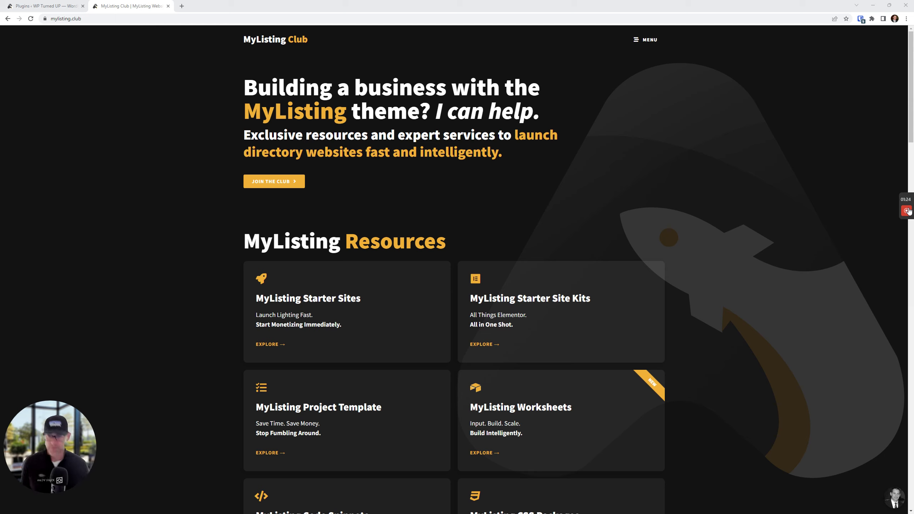
Go to the MyListing Club Resources page from the site menu and filter it to Guides.
mouse_move(908, 211)
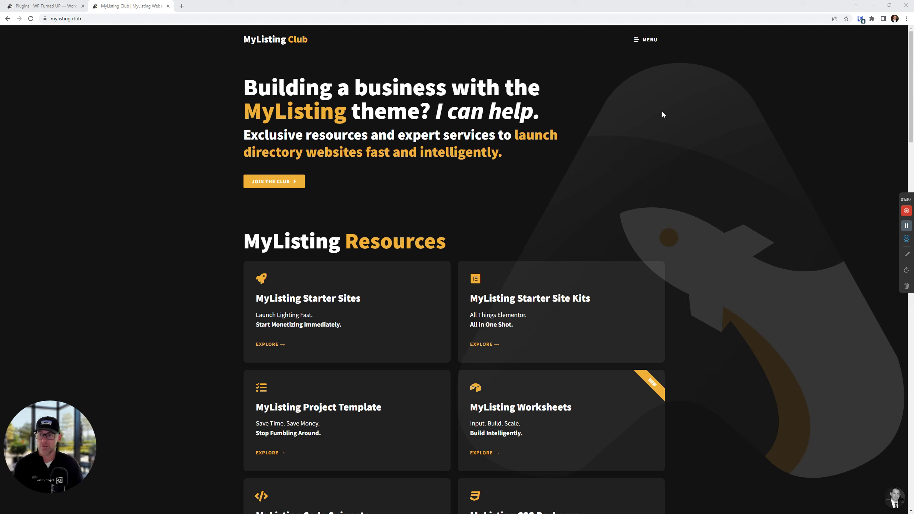
left_click(644, 38)
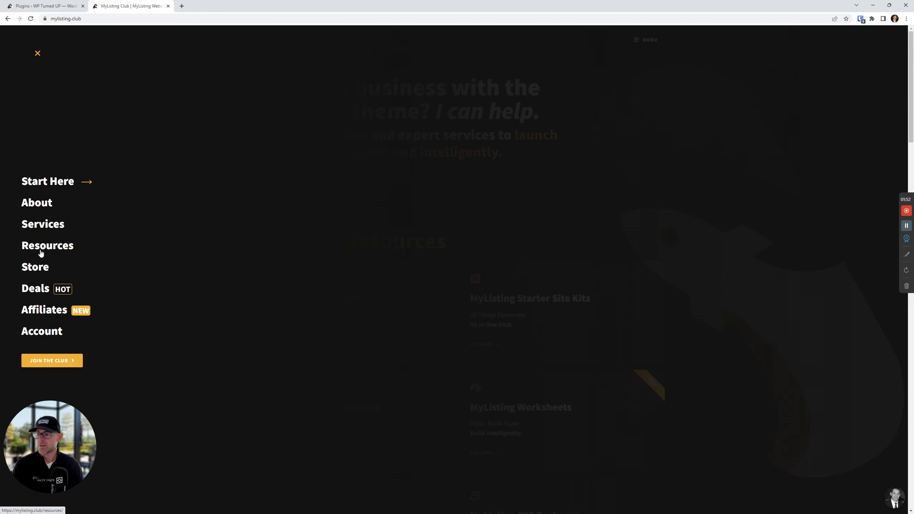
left_click(59, 252)
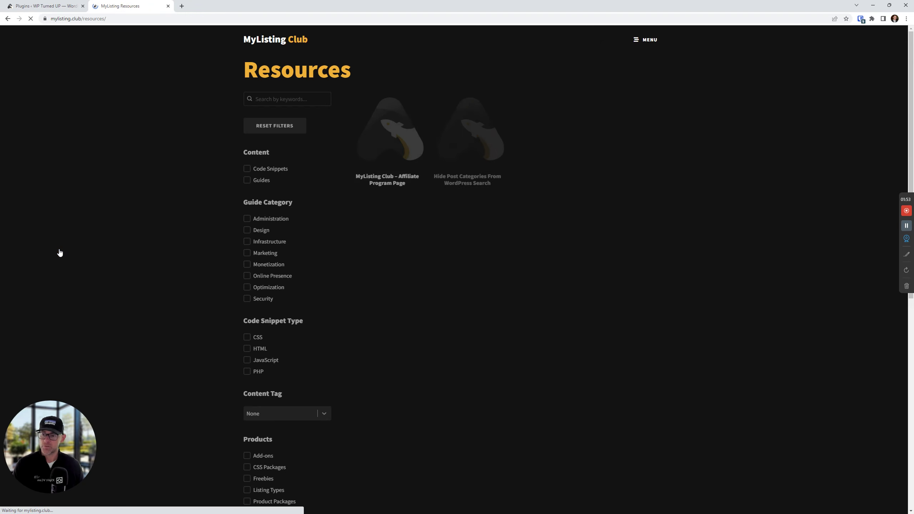
left_click(248, 180)
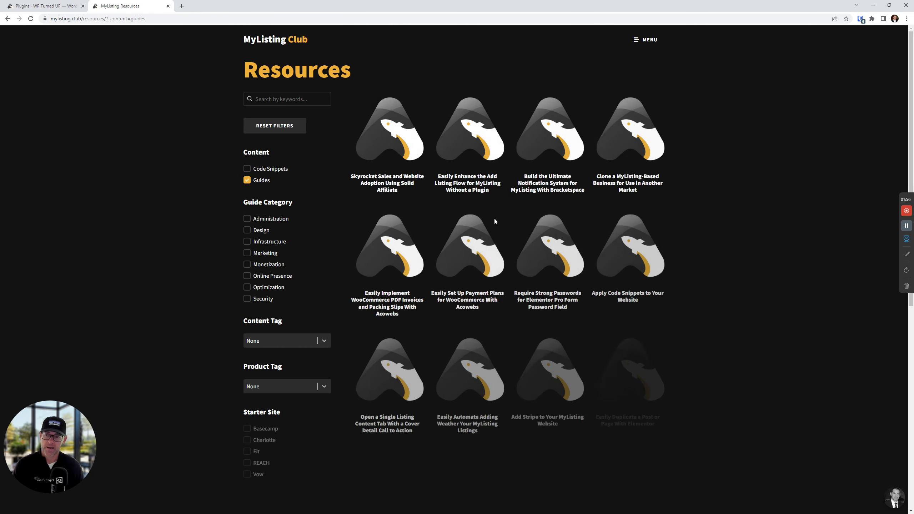
Open the Solid Affiliate sales guide, skim through it, and close the article.
left_click(387, 189)
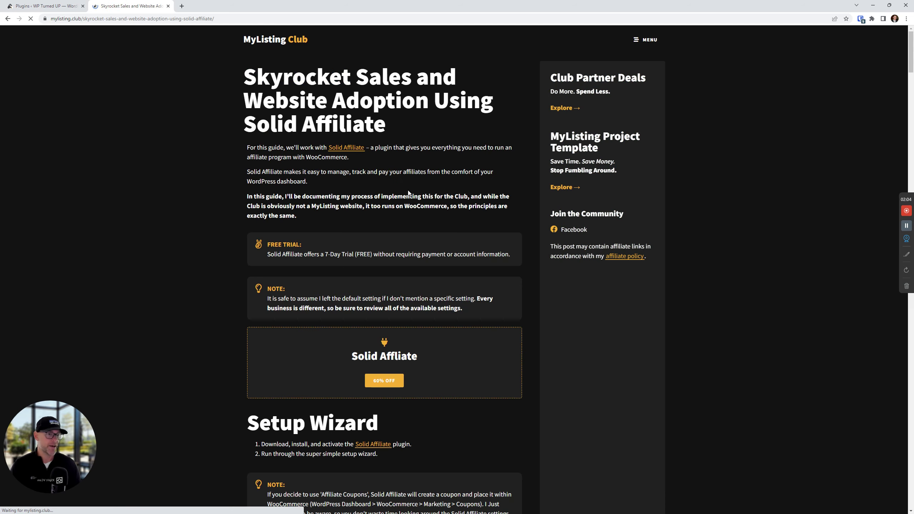
scroll(220, 282, "down", 10)
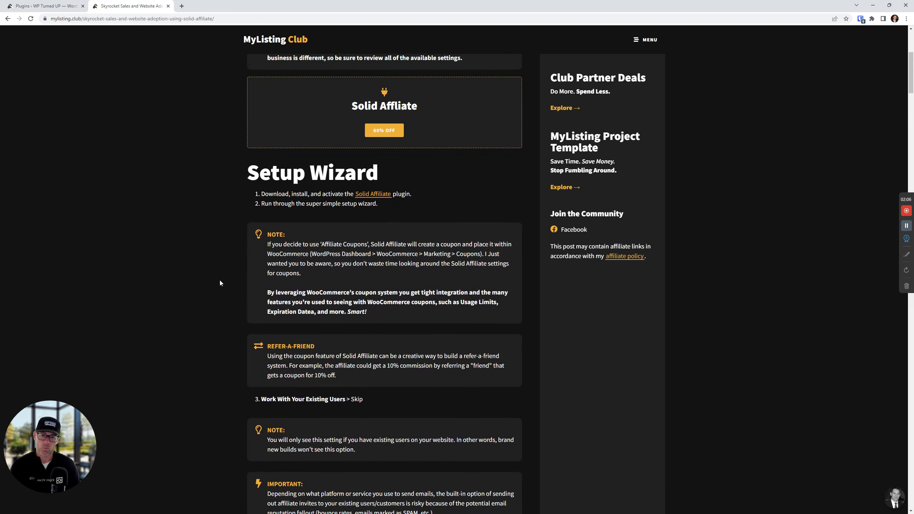
scroll(231, 277, "up", 15)
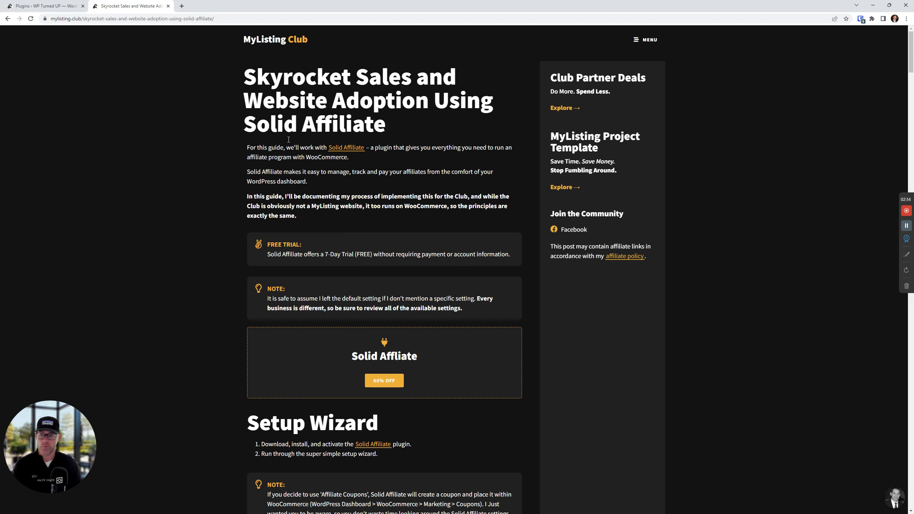
left_click(168, 6)
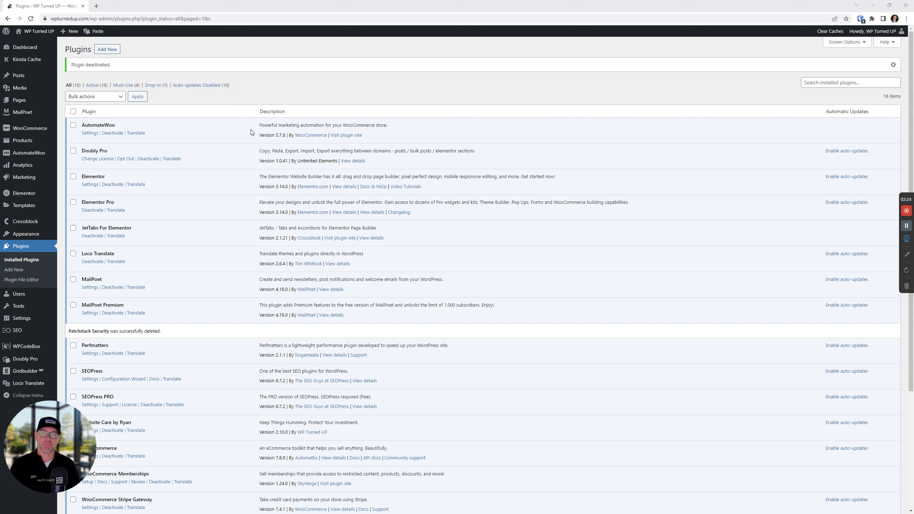
Reload the Plugins page to clear the earlier deactivation and deletion notices.
left_click(31, 19)
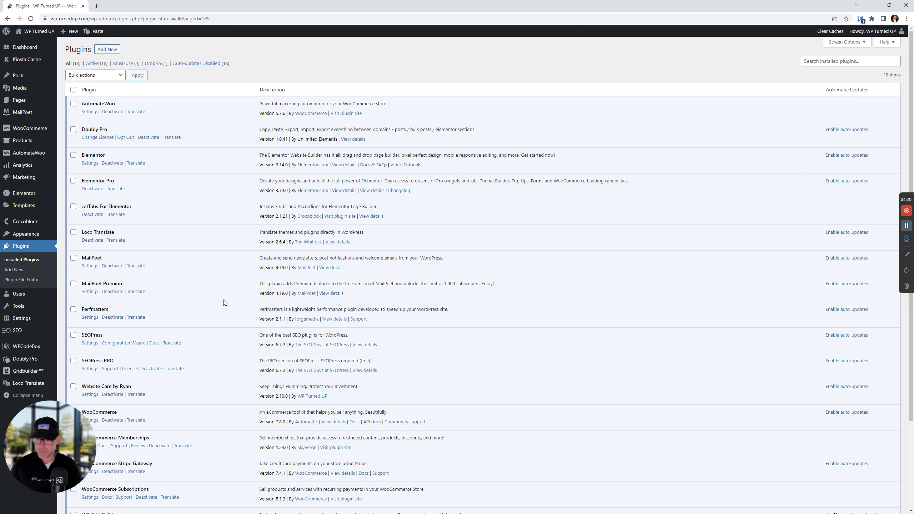
Upload and install solid_affiliate-1.5.1.zip, then activate the Solid Affiliate plugin.
left_click(107, 49)
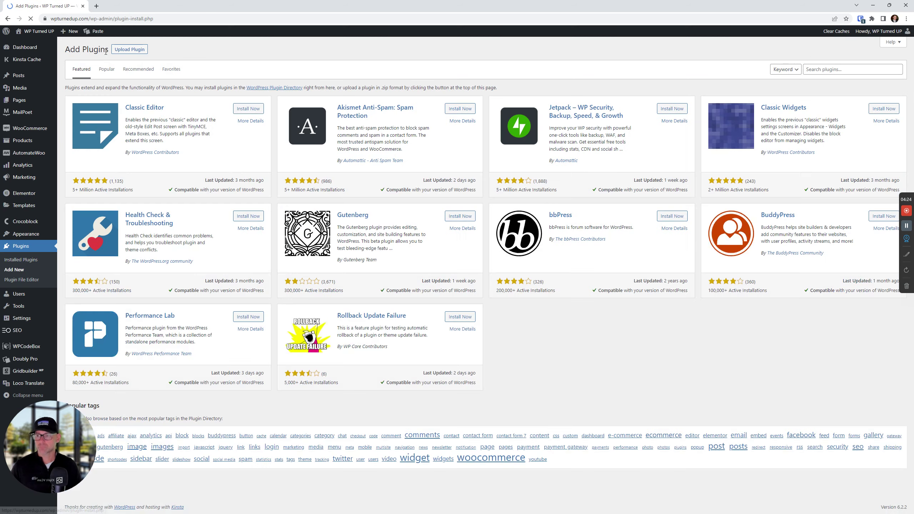
left_click(130, 49)
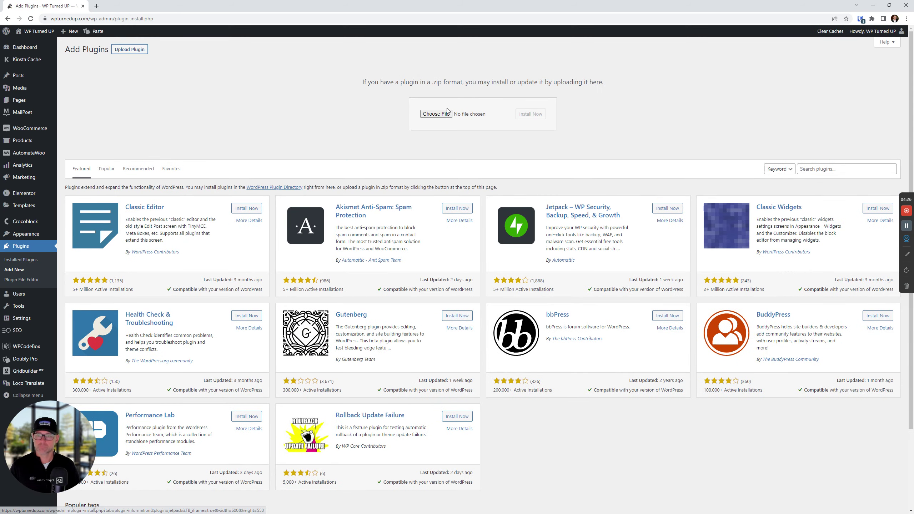
left_click(437, 113)
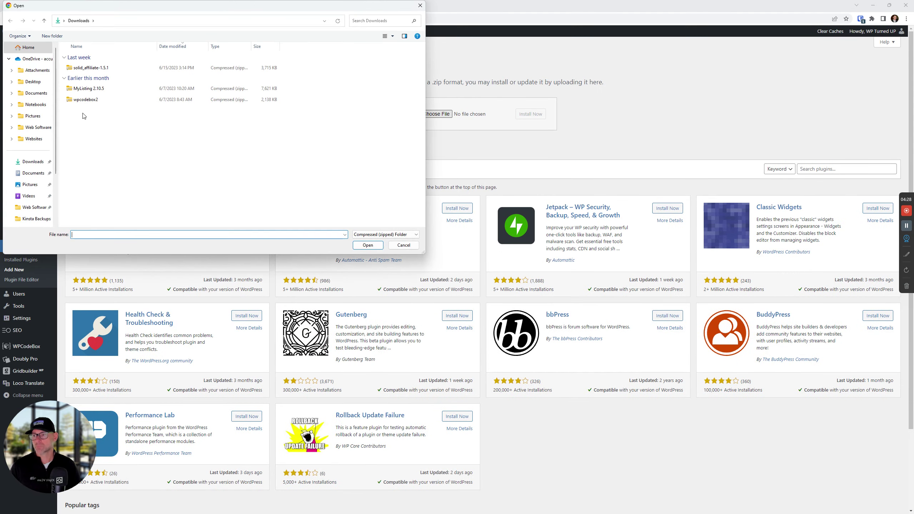
double_click(127, 69)
left_click(524, 121)
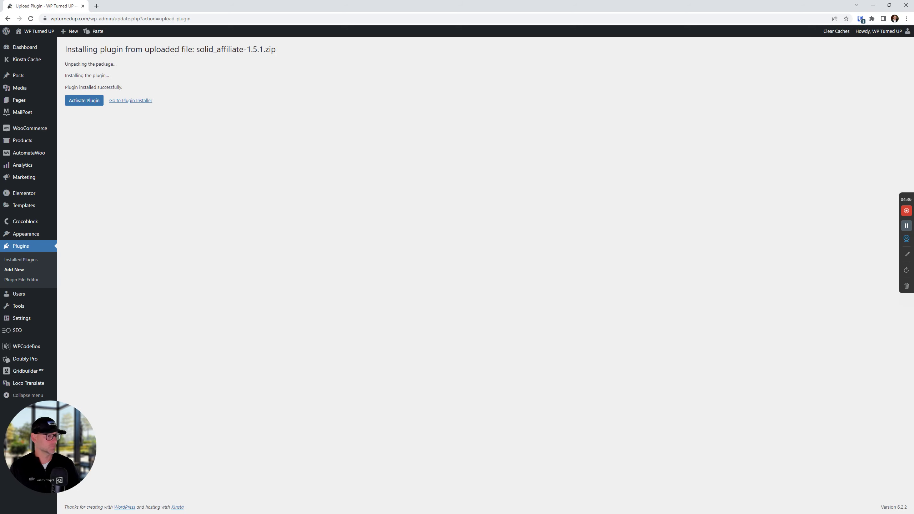
right_click(84, 101)
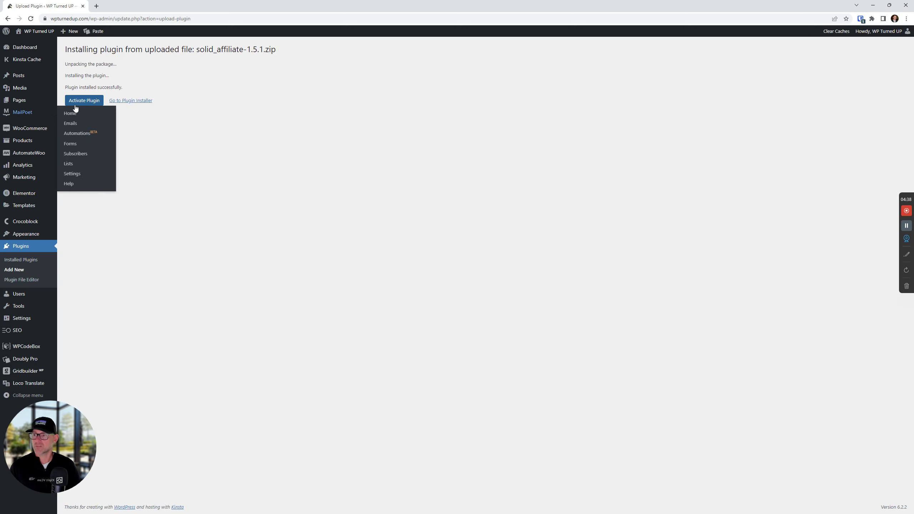
left_click(84, 101)
left_click(84, 100)
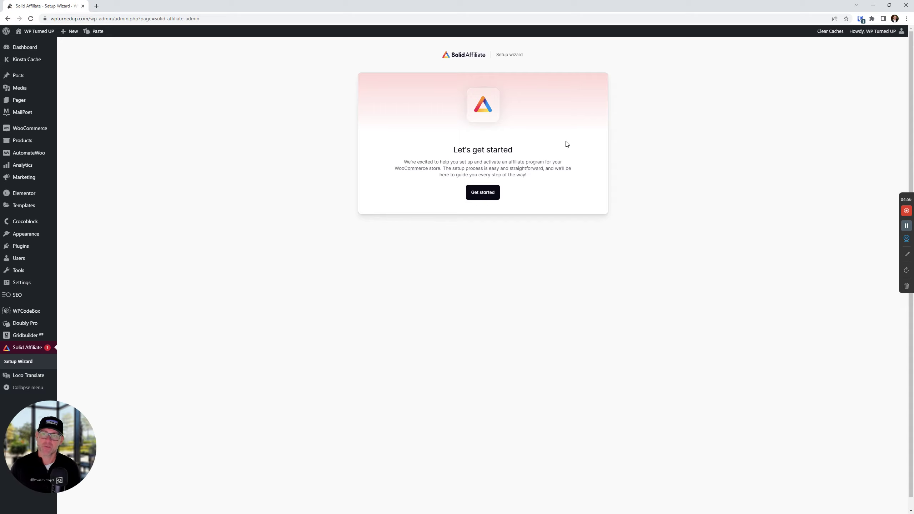
Start the setup wizard and change the Affiliate Portal page slug to 'affiliate'.
left_click(484, 194)
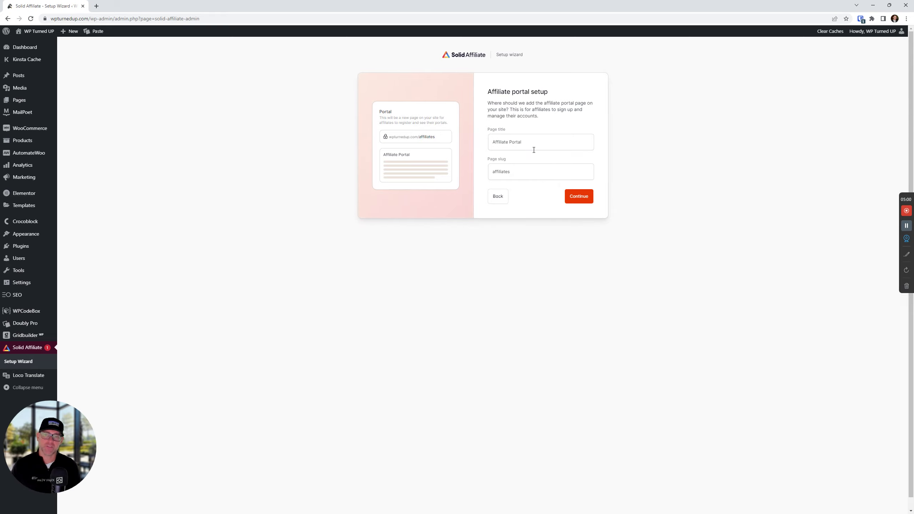
left_click(535, 174)
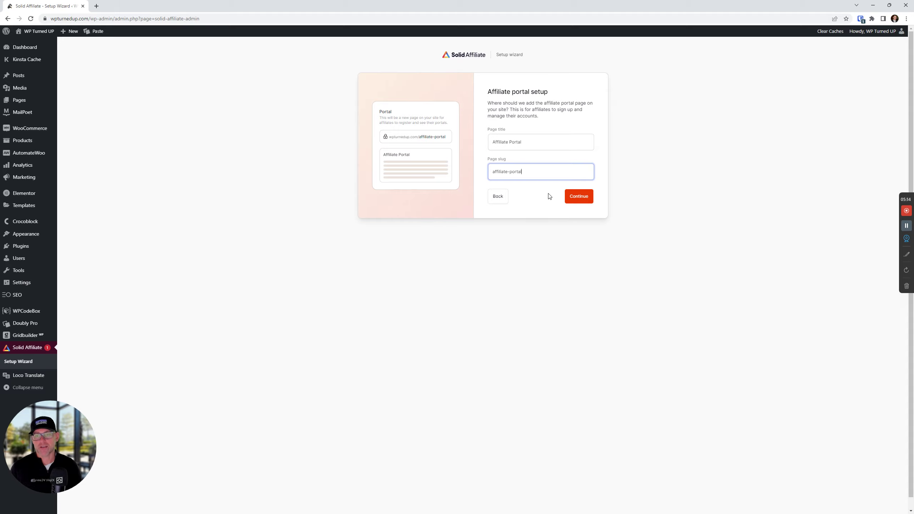
double_click(515, 173)
key("BackSpace")
key("BackSpace")
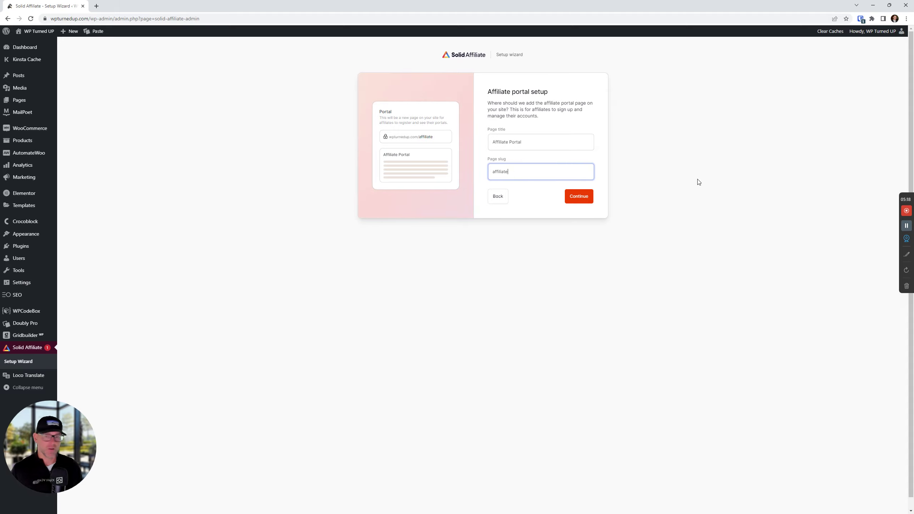
left_click(499, 197)
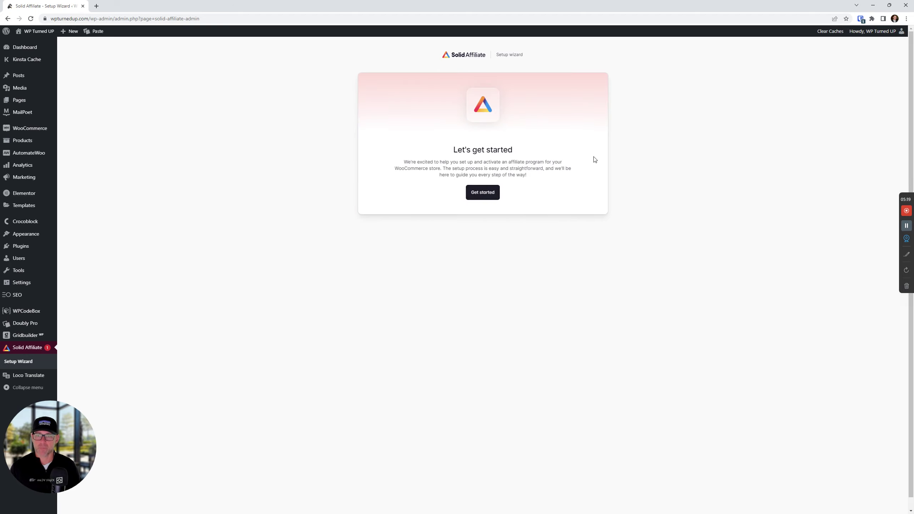
left_click(473, 191)
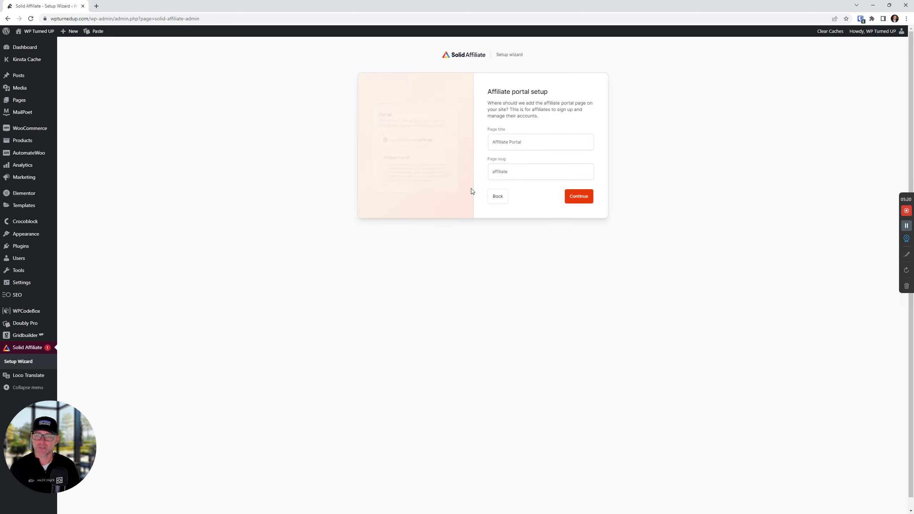
left_click(578, 194)
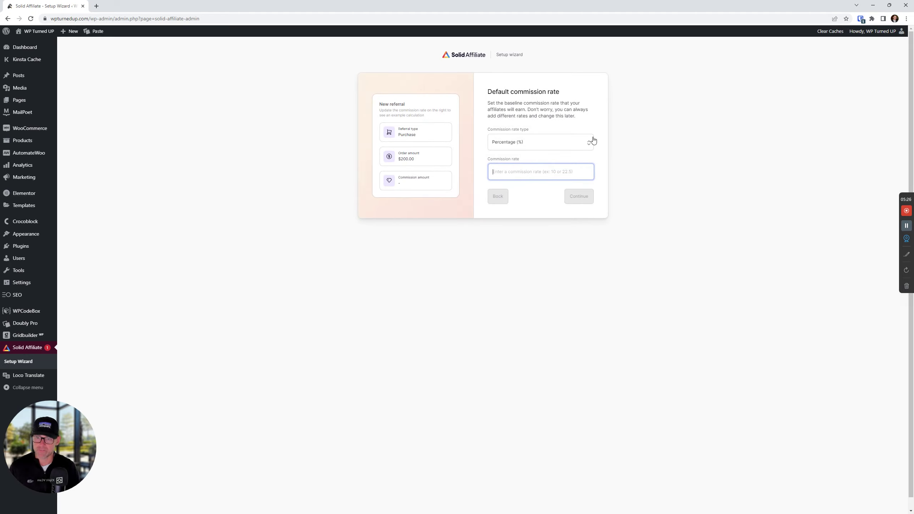
Enter 20 as the default percentage commission rate and continue.
left_click(522, 175)
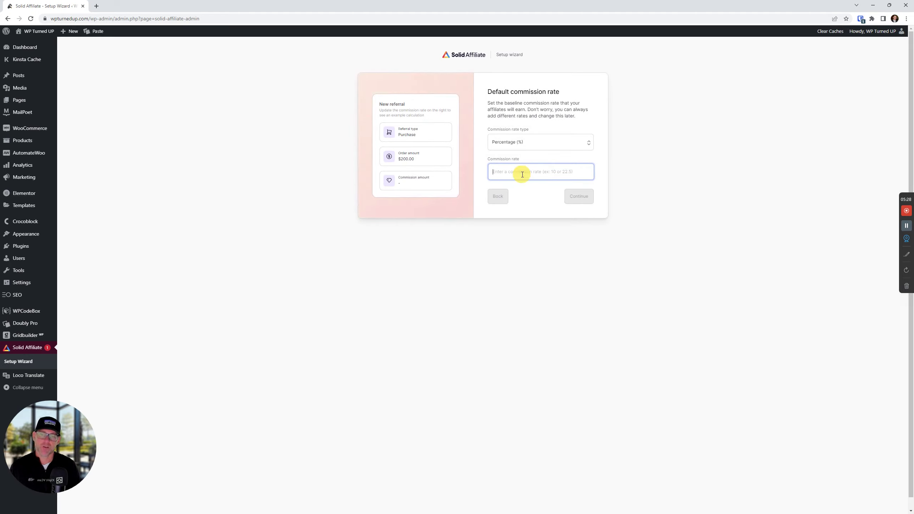
type("20")
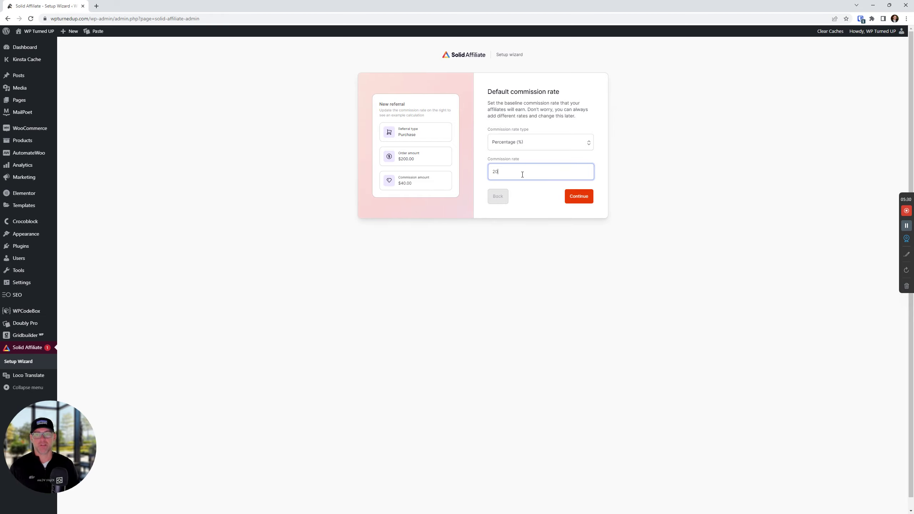
left_click(577, 198)
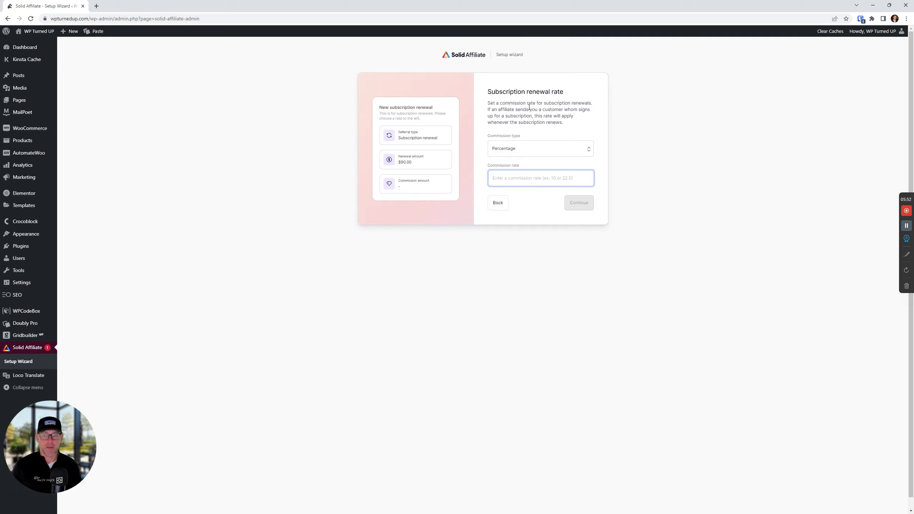
Set a 5% subscription renewal commission and keep the default email sender details.
type("5")
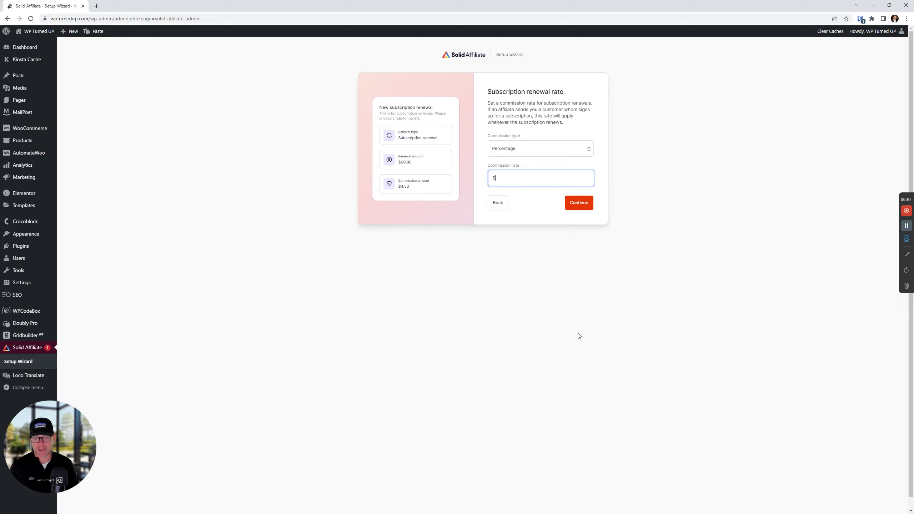
left_click(580, 204)
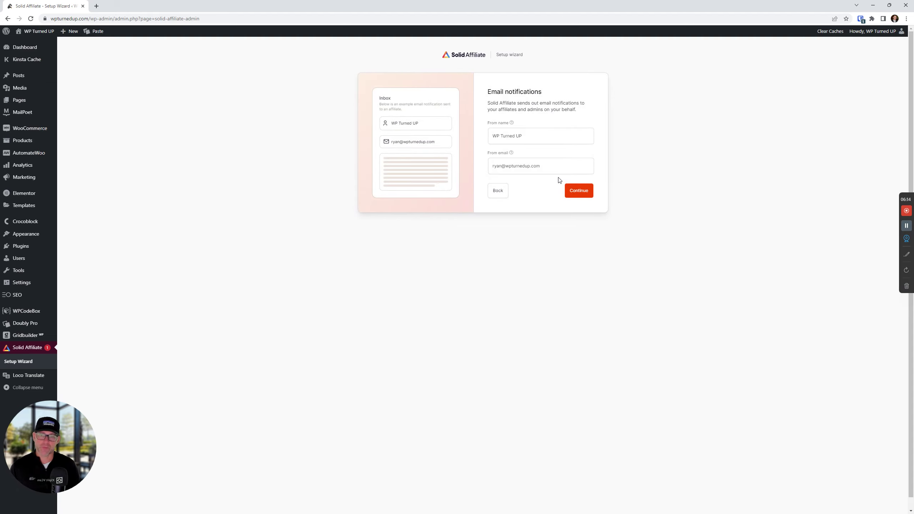
left_click(582, 194)
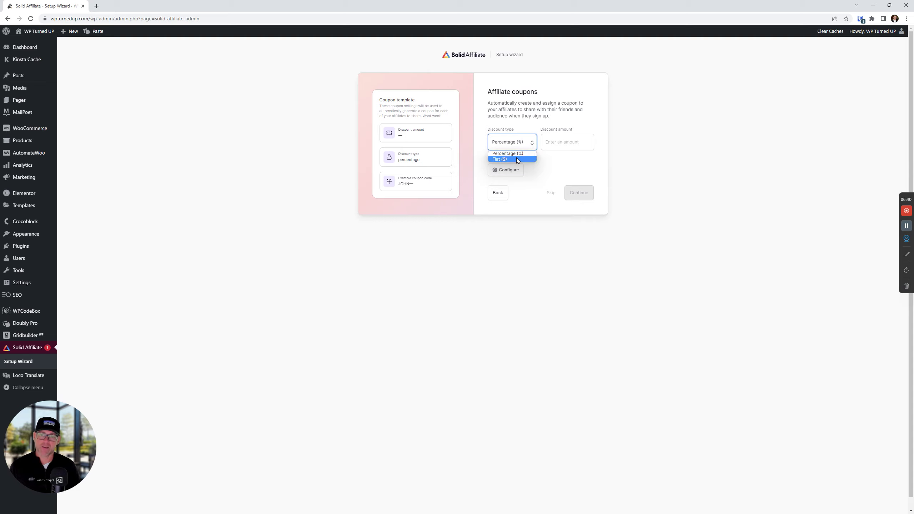
Switch the coupon discount type to Flat ($) with a discount amount of 10.
left_click(517, 158)
left_click(564, 140)
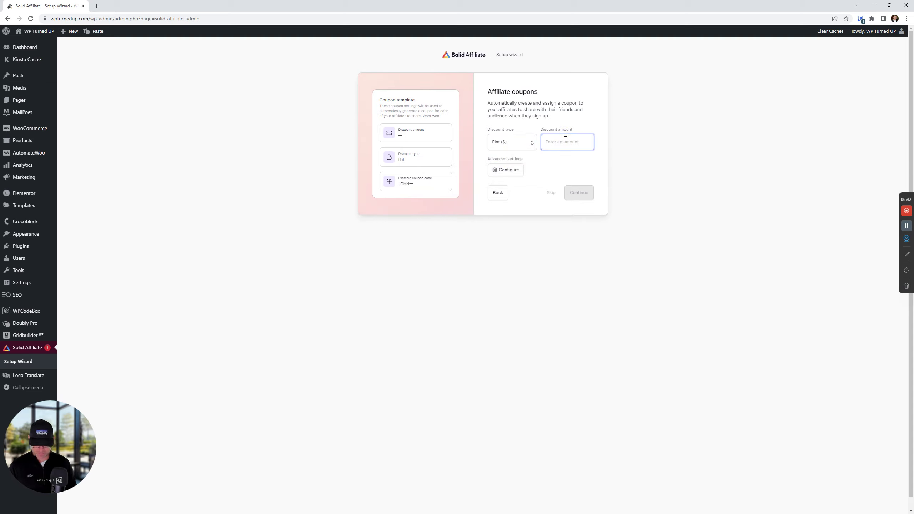
type("10")
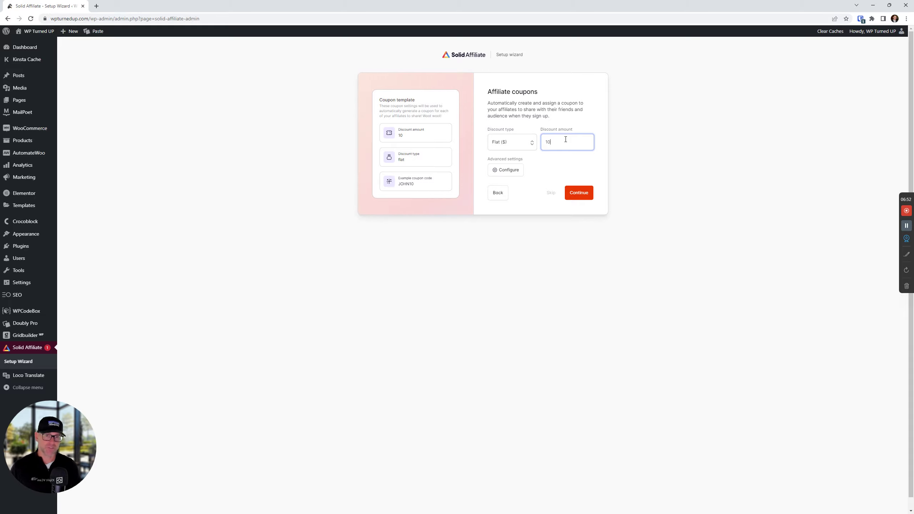
Review coupon advanced settings, leaving Individual use only and Exclude sale items on, and continue.
left_click(504, 169)
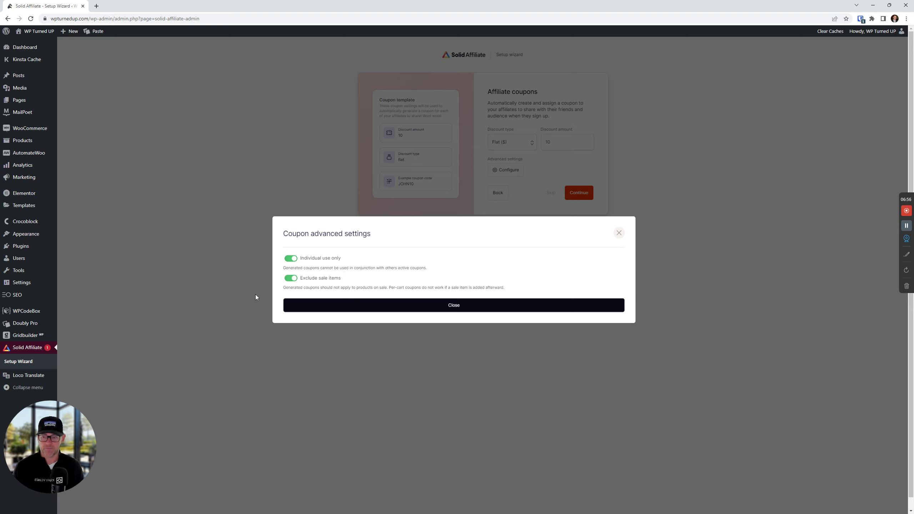
left_click_drag(457, 307, 448, 282)
left_click(424, 251)
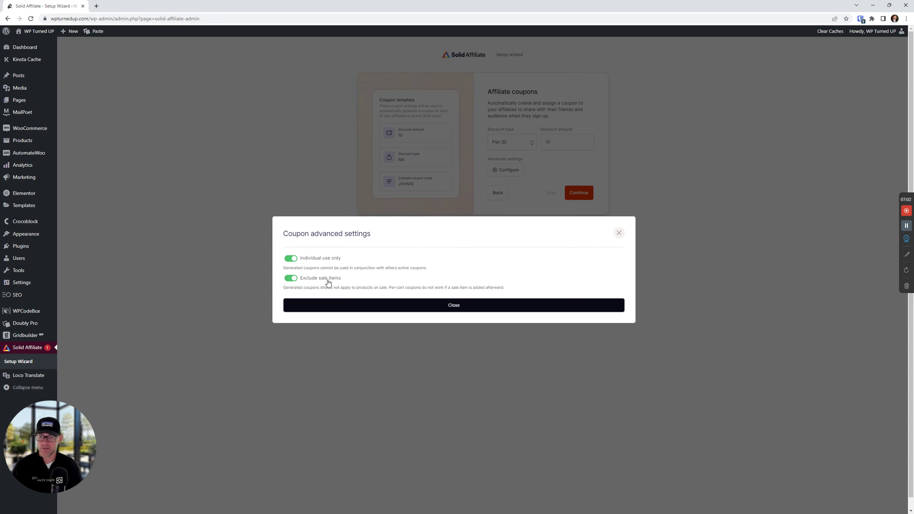
left_click(494, 307)
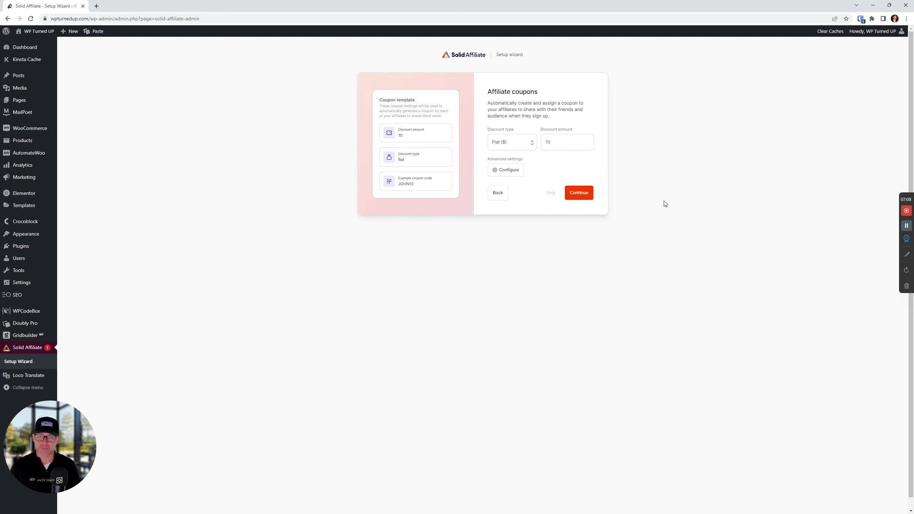
left_click(588, 195)
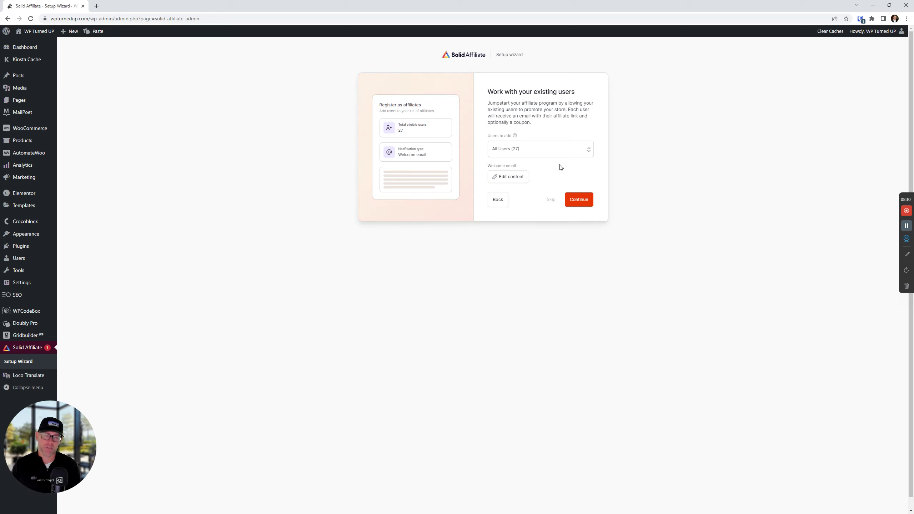
Skip the existing-users and license key steps and complete setup to the Solid Affiliate dashboard.
left_click(551, 202)
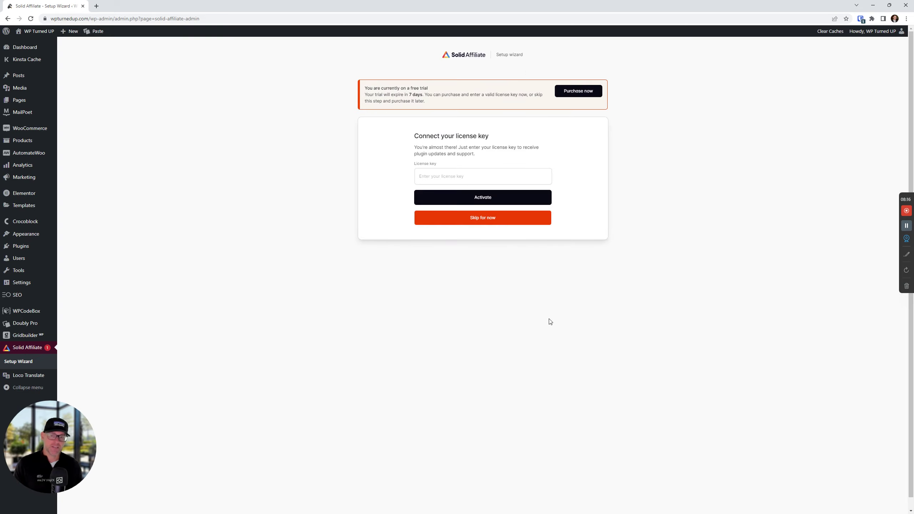
left_click(489, 220)
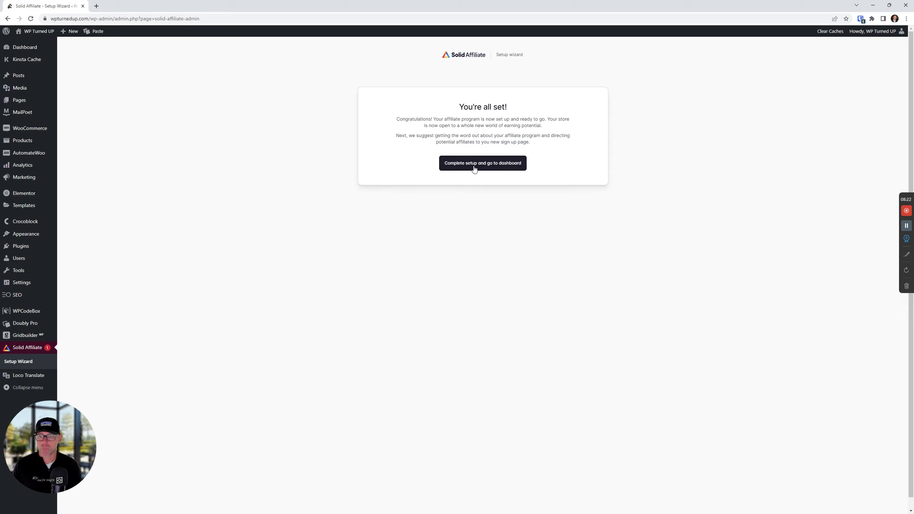
left_click(474, 164)
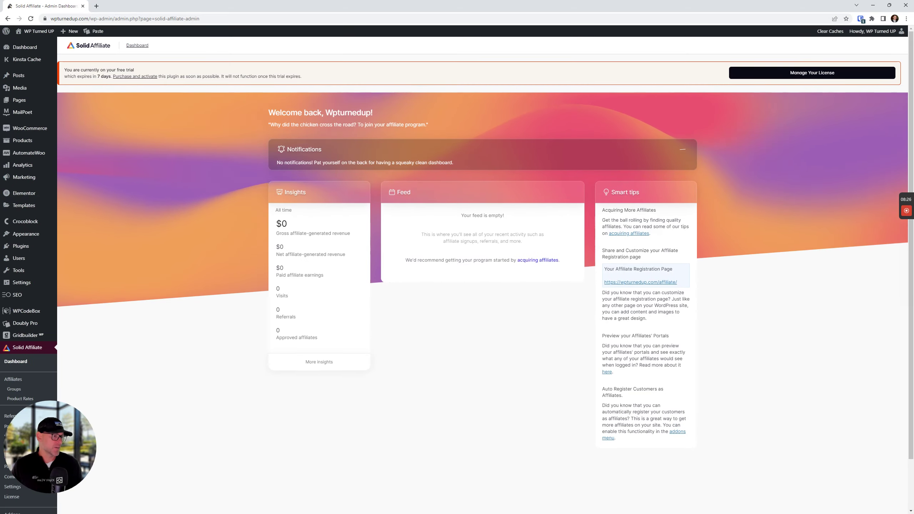
From the Solid Affiliate dashboard, reveal the Coupons entry under the Marketing menu.
left_click(281, 227)
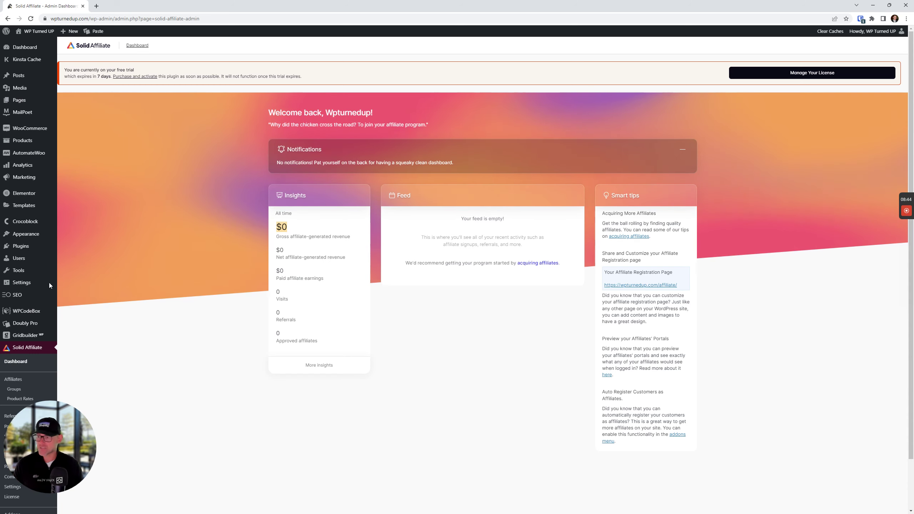
mouse_move(24, 184)
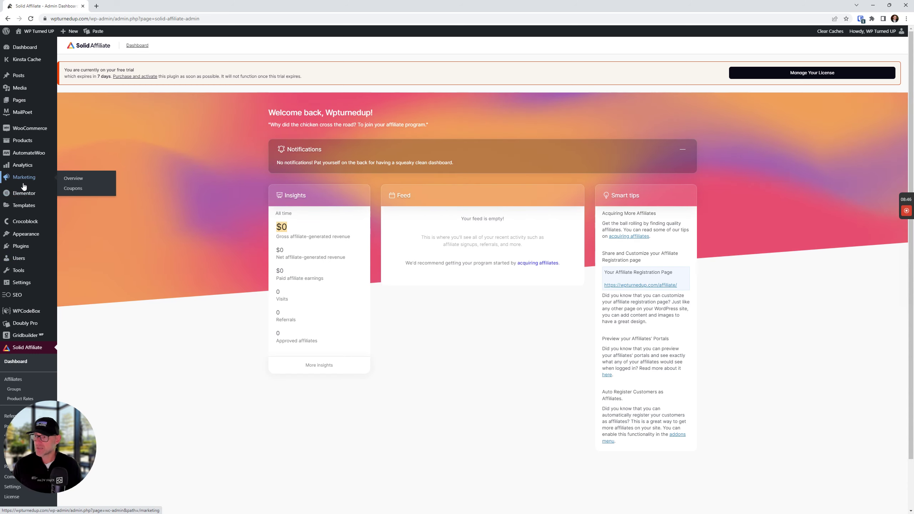
Open the Marketing Coupons list in a new browser tab and switch to it.
right_click(85, 188)
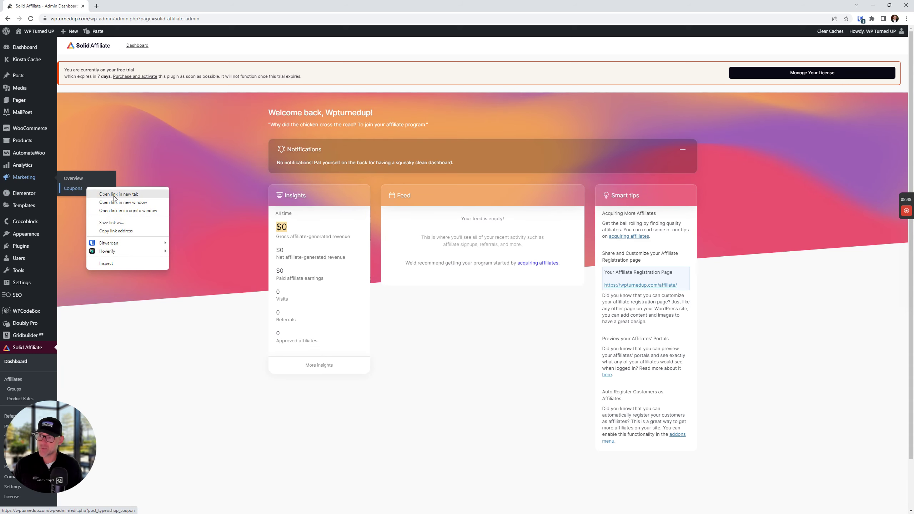
left_click(115, 195)
key("ctrl+Tab")
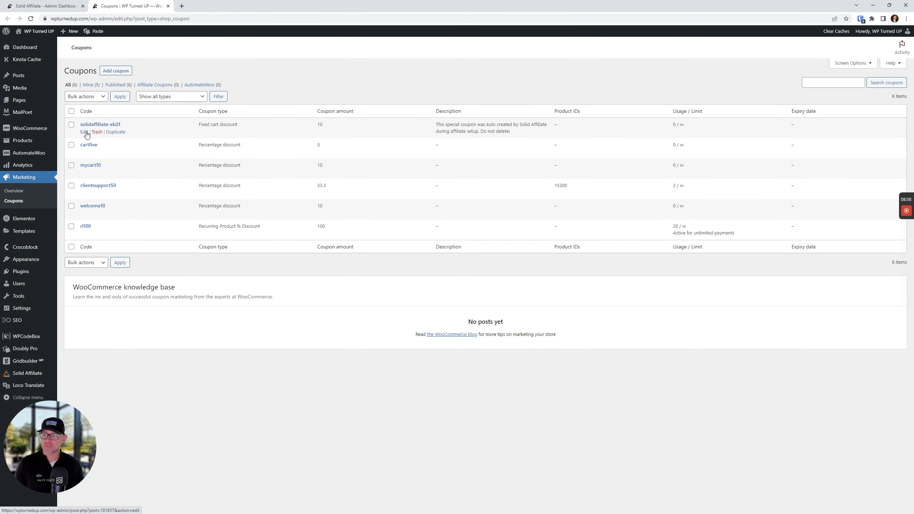
Rename coupon solidaffiliate-eb2f to solidaffiliate-template, save it, and close the tab.
left_click(85, 132)
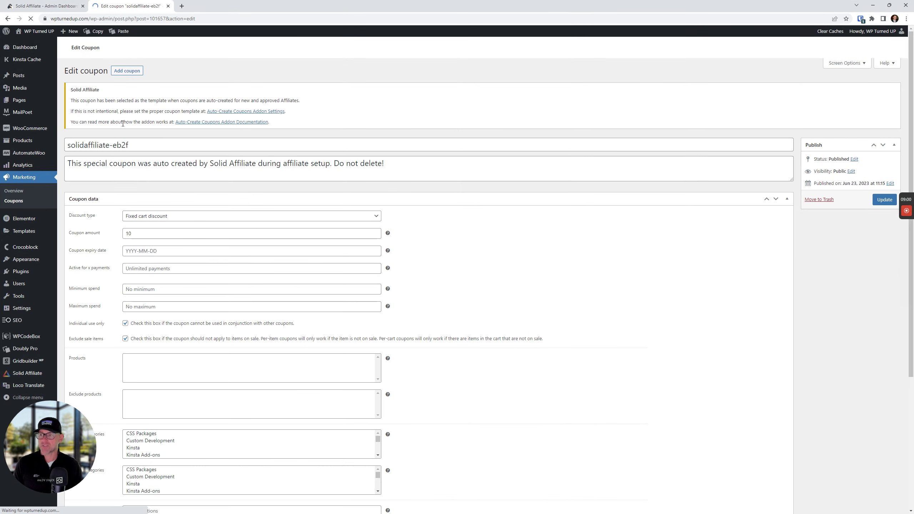
left_click_drag(112, 144, 225, 143)
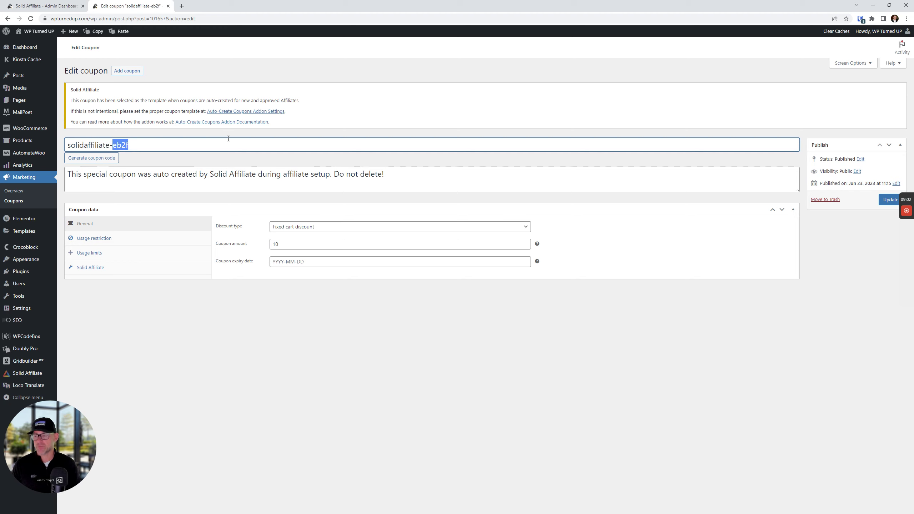
type("template")
key("Return")
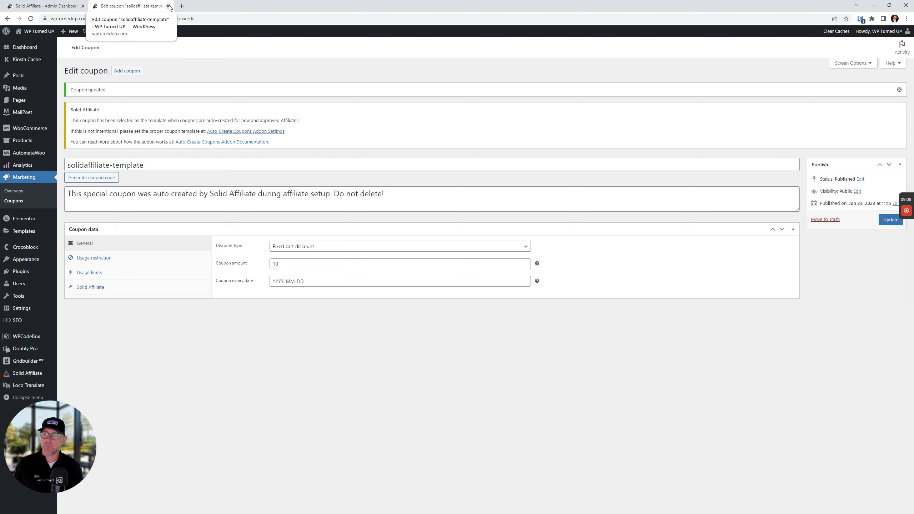
left_click(168, 6)
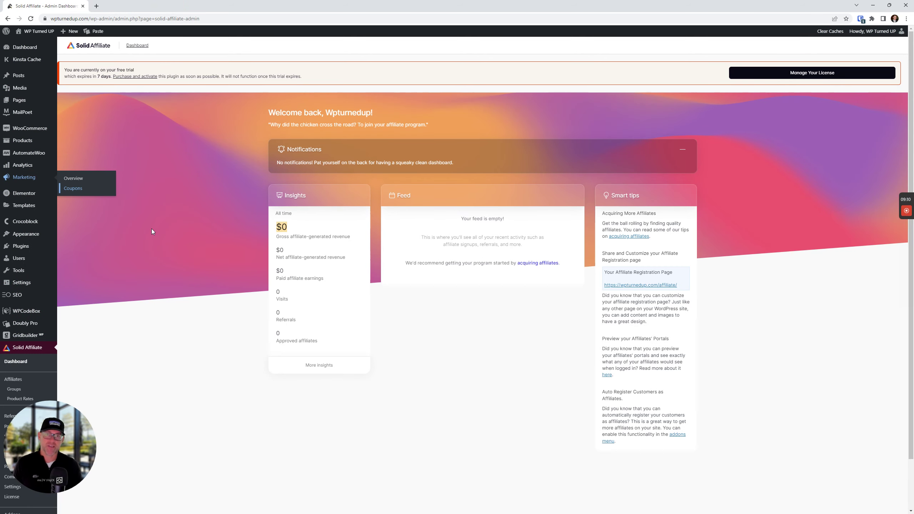
scroll(28, 301, "down", 1)
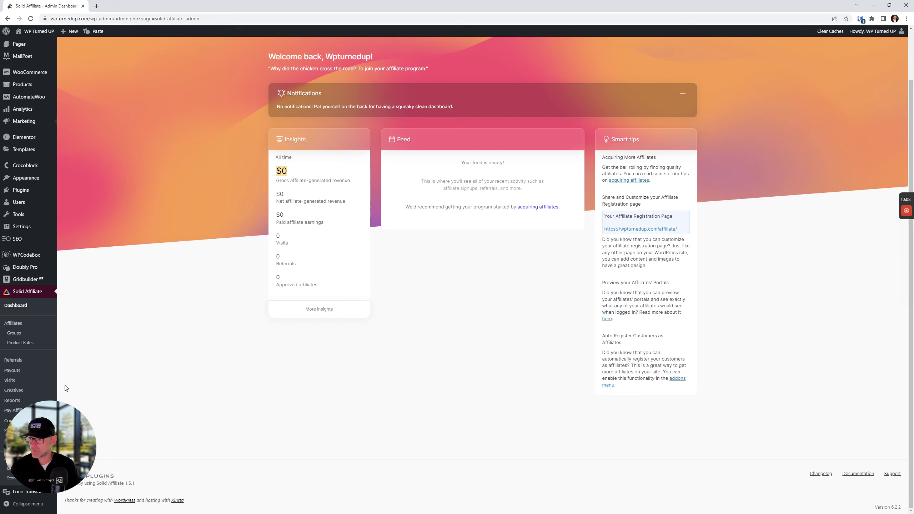
left_click_drag(55, 432, 105, 430)
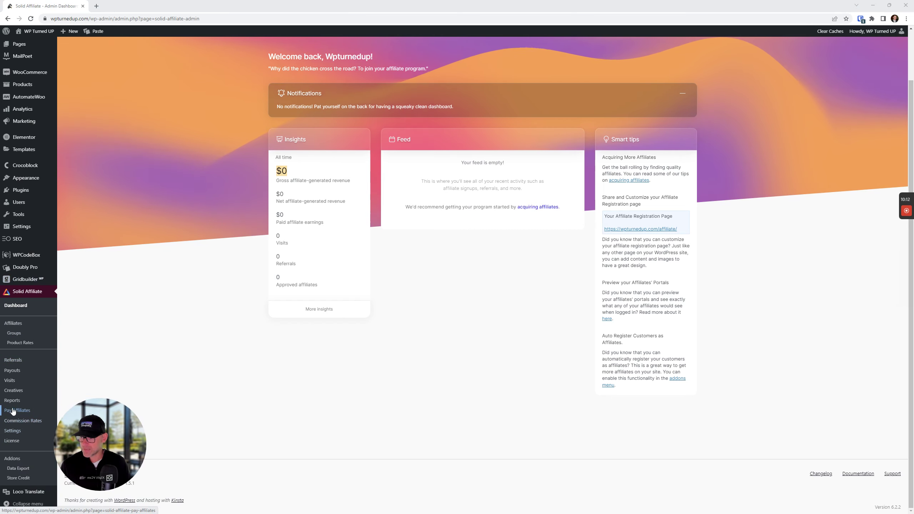
In Solid Affiliate Settings, change the URL Tracking Referral Variable to 'friend'.
left_click(12, 431)
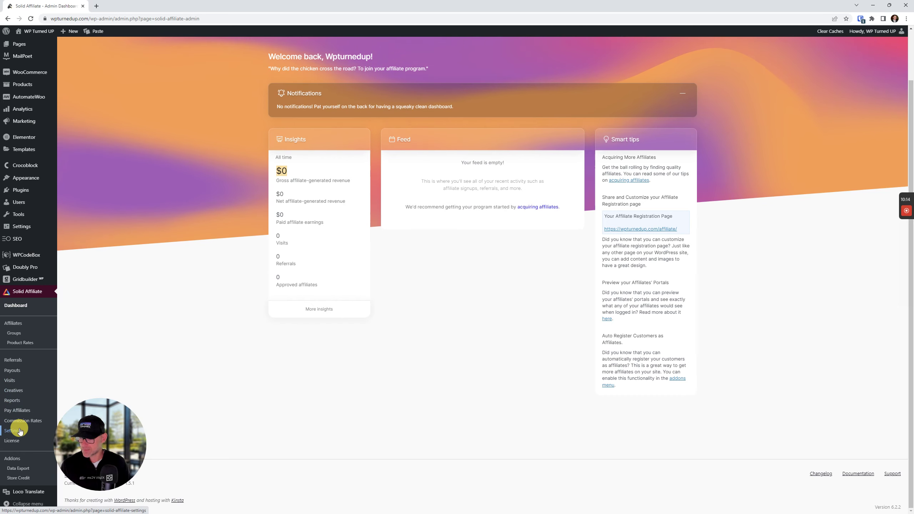
left_click_drag(107, 413, 63, 405)
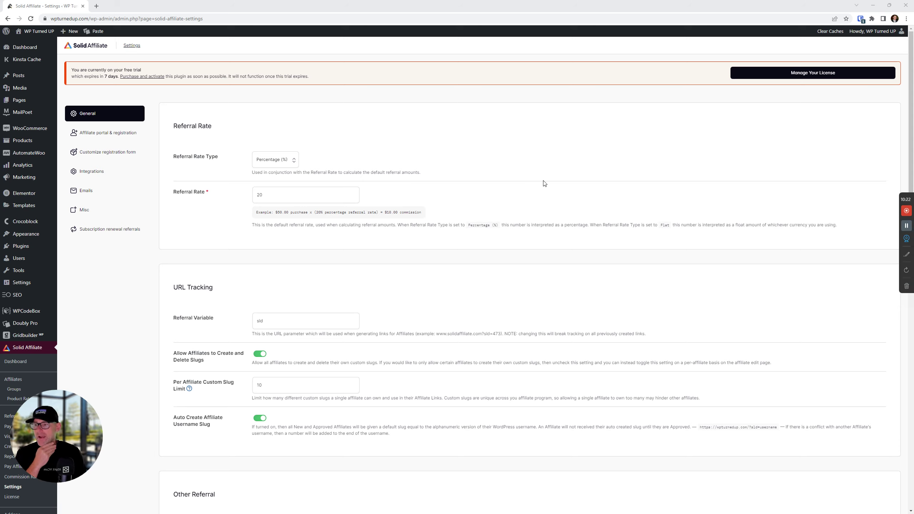
scroll(244, 218, "down", 3)
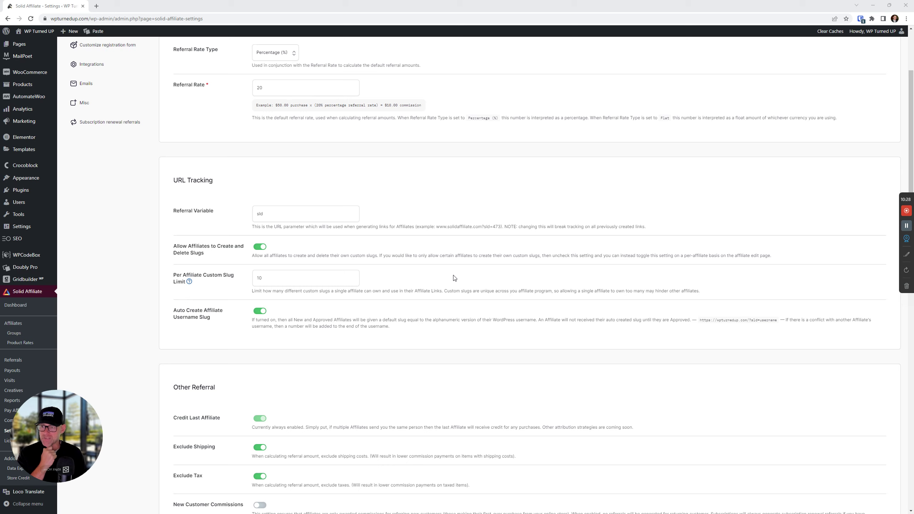
left_click_drag(265, 212, 241, 213)
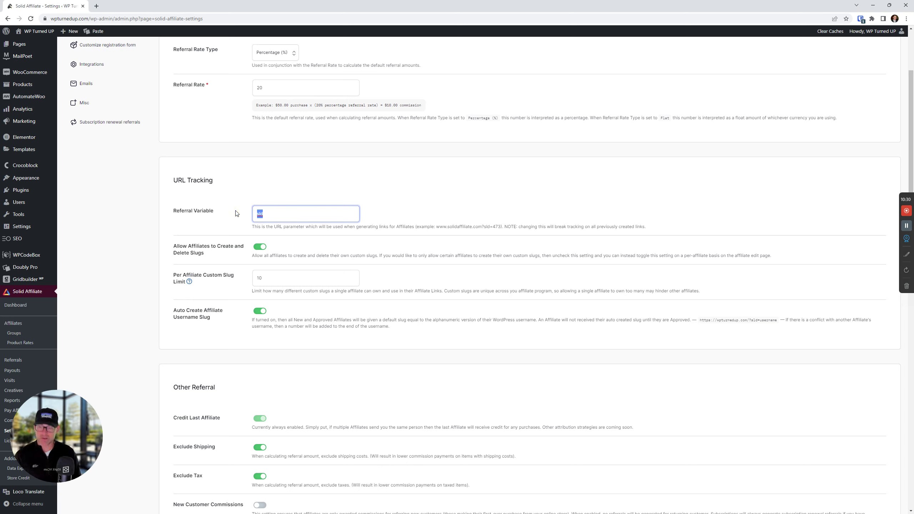
type("friend")
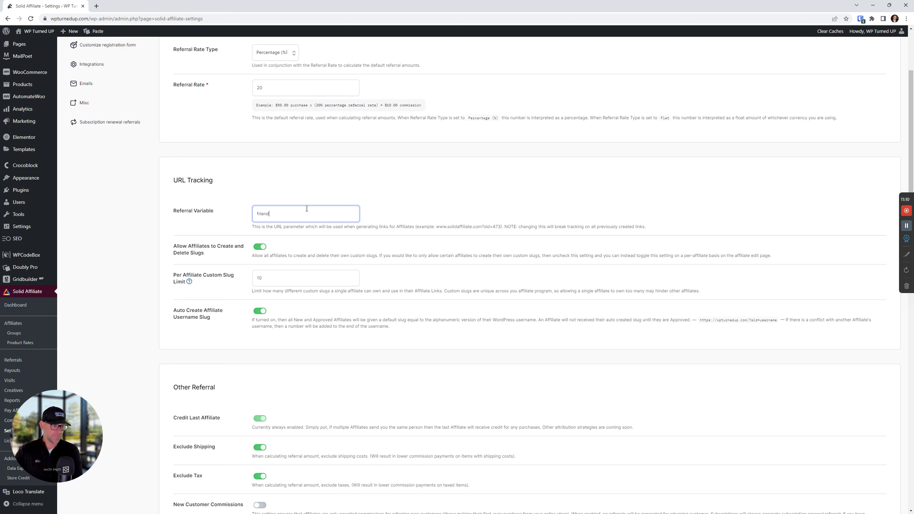
Enable New Customer Commissions and Prevent Self Referrals, and disable Enable Zero Value Referrals.
scroll(383, 205, "down", 6)
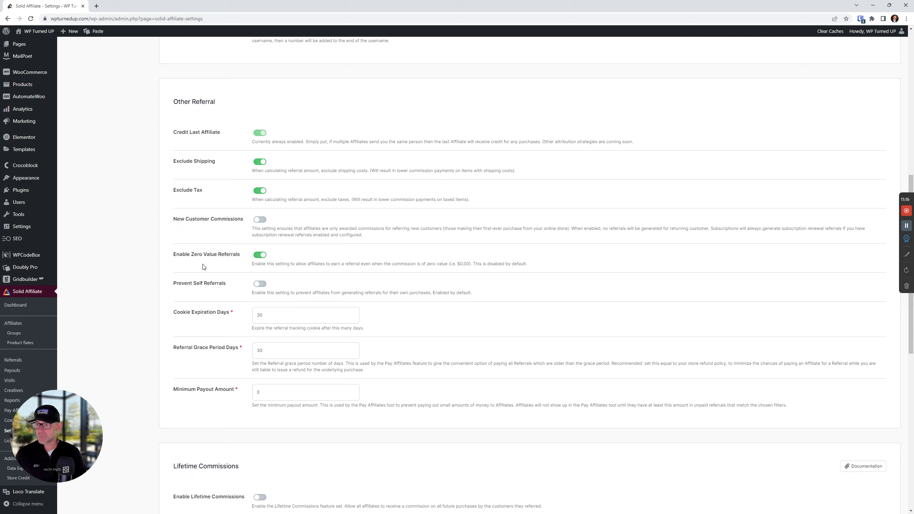
left_click(262, 220)
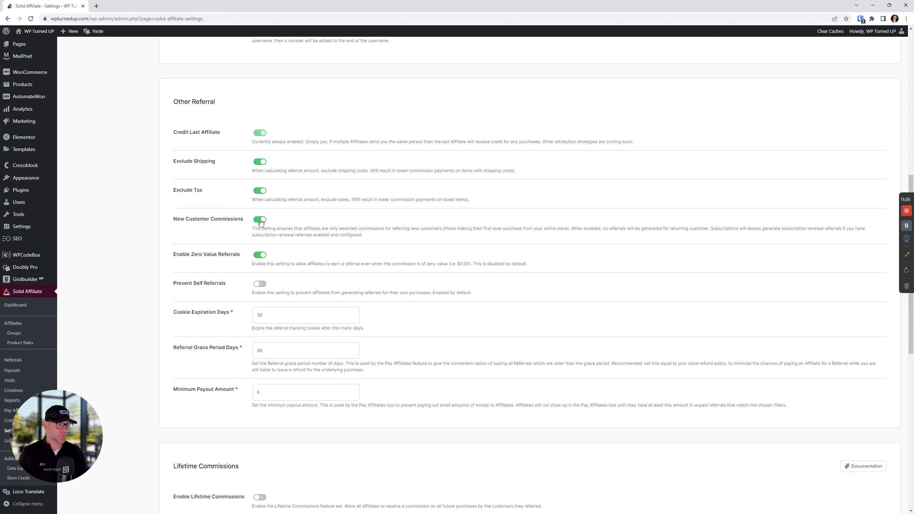
scroll(252, 313, "down", 3)
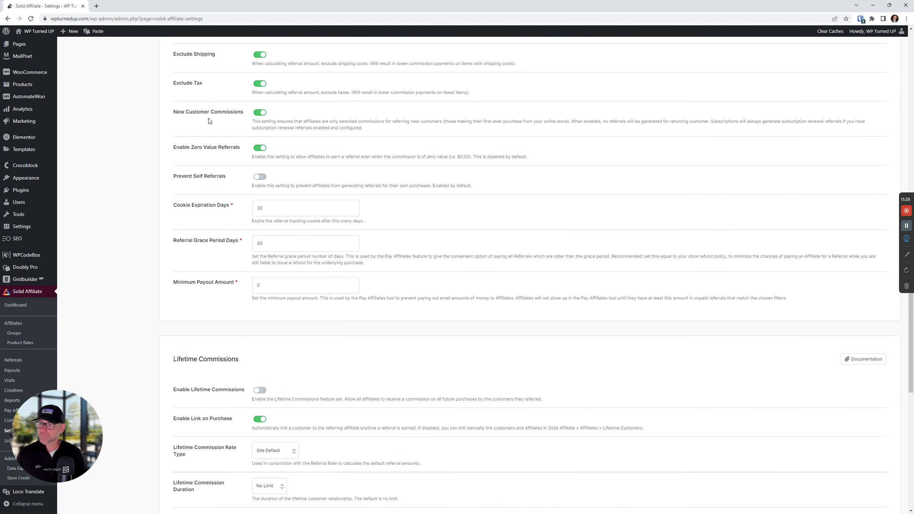
scroll(243, 258, "down", 3)
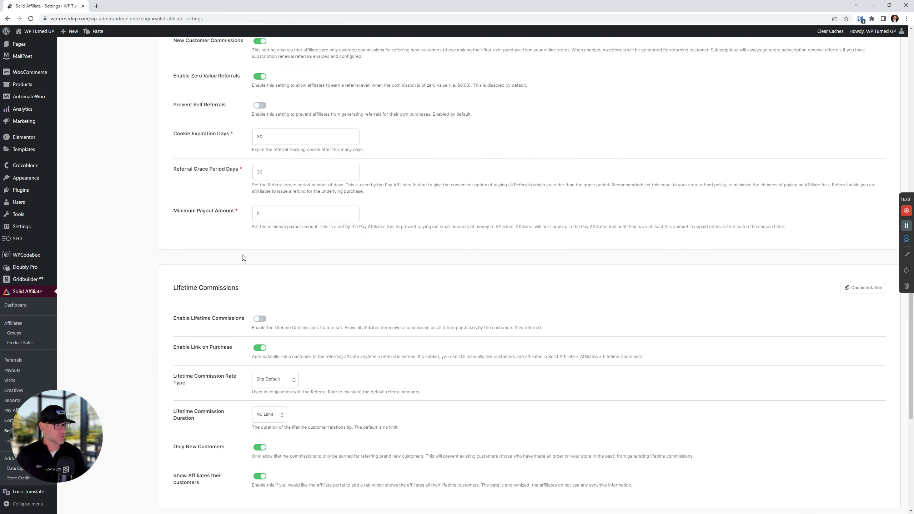
scroll(243, 257, "up", 5)
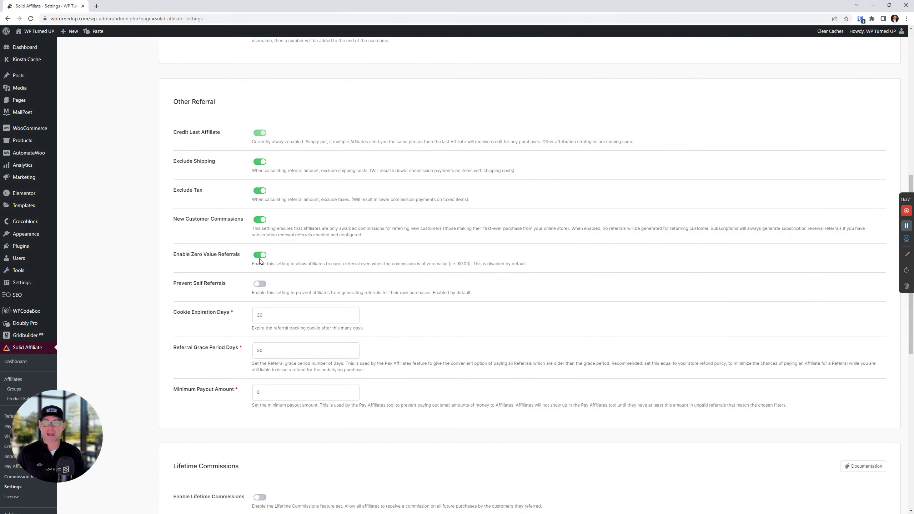
left_click(259, 257)
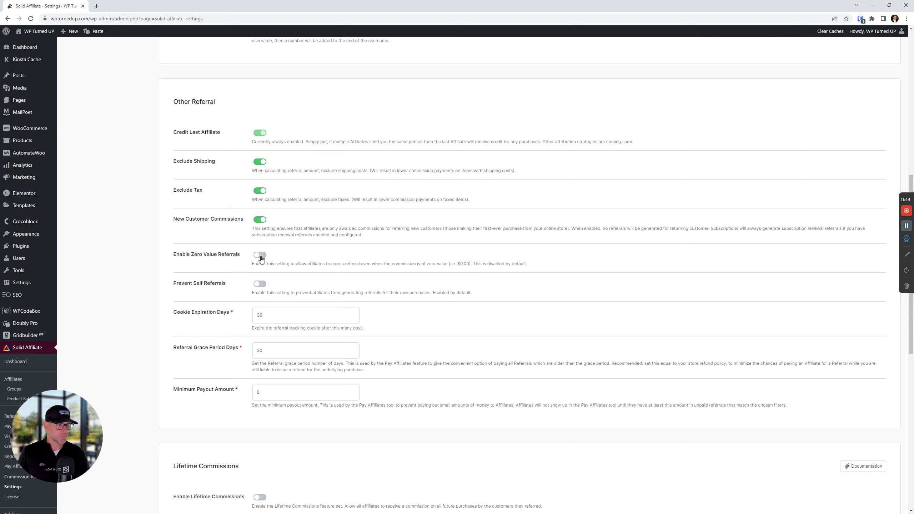
left_click(261, 285)
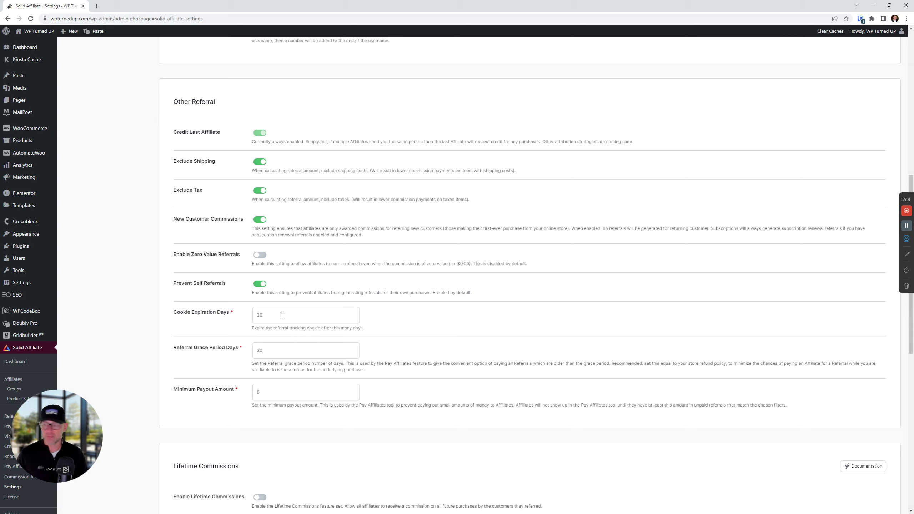
scroll(267, 347, "down", 3)
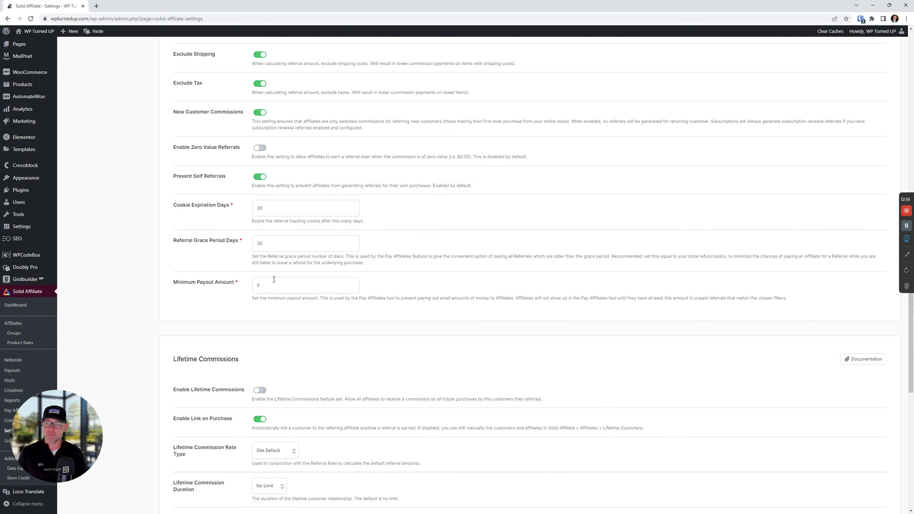
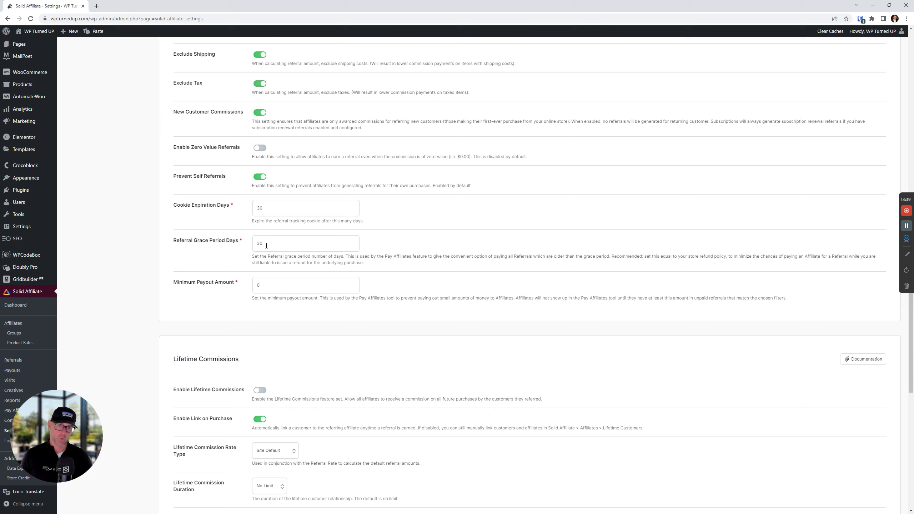
Keep Referral Grace Period Days at 30, enable Lifetime Commissions, and save the General settings.
scroll(280, 277, "down", 1)
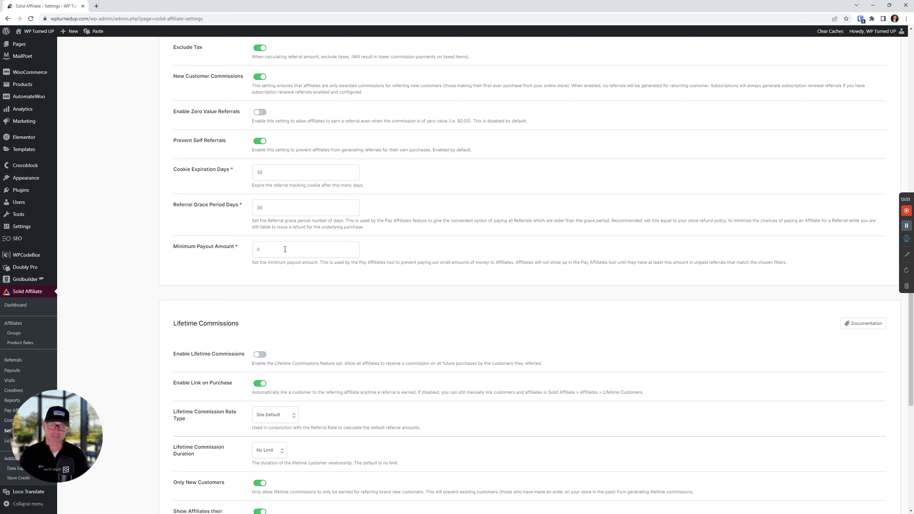
double_click(265, 208)
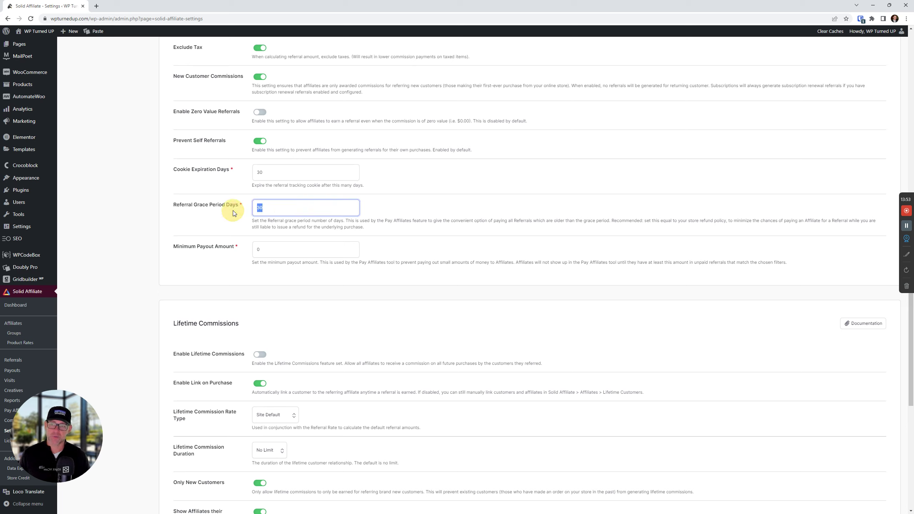
left_click(442, 197)
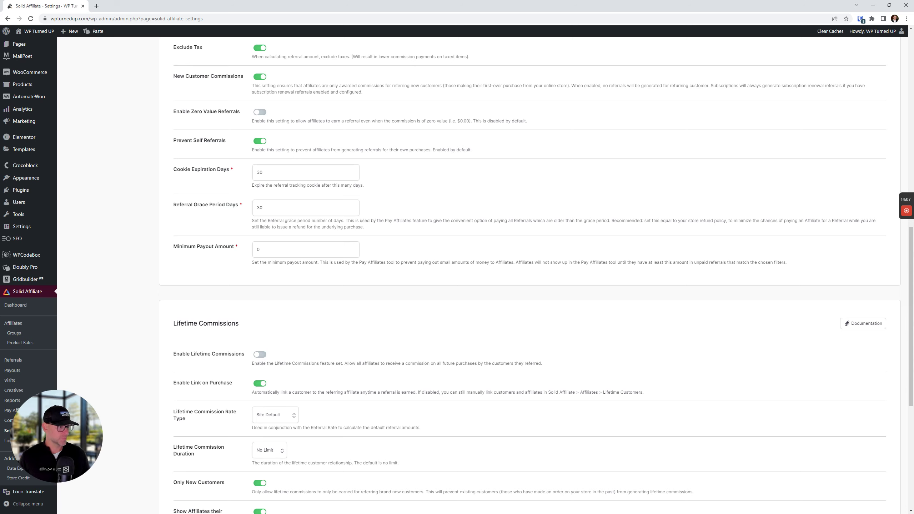
scroll(486, 276, "down", 3)
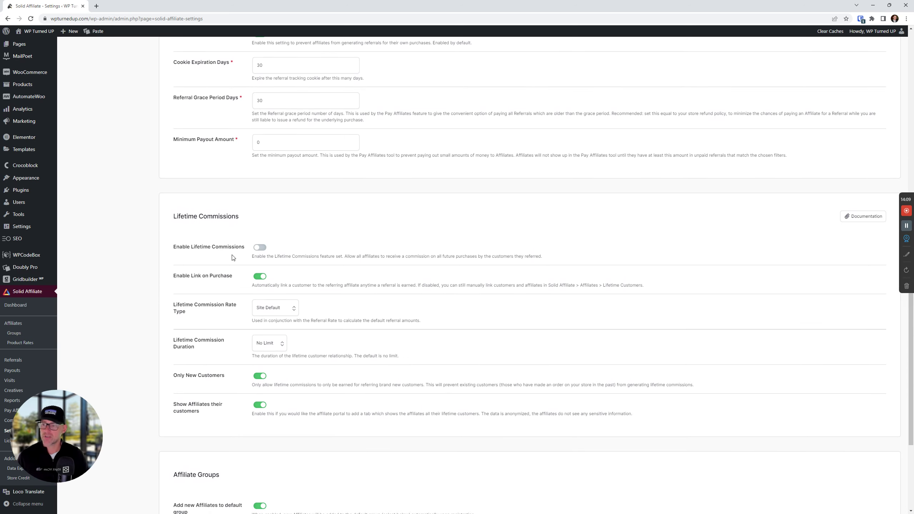
left_click(264, 248)
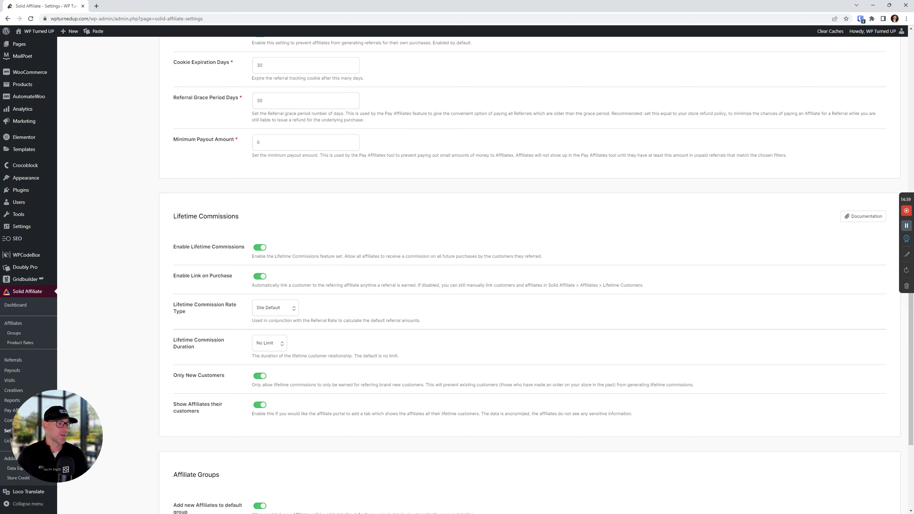
scroll(284, 306, "down", 5)
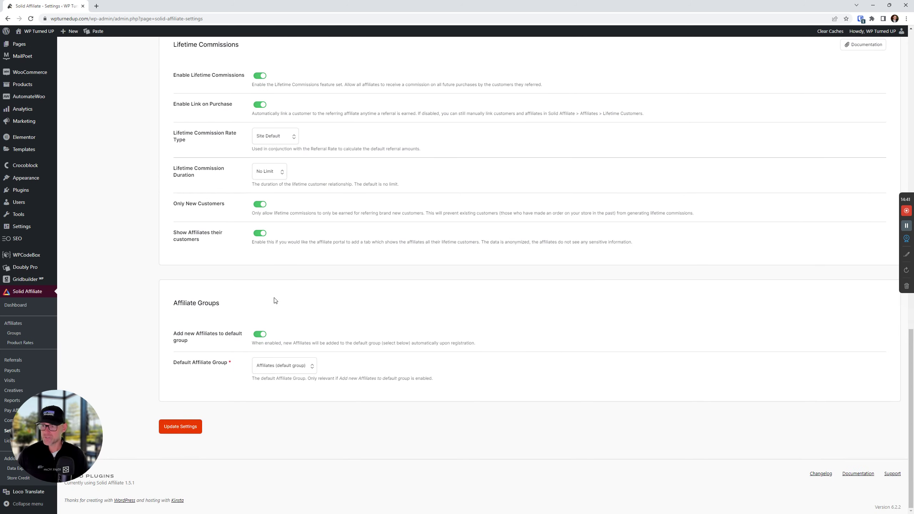
left_click(180, 426)
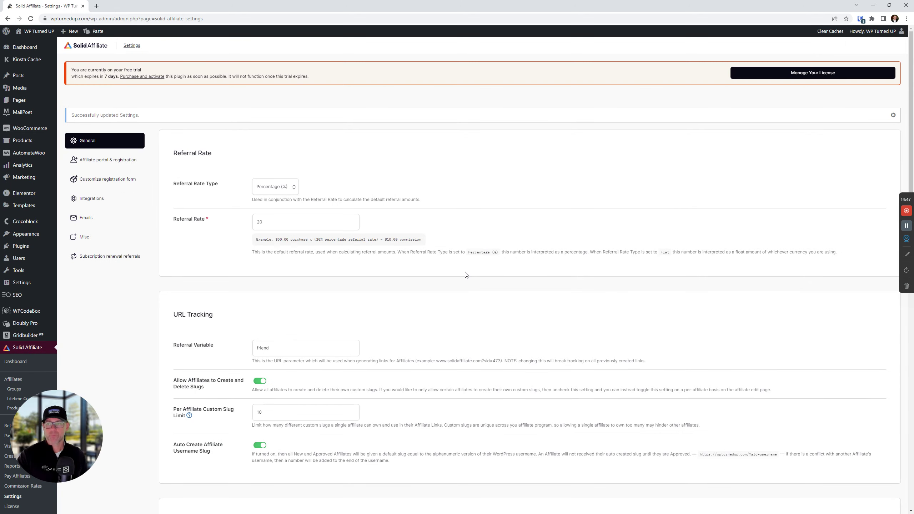
In the Affiliate portal & registration tab, switch off Require Affiliate Registration Approval.
left_click(114, 162)
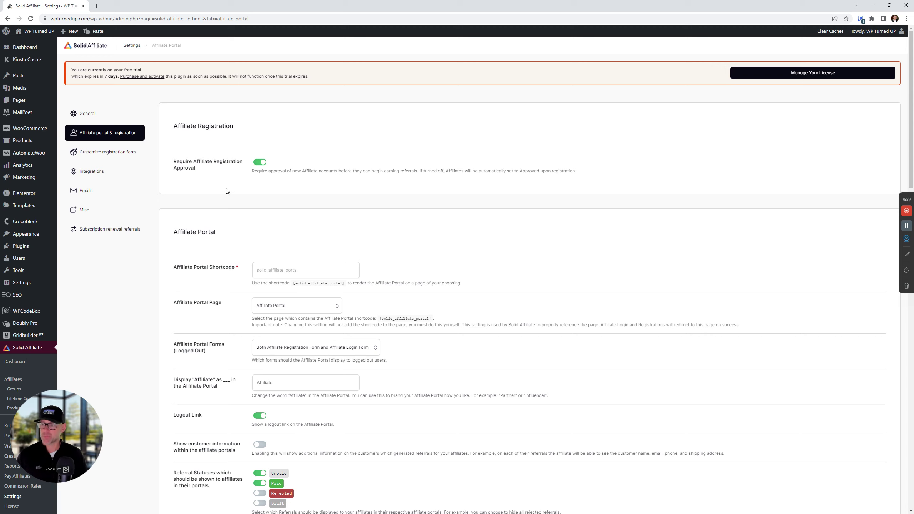
scroll(330, 201, "down", 1)
scroll(330, 201, "down", 8)
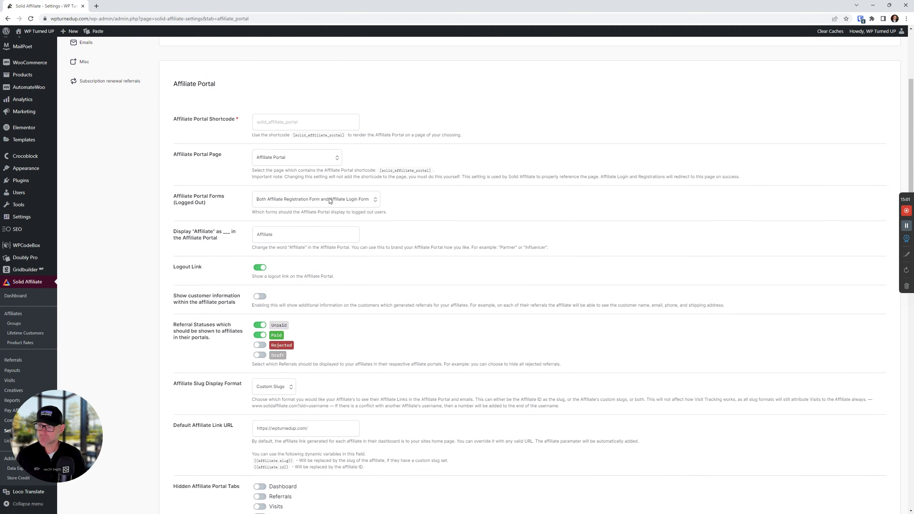
scroll(330, 202, "down", 4)
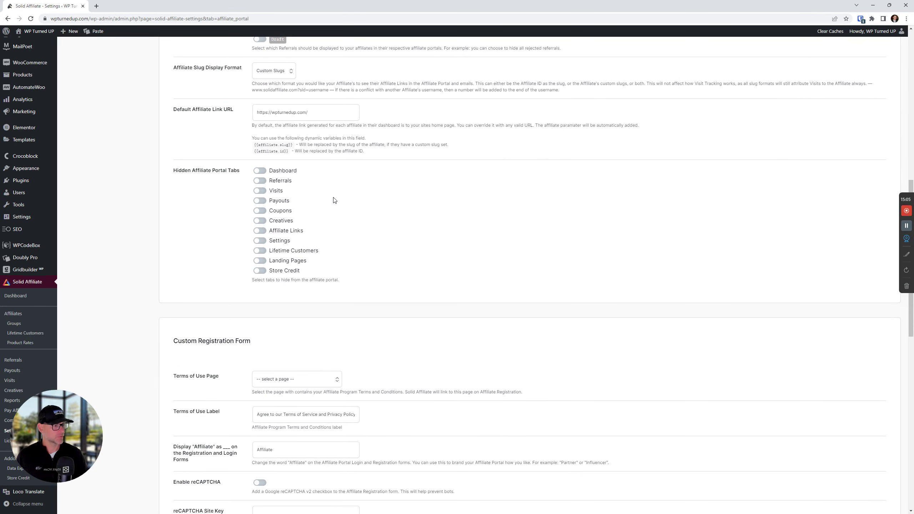
scroll(335, 200, "up", 13)
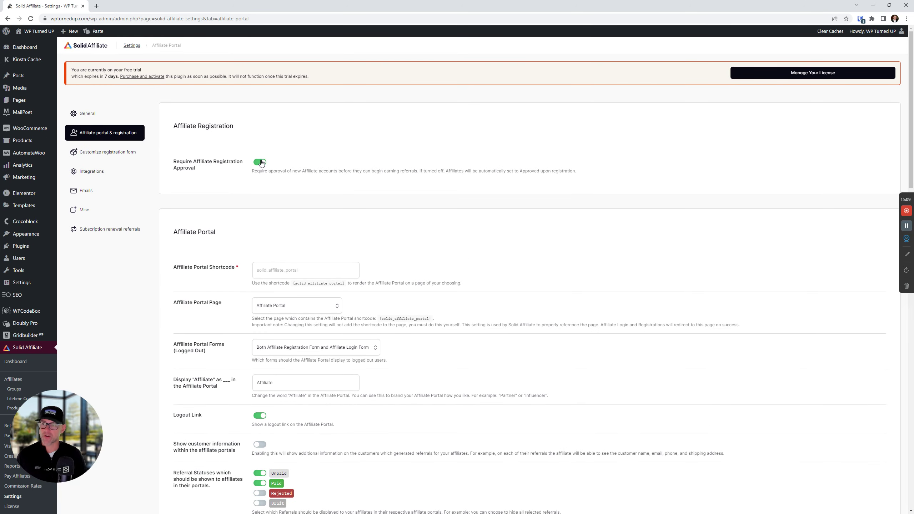
left_click(260, 162)
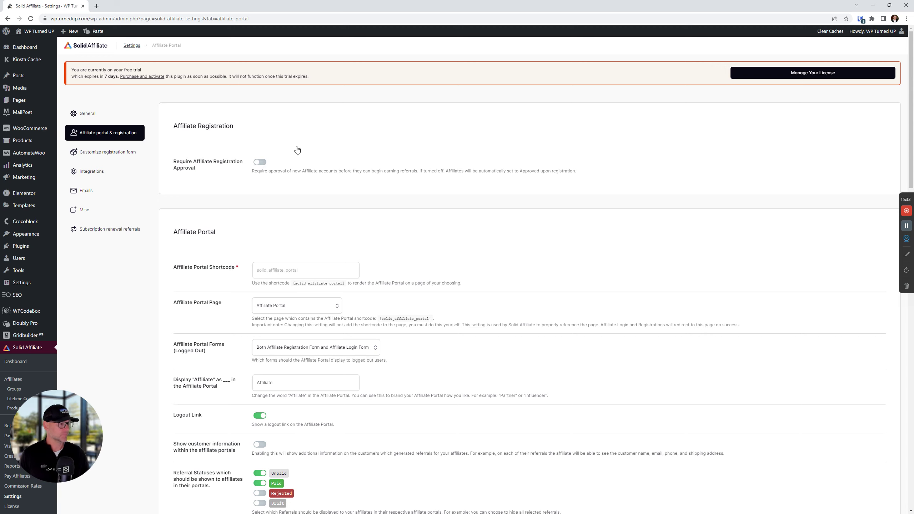
scroll(339, 238, "down", 3)
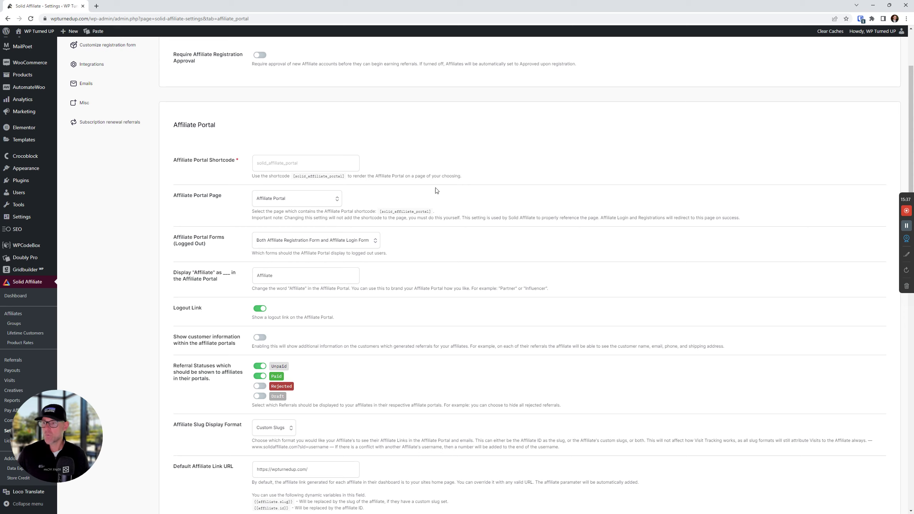
scroll(453, 234, "down", 1)
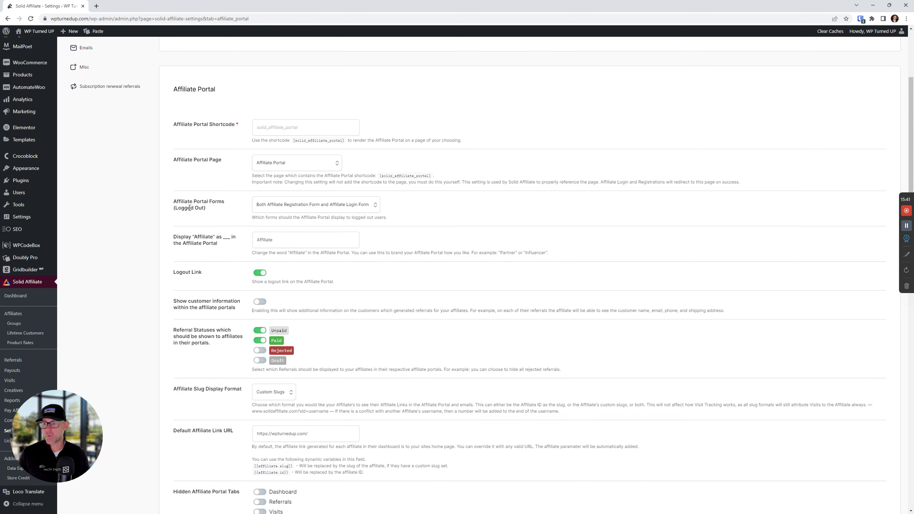
Set Affiliate Portal Forms to Only the Affiliate Registration Form and turn off the Logout Link.
left_click(325, 205)
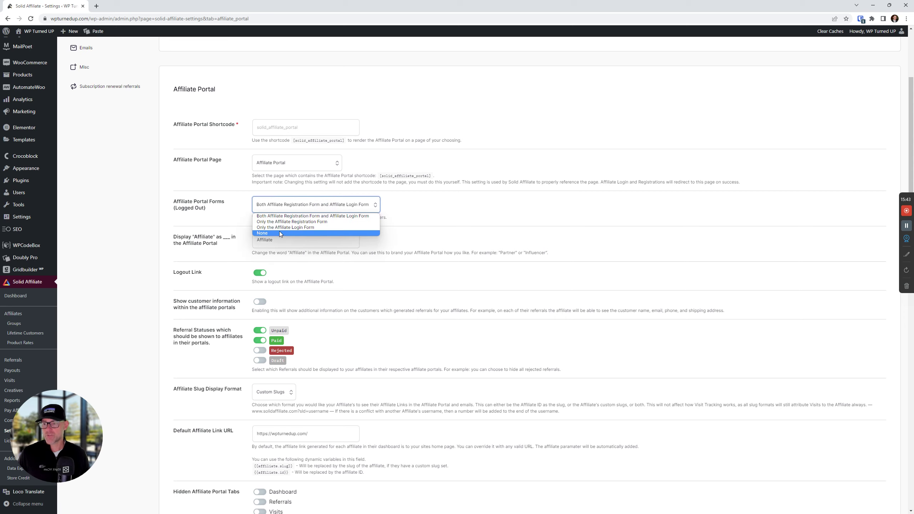
left_click(295, 221)
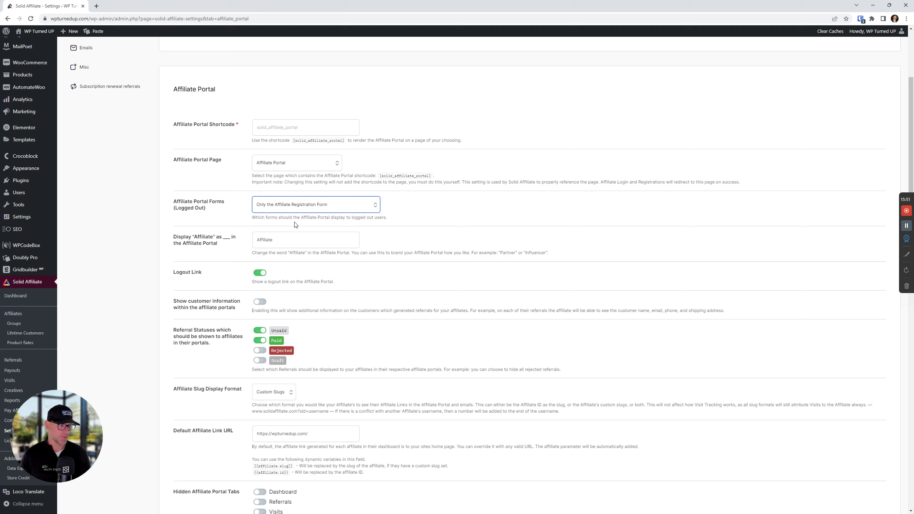
scroll(282, 280, "down", 2)
mouse_move(283, 280)
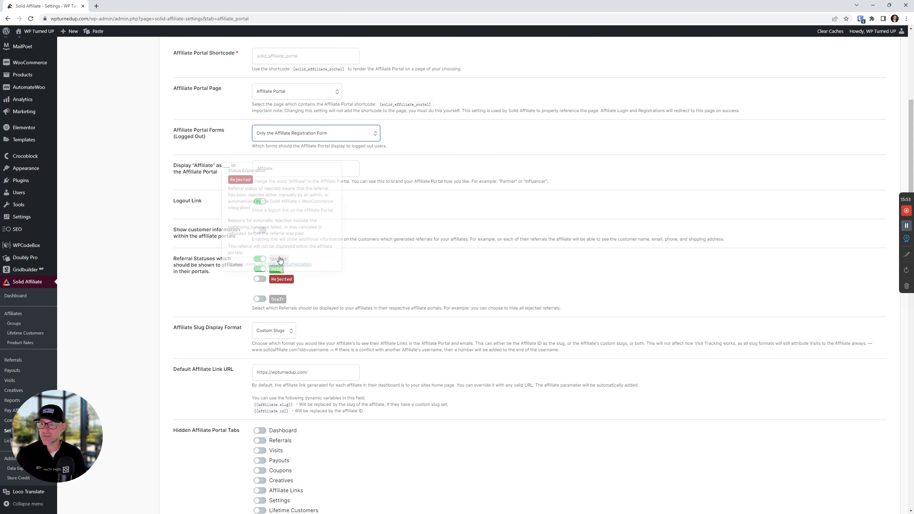
left_click(259, 202)
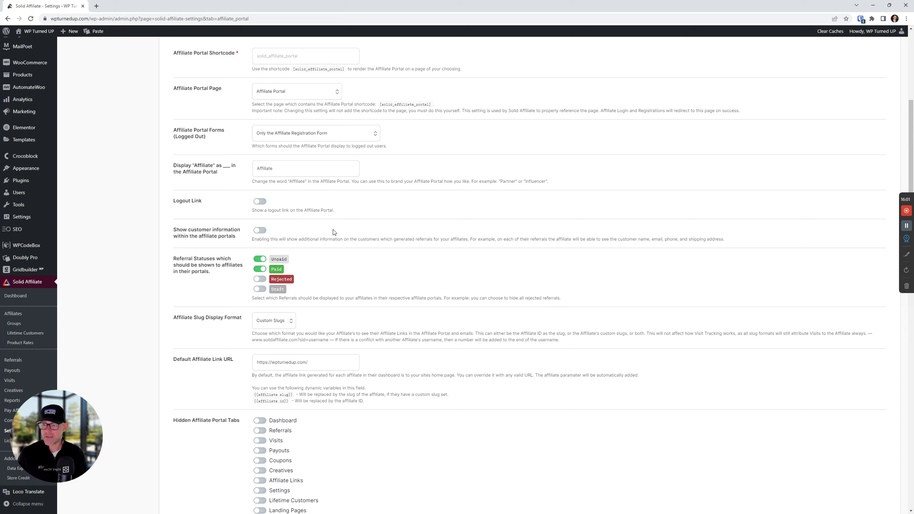
Hide the Payouts and Settings tabs under Hidden Affiliate Portal Tabs.
scroll(333, 232, "down", 5)
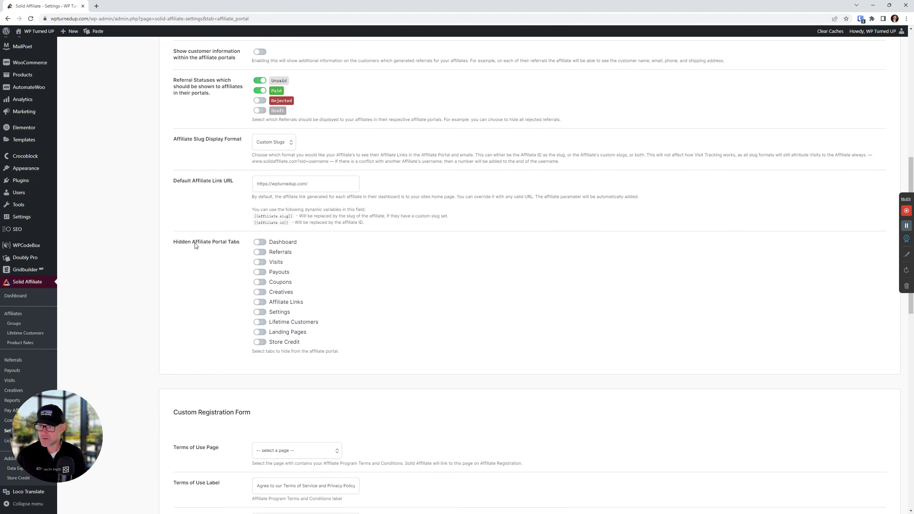
left_click(264, 273)
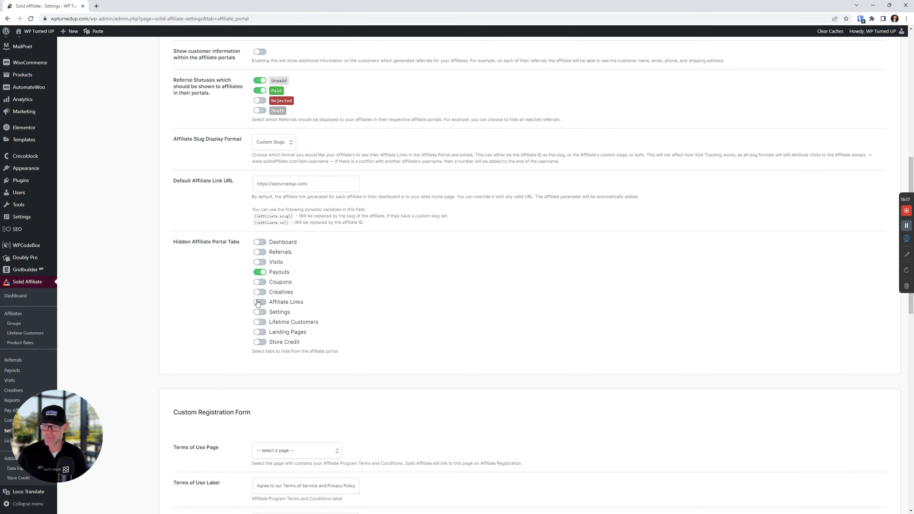
left_click(263, 313)
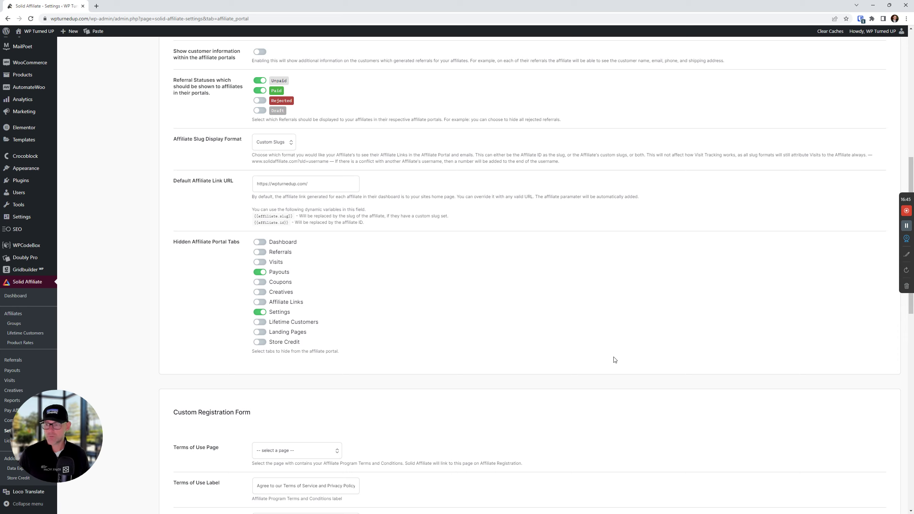
scroll(613, 358, "down", 7)
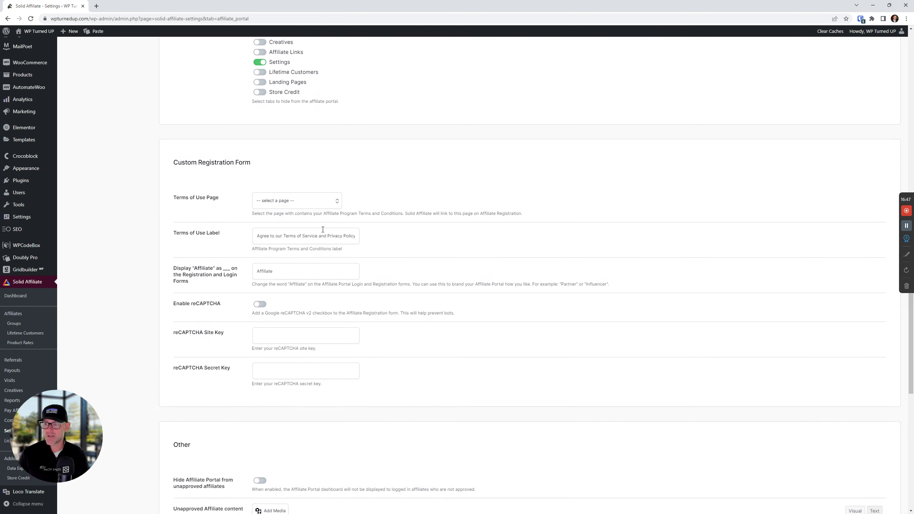
Set the terms page to Terms of Service and fix the Terms of Use label, replacing 'our' with 'the'.
left_click(306, 200)
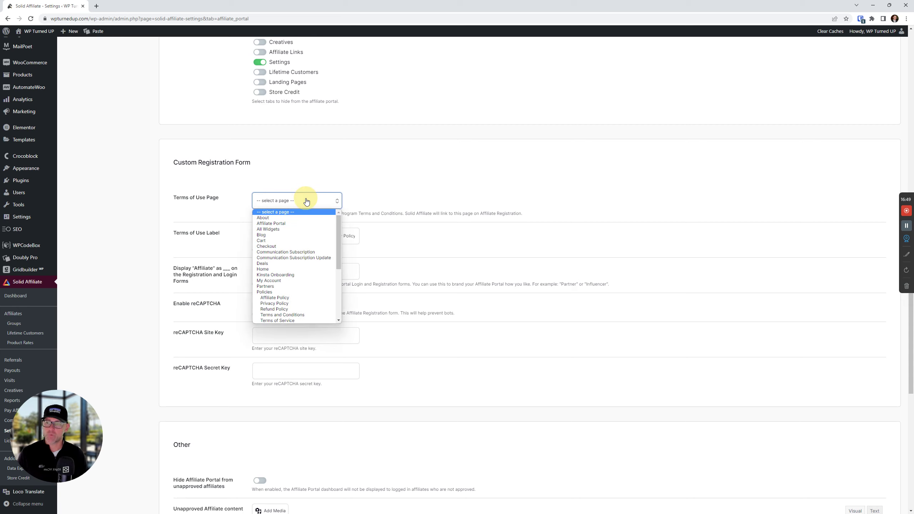
left_click(290, 320)
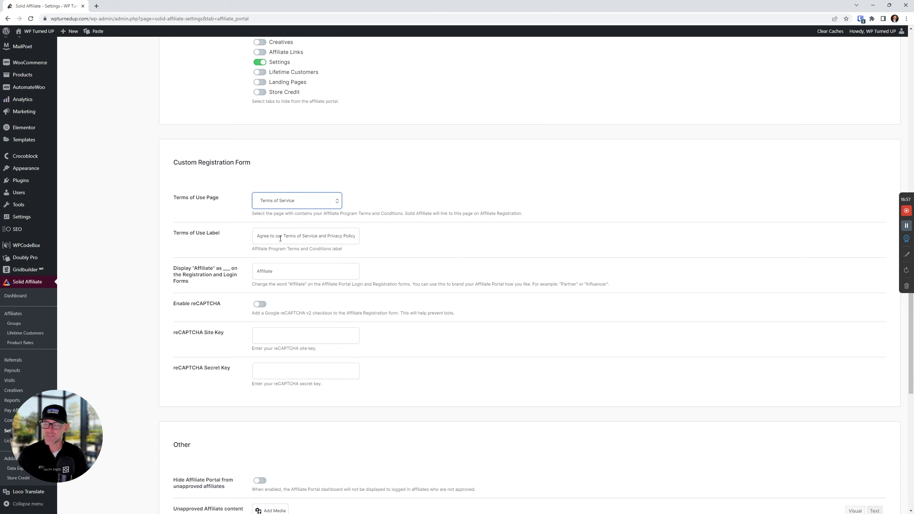
left_click_drag(291, 235, 235, 235)
left_click(304, 236)
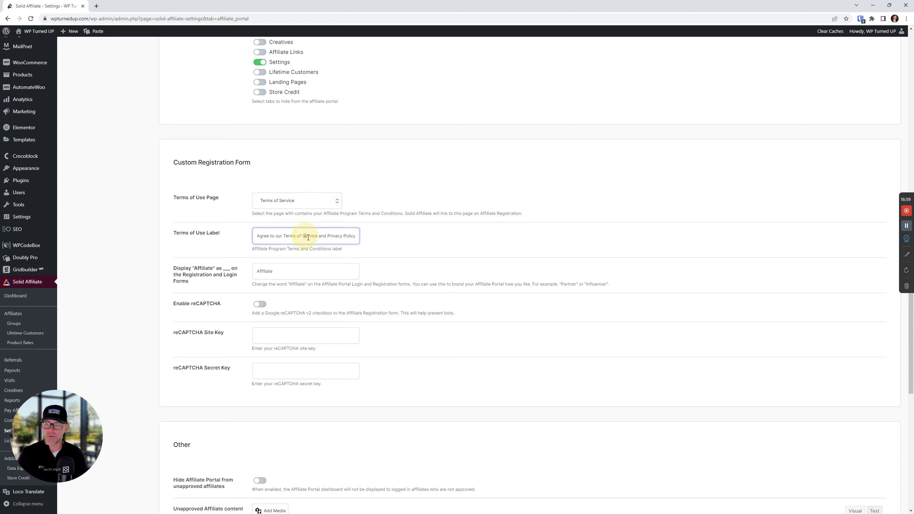
left_click(259, 238)
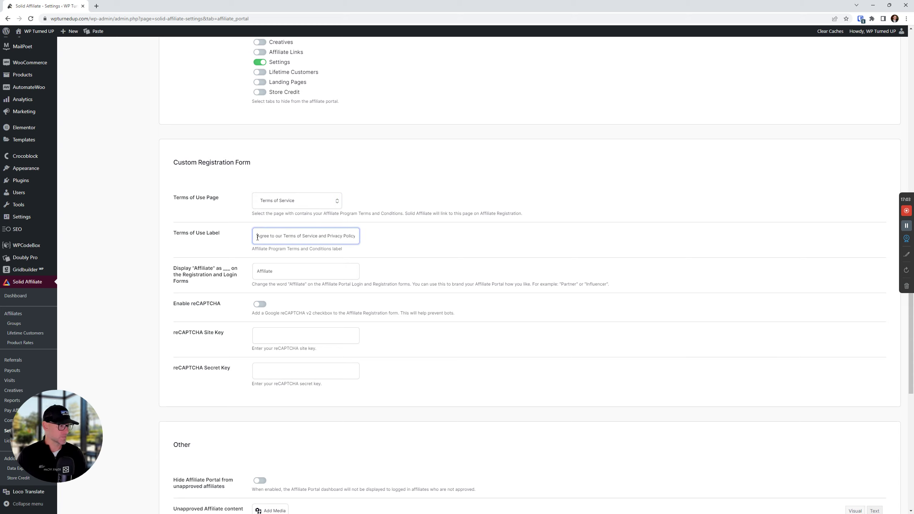
type("I")
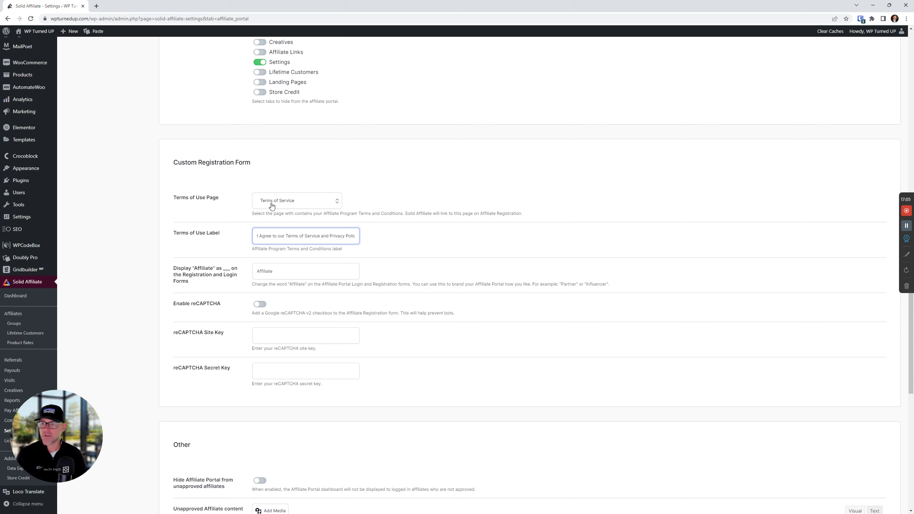
double_click(281, 237)
type("the")
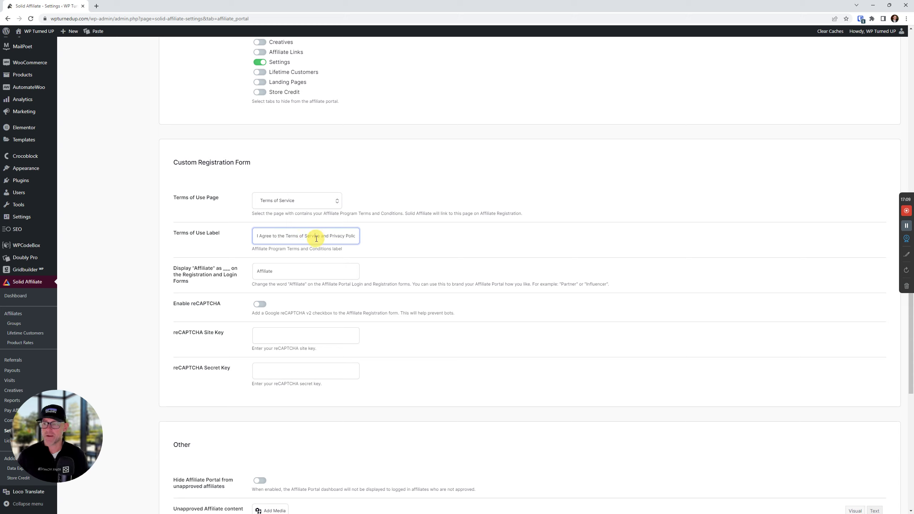
left_click_drag(309, 236, 403, 241)
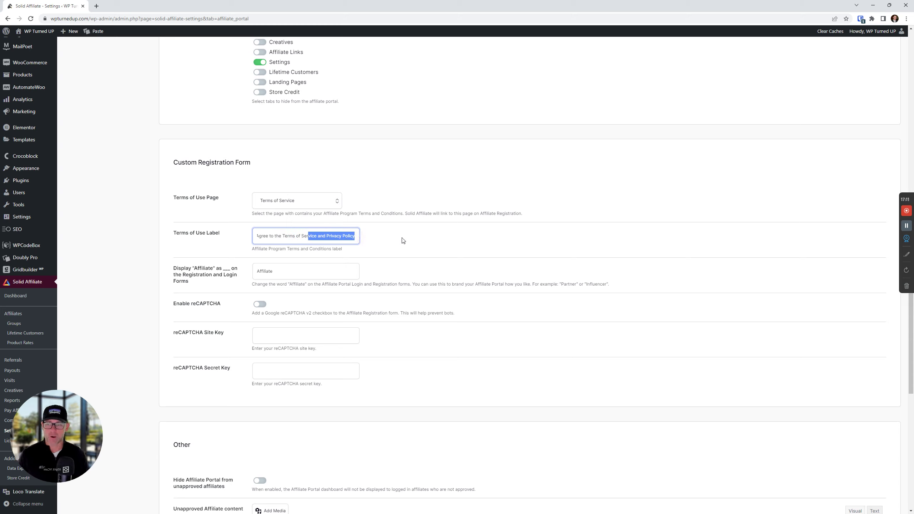
left_click(403, 240)
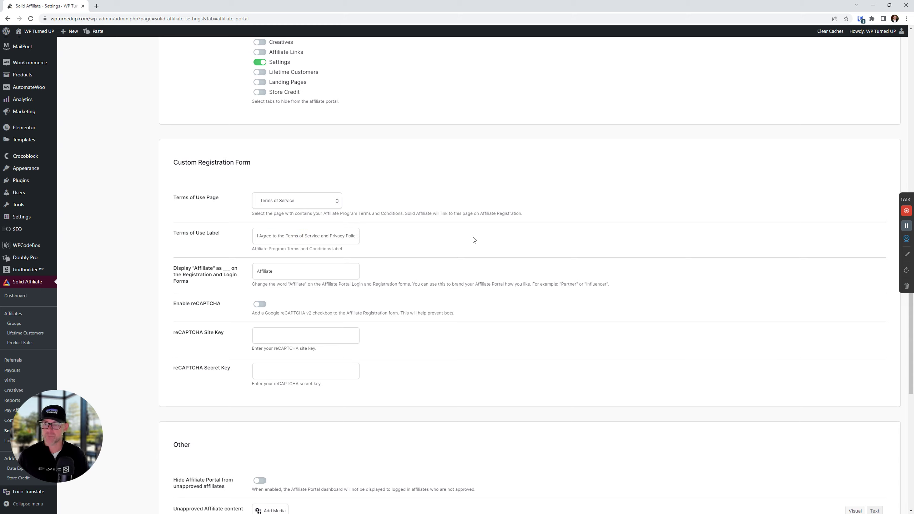
Save the affiliate portal & registration settings with Update Settings.
scroll(449, 265, "down", 2)
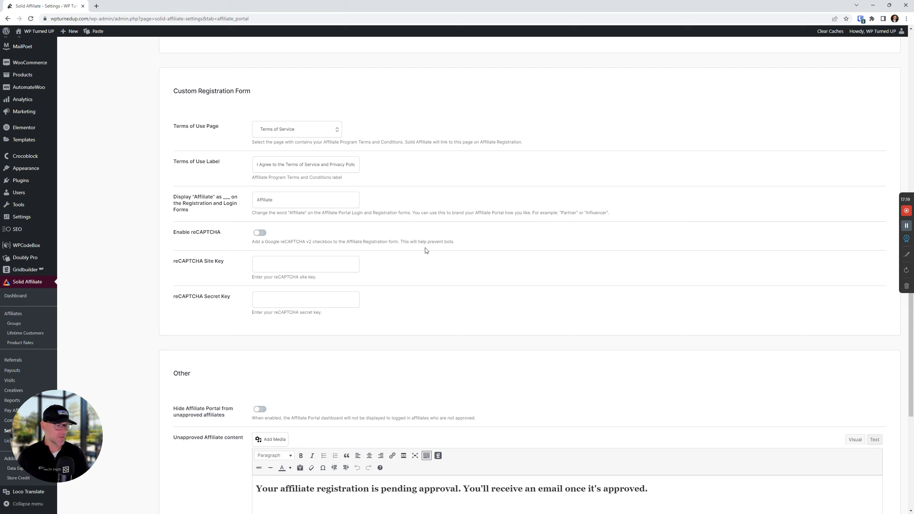
scroll(427, 223, "down", 8)
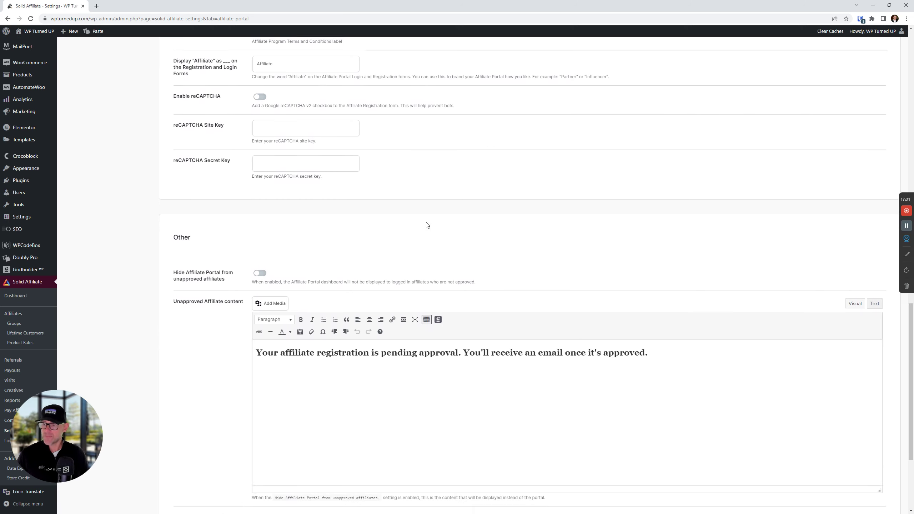
left_click(180, 428)
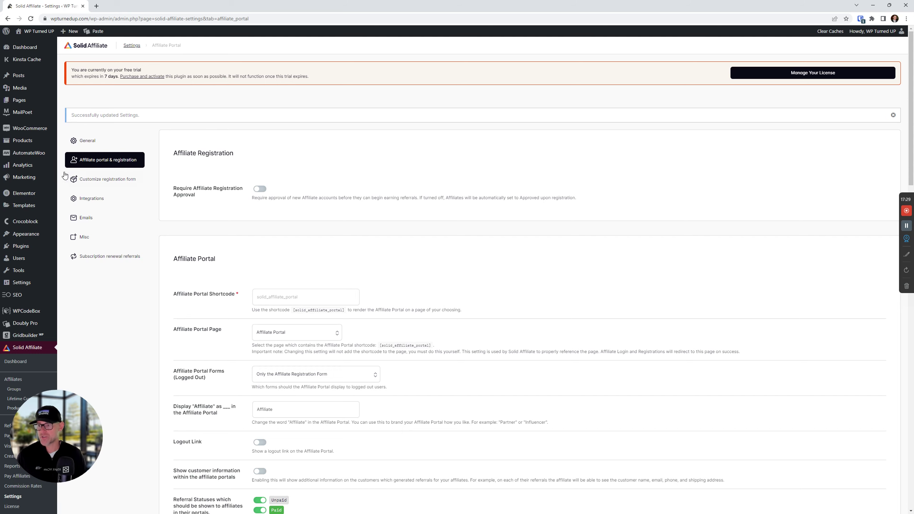
In Customize registration form, nudge the Username field and save the form settings.
left_click(108, 183)
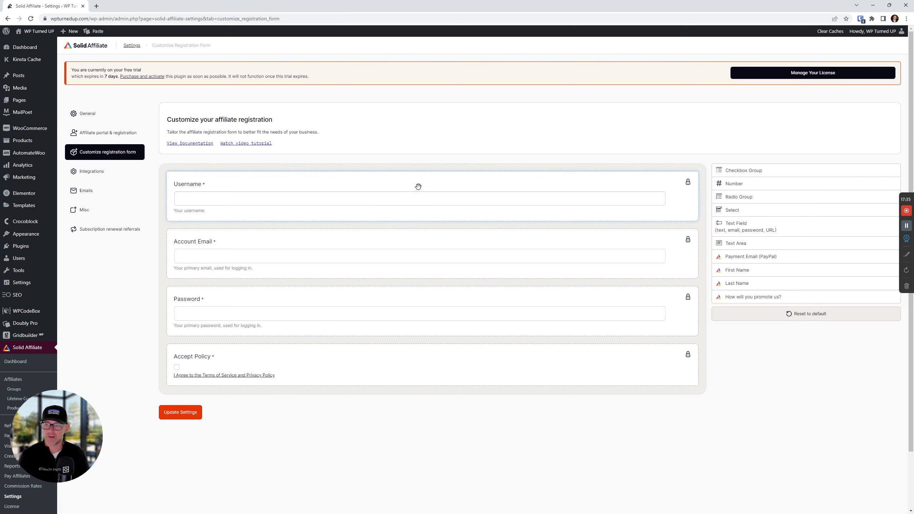
mouse_move(420, 182)
left_mouse_down()
mouse_move(420, 233)
mouse_move(423, 184)
left_mouse_up()
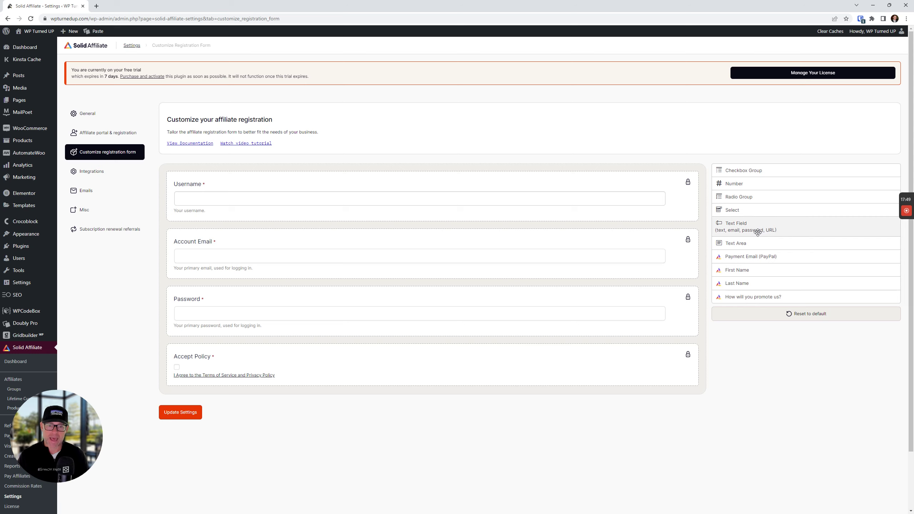
left_click(188, 413)
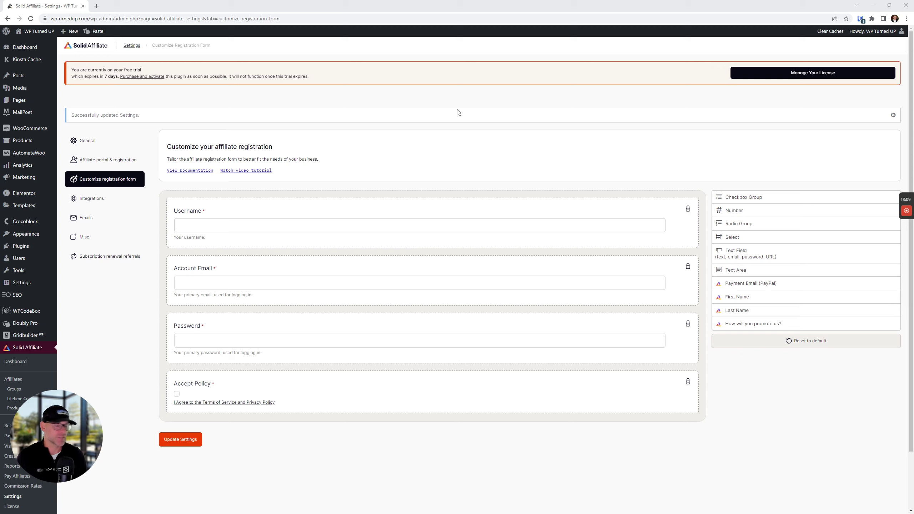
Open the site in a new tab and load /affiliate, correcting the mistyped /affiliates address.
right_click(31, 9)
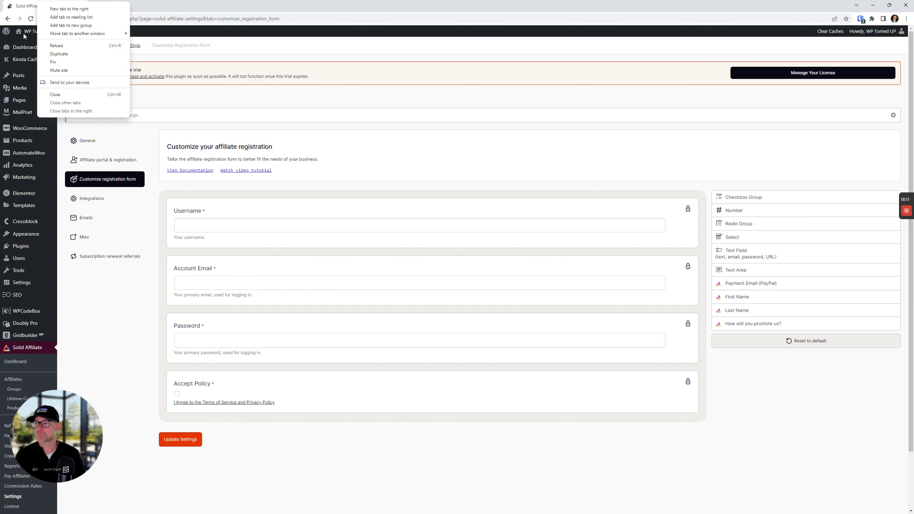
right_click(24, 36)
left_click(50, 35)
left_click(143, 3)
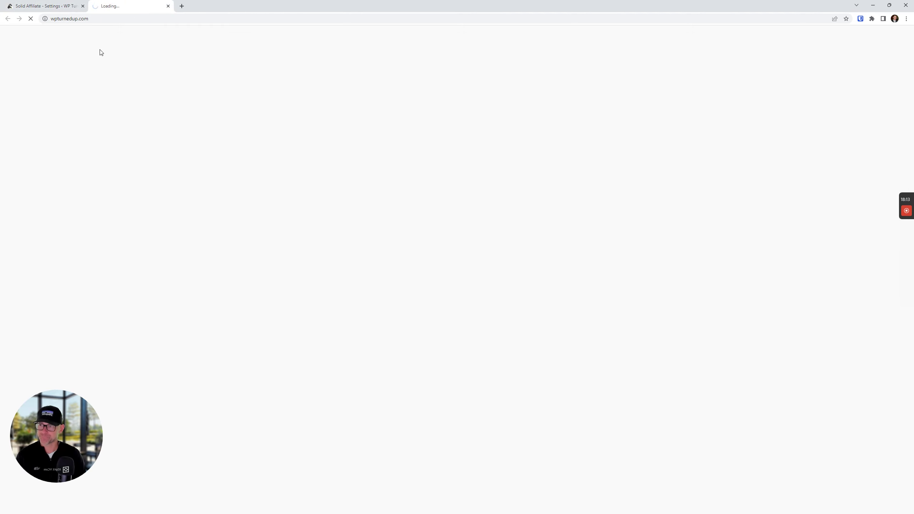
left_click(106, 16)
left_click(131, 16)
type("/")
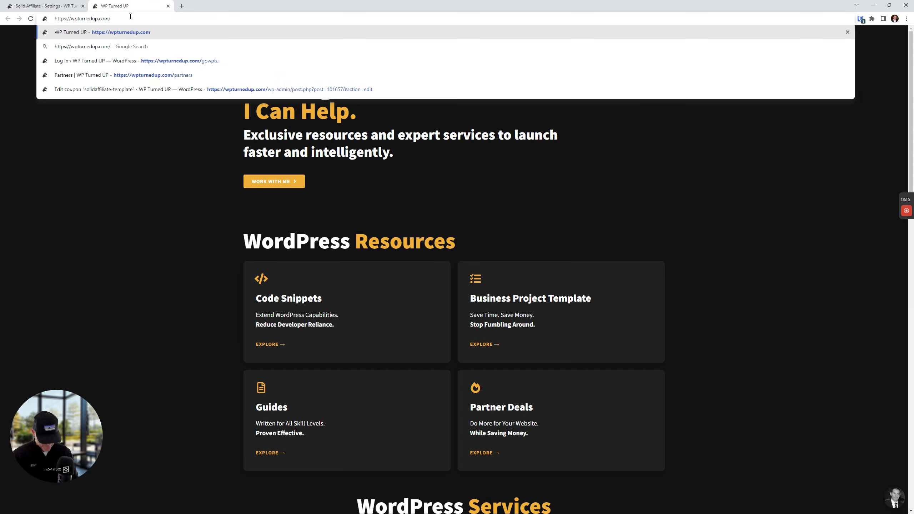
type("affiliates")
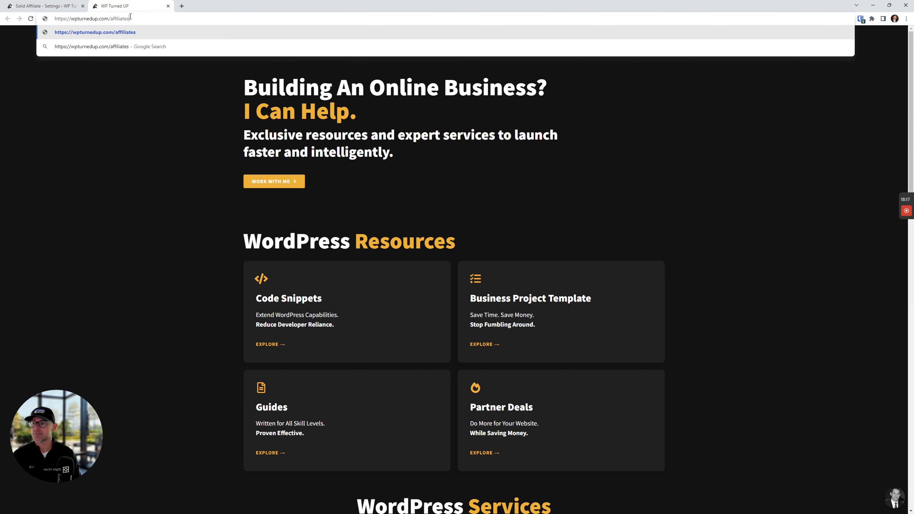
key("Return")
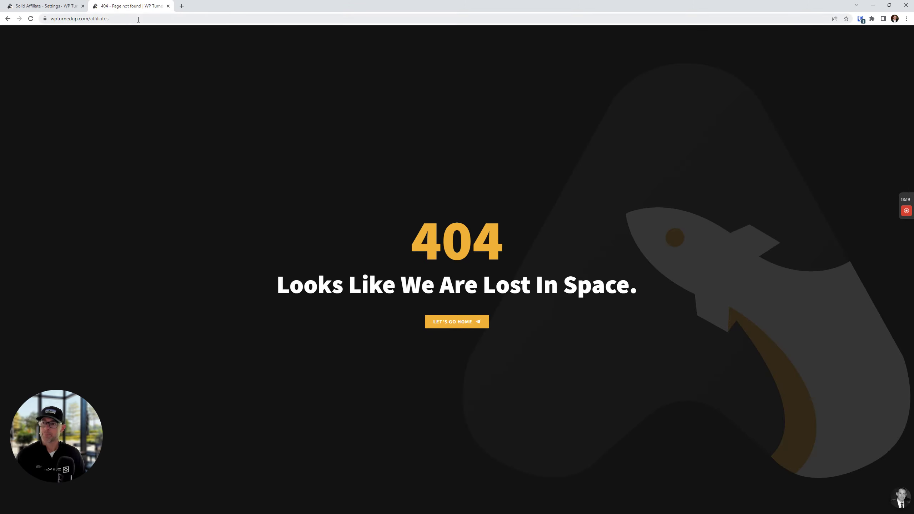
left_click(138, 17)
left_click(147, 19)
key("BackSpace")
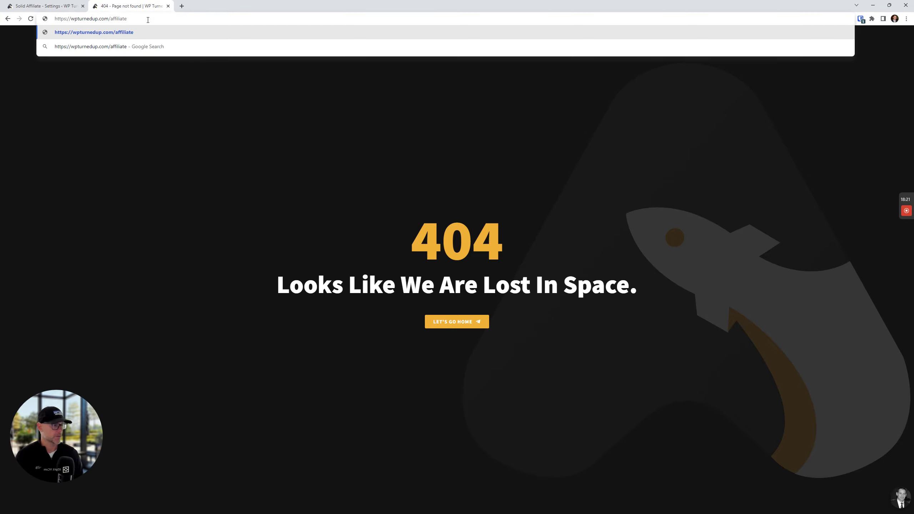
key("Return")
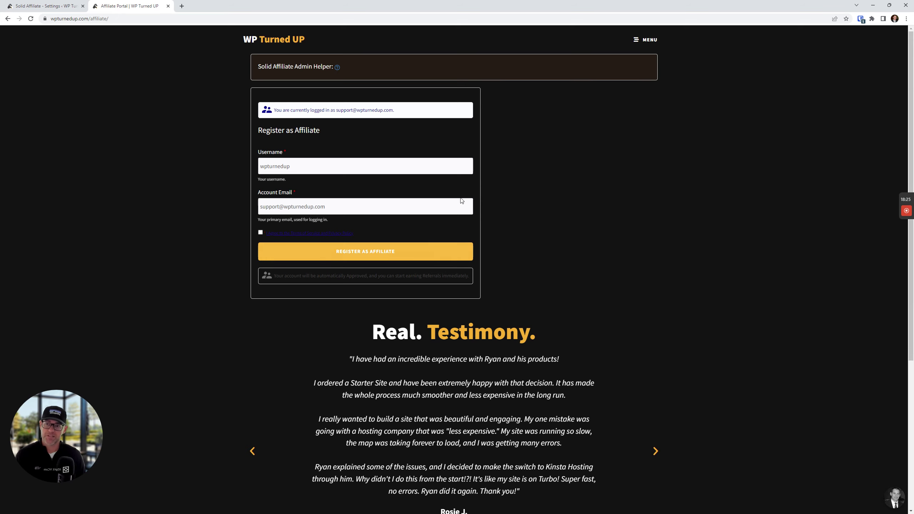
Review the Affiliate Portal page, then return to the Solid Affiliate settings tab.
scroll(378, 192, "down", 6)
scroll(378, 194, "up", 6)
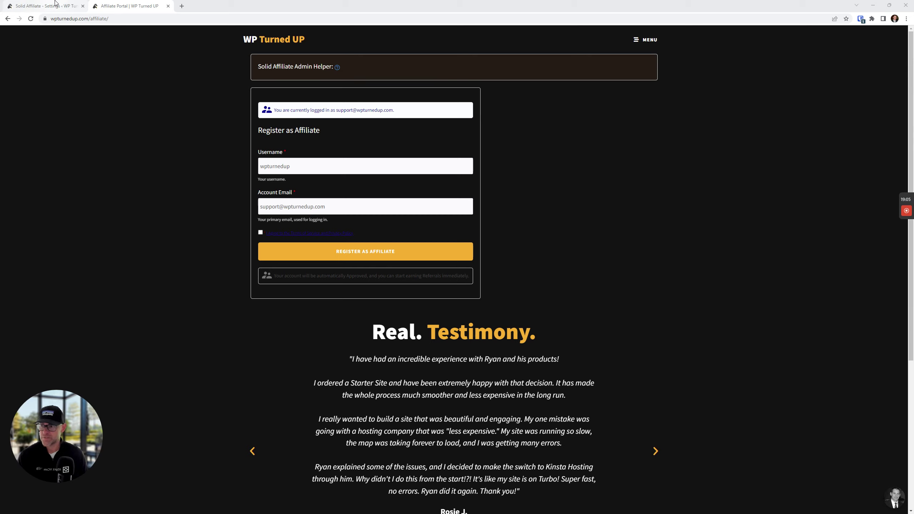
left_click(45, 5)
scroll(35, 225, "down", 2)
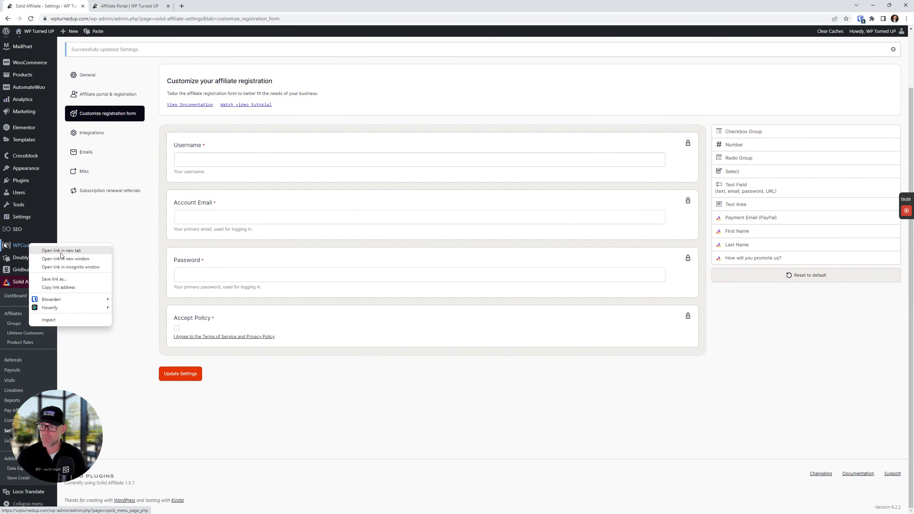
Open WPCodeBox in a new tab and move it ahead of the settings tab.
middle_click(63, 248)
left_click(70, 4)
left_click_drag(70, 3, 49, 4)
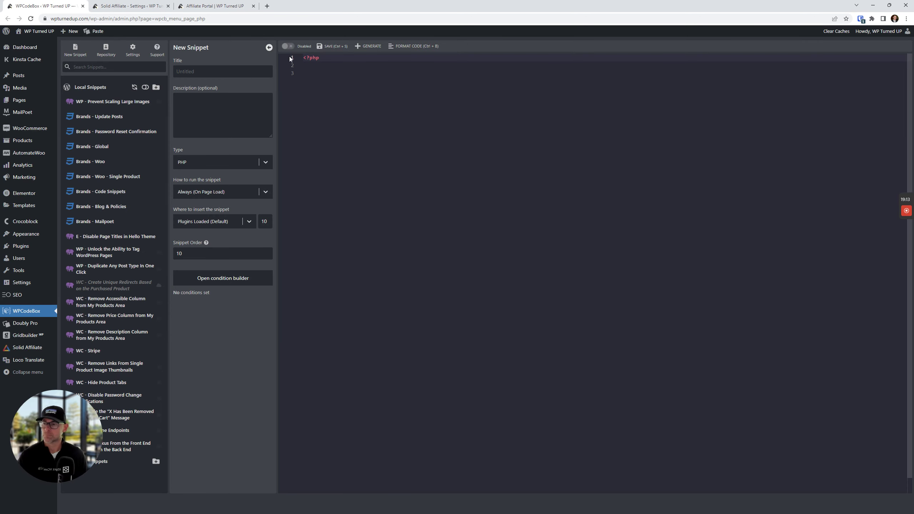
Create a CSS snippet titled Solid Affiliate with the pasted portal styles and save it.
left_click(190, 72)
type("Solid ")
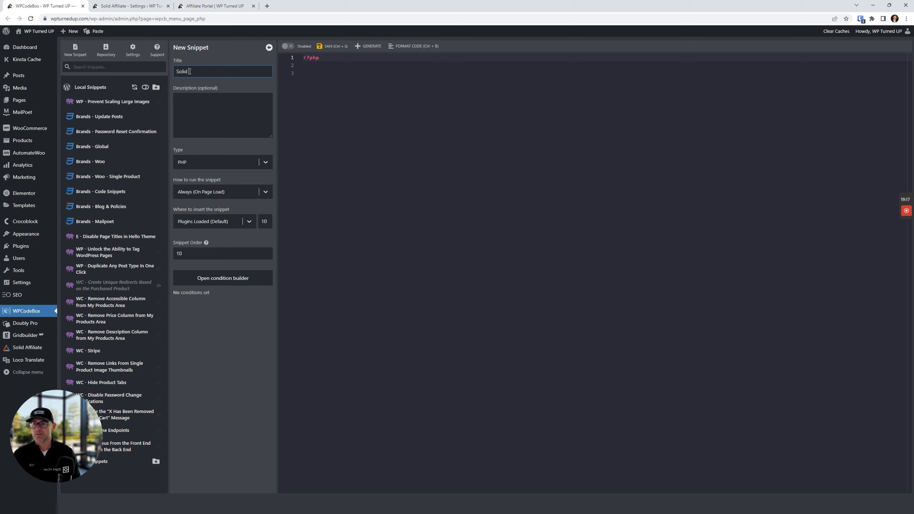
type("Affiliate")
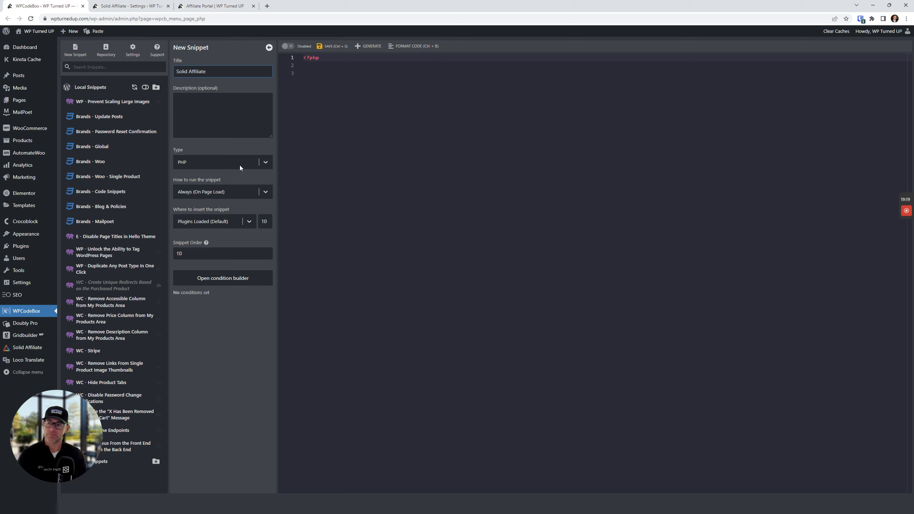
left_click(193, 163)
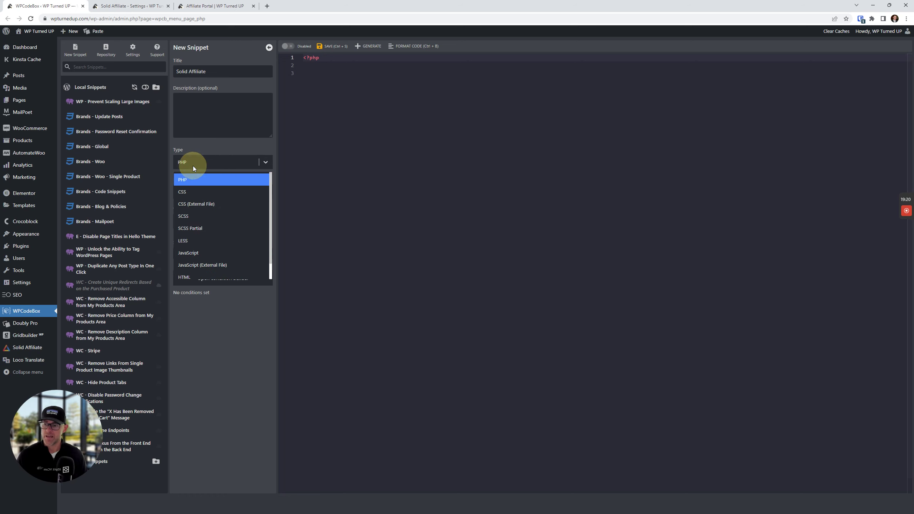
left_click(193, 192)
left_click(374, 143)
key("ctrl+v")
scroll(410, 182, "up", 5)
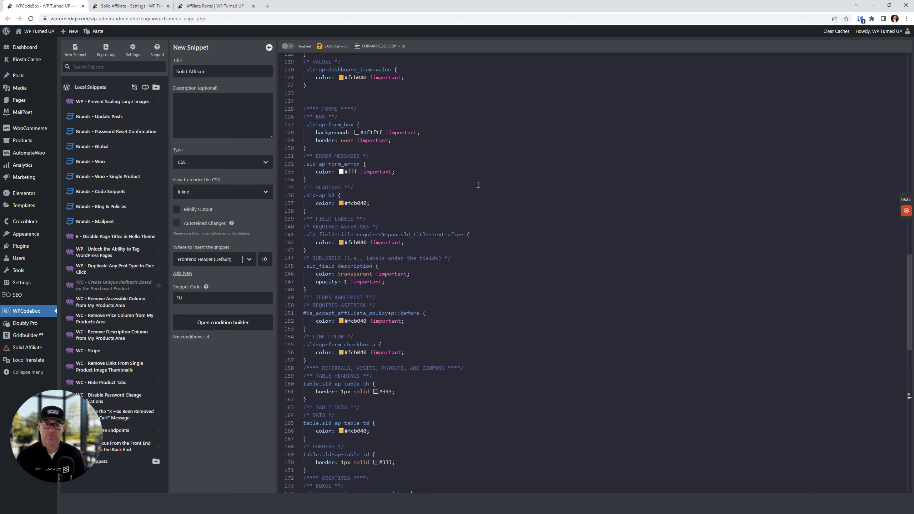
left_click_drag(909, 331, 908, 82)
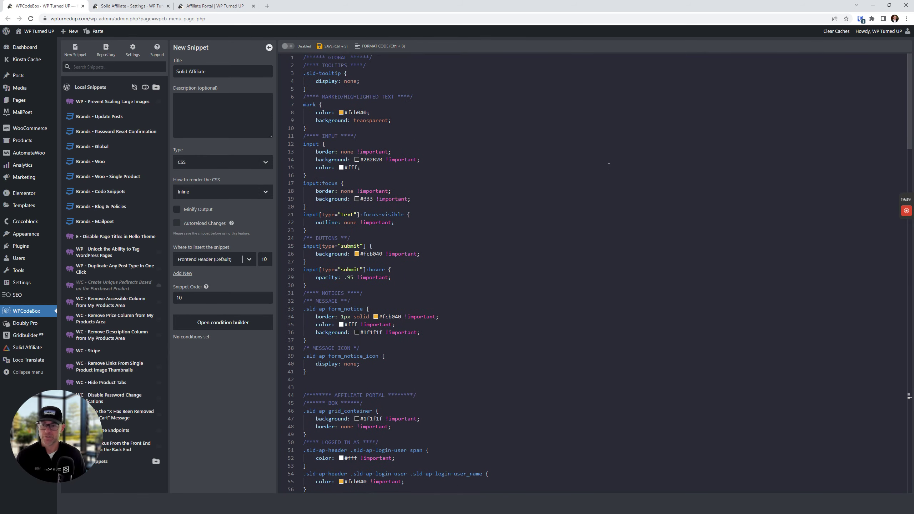
left_click(325, 48)
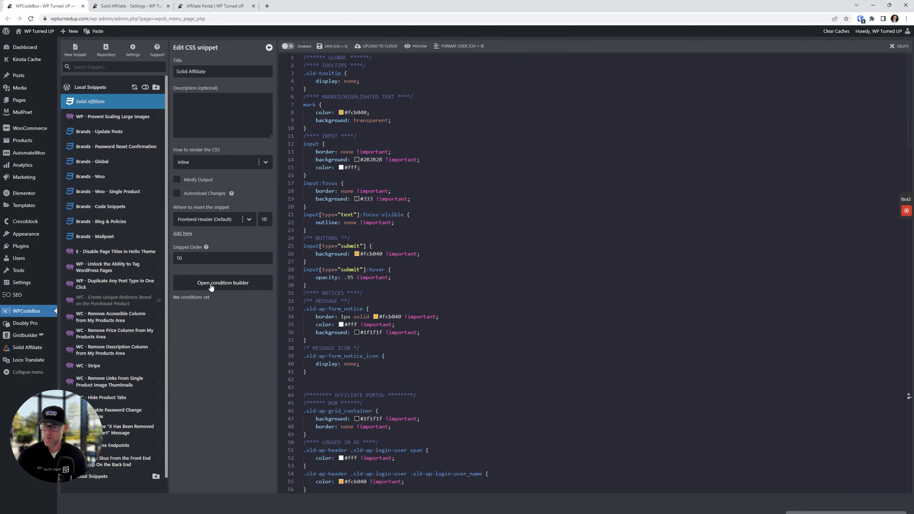
Add the condition Current Post is Affiliate Portal, enable the snippet, and switch to the portal tab.
left_click(211, 285)
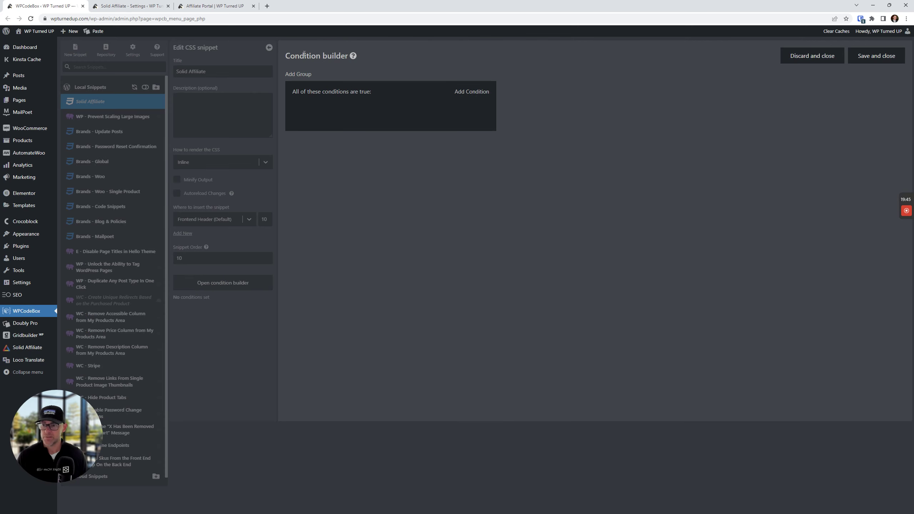
left_click(470, 92)
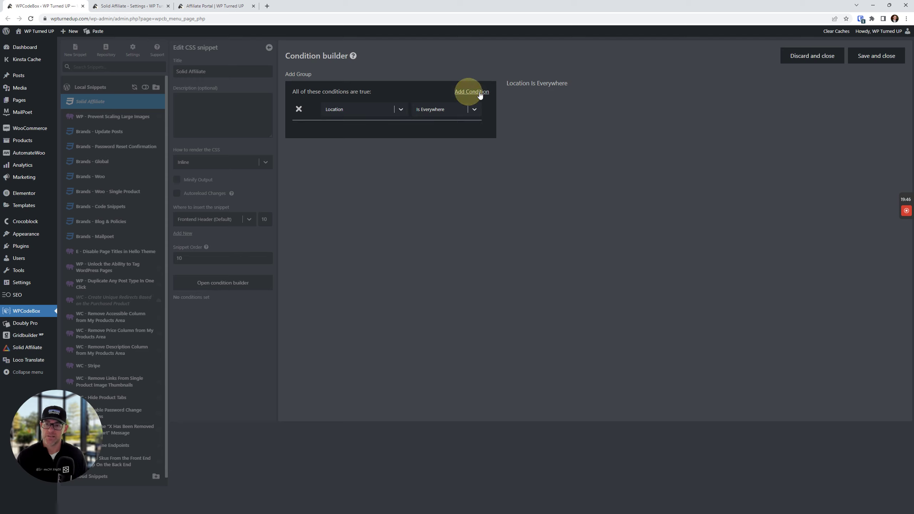
left_click(359, 108)
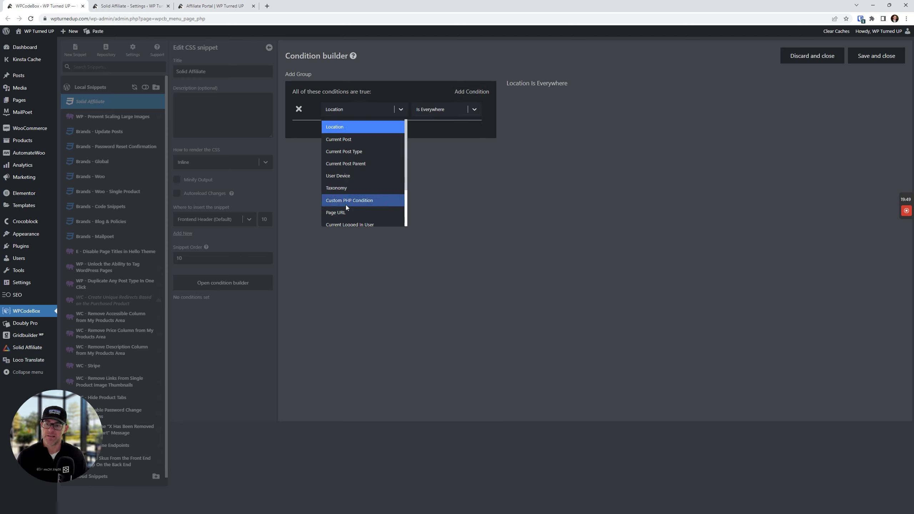
left_click(355, 141)
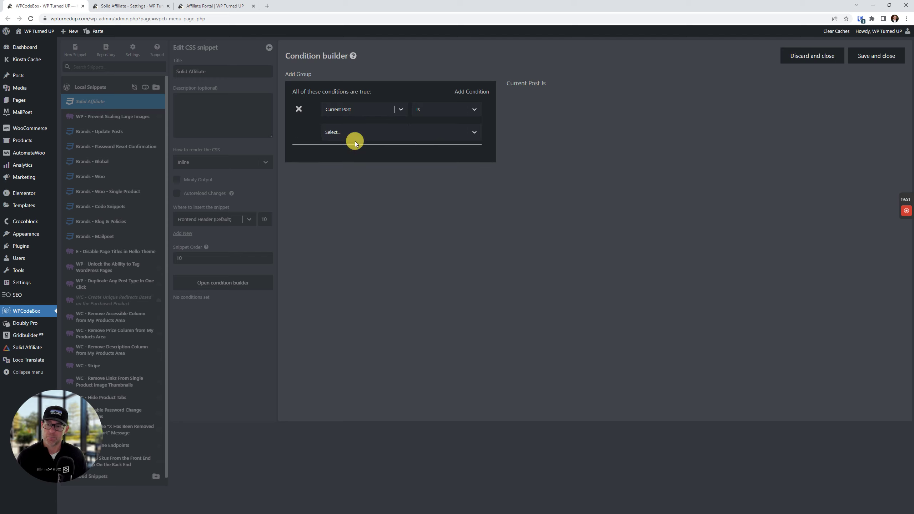
left_click(414, 133)
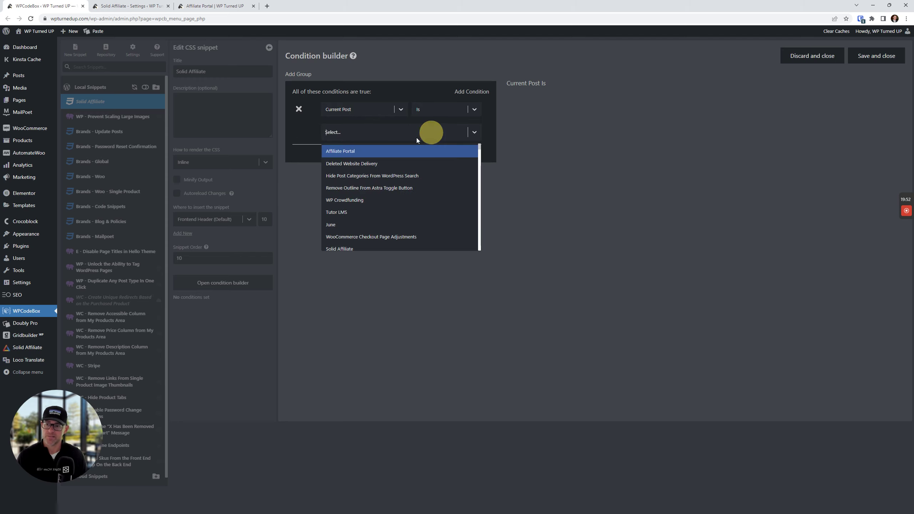
left_click(346, 151)
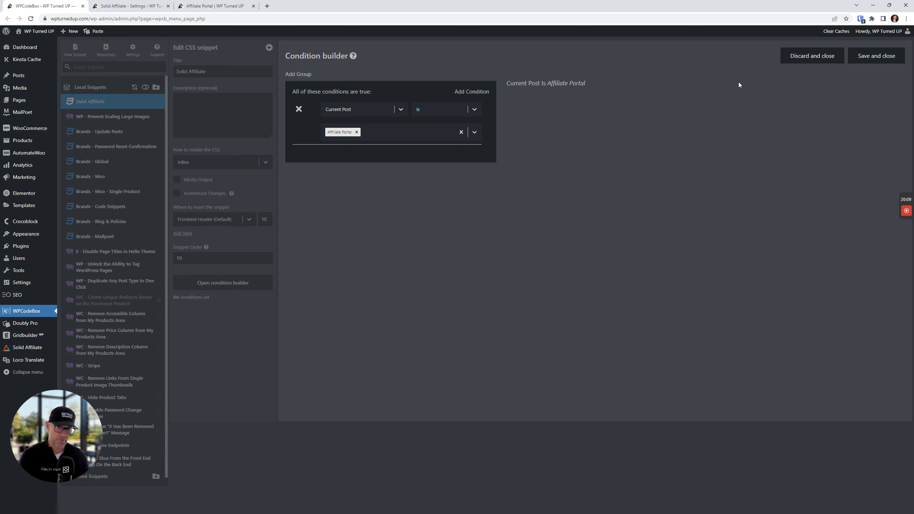
left_click(880, 55)
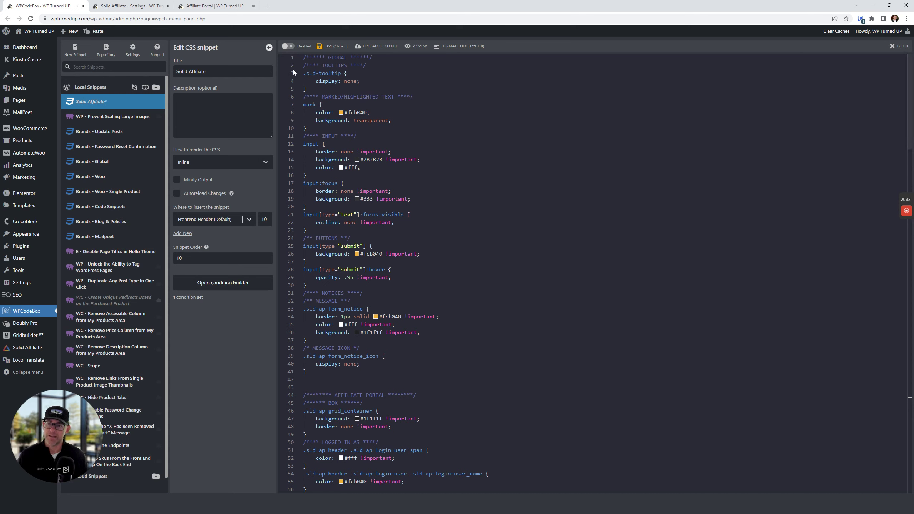
left_click(289, 47)
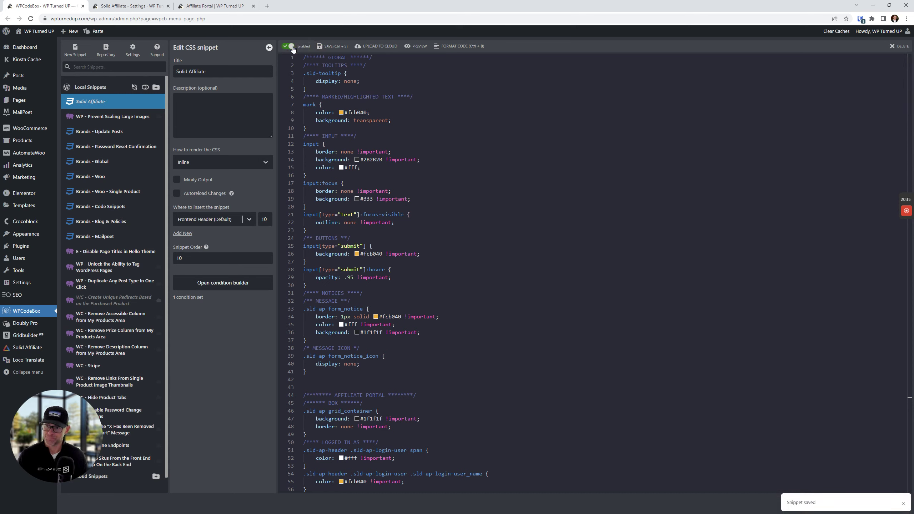
left_click(215, 6)
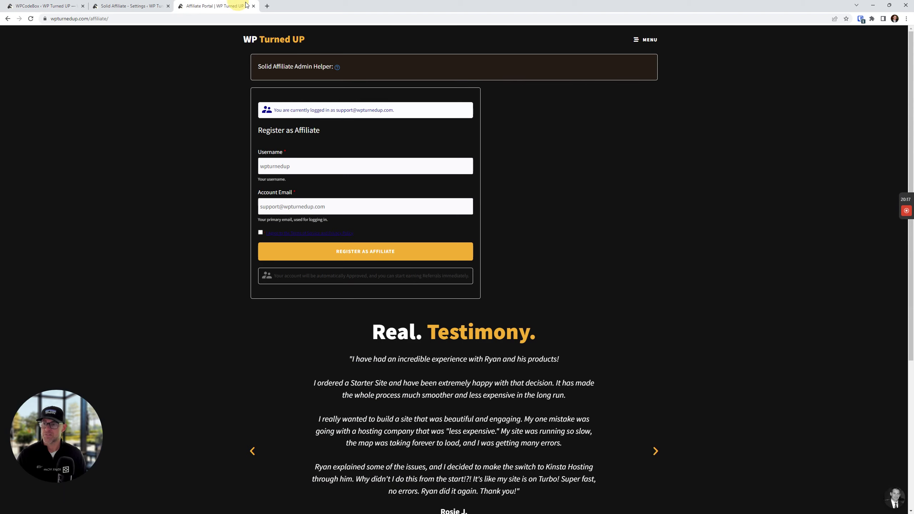
Inspect the portal page, turn off device mode, and reload to load the new styling.
right_click(90, 197)
left_click(115, 329)
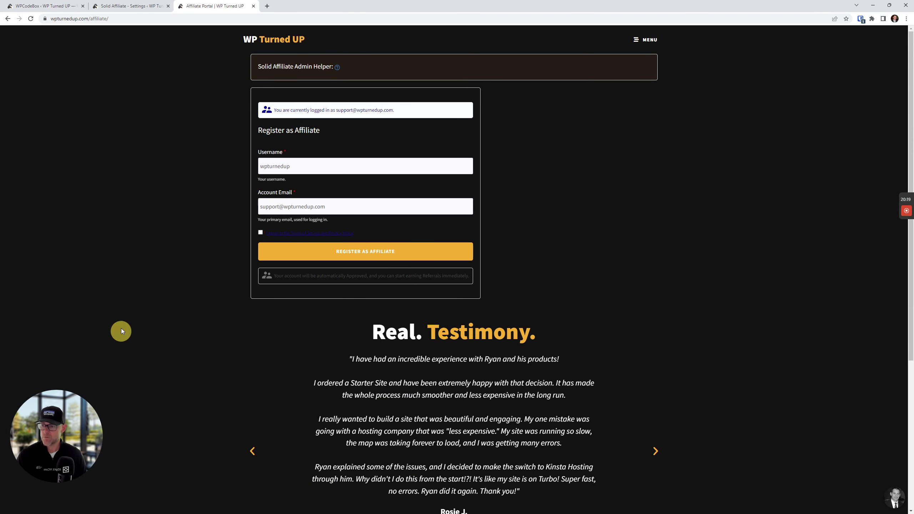
left_click(44, 40)
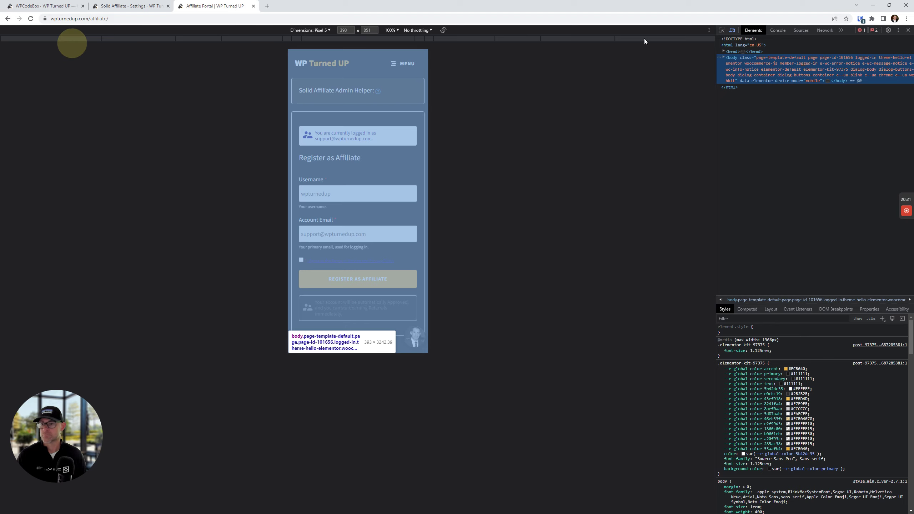
key("ctrl+shift+m")
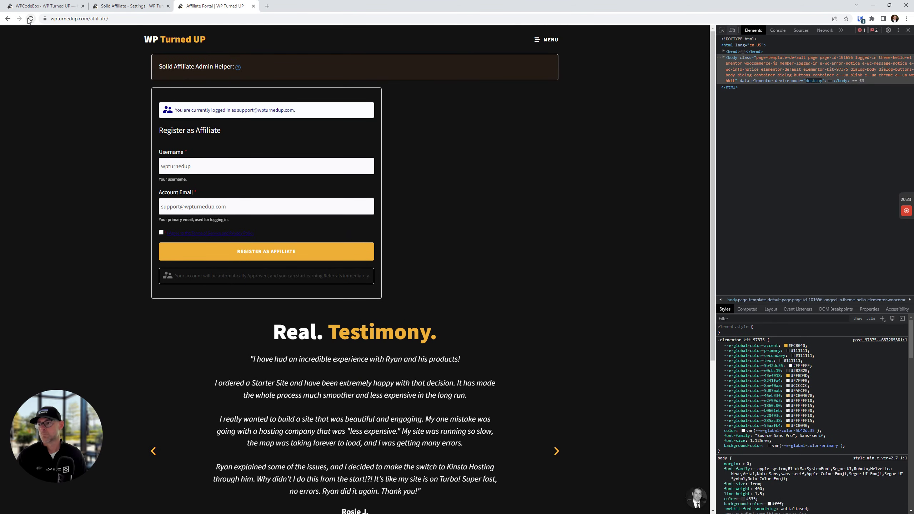
left_click(30, 18)
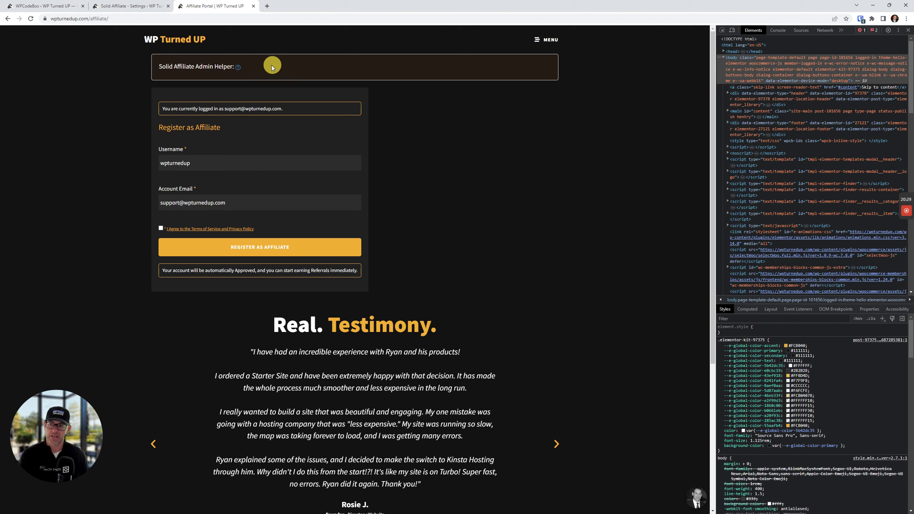
Check the Solid Affiliate Admin Helper heading on the restyled page, then close the Affiliate Portal tab.
left_click_drag(271, 66, 132, 66)
left_click(502, 179)
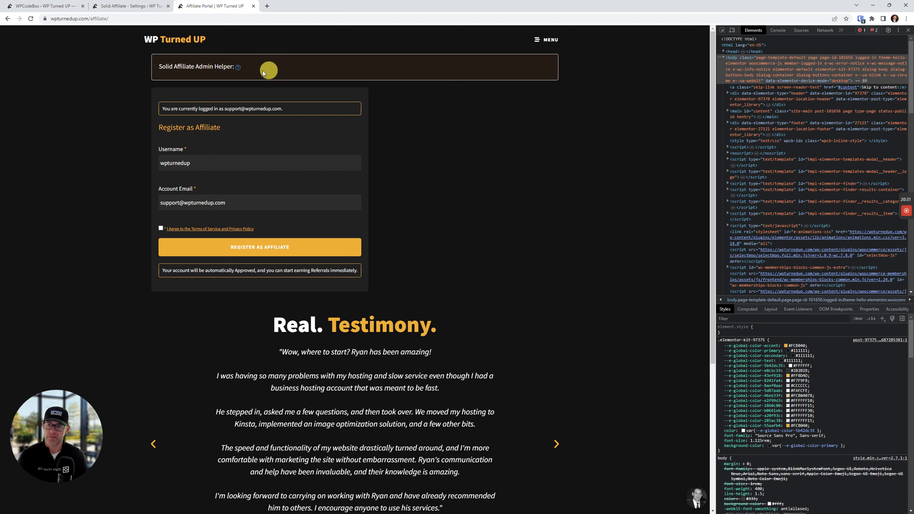
left_click_drag(263, 74, 116, 66)
left_click(542, 182)
mouse_move(303, 74)
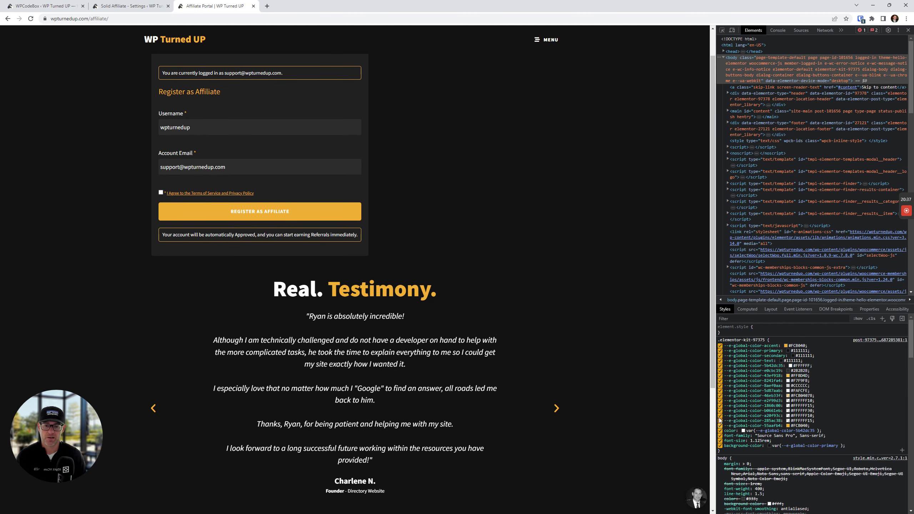
left_click_drag(711, 381, 711, 383)
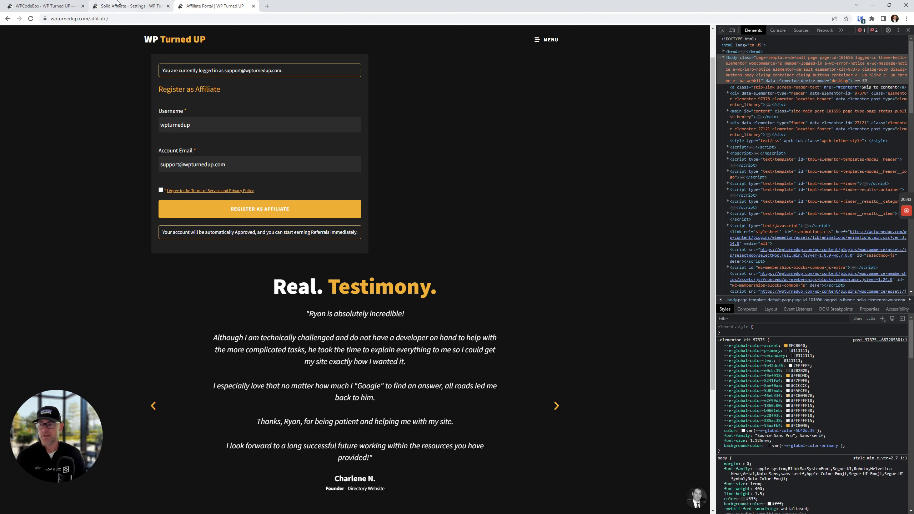
left_click(254, 6)
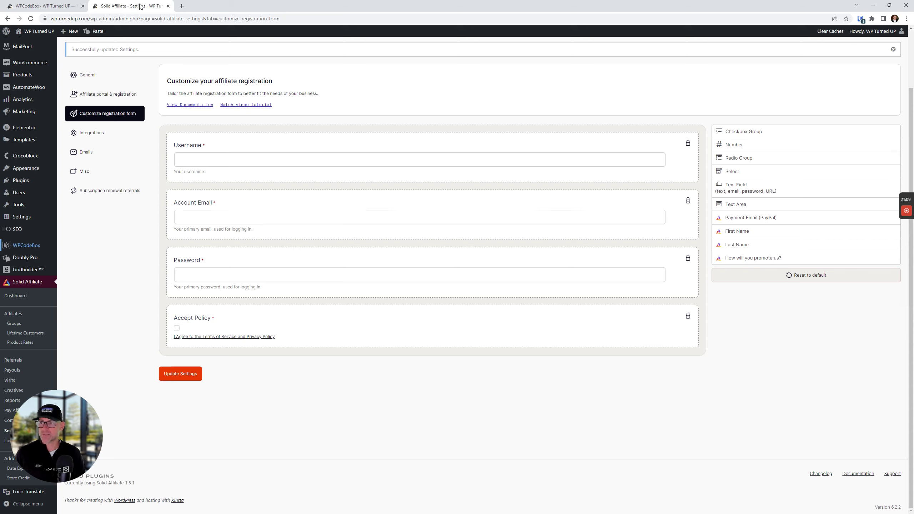
Open Visit Site in a new tab and go to Account via the MENU.
right_click(24, 44)
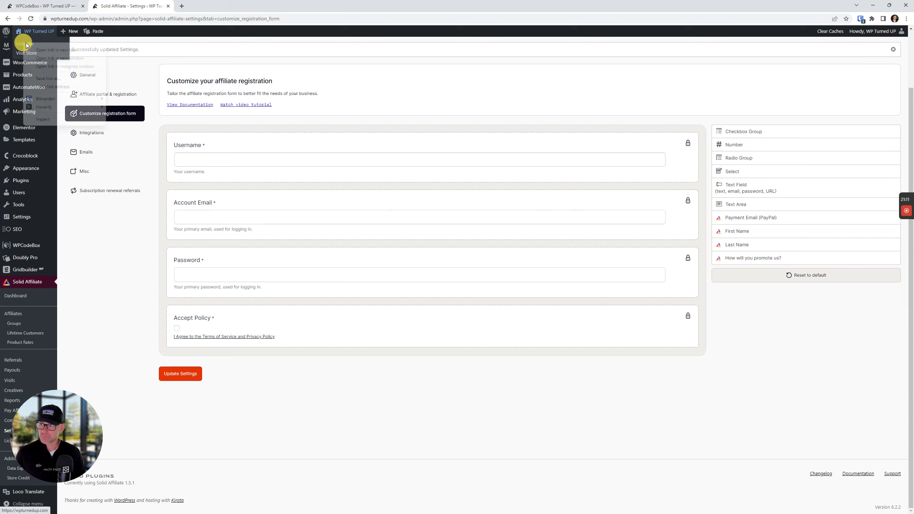
left_click(50, 50)
left_click(218, 4)
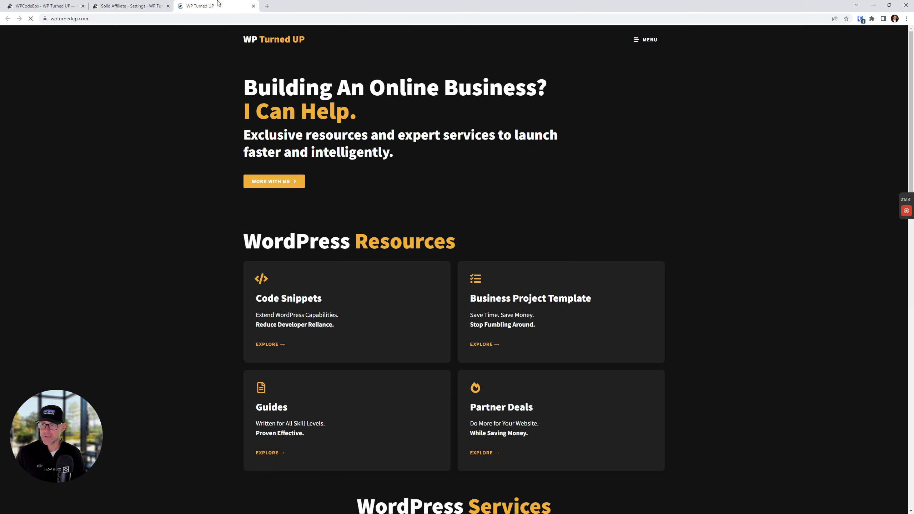
left_click(644, 40)
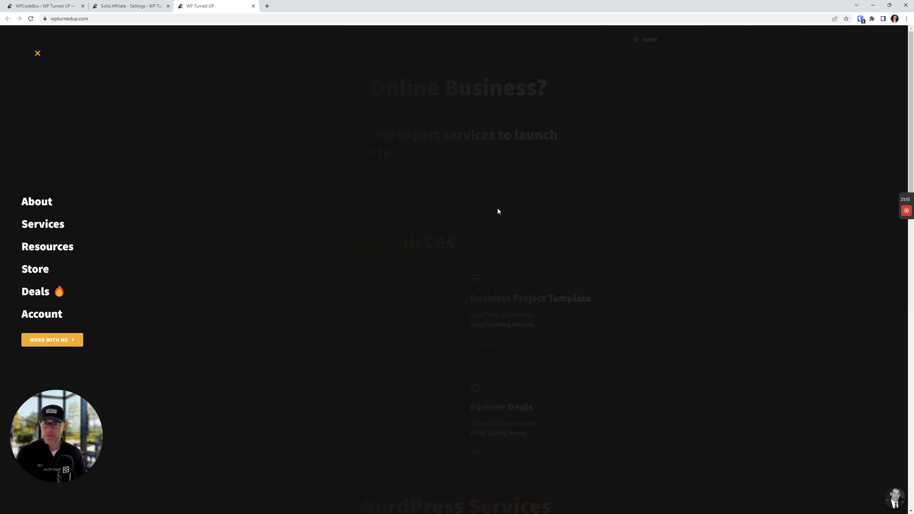
left_click(50, 315)
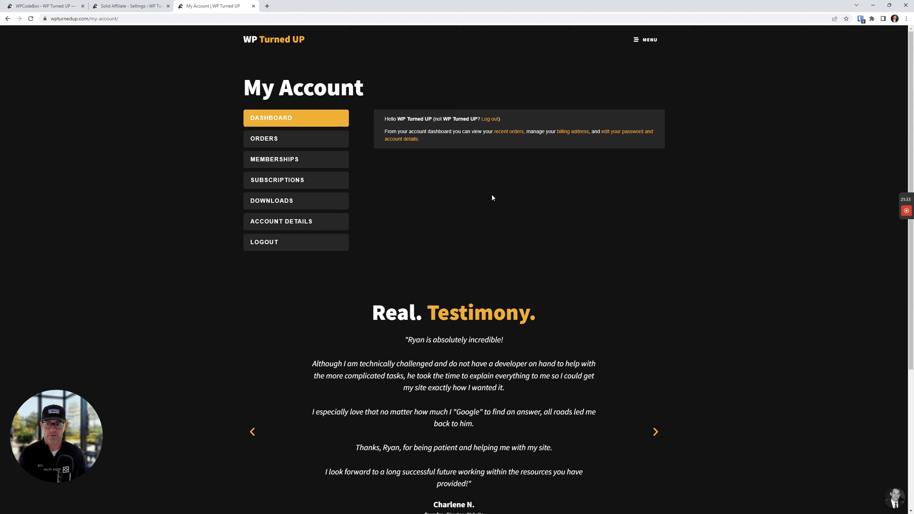
left_click(580, 225)
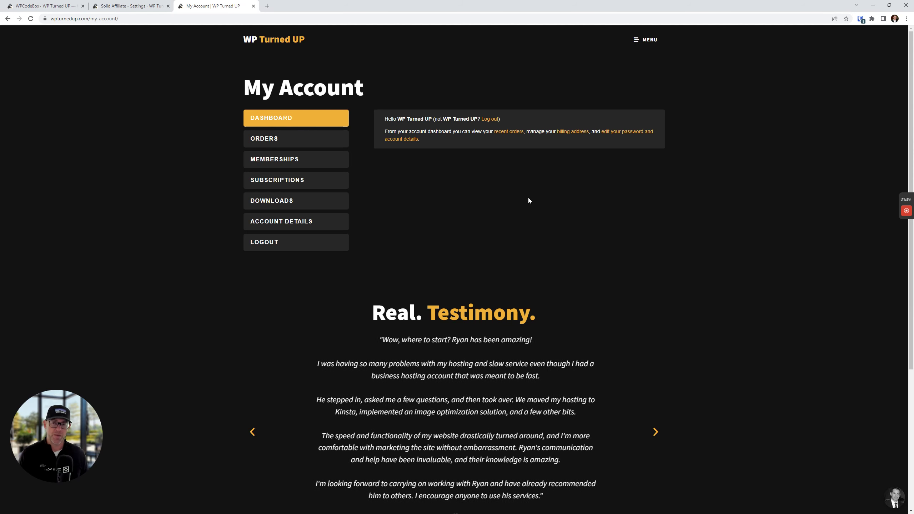
left_click(404, 223)
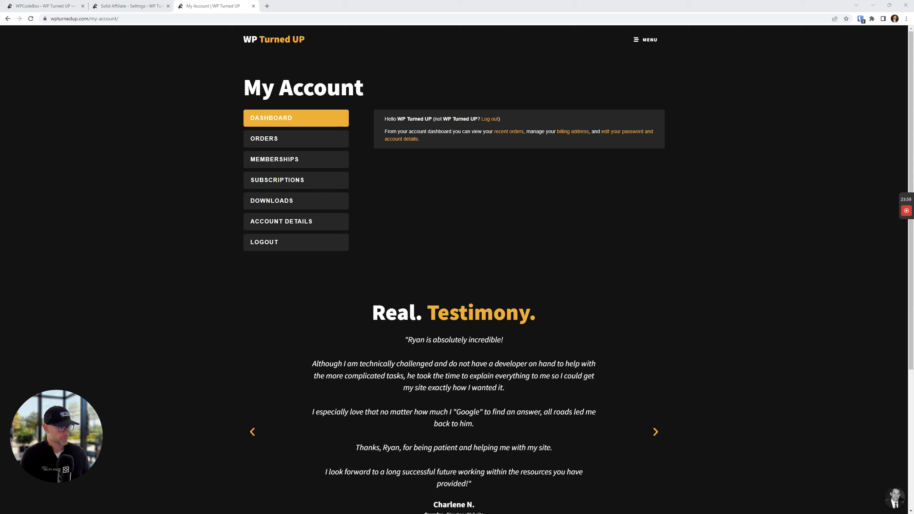
Create, save and enable a 'Register Solid Affiliate Endpoint' PHP snippet with the woocommerce_account_menu_items filter.
left_click(73, 5)
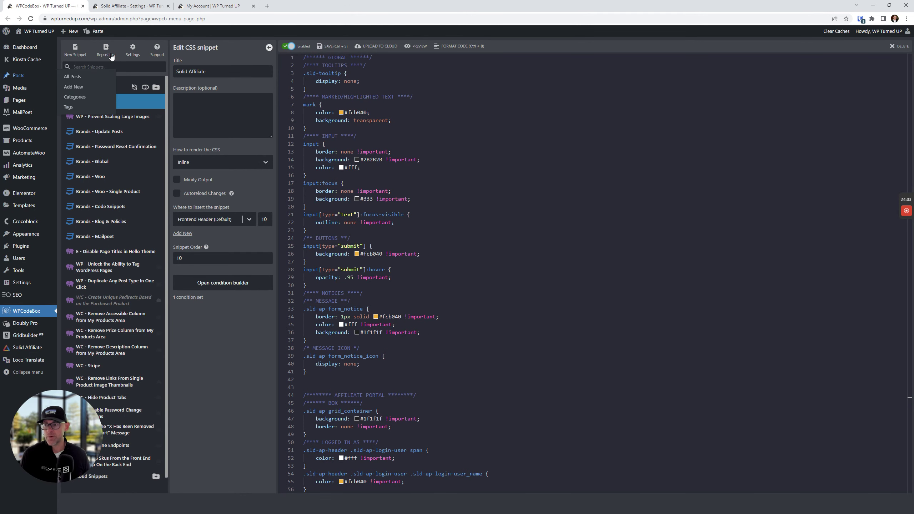
left_click(75, 50)
left_click(187, 77)
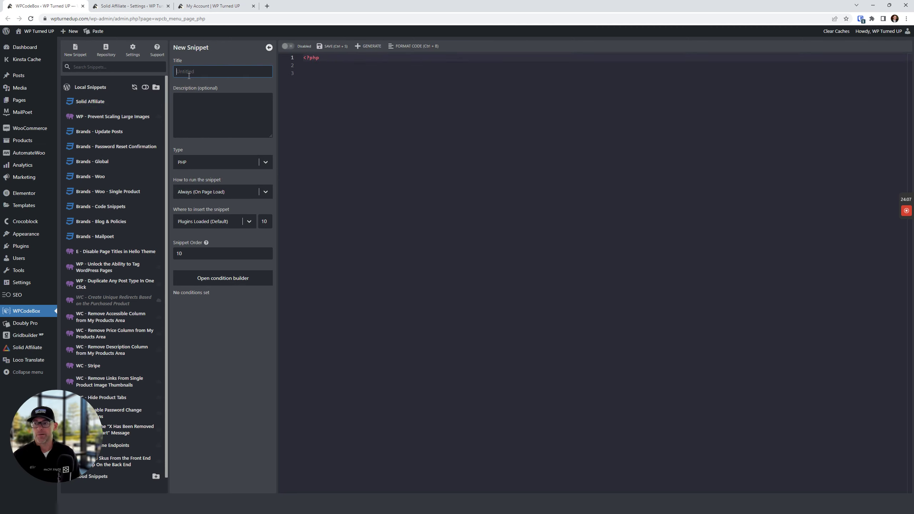
left_click(459, 91)
type("add_filter( 'woocommerce_account_menu_items', function ( $items, $endpoints ) {     $items['affiliates'] = 'Affiliate';     return $items; }, 10, 2 );")
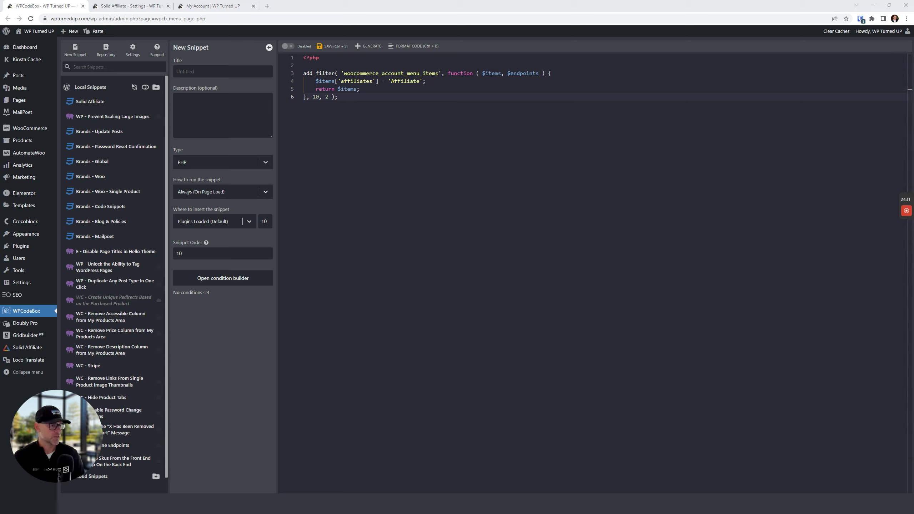
left_click(211, 72)
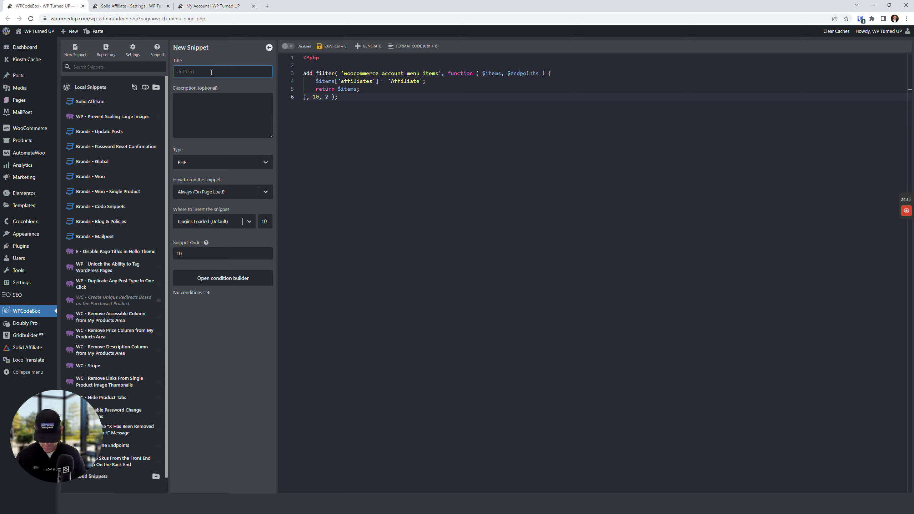
type("Register Solid Affiliate Endpoint")
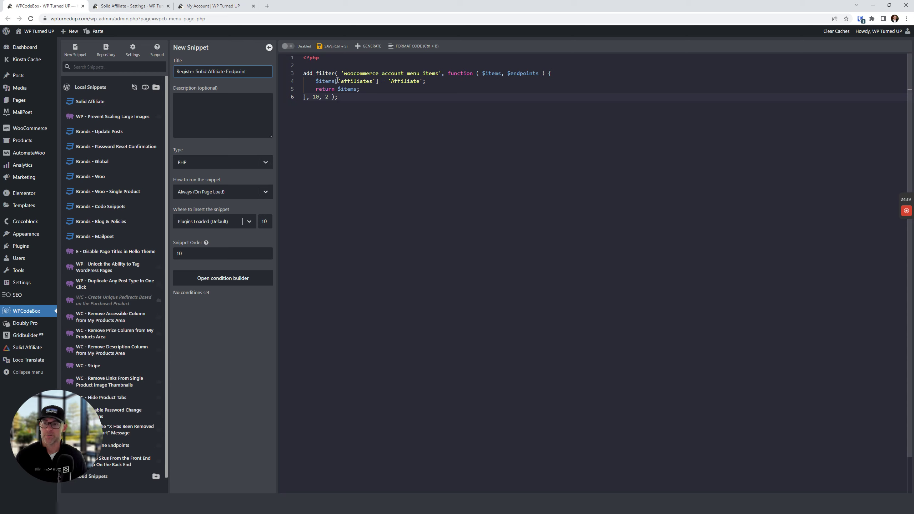
left_click(326, 49)
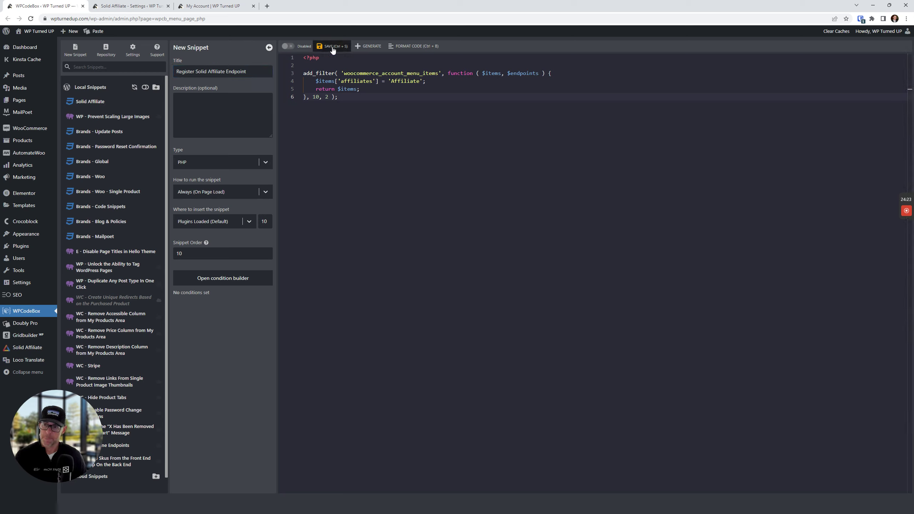
left_click(288, 46)
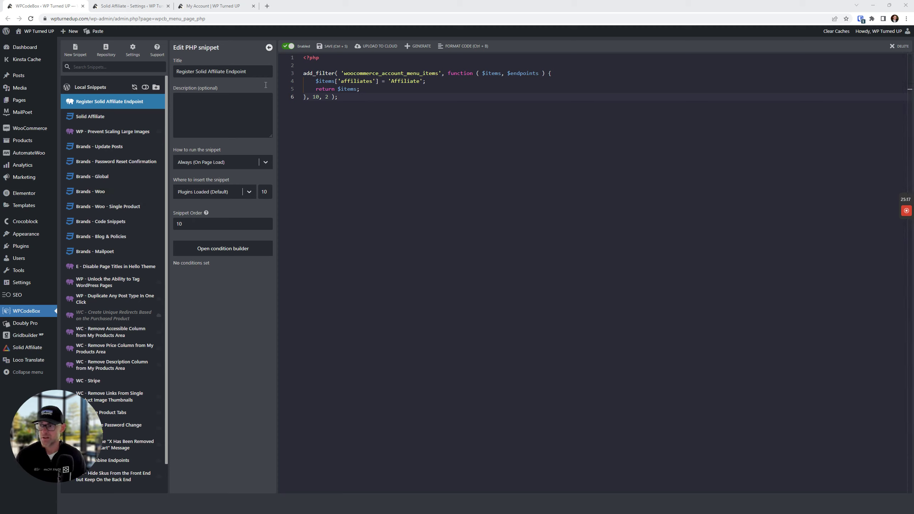
Start another new snippet titled 'WC - Solid Affiliate Endpoint URL'.
left_click(75, 50)
left_click(201, 71)
type("WC - Solid Affiliate Endpoint URL")
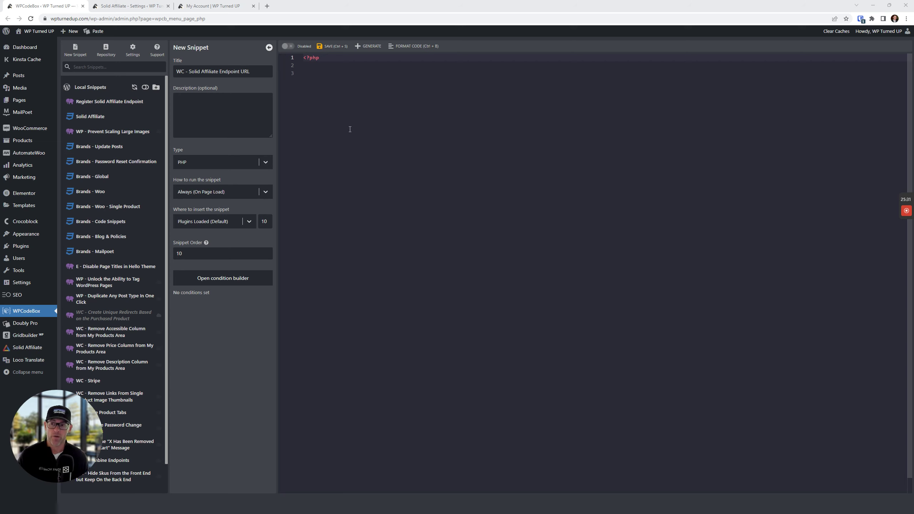
Paste the woocommerce_get_endpoint_url filter routing affiliates to /affiliates, then save and enable the snippet.
left_click(339, 103)
type("add_filter( 'woocommerce_get_endpoint_url', function ( $url, $endpoint, $value, $permalink ) {     if ( $endpoint === 'affiliates' ) {         $url = home_url( 'affiliates' );     }     return $url; }, 10, 4 );")
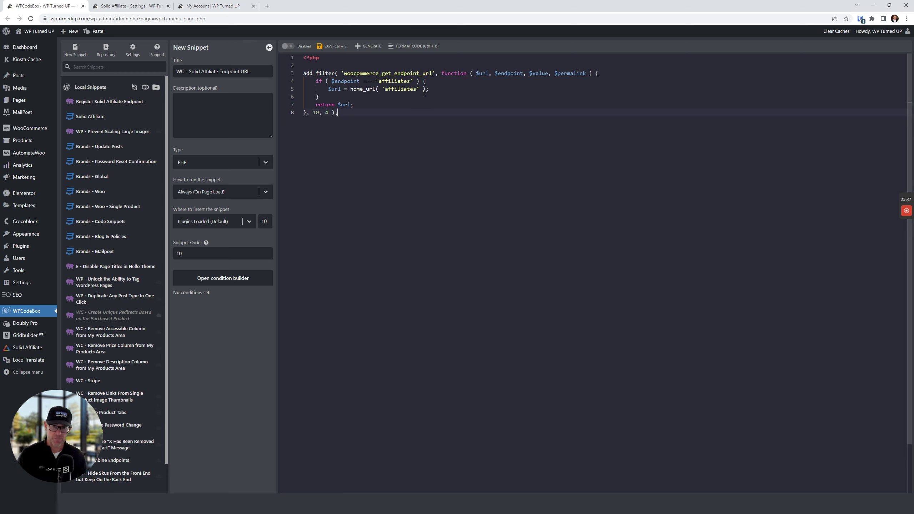
left_click(335, 46)
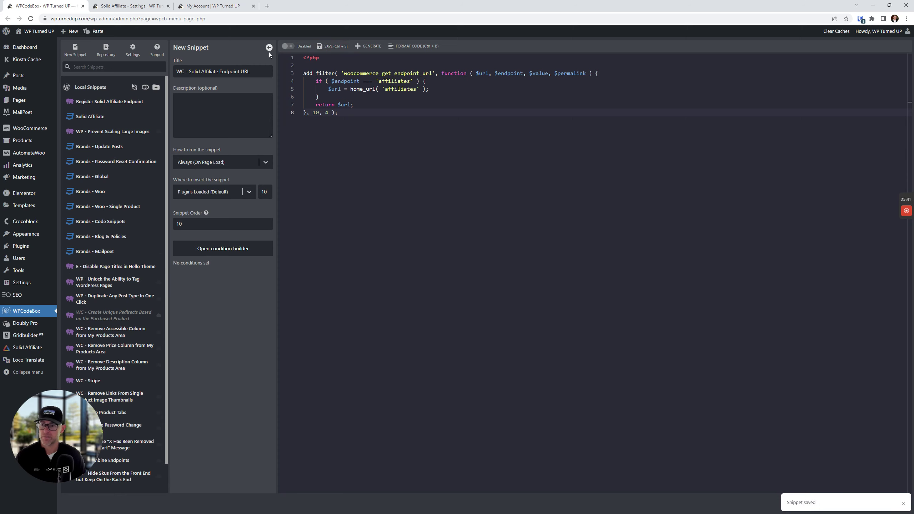
left_click(288, 46)
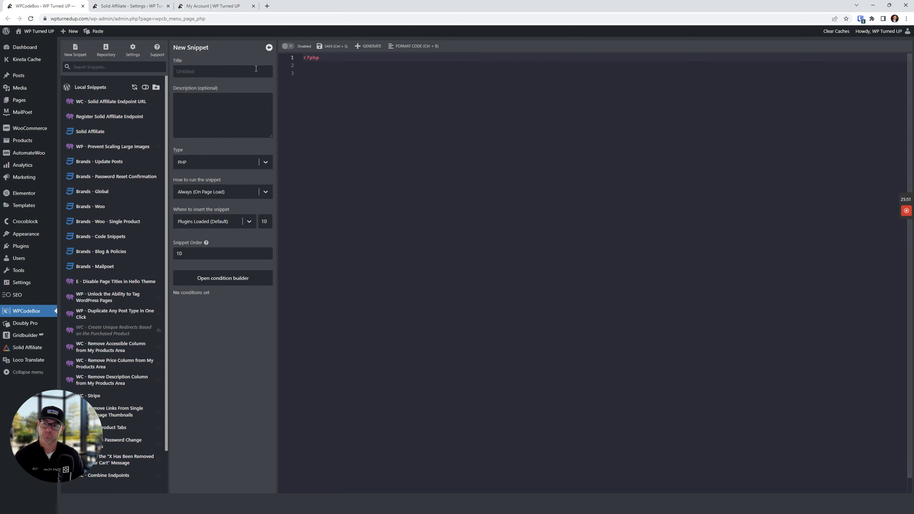
Create a snippet titled 'WC - Endpoints' with the menu-reordering code, save and enable it.
left_click(256, 69)
type("WC - Endpoints")
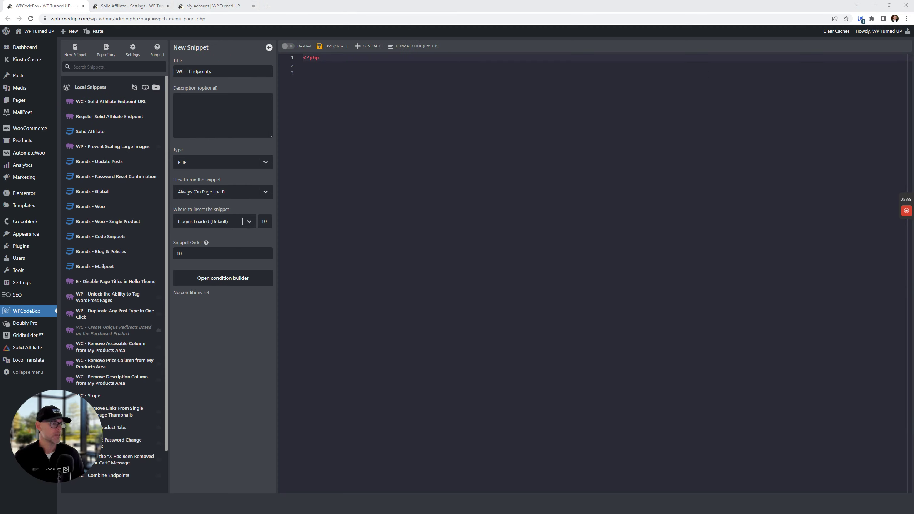
type("function wpb_woo_my_account_order() {     $myorder = array(         'dashboard'          => __( 'Dashboard', 'woocommerce' ),         'edit-account'       => __( 'Edit Account', 'woocommerce' ),         'orders'             => __( 'Orders', 'woocommerce' ),         'downloads'          => __( 'Downloads', 'woocommerce' ),         'edit-address'       => __( 'Addresses', 'woocommerce' ),         'payment-methods'    => __( 'Payment Methods', 'woocommerce' ),         'affiliates'         => __( 'Affiliate', 'woocommerce' ),         'customer-logout'    => __( 'Logout', 'woocommerce' ),     );      return $myorder; } add_filter ( 'woocommerce_account_menu_items', 'wpb_woo_my_account_order' );")
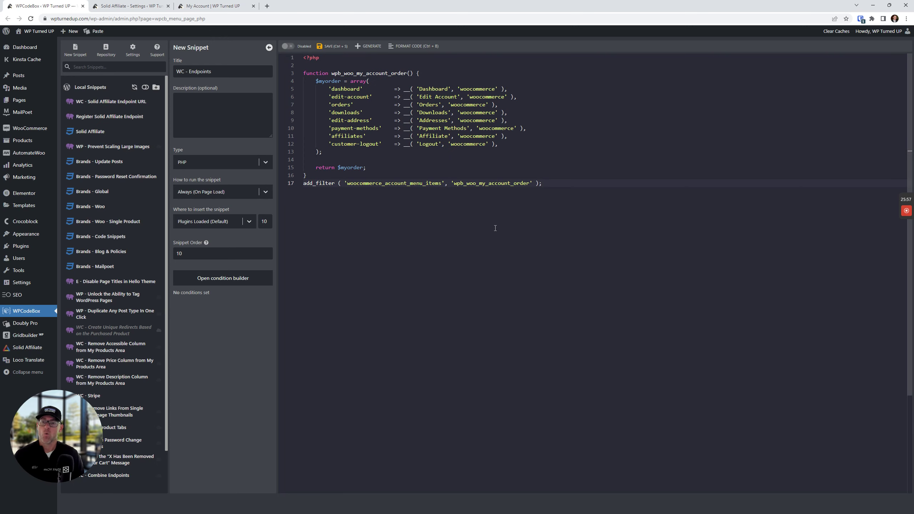
left_click(330, 46)
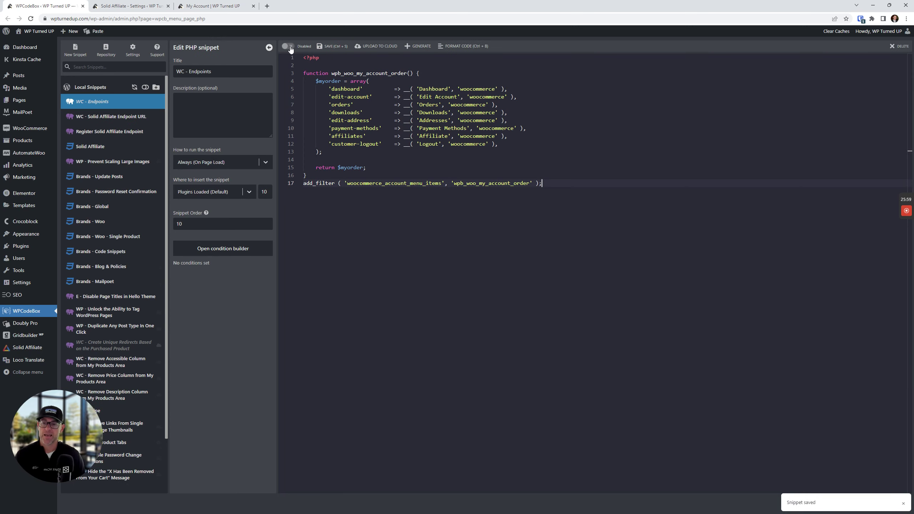
left_click(288, 46)
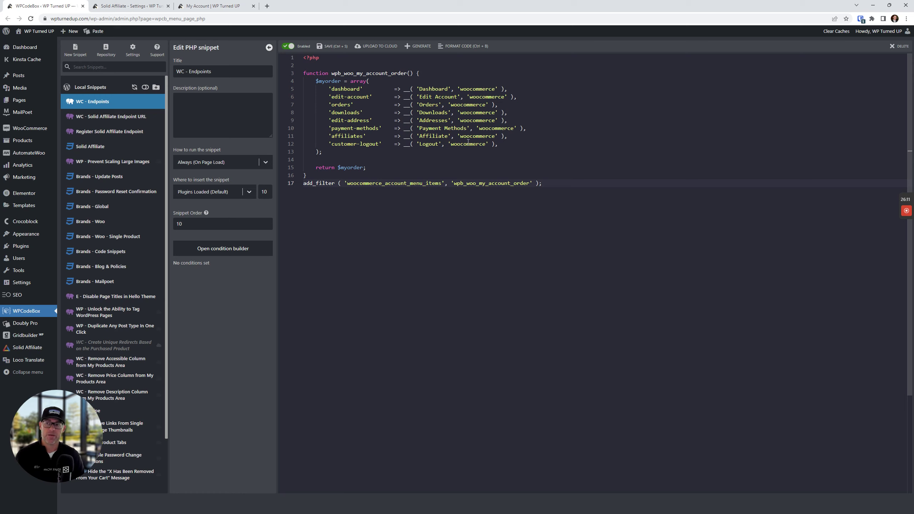
Compare the My Account page with the snippet's affiliates and Payment Methods lines.
key("ctrl+3")
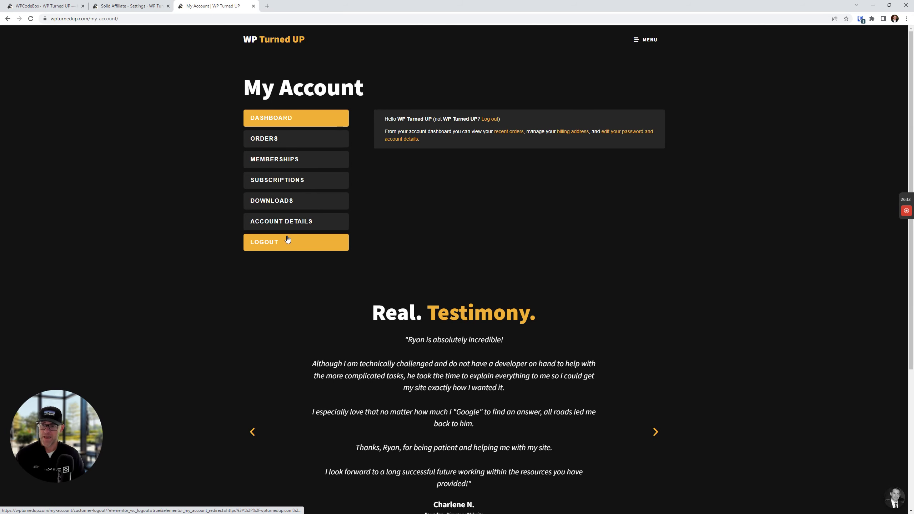
left_click(44, 5)
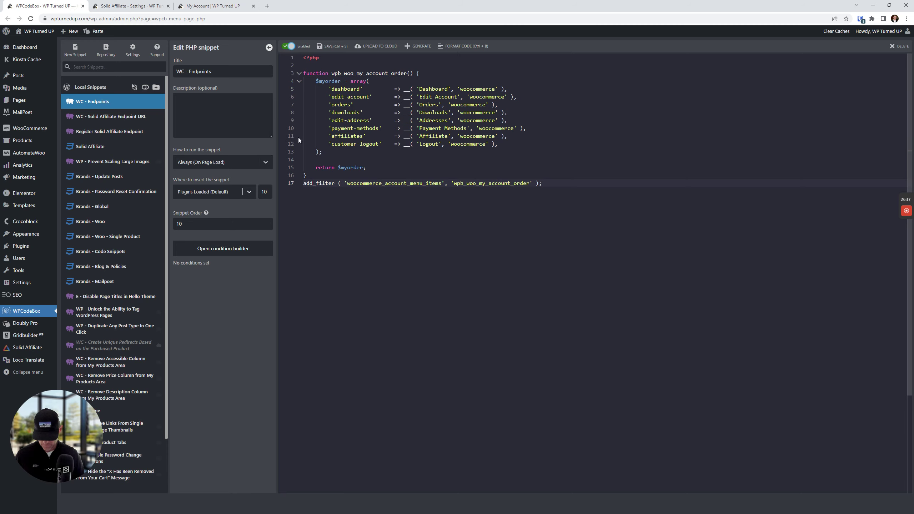
left_click(340, 137)
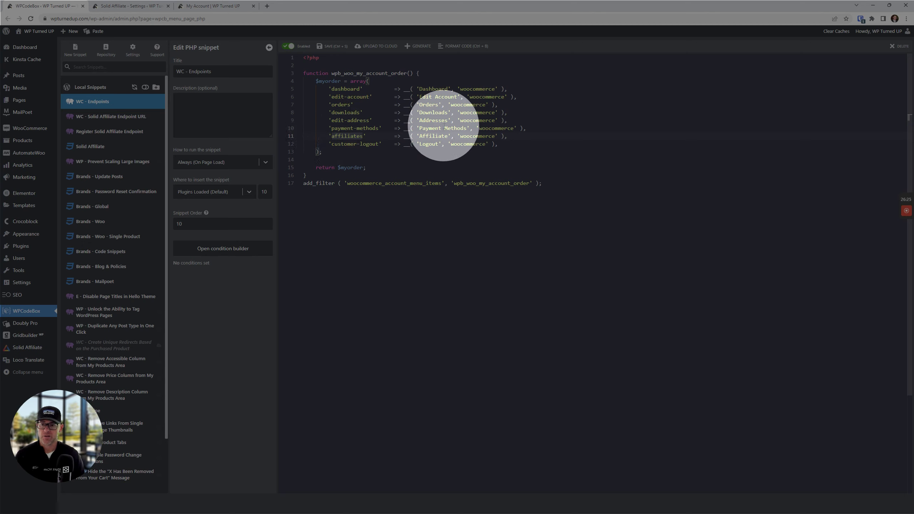
left_click(431, 129)
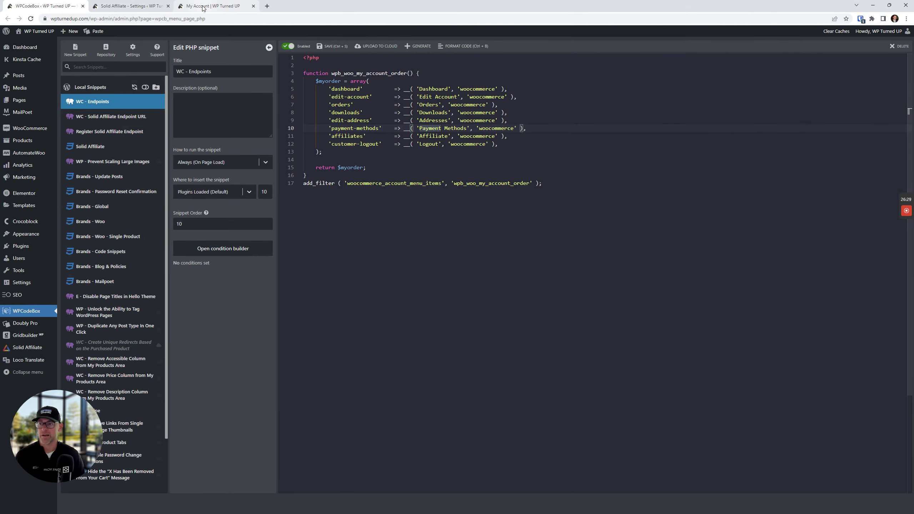
Duplicate the My Account tab and reload it to apply the new snippets.
left_click(218, 5)
right_click(218, 4)
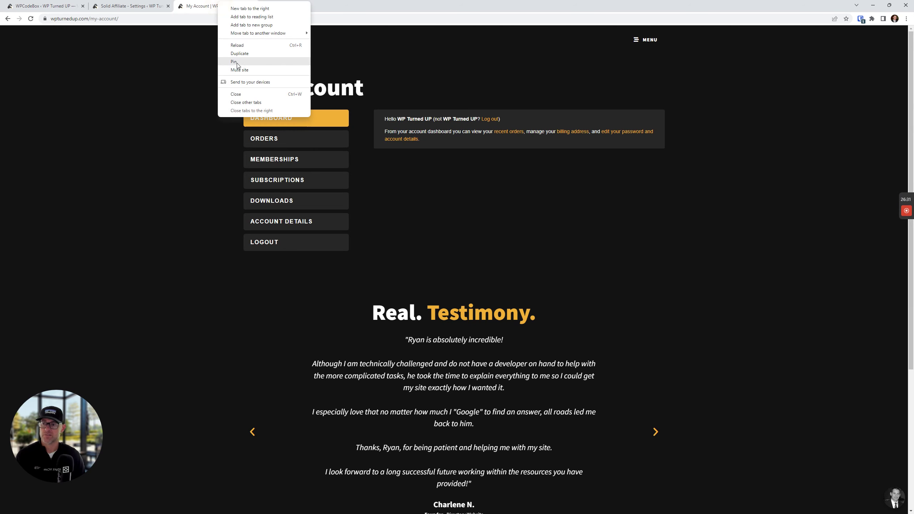
left_click(245, 56)
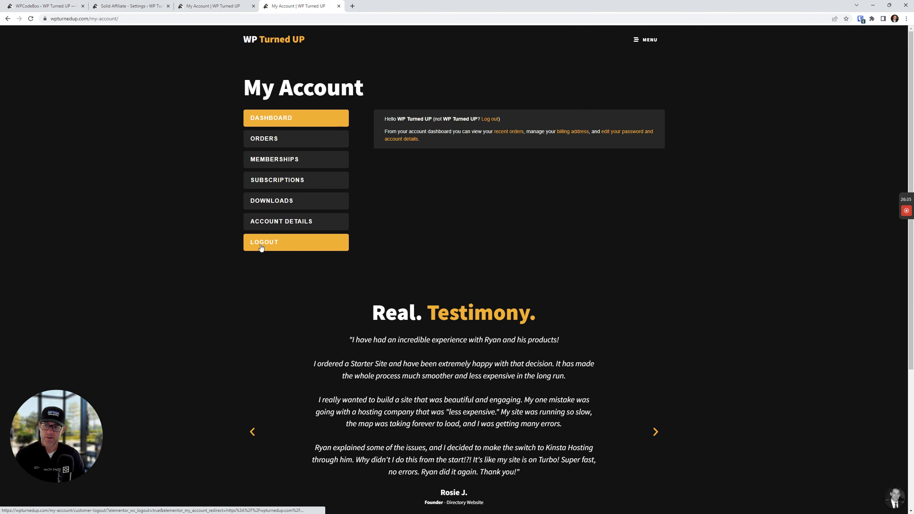
left_click(209, 168)
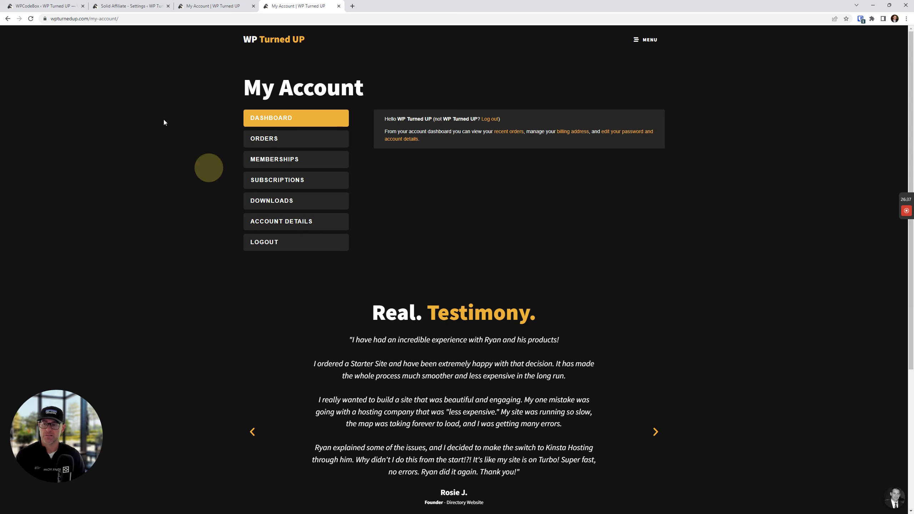
left_click(31, 19)
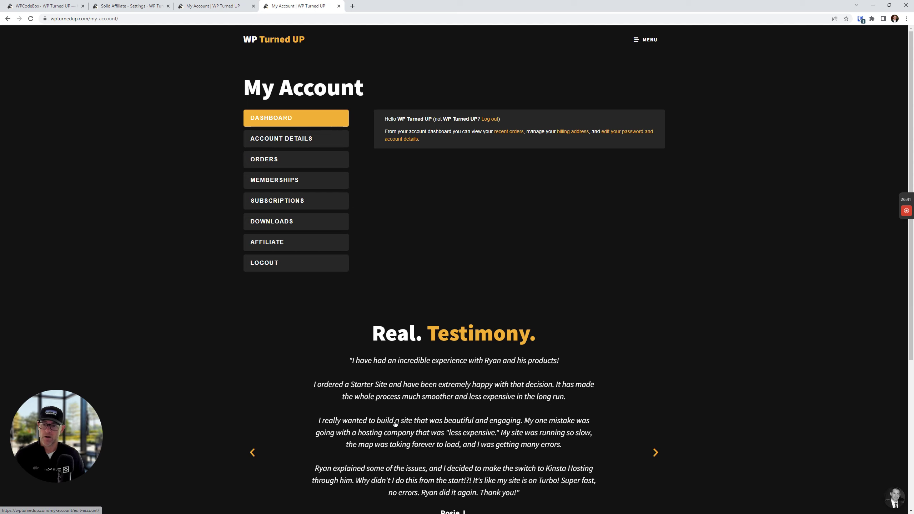
Open the Affiliate section and change its address from /affiliates to /affiliate.
left_click(278, 251)
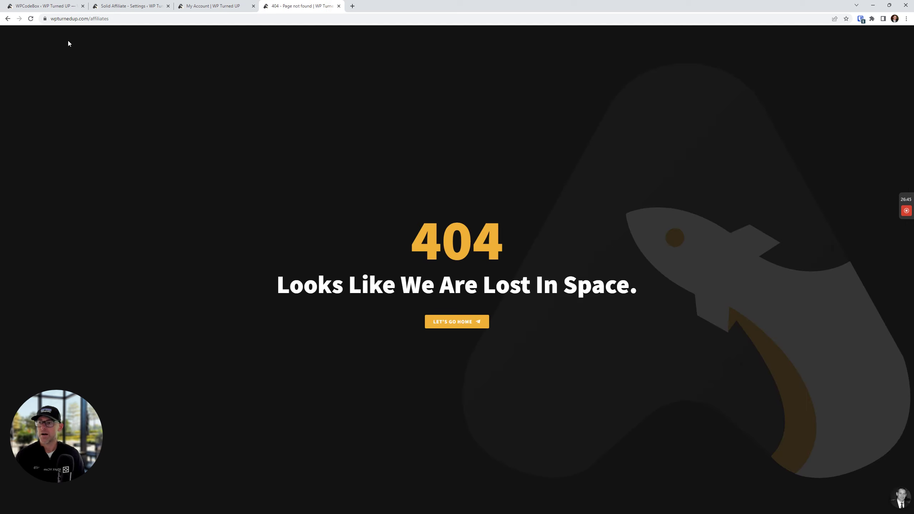
double_click(116, 19)
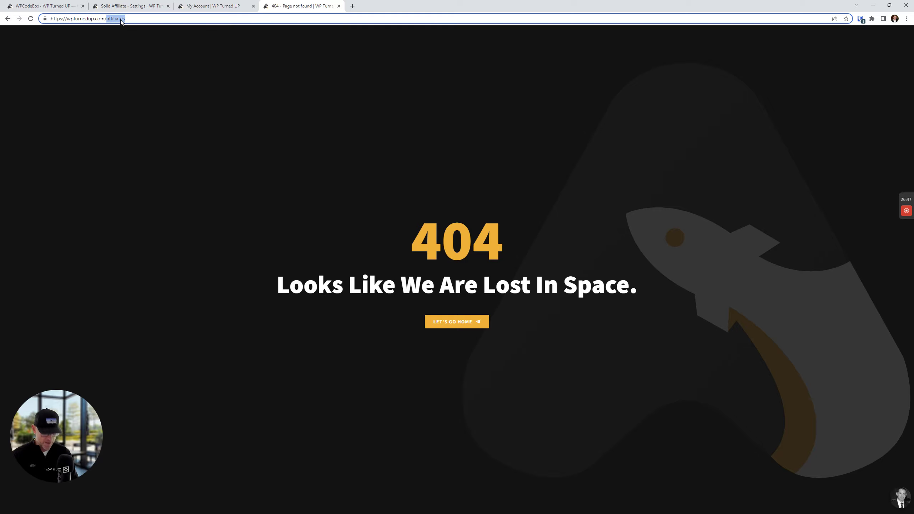
key("Right")
key("BackSpace")
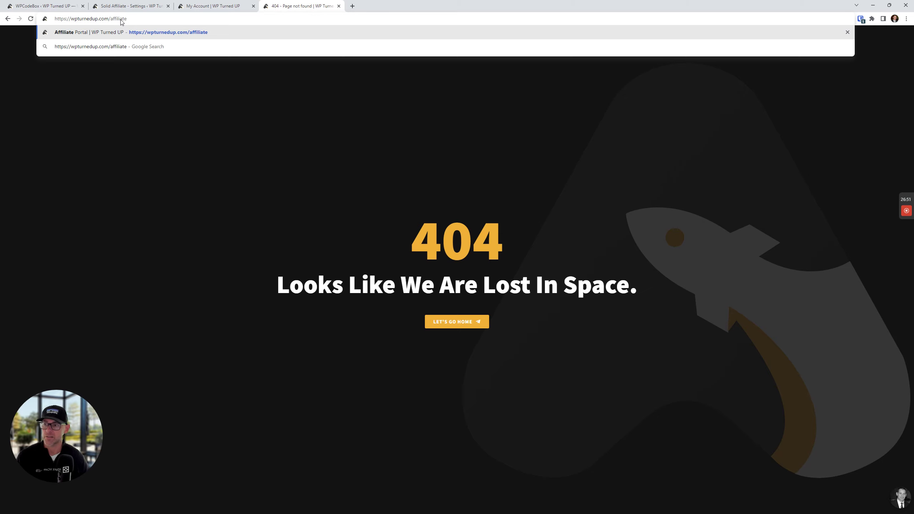
key("Return")
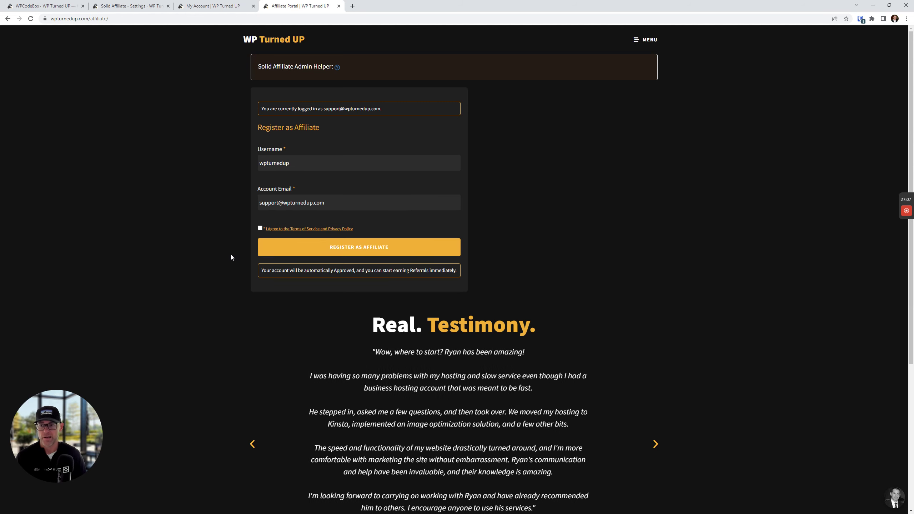
Reload the original My Account tab to show the updated menu.
key("ctrl+shift+Tab")
left_click(302, 5)
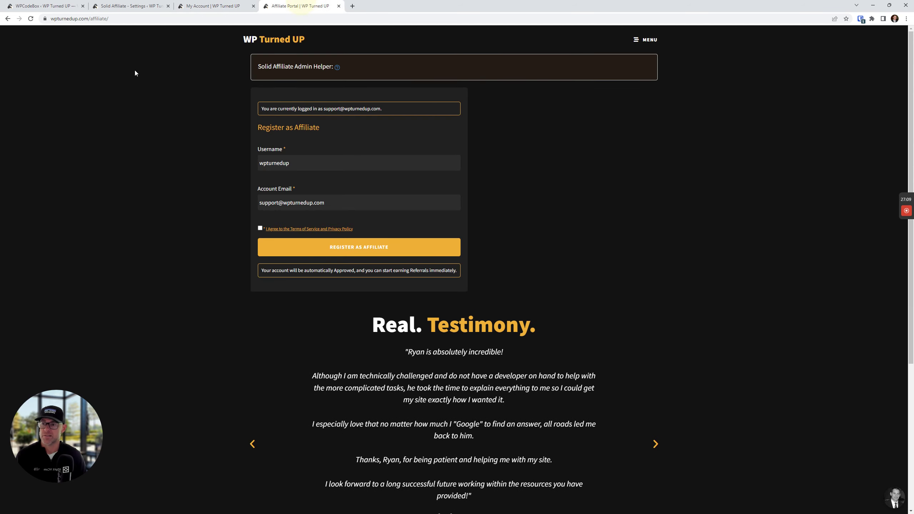
key("ctrl+shift+Tab")
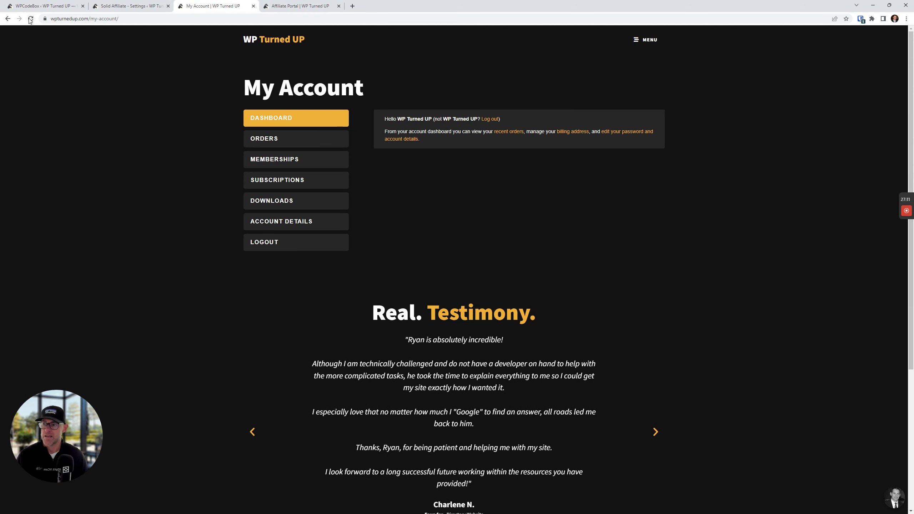
left_click(31, 18)
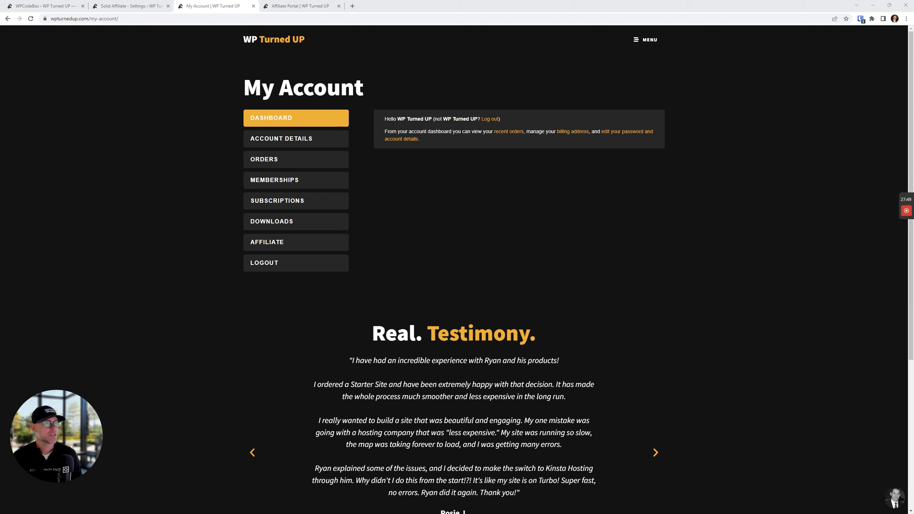
Dock the ML Temp Plugins and homepage windows as tabs in the main browser window.
left_click_drag(0, 186, 387, 5)
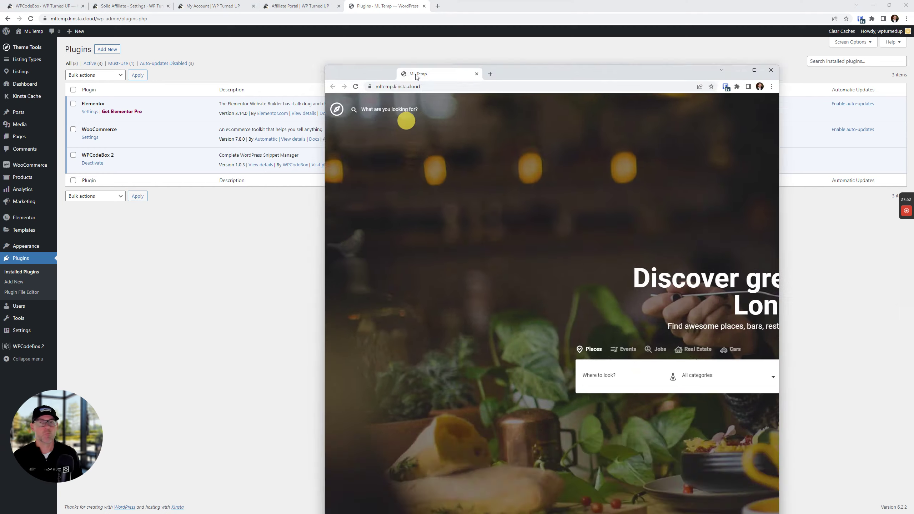
left_click_drag(406, 61, 467, 6)
left_click(419, 3)
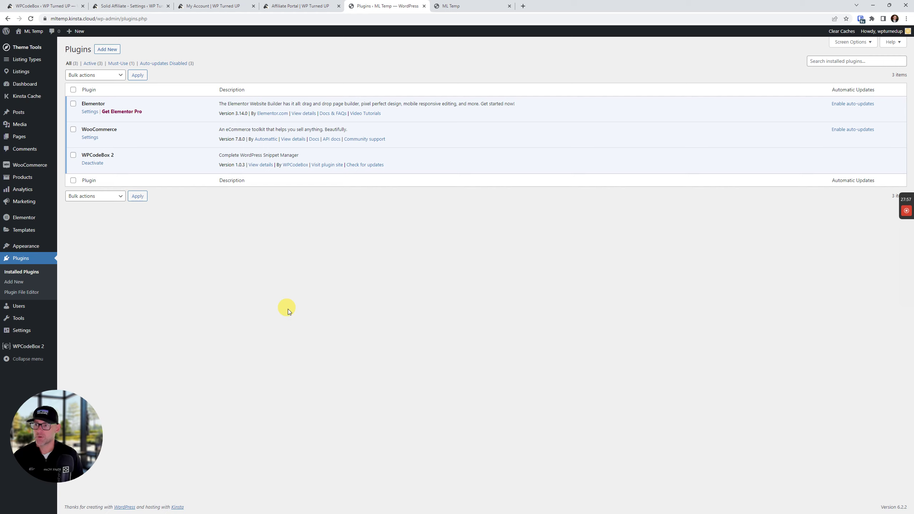
Check the logged-in user menu on the ML Temp homepage, then return to Plugins.
left_click(454, 5)
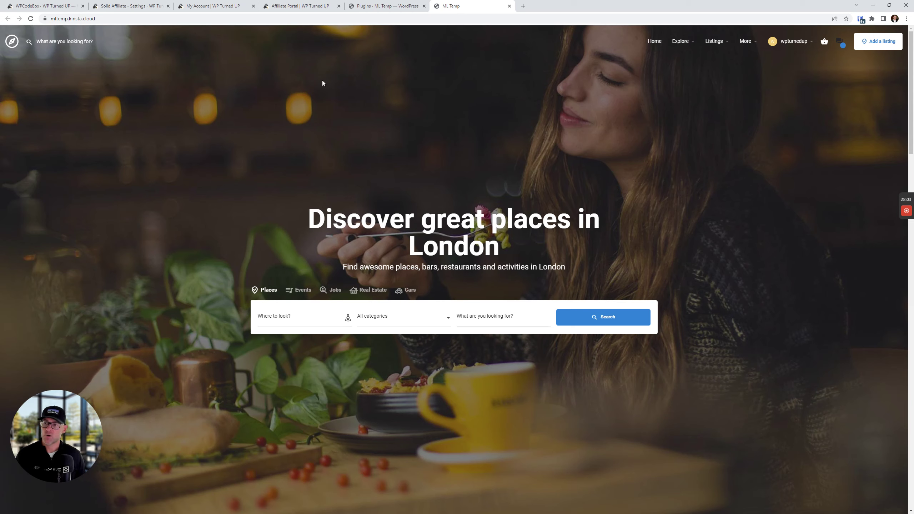
left_click(790, 41)
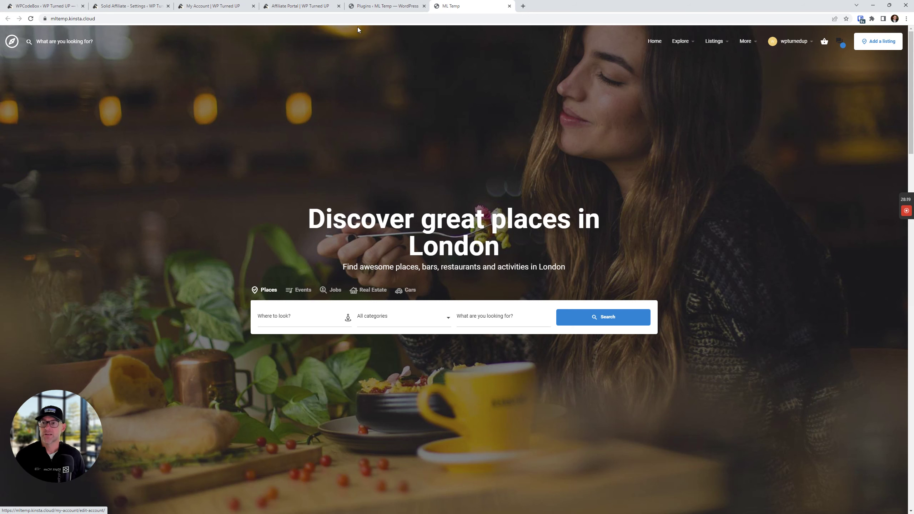
left_click(387, 6)
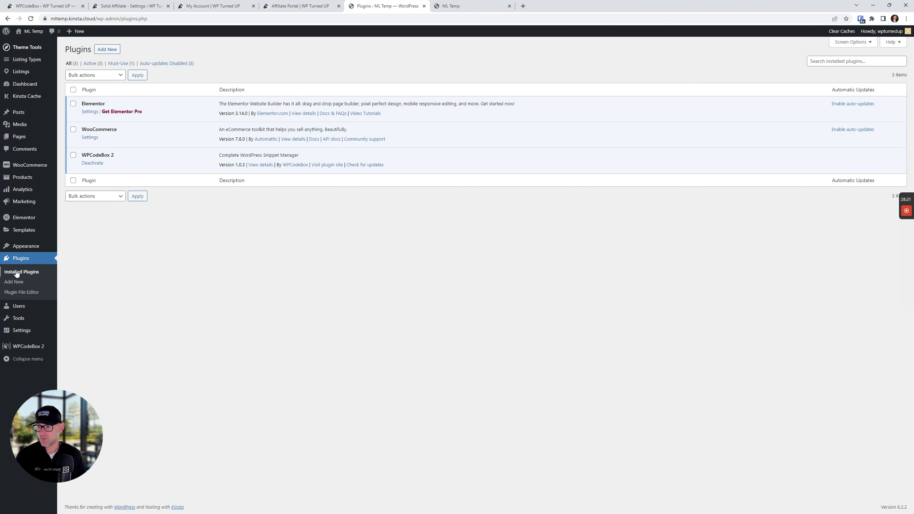
Open the Menus page, load the Woocommerce menu and delete it.
mouse_move(26, 246)
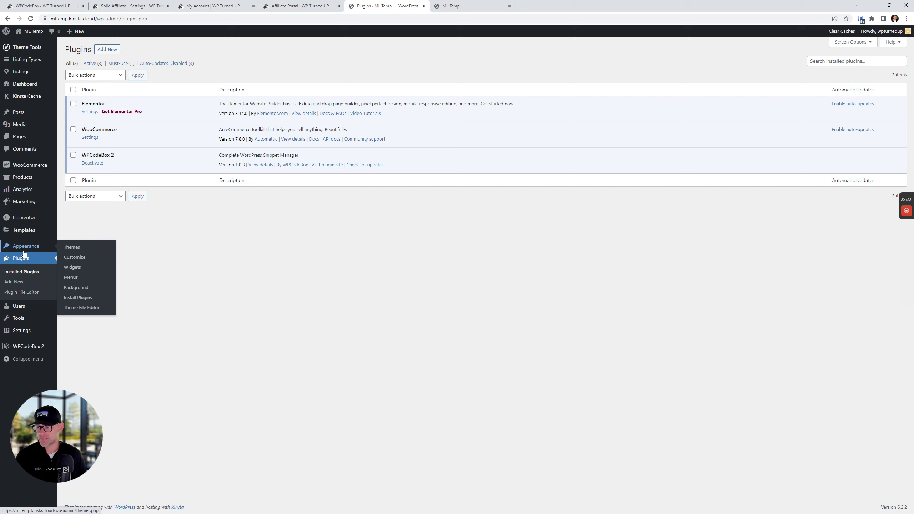
left_click(71, 277)
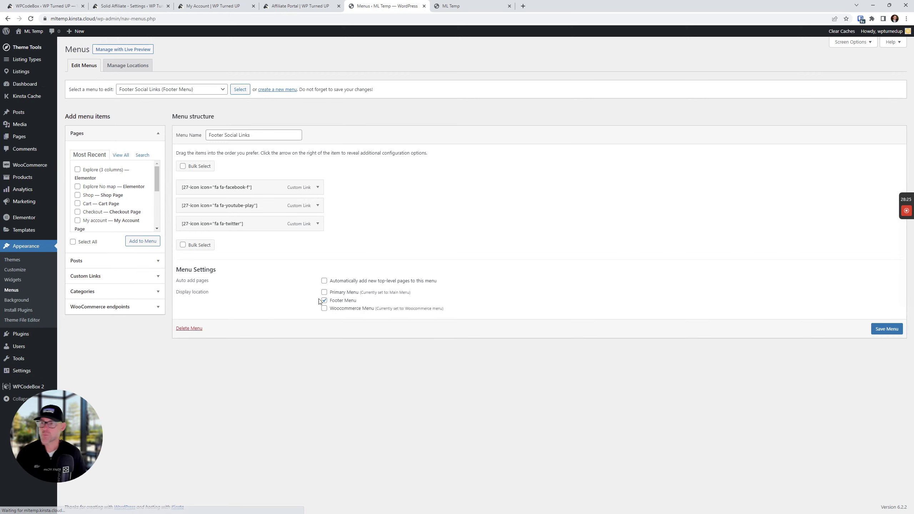
left_click(139, 89)
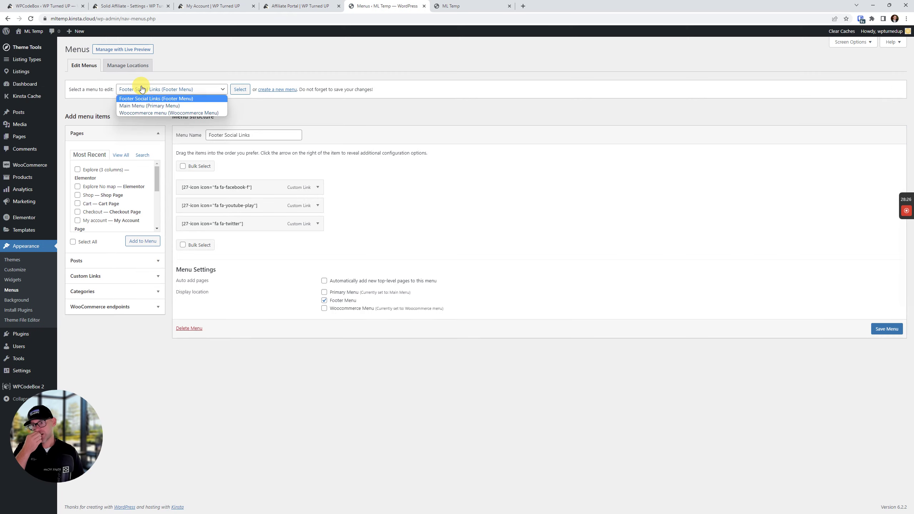
left_click(147, 112)
left_click(241, 90)
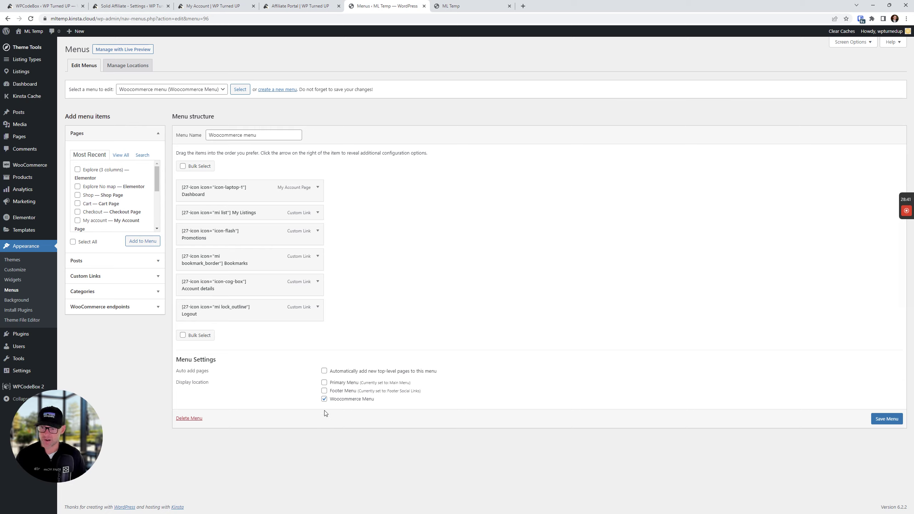
left_click(191, 419)
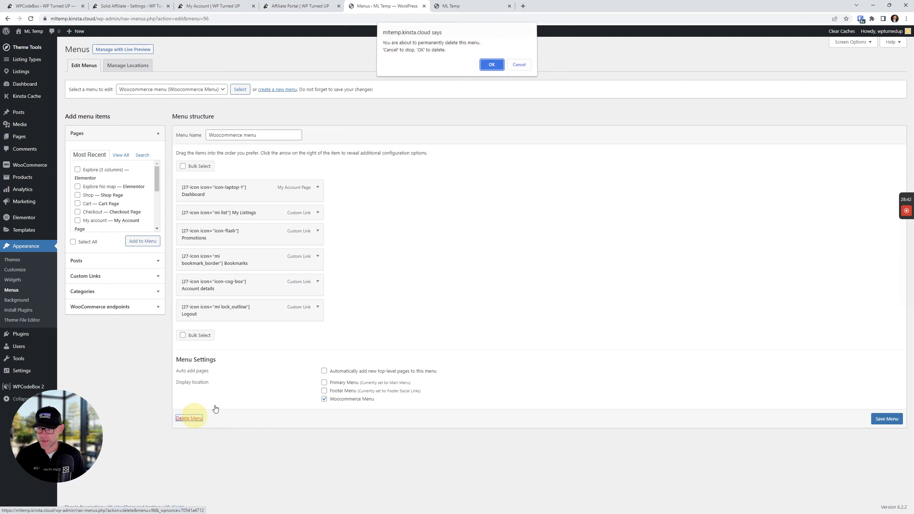
left_click(493, 66)
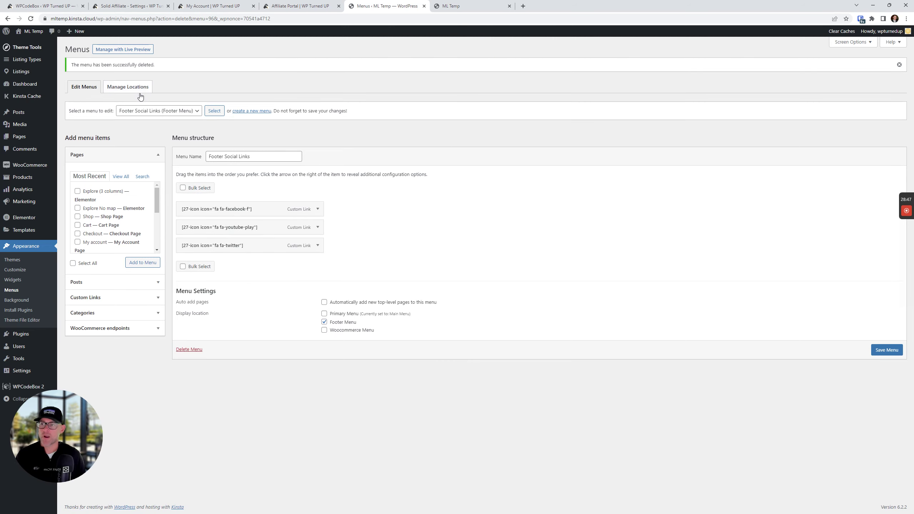
Check the remaining menus and reload the front page to see the change.
left_click(144, 110)
left_click(310, 398)
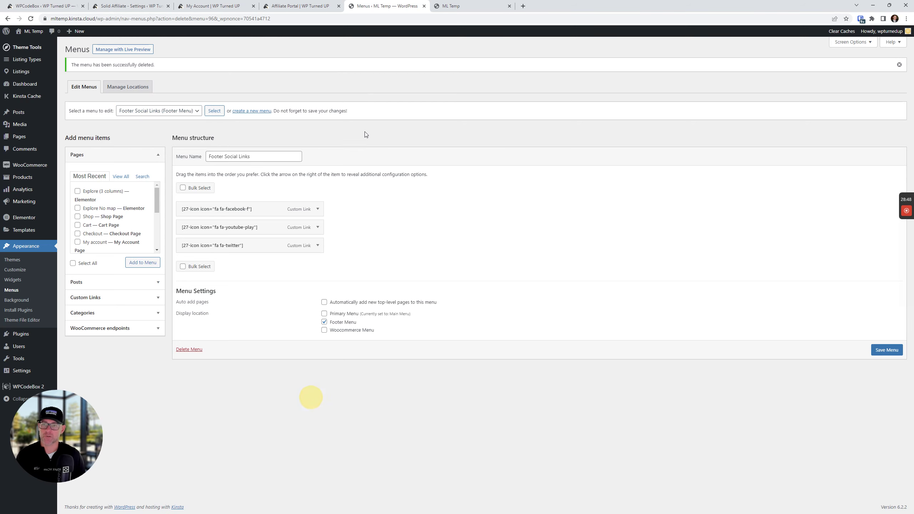
left_click(488, 3)
left_click(32, 18)
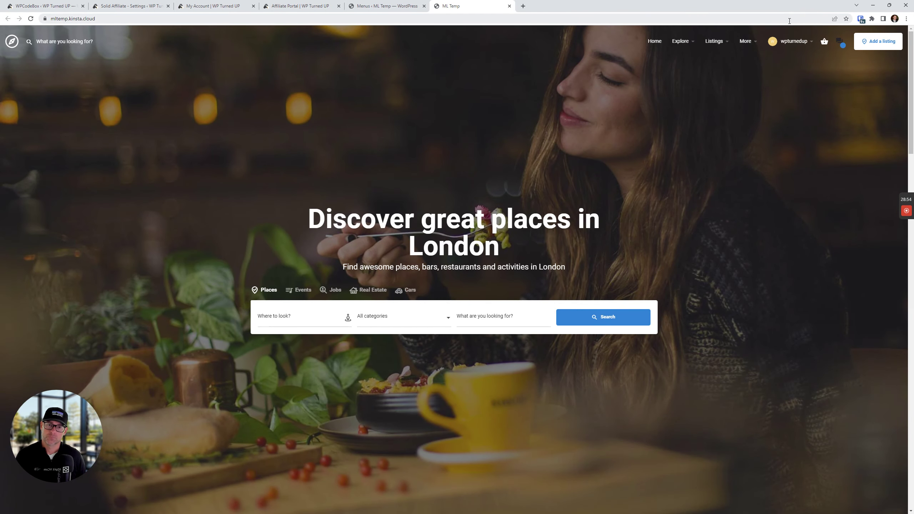
mouse_move(788, 40)
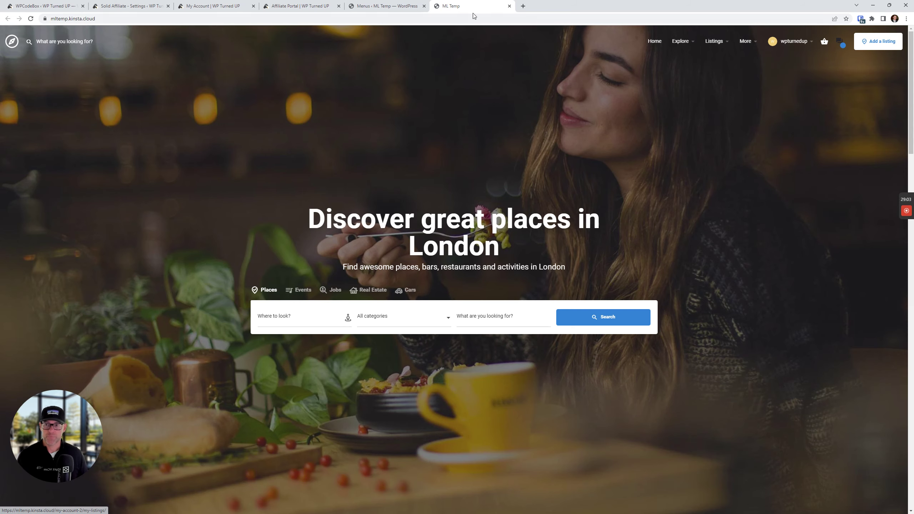
left_click(395, 4)
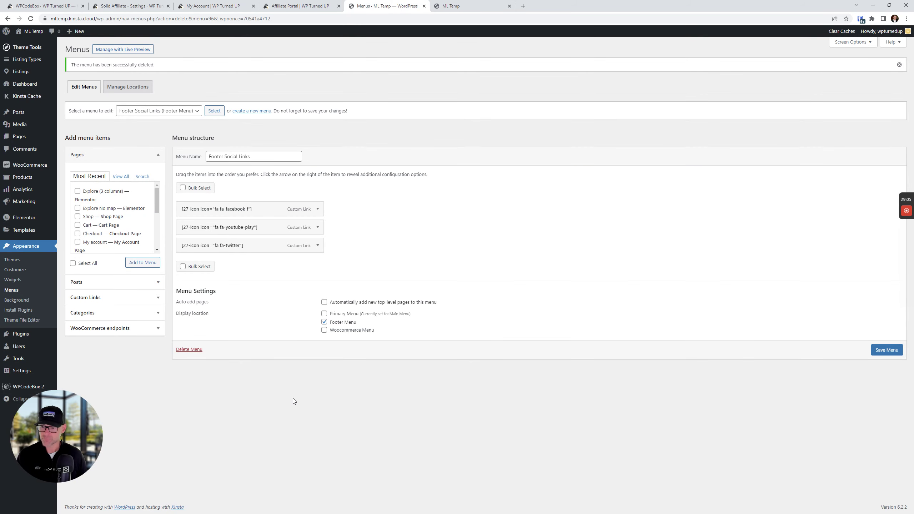
Load Main Menu (Primary Menu) into the editor and review its items and locations.
left_click(147, 116)
left_click(143, 127)
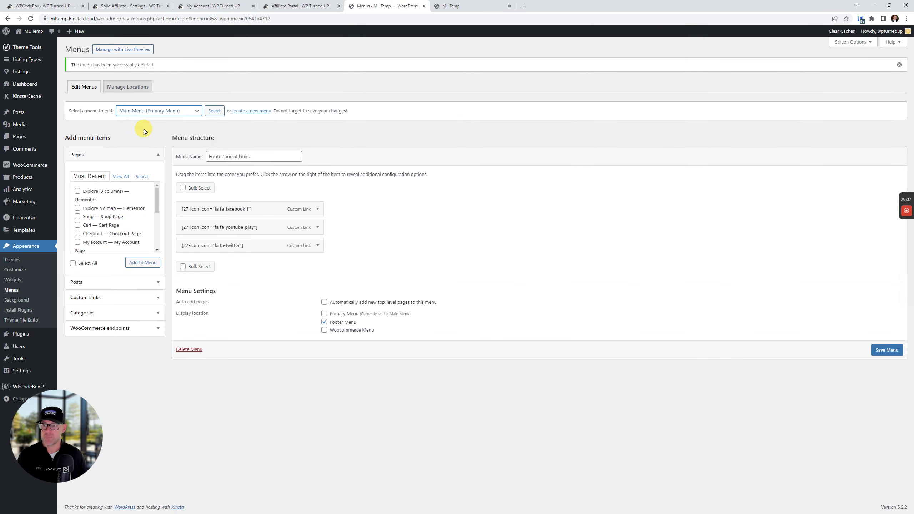
left_click(214, 111)
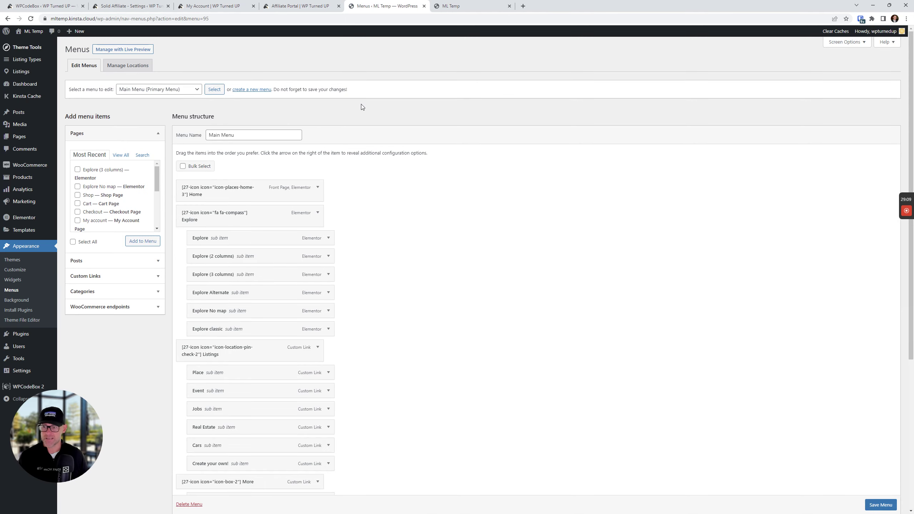
scroll(362, 104, "down", 8)
scroll(205, 205, "up", 8)
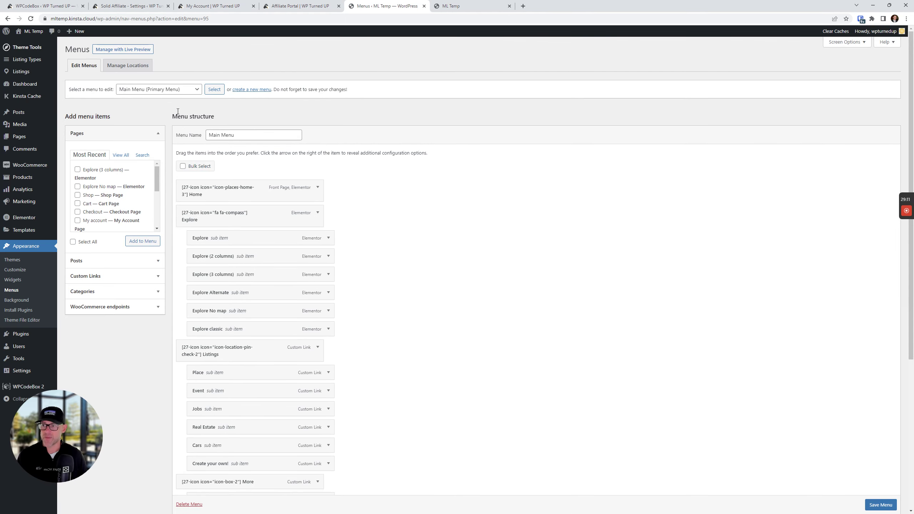
left_click(175, 95)
left_click(396, 266)
scroll(411, 258, "down", 5)
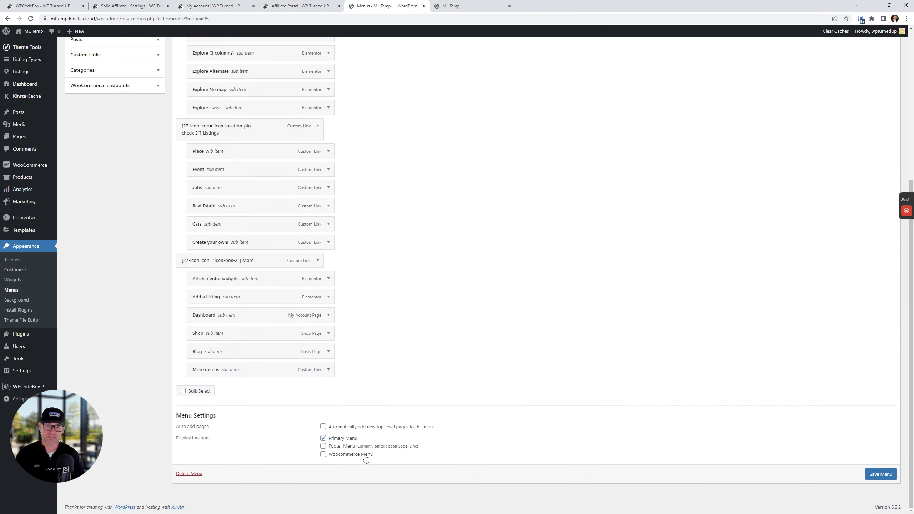
scroll(393, 356, "up", 6)
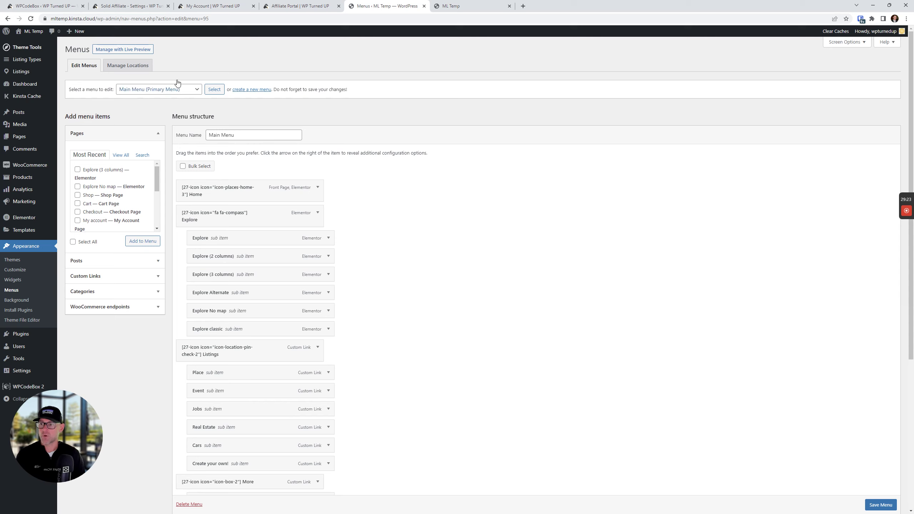
Create a new menu named User Menu assigned to the Woocommerce Menu location.
left_click(257, 90)
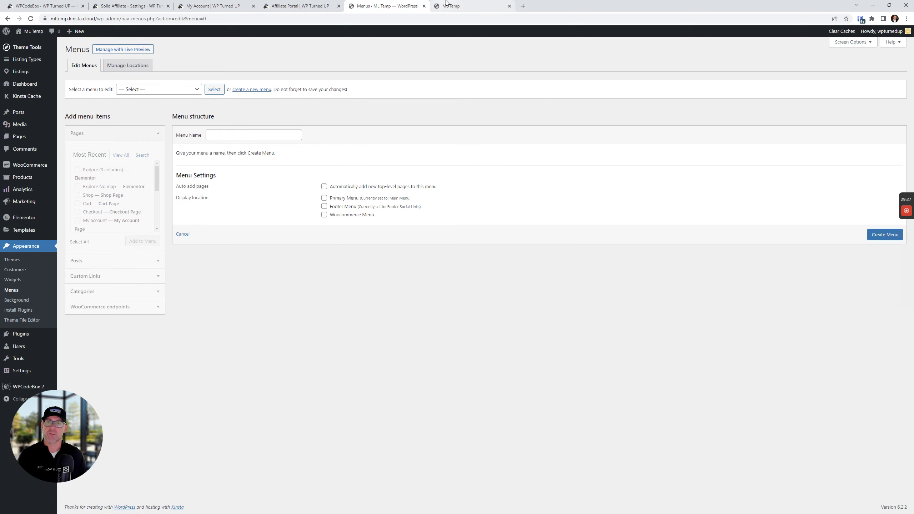
left_click(468, 6)
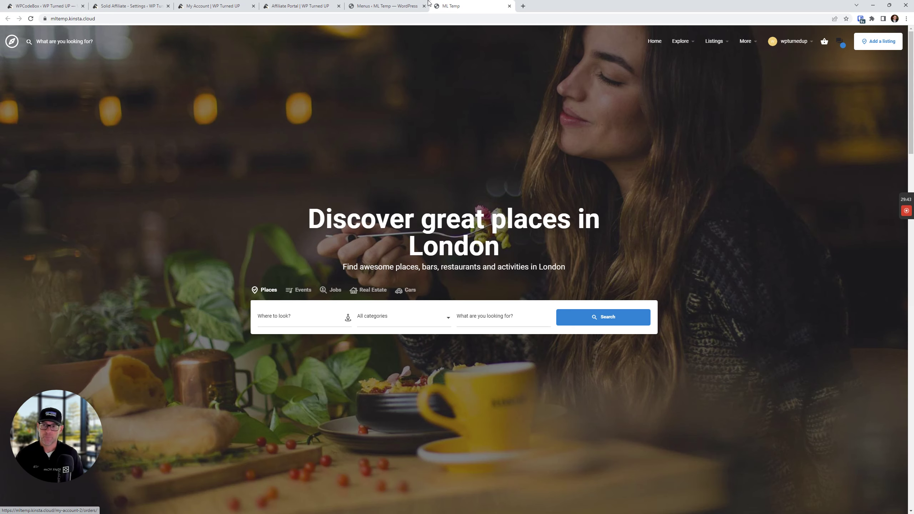
left_click(398, 5)
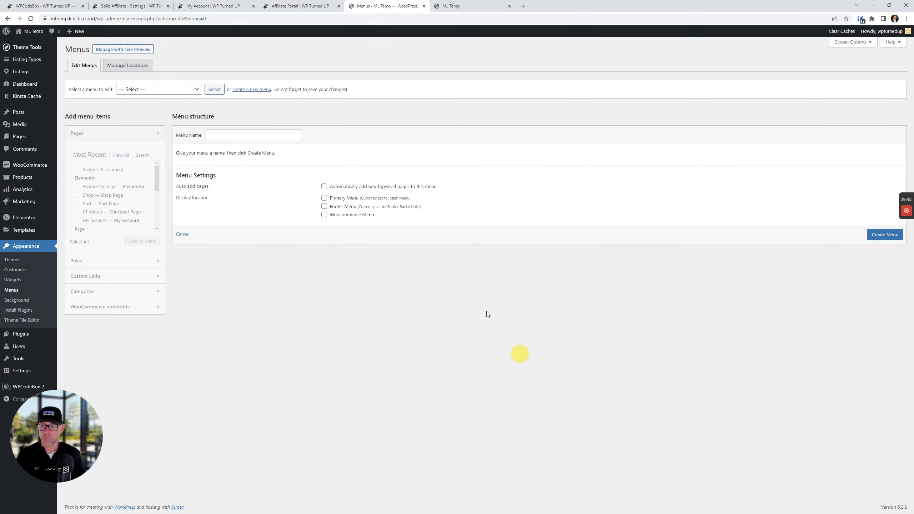
left_click(242, 135)
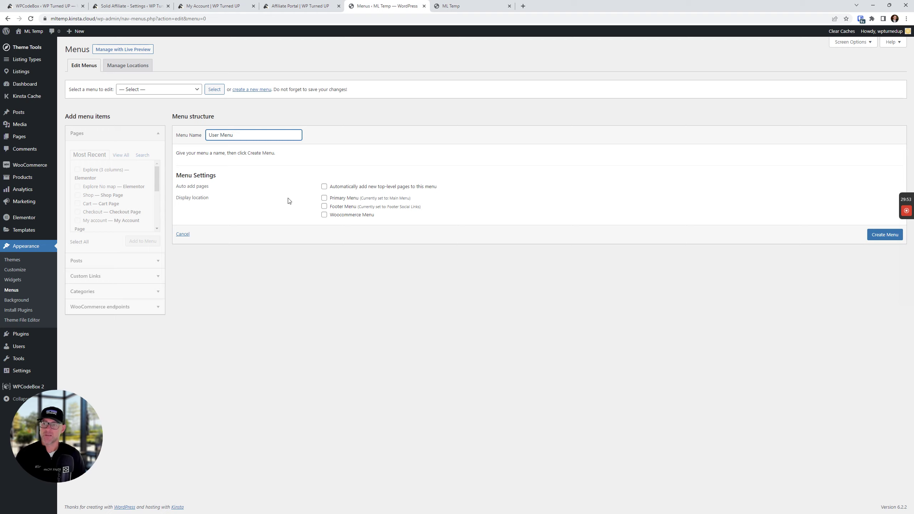
left_click(349, 216)
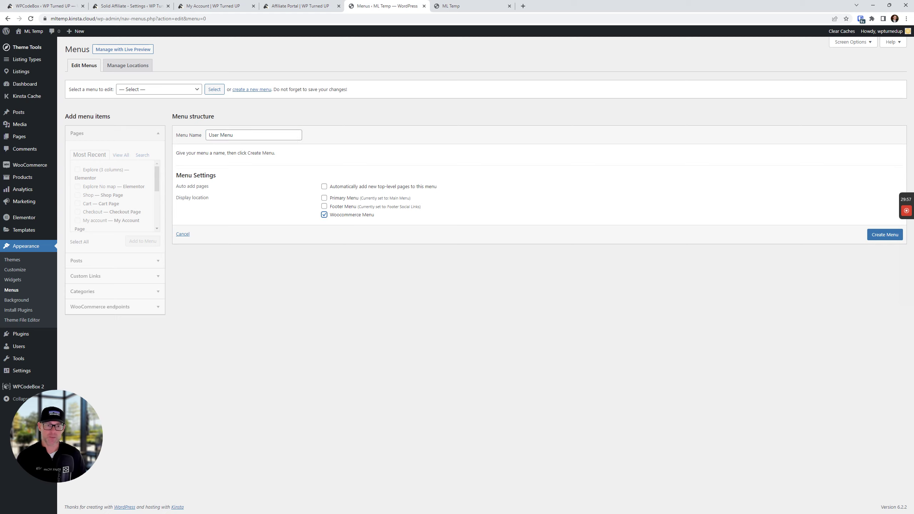
left_click(873, 237)
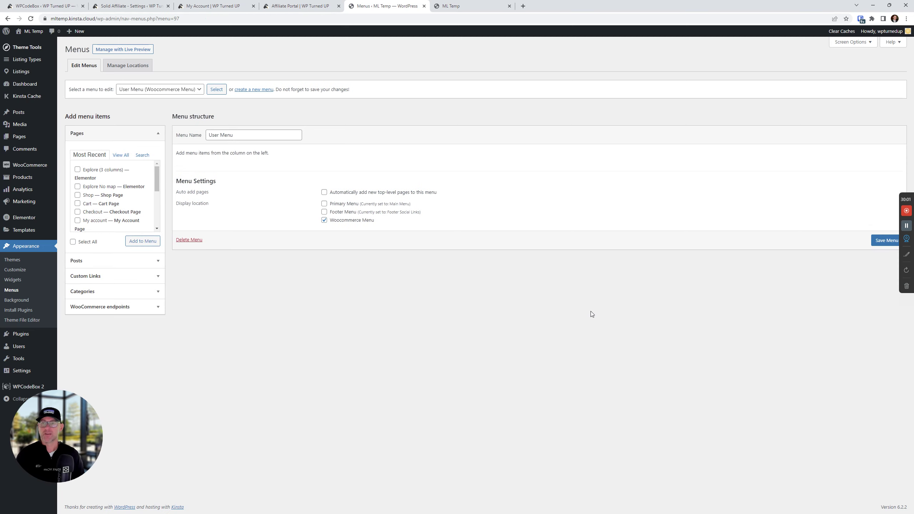
Reload the front page to check the account menu, then return to Menus.
left_click(490, 4)
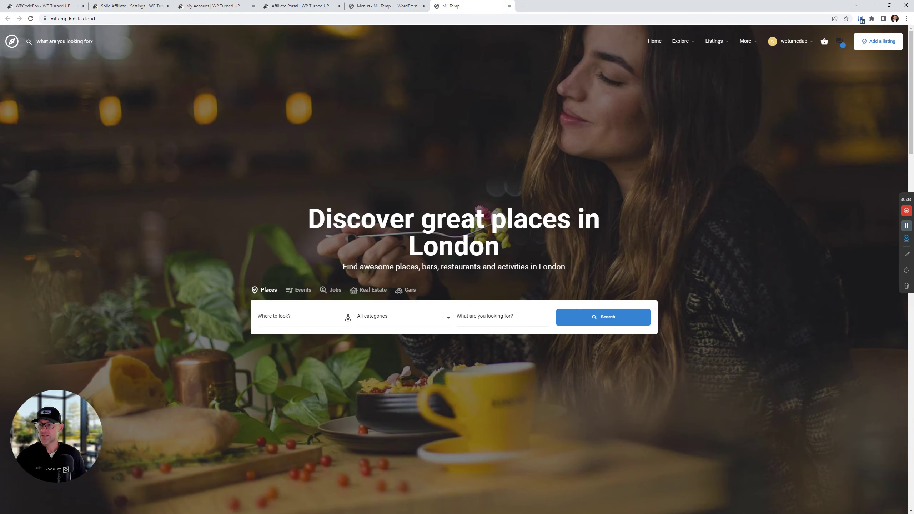
left_click(31, 18)
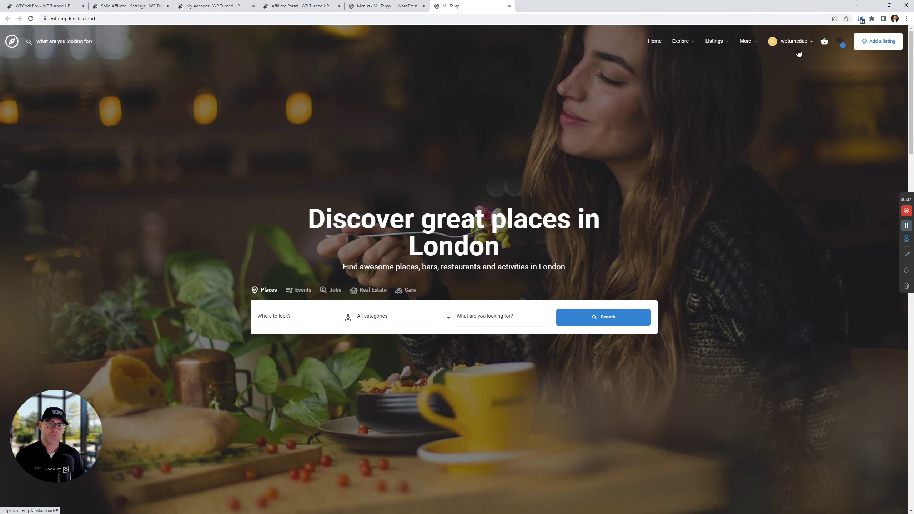
left_click(803, 43)
left_click(387, 5)
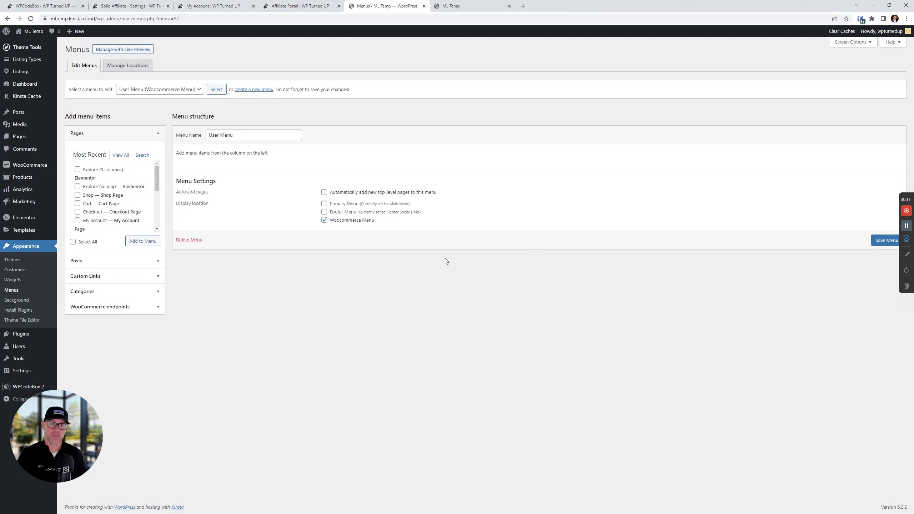
Expand and scroll the WooCommerce endpoints list, then open WPCodeBox 2 in a new tab.
left_click(130, 308)
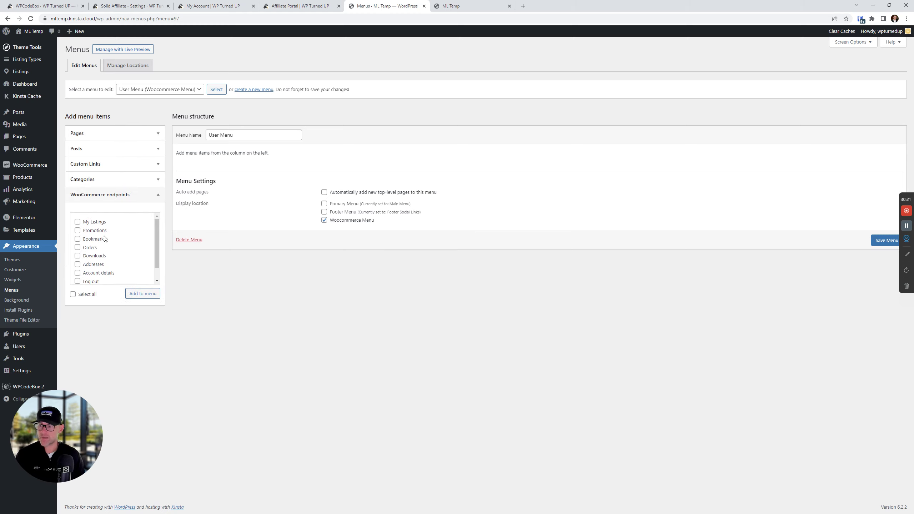
scroll(97, 269, "down", 1)
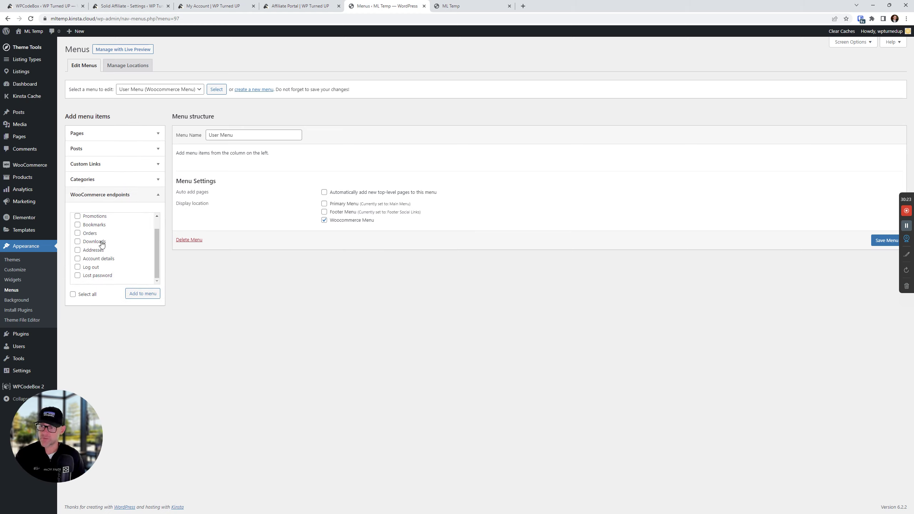
scroll(102, 244, "up", 1)
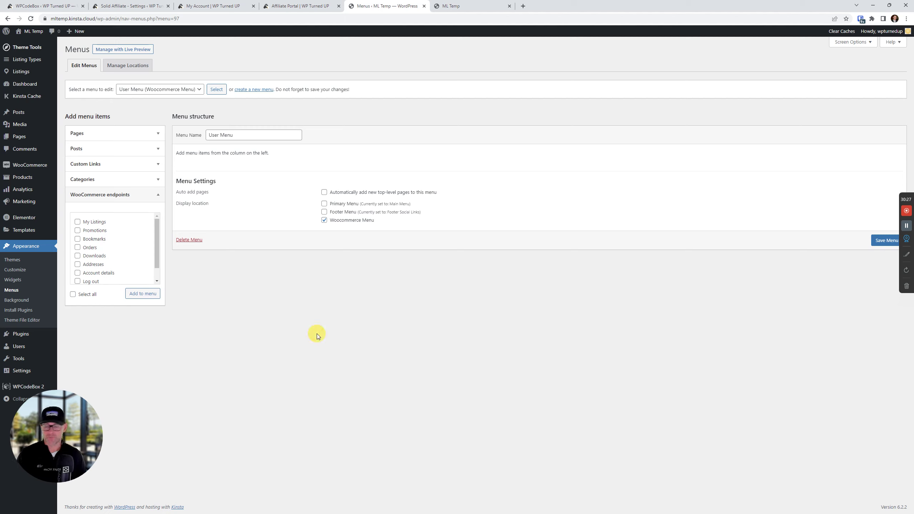
left_click_drag(78, 422, 73, 438)
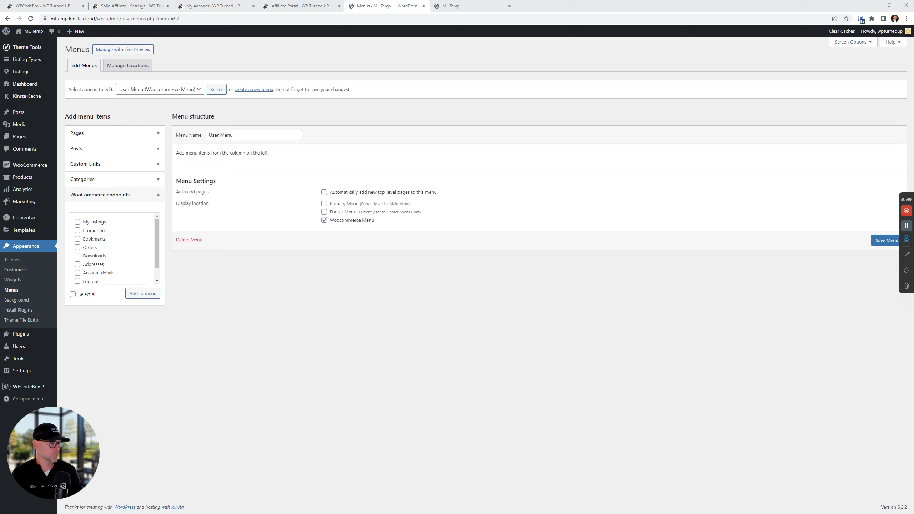
middle_click(24, 391)
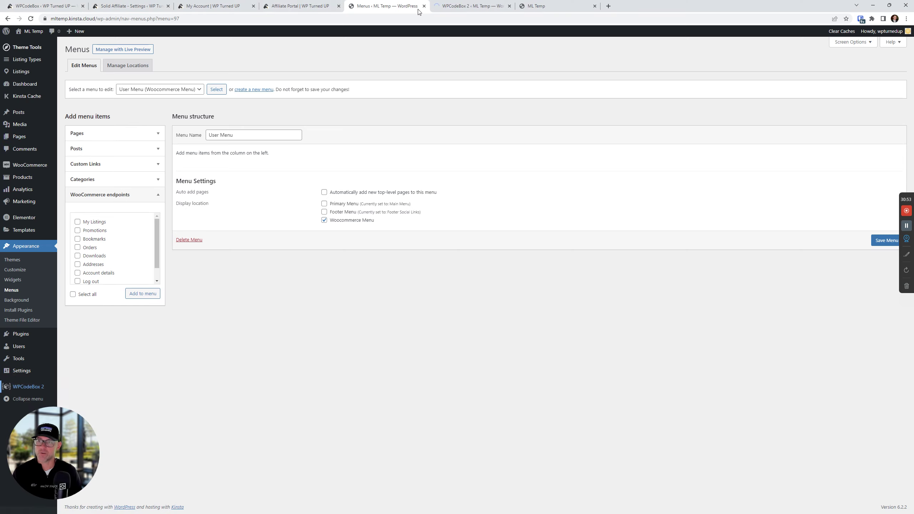
Save and enable a 'Register Solid Affiliate Endpoint' snippet containing the pasted add_filter code.
left_click(465, 4)
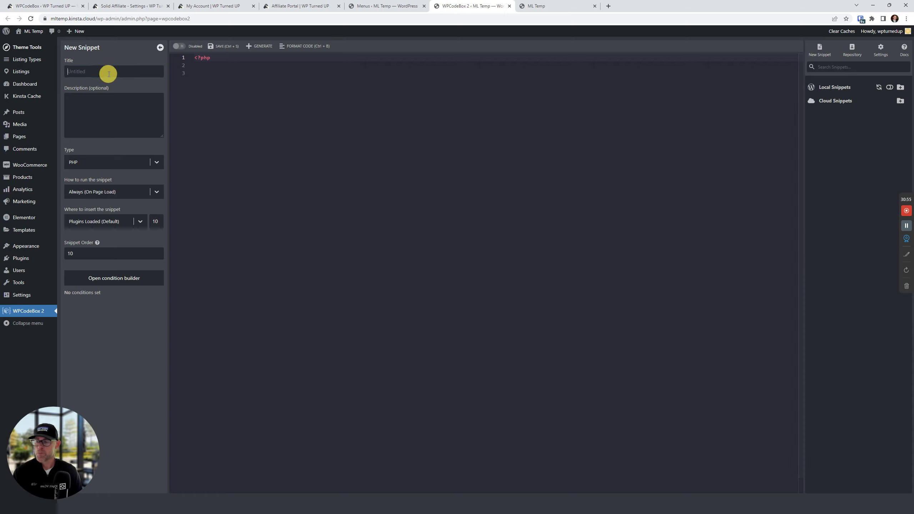
left_click(106, 72)
type("Register Solid Affiliate Endpoint")
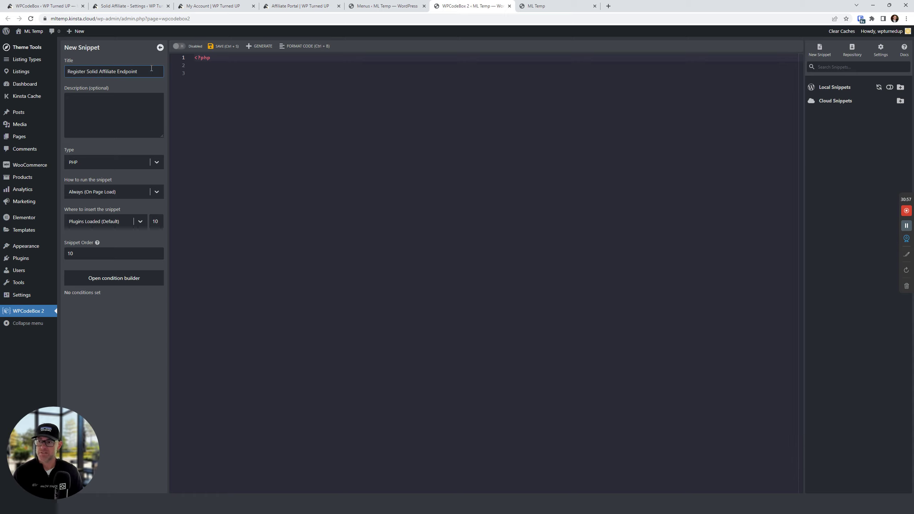
left_click(569, 182)
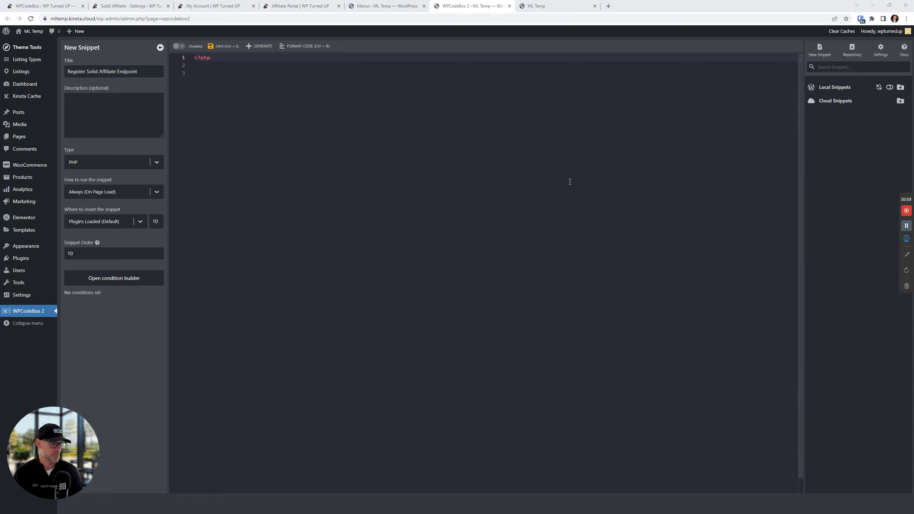
left_click(232, 95)
type("add_filter( 'woocommerce_account_menu_items', function ( $items, $endpoints ) {     $items['affiliates'] = 'Affiliate';     return $items; }, 10, 2 );")
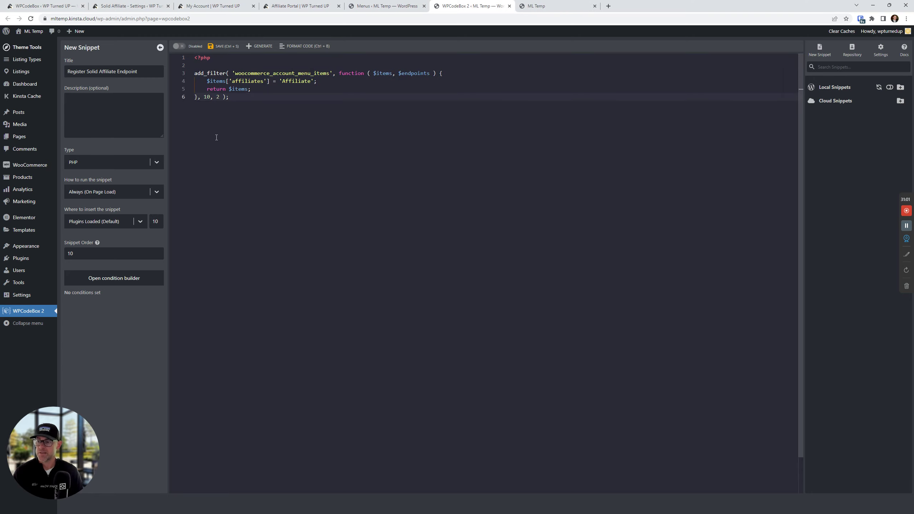
left_click(222, 46)
left_click(178, 46)
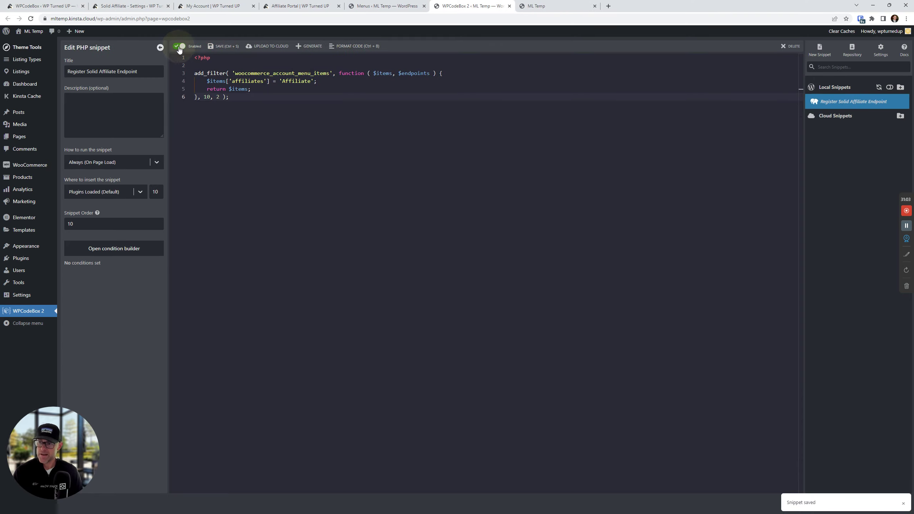
Glance at the front page tab, then return to the Menus admin page.
left_click(554, 6)
left_click(468, 6)
left_click(375, 5)
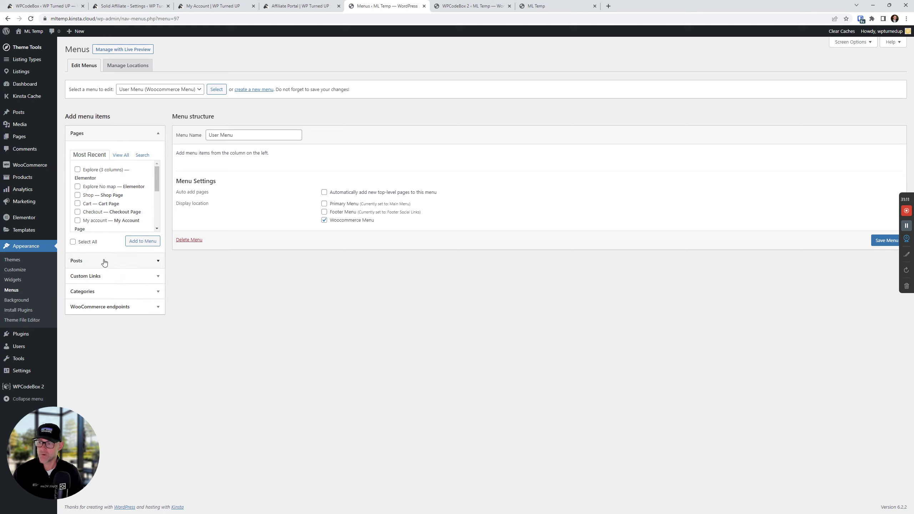
Add the Affiliate WooCommerce endpoint to User Menu, save it, and view the homepage.
left_click(105, 307)
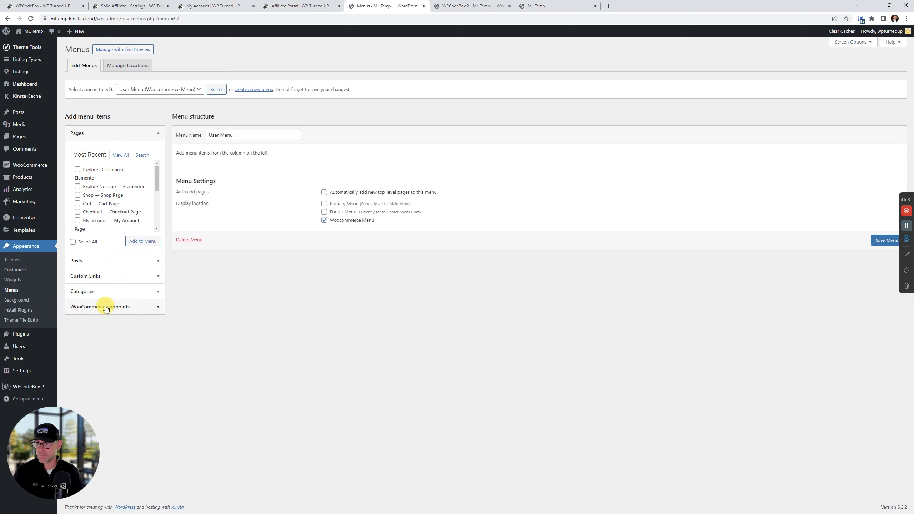
scroll(83, 272, "down", 1)
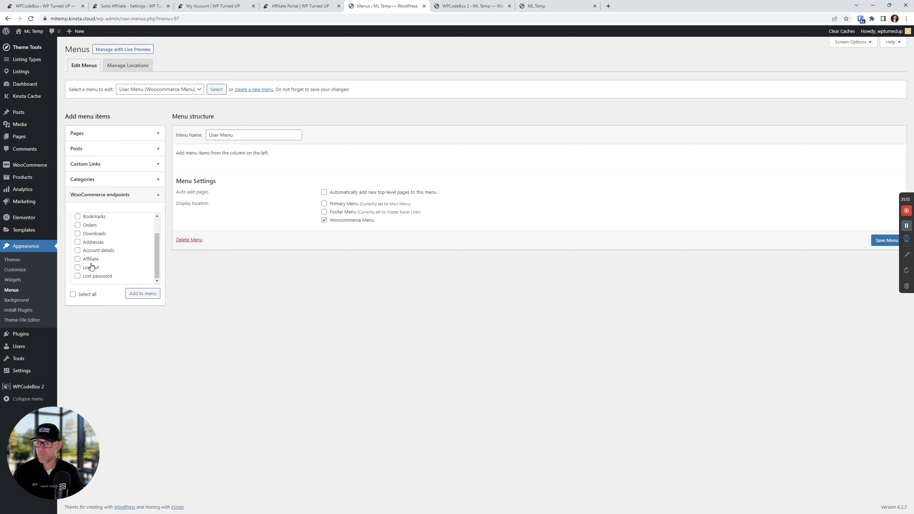
left_click(91, 260)
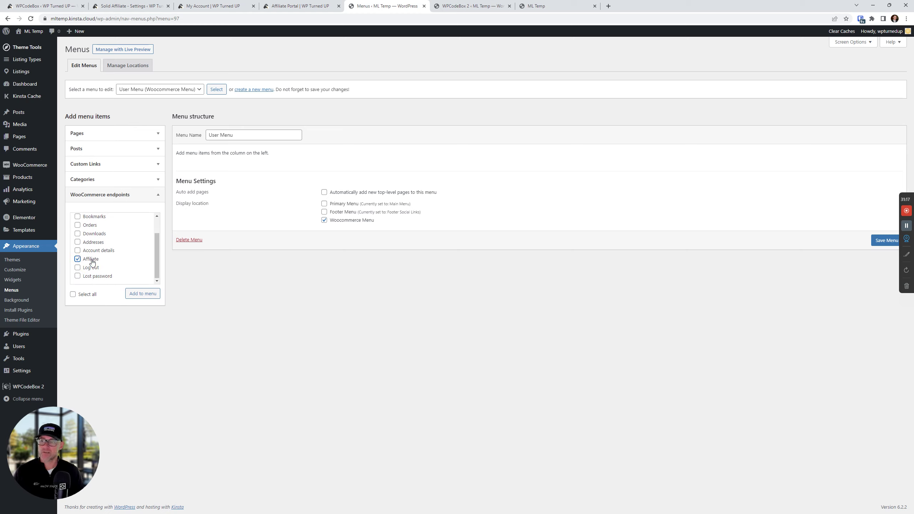
left_click(143, 293)
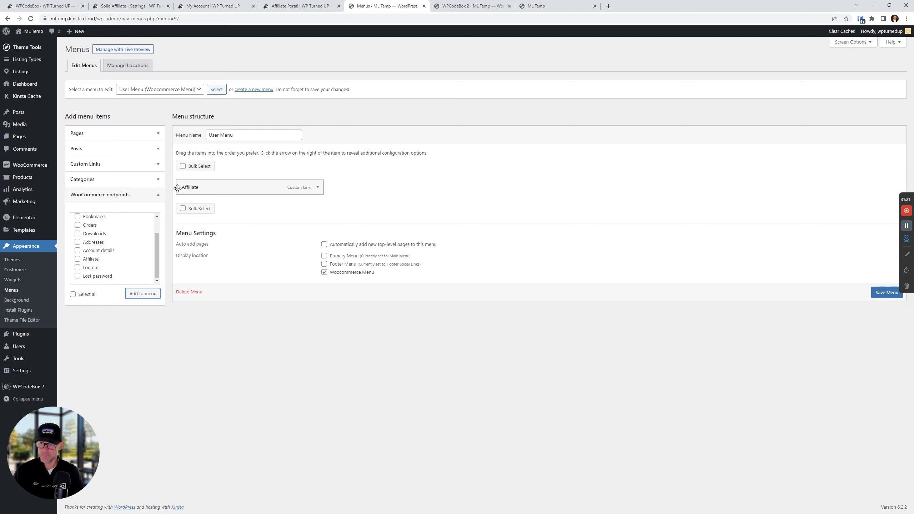
left_click(881, 293)
left_click(540, 6)
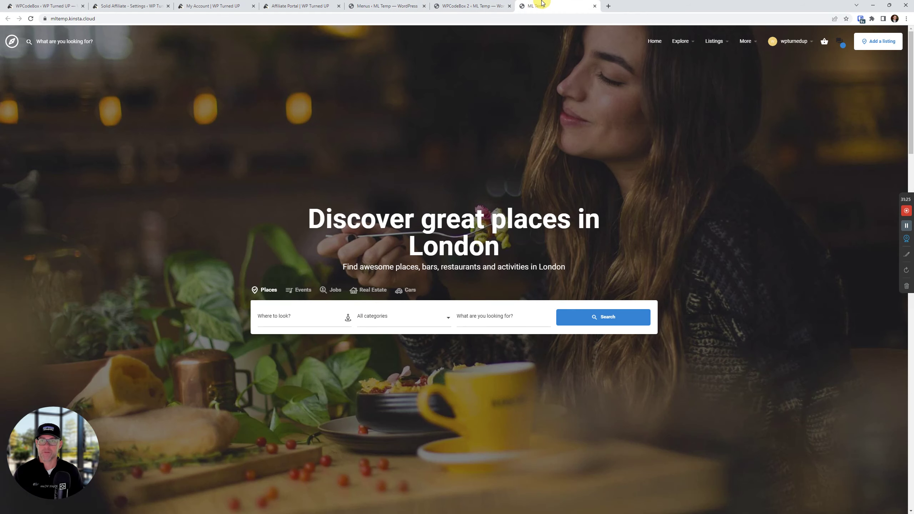
Reload the homepage and follow the new Affiliate link in the user account menu.
left_click(30, 18)
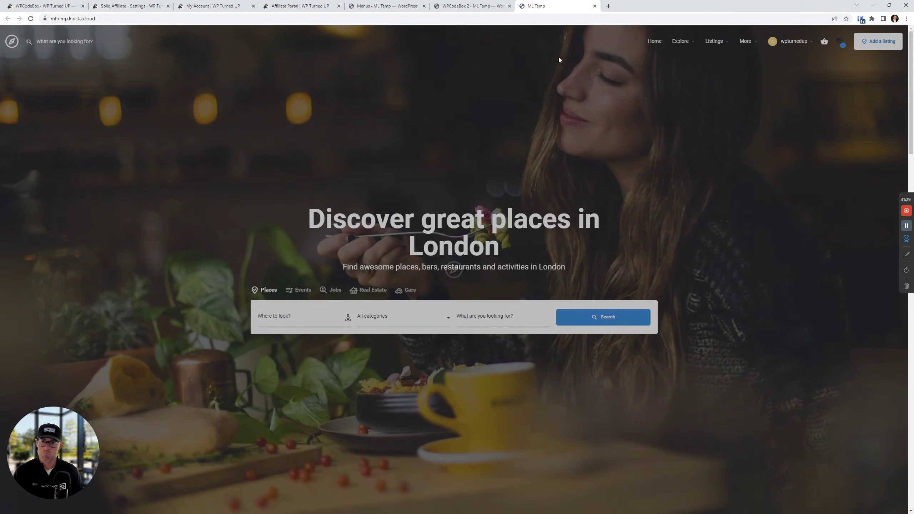
left_click(793, 43)
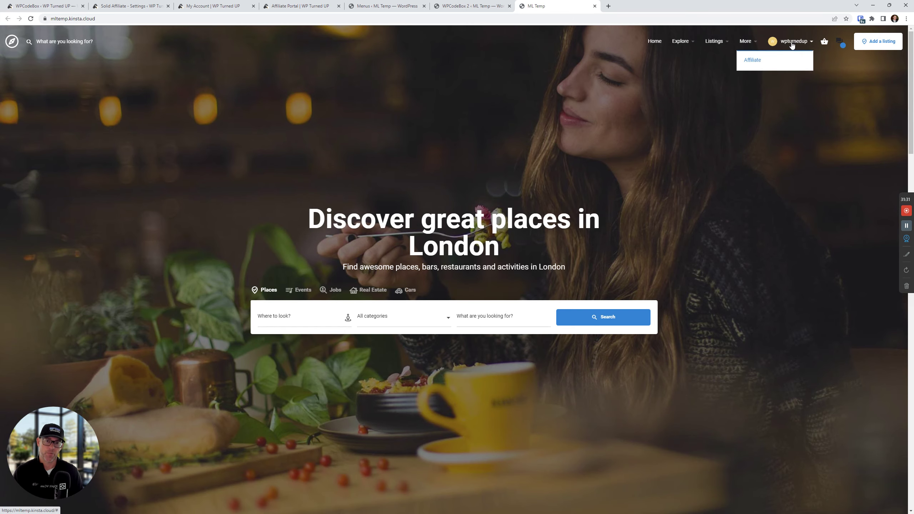
left_click(761, 64)
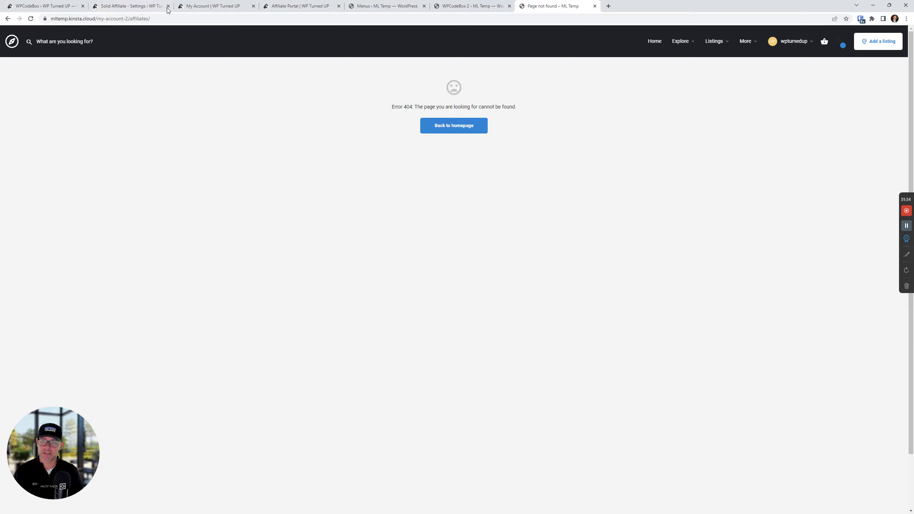
Retry the address as my-account-2/affiliates without the trailing slash and as /affiliate; both give 404.
left_click(177, 16)
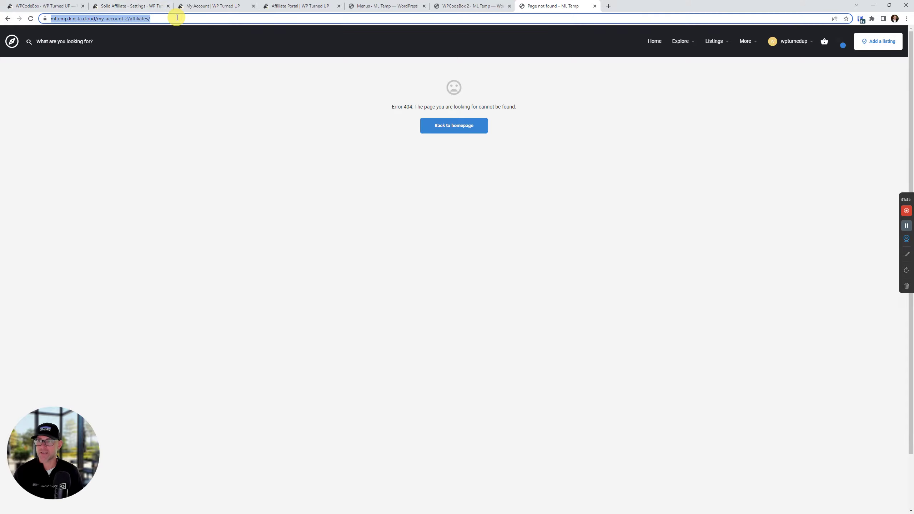
left_click(180, 16)
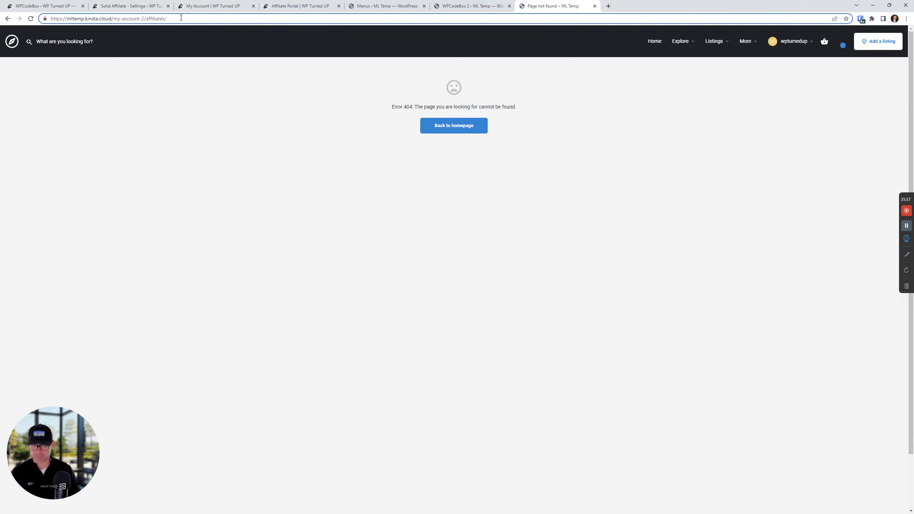
key("BackSpace")
key("Return")
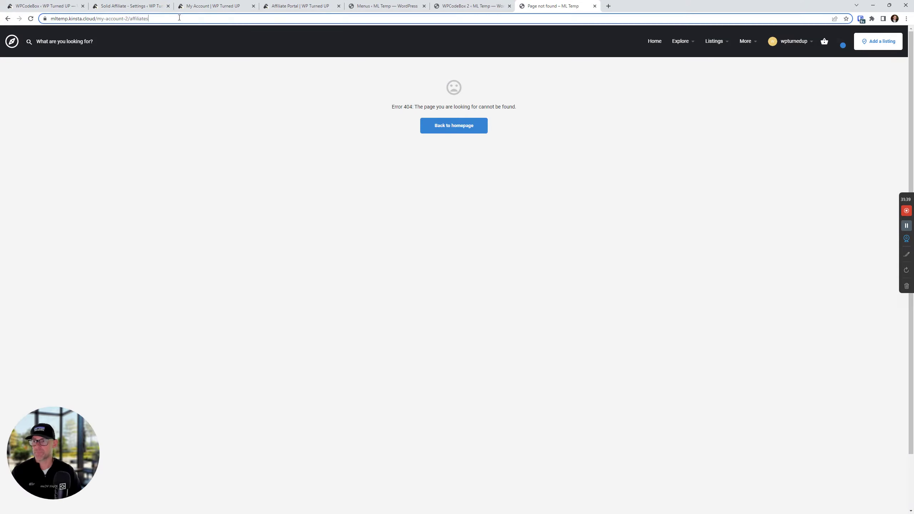
left_click(180, 17)
key("BackSpace")
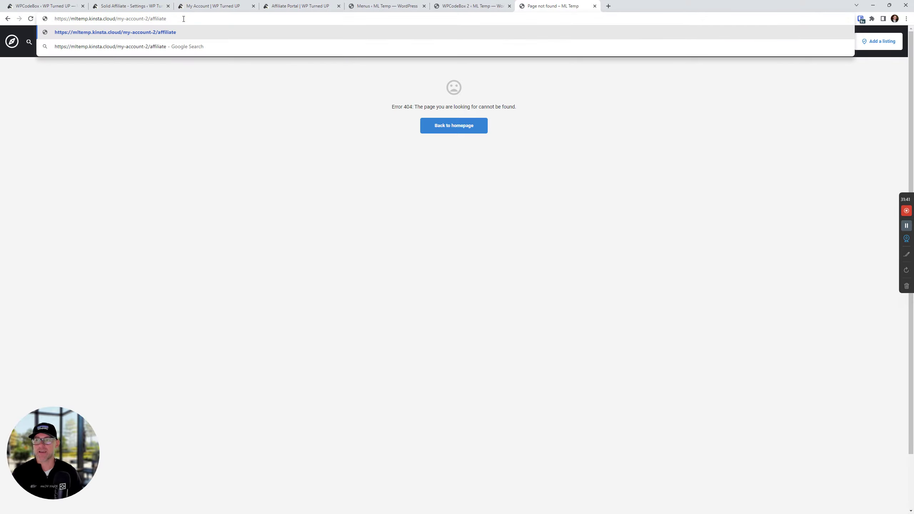
key("Return")
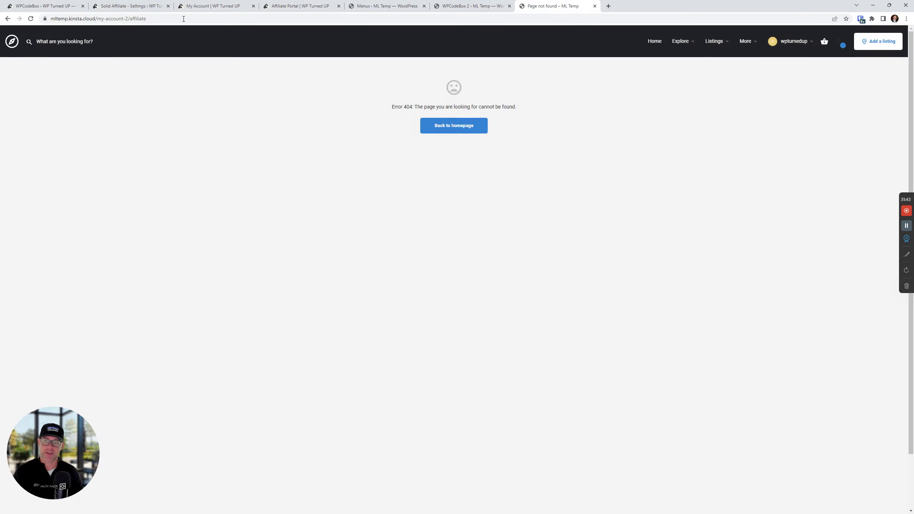
left_click(128, 20)
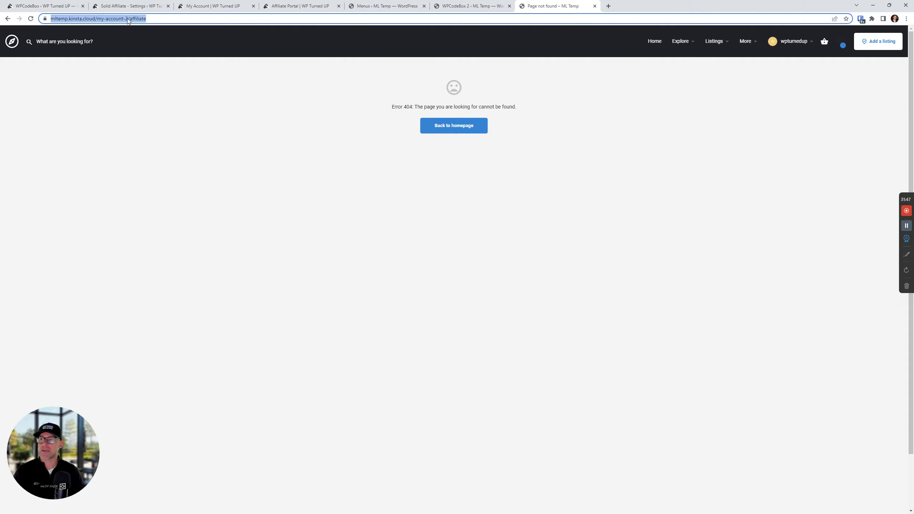
left_click(129, 20)
left_click_drag(140, 18, 144, 19)
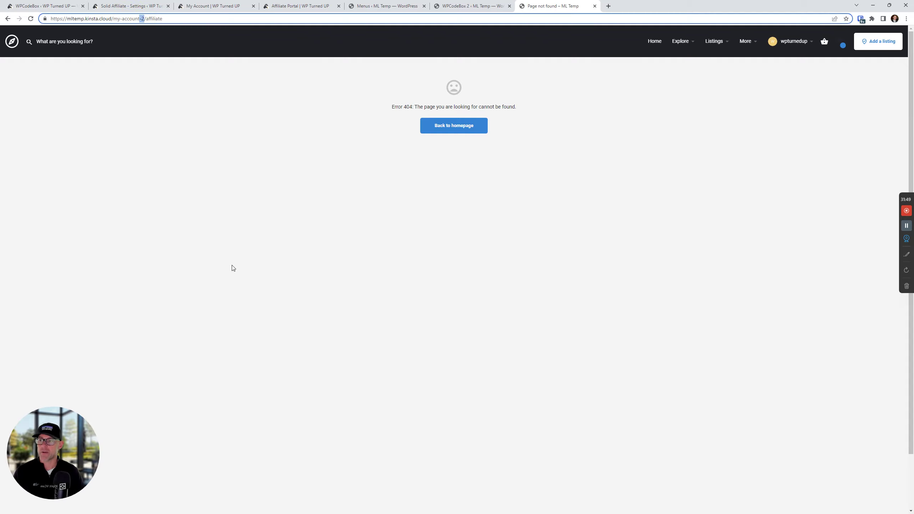
left_click(387, 6)
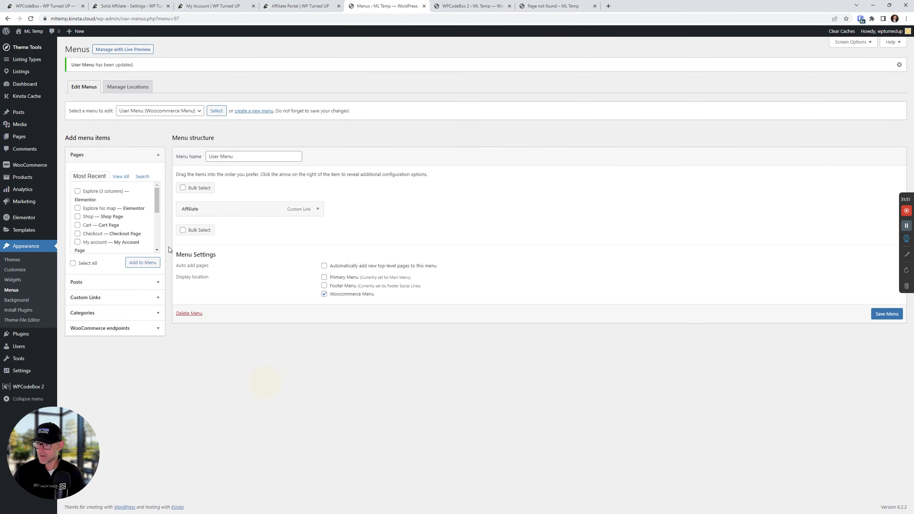
Open the Pages list in a new tab placed before the Menus tab.
right_click(29, 140)
left_click(54, 145)
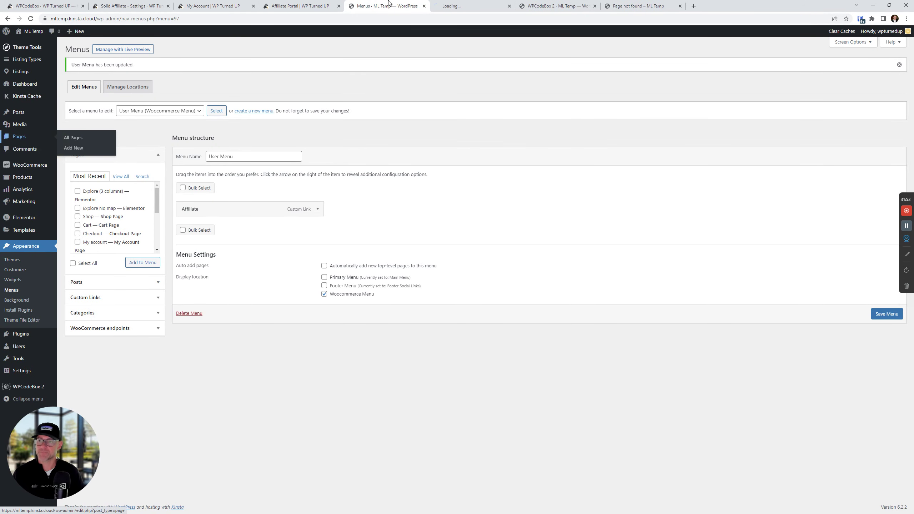
left_click_drag(468, 6, 377, 3)
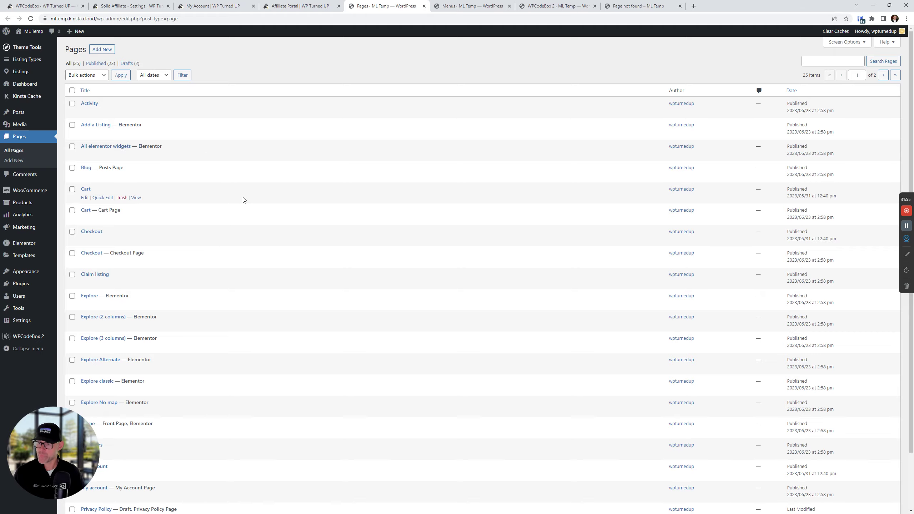
scroll(243, 198, "down", 3)
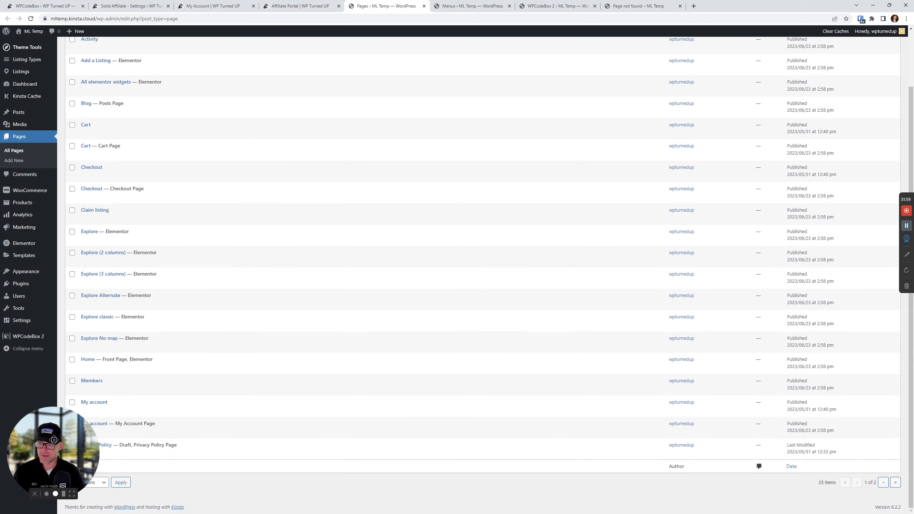
left_click_drag(53, 440, 50, 441)
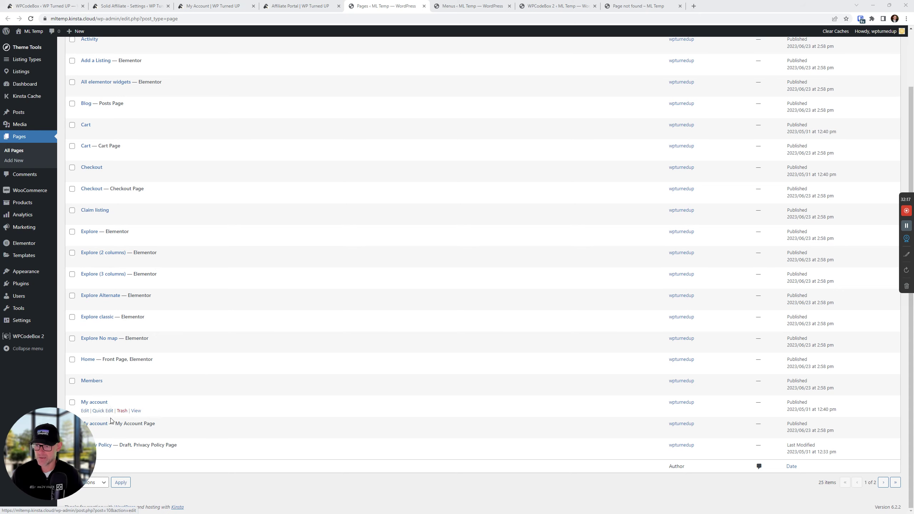
Trash the duplicate My account page, permanently delete it from Trash, and return to All pages.
left_click(122, 410)
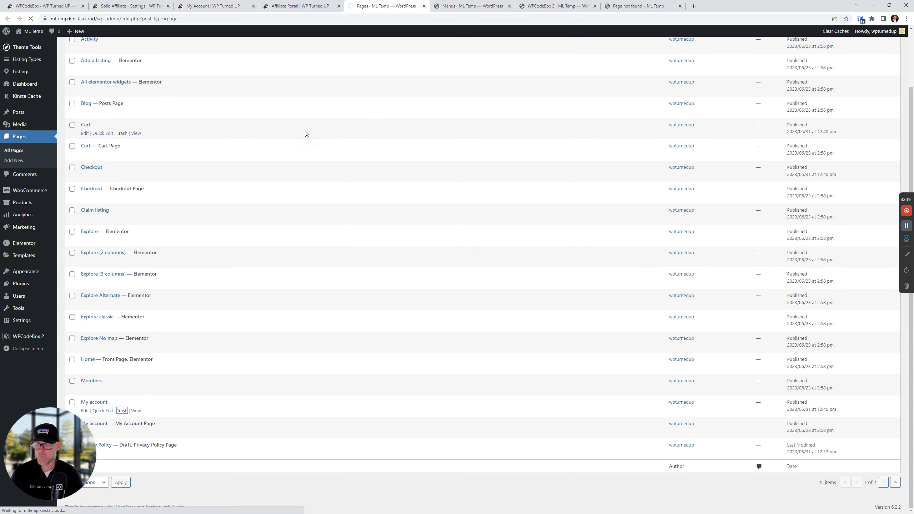
left_click(151, 85)
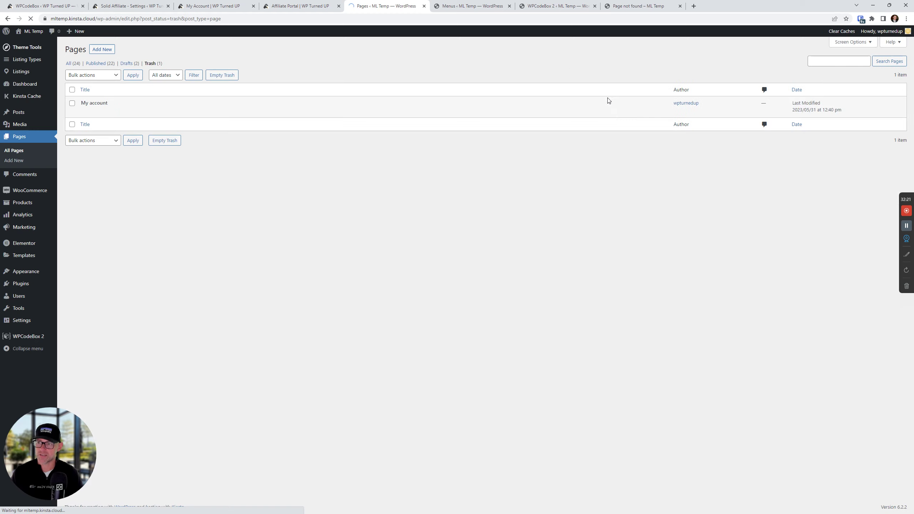
left_click(126, 112)
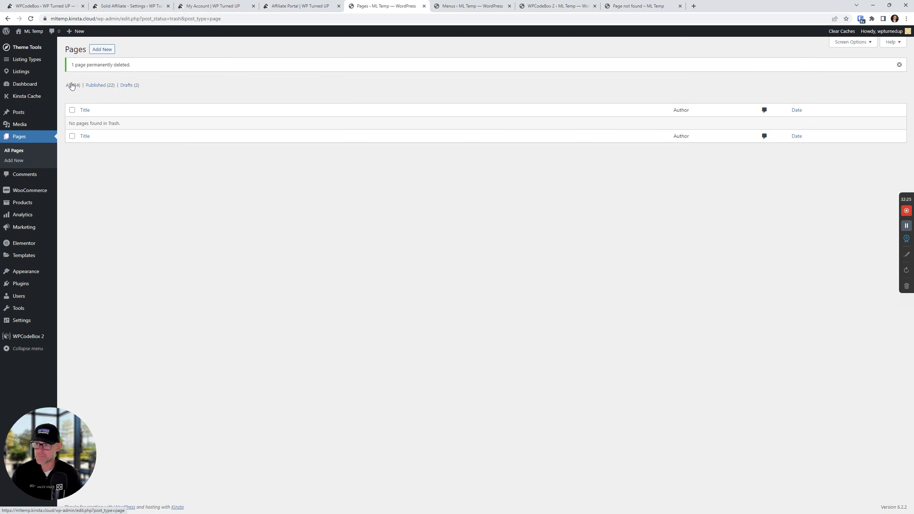
left_click(72, 85)
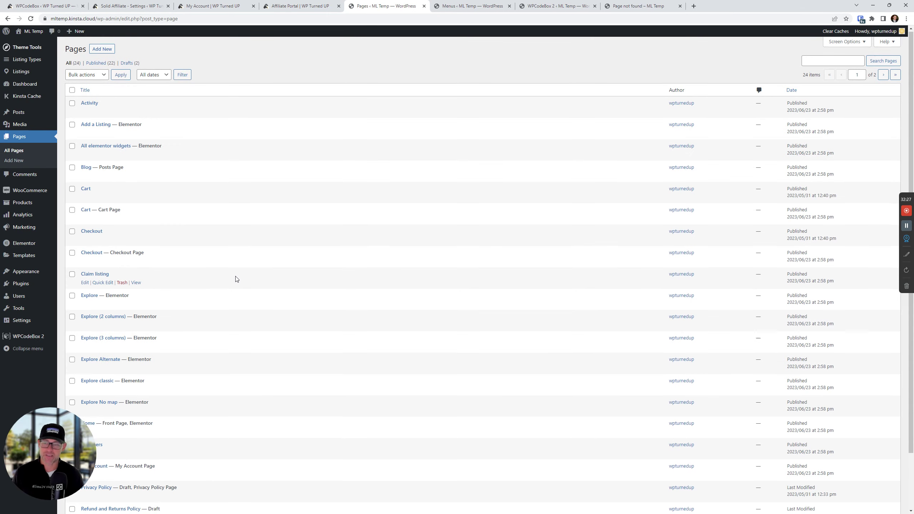
scroll(228, 310, "down", 2)
Quick-edit the My Account Page slug from my-account-2 to my-account and update it.
left_click(102, 411)
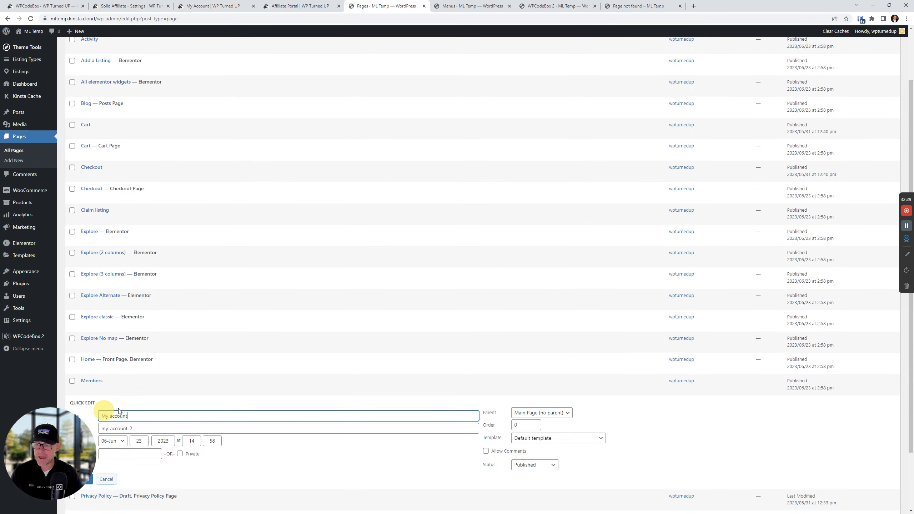
scroll(164, 394, "down", 2)
left_click(146, 355)
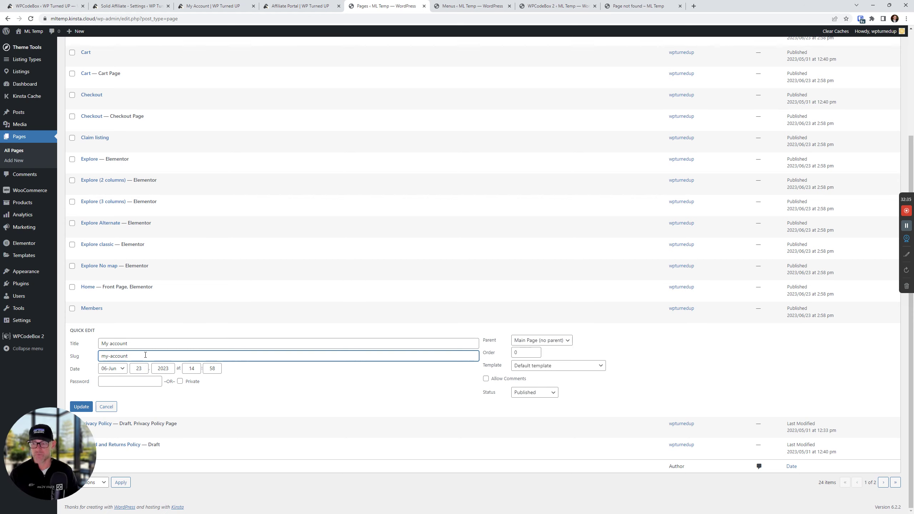
left_click(107, 407)
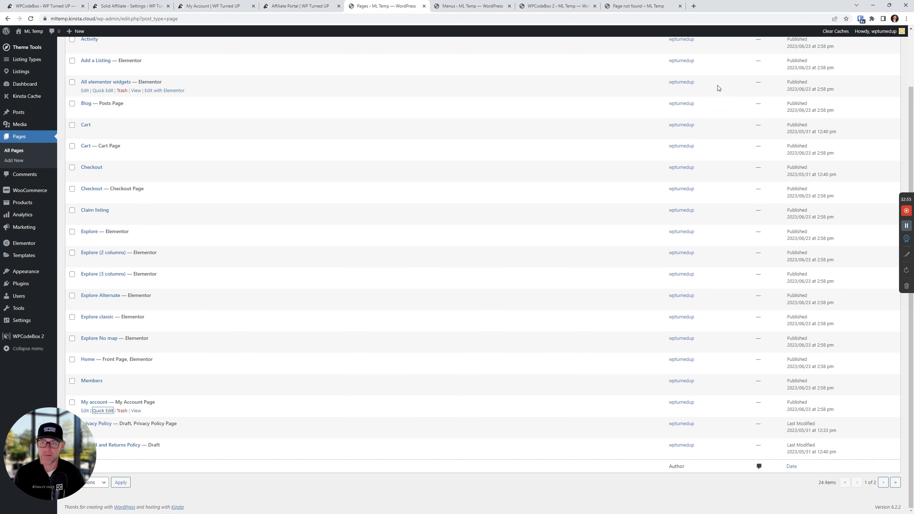
left_click(615, 5)
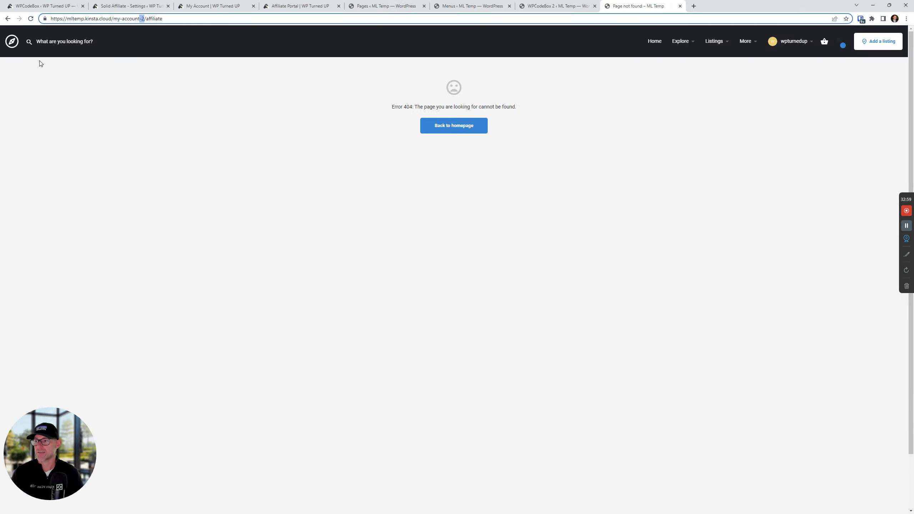
Reload the site homepage and open the Affiliate page from the account dropdown.
left_click(14, 44)
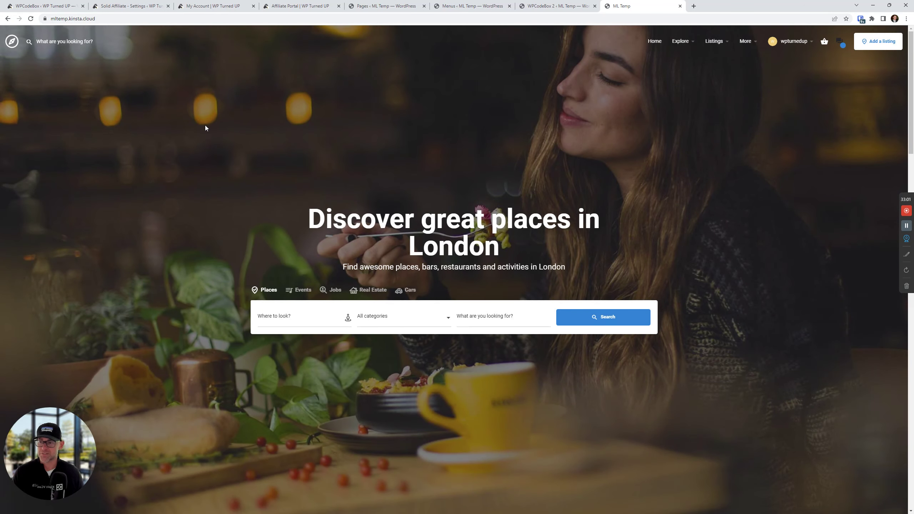
left_click(30, 18)
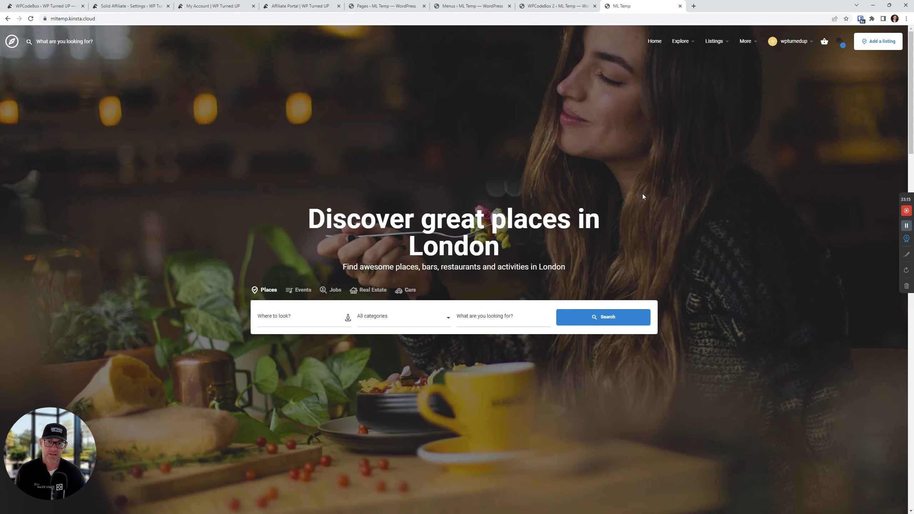
scroll(643, 193, "down", 1)
scroll(643, 194, "up", 1)
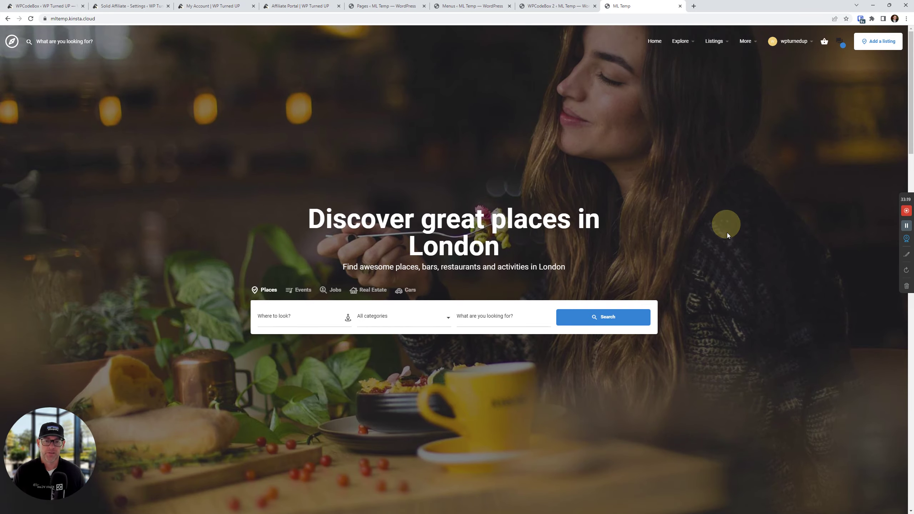
mouse_move(796, 42)
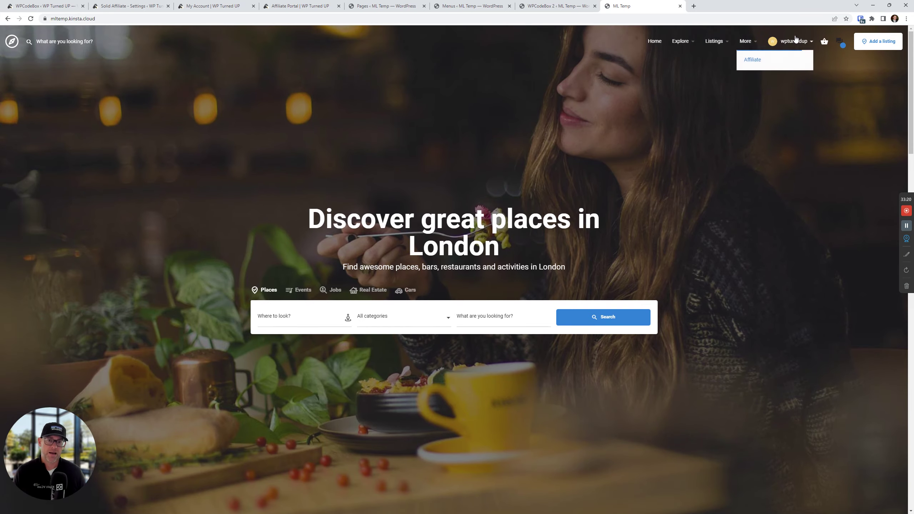
left_click(756, 61)
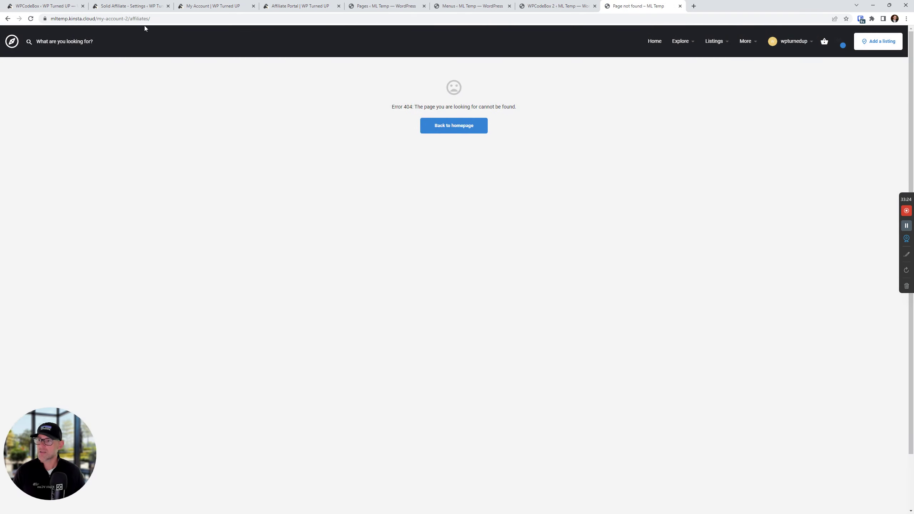
Try the addresses /my-account/affiliate and /my-account/affiliates; both still return 404.
left_click(148, 18)
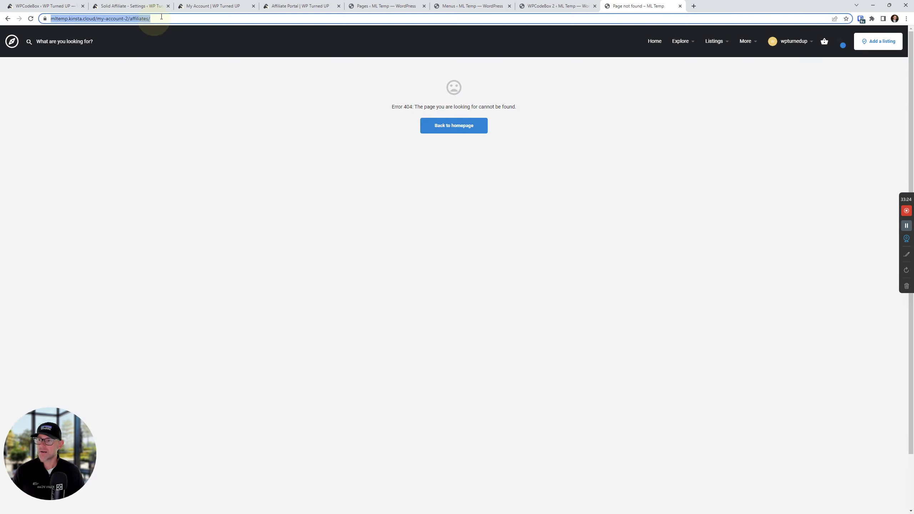
left_click(133, 18)
left_click(140, 18)
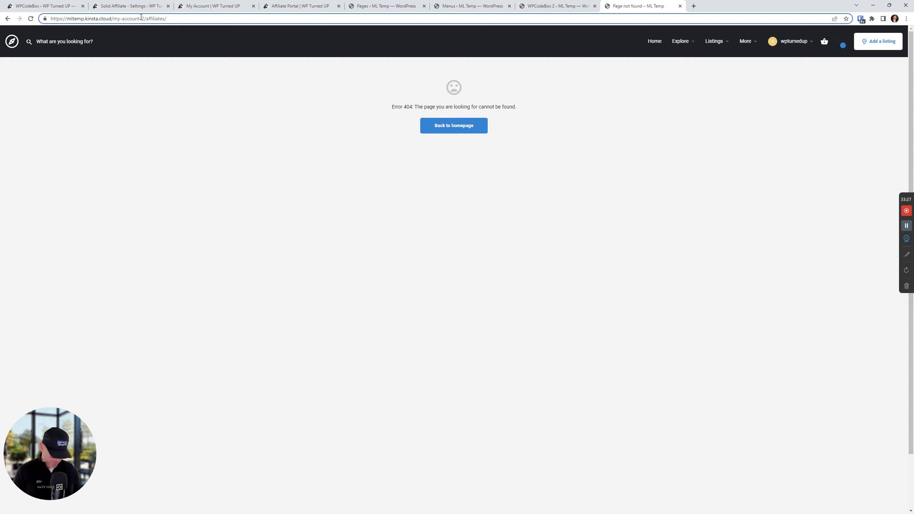
key("BackSpace")
key("BackSpace")
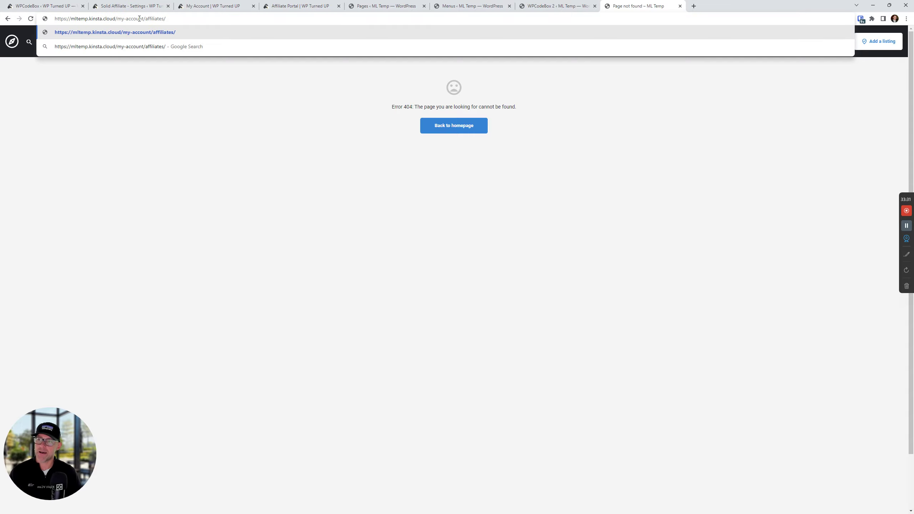
left_click(174, 19)
key("BackSpace")
key("BackSpace")
key("Return")
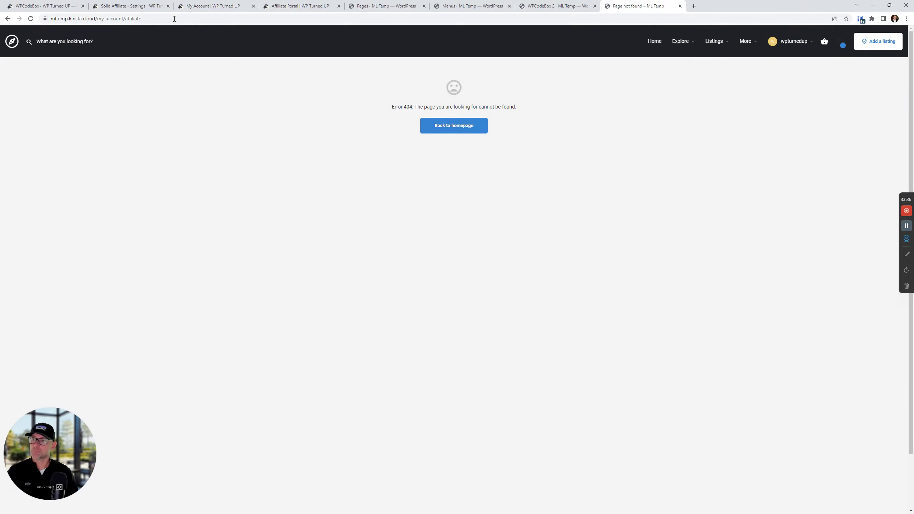
left_click(184, 18)
type("s://")
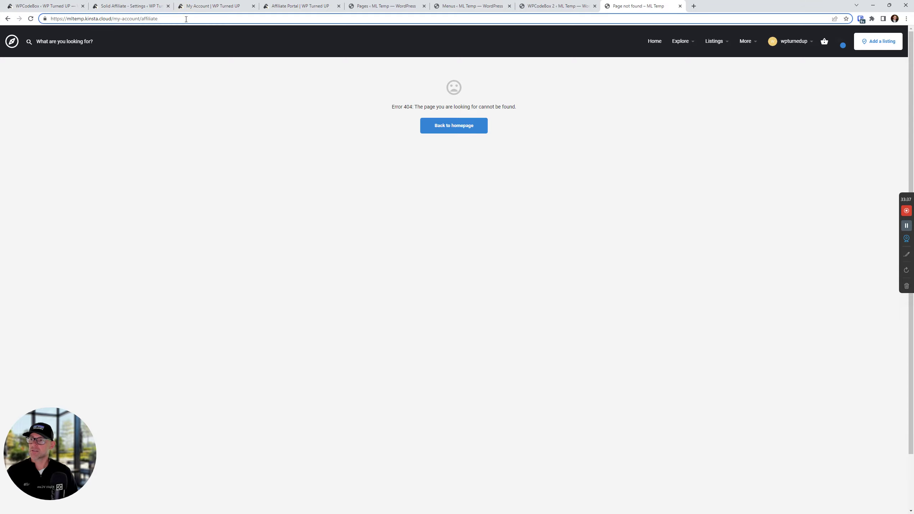
key("Return")
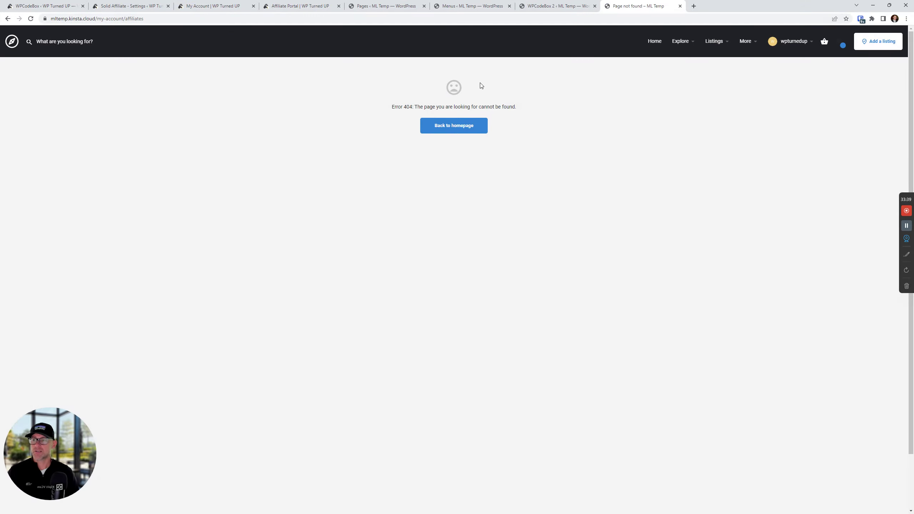
left_click(549, 5)
left_click(447, 7)
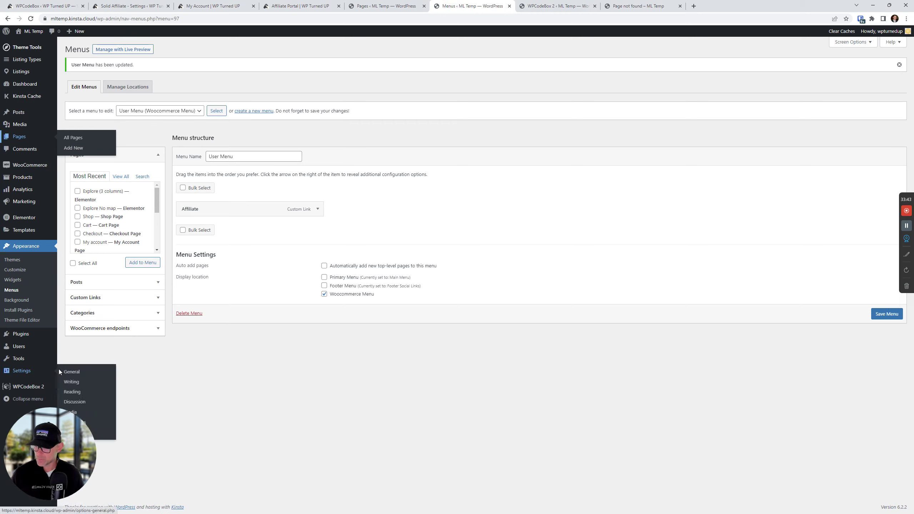
Open Permalinks settings in a new tab placed before the Menus tab.
left_click_drag(63, 452, 179, 446)
mouse_move(21, 371)
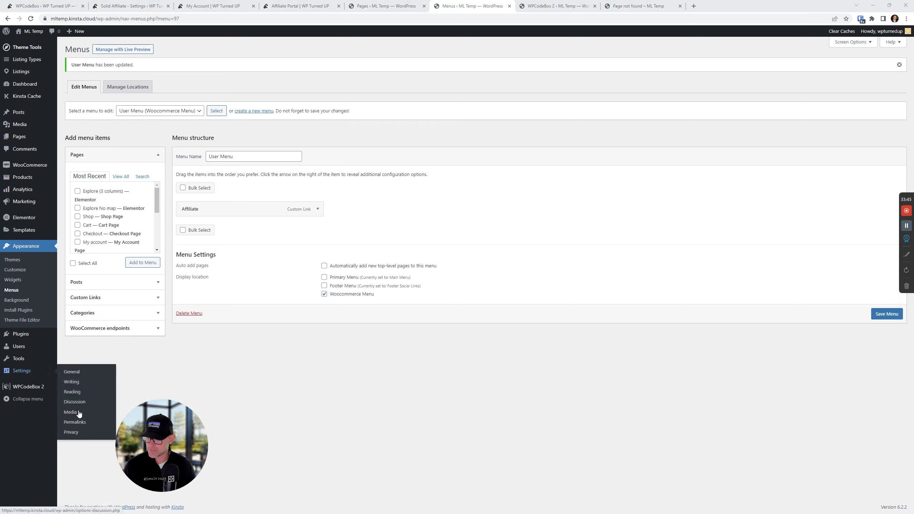
right_click(83, 422)
left_click(118, 345)
left_click_drag(558, 6, 474, 5)
scroll(357, 264, "down", 5)
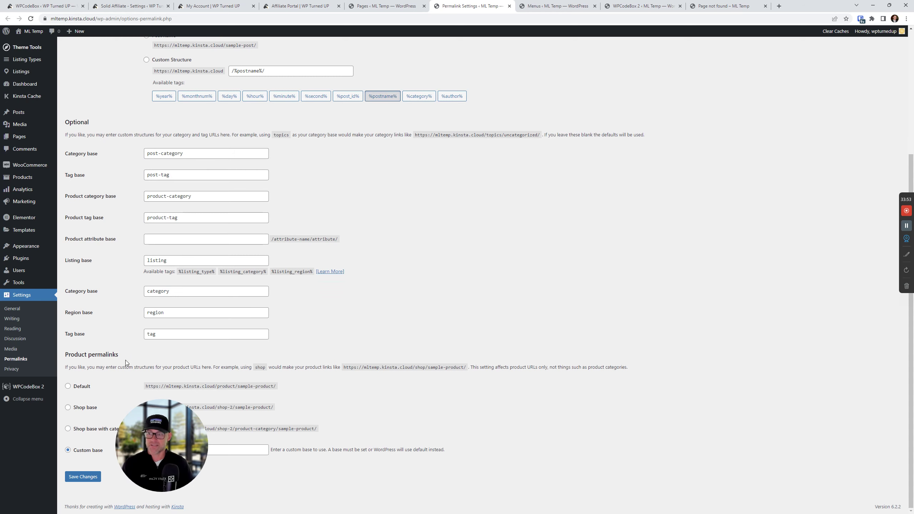
Save the permalink settings twice to refresh the permalink structure.
left_click(91, 477)
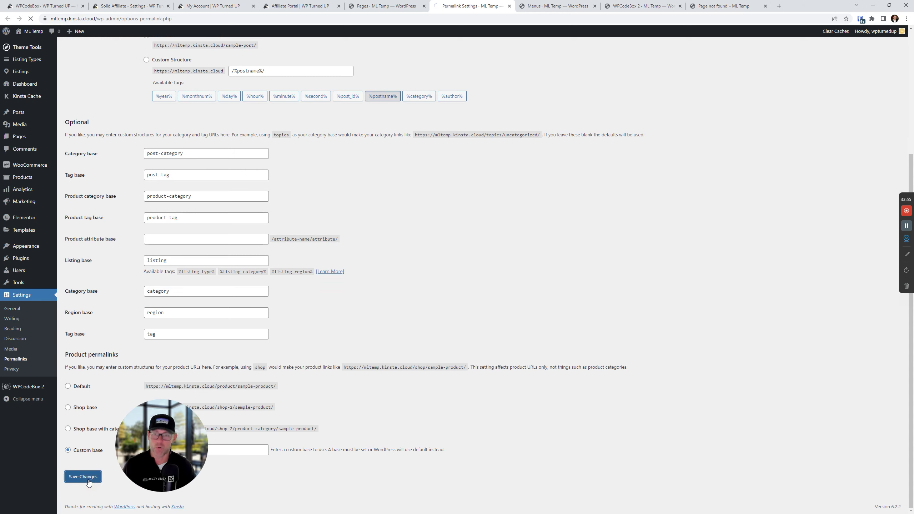
scroll(88, 465, "down", 5)
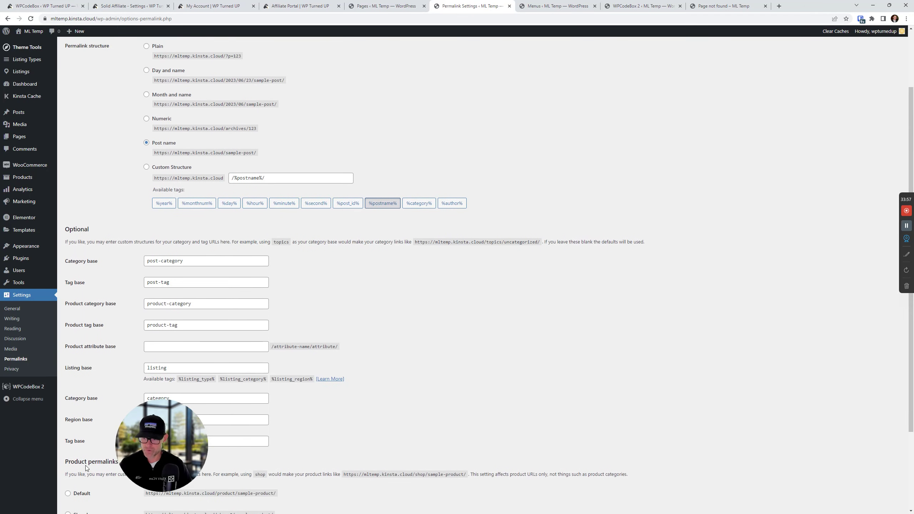
left_click(83, 477)
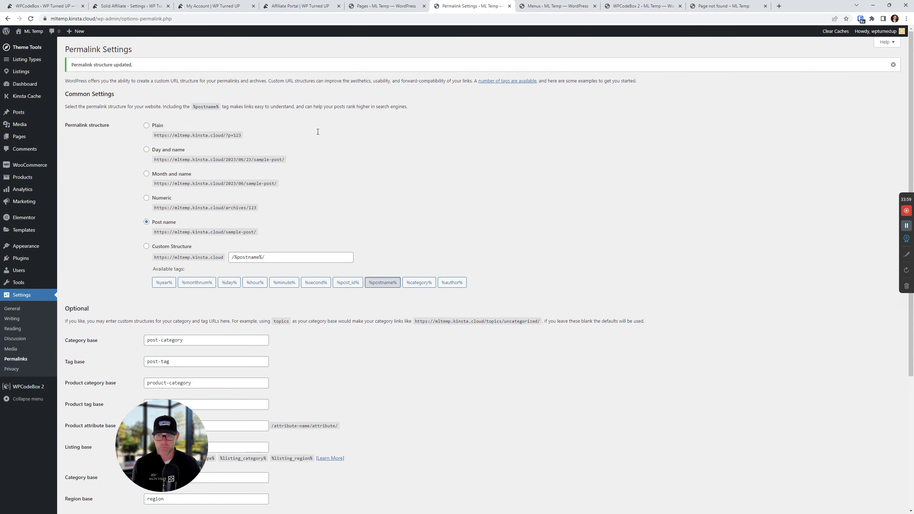
scroll(176, 241, "down", 5)
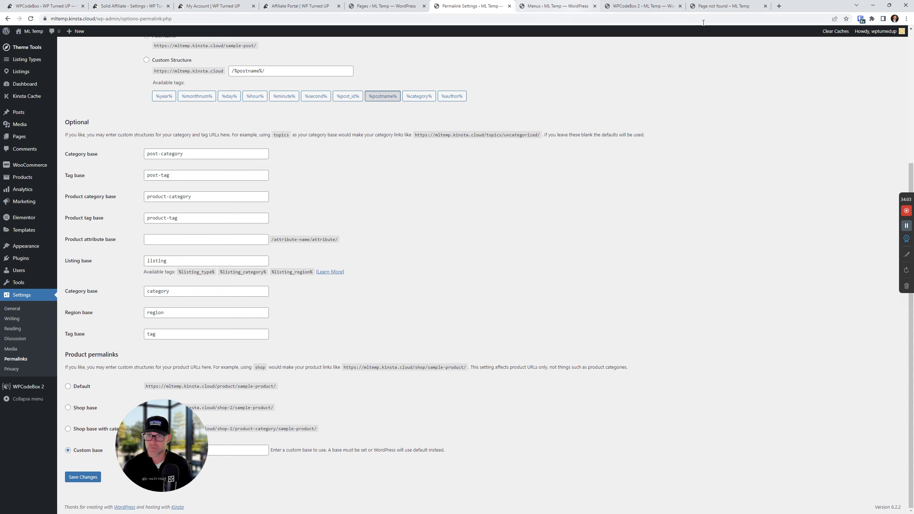
left_click(749, 6)
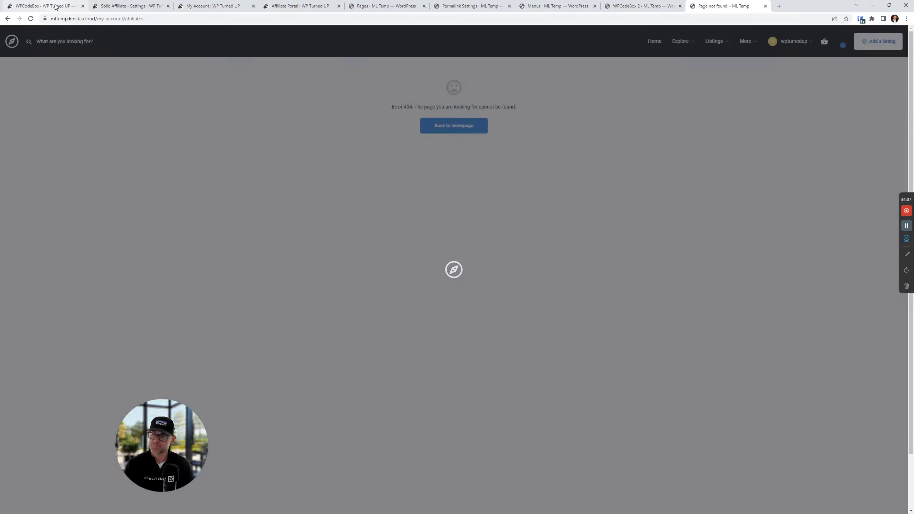
Load /my-account/affiliate without the trailing s and reload it; it still shows Error 404.
left_click(170, 18)
left_click(177, 19)
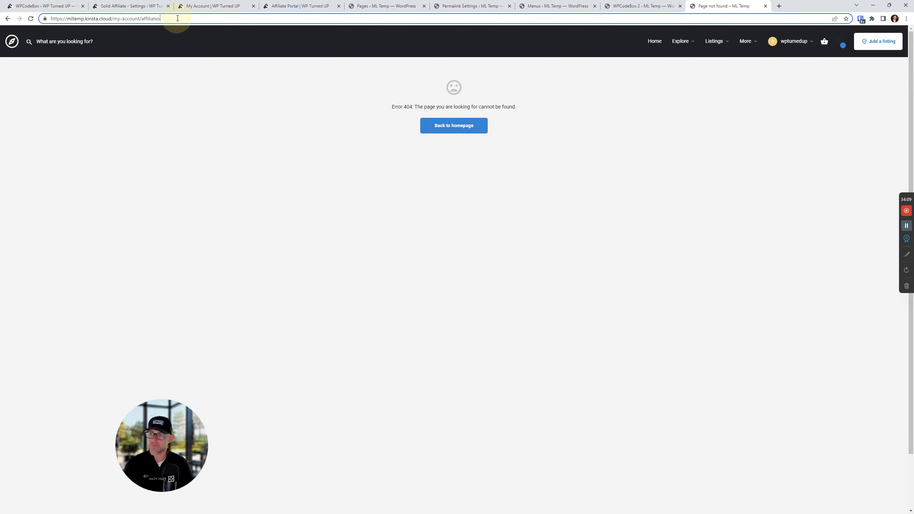
key("BackSpace")
key("Return")
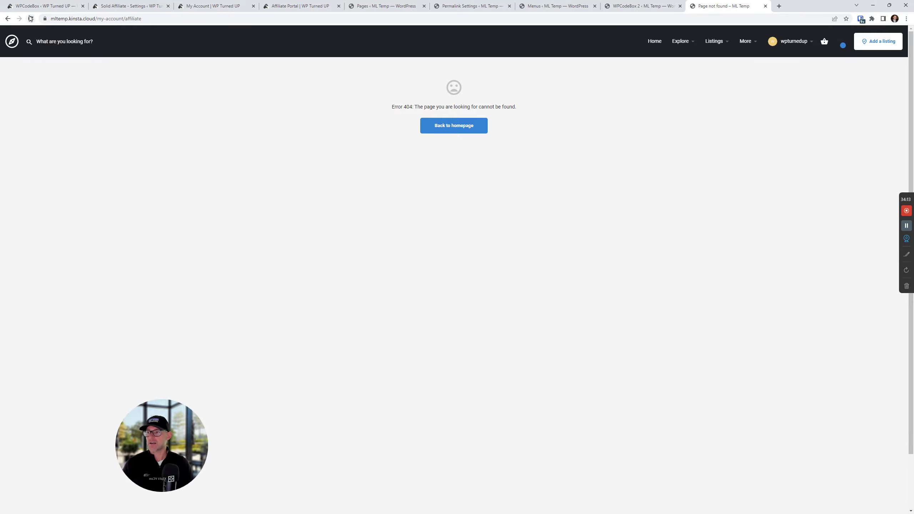
left_click(30, 18)
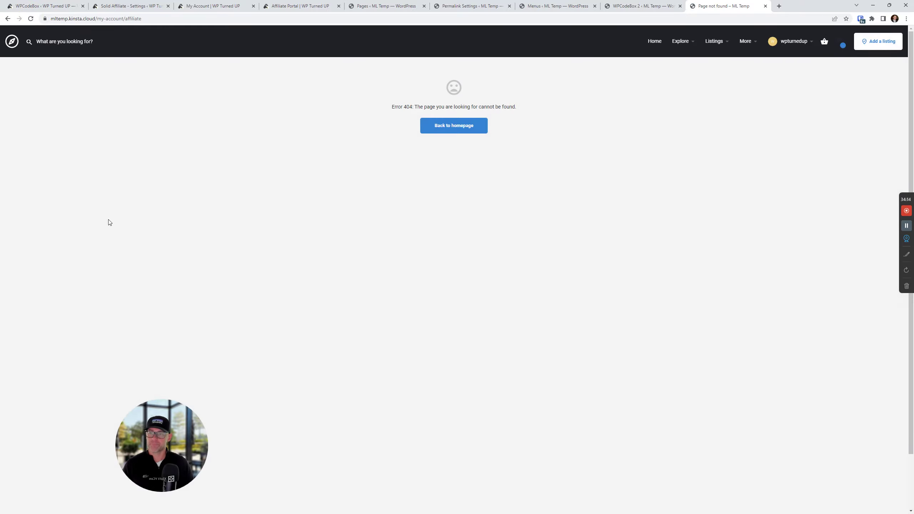
Return to the Menus editor after briefly checking the Permalink Settings tab.
mouse_move(695, 31)
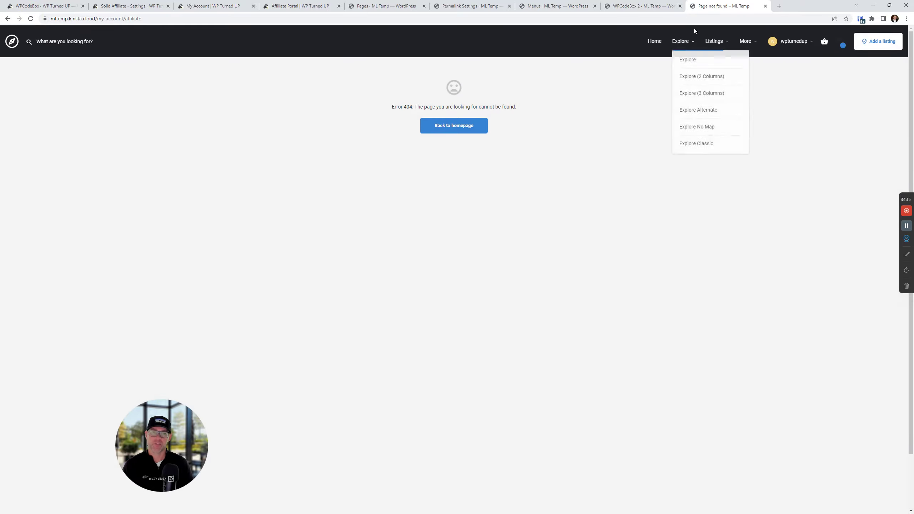
left_click(648, 5)
left_click(582, 4)
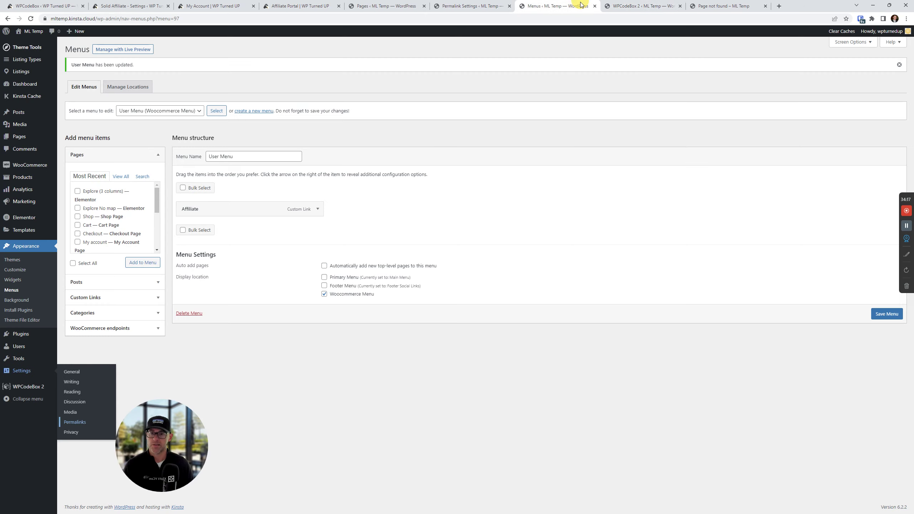
left_click(495, 5)
left_click(524, 4)
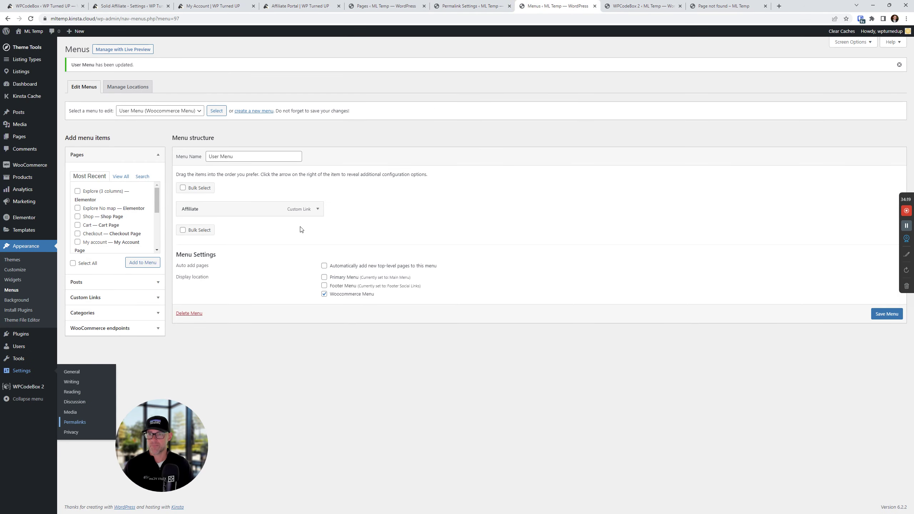
left_click(349, 375)
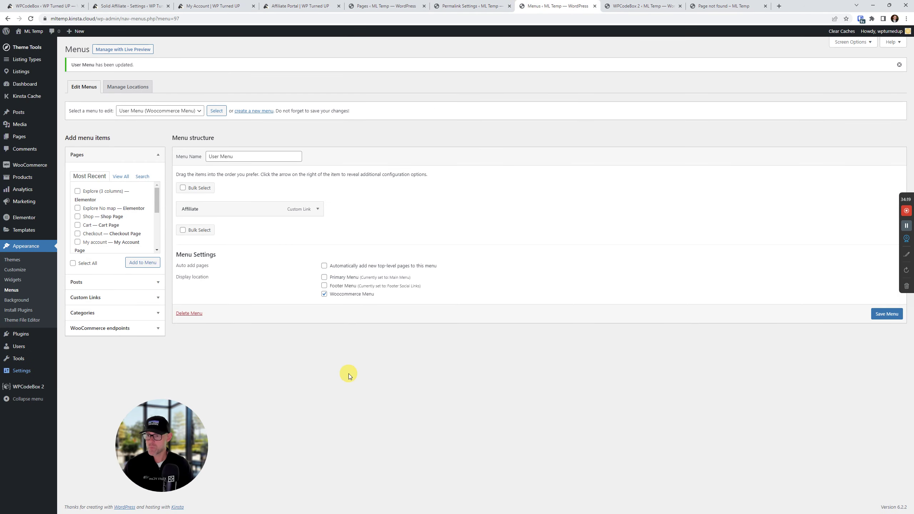
Change the Affiliate item's URL from my-account-2 to my-account and test-open it in a new tab.
left_click(311, 211)
left_click(216, 230)
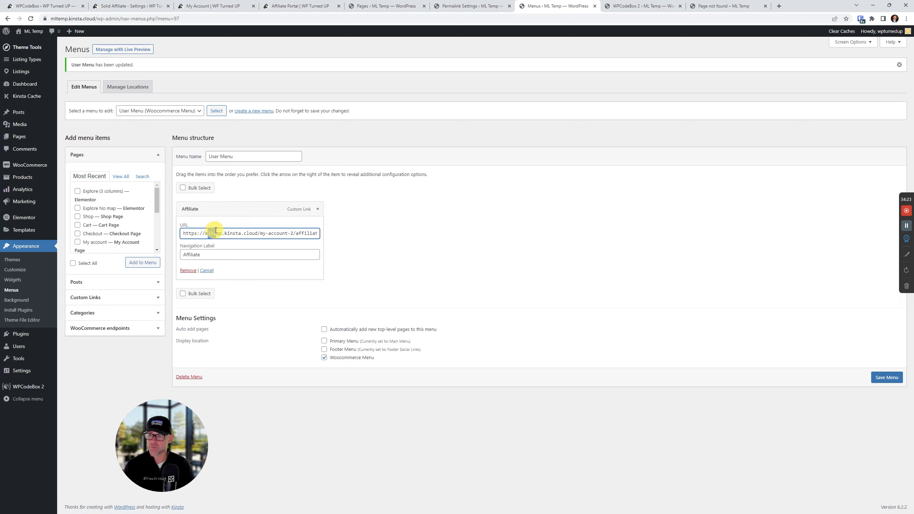
left_click_drag(215, 230, 321, 231)
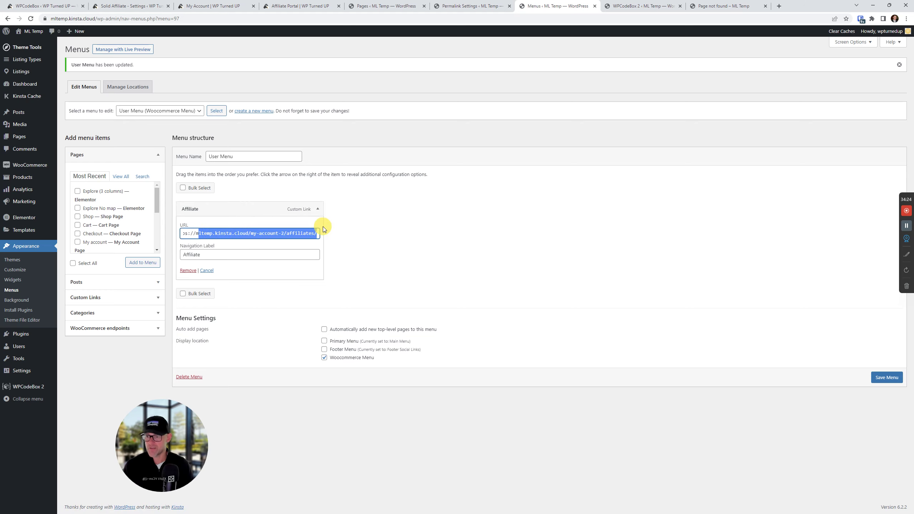
left_click(285, 235)
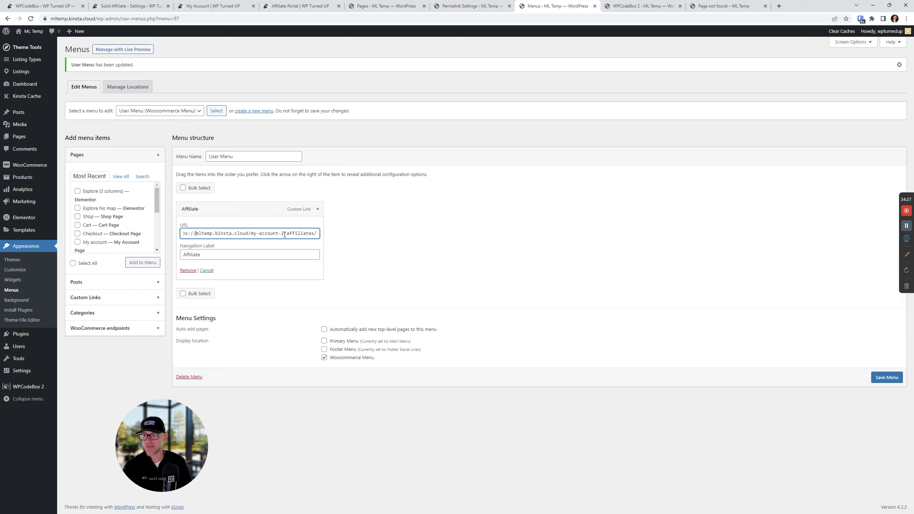
key("BackSpace")
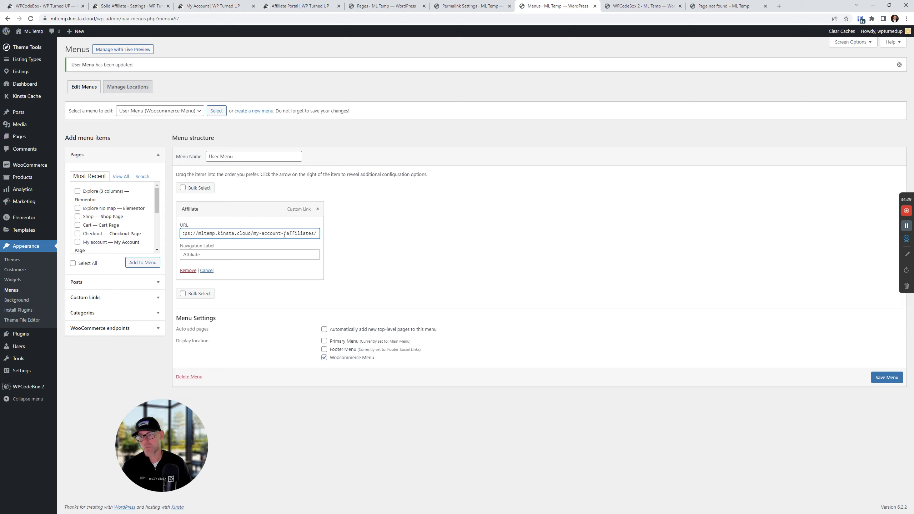
left_click_drag(287, 234, 339, 231)
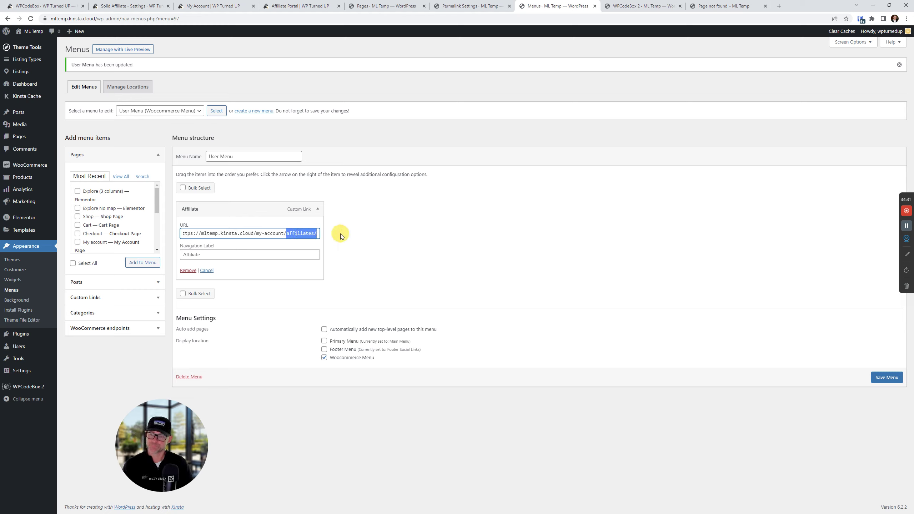
key("ctrl+a")
right_click(312, 235)
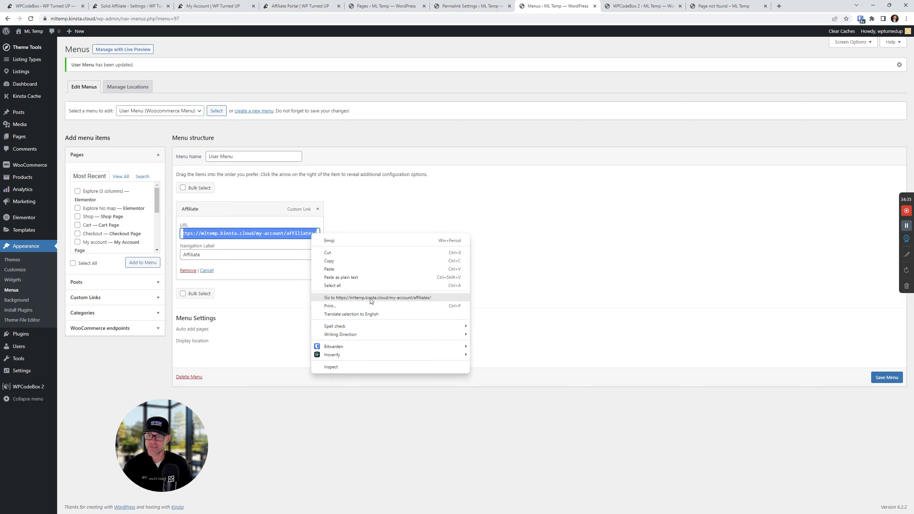
left_click(369, 298)
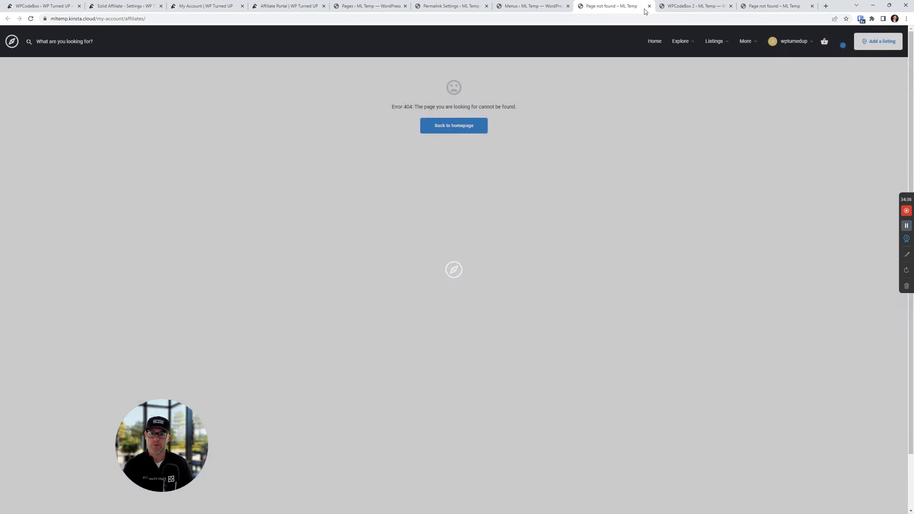
left_click(650, 6)
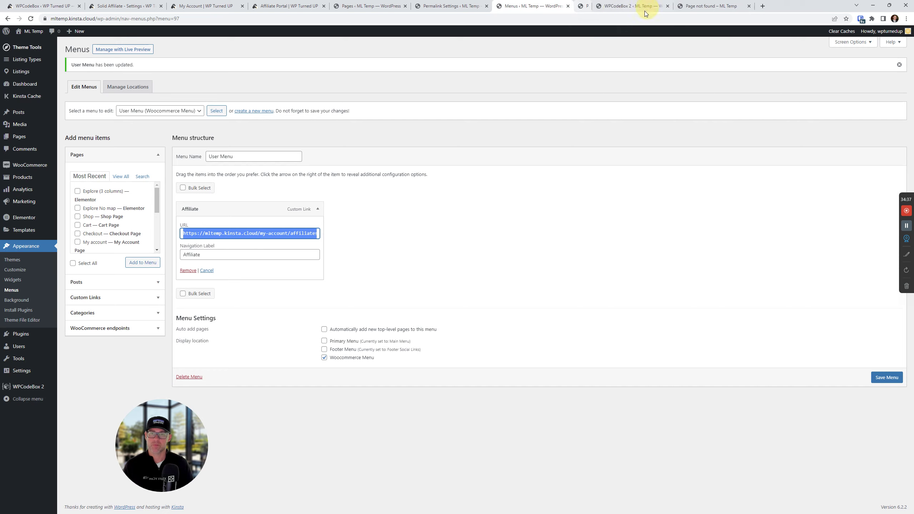
Select the full /my-account/affiliates/ URL and test-open it in a new tab again.
left_click(316, 234)
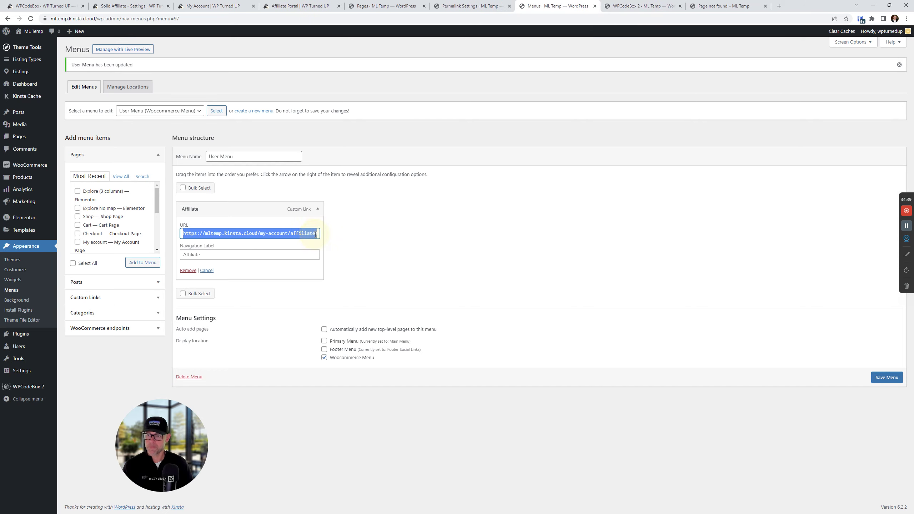
left_click(315, 235)
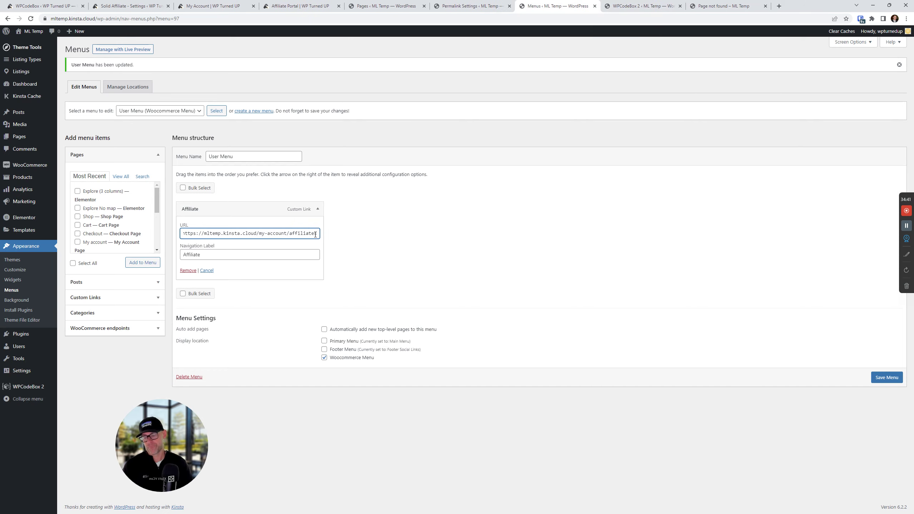
double_click(315, 235)
left_click(315, 234)
triple_click(315, 235)
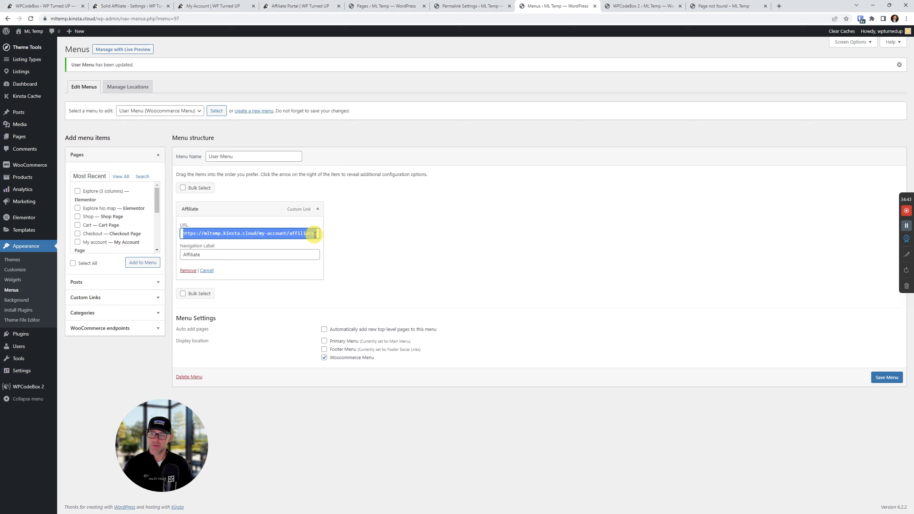
right_click(315, 234)
left_click(347, 297)
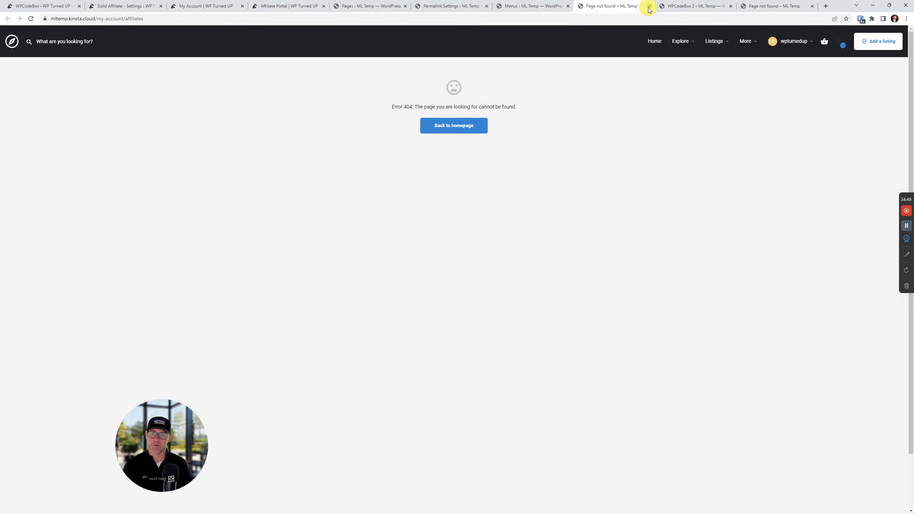
left_click(649, 6)
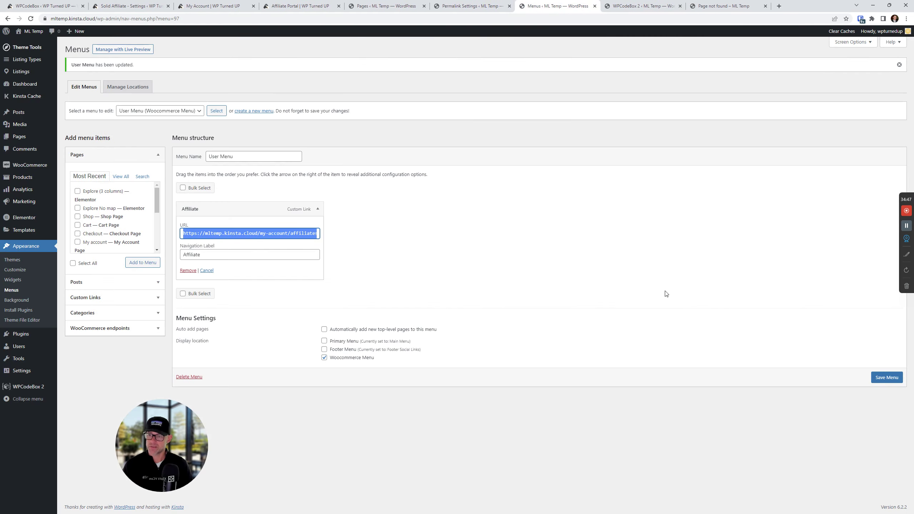
Save the User Menu, then expand and collapse the Affiliate item to verify its URL.
left_click(889, 379)
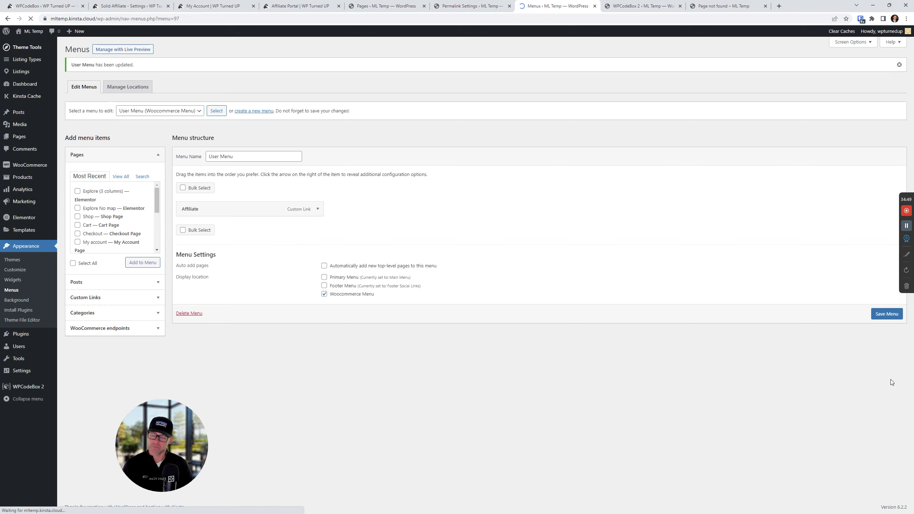
left_click(318, 210)
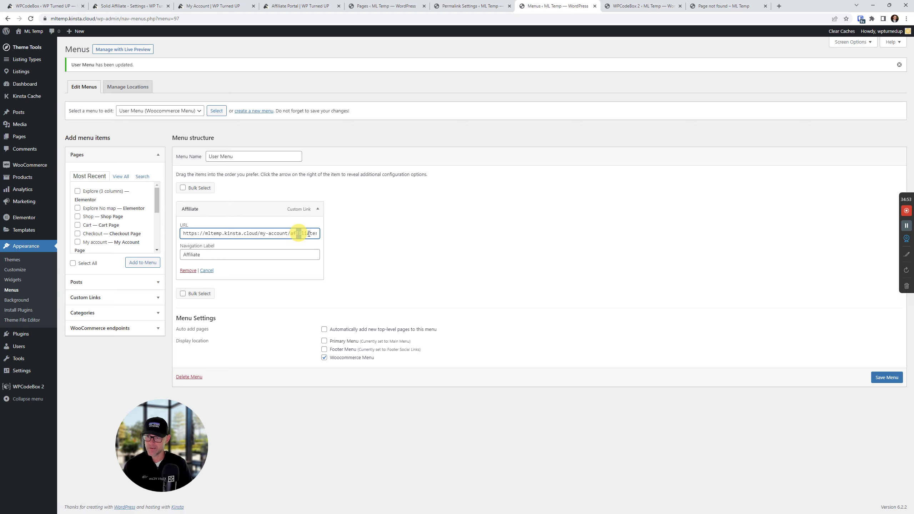
left_click_drag(302, 233, 445, 213)
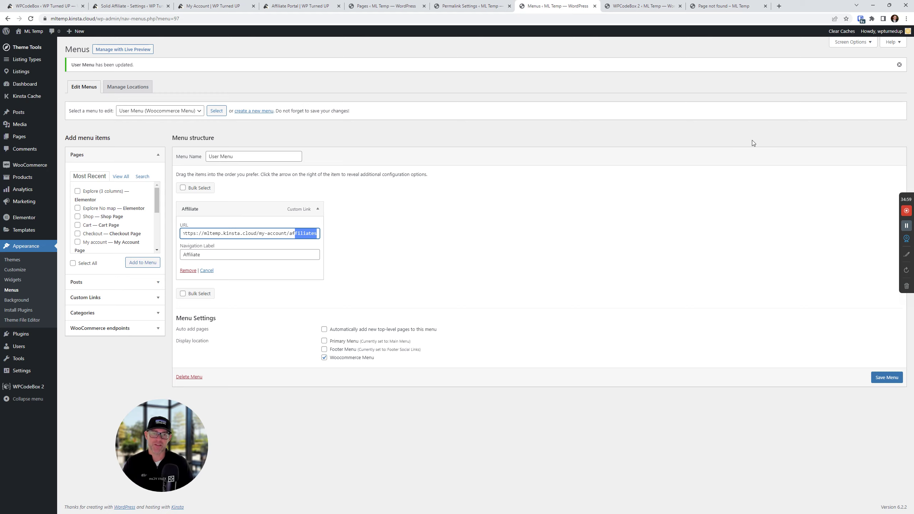
left_click(551, 133)
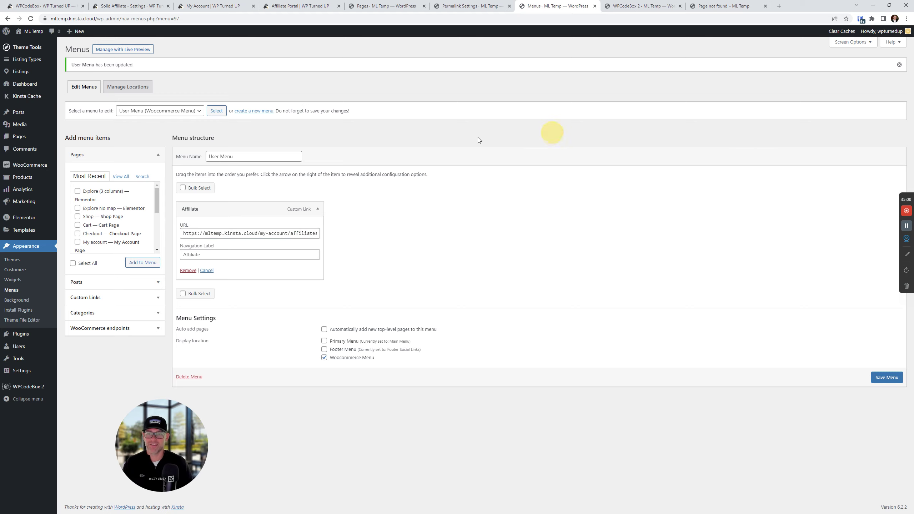
left_click(321, 209)
Return to the Page not found tab and view the Affiliate link in the account dropdown.
left_click(736, 6)
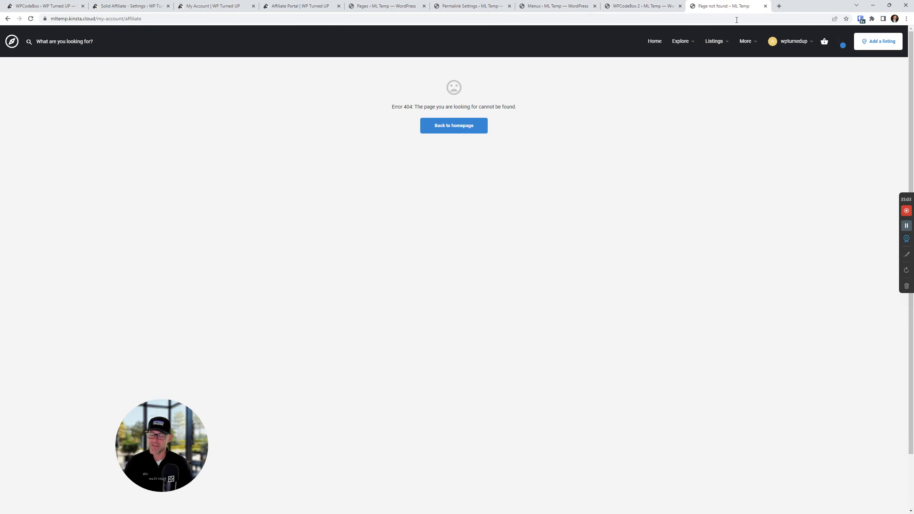
left_click(637, 6)
left_click(719, 5)
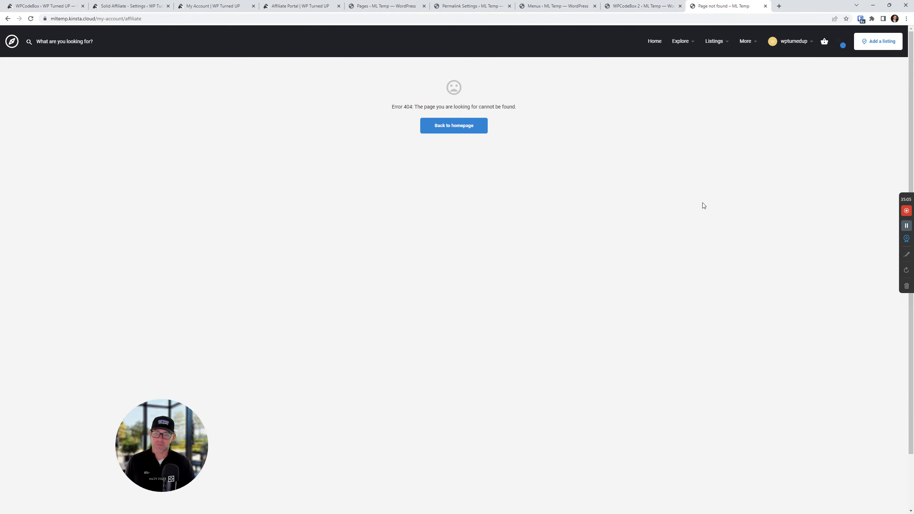
mouse_move(797, 42)
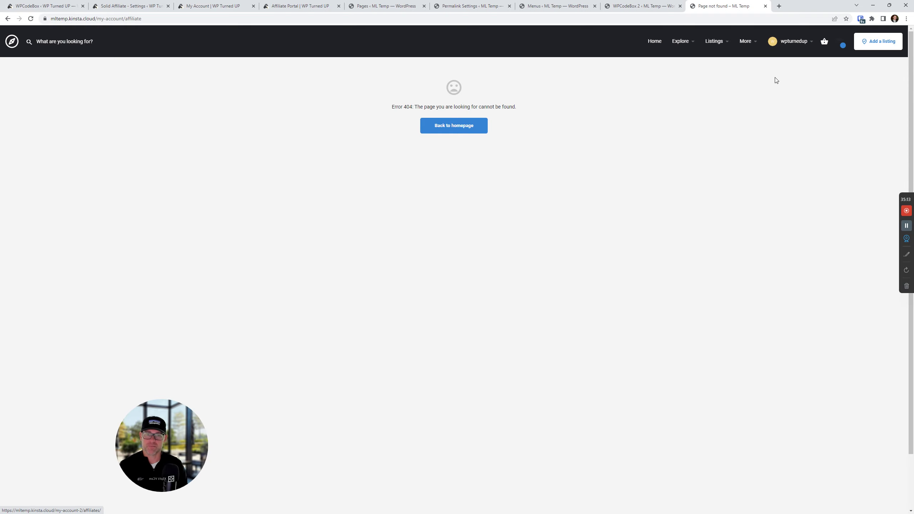
Upload solid_affiliate-1.5.1.zip through Plugins > Add New, install it and activate it.
left_click(465, 5)
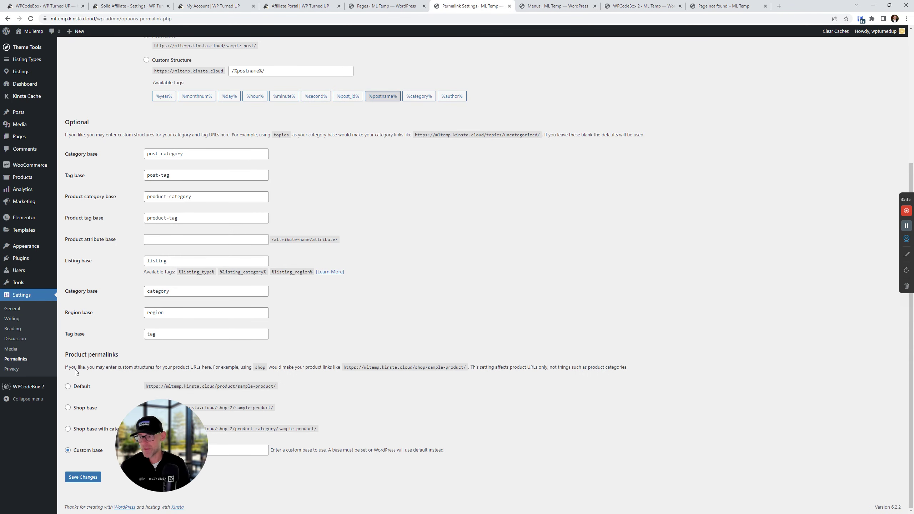
mouse_move(24, 262)
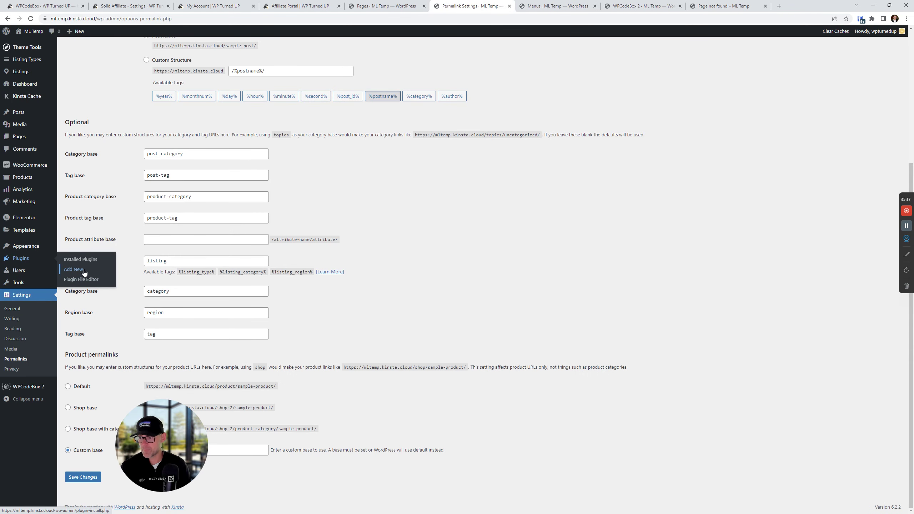
left_click(85, 273)
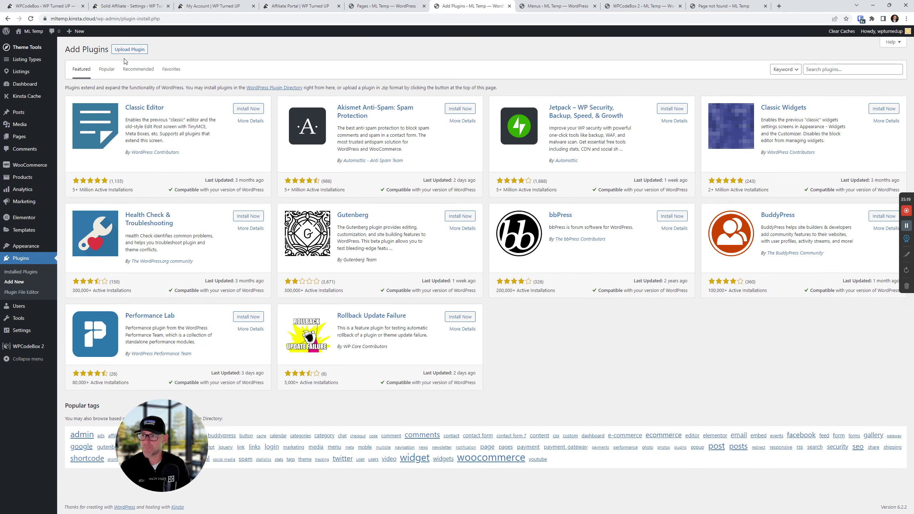
left_click(129, 49)
left_click(437, 114)
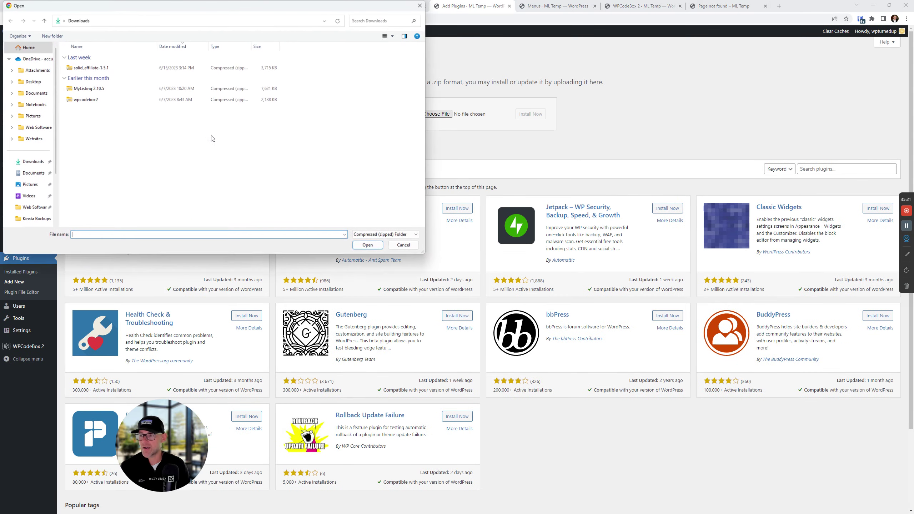
double_click(91, 68)
left_click(517, 115)
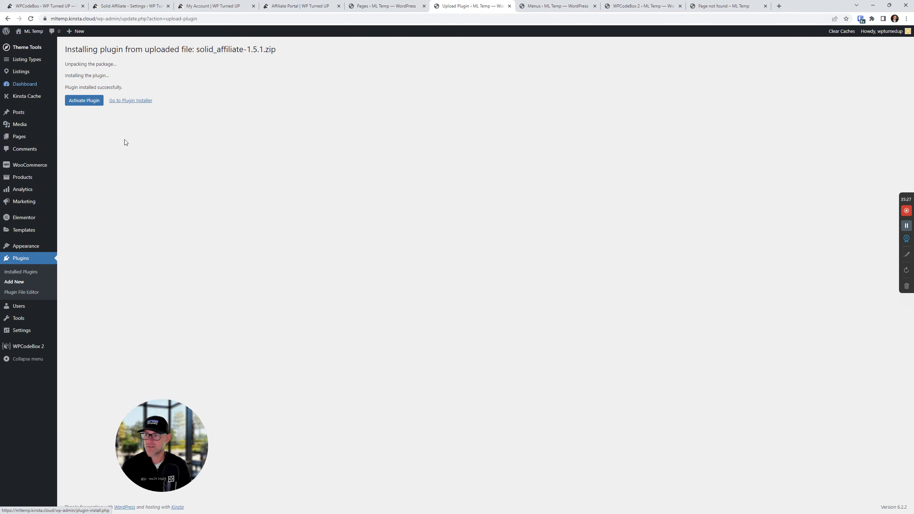
left_click(99, 105)
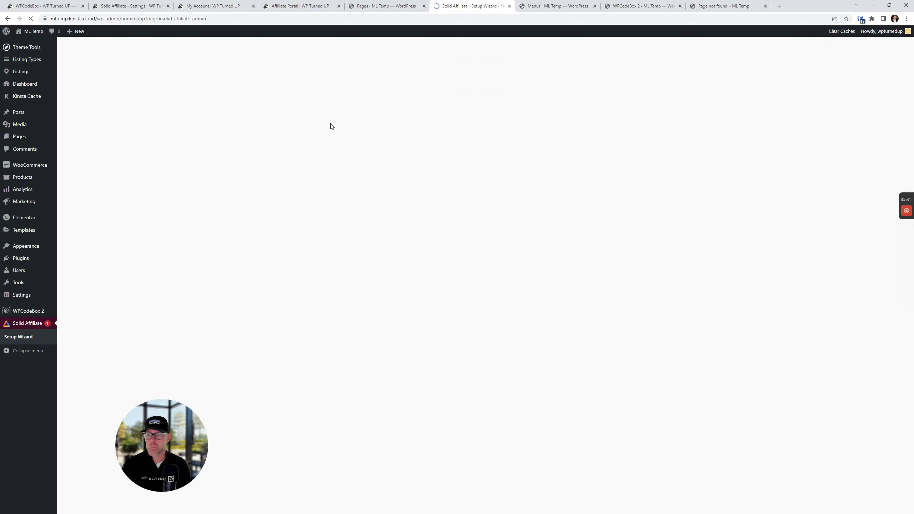
Start the setup wizard and set the default commission rate to 10%.
left_click(479, 195)
left_click(579, 196)
left_click(563, 175)
type("10")
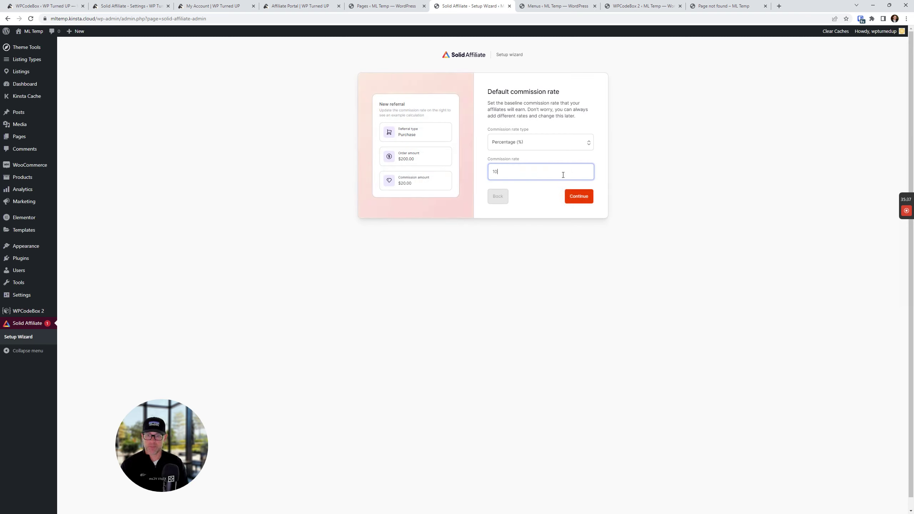
left_click(585, 198)
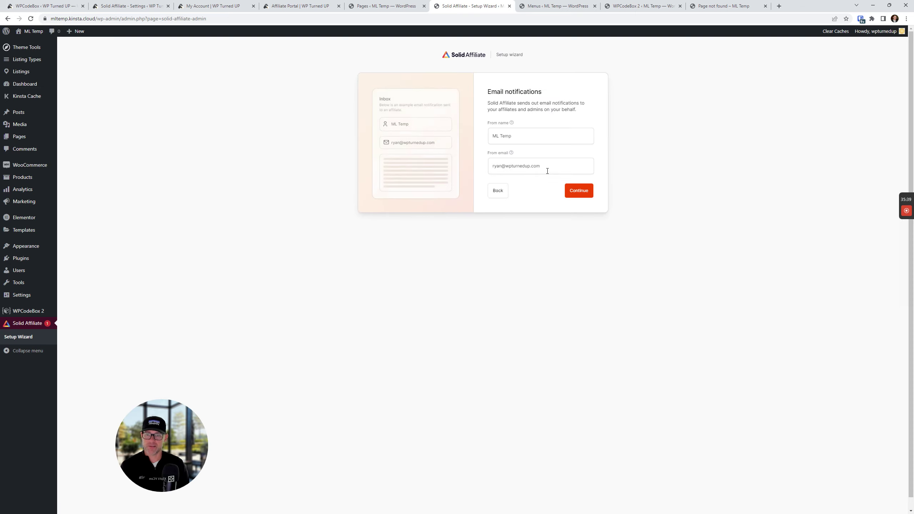
Keep the email sender details, set a 10% coupon discount, skip the license step and finish setup.
left_click(576, 191)
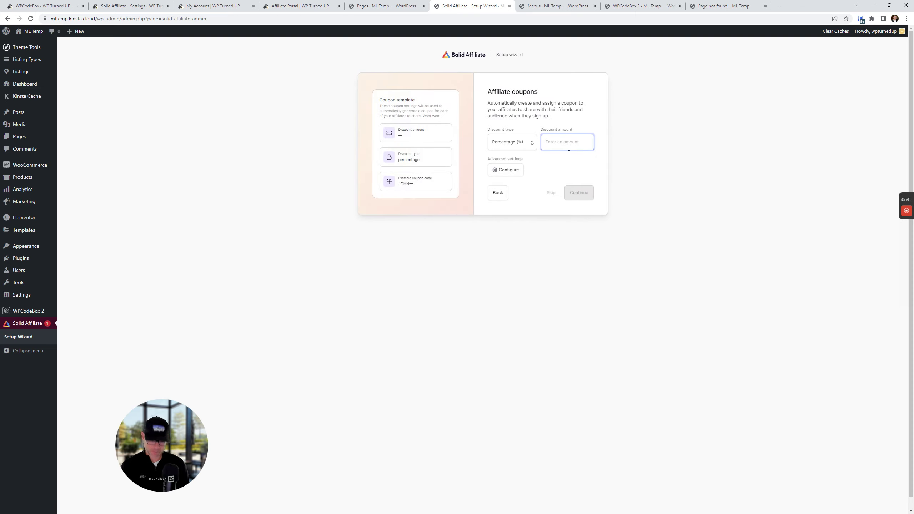
type("10")
left_click(592, 193)
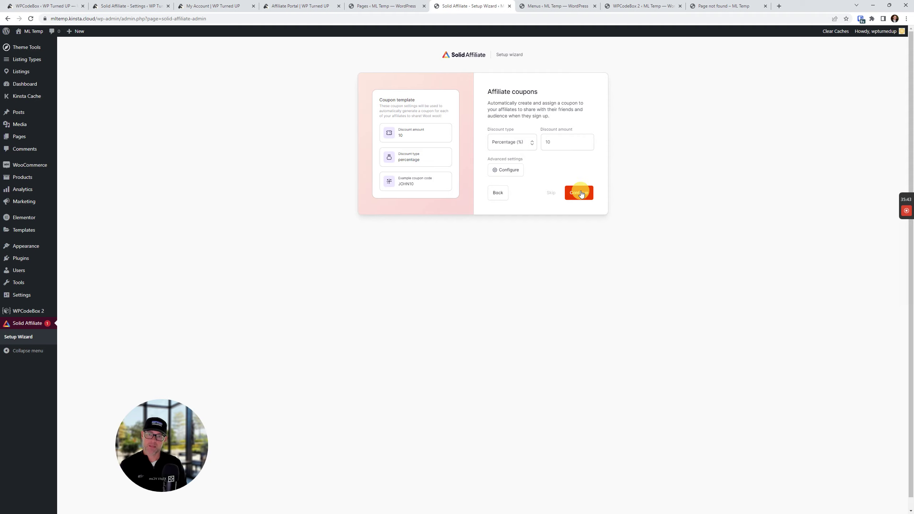
left_click(512, 217)
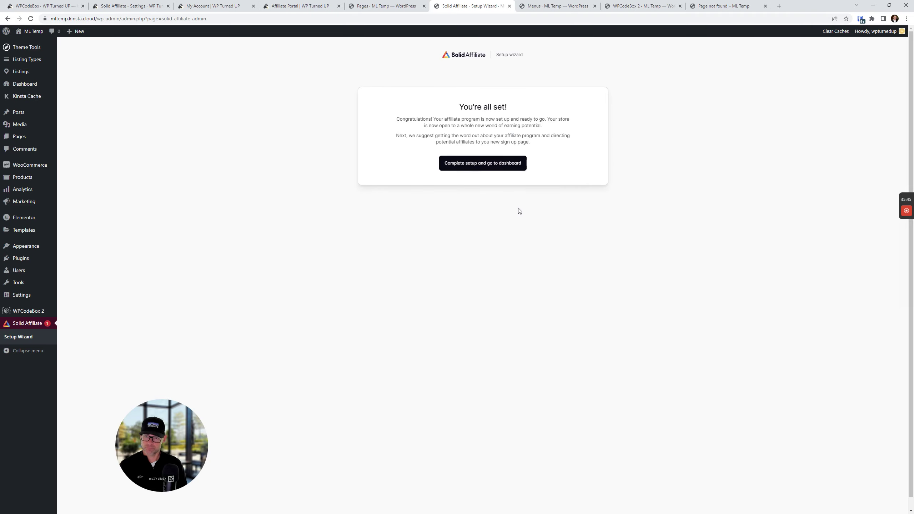
left_click(499, 164)
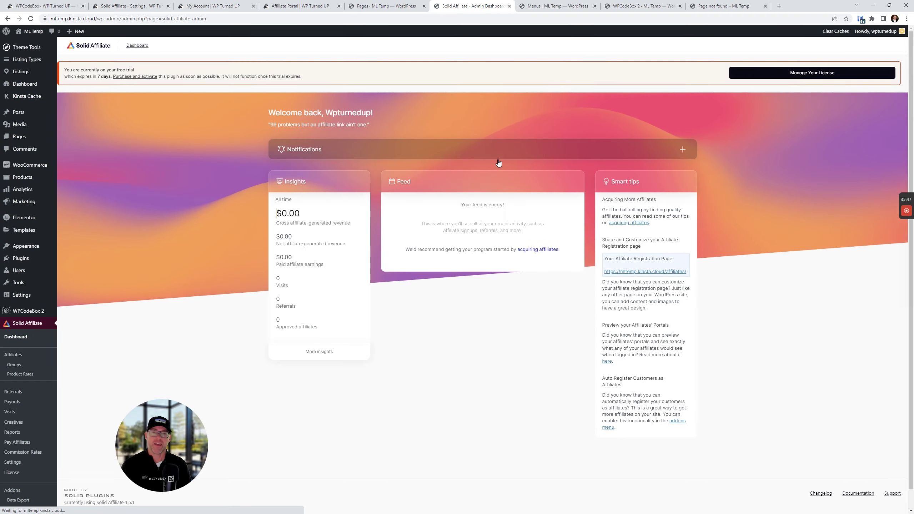
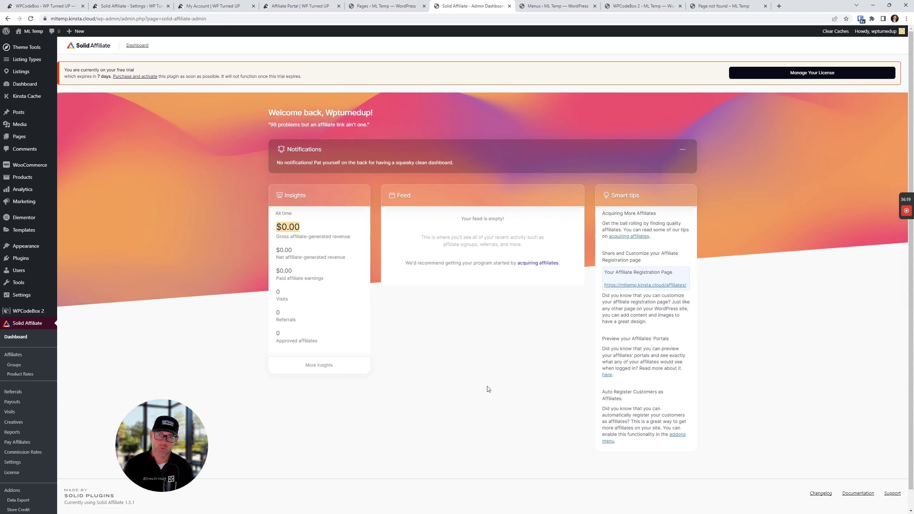
Switch to the 'Page not found' tab showing the my-account/affiliate Error 404 page.
left_click_drag(169, 436, 73, 439)
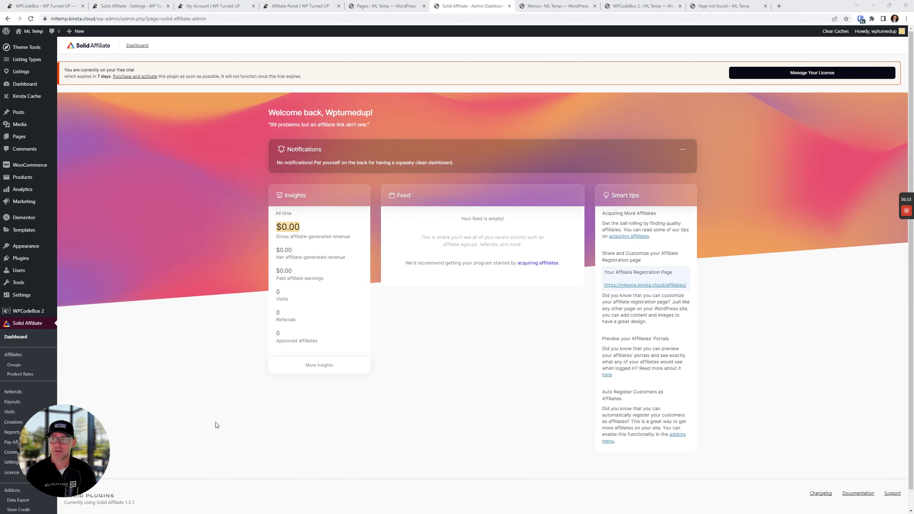
left_click(746, 4)
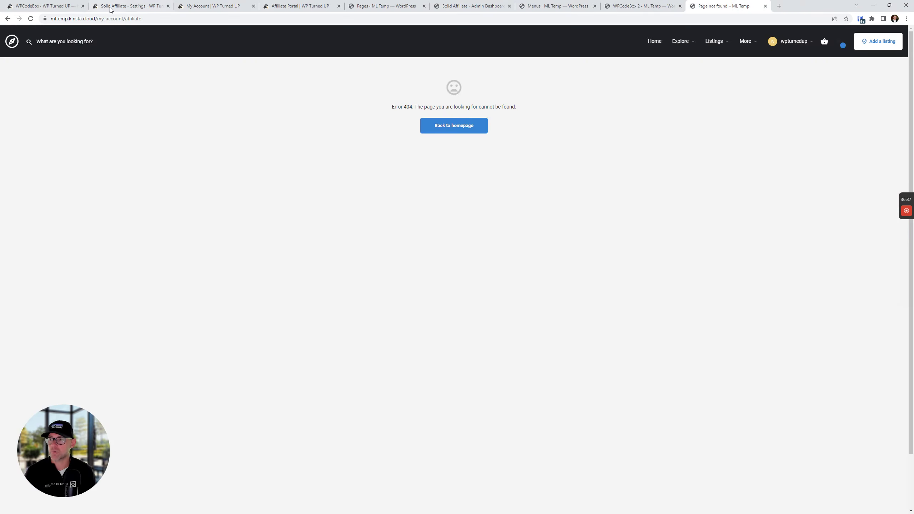
Load the /affiliates/ Register as Affiliate form, then switch to the My Account tab.
left_click(95, 20)
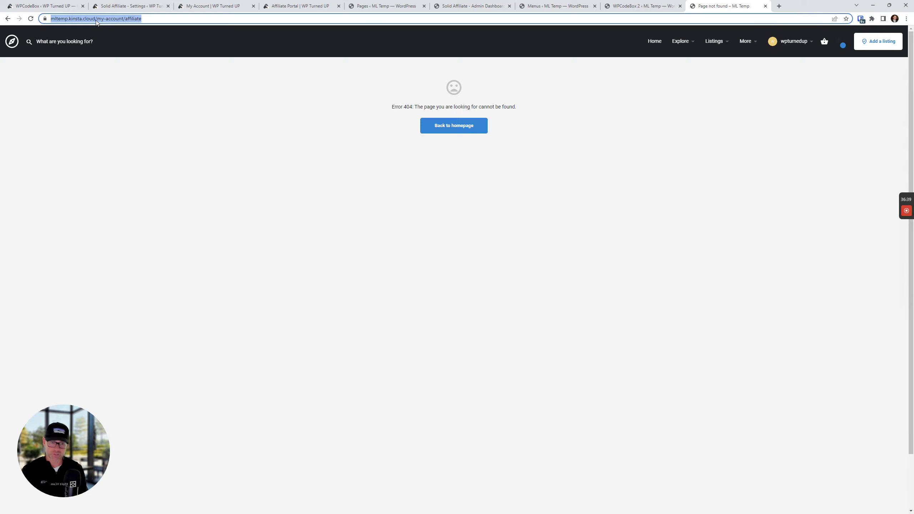
key("Return")
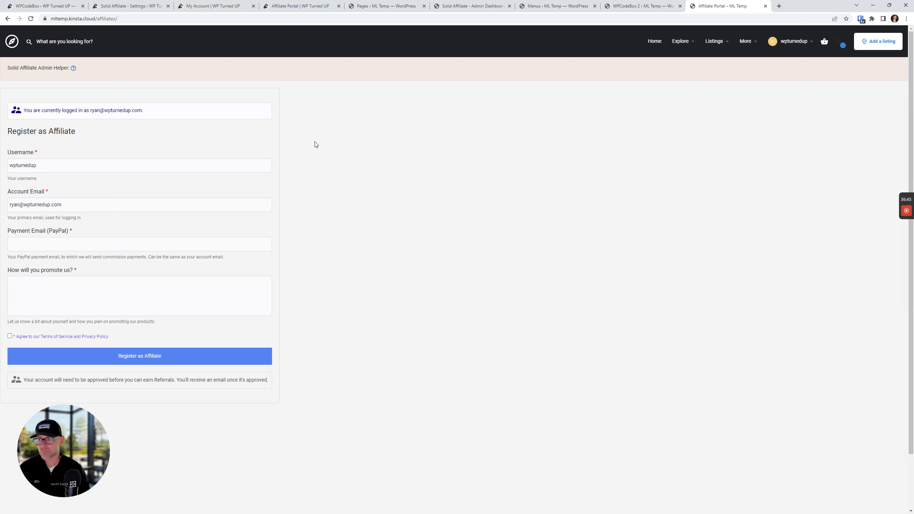
scroll(447, 247, "down", 1)
scroll(450, 259, "up", 1)
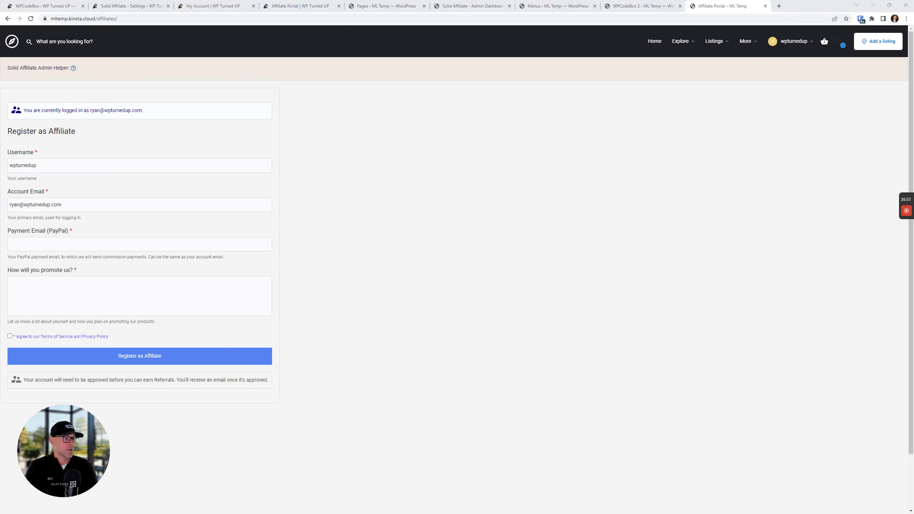
left_click(216, 6)
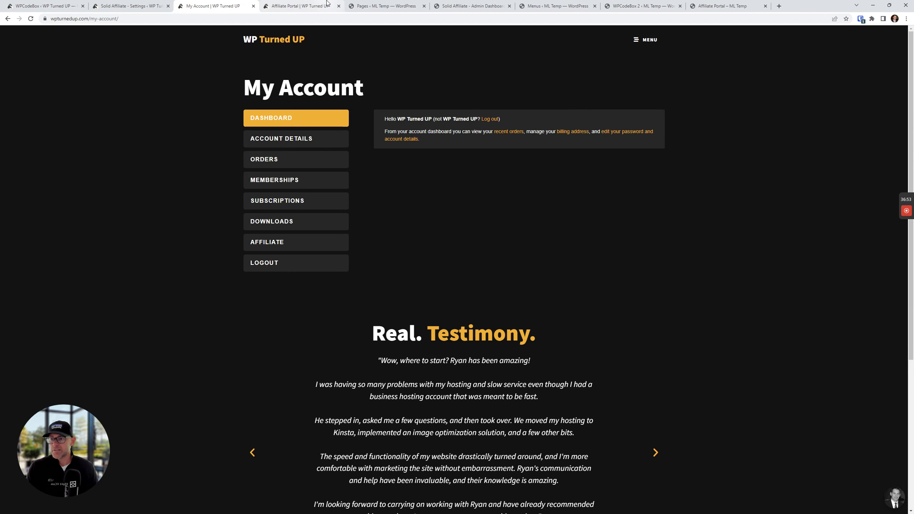
Close the ML Temp pages list, Solid Affiliate dashboard and WPCodeBox 2 tabs.
left_click(322, 5)
left_click(375, 5)
left_click(115, 5)
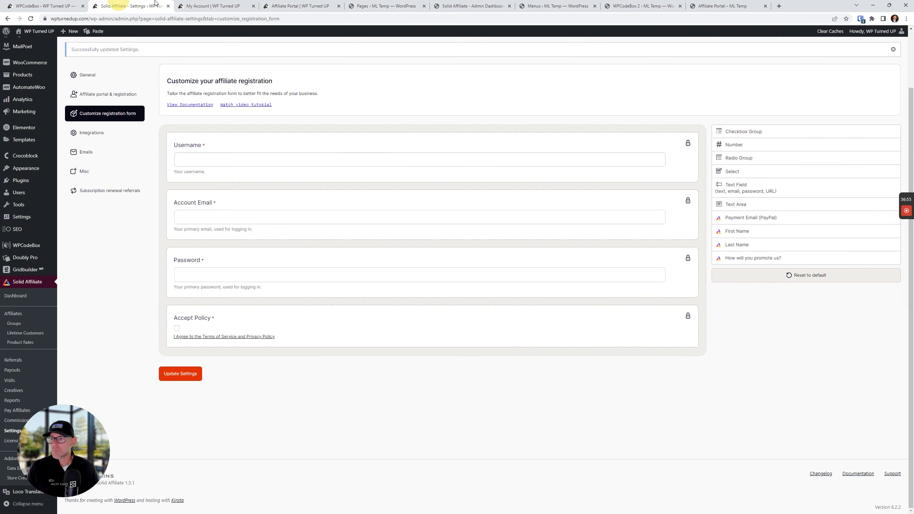
left_click(362, 4)
left_click(425, 6)
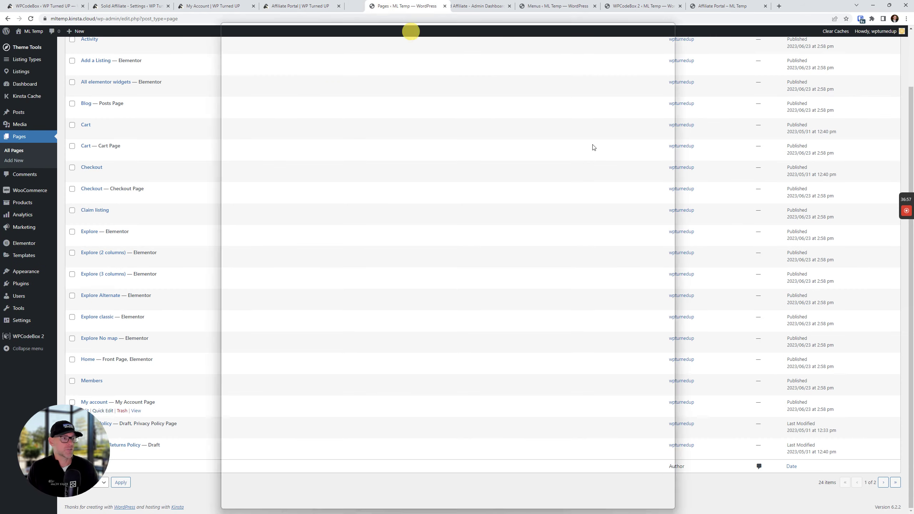
left_click(425, 6)
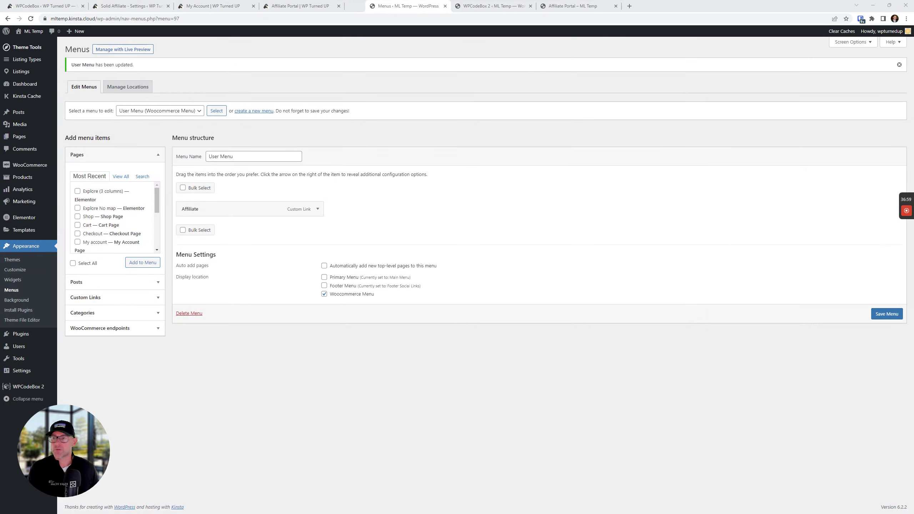
left_click(468, 6)
left_click(510, 6)
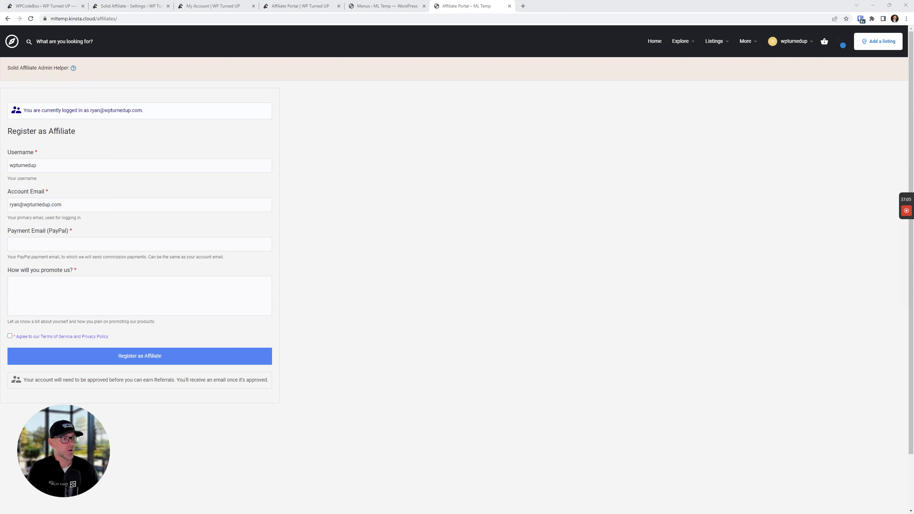
Close the affiliate portal, menus editor and My Account tabs, then open Integrations settings.
left_click(509, 5)
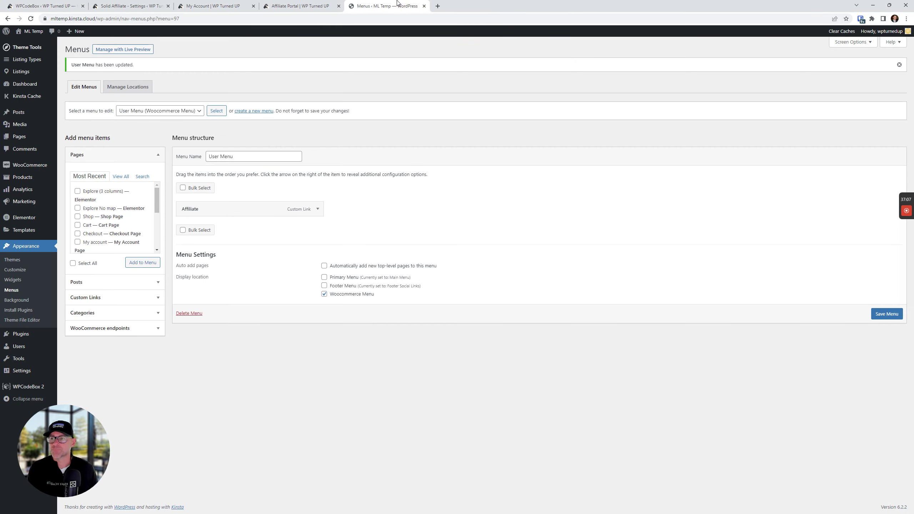
left_click(425, 6)
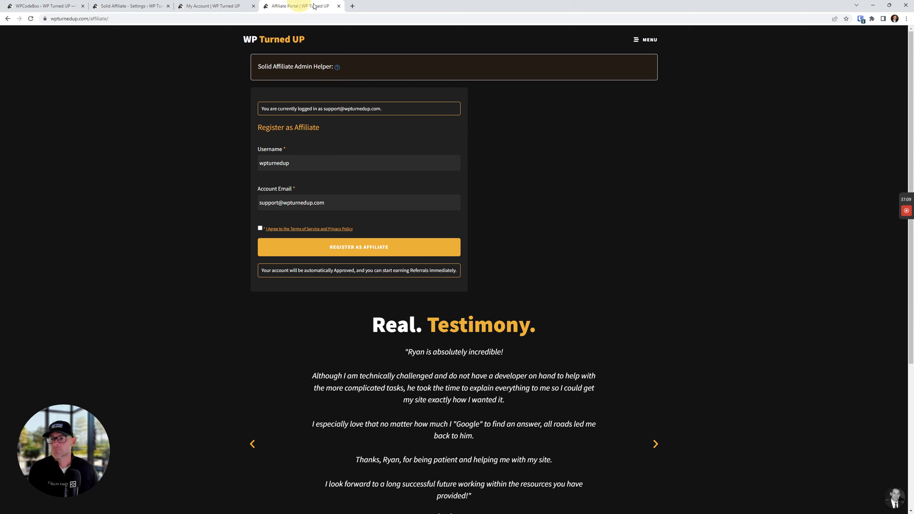
left_click(338, 7)
left_click(339, 7)
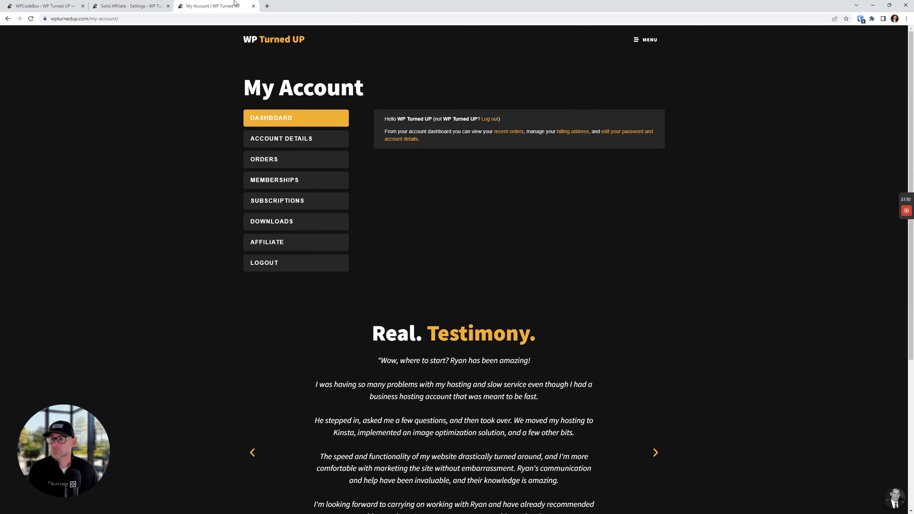
left_click(254, 6)
scroll(138, 85, "up", 3)
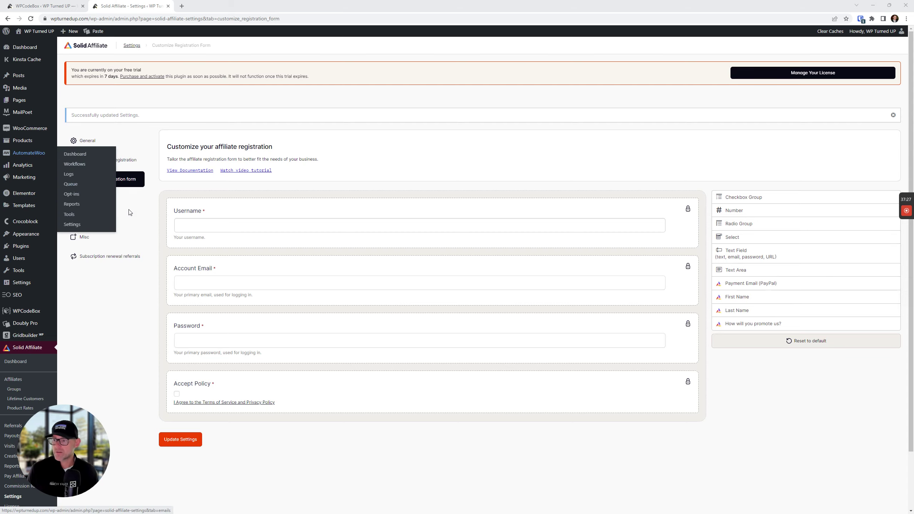
left_click(100, 204)
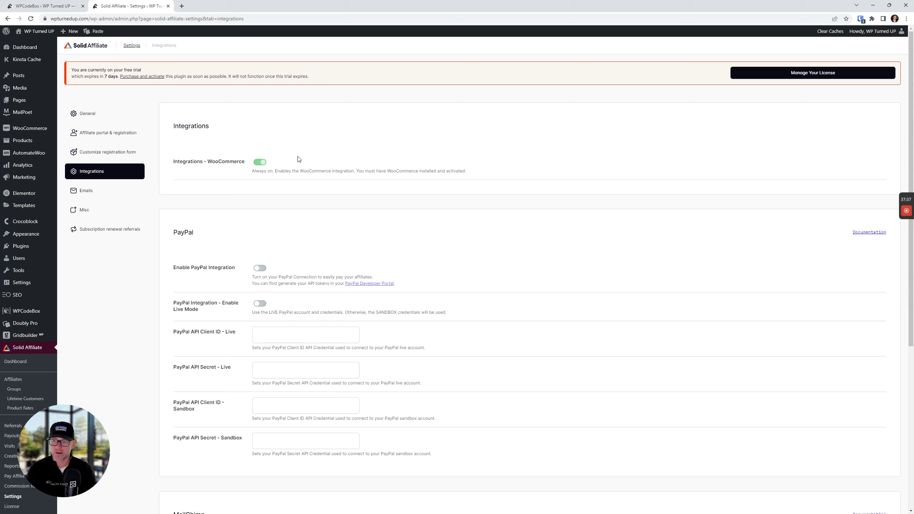
left_click(262, 161)
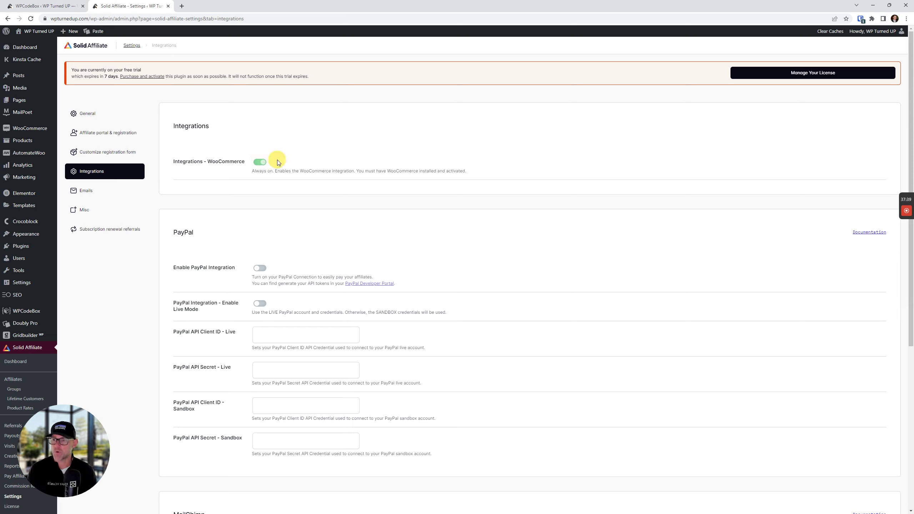
scroll(340, 196, "down", 2)
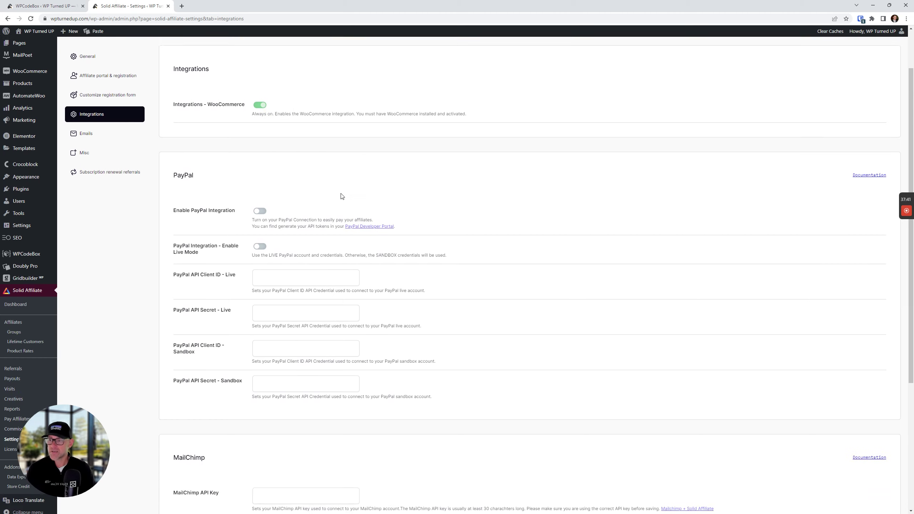
scroll(198, 182, "up", 1)
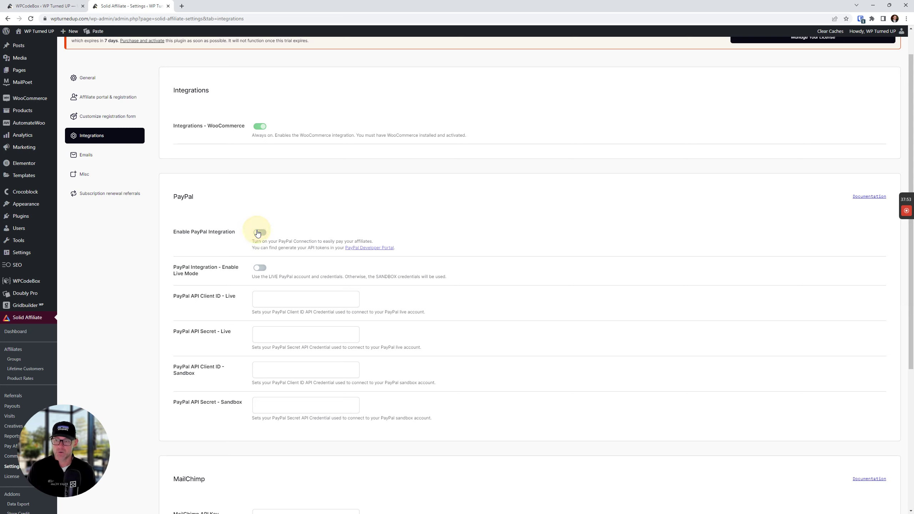
scroll(317, 277, "down", 3)
scroll(321, 276, "down", 3)
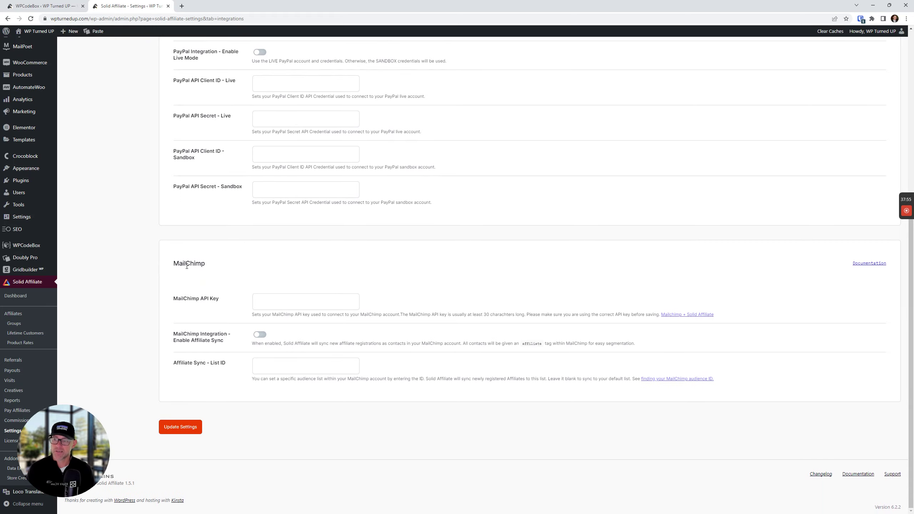
double_click(191, 266)
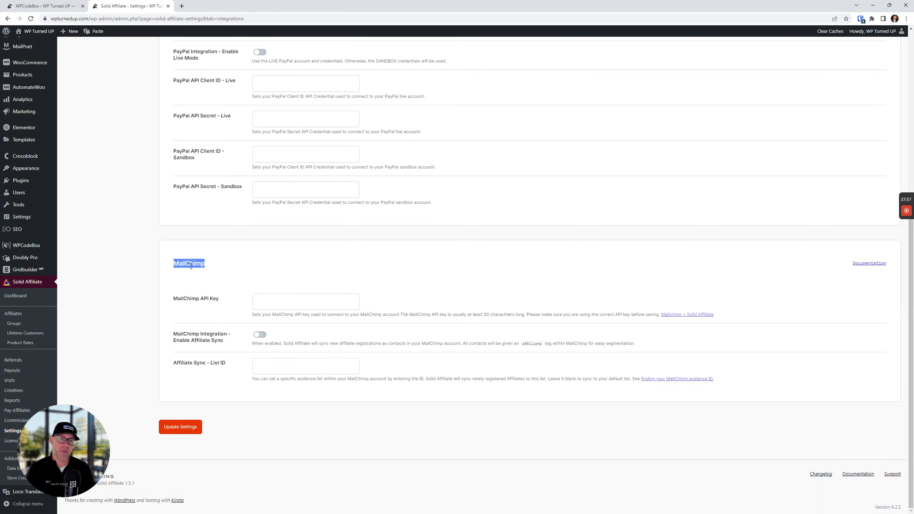
left_click(228, 265)
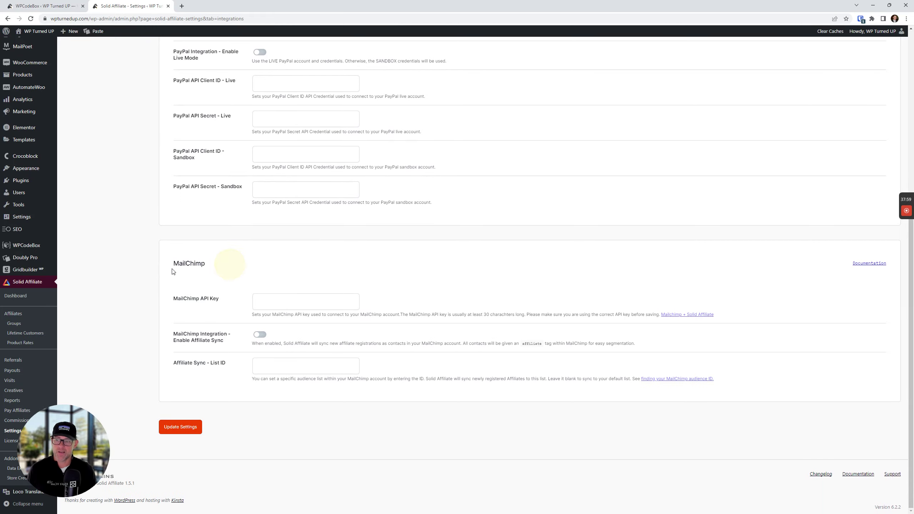
double_click(179, 267)
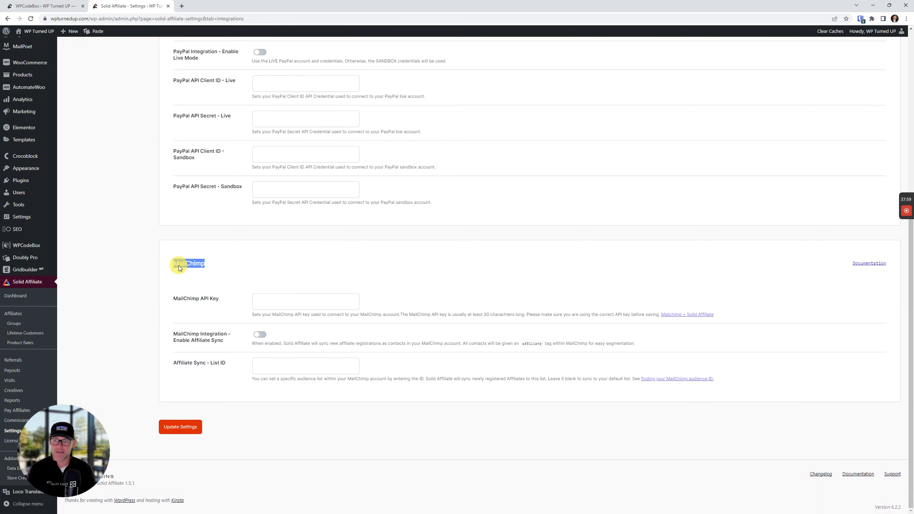
left_click(223, 265)
double_click(200, 264)
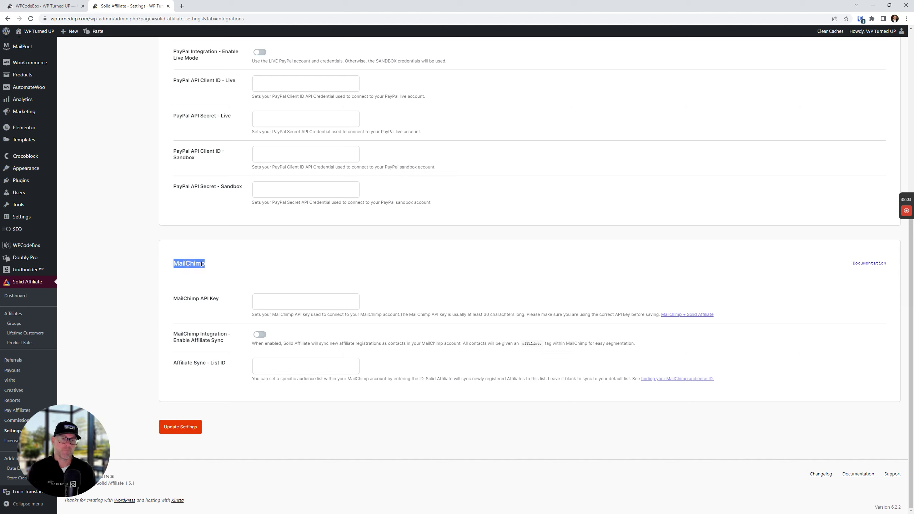
left_click(204, 262)
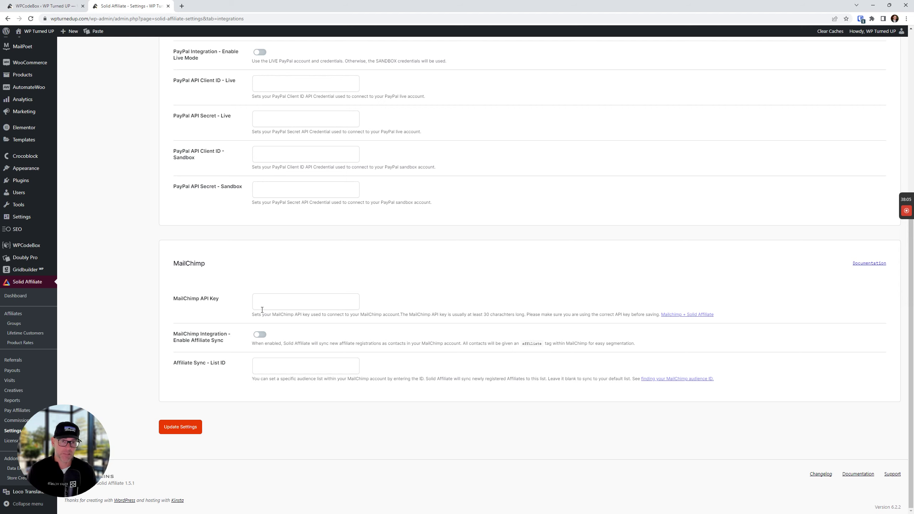
scroll(210, 291, "up", 5)
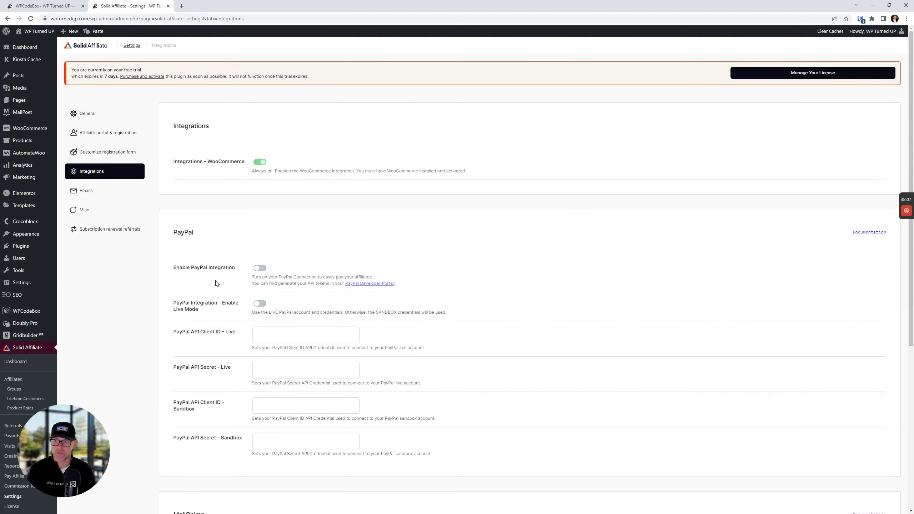
left_click(90, 190)
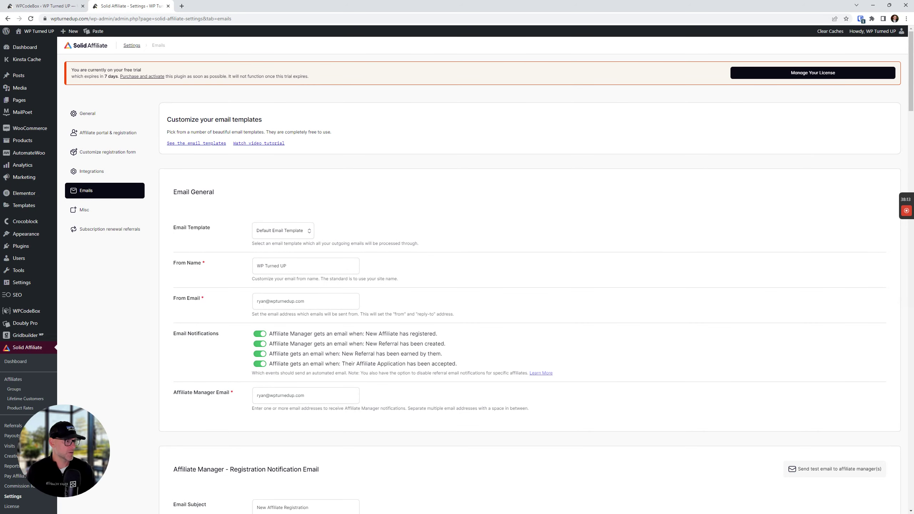
Switch off the new-affiliate and new-referral Affiliate Manager email notifications.
scroll(275, 159, "down", 3)
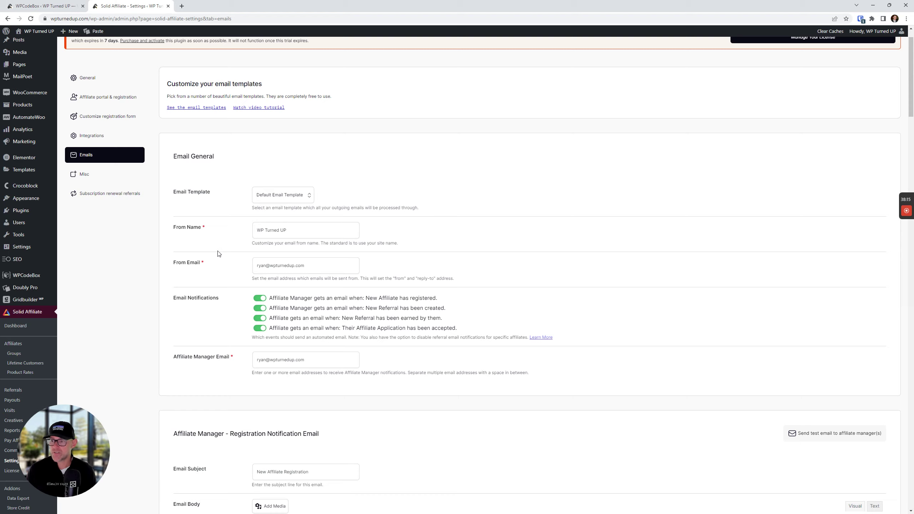
left_click(260, 226)
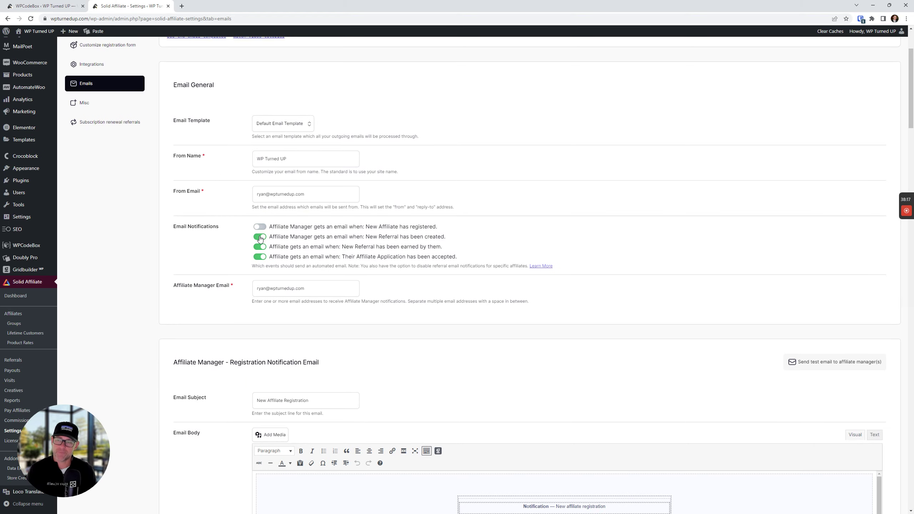
left_click(259, 236)
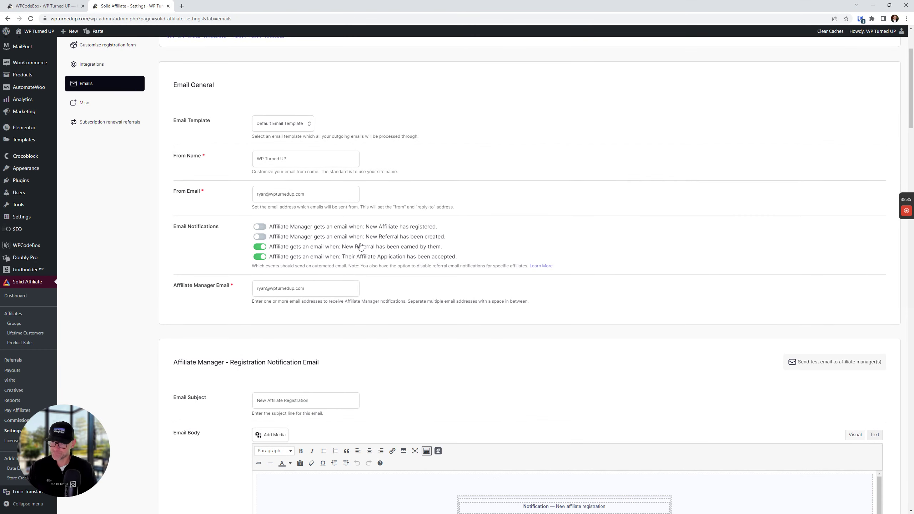
scroll(360, 247, "down", 5)
mouse_move(907, 216)
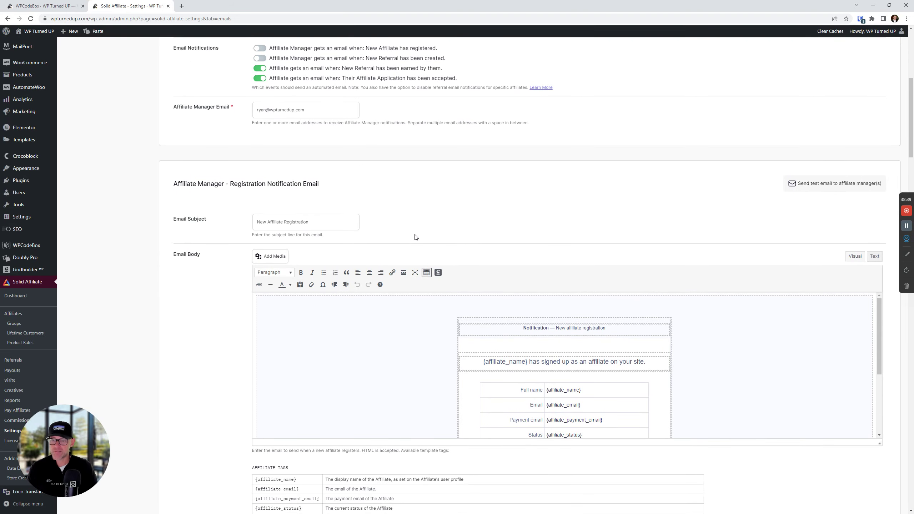
Select the whole Email Subject text of the registration notification email.
scroll(362, 197, "up", 3)
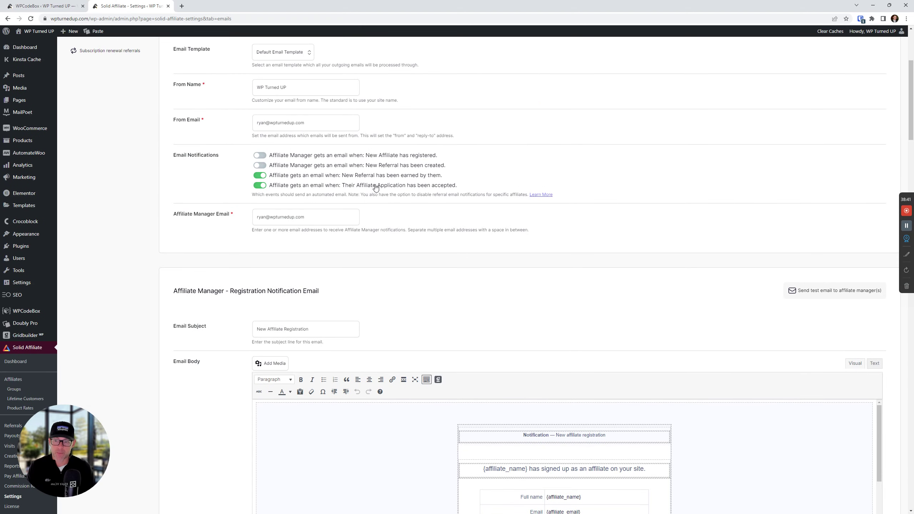
scroll(377, 188, "down", 2)
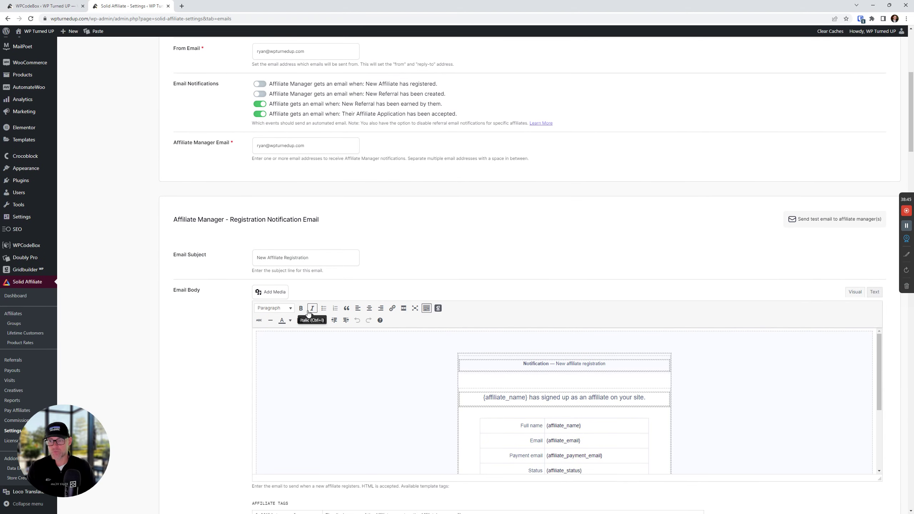
left_click(305, 257)
double_click(326, 257)
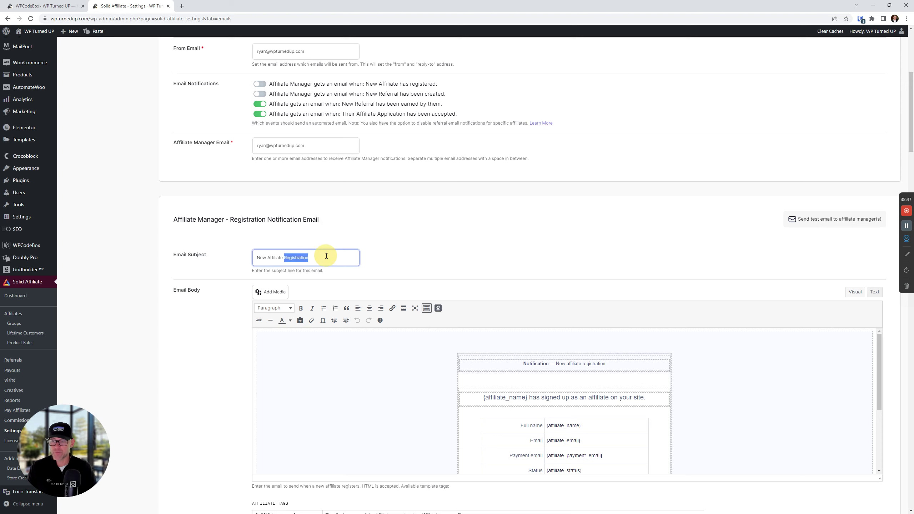
left_click_drag(326, 256, 262, 257)
scroll(428, 228, "down", 3)
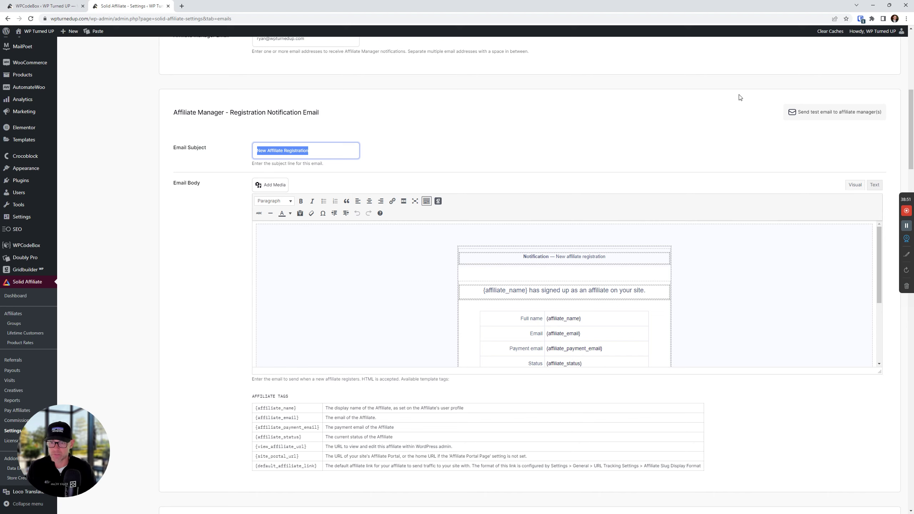
scroll(856, 278, "up", 1)
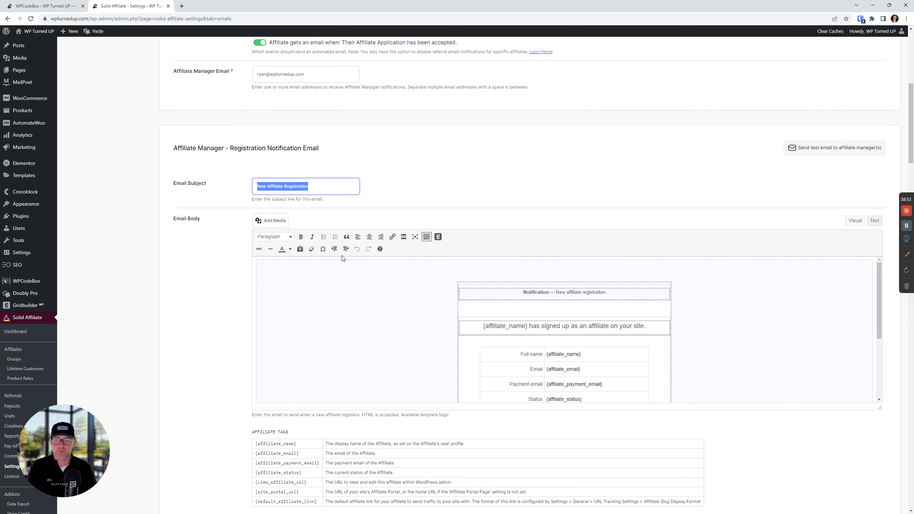
scroll(366, 301, "down", 5)
scroll(369, 302, "down", 2)
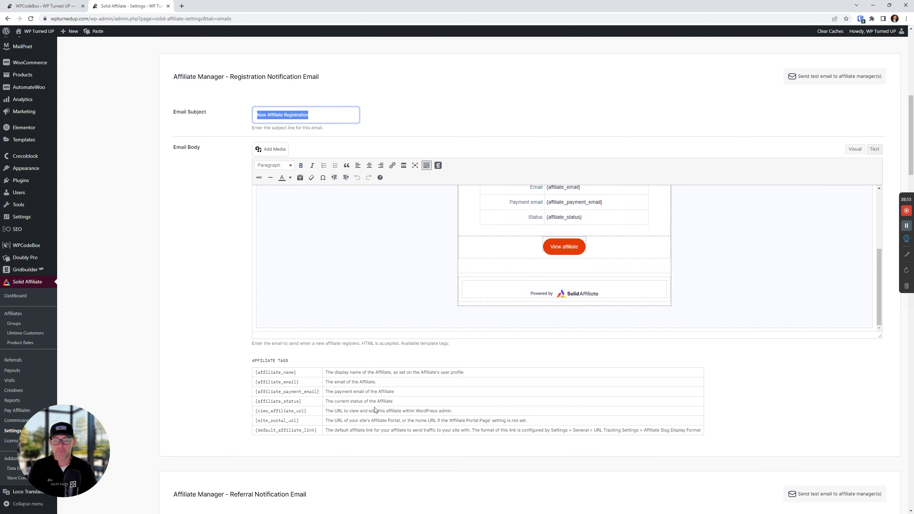
scroll(380, 406, "up", 2)
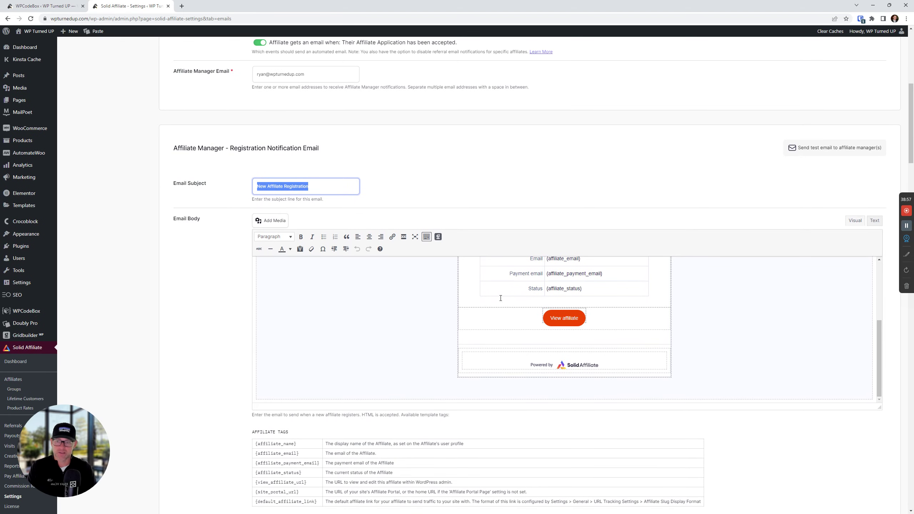
scroll(424, 209, "up", 2)
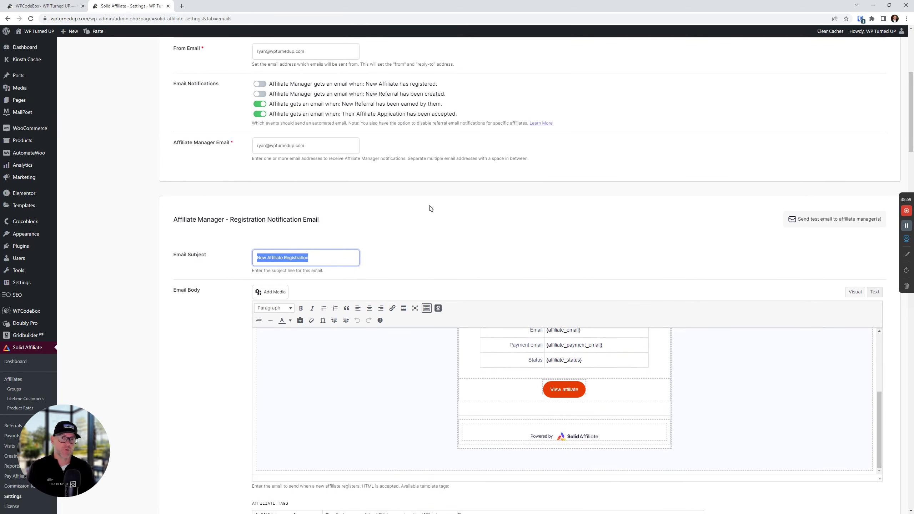
Drag the MyListing Club settings tab into this window and scroll its branded Registration email.
key("alt+Tab")
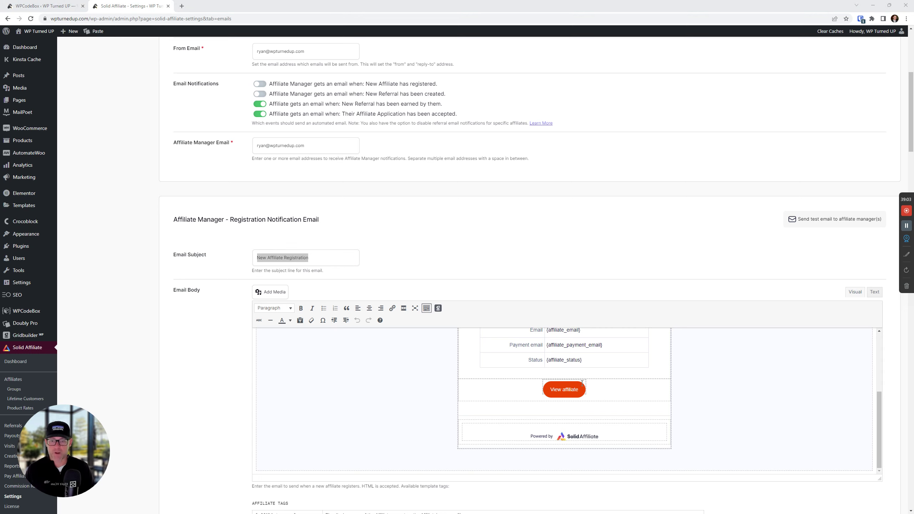
scroll(582, 383, "up", 3)
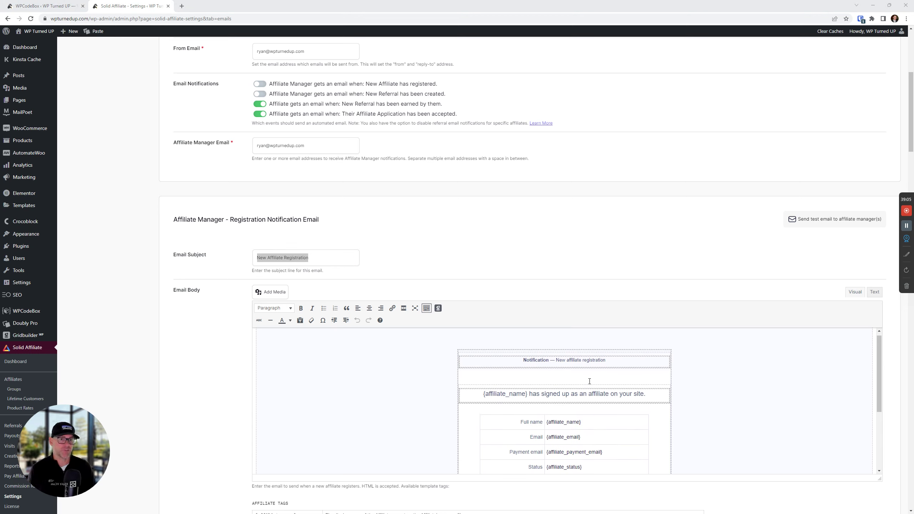
scroll(393, 381, "down", 2)
scroll(396, 374, "up", 3)
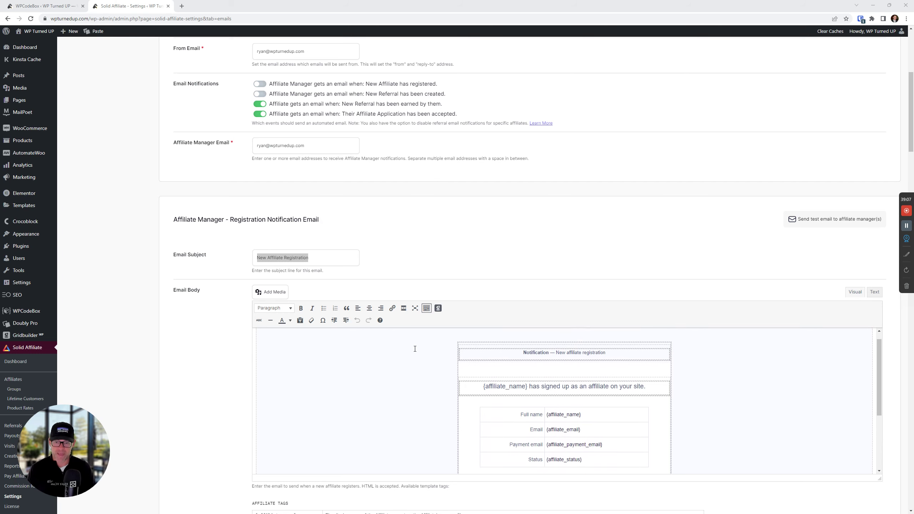
scroll(516, 247, "down", 1)
scroll(517, 247, "down", 1)
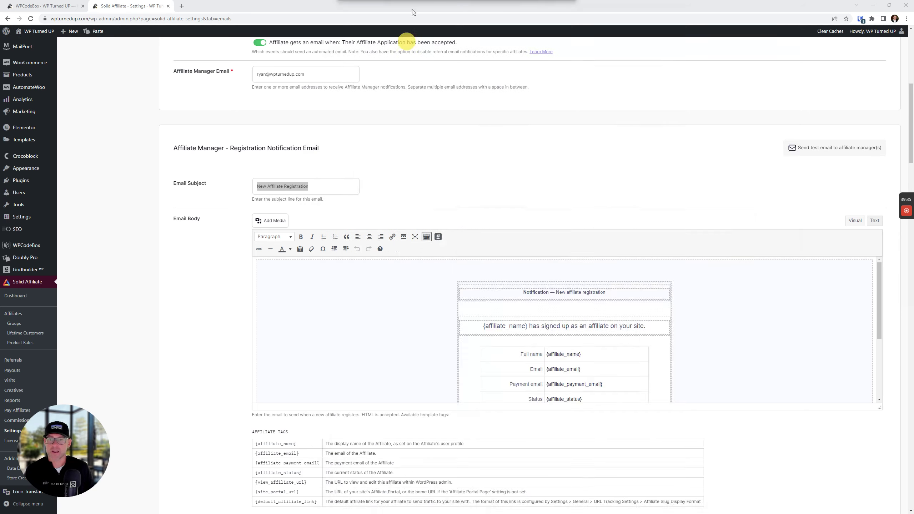
left_click_drag(408, 39, 418, 13)
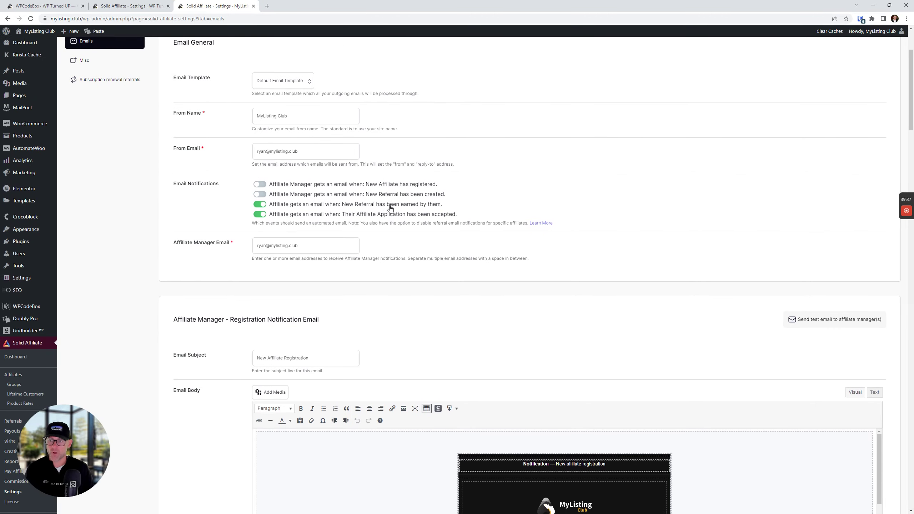
scroll(391, 205, "down", 8)
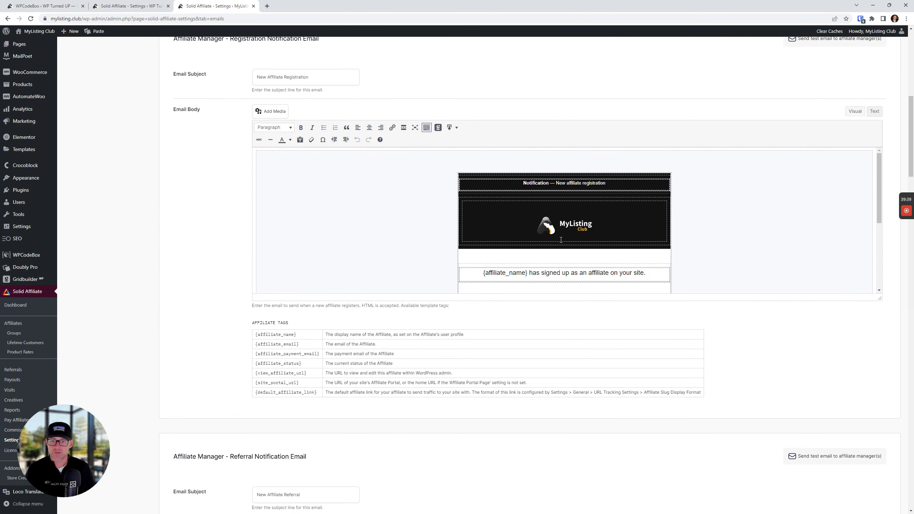
scroll(585, 230, "down", 5)
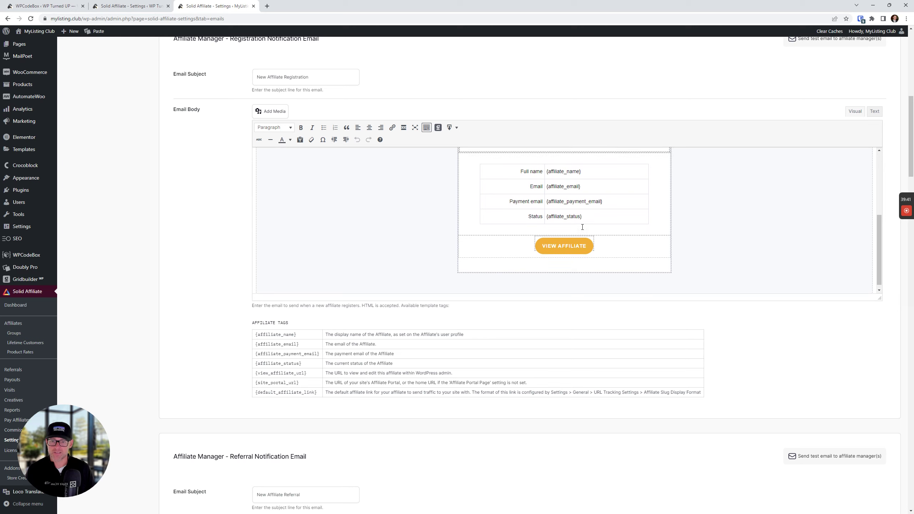
scroll(583, 225, "up", 5)
Return to the WP Turned UP settings tab and close the MyListing Club settings tab.
scroll(581, 202, "down", 5)
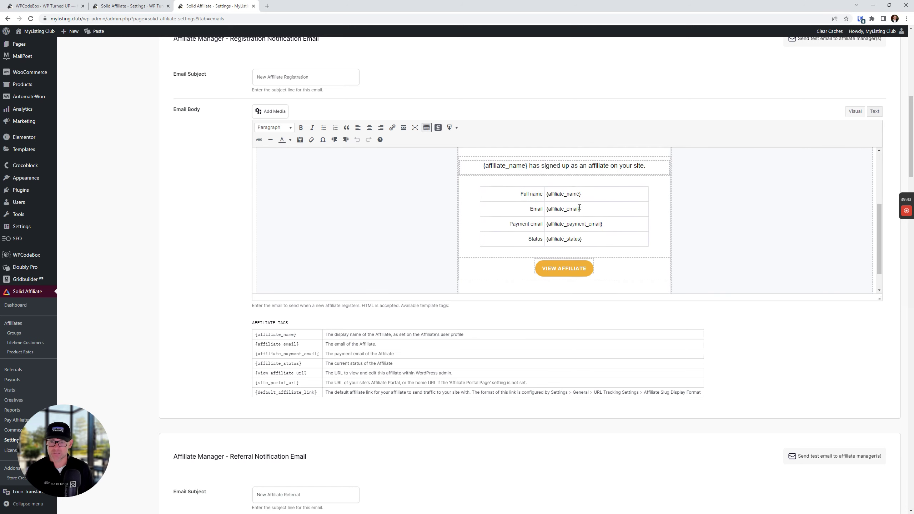
scroll(581, 202, "up", 5)
left_click(145, 5)
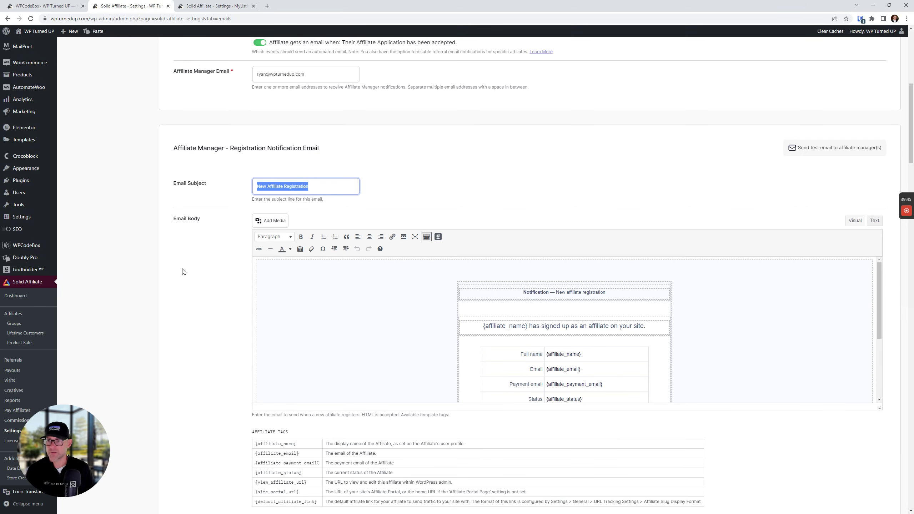
scroll(149, 268, "down", 3)
scroll(559, 208, "down", 2)
scroll(559, 208, "down", 2)
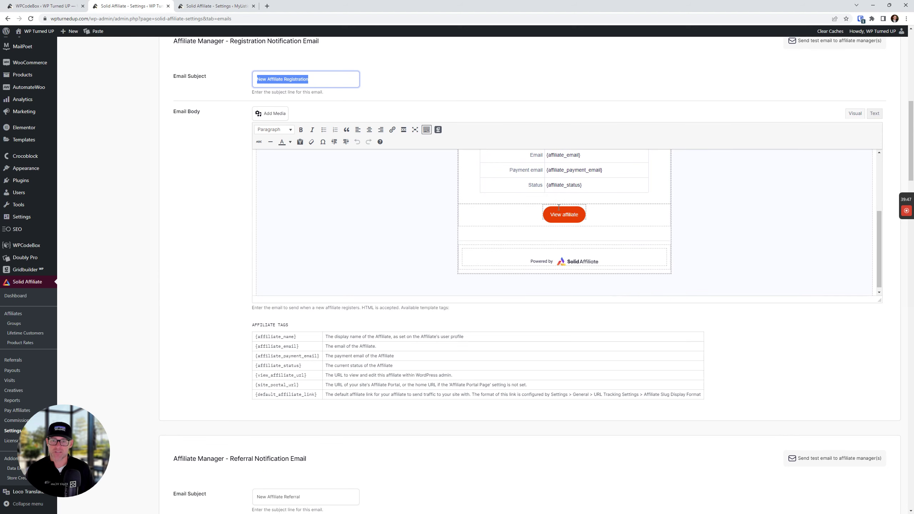
scroll(558, 208, "up", 4)
scroll(532, 209, "down", 2)
scroll(533, 209, "up", 2)
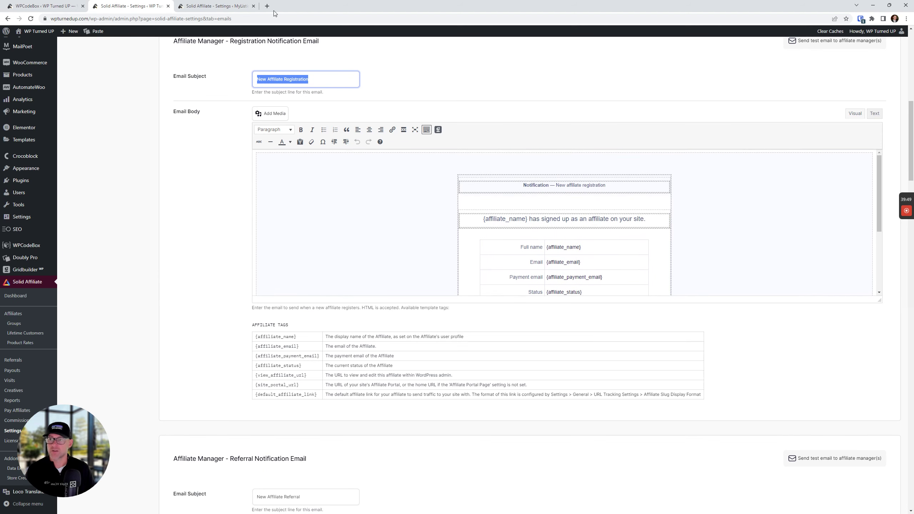
left_click(253, 5)
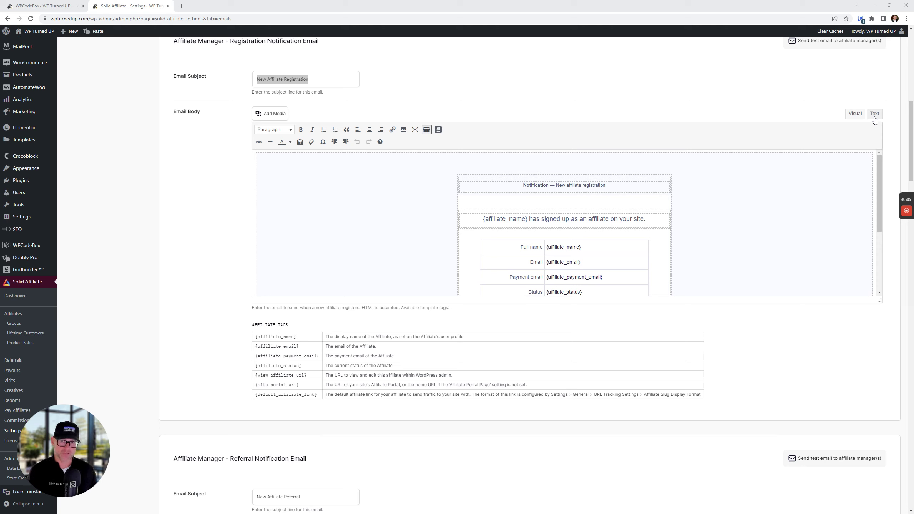
Switch the registration email body editor to the Text tab's raw HTML.
scroll(351, 196, "down", 15)
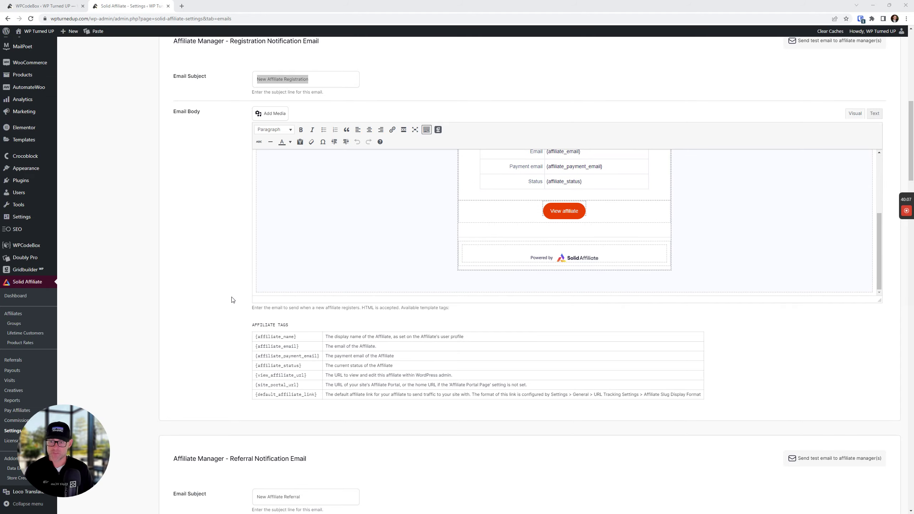
scroll(249, 310, "up", 15)
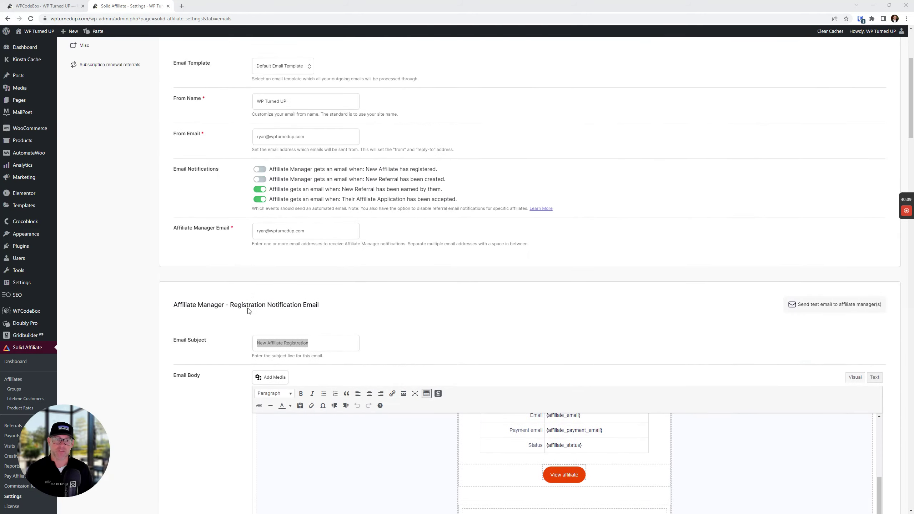
scroll(699, 332, "down", 5)
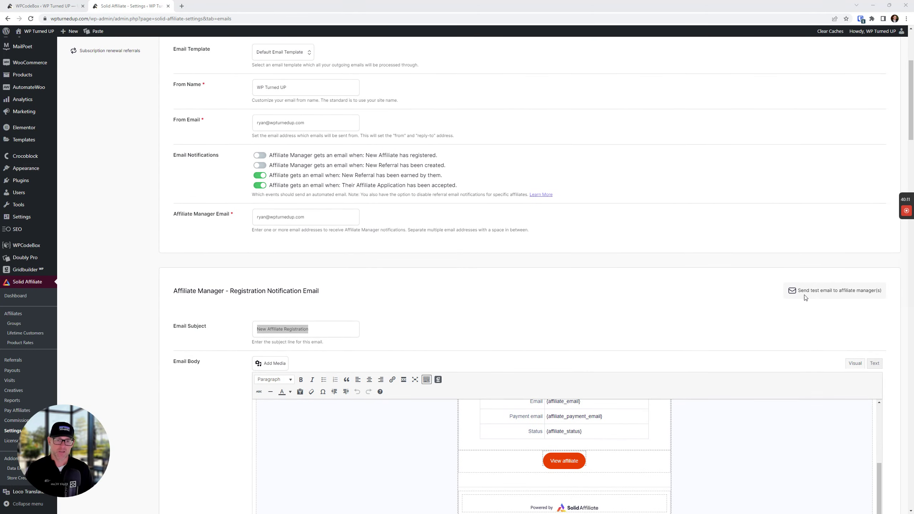
scroll(802, 326, "down", 4)
left_click(874, 220)
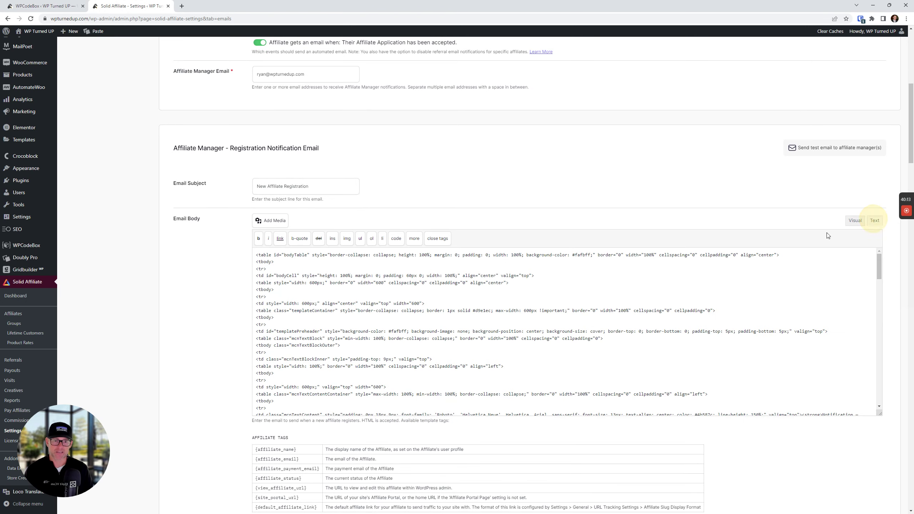
Replace the email body HTML with the pasted branded template and check it in Visual.
scroll(595, 118, "down", 2)
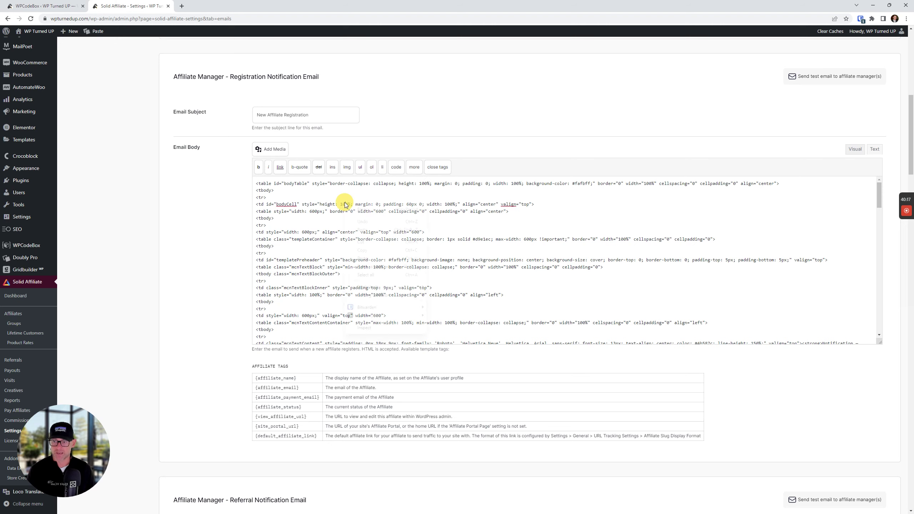
right_click(346, 202)
left_click(372, 276)
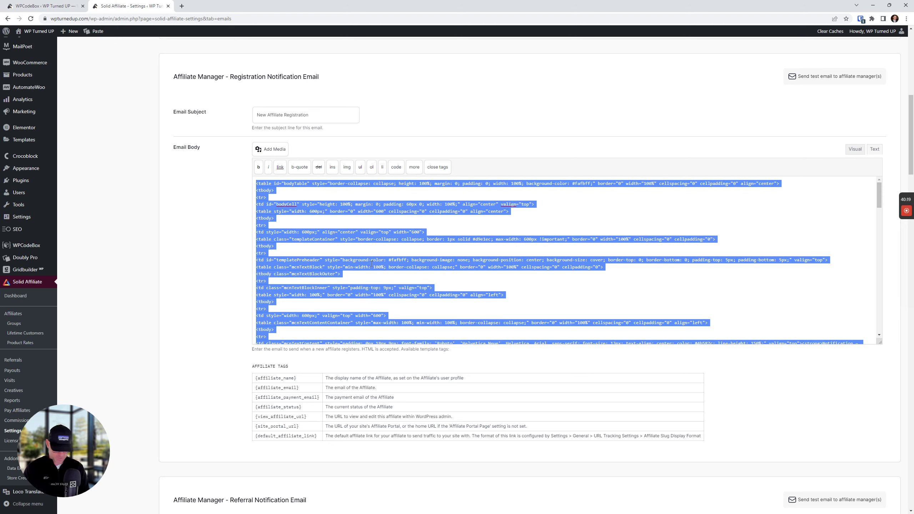
key("BackSpace")
key("ctrl+v")
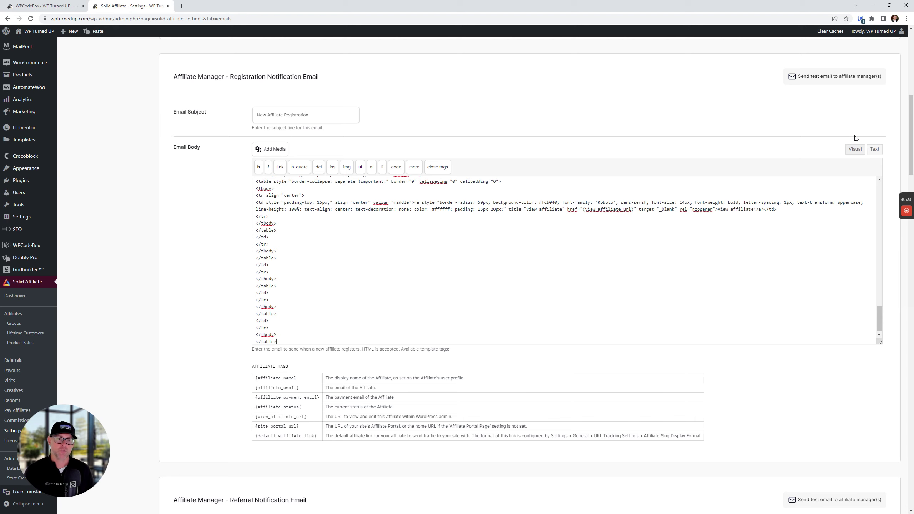
left_click(856, 151)
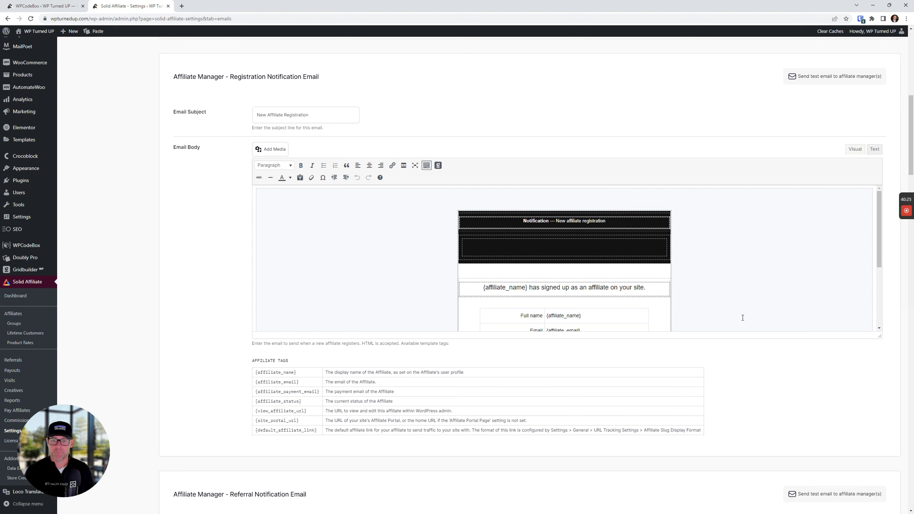
scroll(604, 242, "down", 3)
scroll(528, 253, "up", 3)
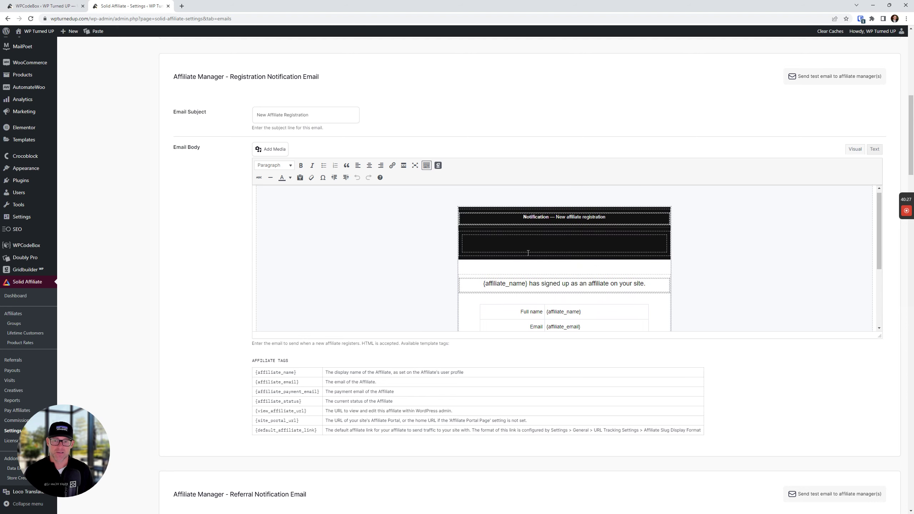
scroll(704, 280, "down", 2)
scroll(708, 274, "up", 2)
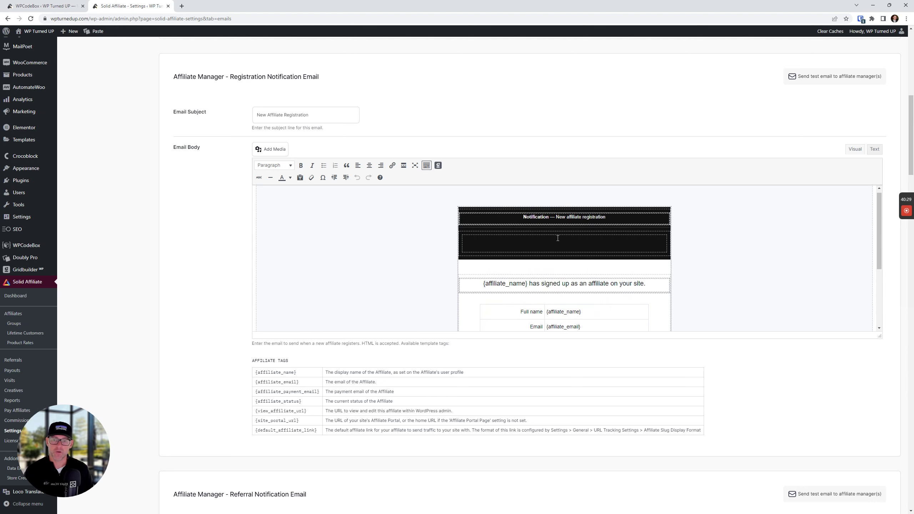
left_click(874, 149)
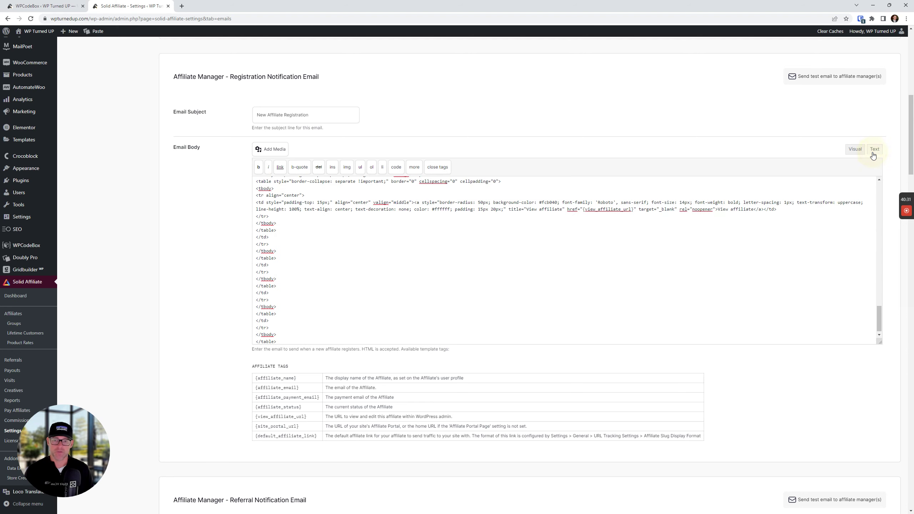
Search the page for 'club' and select the mylisting.club link and logo URLs.
scroll(614, 270, "up", 10)
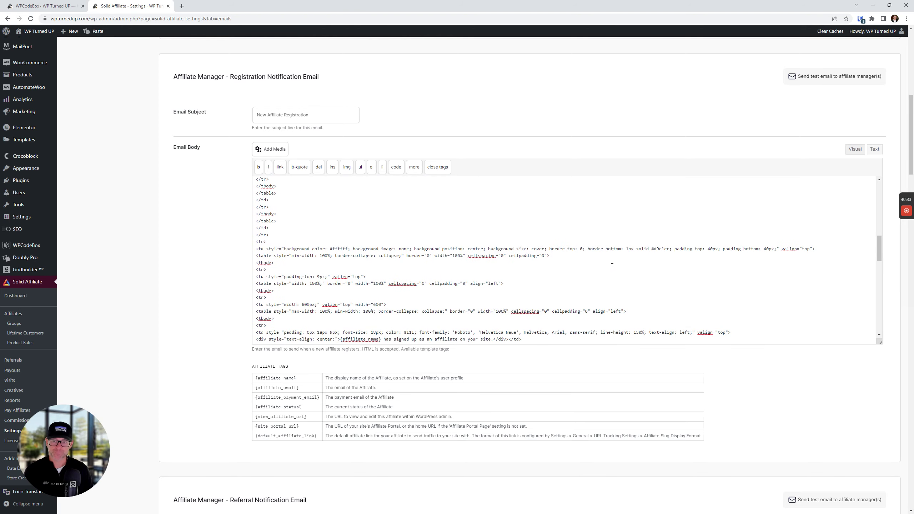
scroll(611, 266, "up", 8)
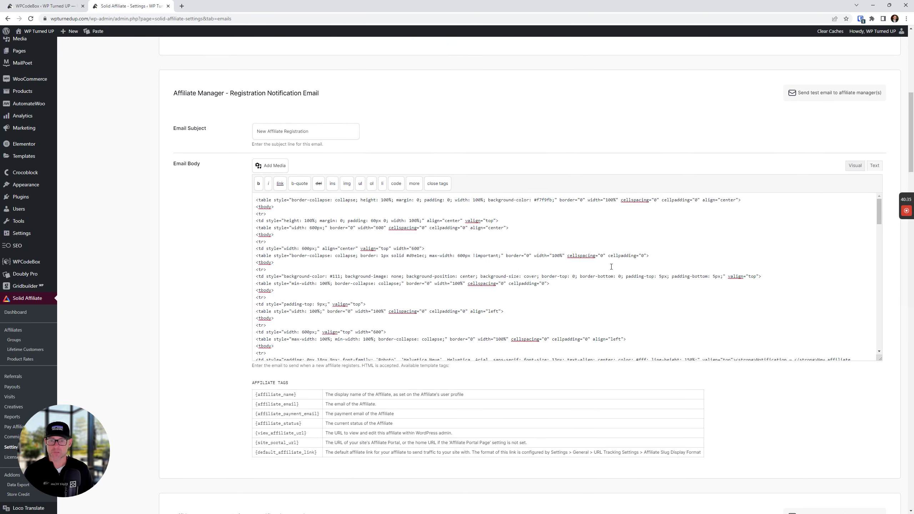
key("ctrl+f")
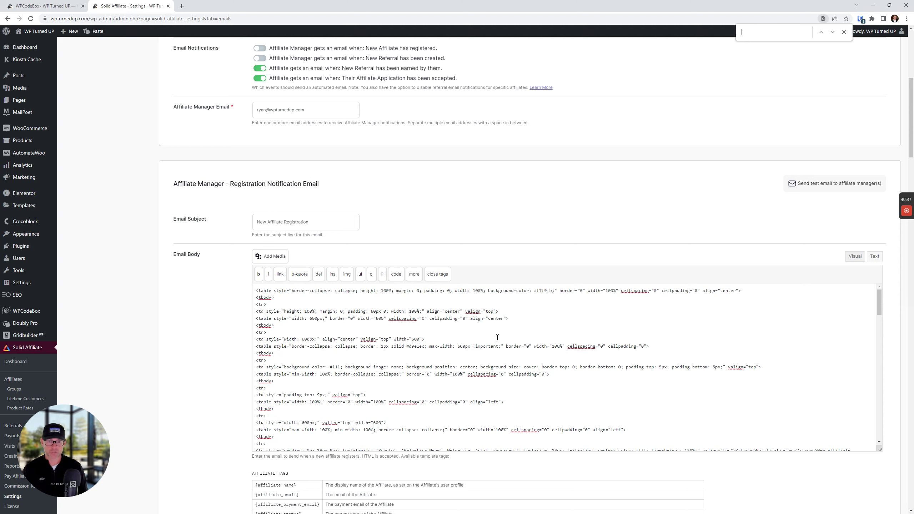
type("club")
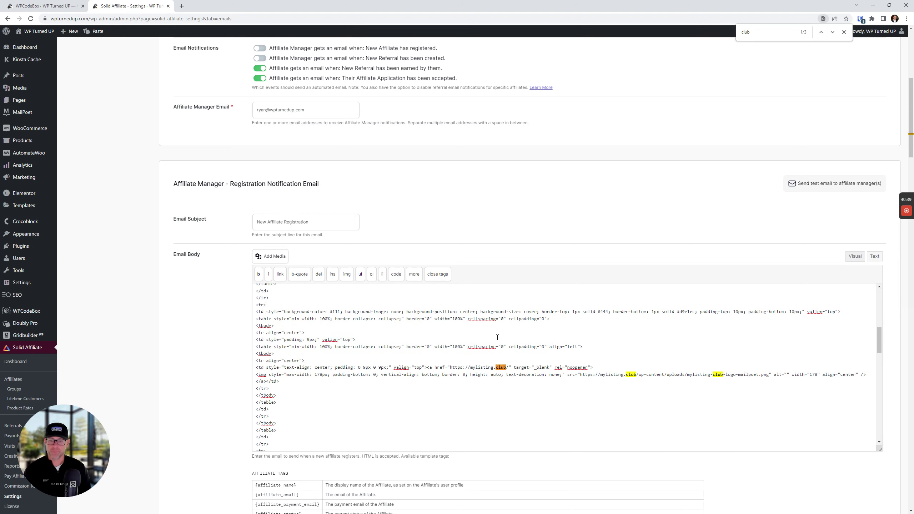
scroll(433, 368, "down", 2)
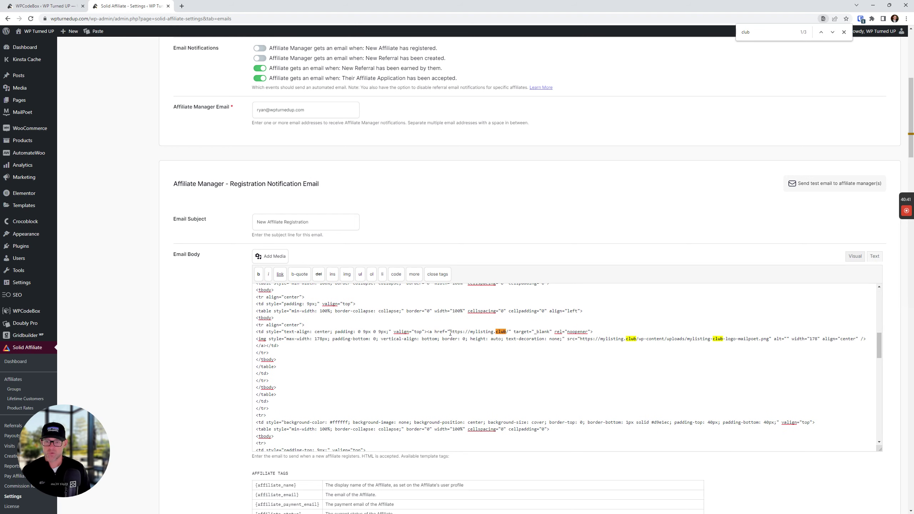
left_click_drag(450, 332, 507, 331)
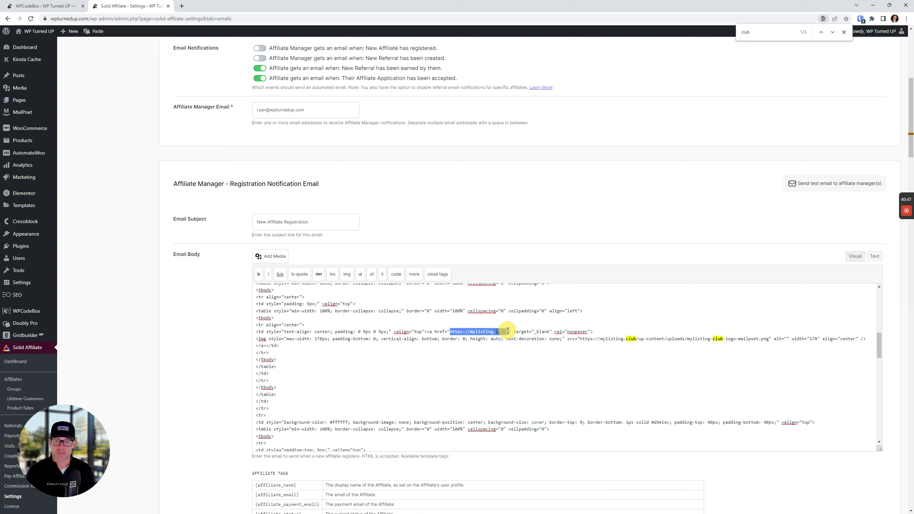
left_click_drag(508, 330, 509, 331)
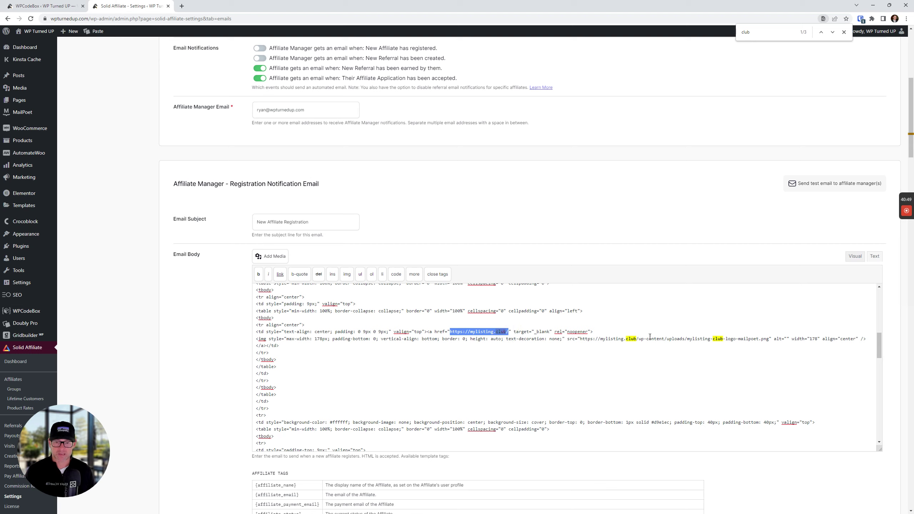
left_click(602, 346)
left_click_drag(581, 340, 770, 340)
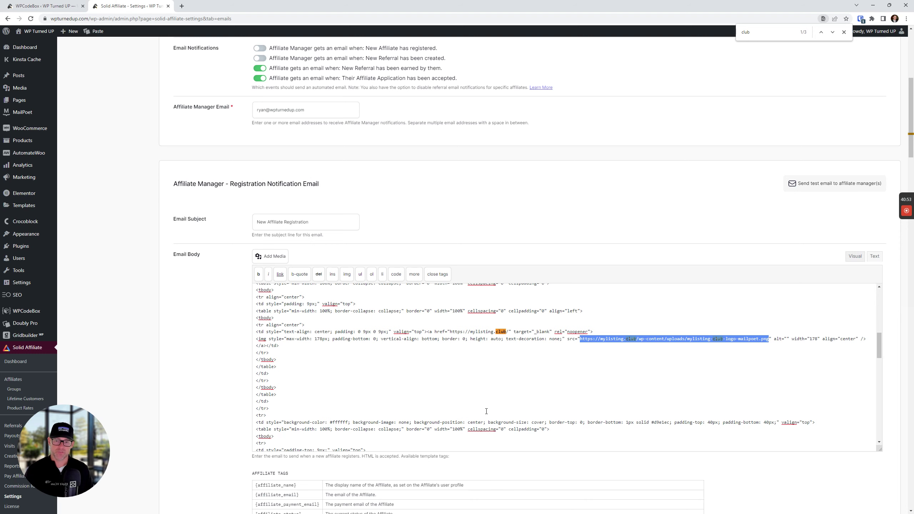
Show the email's Visual preview and open the Media Library in a new tab.
left_click(857, 256)
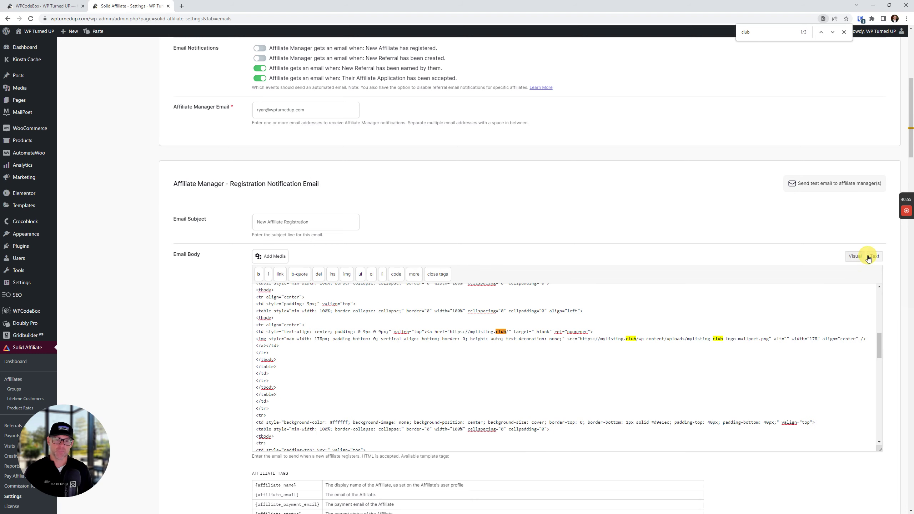
right_click(22, 88)
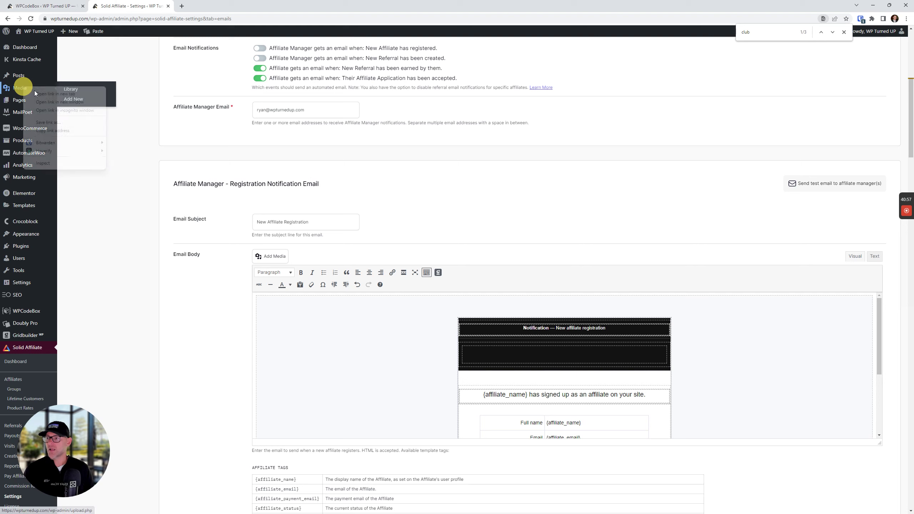
left_click(55, 94)
Search the Media Library for 'logo' and copy the wp-turned-up-logo-mailpoet image URL.
left_click(213, 5)
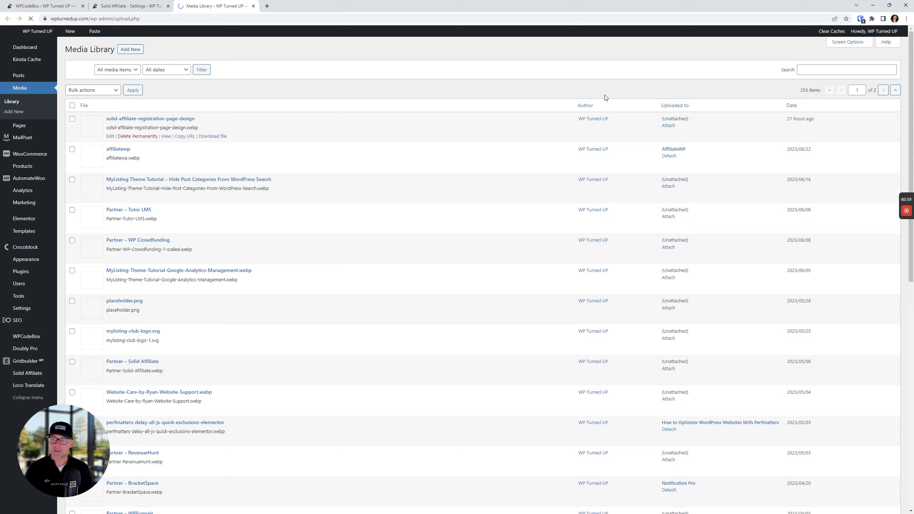
left_click(817, 71)
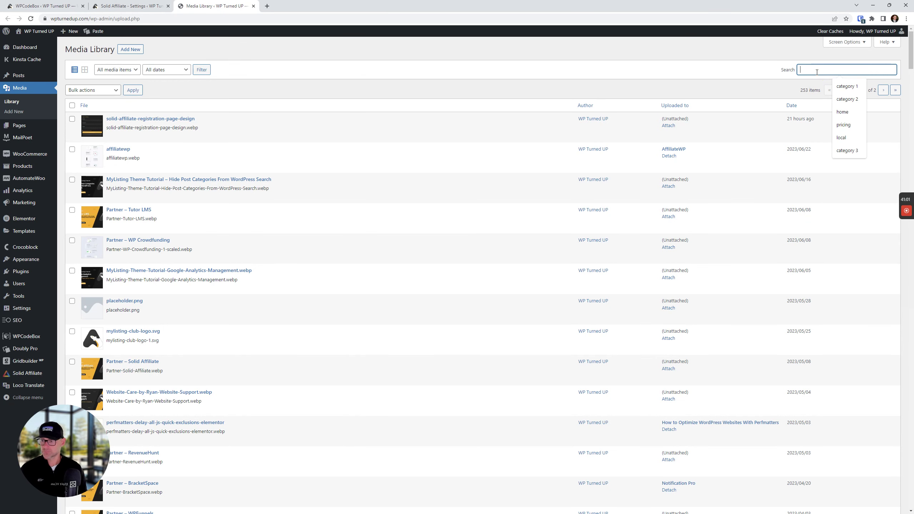
type("logo")
key("Return")
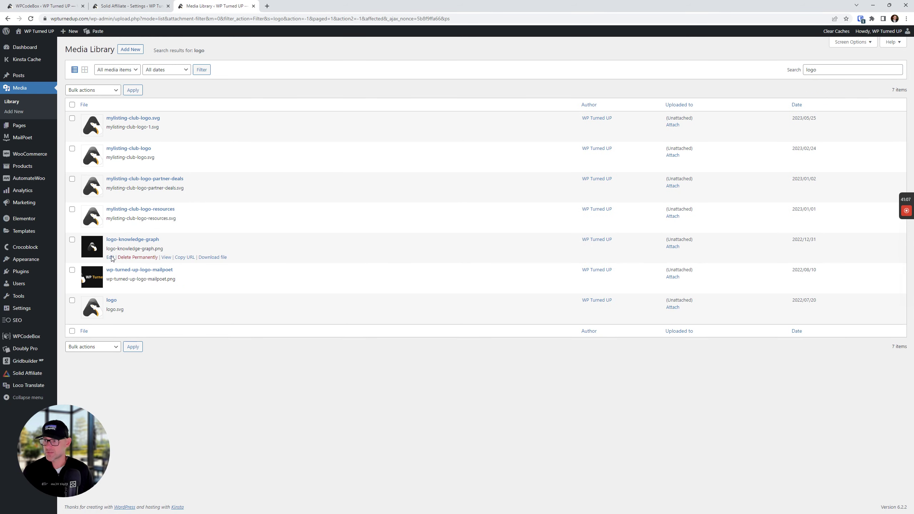
left_click(185, 288)
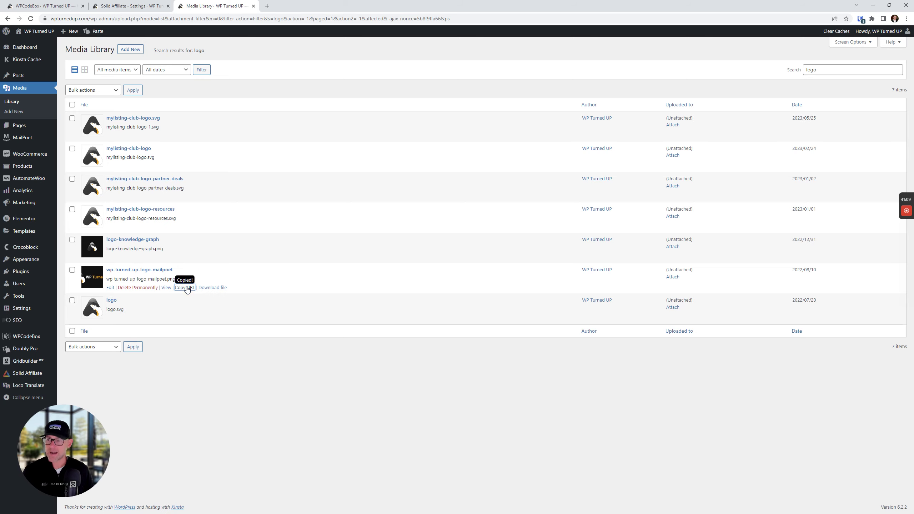
Paste the logo URL into the img src and change the link domain to wpturnedup.com.
left_click(130, 6)
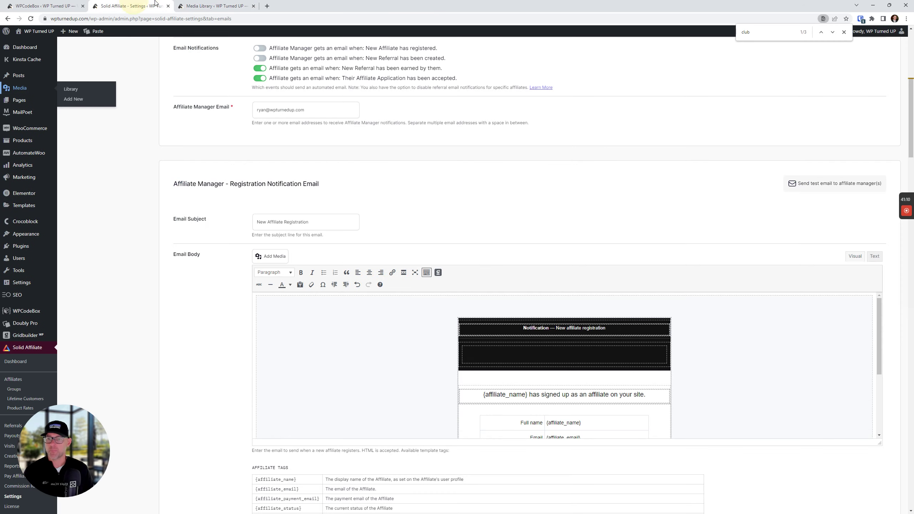
left_click(875, 256)
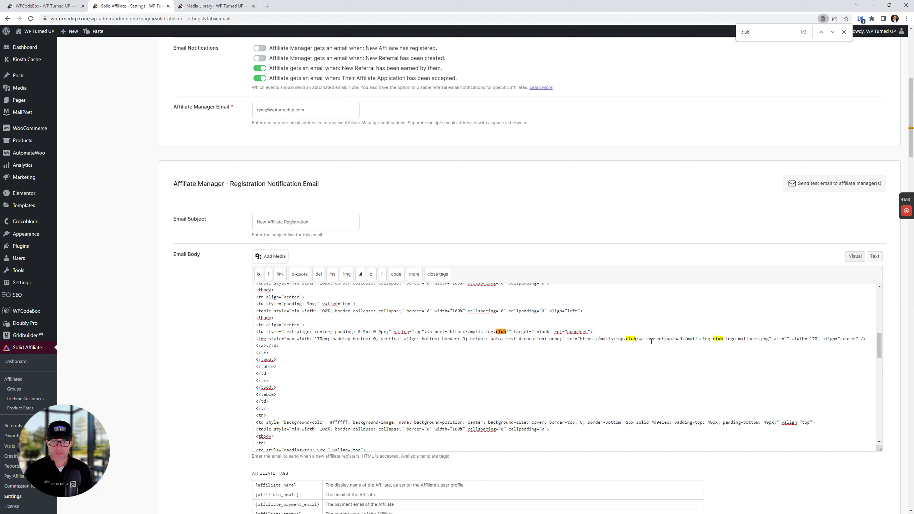
double_click(583, 340)
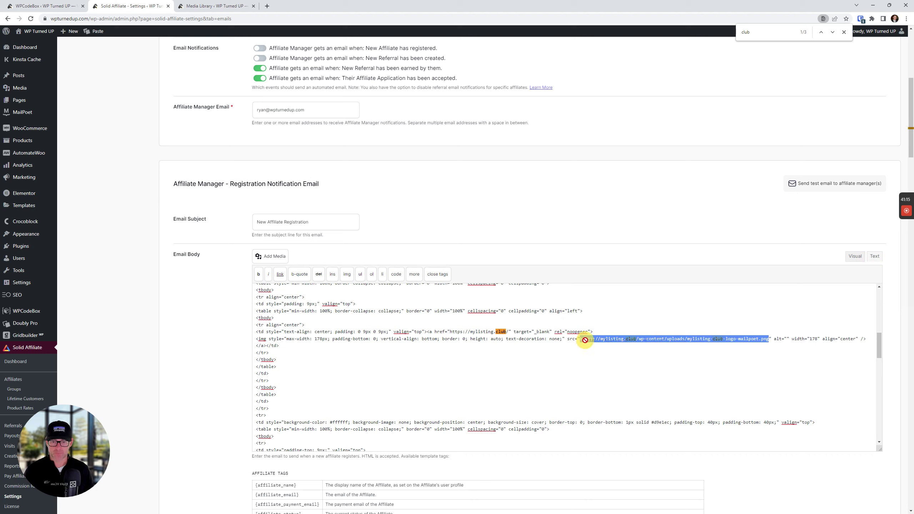
left_click(584, 340)
left_click_drag(581, 339, 769, 339)
key("ctrl+v")
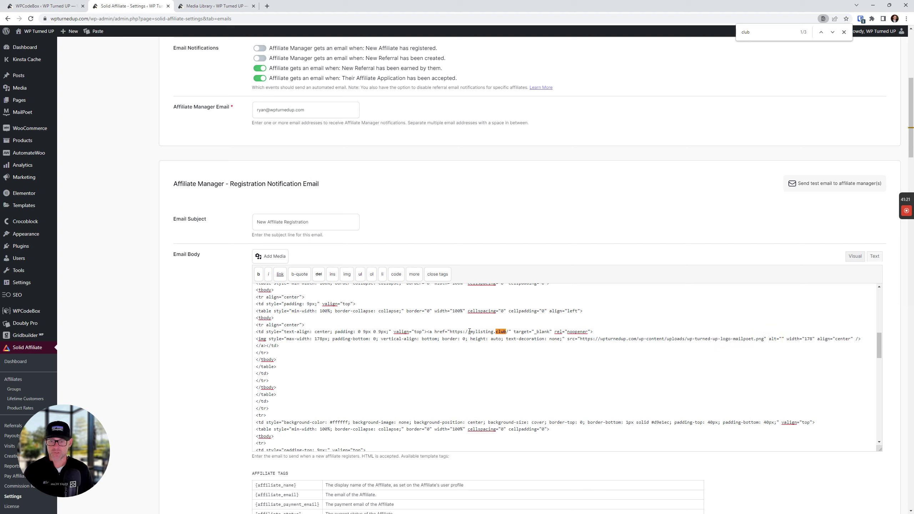
left_click_drag(470, 331, 507, 330)
type("/wpturnedup.")
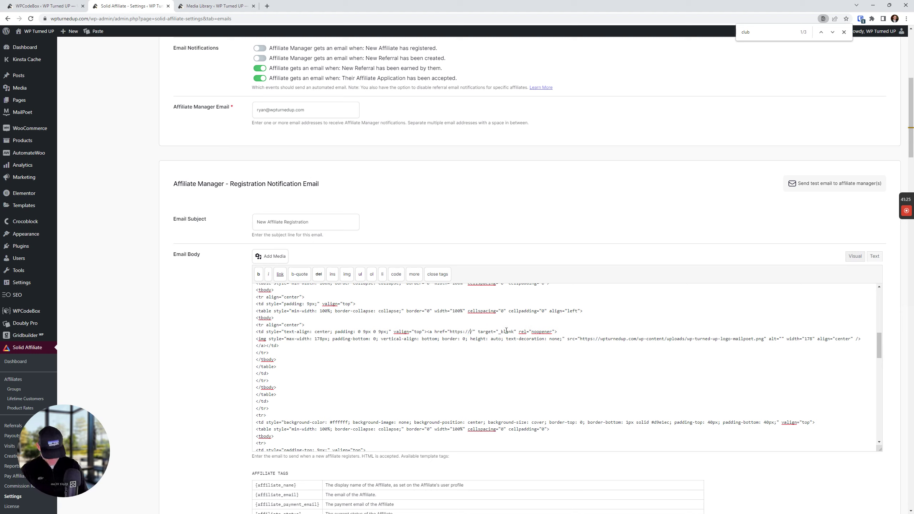
type("com")
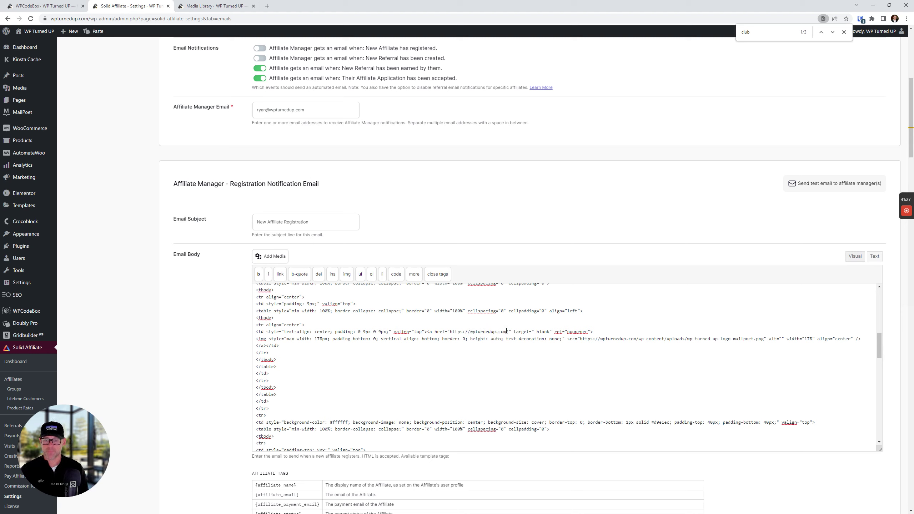
left_click(856, 256)
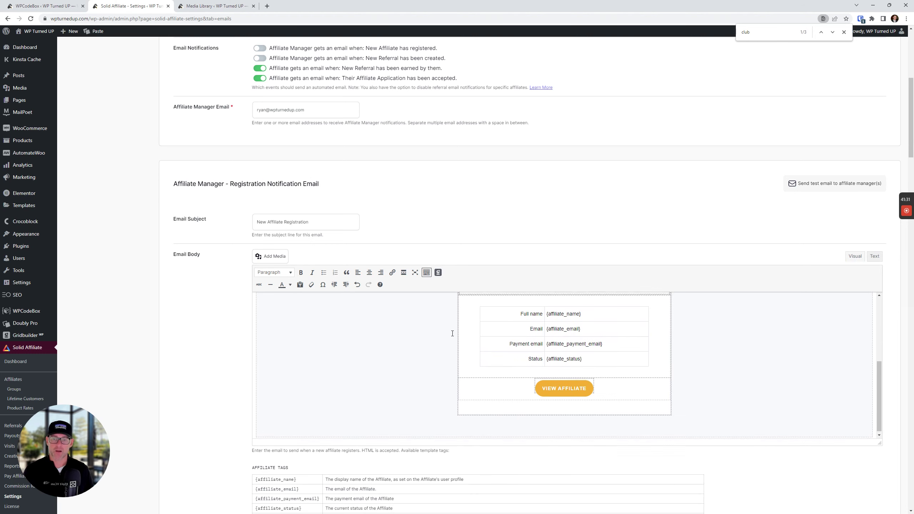
Send a test registration email to the affiliate manager(s).
scroll(592, 354, "down", 4)
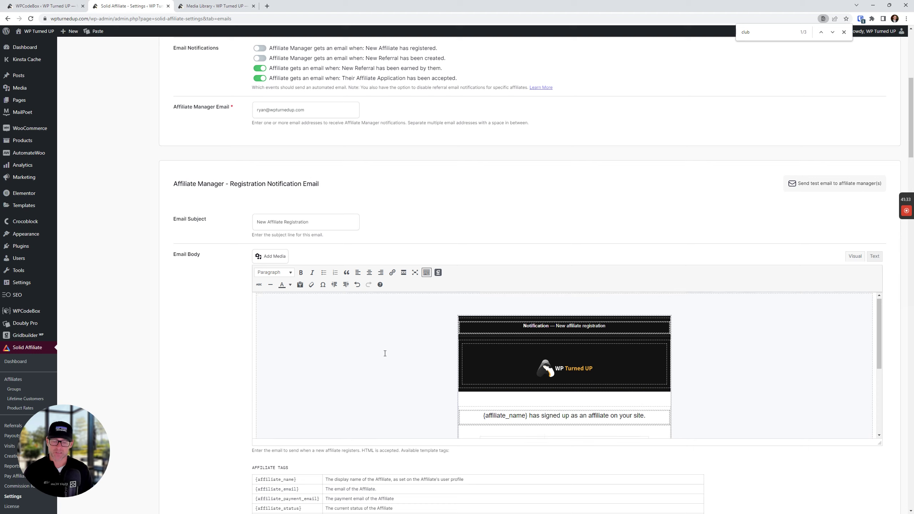
scroll(653, 392, "up", 4)
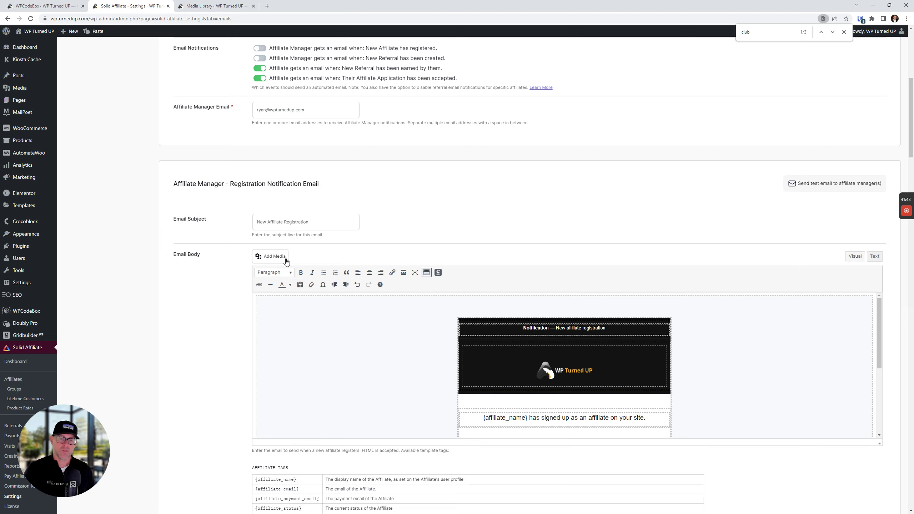
left_click(812, 184)
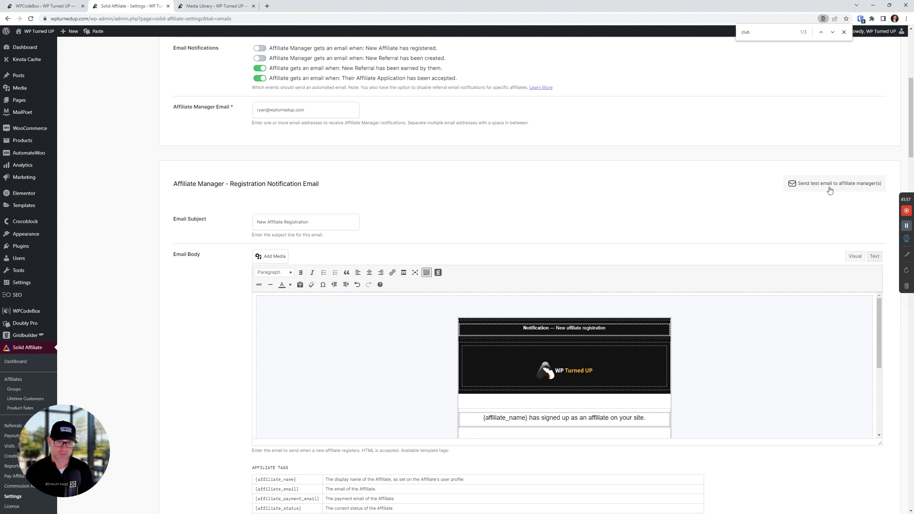
Show the Referral Notification email body as raw HTML in the Text tab.
scroll(428, 202, "down", 2)
scroll(440, 174, "down", 2)
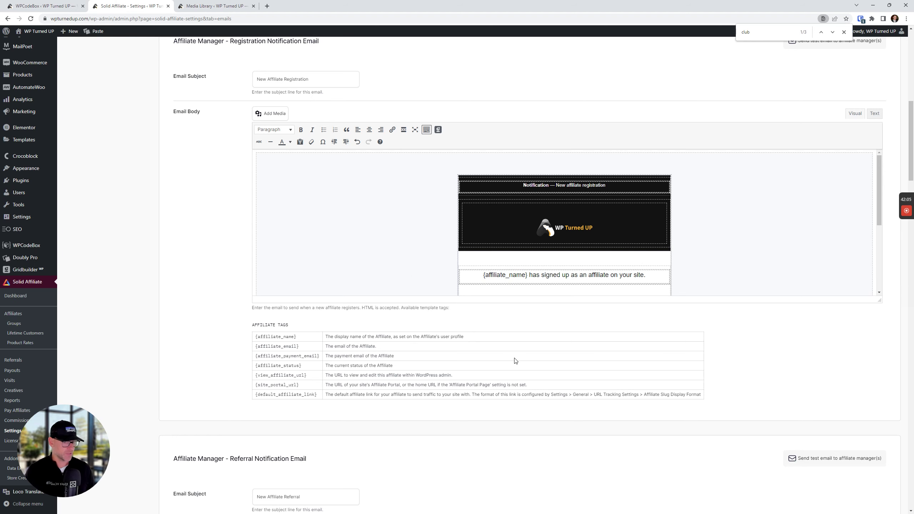
scroll(515, 360, "down", 8)
left_click(875, 245)
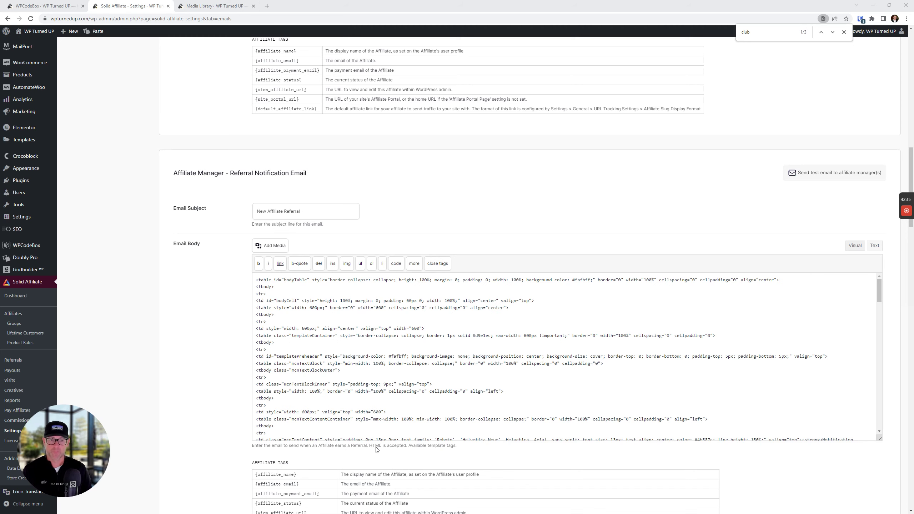
Fill the affiliate manager referral email body with HTML that has a black 'Notification – New Referral' header.
right_click(516, 299)
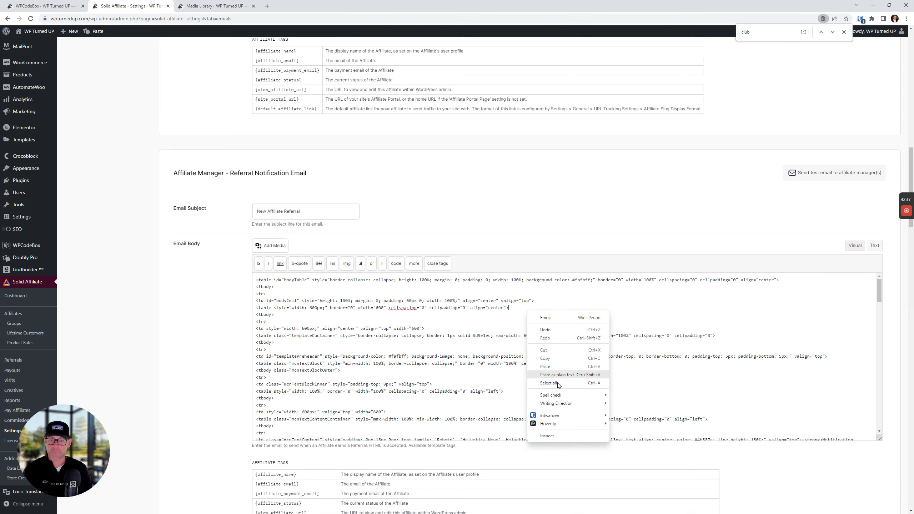
left_click(560, 384)
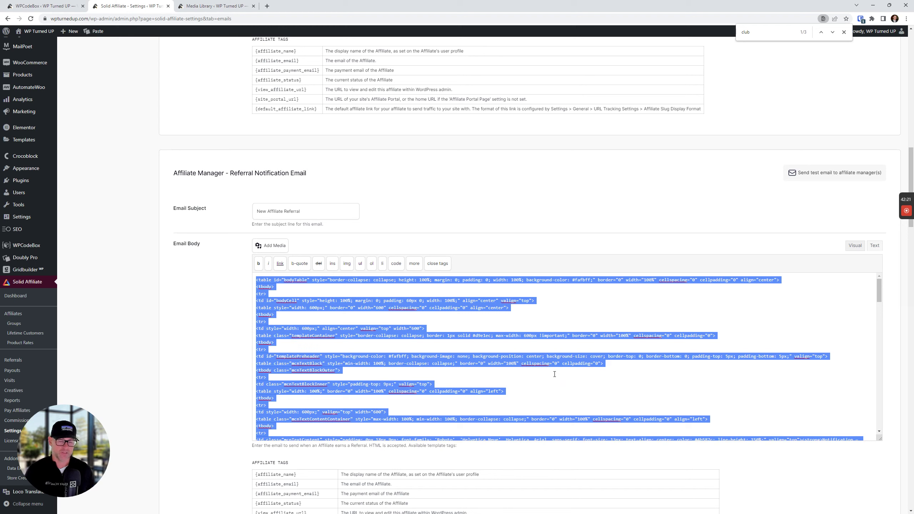
key("Right")
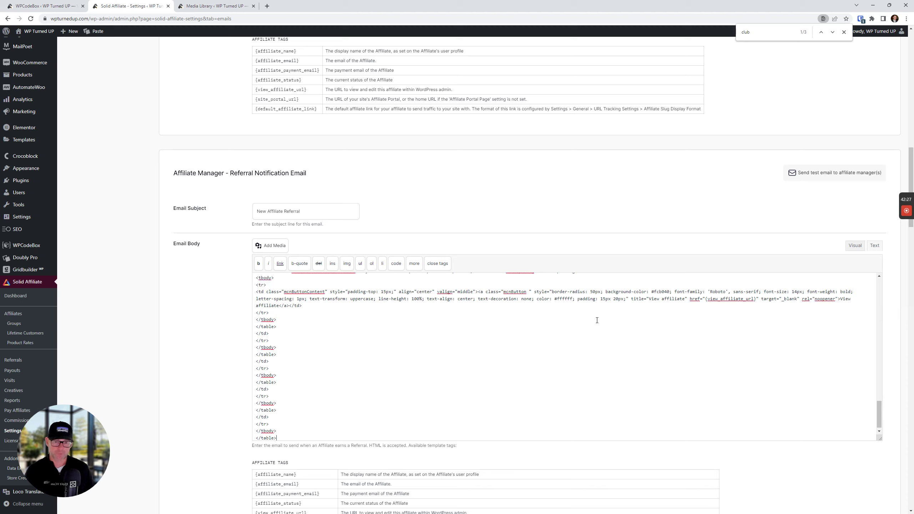
scroll(594, 310, "up", 15)
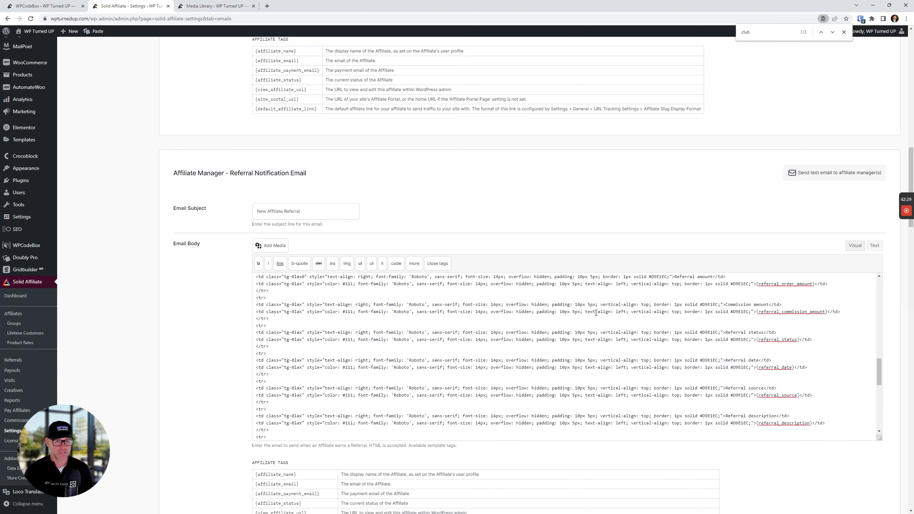
scroll(596, 312, "up", 5)
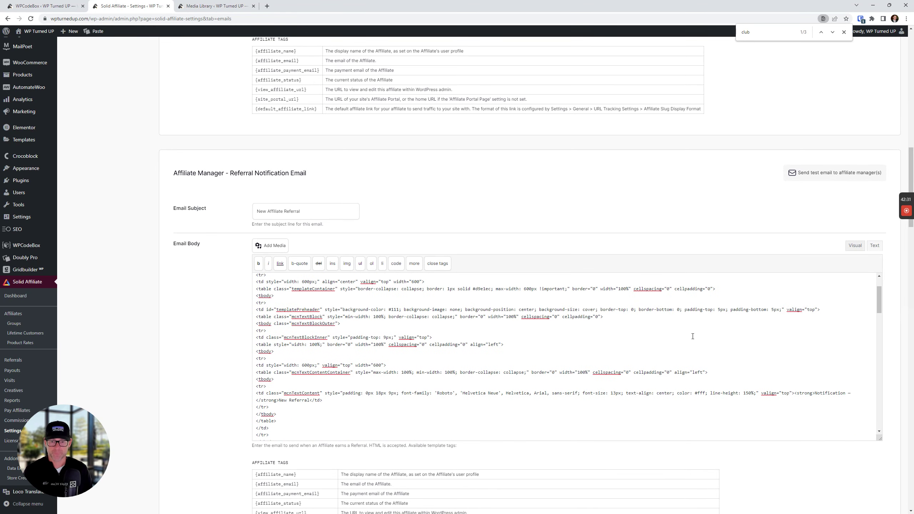
scroll(541, 194, "down", 6)
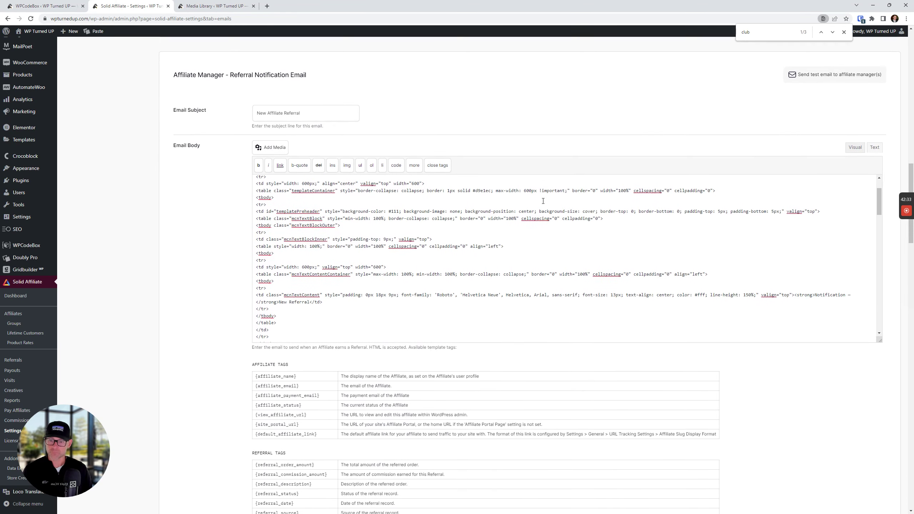
scroll(319, 300, "down", 1)
scroll(198, 267, "down", 2)
scroll(694, 320, "down", 5)
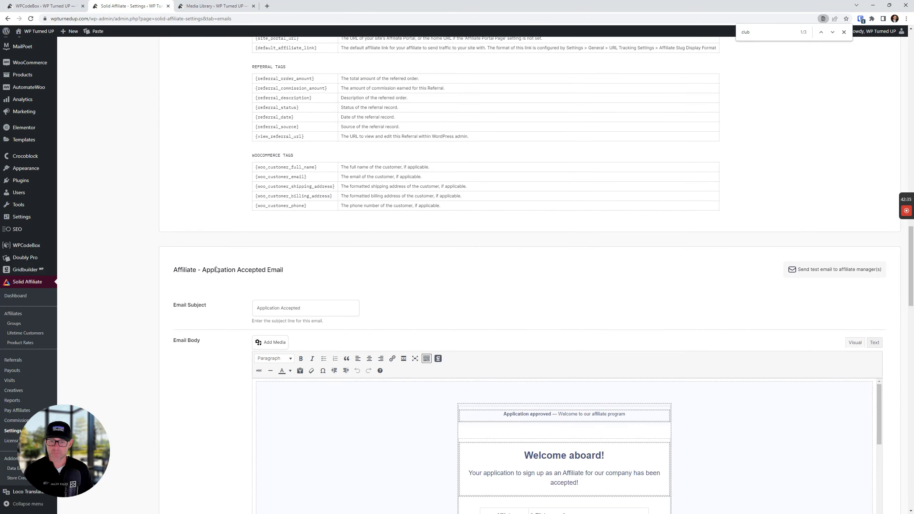
Replace the Application Accepted email's HTML with the new template in the Text view.
left_click(875, 220)
mouse_move(906, 211)
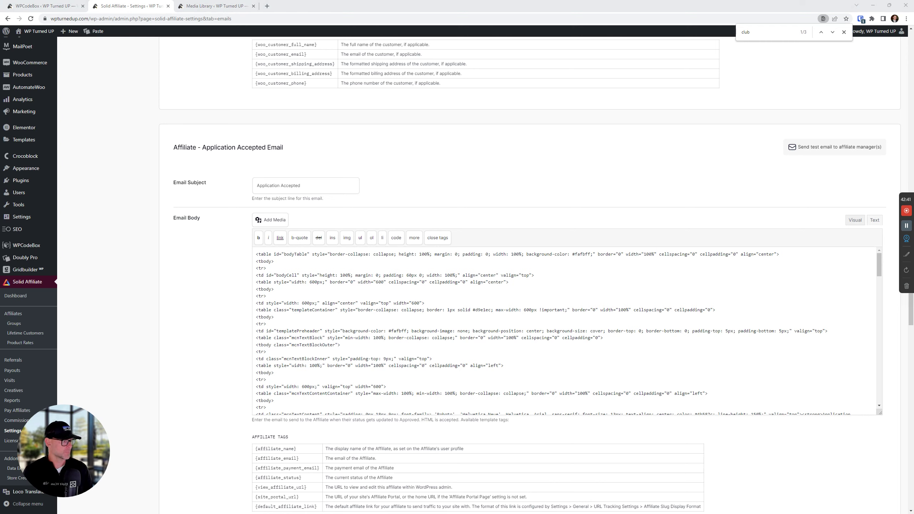
right_click(552, 283)
left_click(583, 356)
key("Delete")
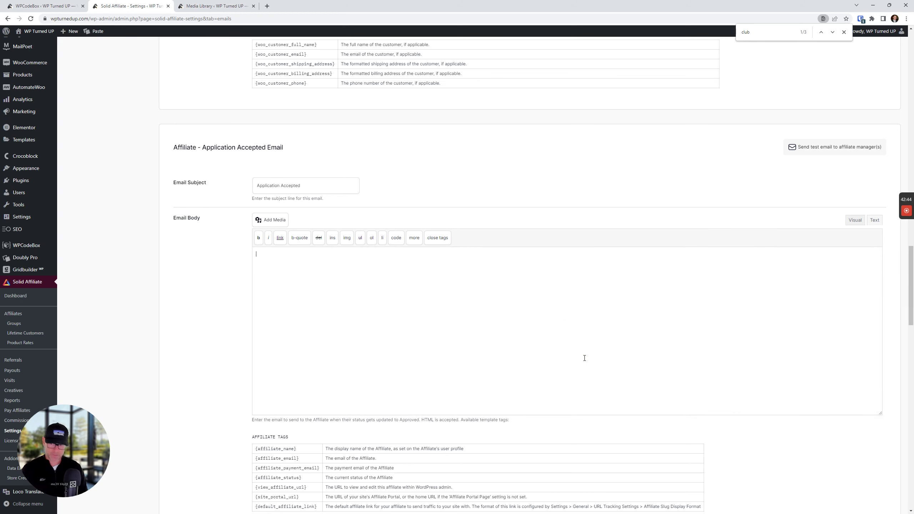
key("ctrl+v")
scroll(374, 347, "down", 5)
scroll(374, 347, "down", 5)
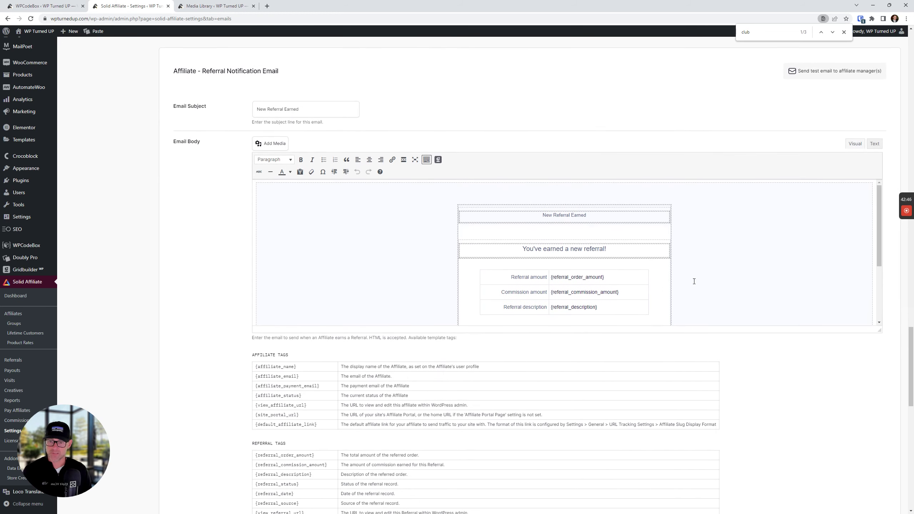
Paste the new HTML, ending in a 'Go to the portal' button, into the Referral Notification email.
left_click(874, 144)
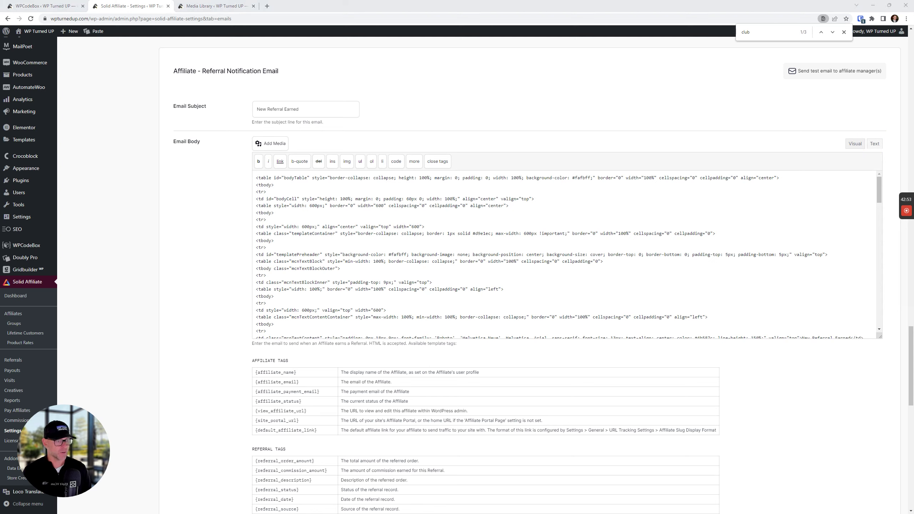
right_click(535, 254)
left_click(551, 327)
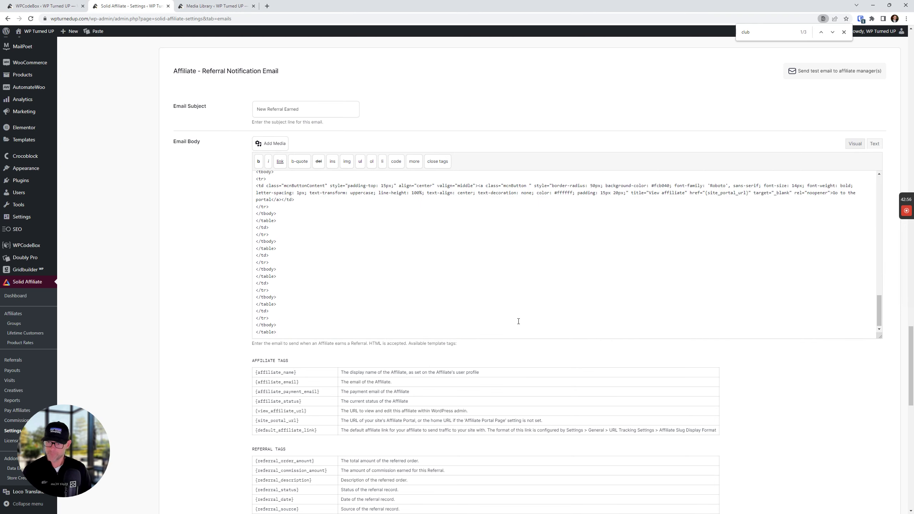
scroll(540, 396, "down", 12)
scroll(542, 392, "up", 8)
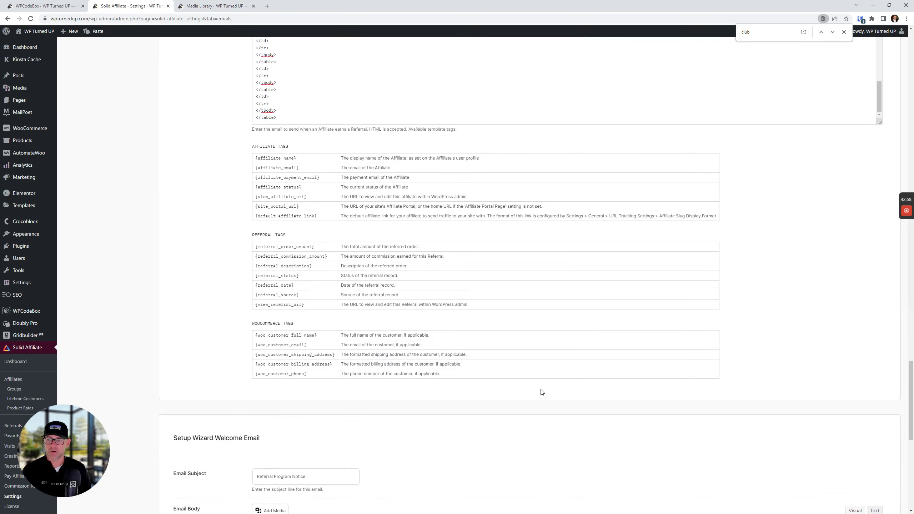
scroll(542, 392, "up", 6)
scroll(541, 391, "down", 11)
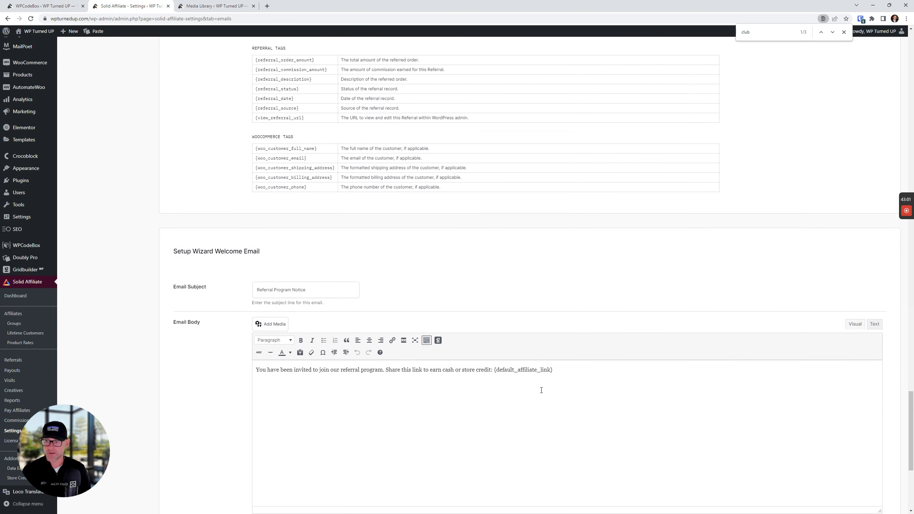
scroll(541, 390, "down", 2)
scroll(576, 445, "up", 10)
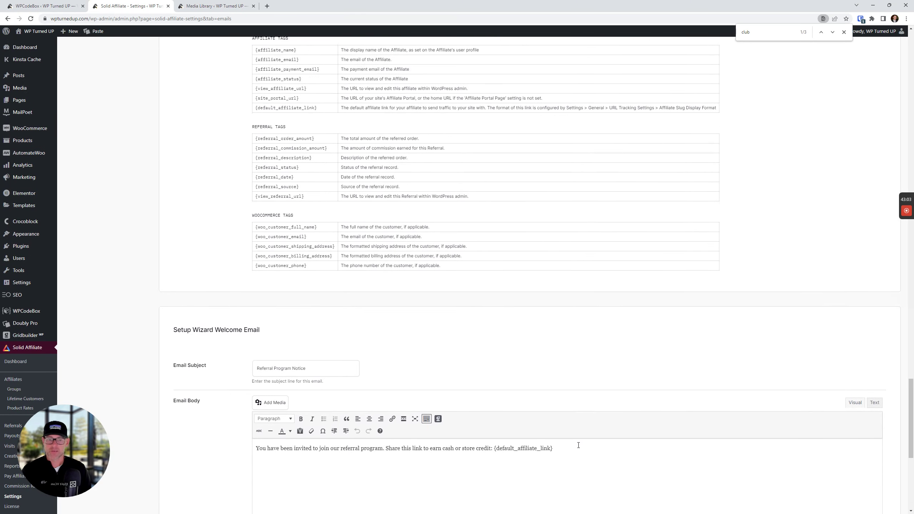
scroll(573, 436, "down", 3)
scroll(574, 436, "up", 20)
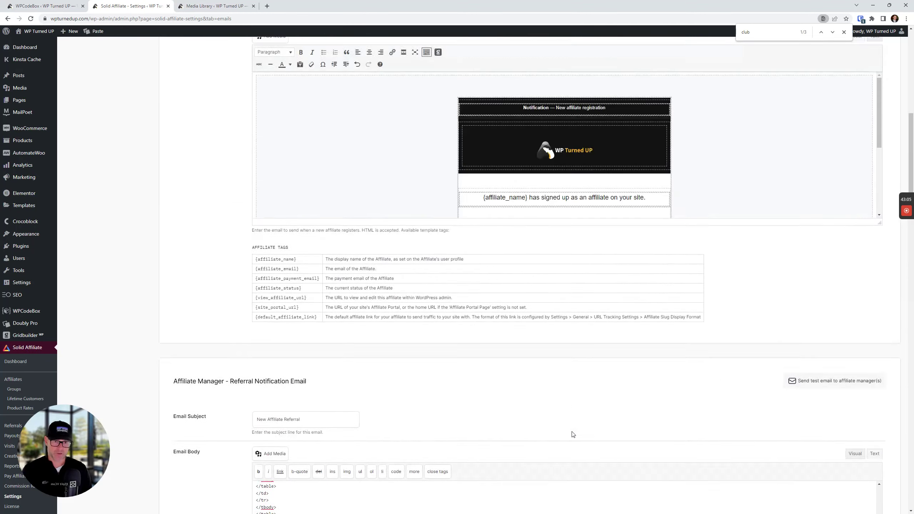
scroll(574, 431, "down", 5)
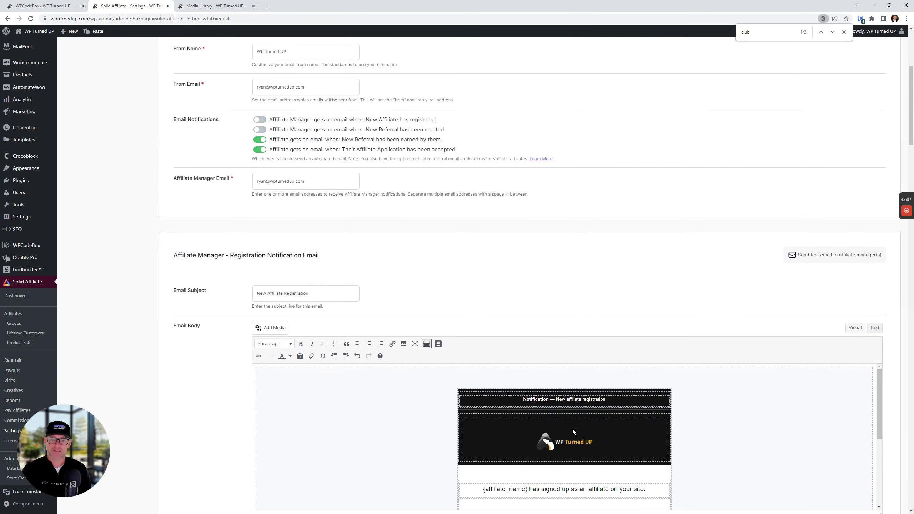
left_click(872, 328)
scroll(694, 357, "down", 3)
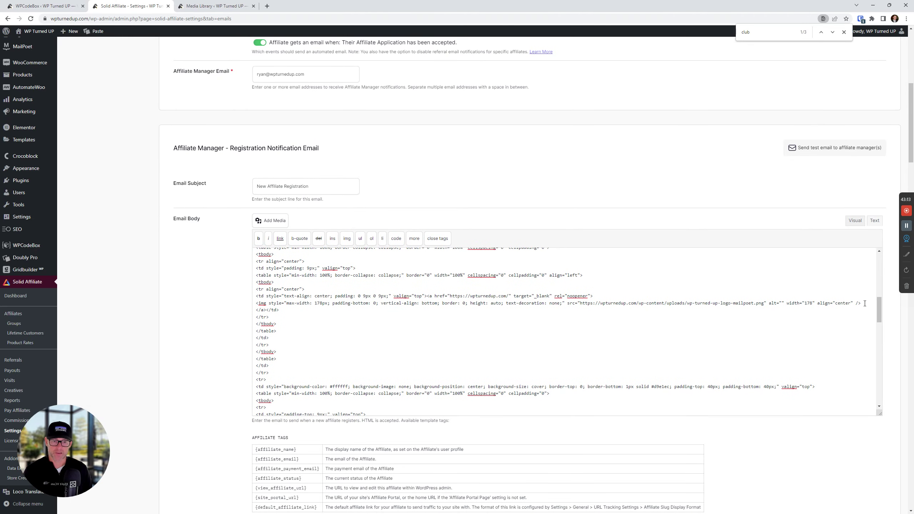
left_click_drag(864, 303, 255, 299)
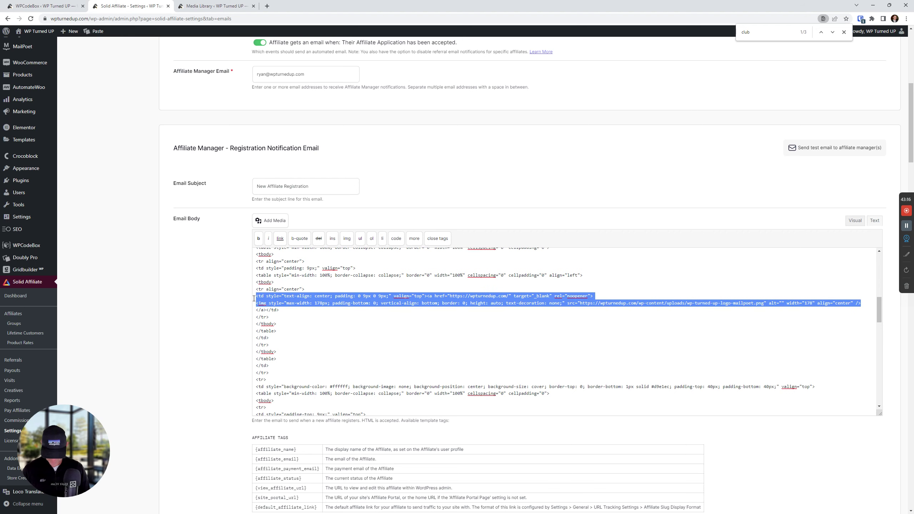
scroll(569, 335, "down", 5)
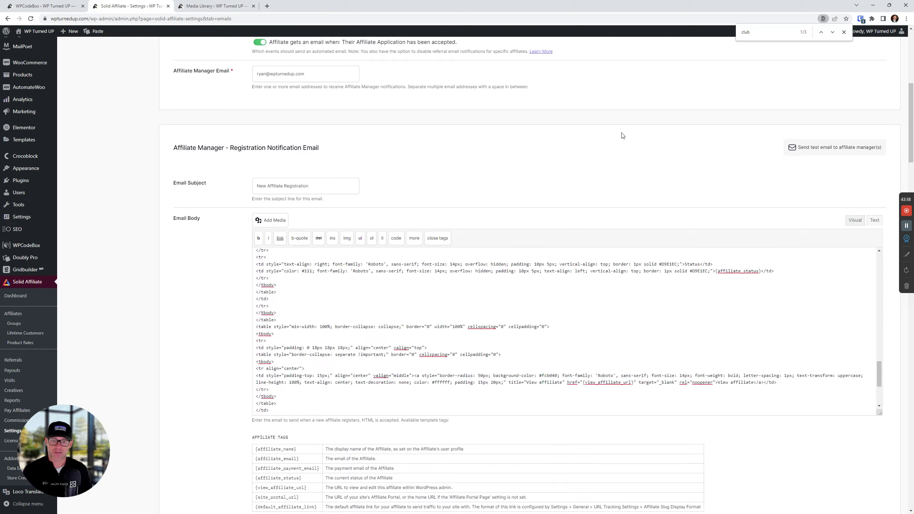
scroll(716, 327, "down", 10)
scroll(704, 306, "up", 2)
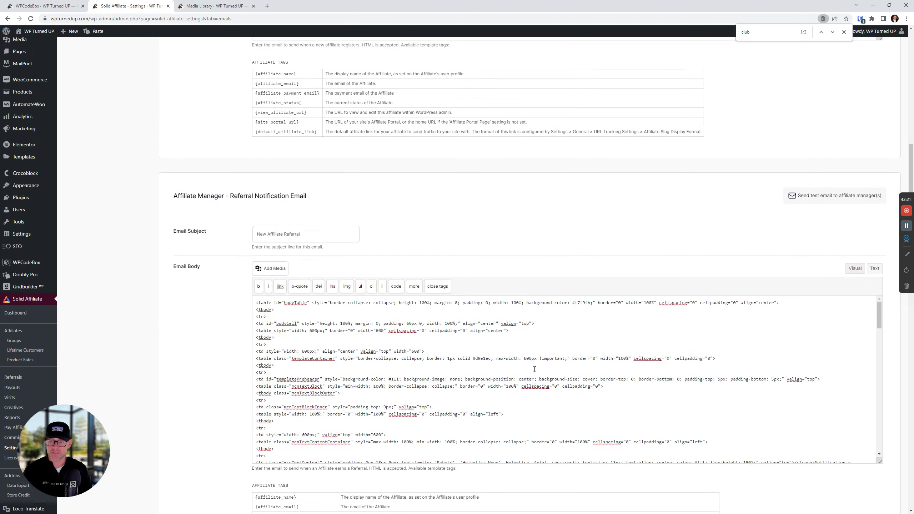
scroll(204, 190, "up", 6)
scroll(204, 191, "down", 7)
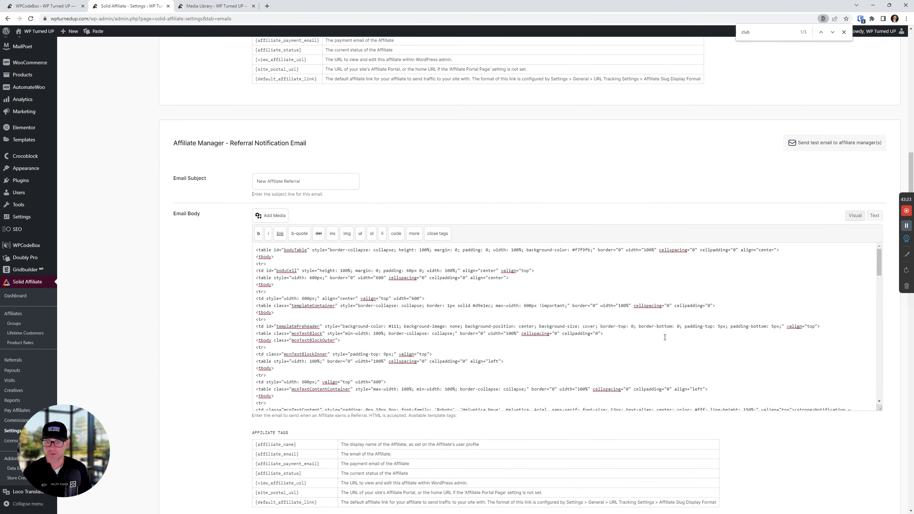
scroll(721, 341, "down", 2)
scroll(720, 340, "up", 2)
scroll(721, 340, "down", 5)
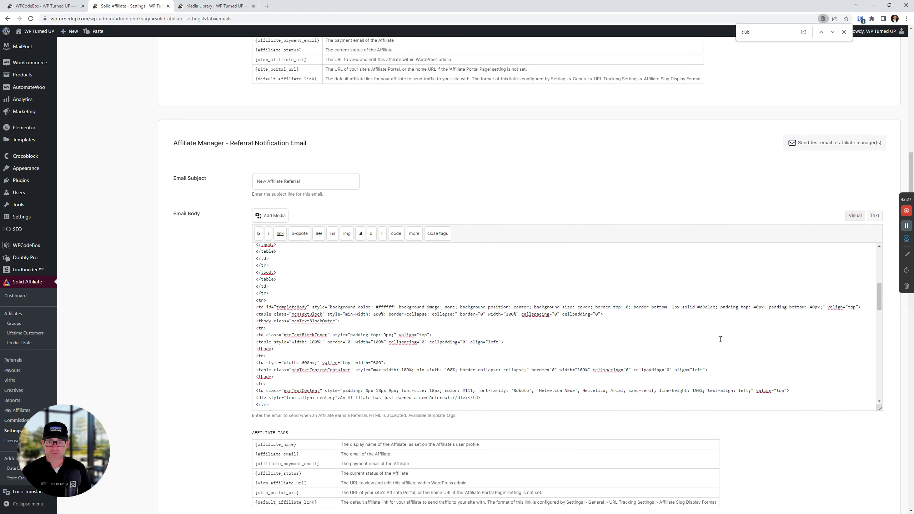
scroll(720, 338, "down", 5)
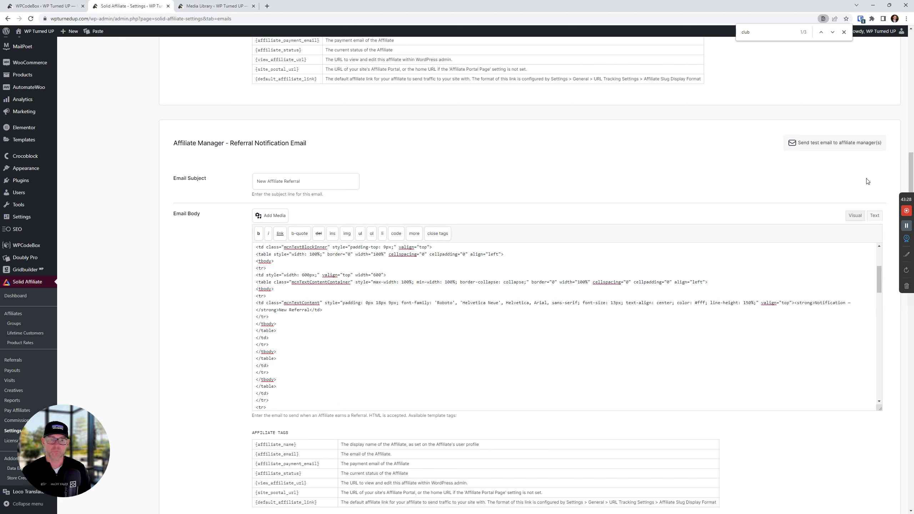
left_click(856, 220)
scroll(814, 283, "down", 15)
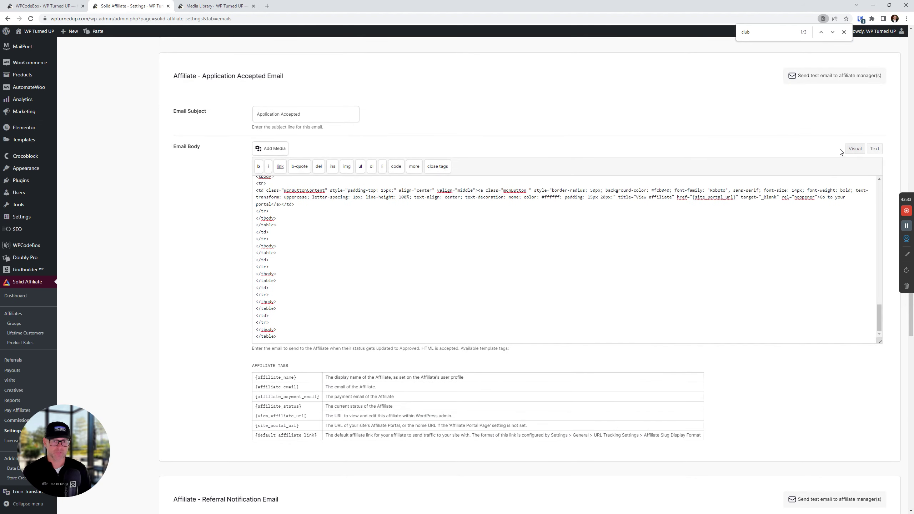
Show both emails in Visual view and review the 'New Referral Earned' header and portal button.
left_click(854, 149)
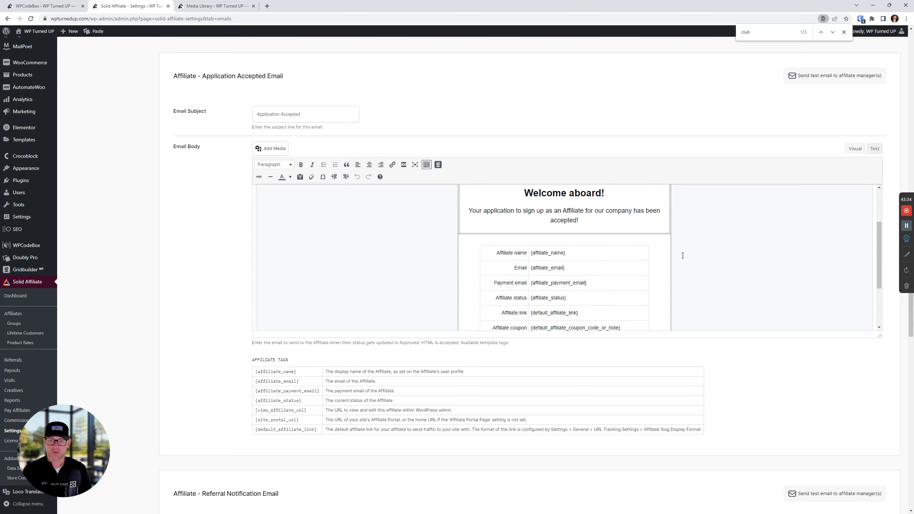
scroll(683, 256, "down", 8)
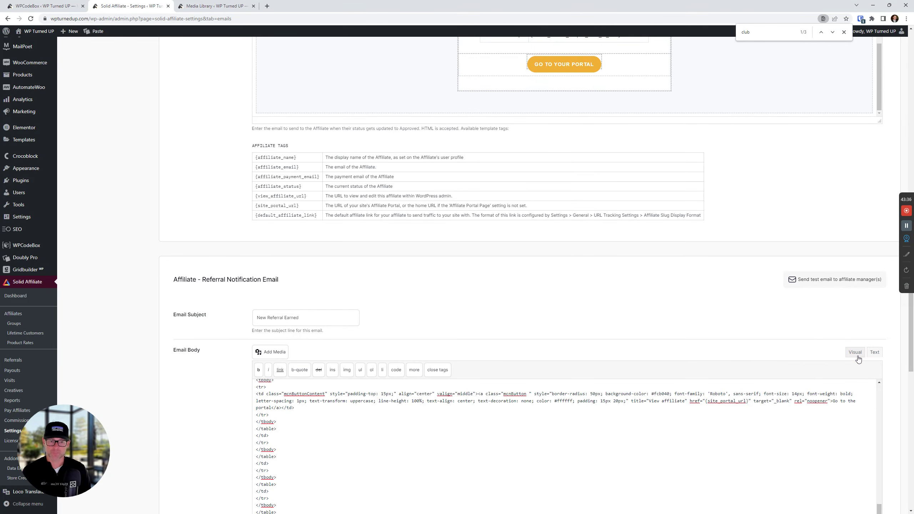
left_click(857, 354)
scroll(641, 296, "down", 6)
scroll(597, 247, "up", 5)
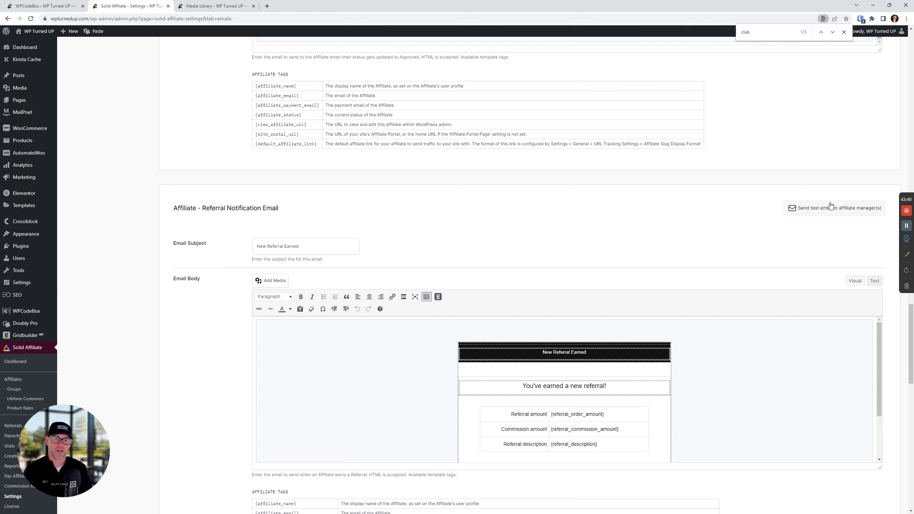
scroll(497, 292, "down", 1)
scroll(492, 301, "down", 3)
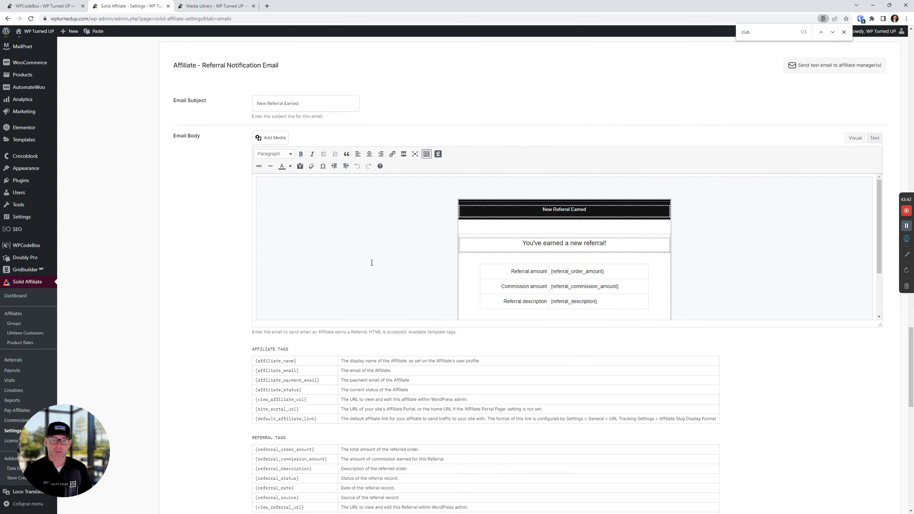
scroll(383, 261, "up", 5)
scroll(423, 355, "down", 5)
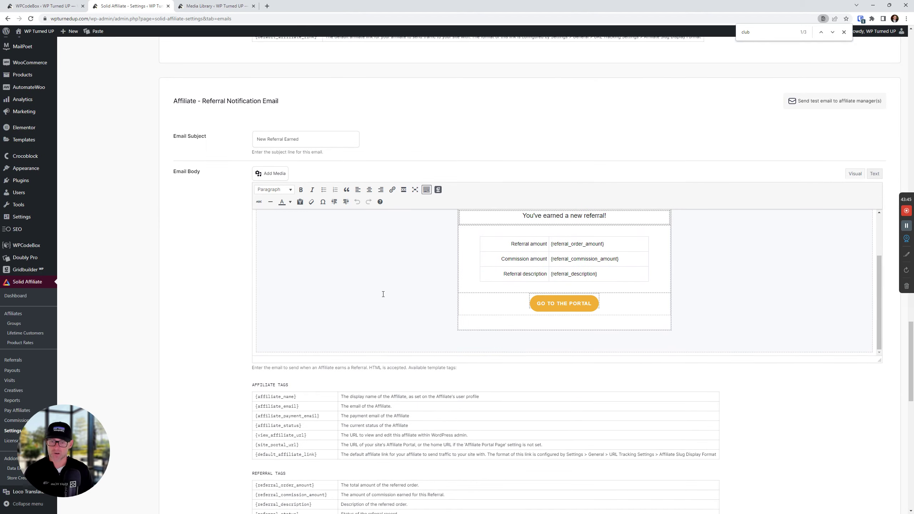
scroll(382, 292, "up", 5)
scroll(392, 250, "down", 13)
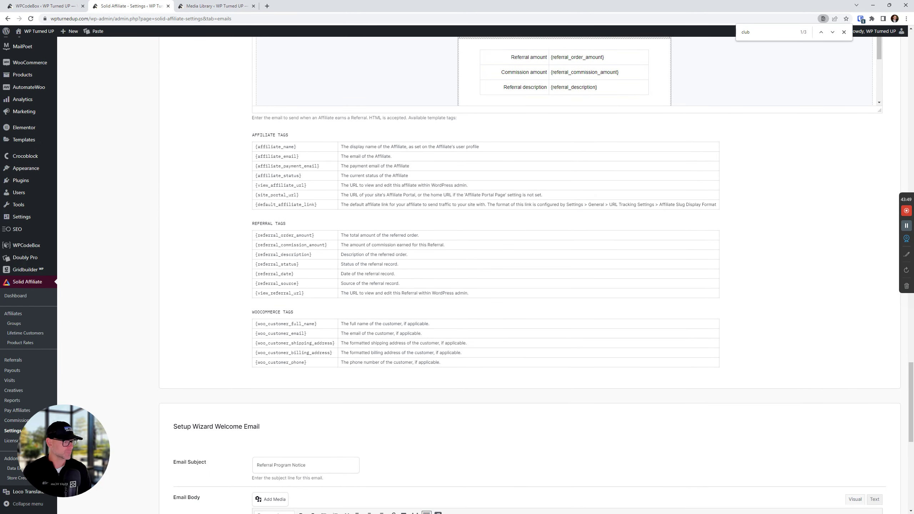
scroll(361, 322, "down", 7)
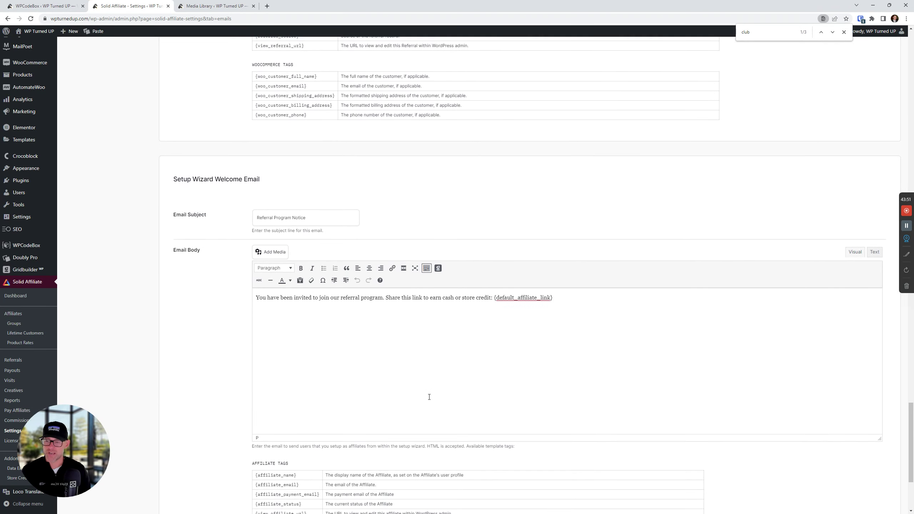
Change 'our' to 'the WP Turned UP' in the welcome email text.
triple_click(315, 315)
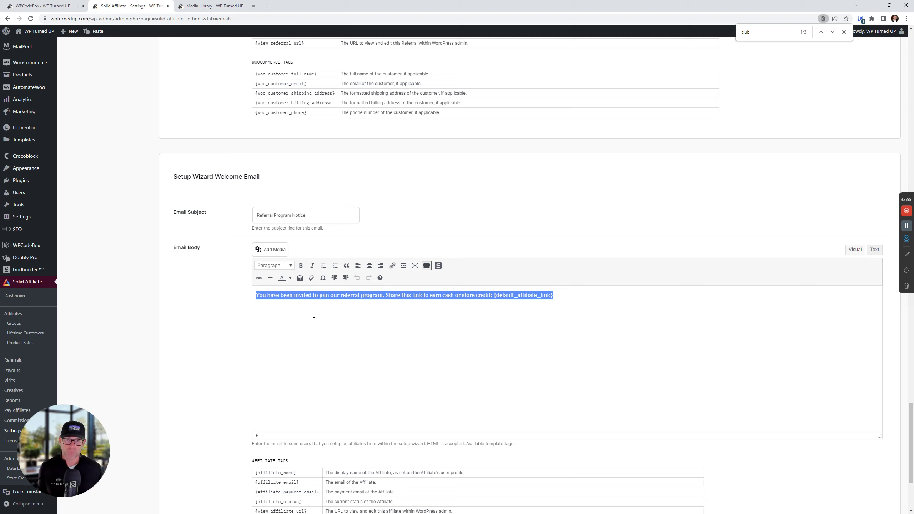
left_click(339, 321)
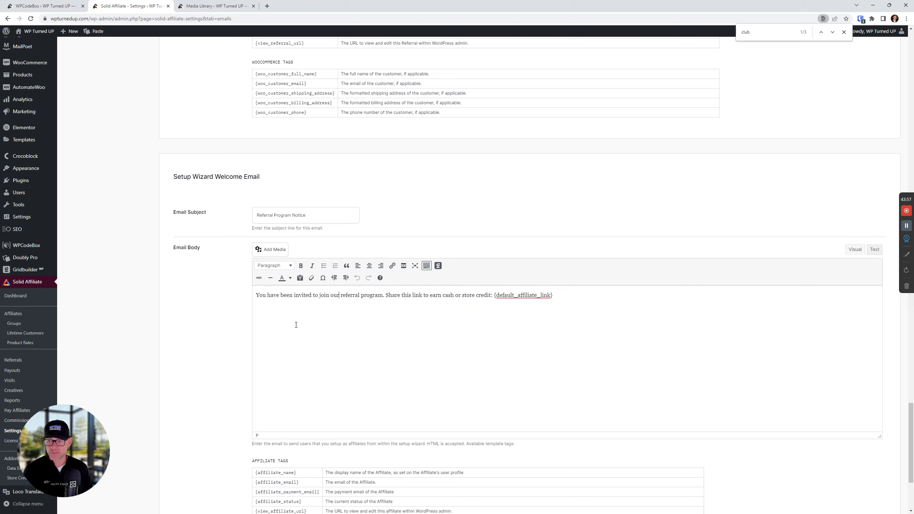
double_click(337, 295)
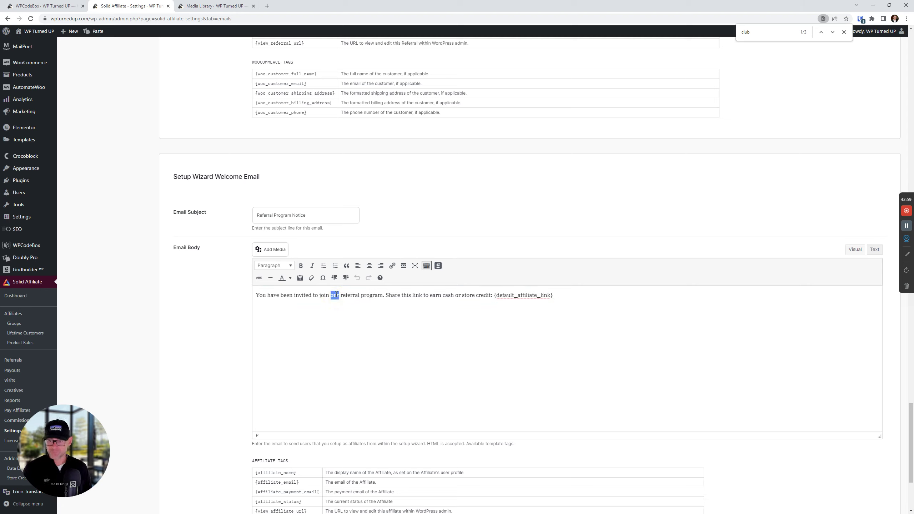
type("the WP Tu")
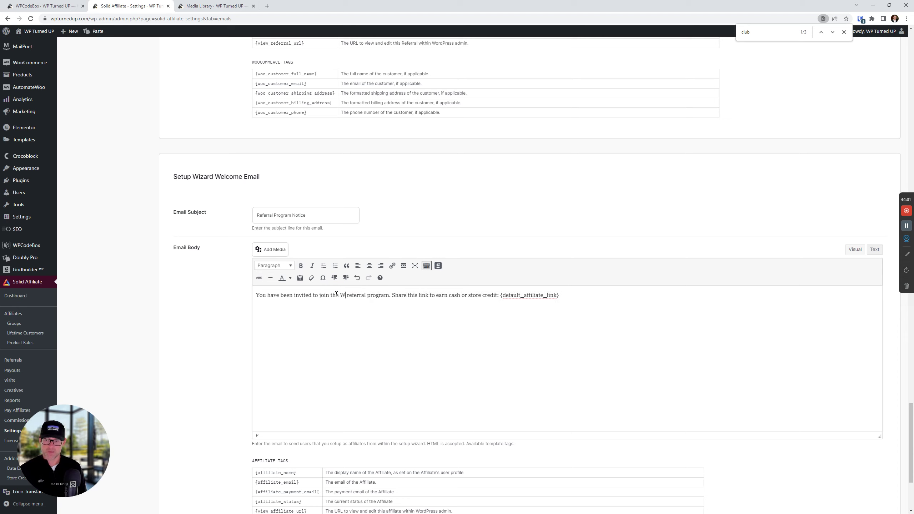
type("rned UP")
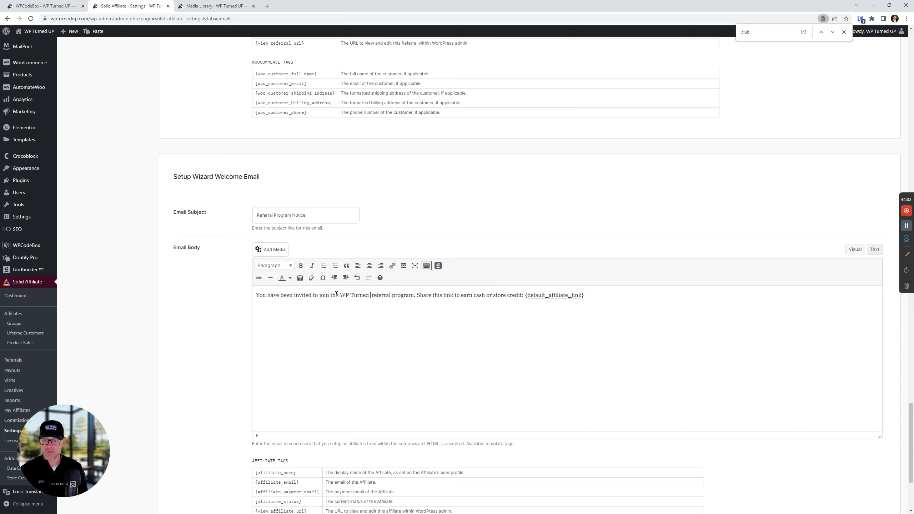
Delete 'cash or ' so the line reads 'Share this link to earn store credit', then select it.
left_click(462, 295)
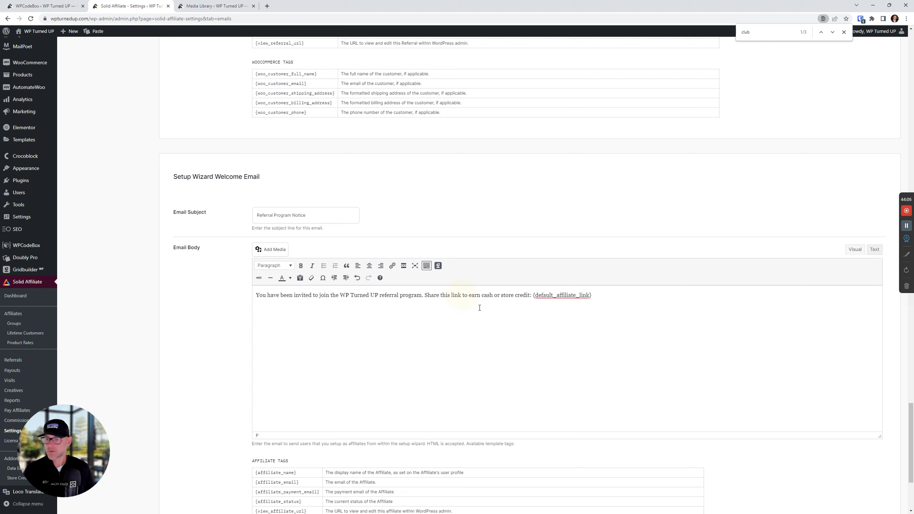
left_click(495, 296)
left_click(466, 298)
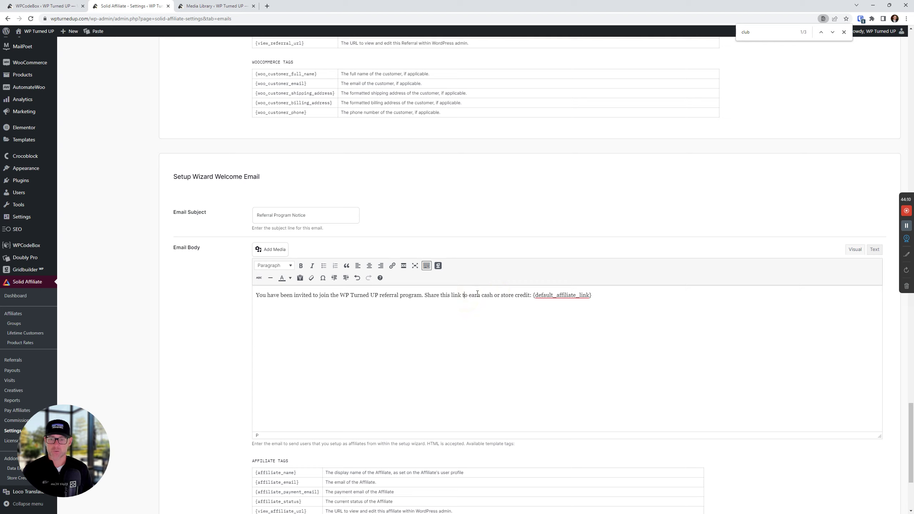
left_click(469, 296)
left_click_drag(482, 297, 501, 294)
key("BackSpace")
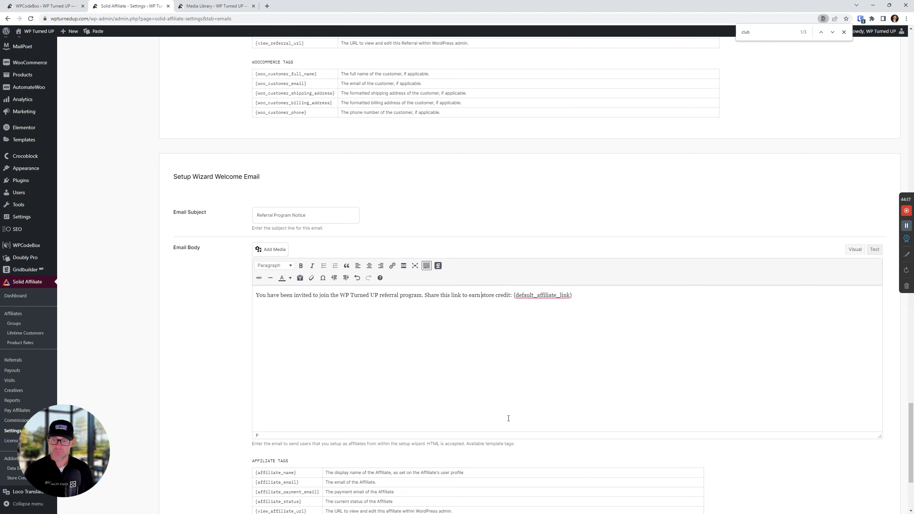
key("Right")
key("Right")
key("Right")
key("Right")
key("Right")
key("Right")
key("Right")
key("Right")
key("Right")
key("Right")
key("Right")
scroll(405, 280, "down", 3)
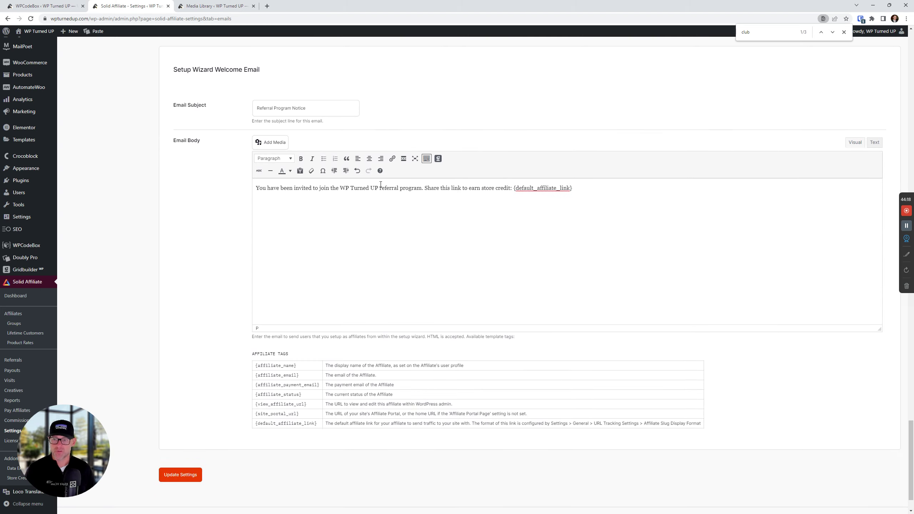
triple_click(381, 185)
right_click(384, 189)
left_click(398, 213)
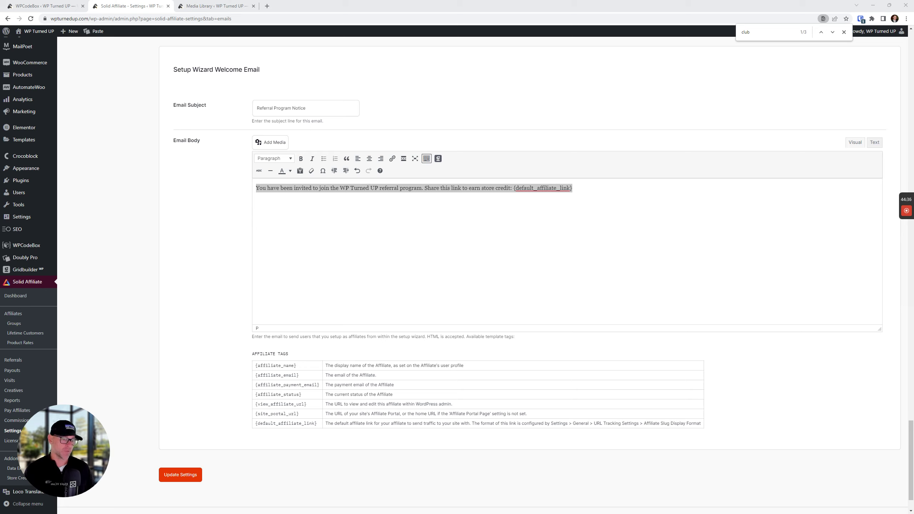
Save the Emails settings with Update Settings.
left_click(179, 476)
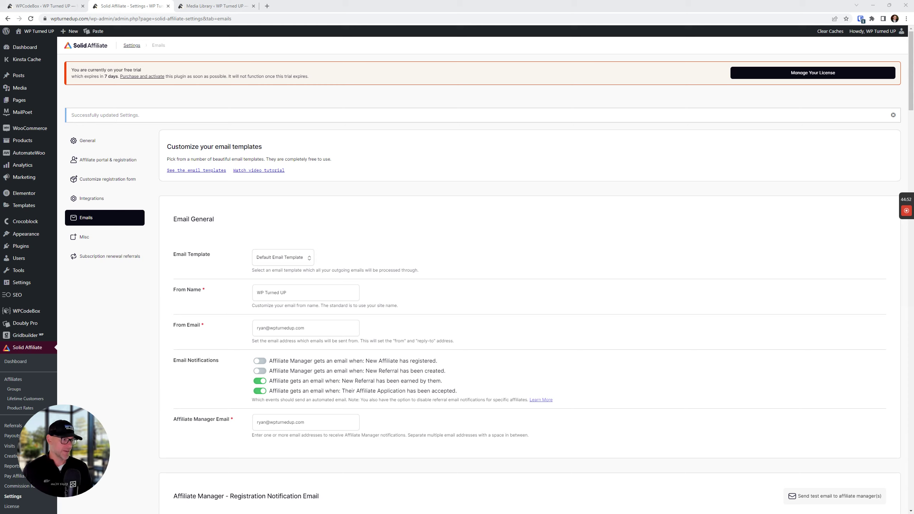
scroll(531, 331, "down", 10)
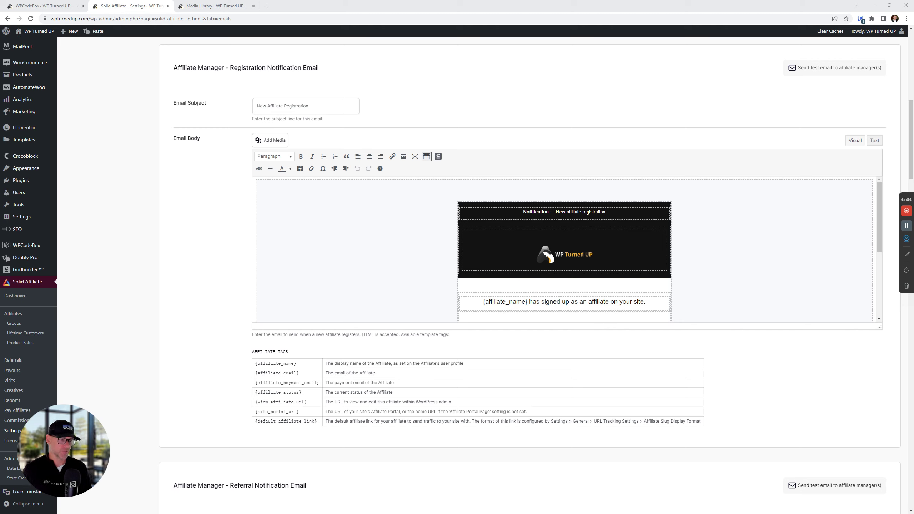
scroll(700, 238, "down", 4)
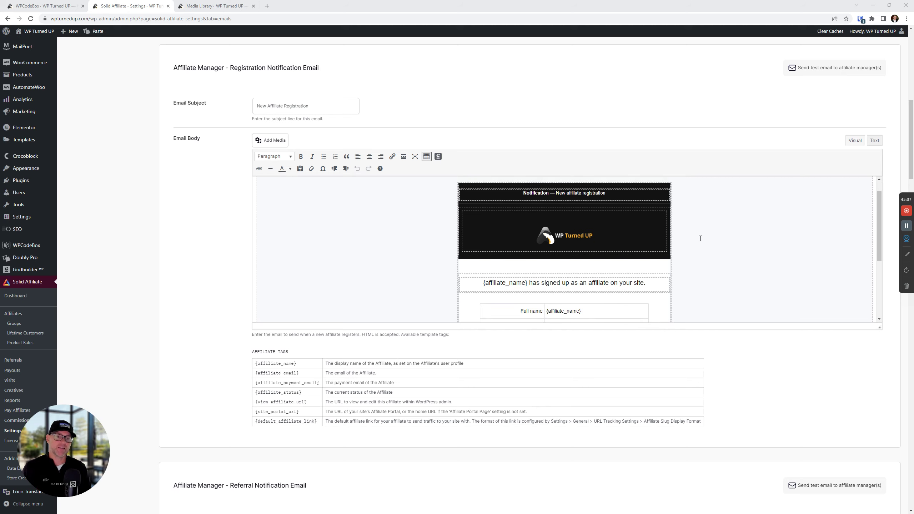
scroll(701, 239, "up", 2)
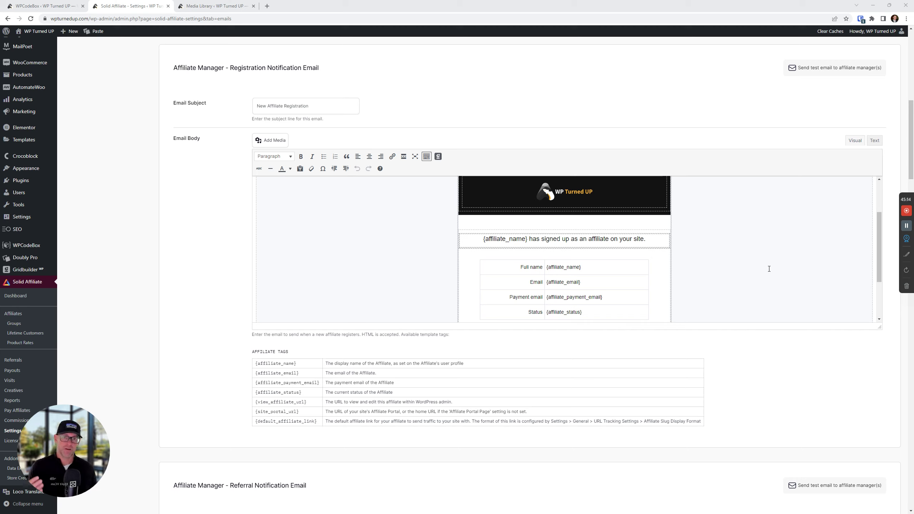
scroll(616, 265, "down", 2)
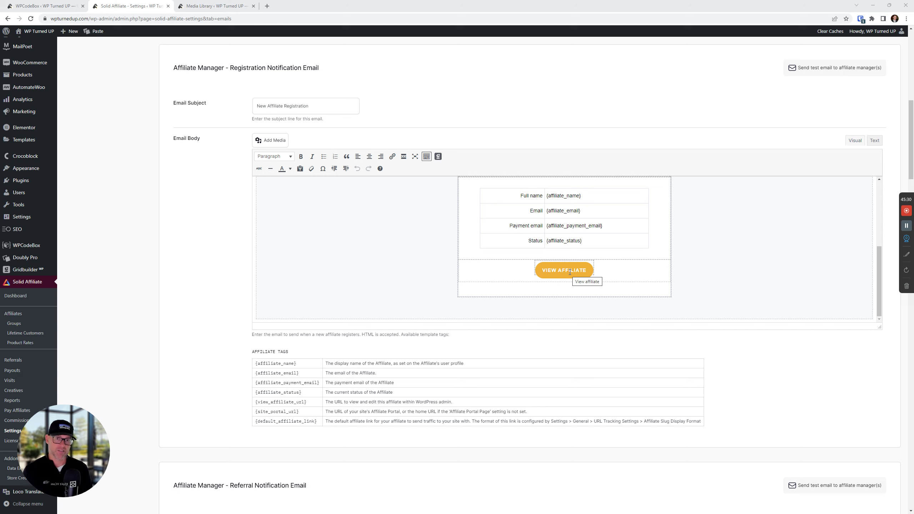
scroll(591, 275, "down", 1)
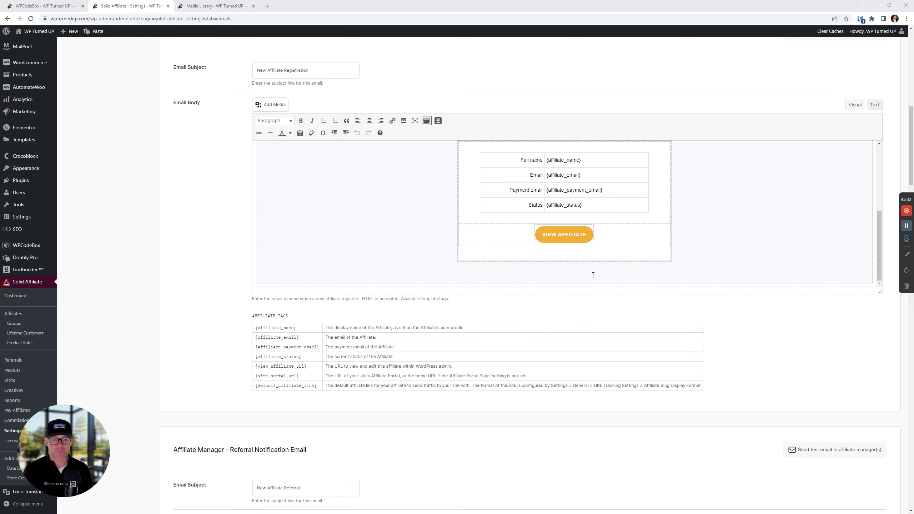
scroll(579, 280, "up", 1)
scroll(643, 310, "up", 2)
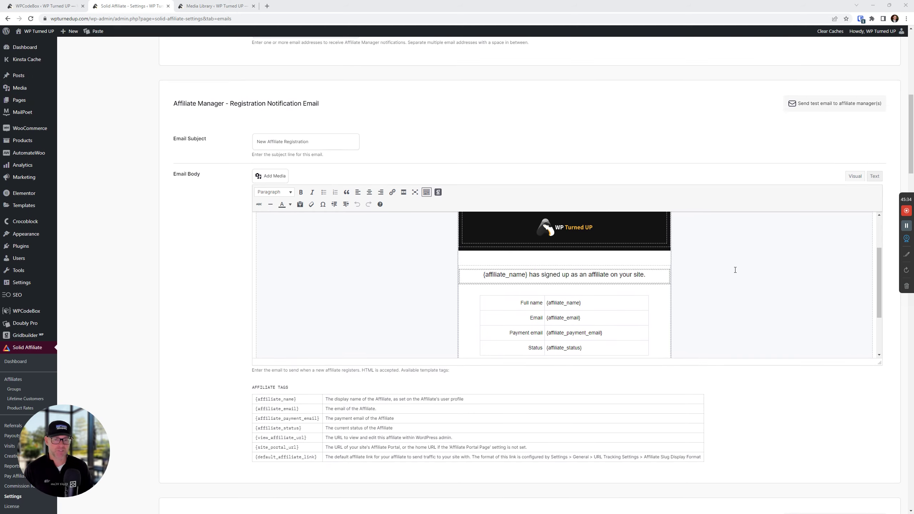
scroll(734, 268, "down", 2)
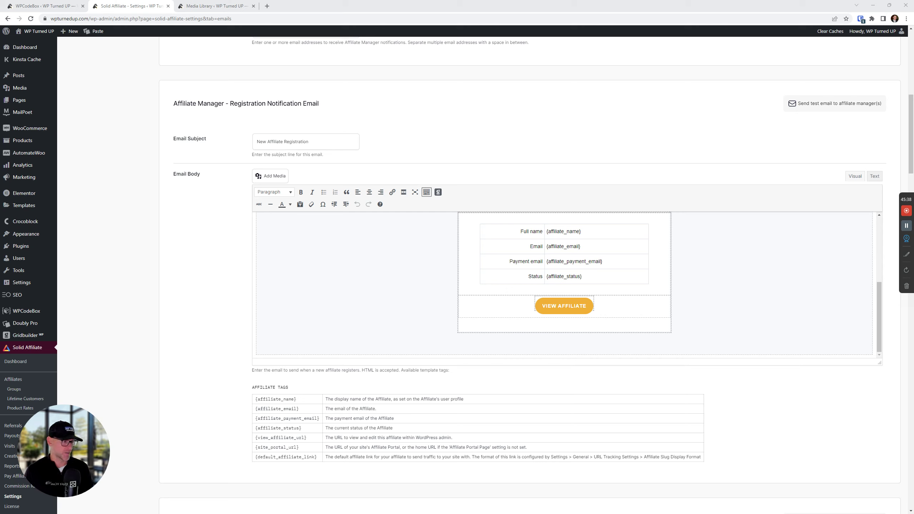
scroll(665, 223, "up", 3)
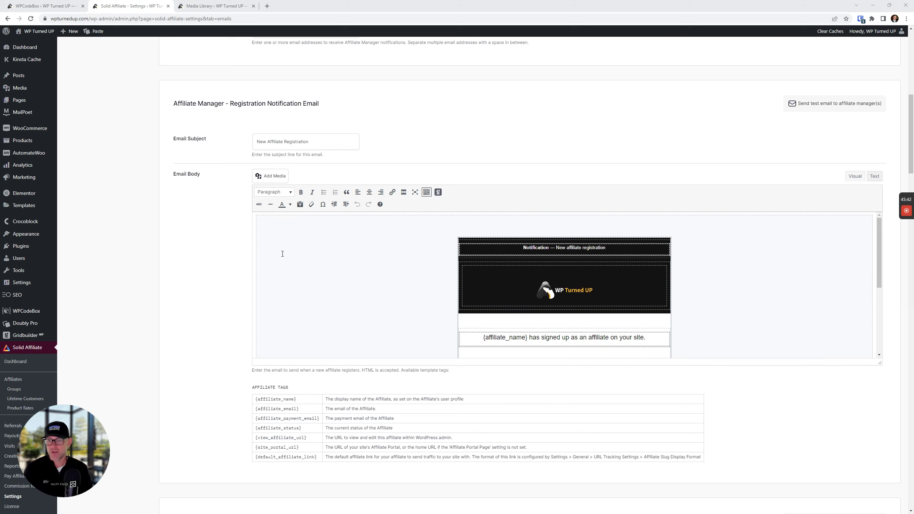
scroll(286, 254, "up", 10)
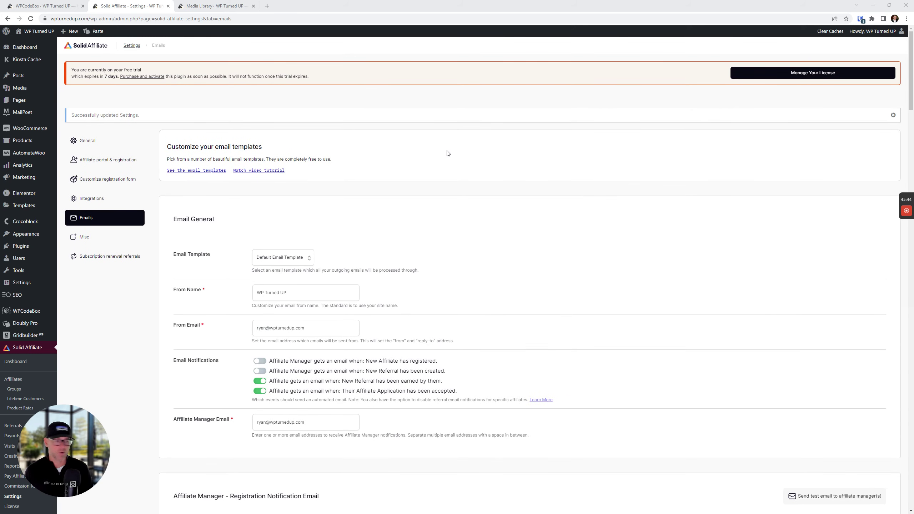
Open the Misc tab showing refund rejection and the Processing, Completed and Shipped statuses.
left_click(88, 237)
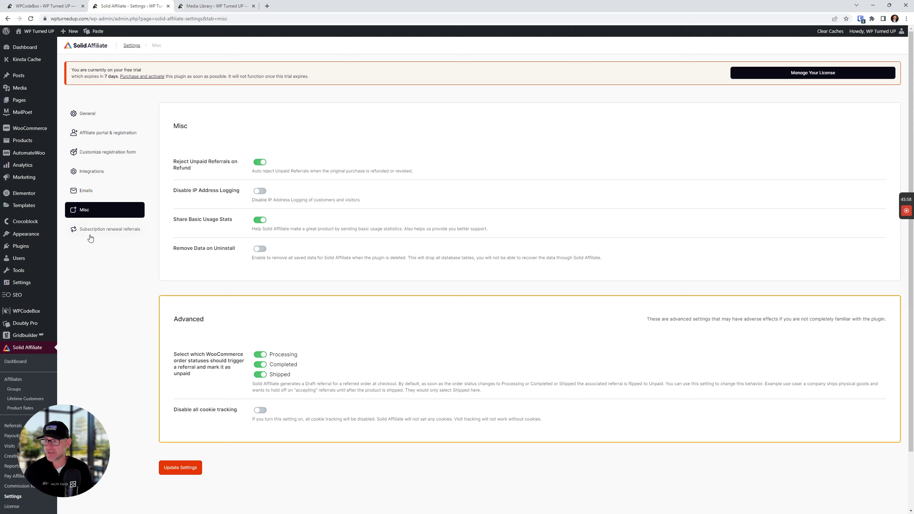
Open the Subscription renewal referrals settings and check the 5 Percentage (%) renewal rate.
left_click(107, 229)
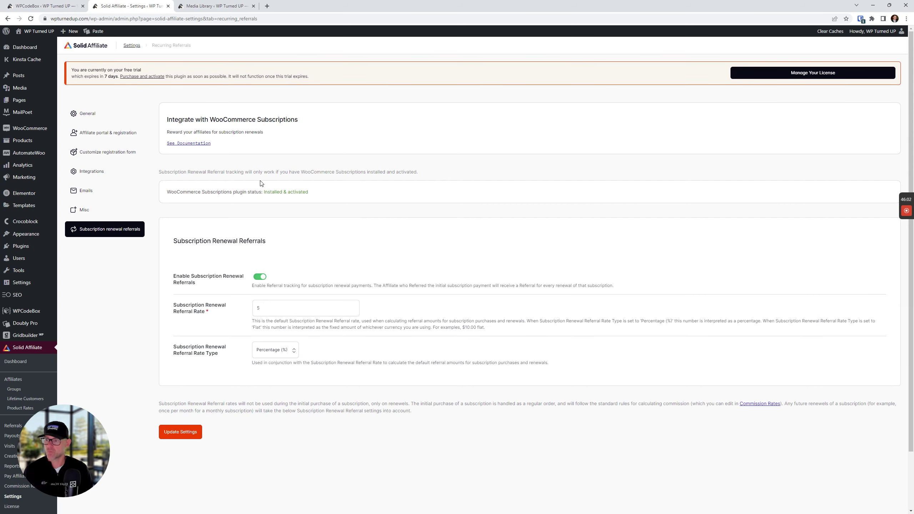
mouse_move(906, 211)
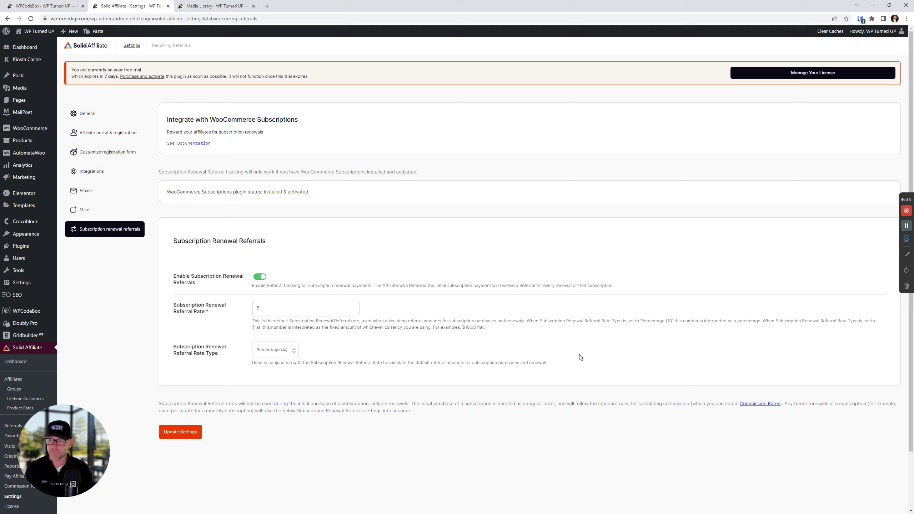
left_click(211, 315)
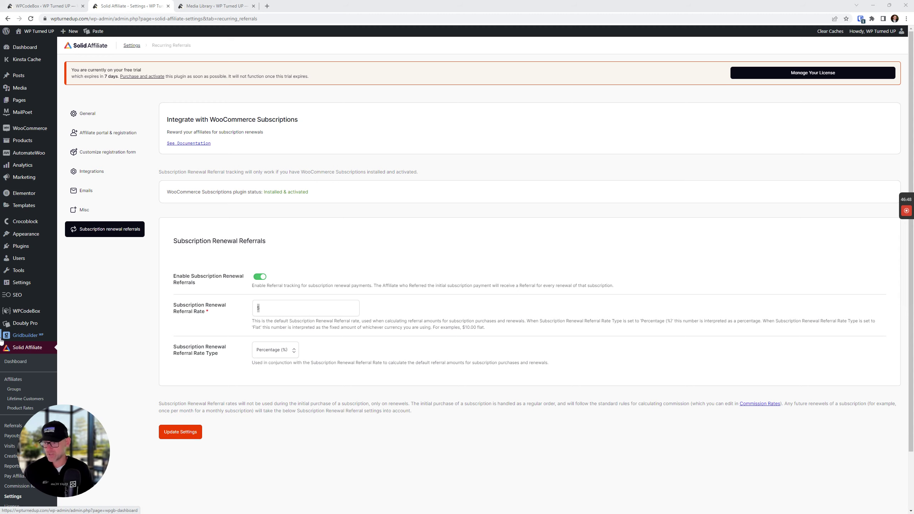
scroll(25, 414, "down", 2)
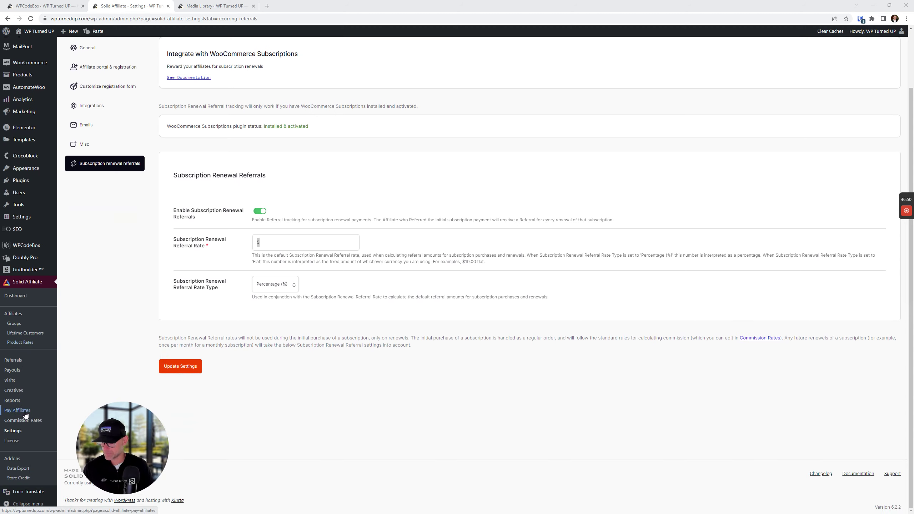
left_click(15, 457)
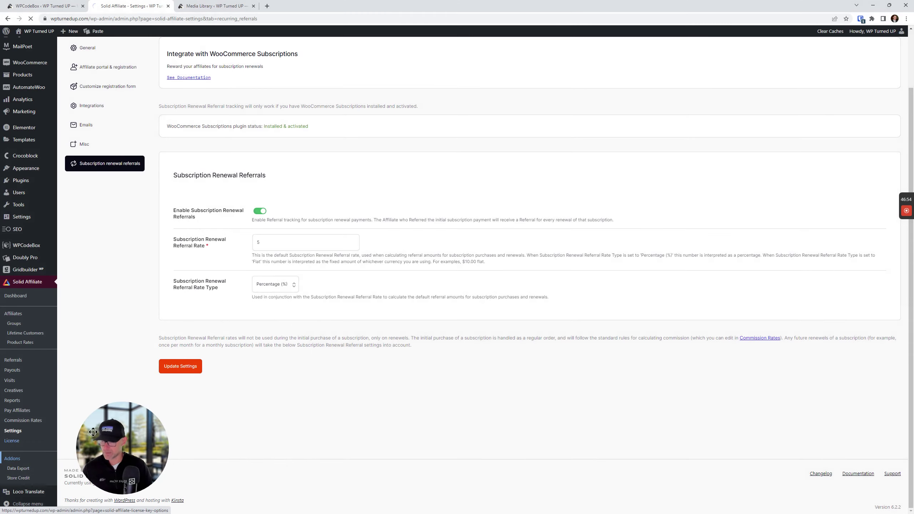
Switch off the Affiliate Landing Pages and Export Solid Affiliate Data addons.
scroll(447, 57, "down", 2)
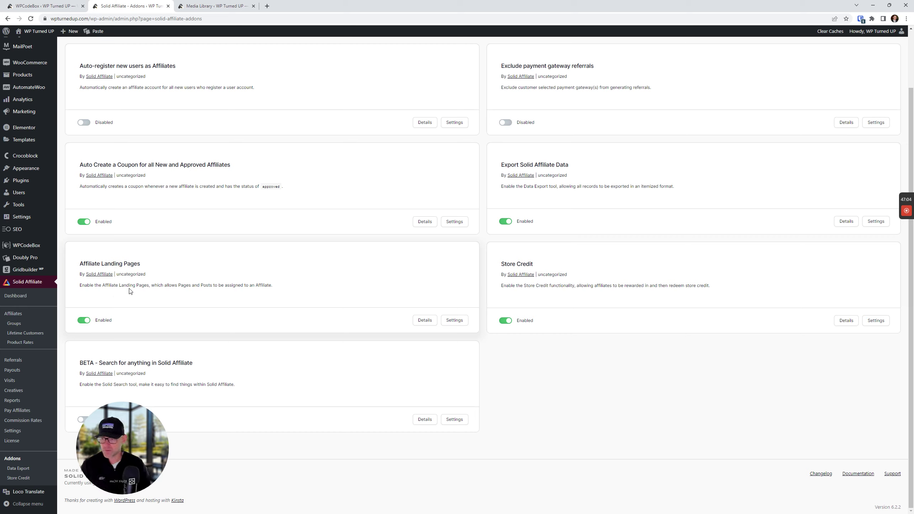
left_click(83, 321)
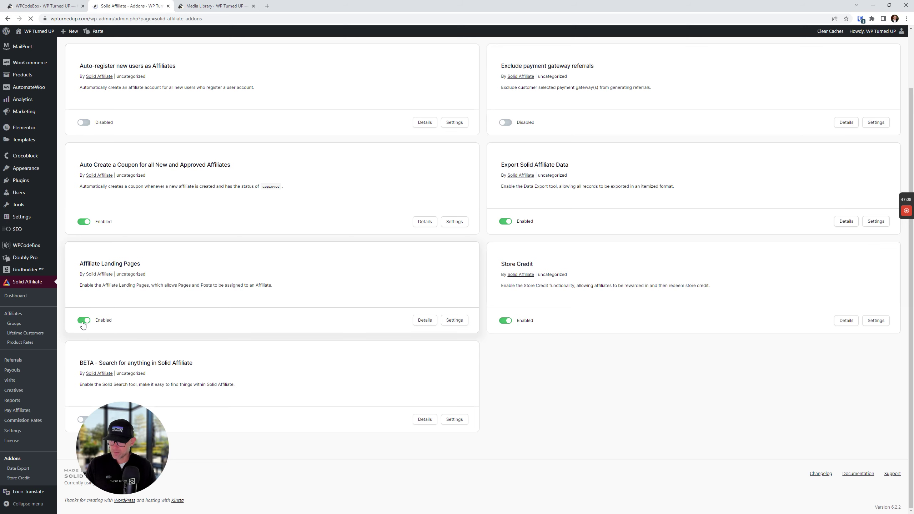
scroll(124, 321, "down", 2)
left_click_drag(103, 417, 147, 416)
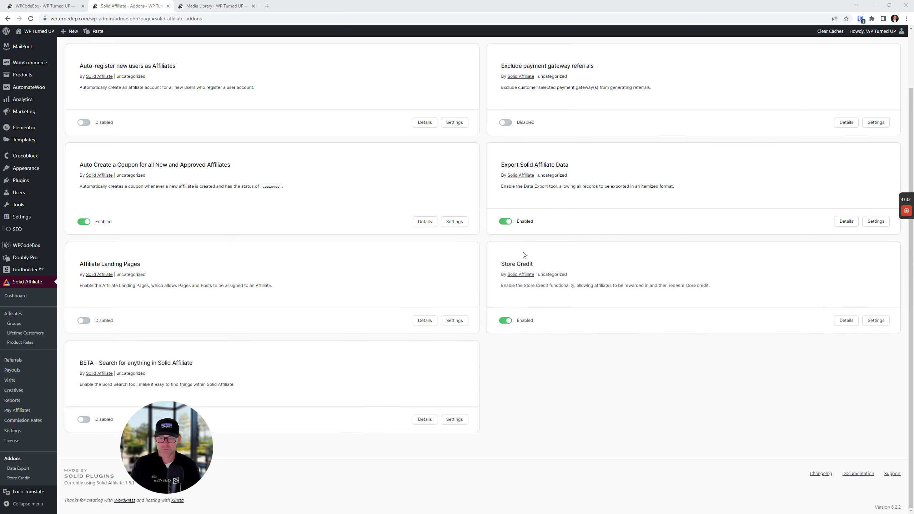
left_click(505, 221)
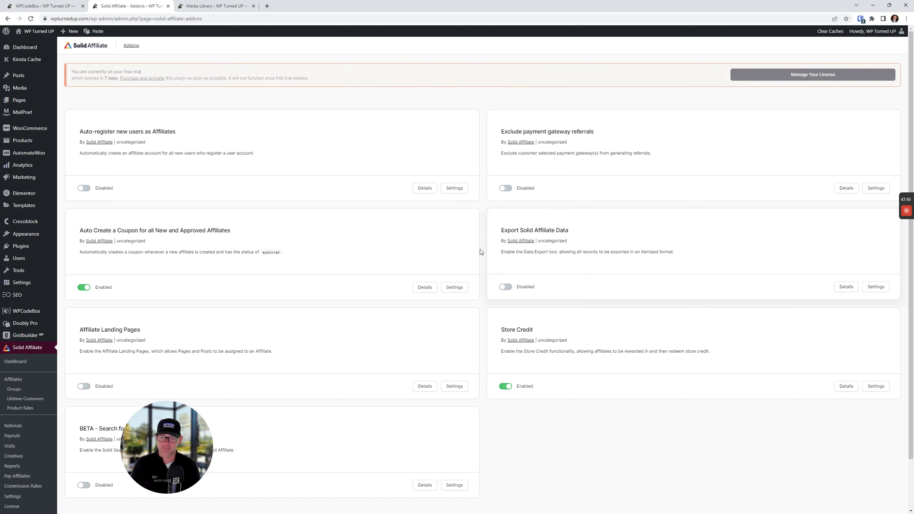
Confirm only Auto Create a Coupon and Store Credit remain enabled, then bring up the Add New page link's options.
scroll(183, 167, "down", 3)
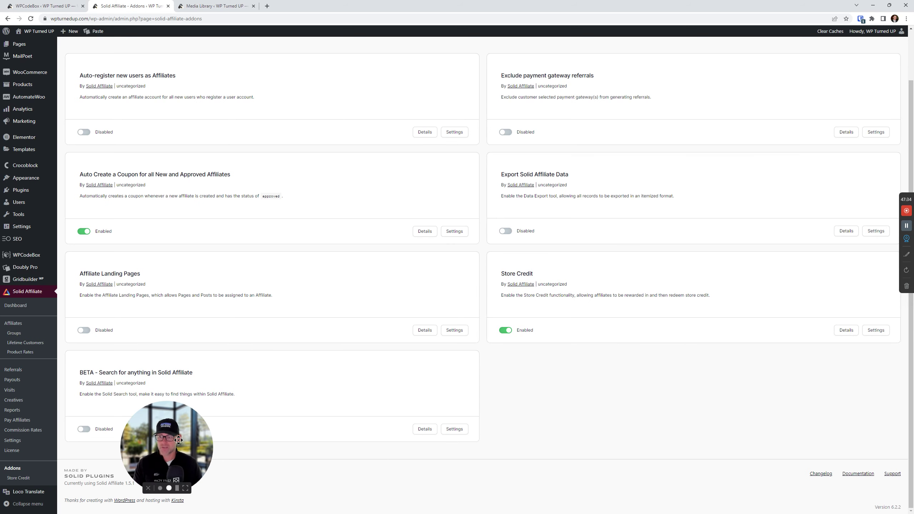
left_click_drag(178, 440, 83, 431)
scroll(298, 373, "up", 3)
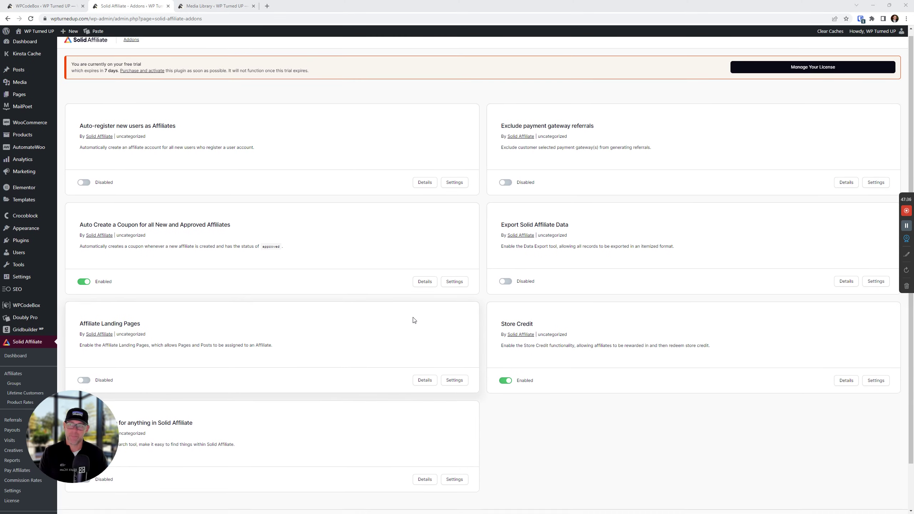
scroll(414, 320, "down", 1)
left_click_drag(88, 426, 209, 392)
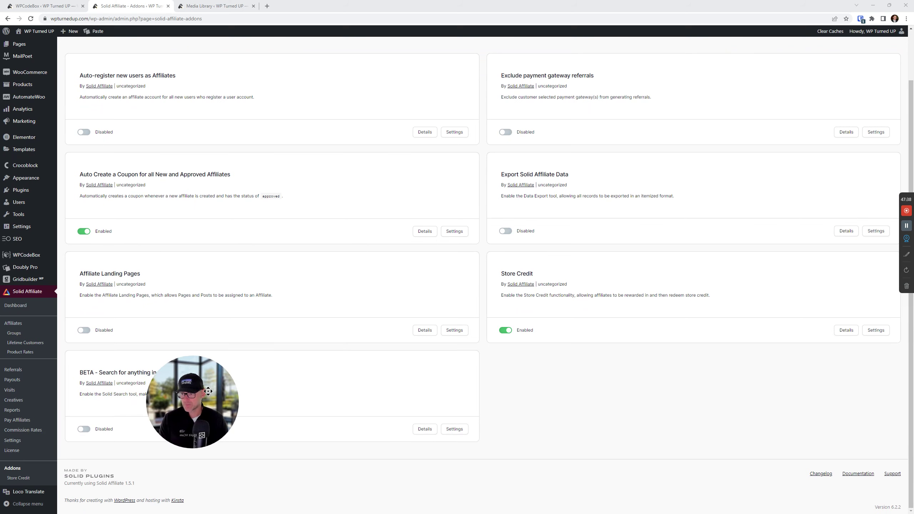
scroll(447, 343, "up", 2)
scroll(447, 344, "down", 1)
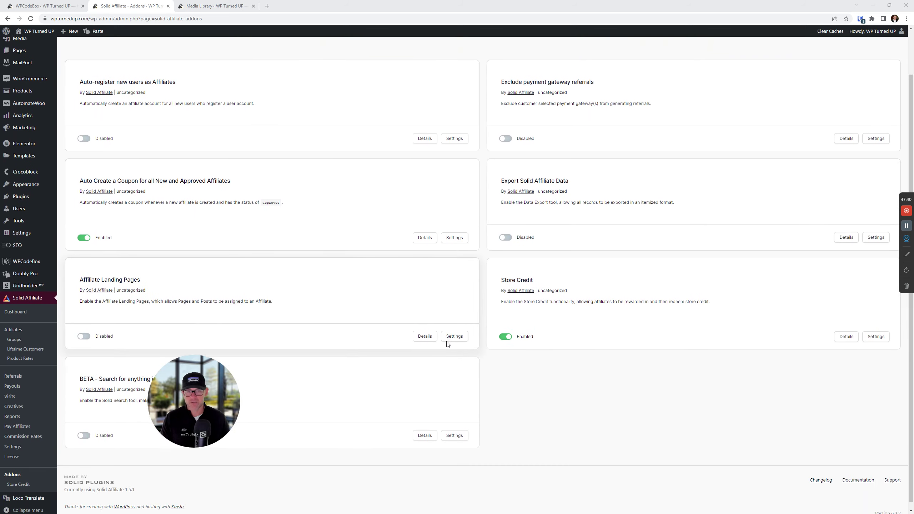
scroll(446, 343, "up", 1)
scroll(445, 343, "down", 1)
scroll(435, 343, "up", 1)
mouse_move(180, 401)
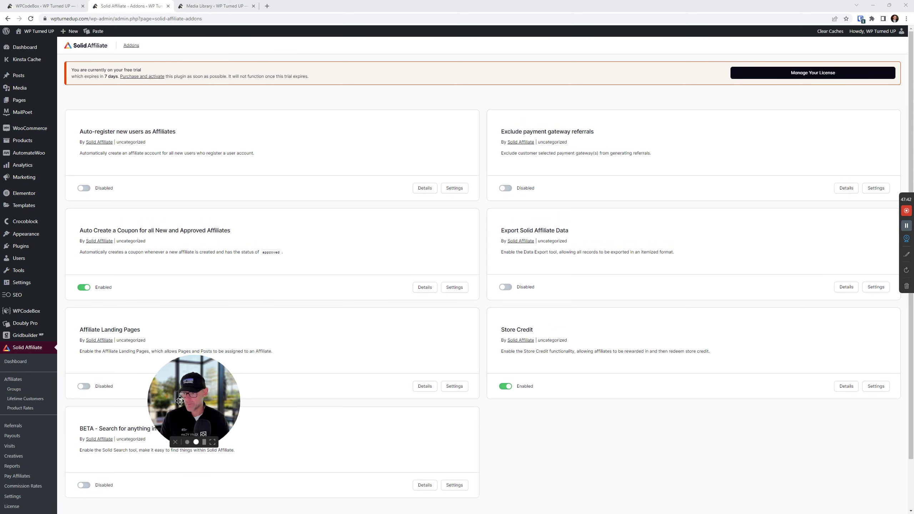
left_click_drag(180, 401, 44, 447)
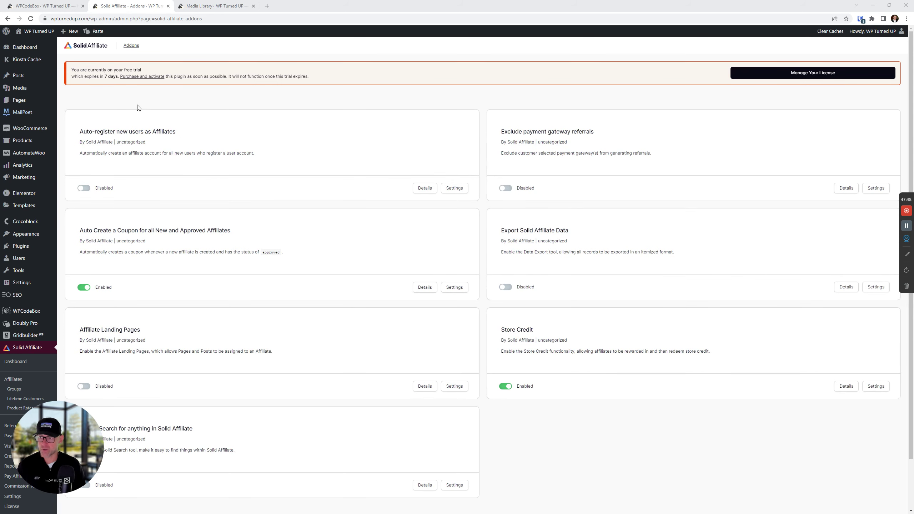
mouse_move(16, 104)
right_click(69, 120)
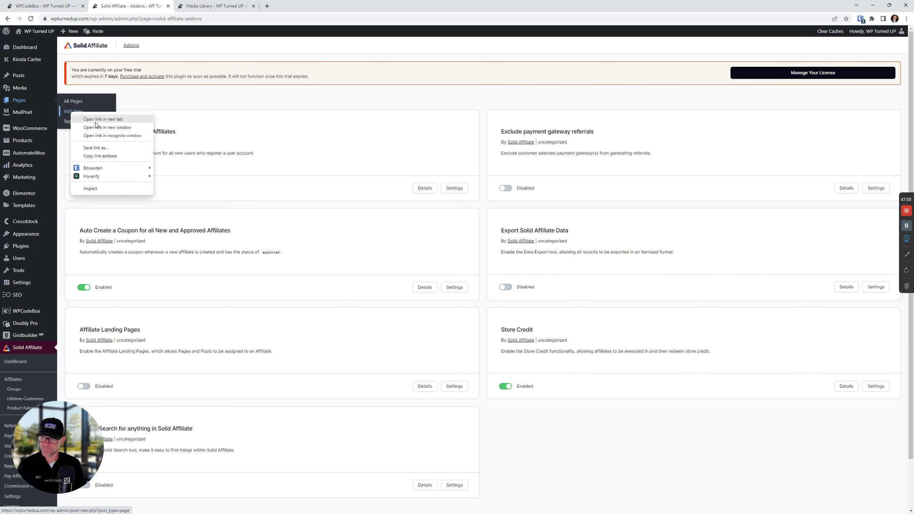
Create a new page titled 'Affiliate Program' in a separate tab and edit it with Elementor.
left_click(95, 125)
left_click(302, 5)
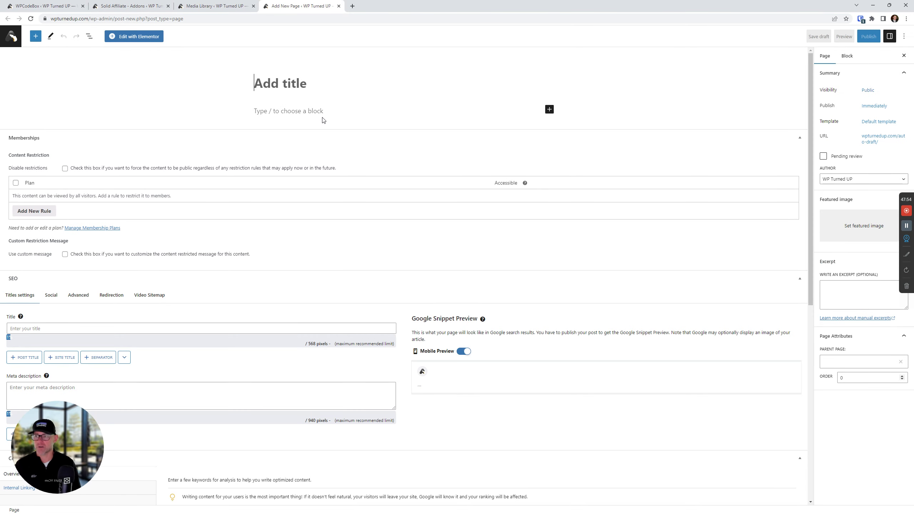
type("Affiliate Program")
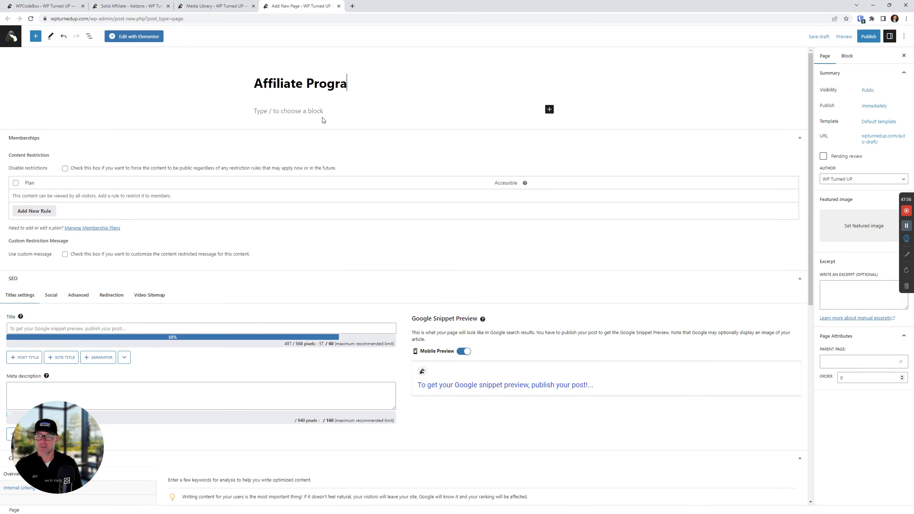
left_click(146, 38)
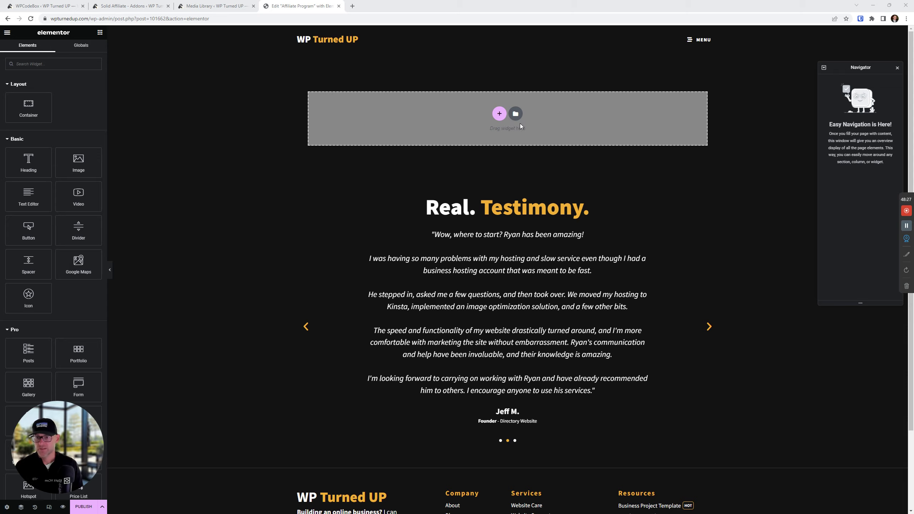
Import the Affiliate Program template file and insert it from My Templates sorted by creation date.
left_click(516, 114)
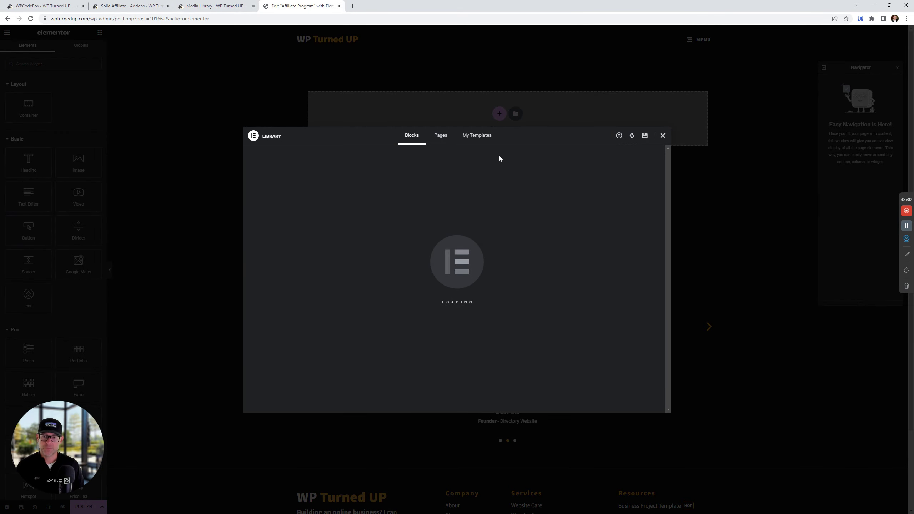
left_click(619, 136)
left_click(467, 282)
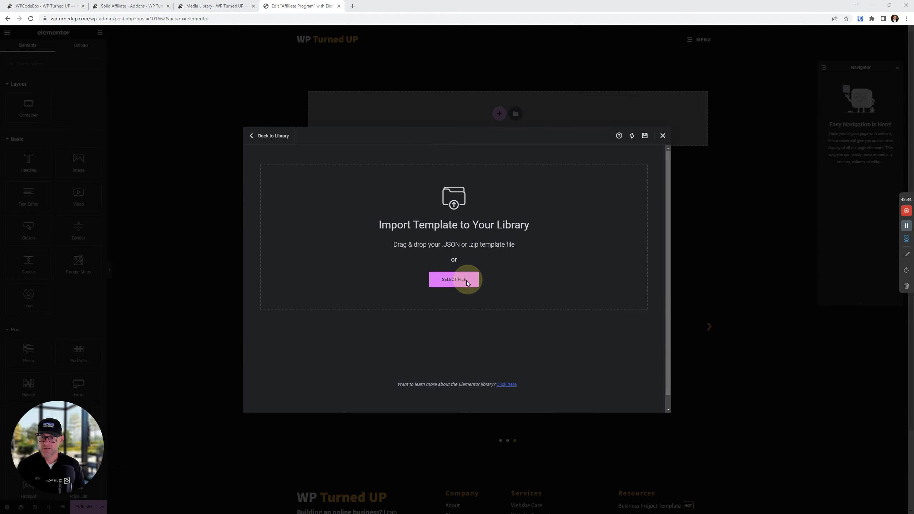
double_click(112, 68)
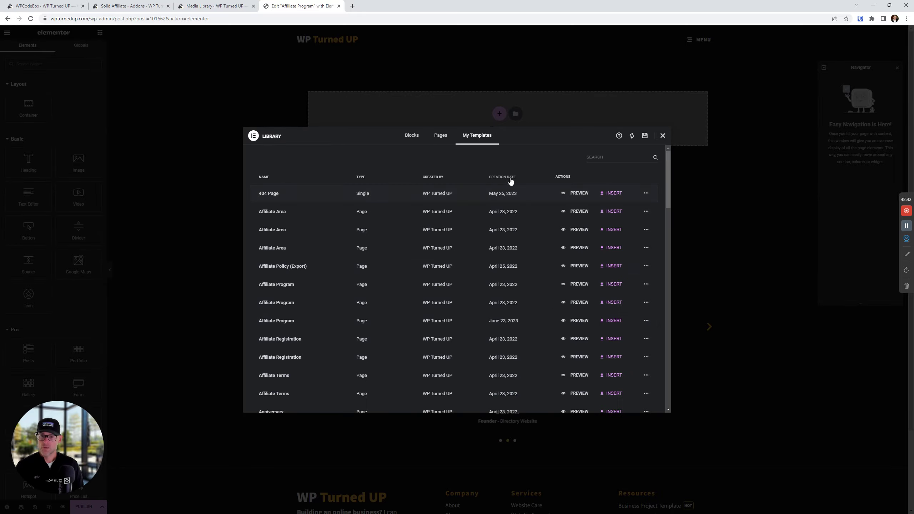
left_click(511, 180)
left_click(614, 193)
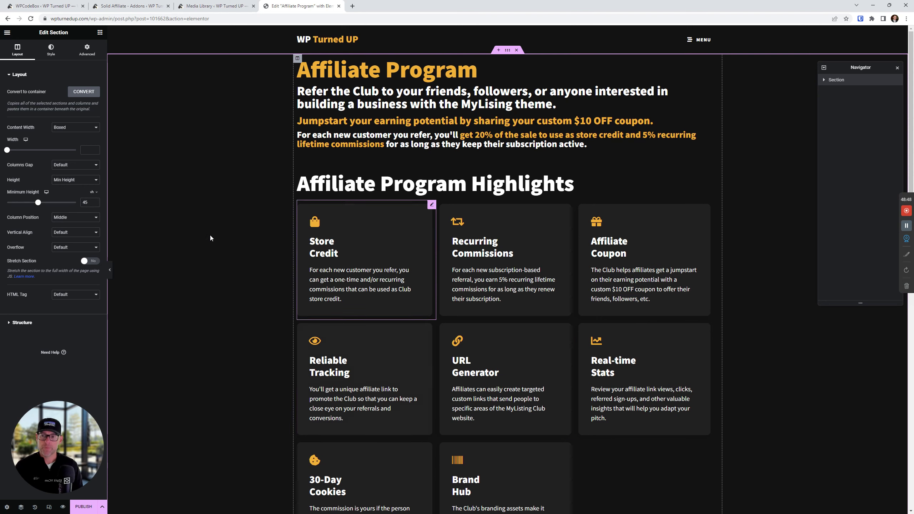
left_click(190, 304)
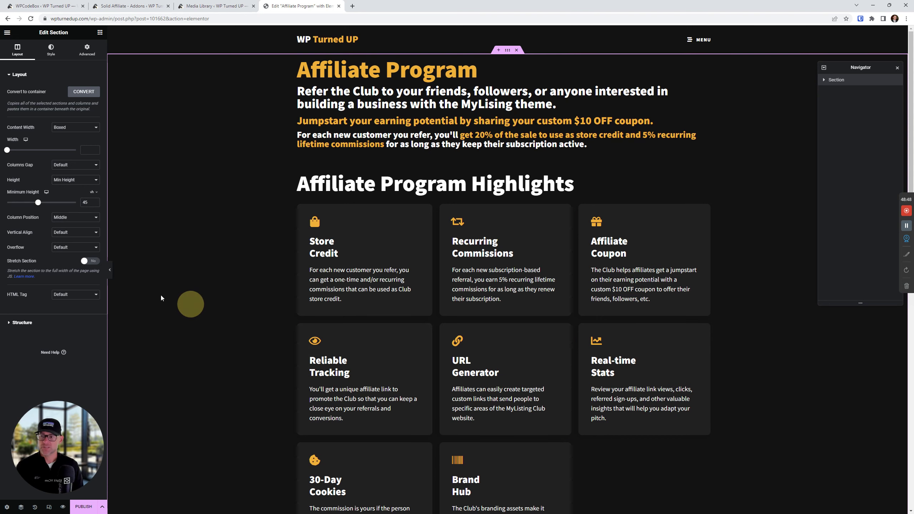
Delete 'Affiliate' from the Affiliate Program Highlights heading's title.
left_click(110, 270)
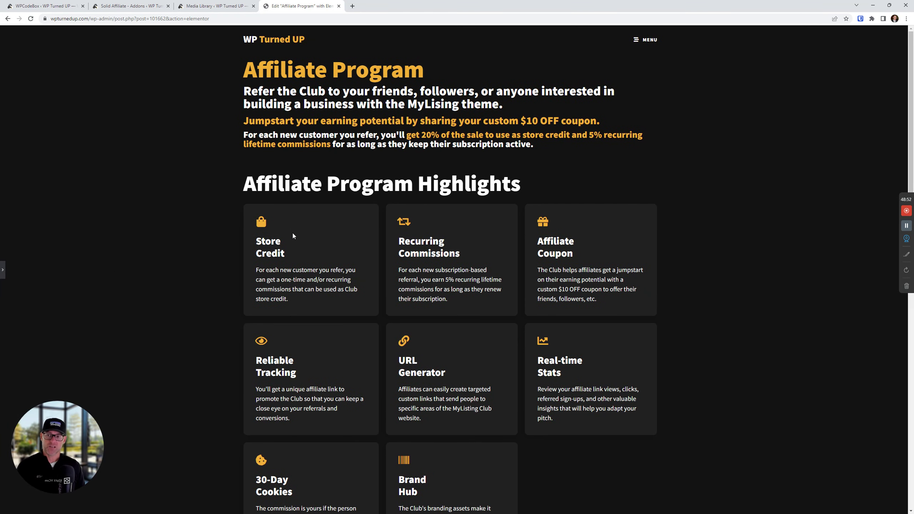
left_click(2, 272)
left_click(386, 186)
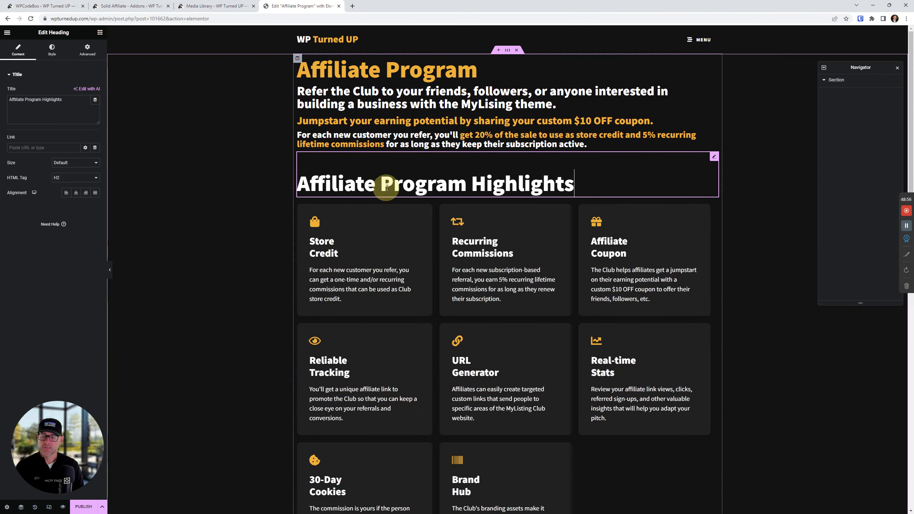
double_click(20, 100)
key("BackSpace")
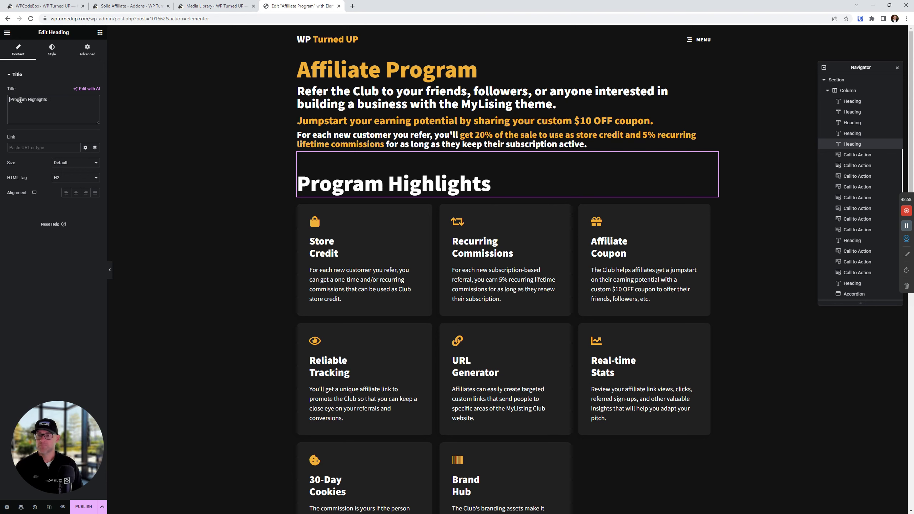
Preview the page and scroll through the renamed Program Highlights section.
left_click(110, 270)
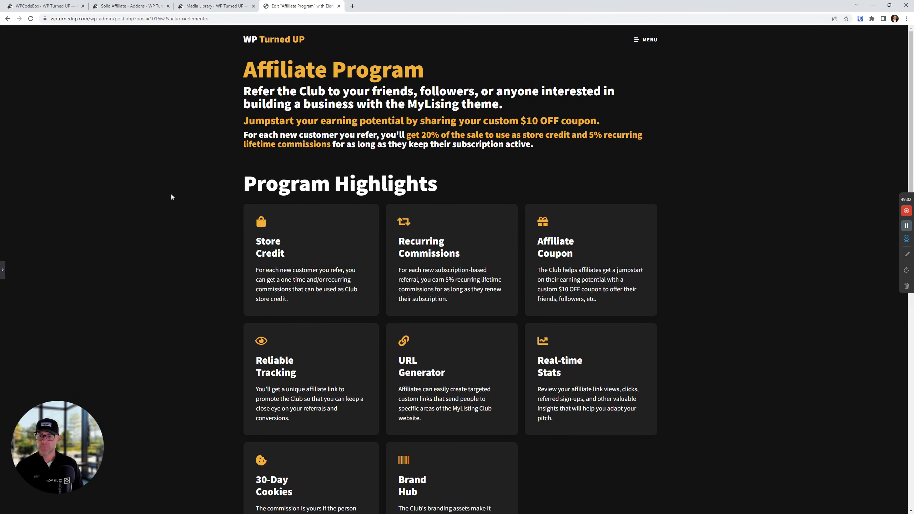
left_click(4, 268)
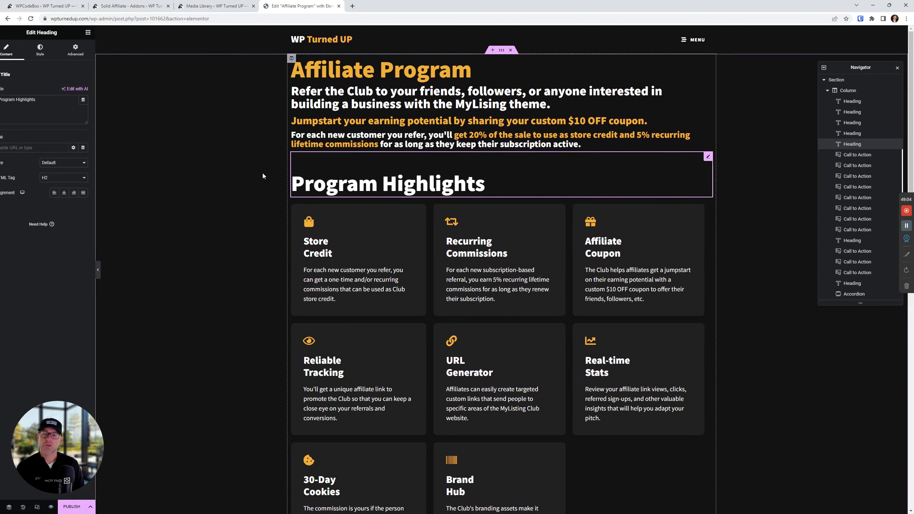
scroll(370, 197, "down", 2)
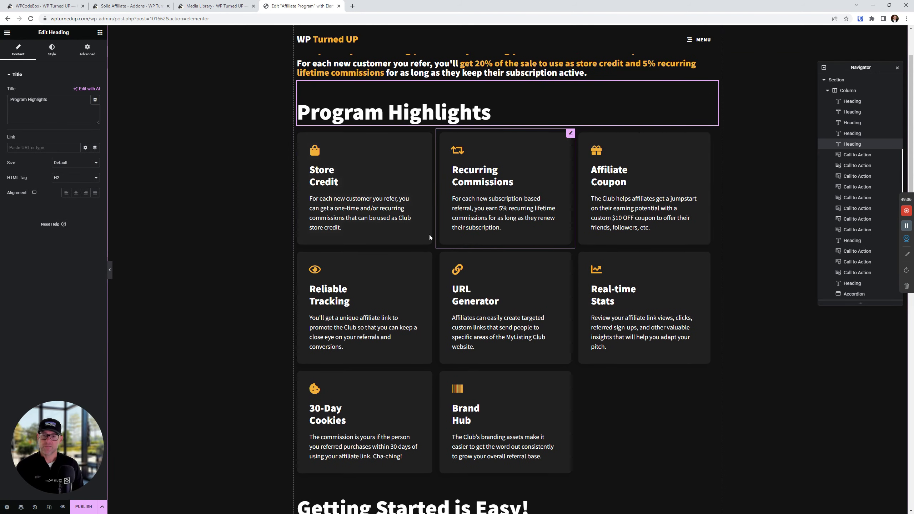
scroll(532, 316, "down", 4)
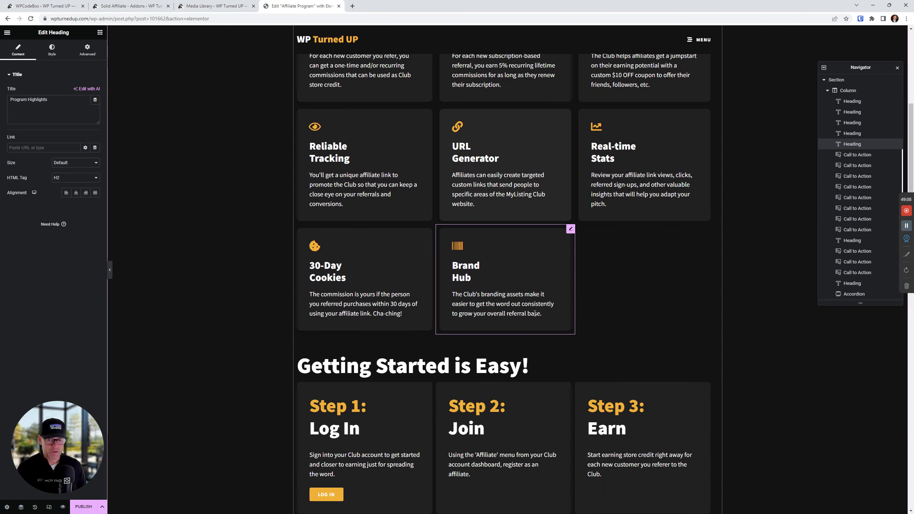
scroll(504, 353, "up", 6)
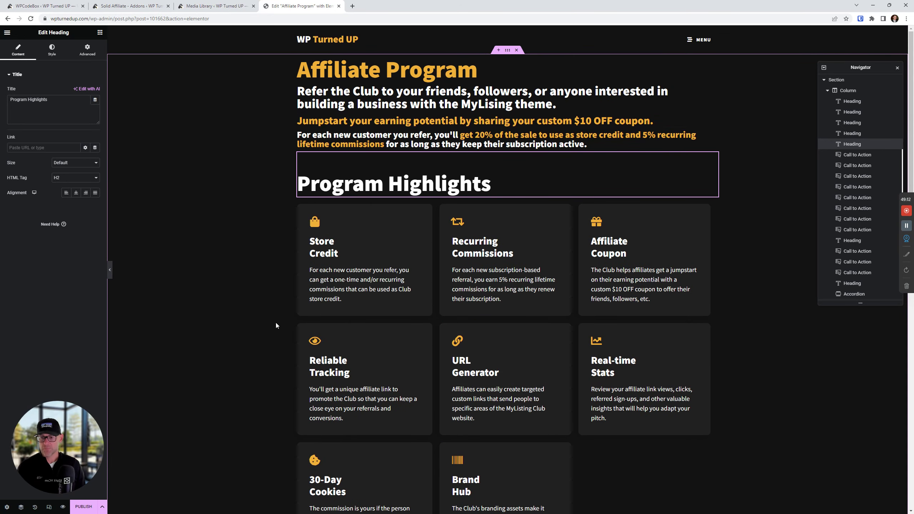
scroll(281, 326, "down", 5)
scroll(285, 329, "up", 5)
scroll(360, 285, "down", 12)
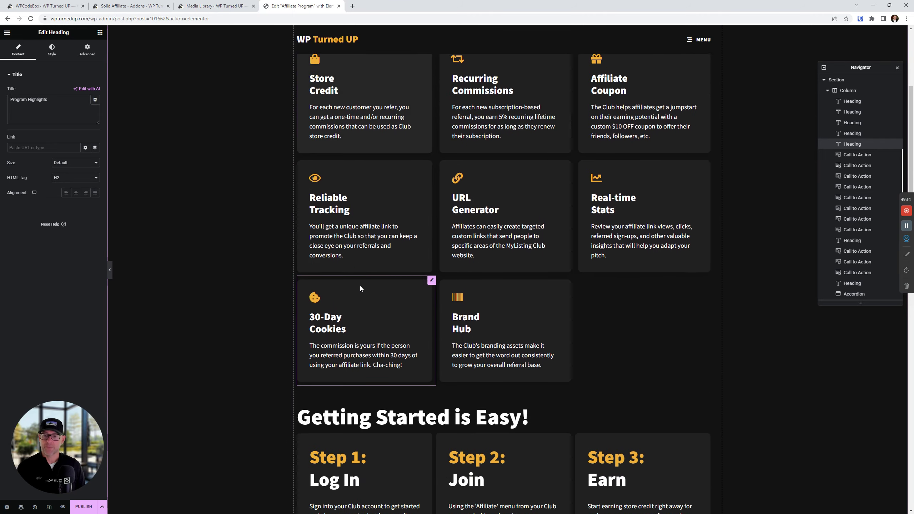
scroll(362, 288, "up", 12)
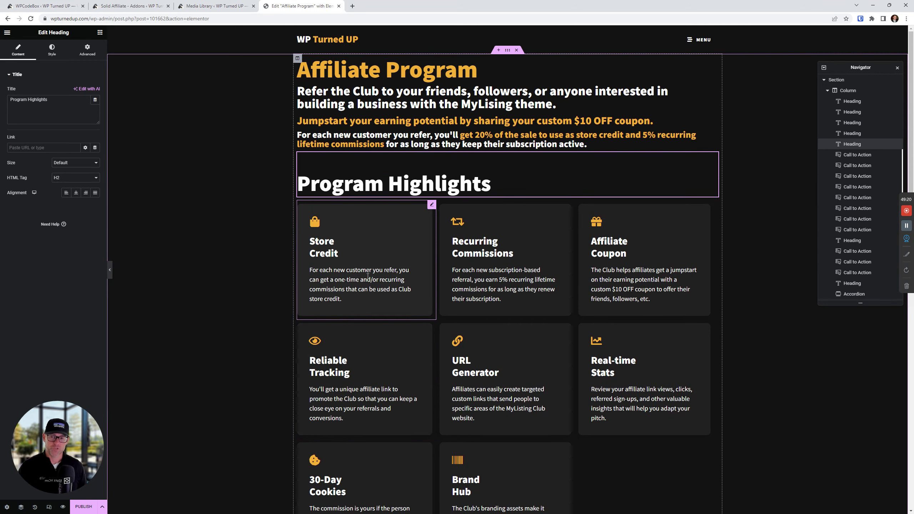
scroll(340, 259, "down", 6)
scroll(341, 258, "up", 5)
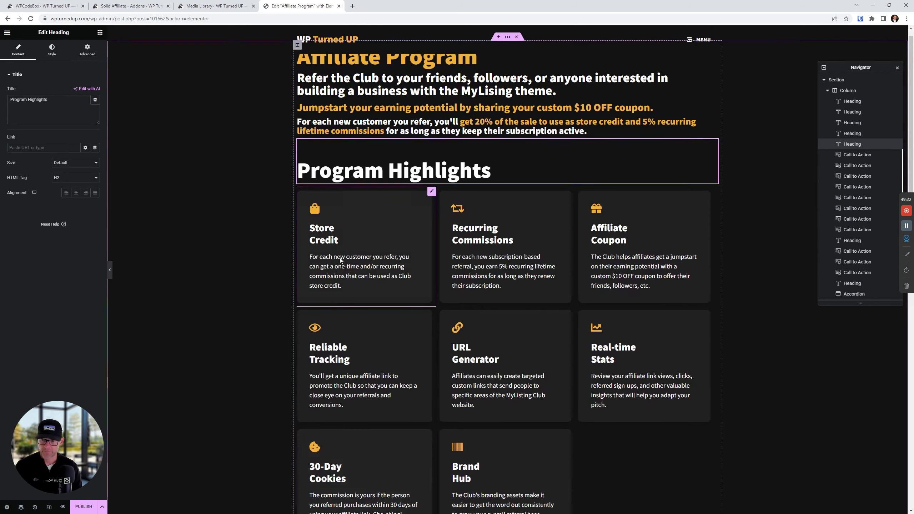
scroll(341, 259, "down", 7)
Use the Publish arrow's save options to save the page as a draft.
left_click(102, 507)
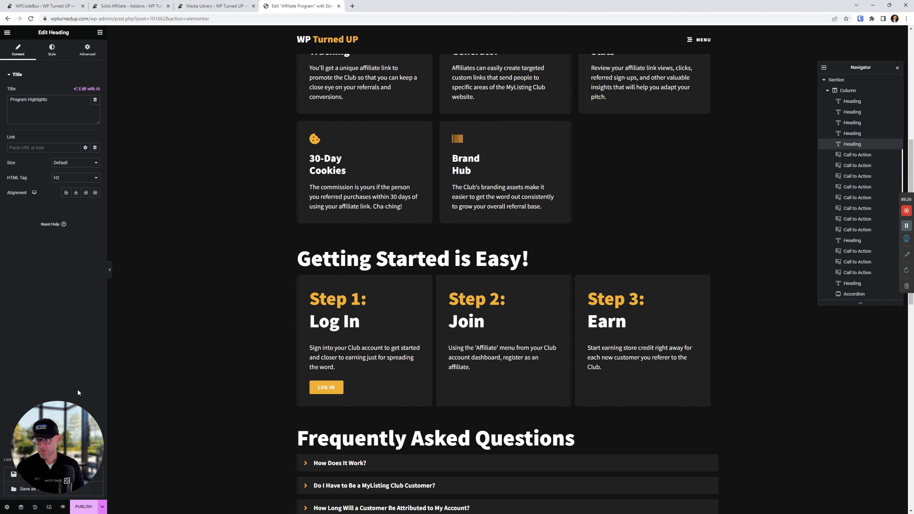
left_click(103, 507)
left_click(103, 507)
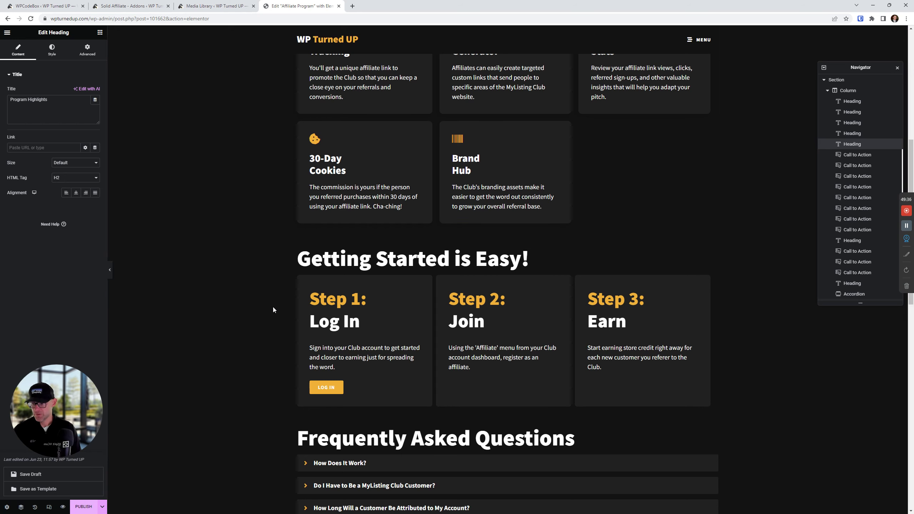
scroll(412, 146, "up", 5)
scroll(411, 146, "down", 3)
left_click_drag(65, 438, 66, 404)
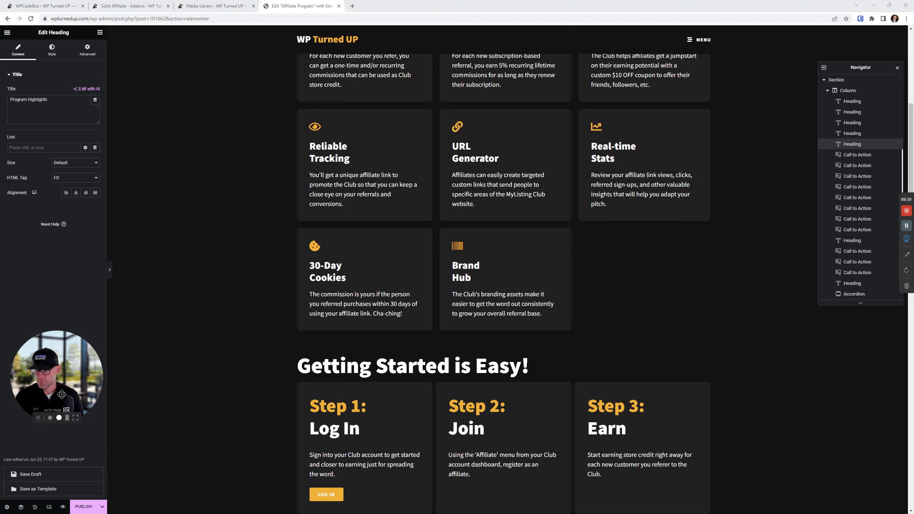
Publish the Affiliate Program page, then return to the Media Library tab.
left_click(84, 507)
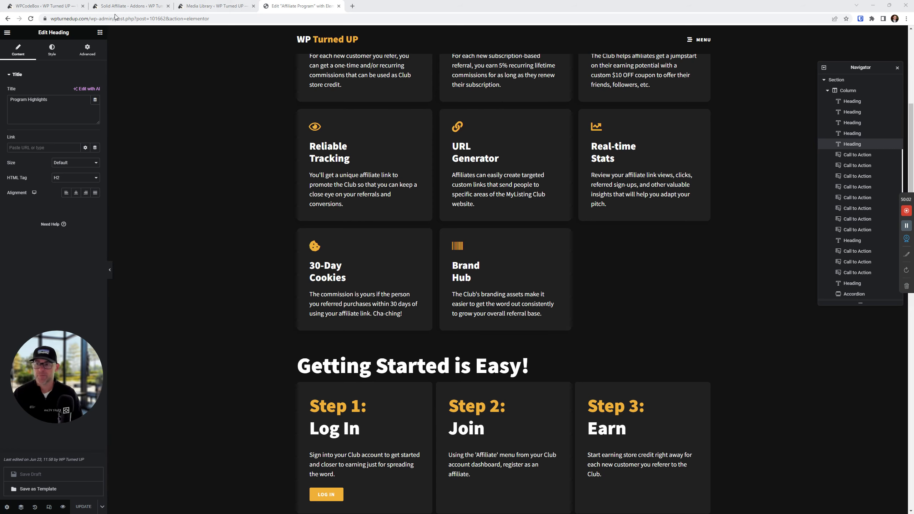
left_click(216, 6)
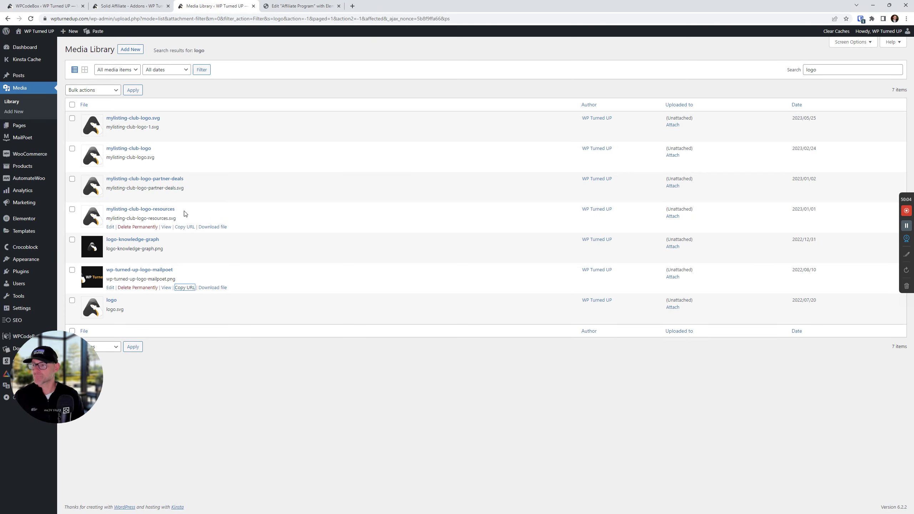
From All Pages, open the Affiliate Program page's View link in a new tab.
left_click(23, 128)
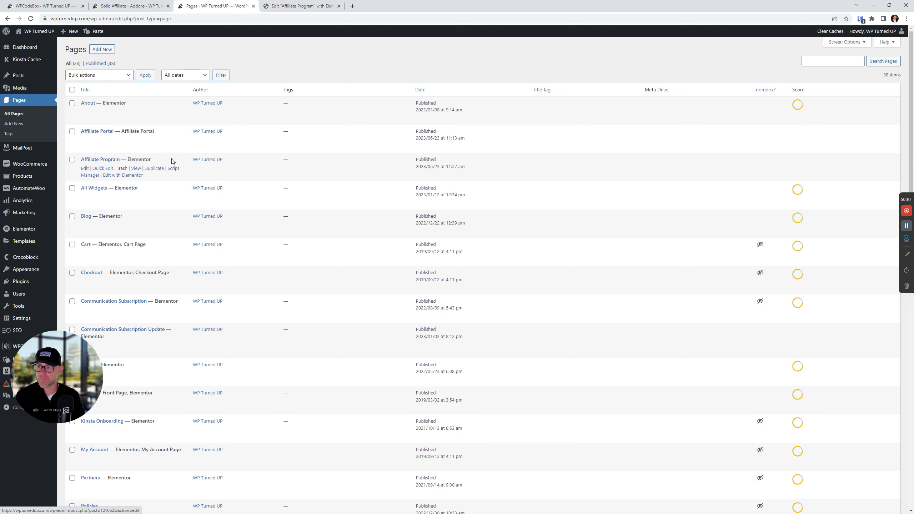
right_click(136, 168)
left_click(172, 175)
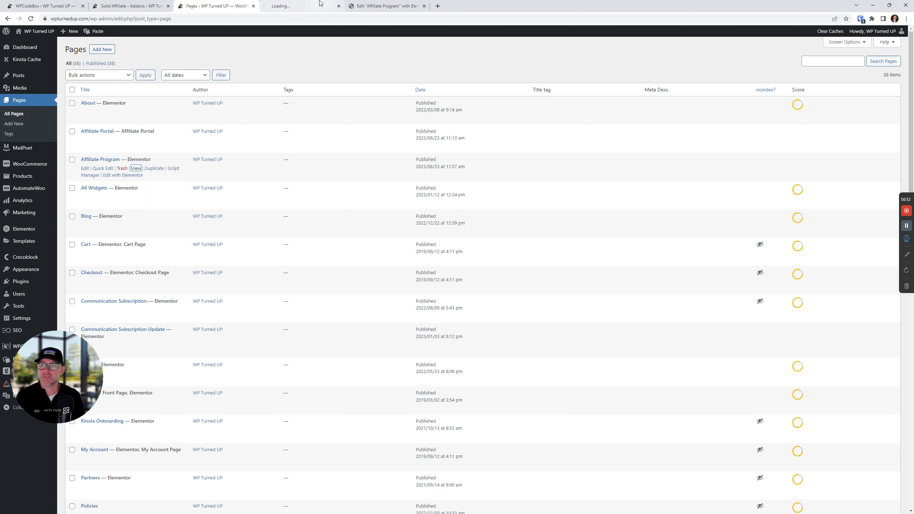
left_click_drag(319, 5, 479, 6)
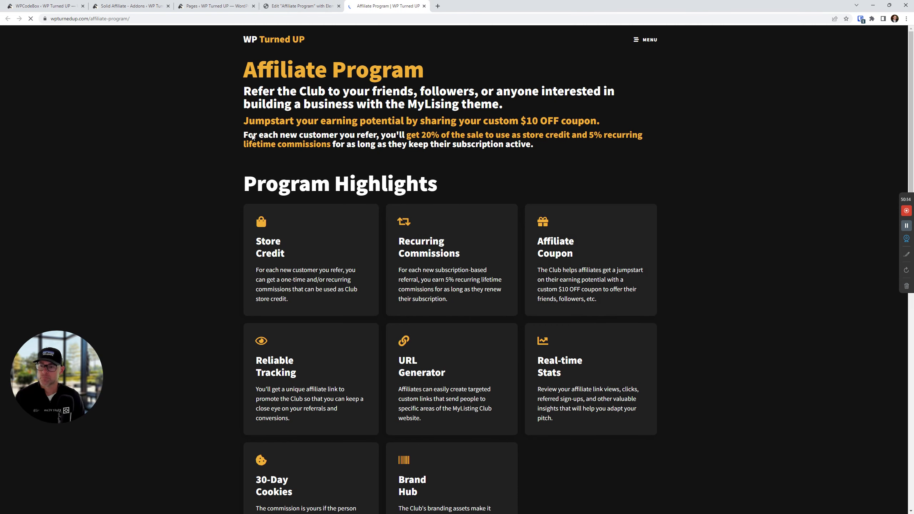
Scroll through the live page's Getting Started steps and FAQ.
scroll(211, 208, "down", 9)
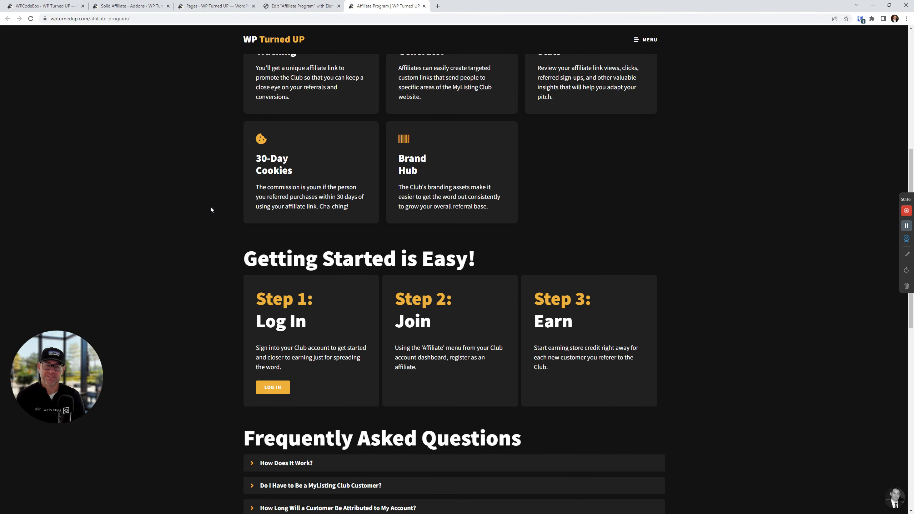
scroll(210, 210, "down", 2)
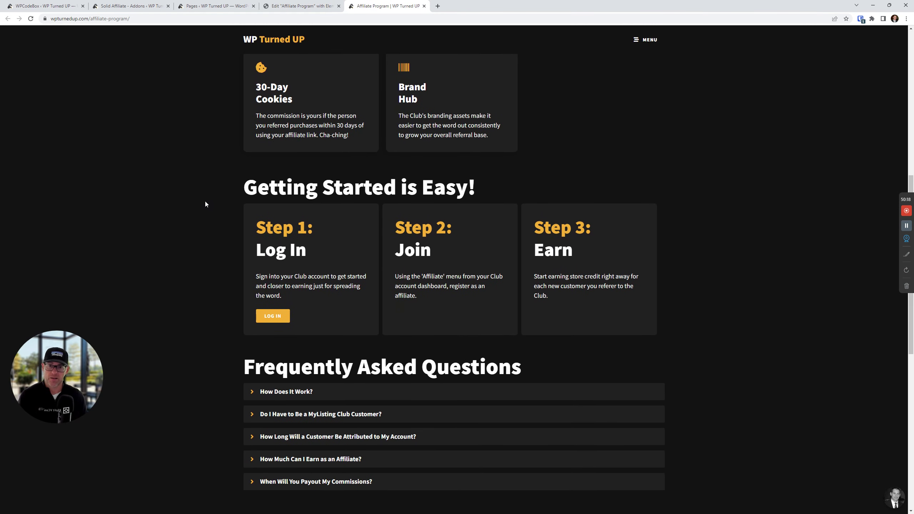
scroll(204, 202, "down", 1)
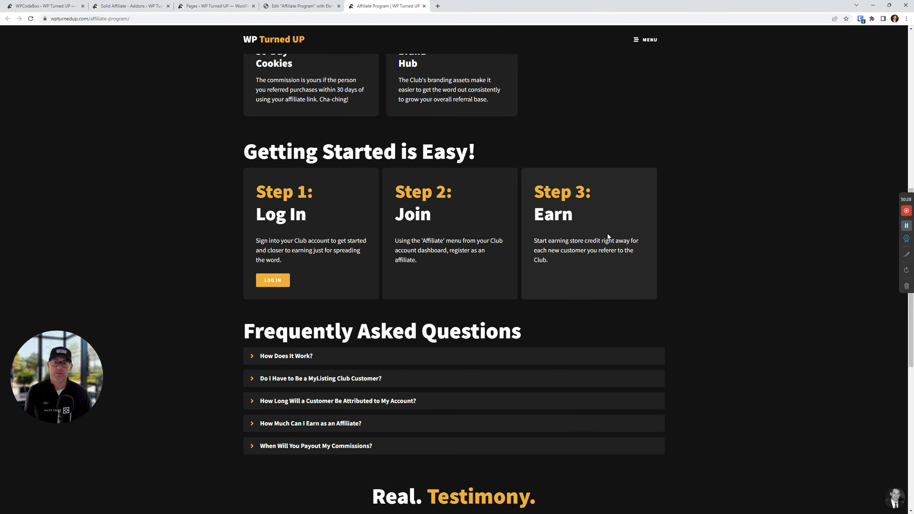
left_click_drag(76, 353, 75, 413)
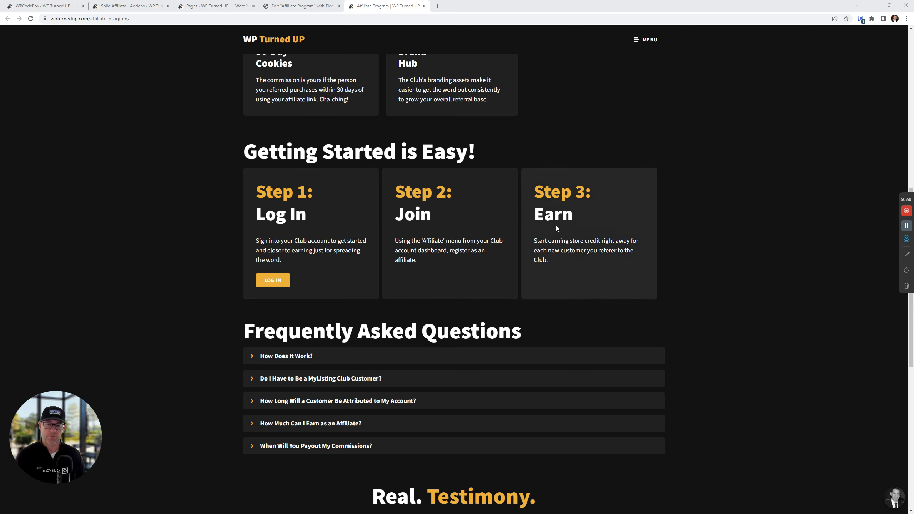
Log in, then open the Affiliate section of My Account to show Register as Affiliate.
left_click(278, 284)
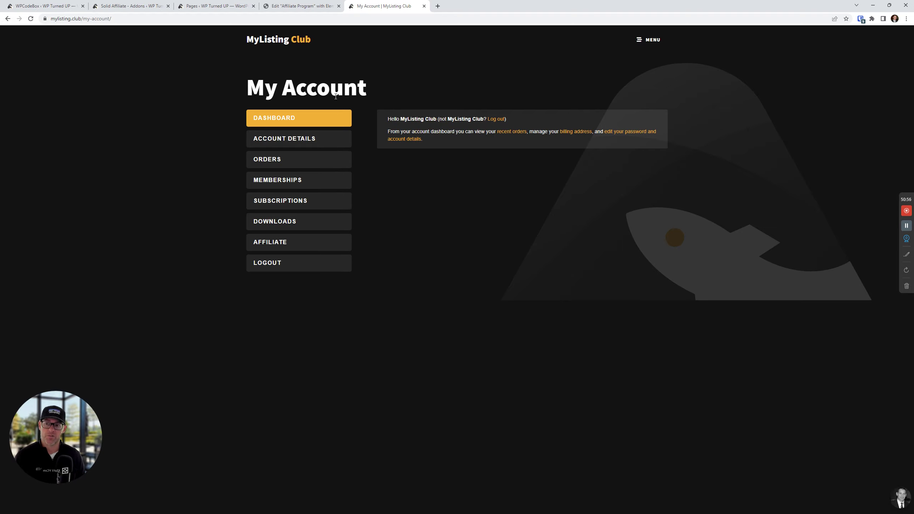
left_click(340, 375)
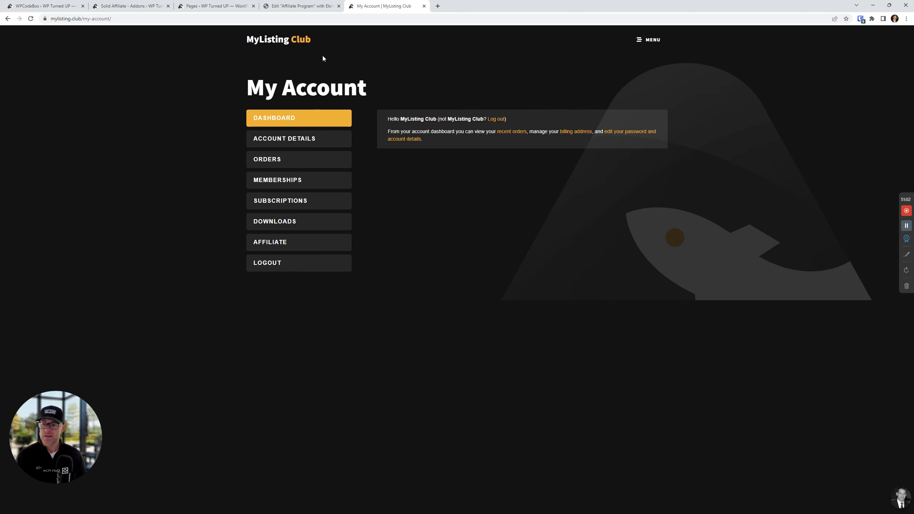
left_click(287, 244)
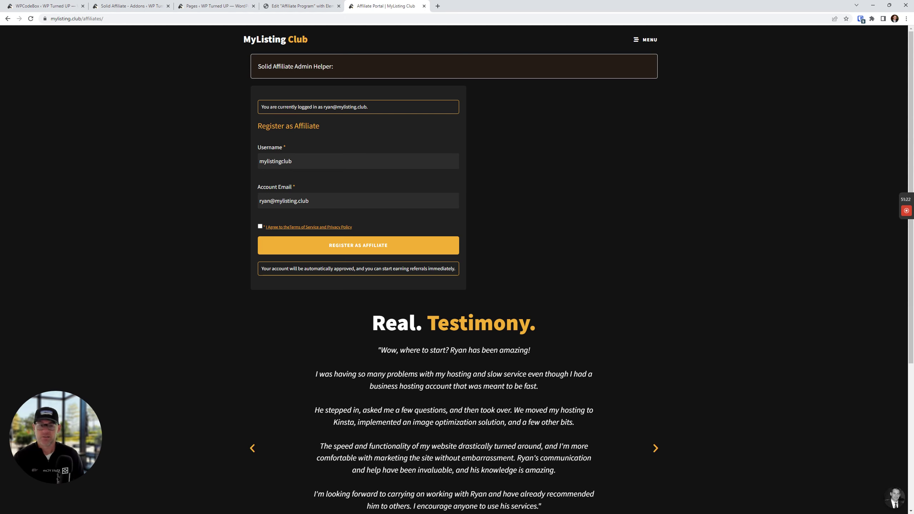
Go to the Solid Affiliate admin tab and open Solid Affiliate > Creatives.
left_click(298, 3)
left_click(216, 6)
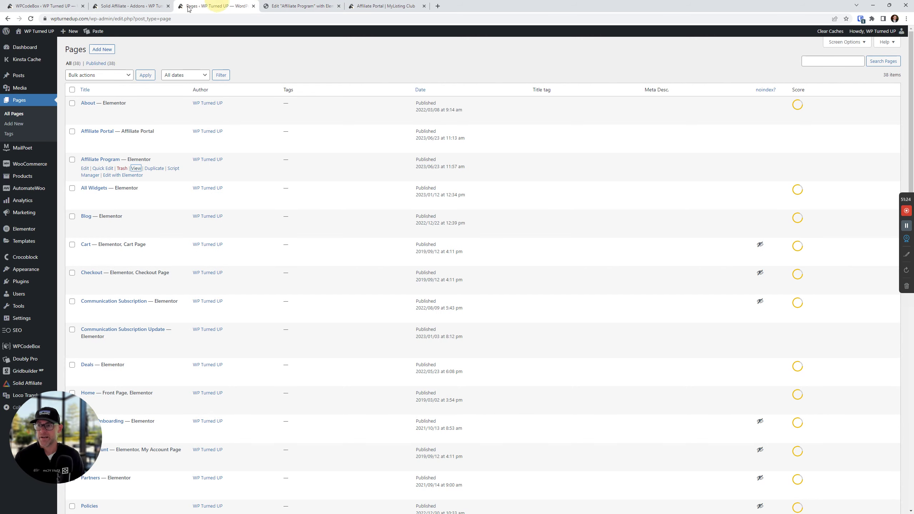
left_click(130, 6)
scroll(138, 296, "down", 2)
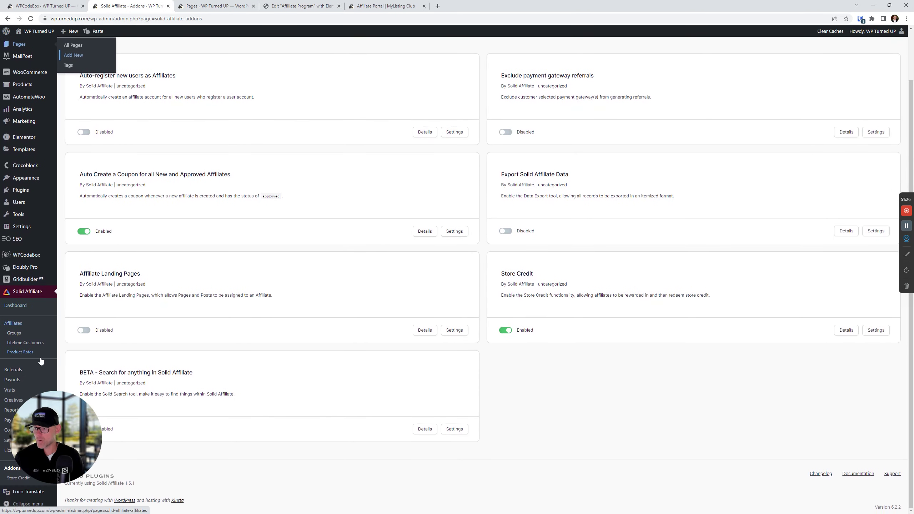
left_click_drag(46, 415, 125, 421)
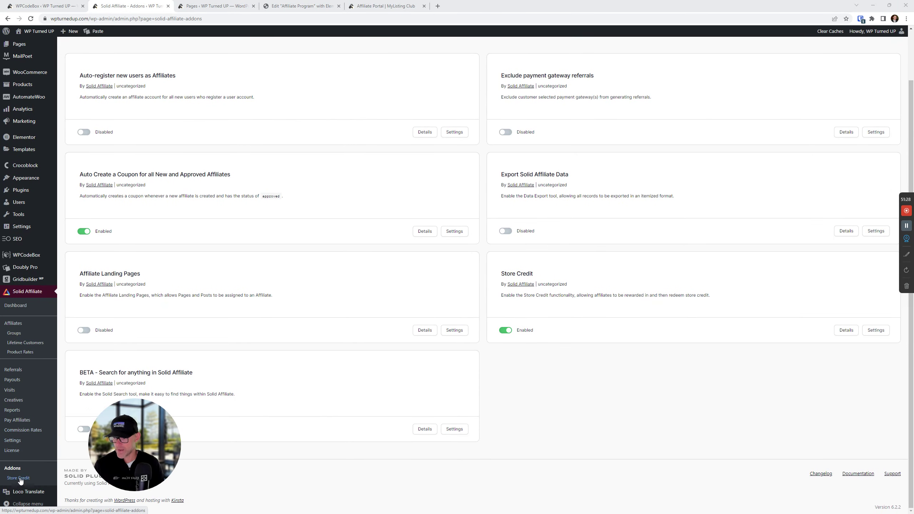
left_click(13, 401)
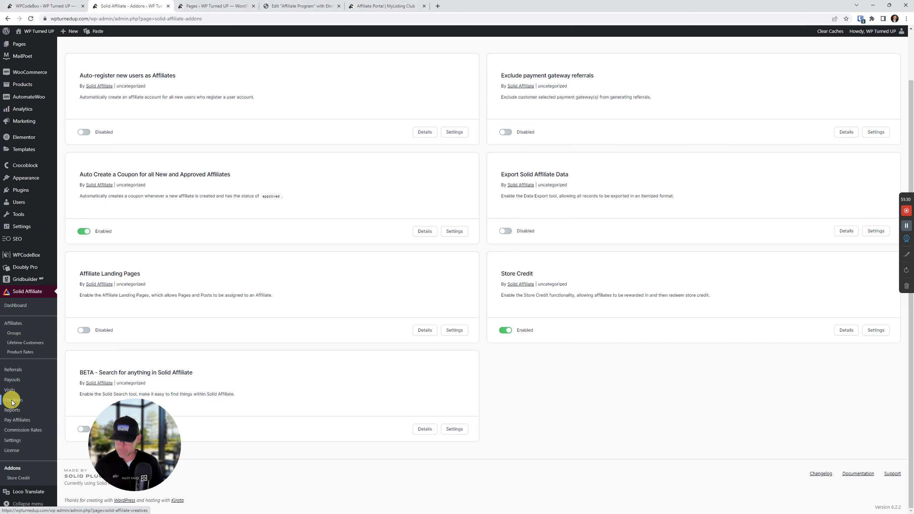
left_click_drag(143, 422, 88, 425)
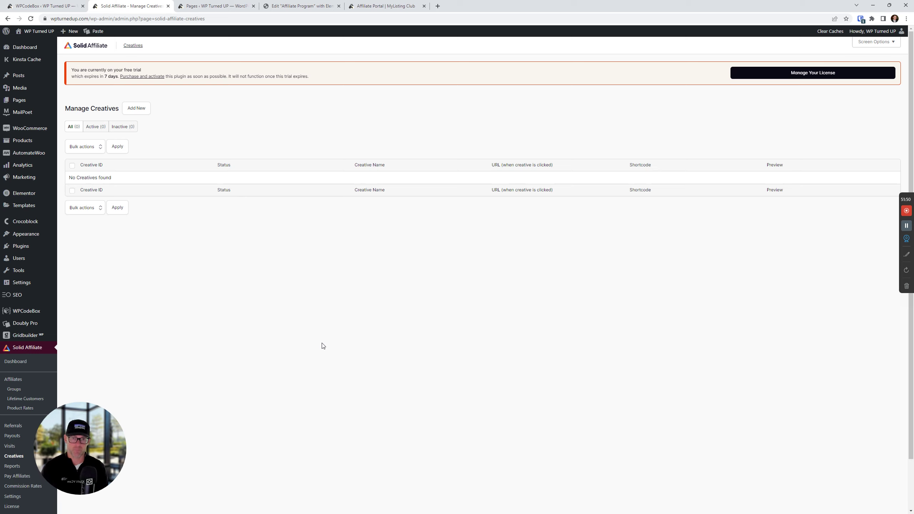
Start a new creative and enter 'Logo' as its name.
left_click(304, 331)
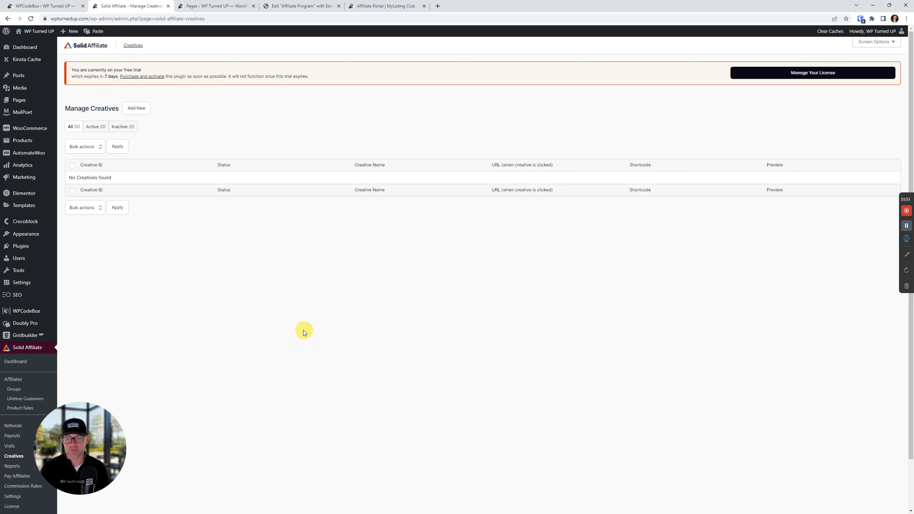
left_click(338, 329)
left_click(146, 108)
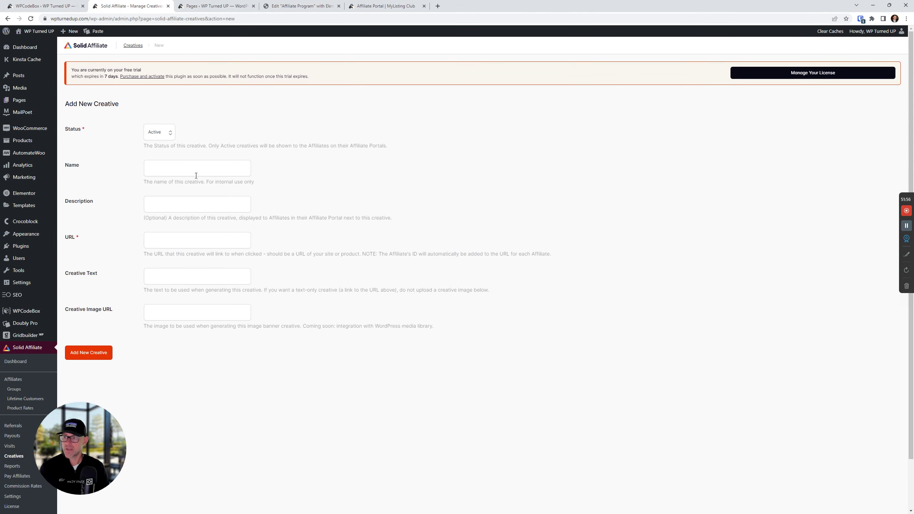
left_click(194, 166)
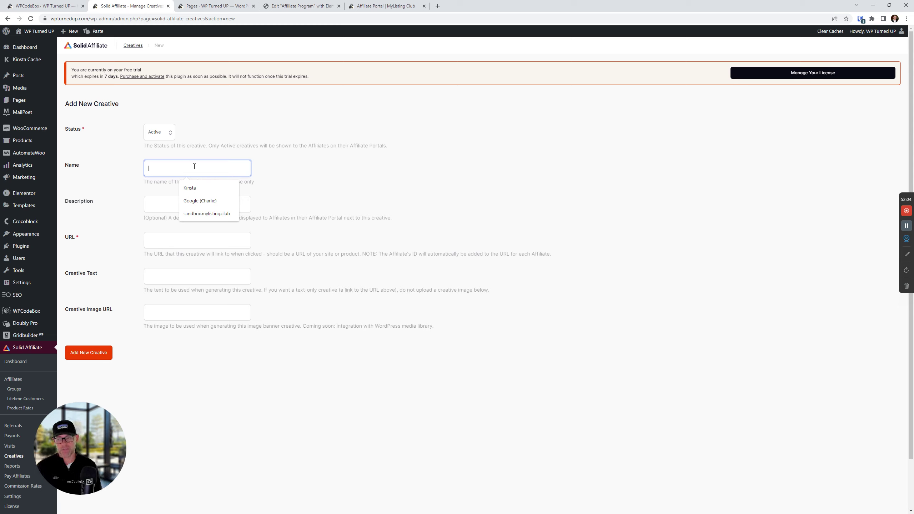
type("Logo")
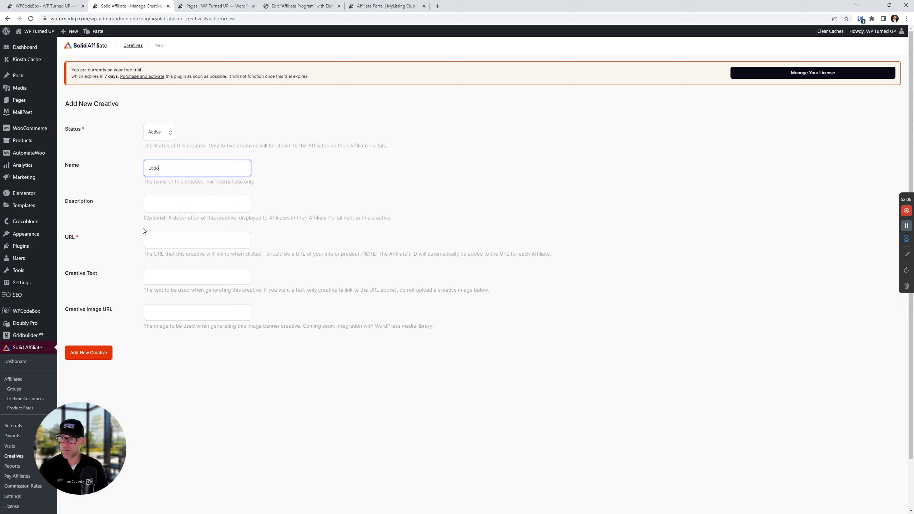
Select the creative's URL field, then move to the WPCodeBox tab to find a URL.
left_click(187, 244)
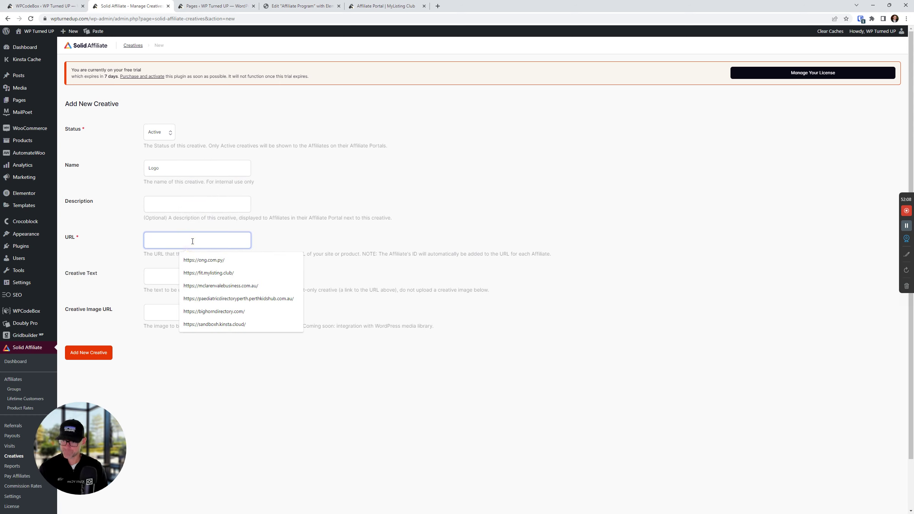
left_click(445, 183)
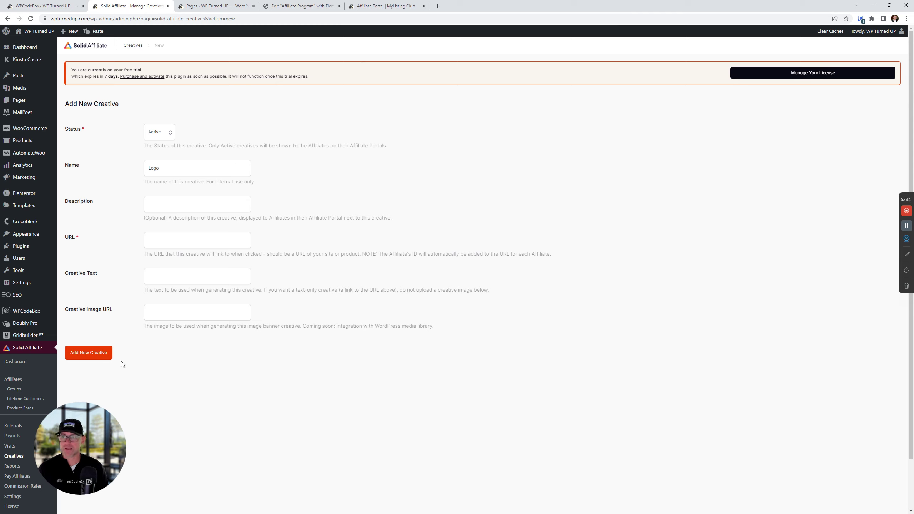
left_click(44, 5)
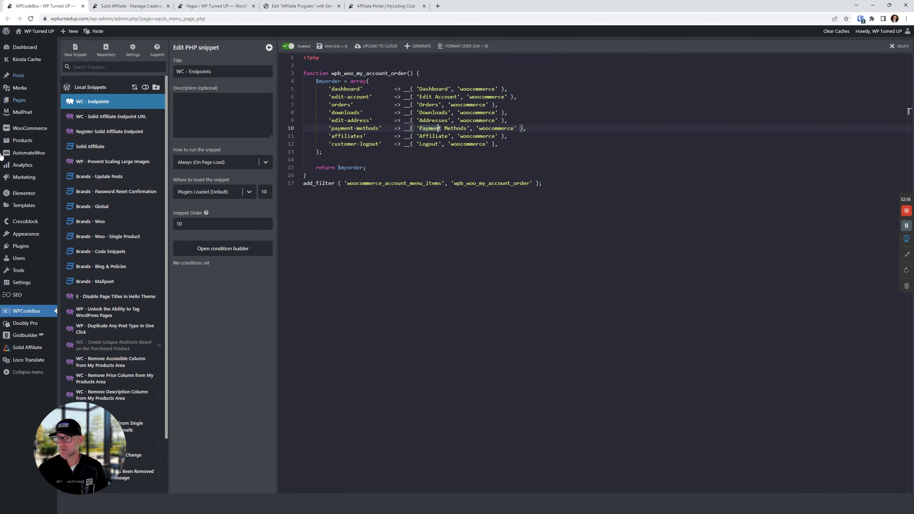
Search Media for 'logo', copy the wp-turned-up-logo-mailpoet URL, and return to the creative form.
left_click(19, 87)
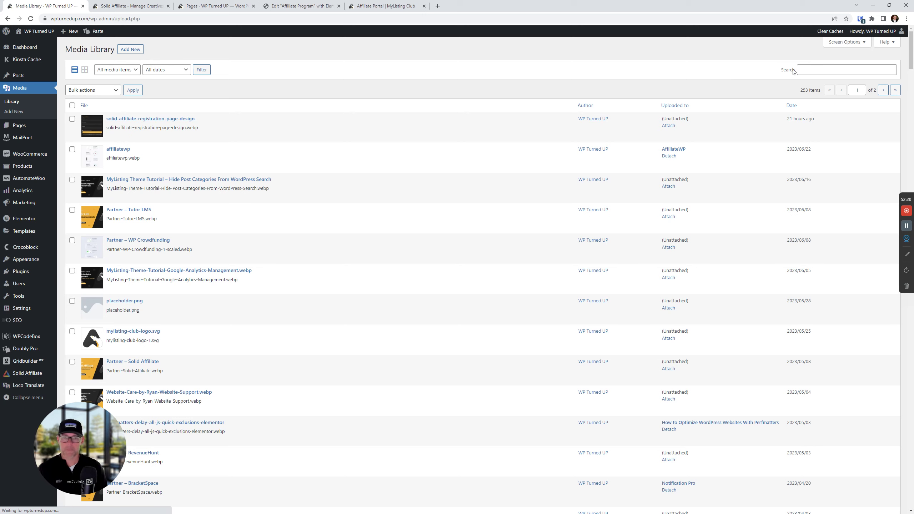
left_click(817, 68)
type("logo")
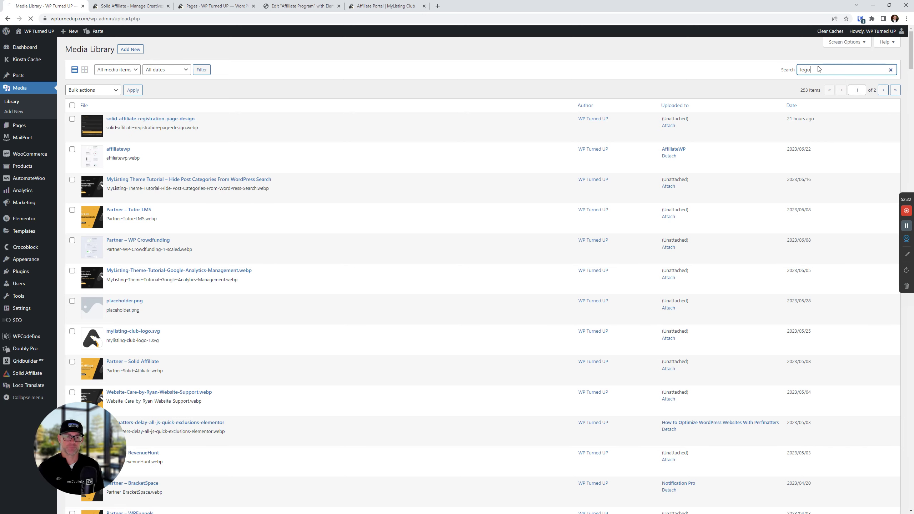
key("Return")
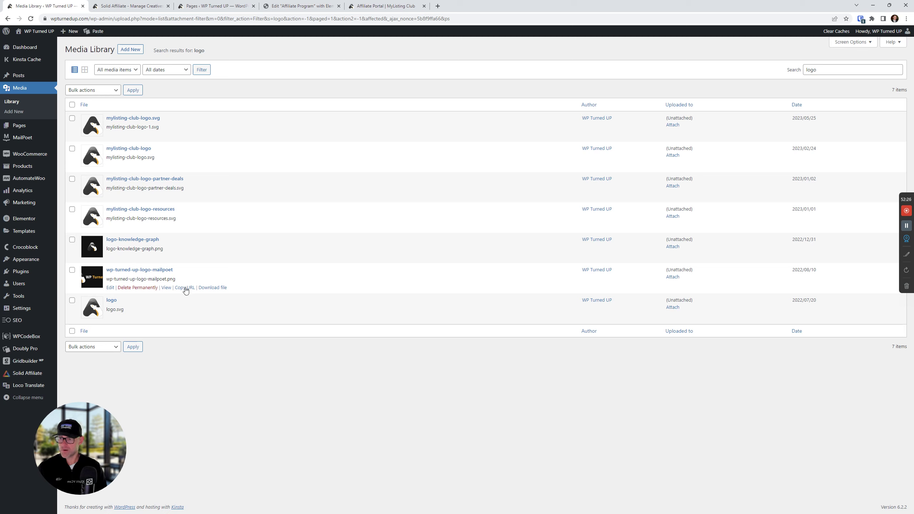
left_click(185, 288)
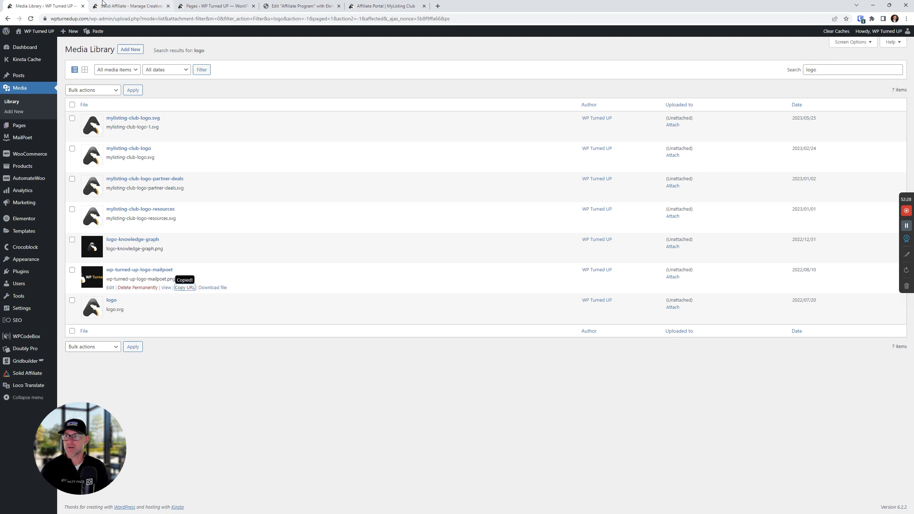
left_click(294, 5)
left_click(158, 4)
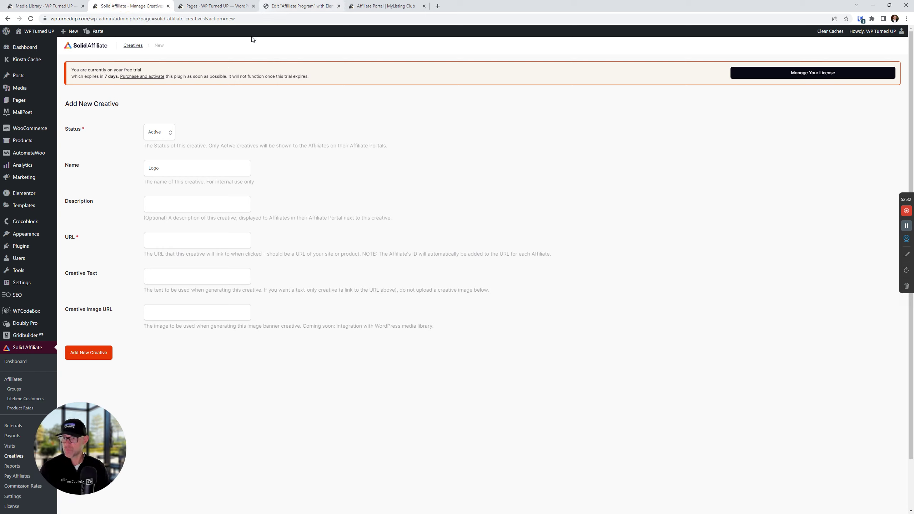
Paste the logo image URL and save the new Logo creative.
key("ctrl+v")
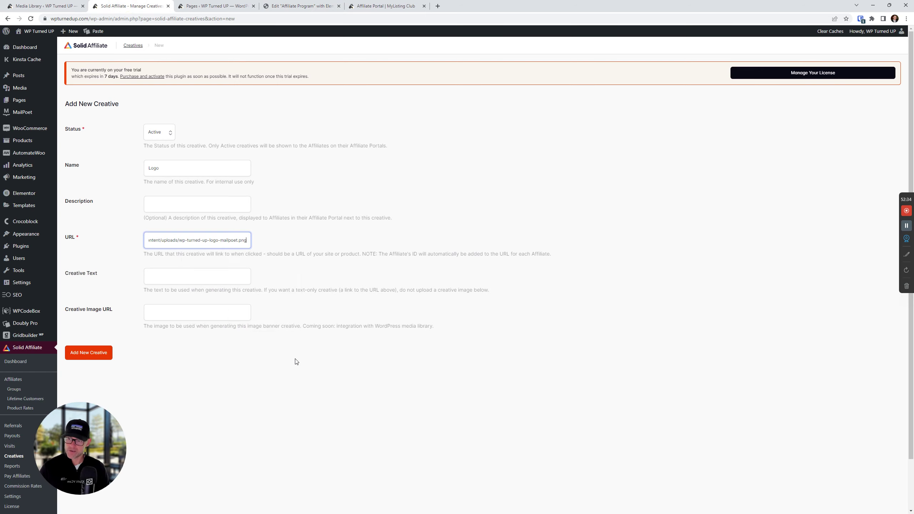
left_click(94, 355)
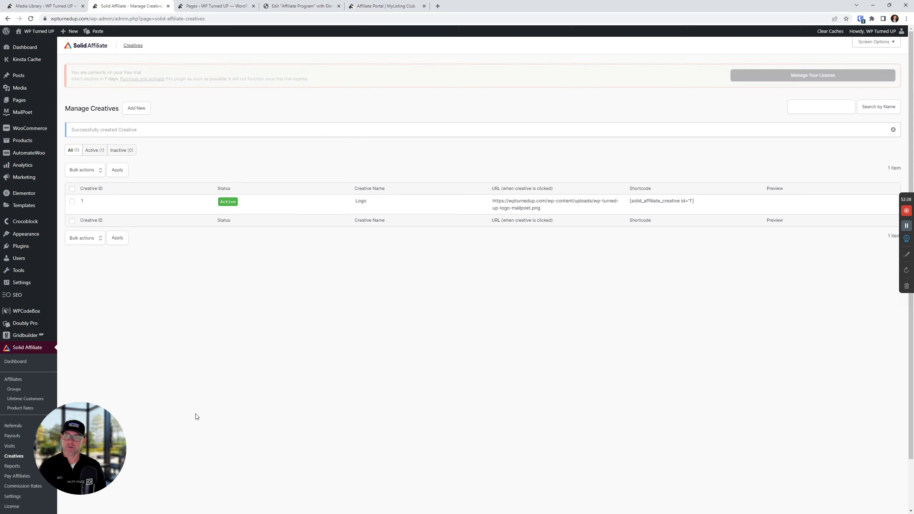
left_click(380, 5)
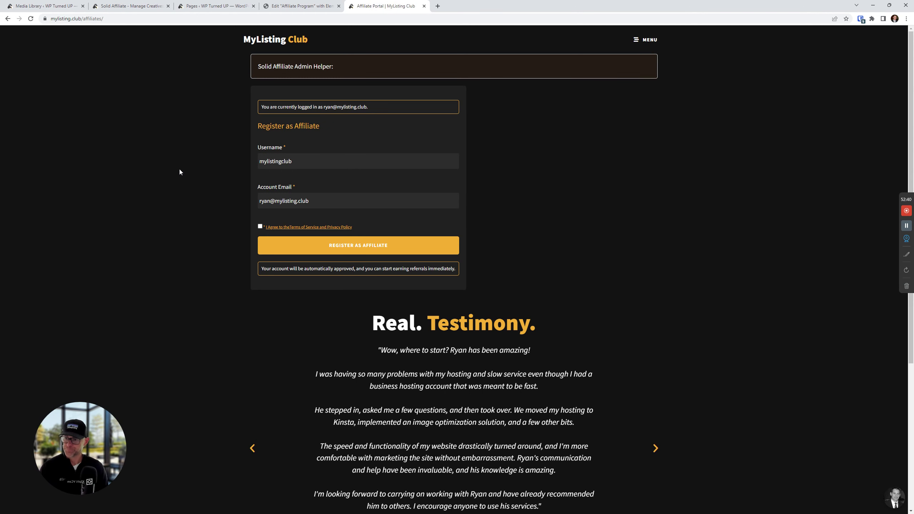
left_click(8, 18)
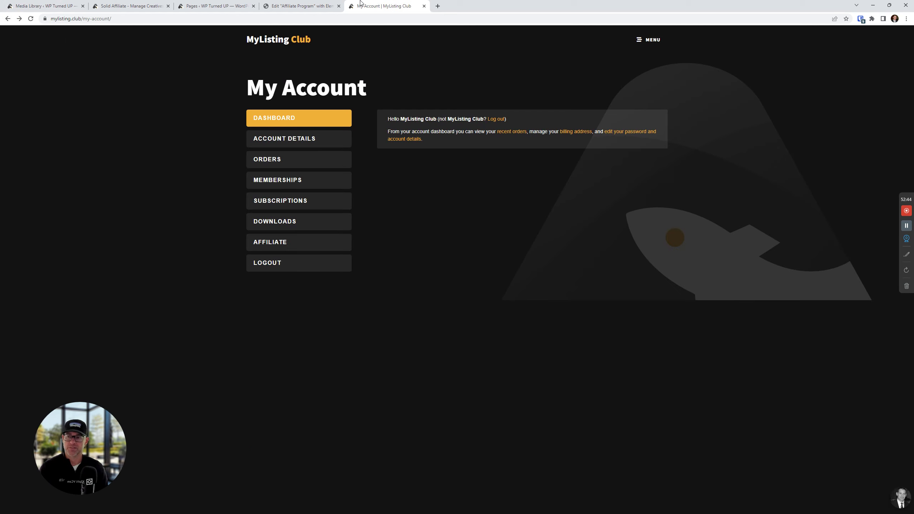
Back in Manage Creatives, open creative 1, Logo, for editing.
left_click(139, 3)
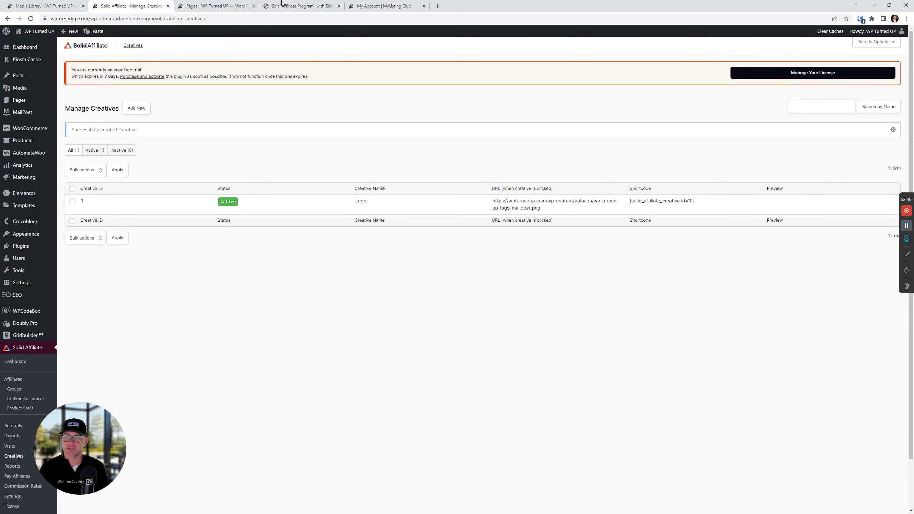
left_click(223, 4)
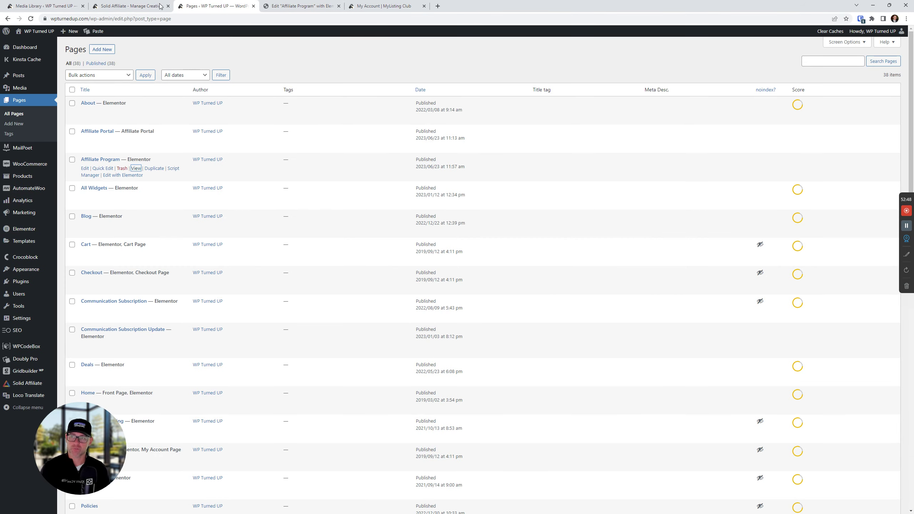
left_click(146, 6)
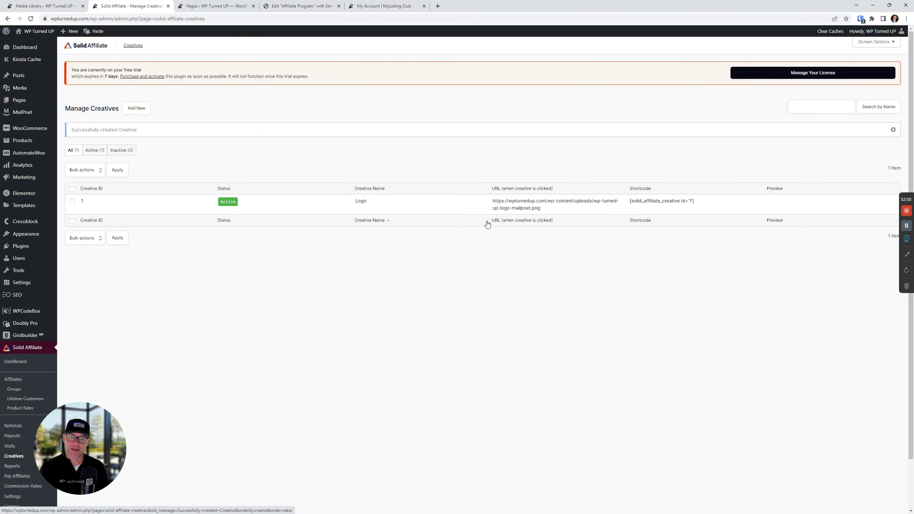
left_click(519, 290)
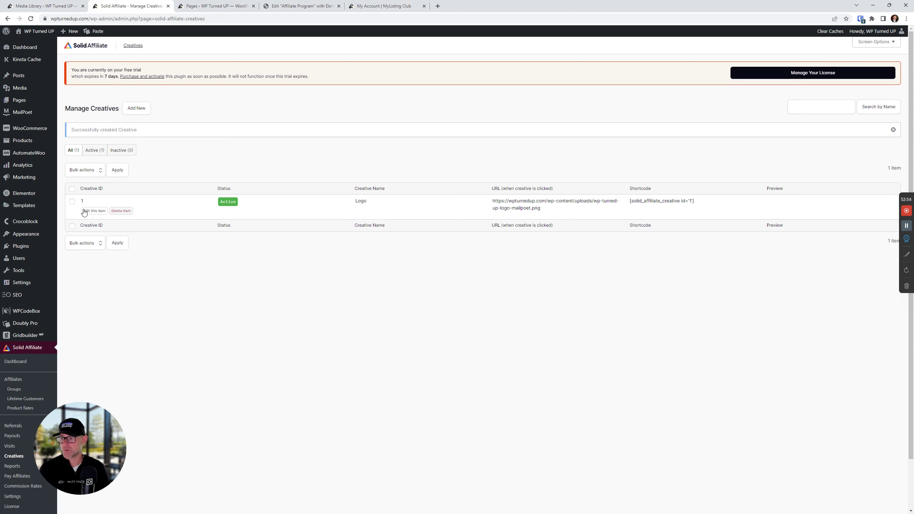
left_click(90, 211)
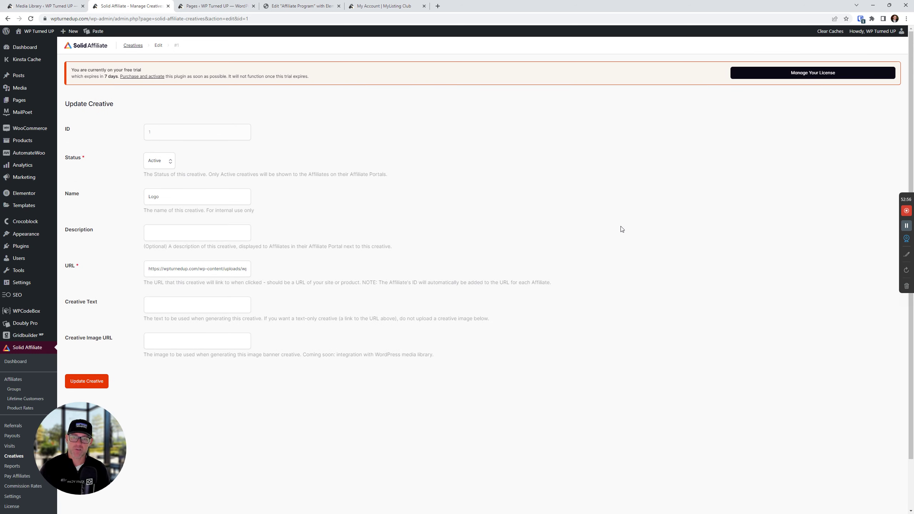
Move the logo image address from URL into the Creative Image URL field.
triple_click(175, 270)
right_click(194, 276)
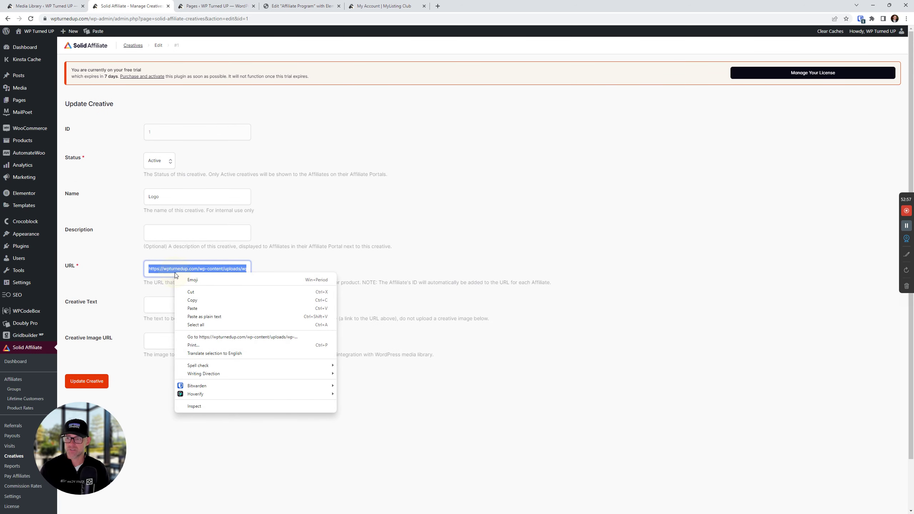
left_click(196, 292)
left_click(163, 342)
key("ctrl+v")
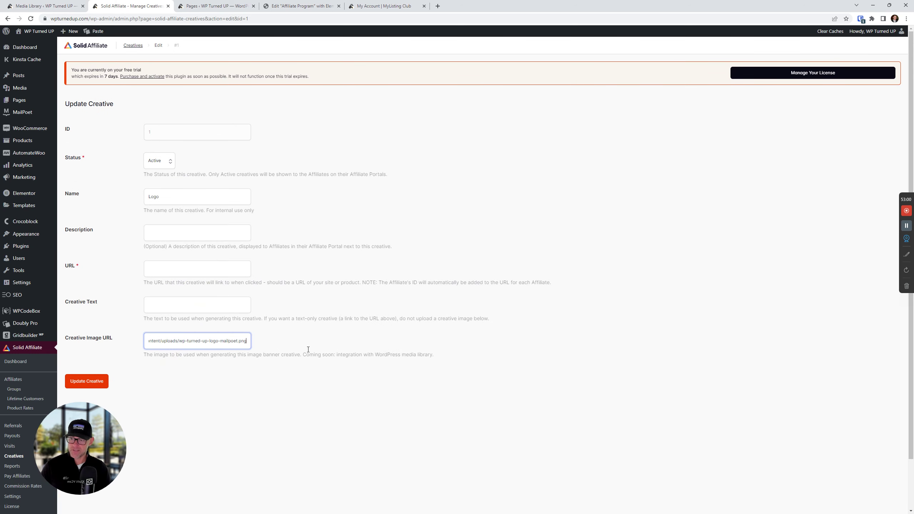
left_click(171, 272)
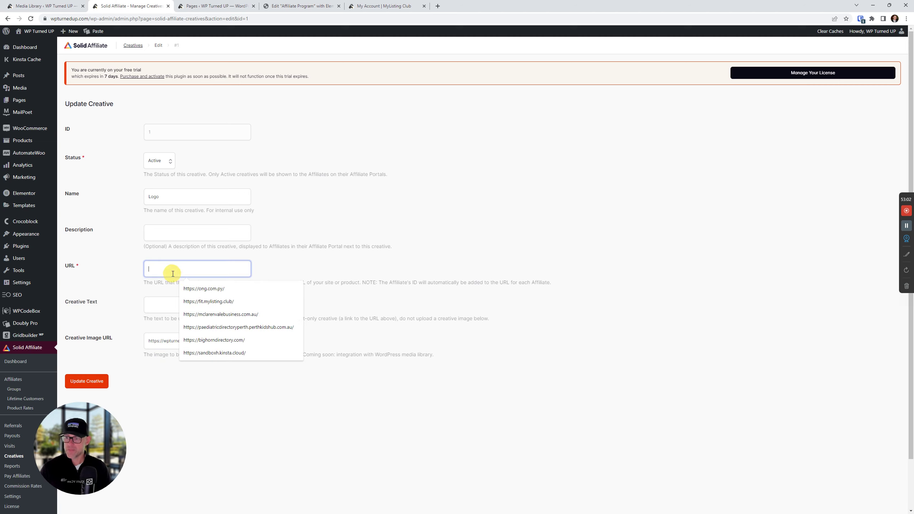
left_click(383, 219)
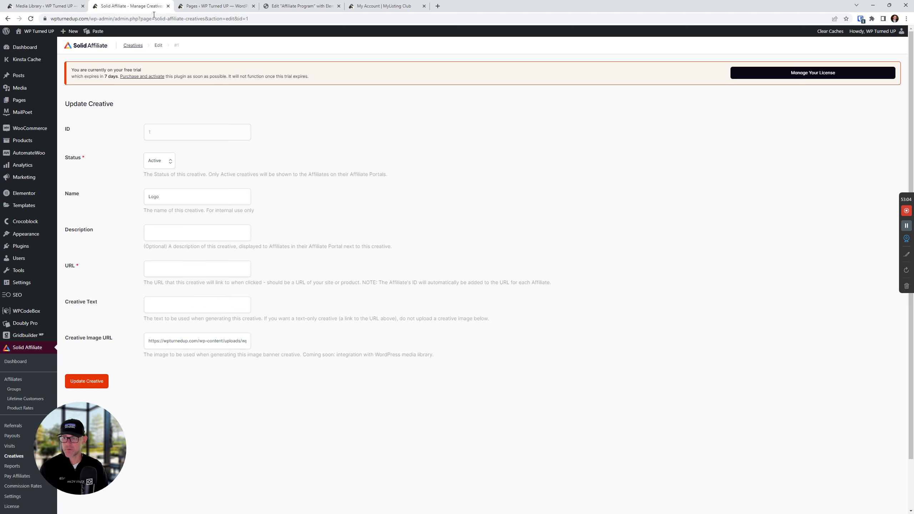
left_click(91, 18)
left_click_drag(51, 18, 104, 18)
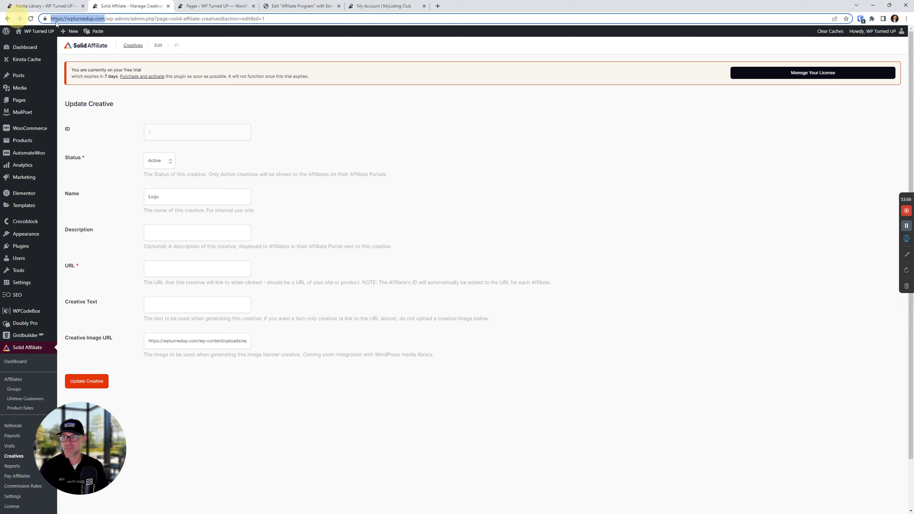
right_click(74, 19)
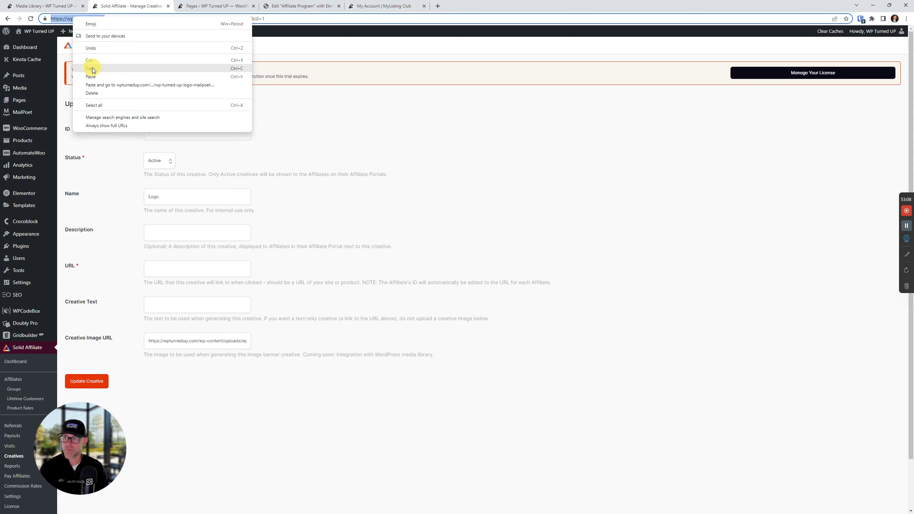
left_click(90, 67)
left_click(174, 268)
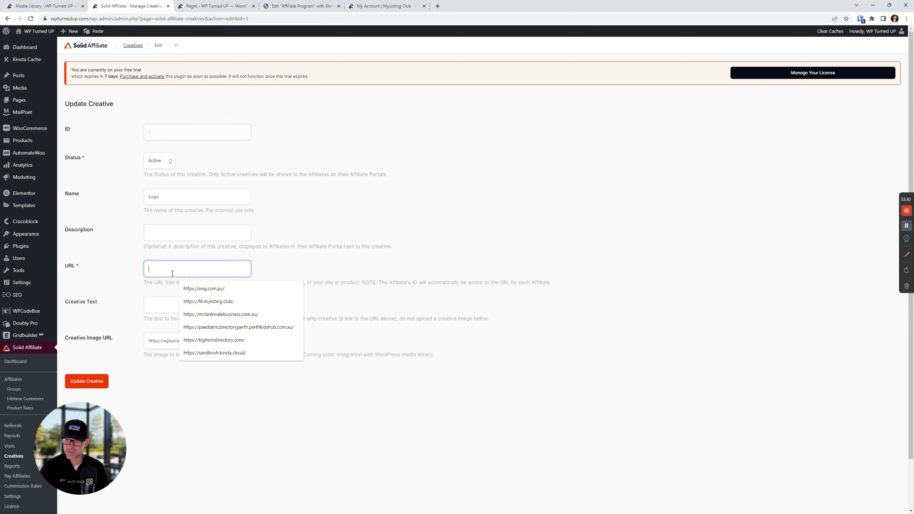
key("ctrl+v")
left_click(401, 243)
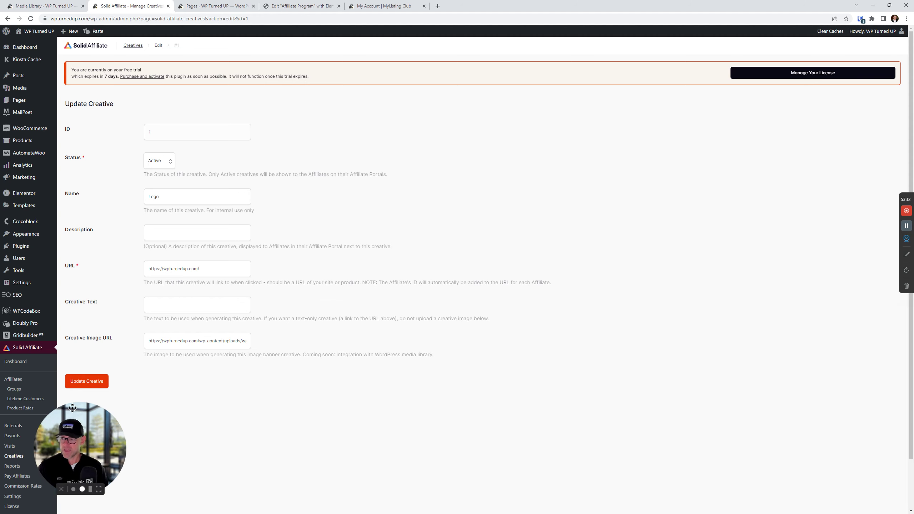
left_click(87, 381)
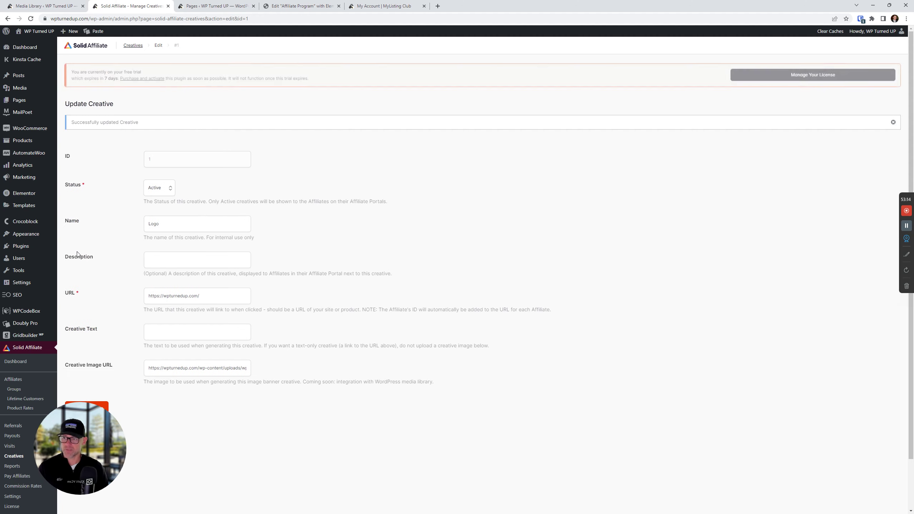
left_click(14, 456)
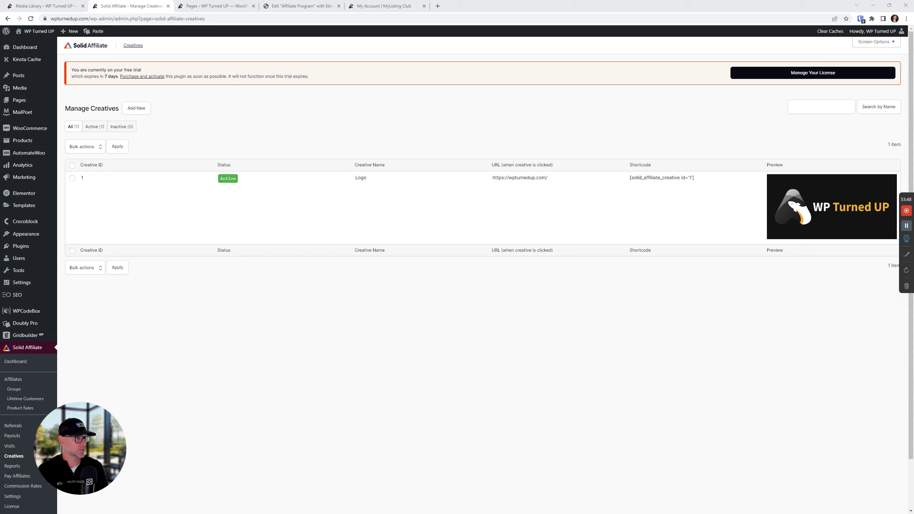
Drag the Edge window showing MyListing Club My Account into view and maximize it.
left_click_drag(913, 306, 281, 189)
double_click(435, 183)
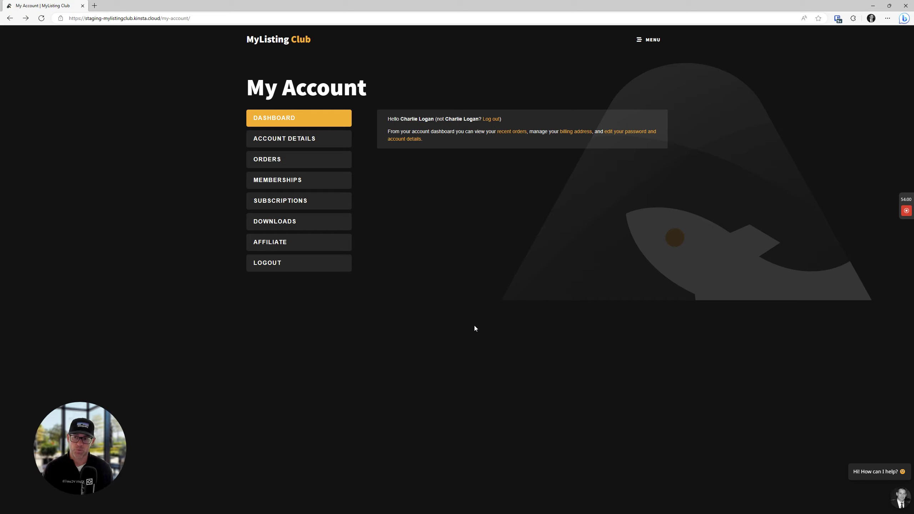
Switch back to the WordPress admin window showing the Manage Creatives list with the Logo creative.
key("alt+Tab")
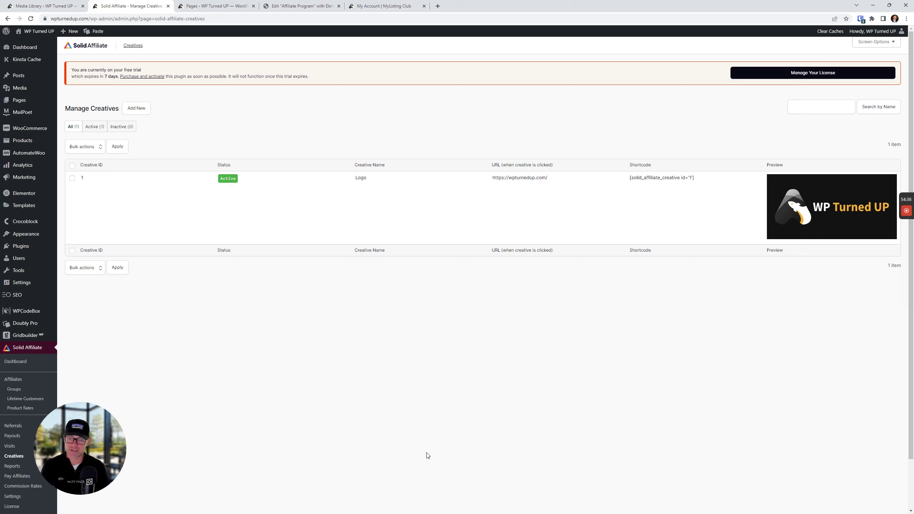
Bring the MyListing Club My Account window forward and maximize it.
left_click_drag(91, 436, 80, 442)
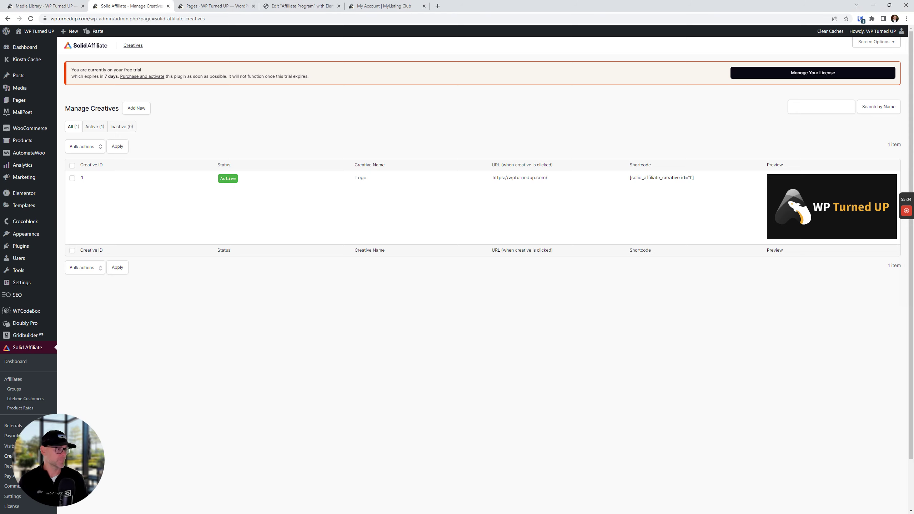
key("alt+Tab")
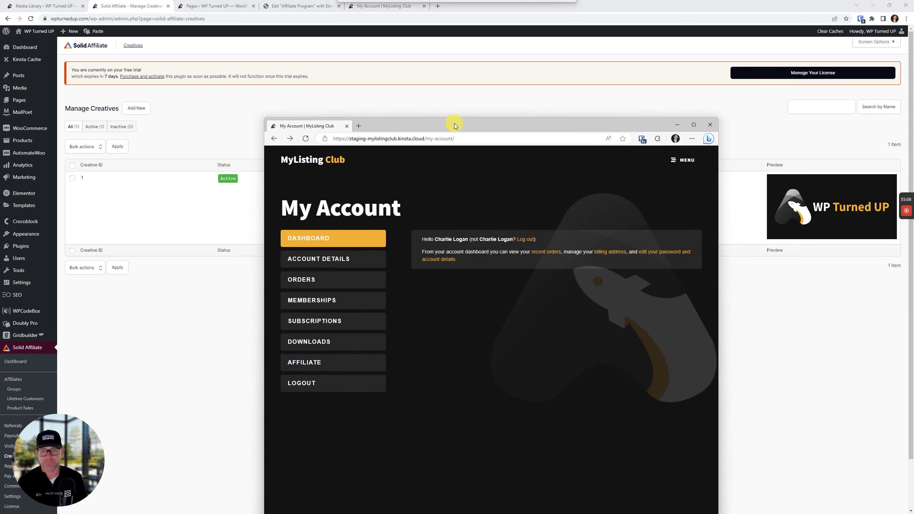
double_click(527, 125)
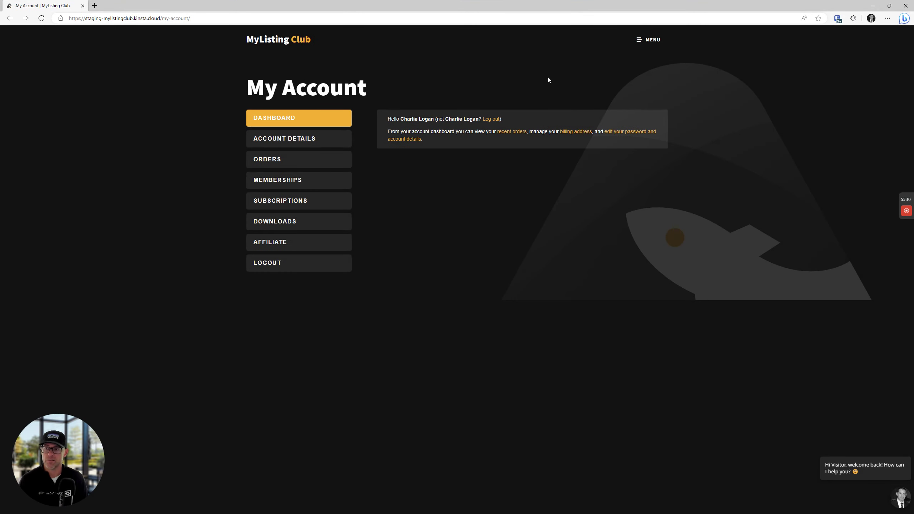
Log out of the MyListing Club customer account and go to the home page.
left_click(498, 119)
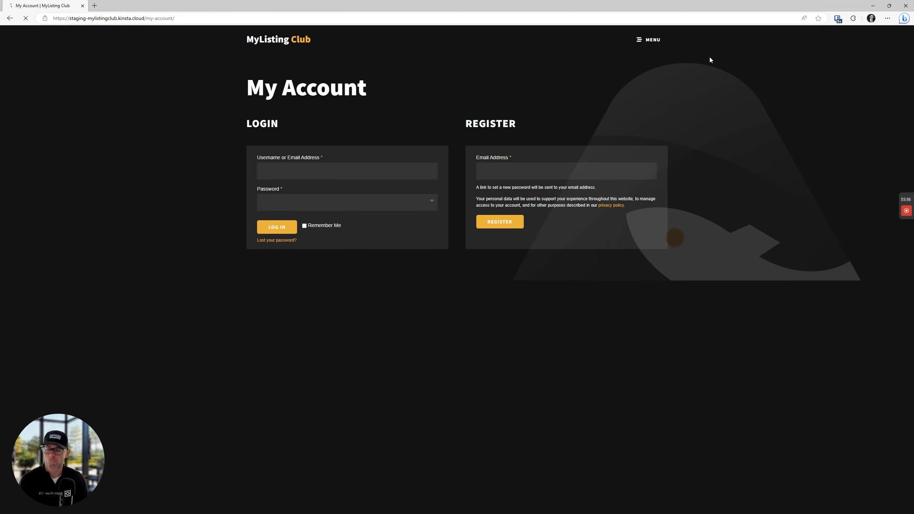
left_click(261, 40)
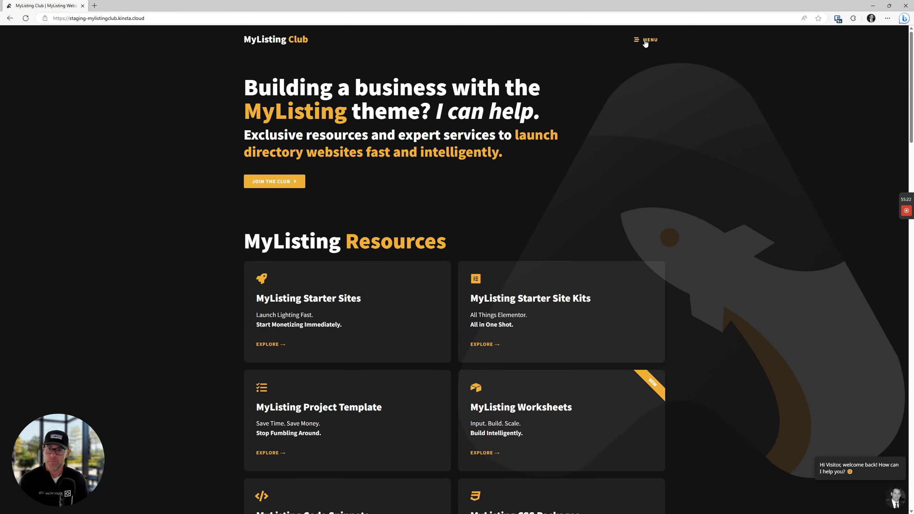
scroll(528, 248, "down", 15)
scroll(528, 249, "down", 2)
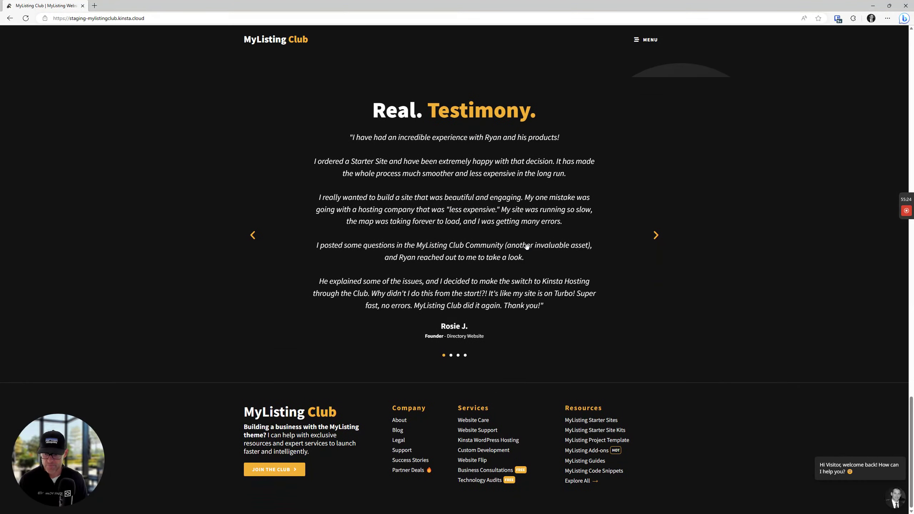
scroll(528, 249, "up", 2)
scroll(529, 255, "down", 2)
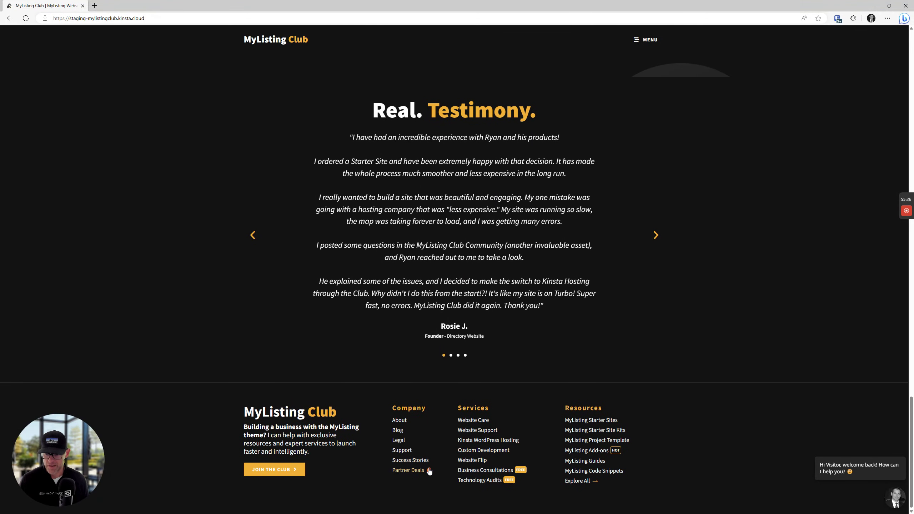
scroll(601, 298, "up", 15)
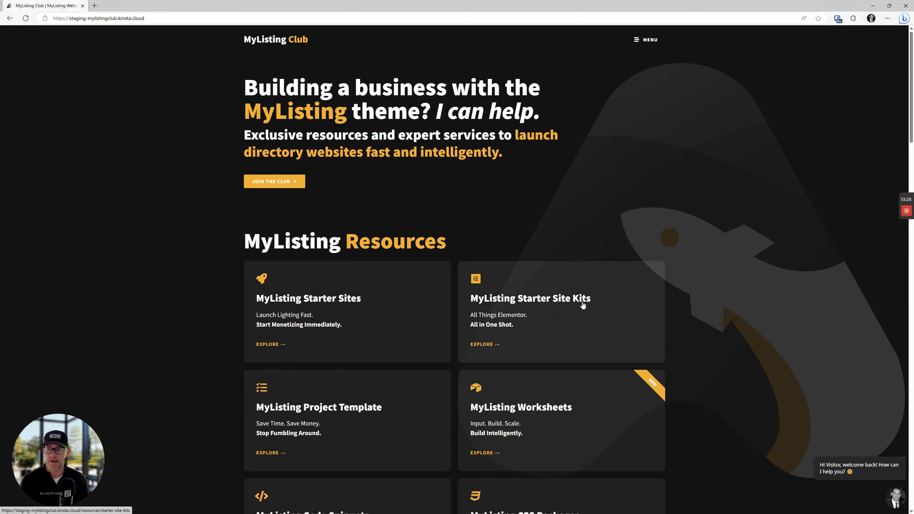
Open and close the site menu, then start and abandon adding a path to the address.
left_click(647, 41)
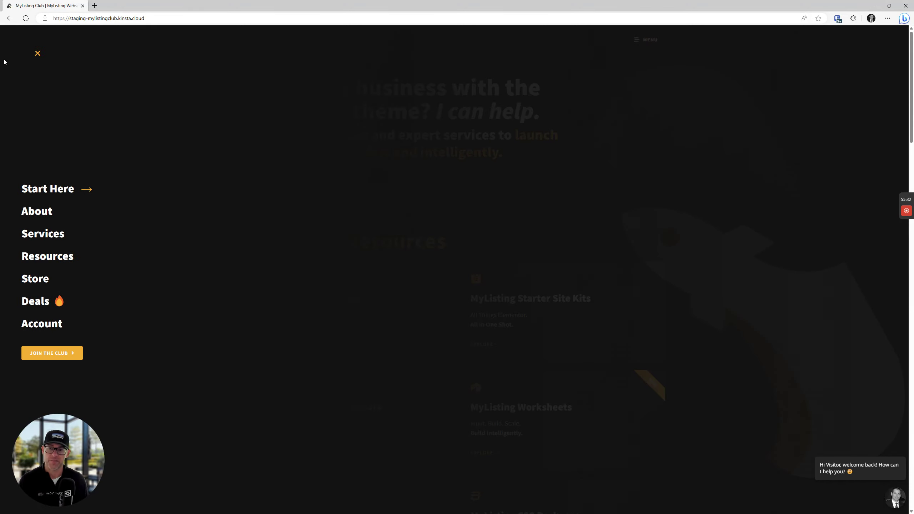
left_click(38, 53)
left_click(181, 18)
left_click(181, 18)
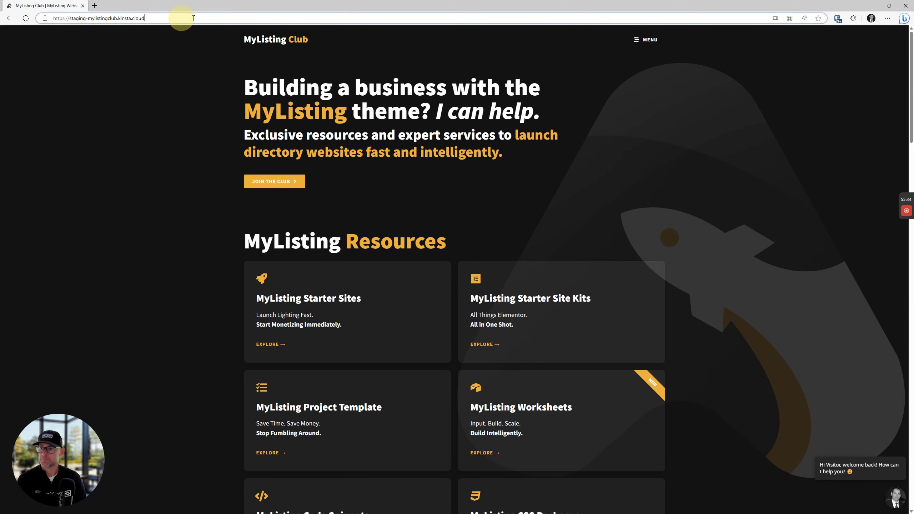
type("/a")
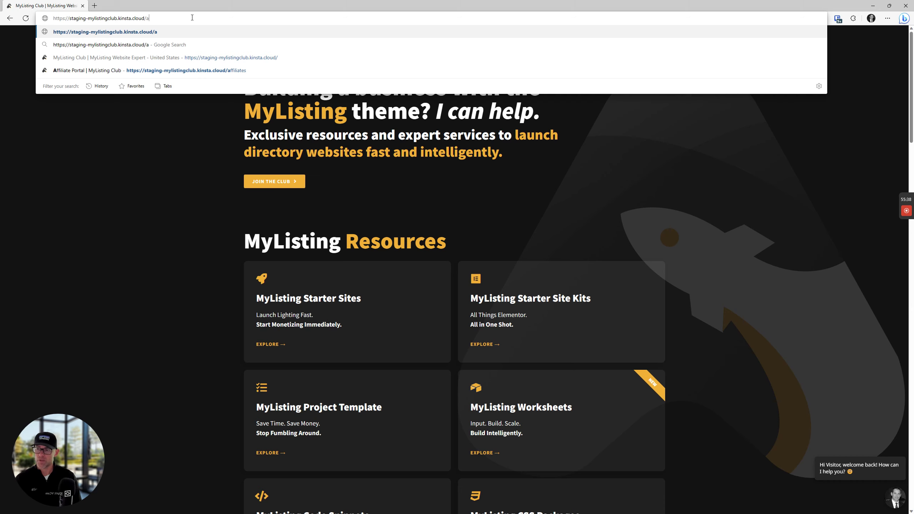
key("BackSpace")
left_click(148, 262)
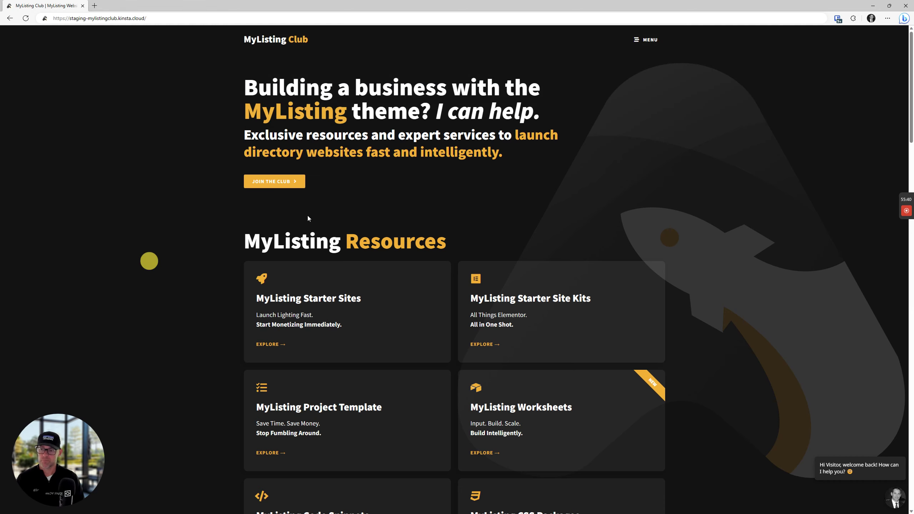
Visit the Account login page from the menu, then return to the home page.
left_click(645, 40)
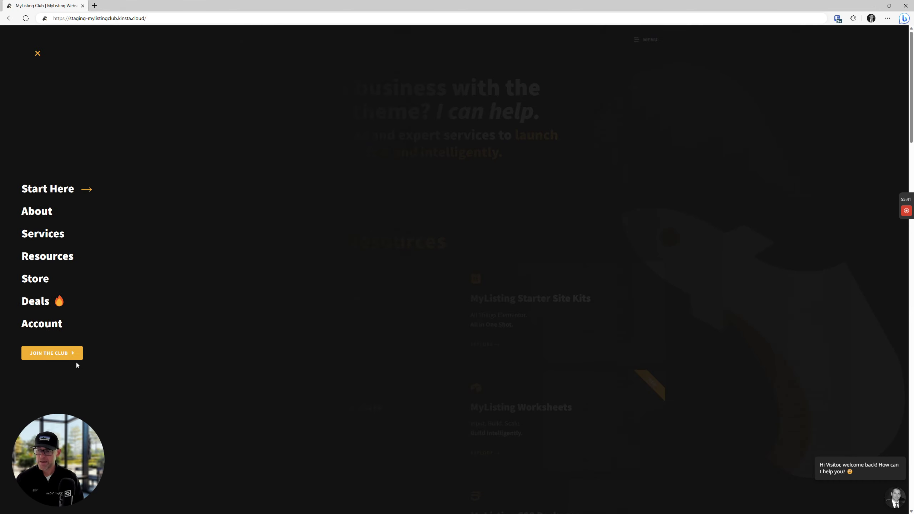
left_click(47, 326)
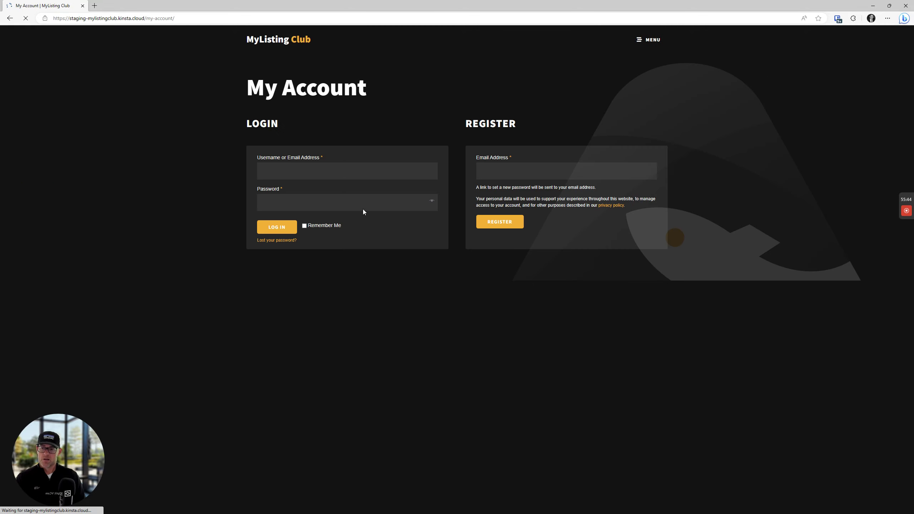
left_click(336, 169)
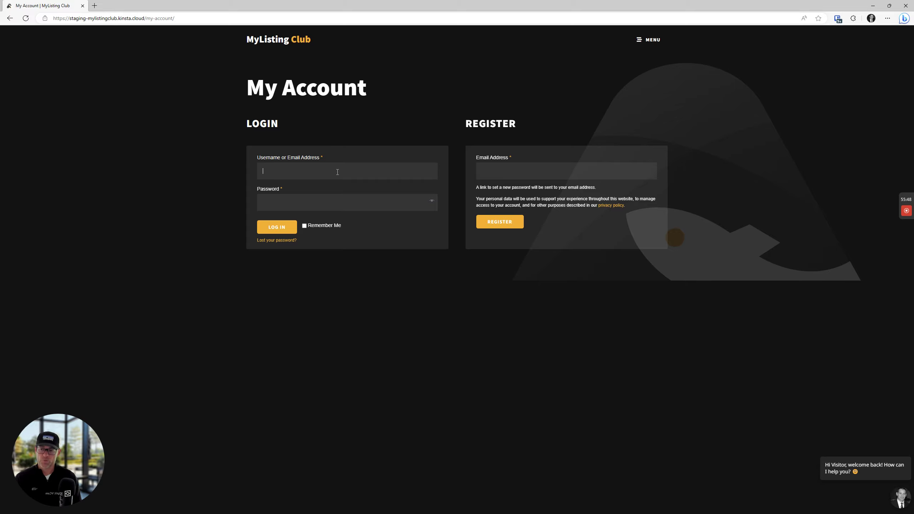
left_click(299, 39)
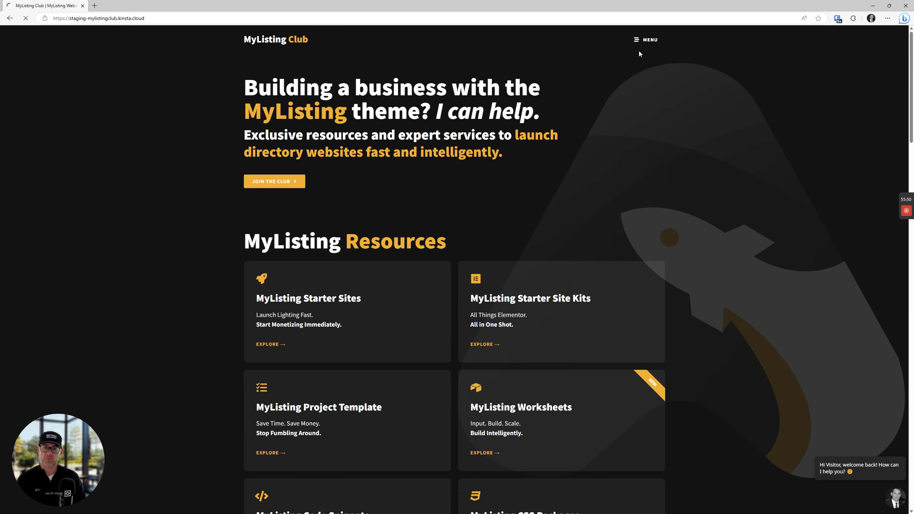
left_click(645, 41)
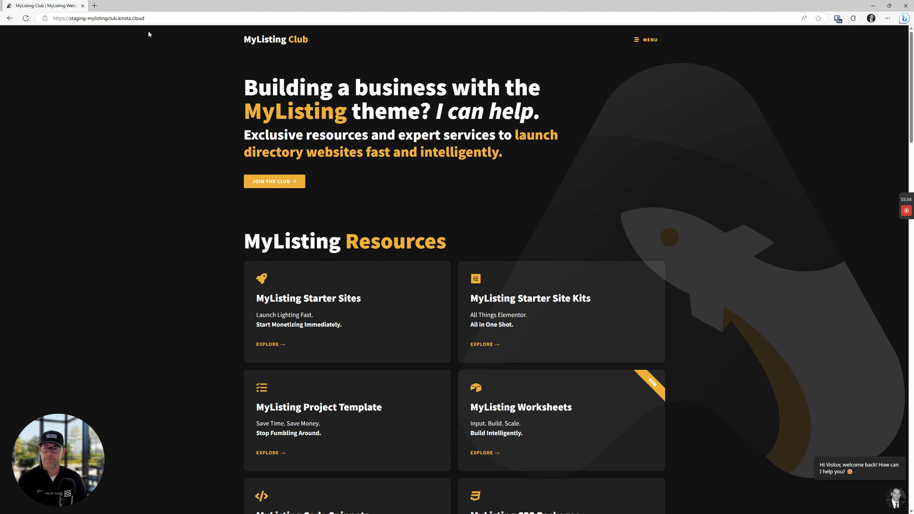
Try loading the misspelled /affilate path, then amend it to /affilates.
left_click(168, 18)
left_click(179, 19)
type("/af")
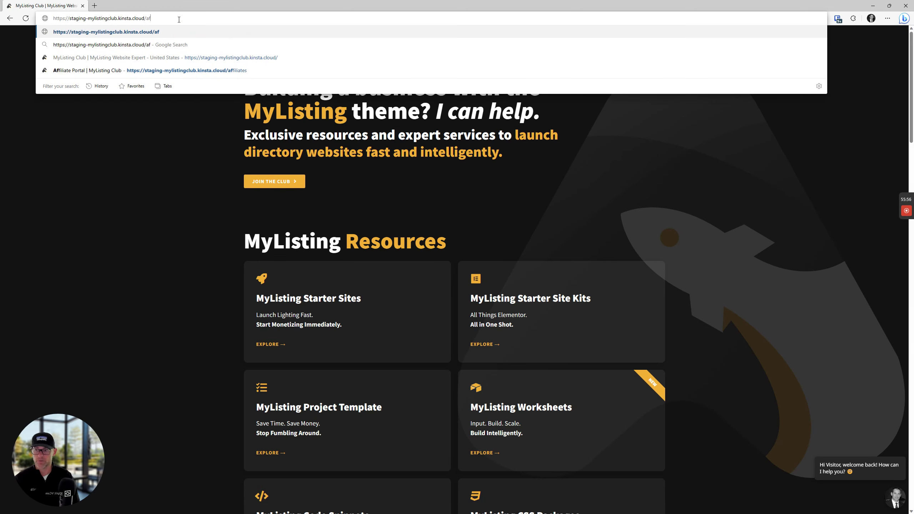
type("filate")
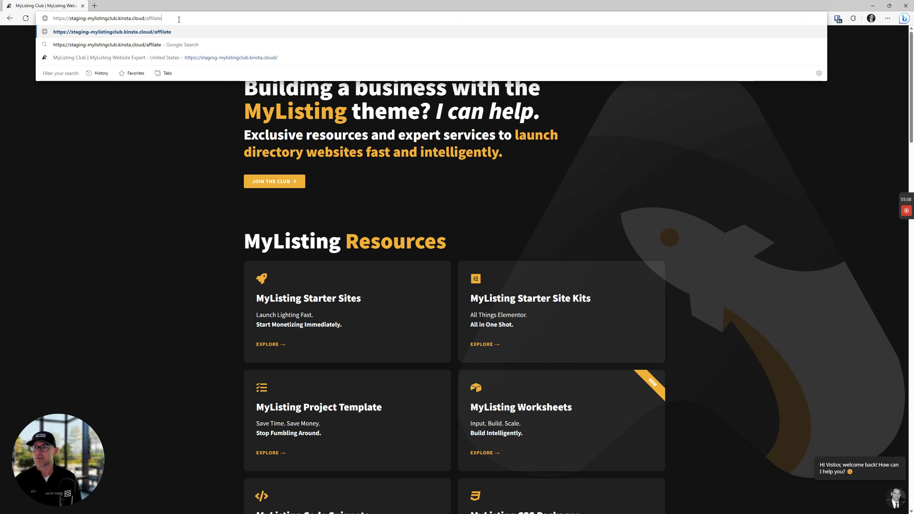
key("Return")
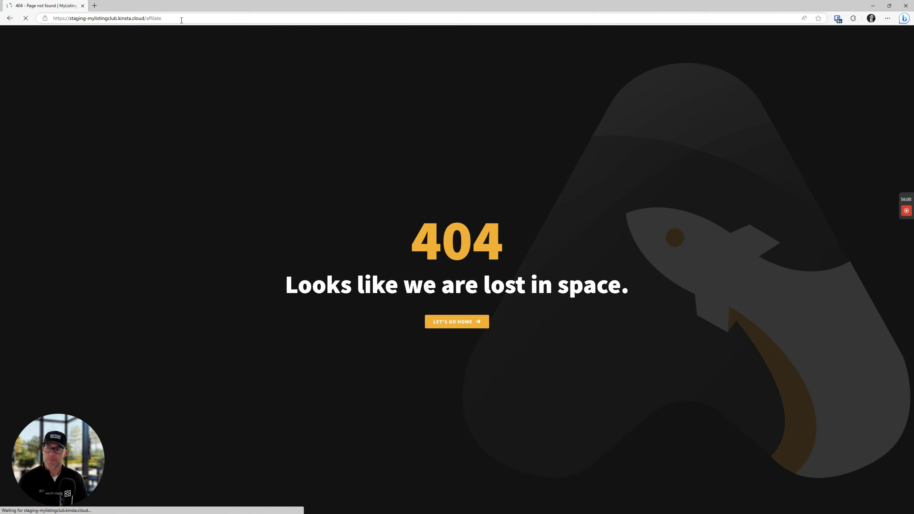
left_click(177, 20)
key("End")
type("s")
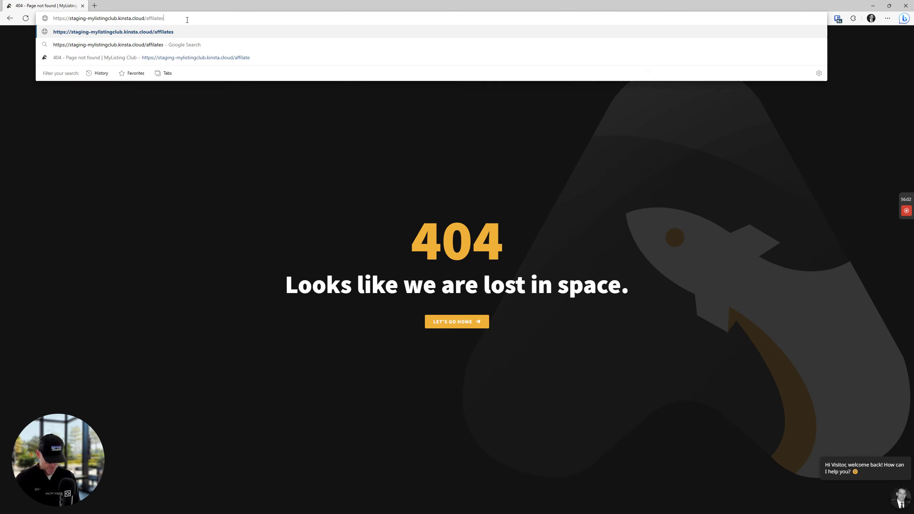
key("Return")
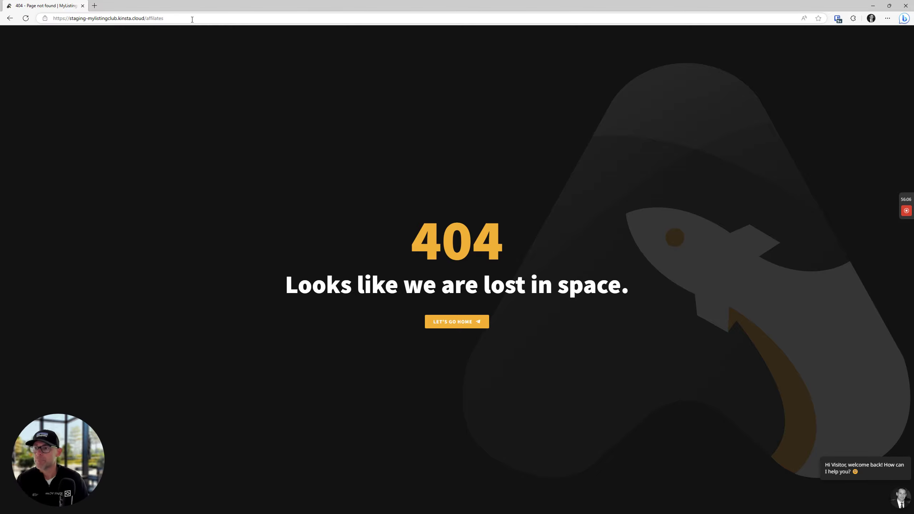
Correct the address to /affiliates and load the Register as Affiliate form.
left_click(163, 18)
double_click(156, 18)
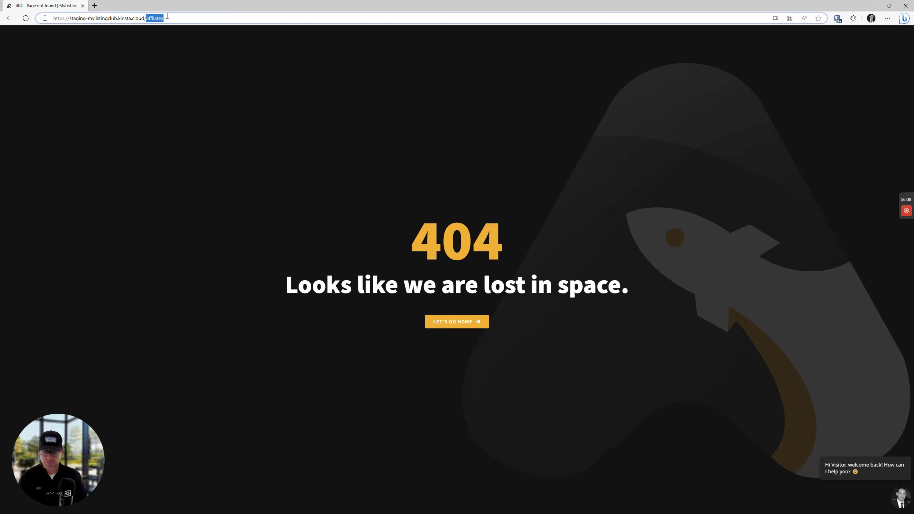
type("affiliate")
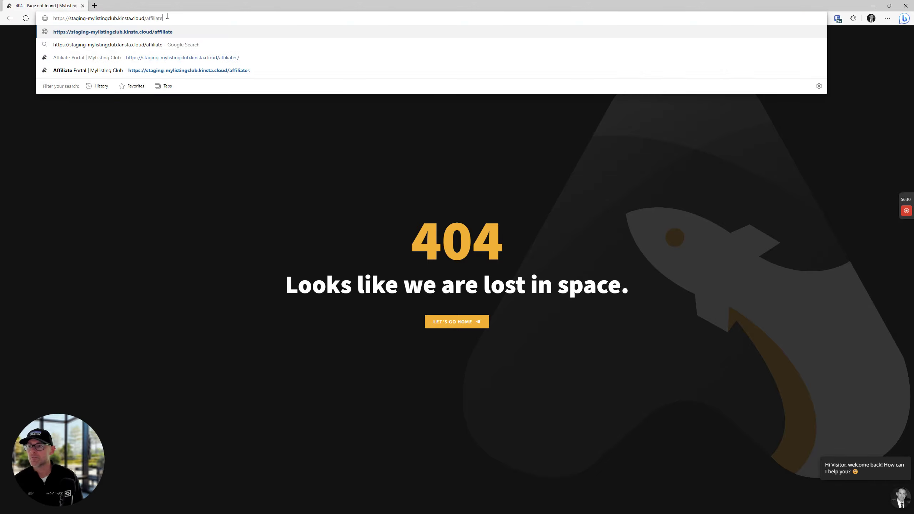
key("Return")
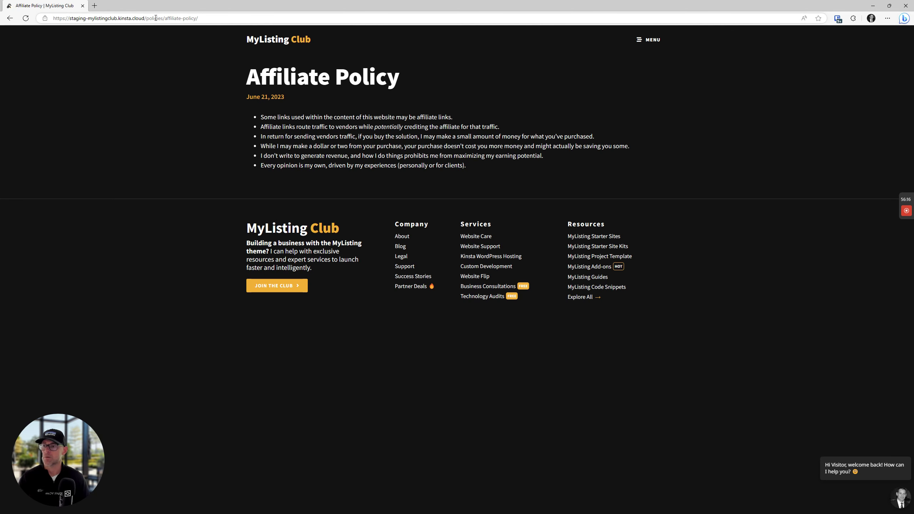
left_click_drag(144, 18, 522, 9)
type("/a")
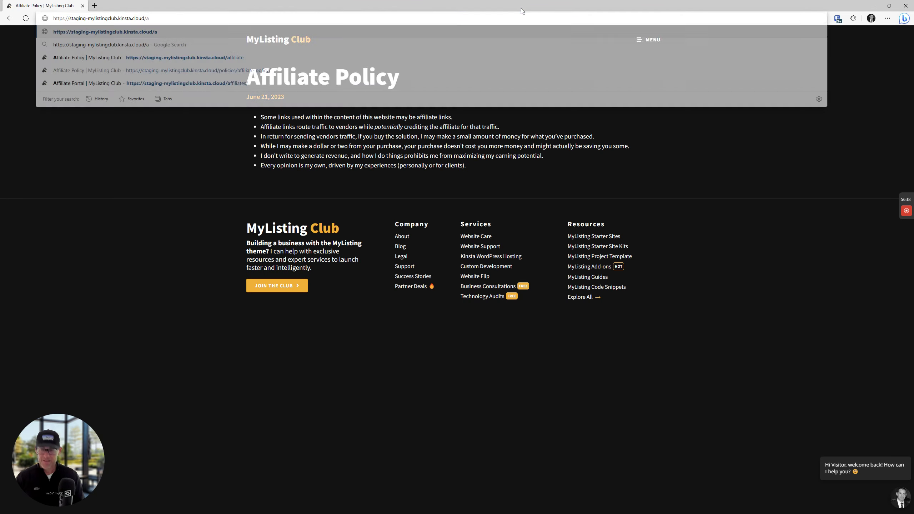
type("ffiliates")
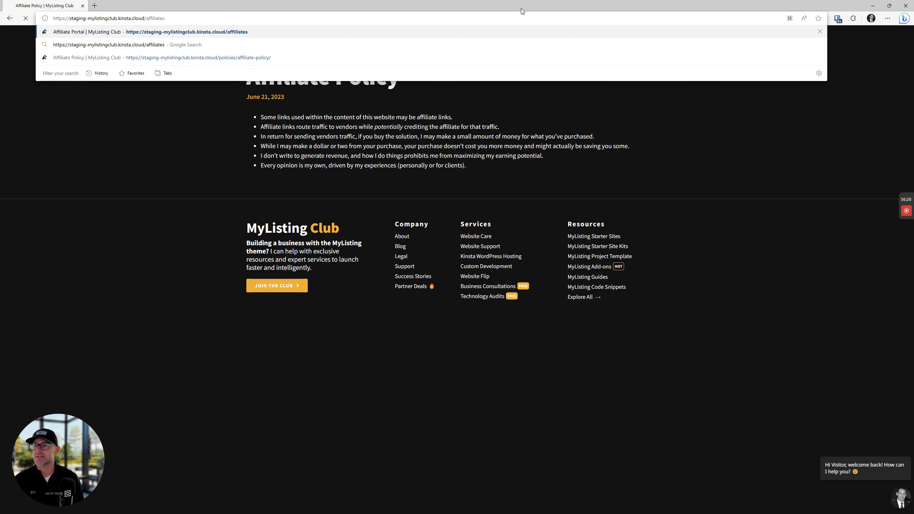
key("Return")
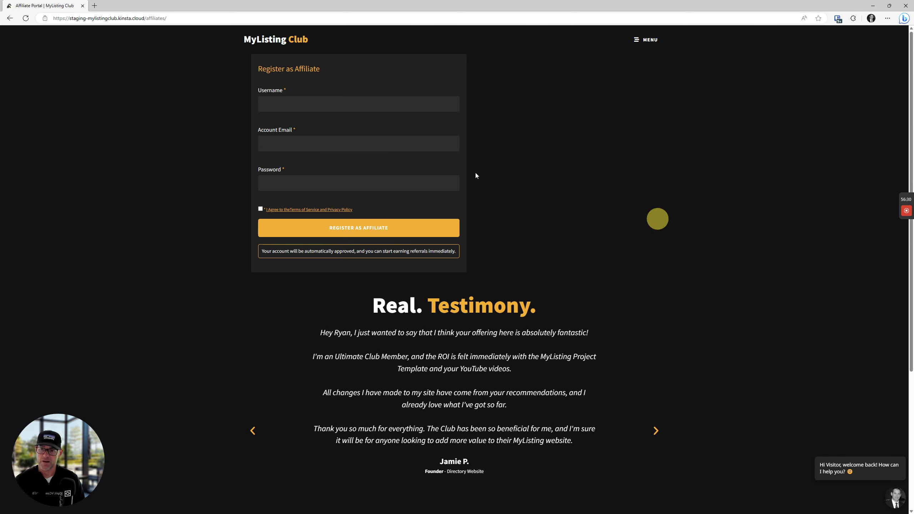
Register a test affiliate with a username, email and password, accepting the terms.
left_click(309, 100)
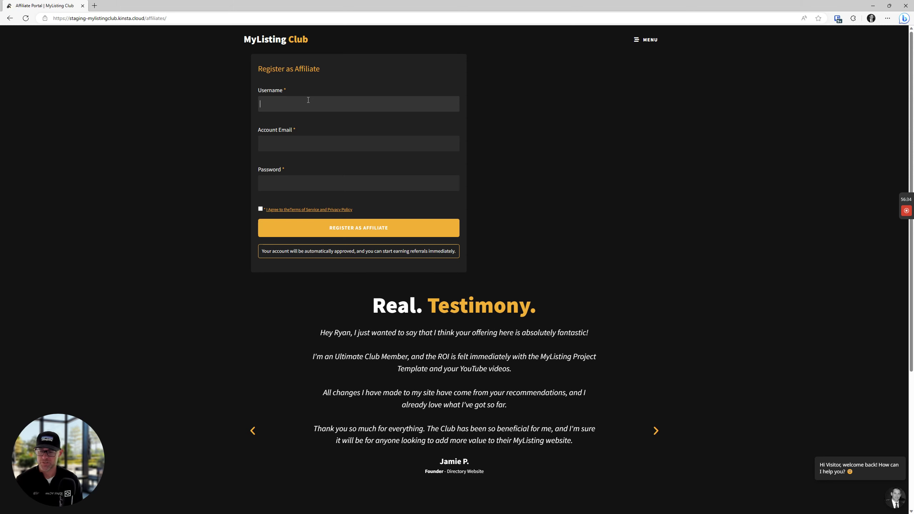
type("charlie")
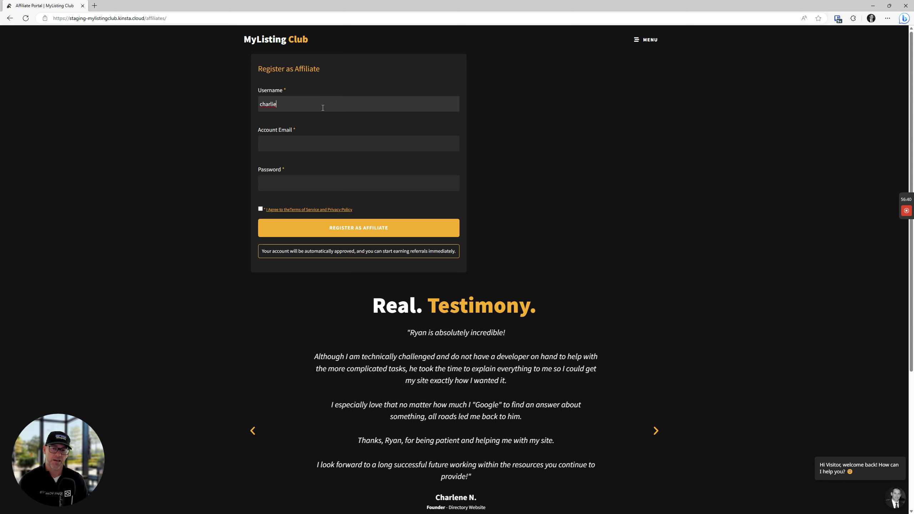
left_click(294, 142)
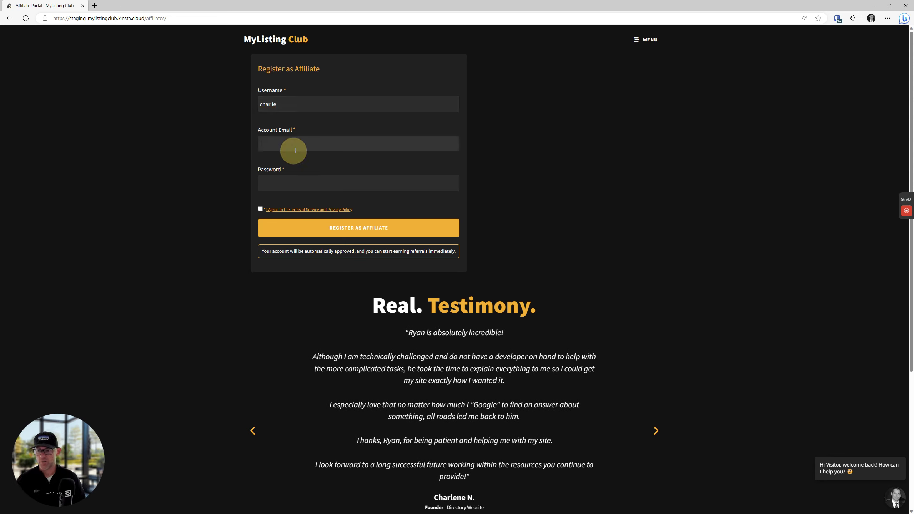
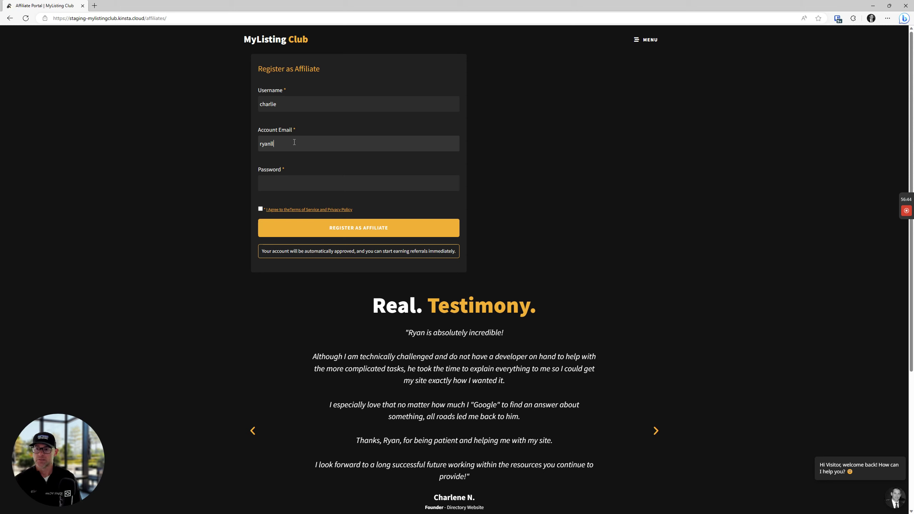
key("Tab")
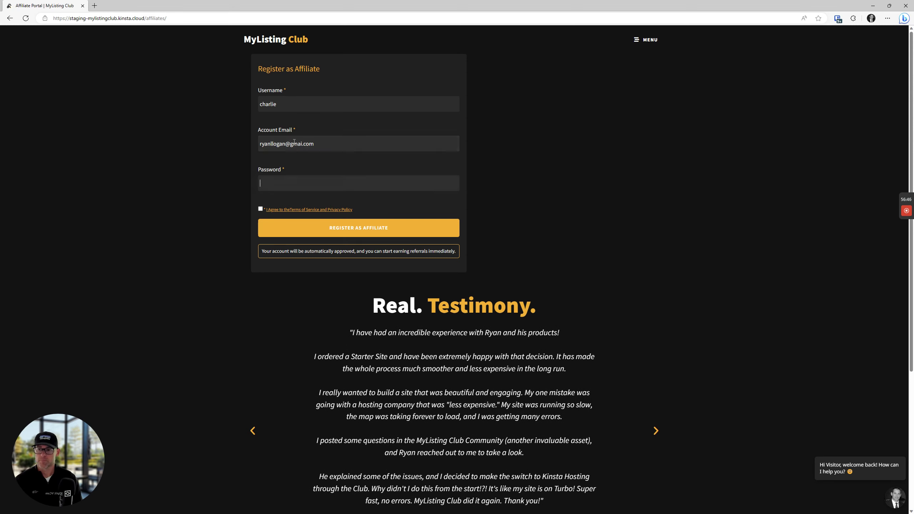
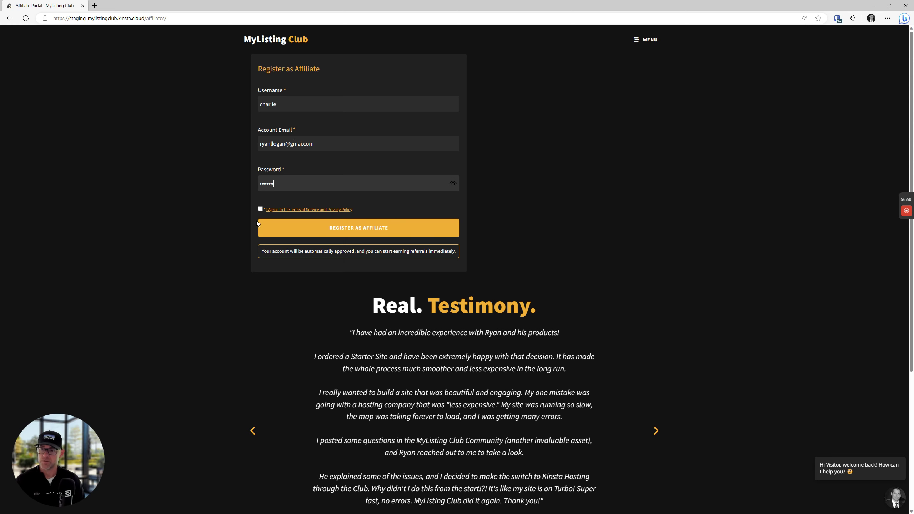
left_click(261, 209)
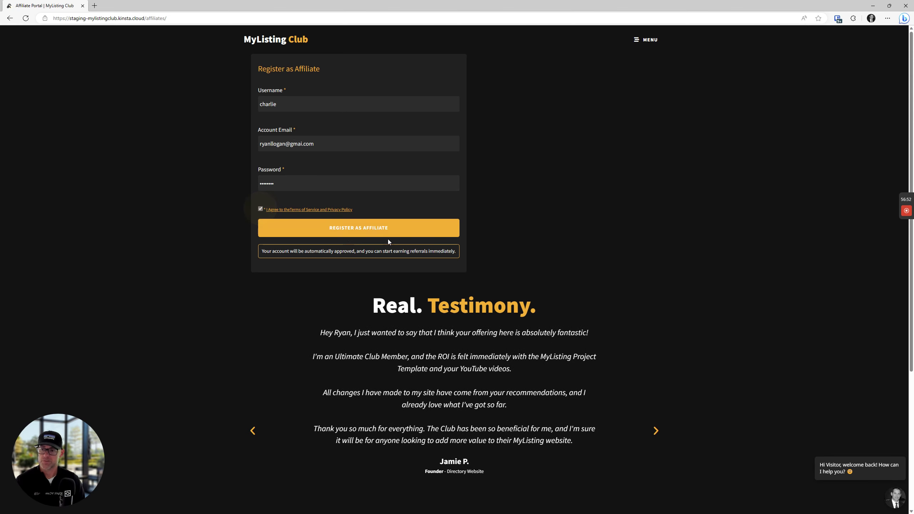
left_click(400, 235)
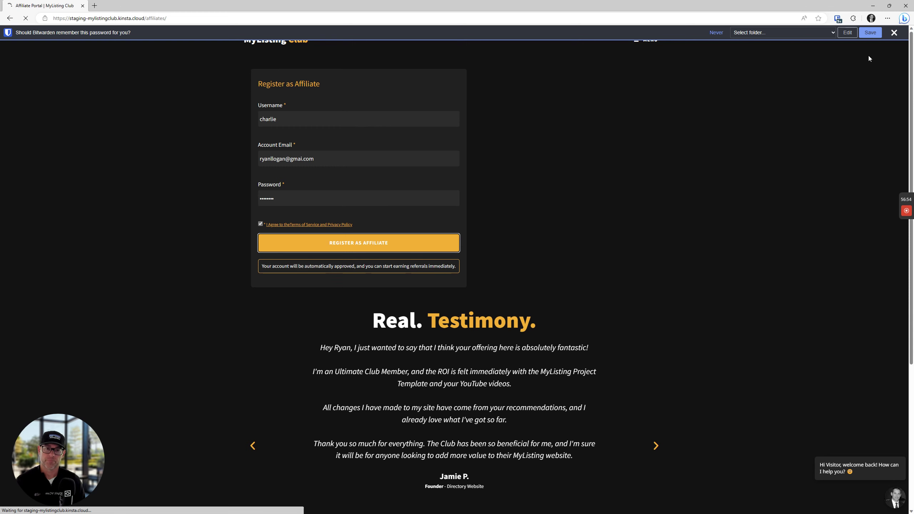
left_click(892, 35)
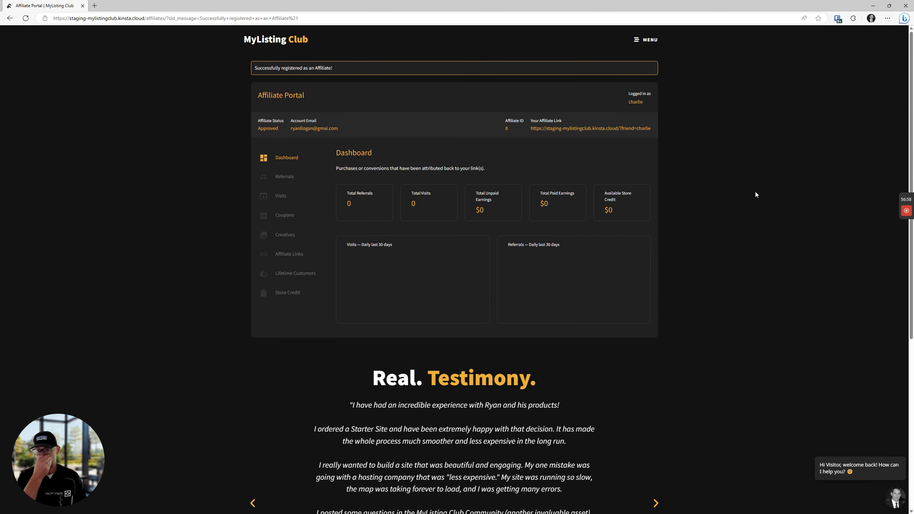
Open My Account from the menu, go to its Affiliate area, then switch to the WordPress admin.
left_click(651, 41)
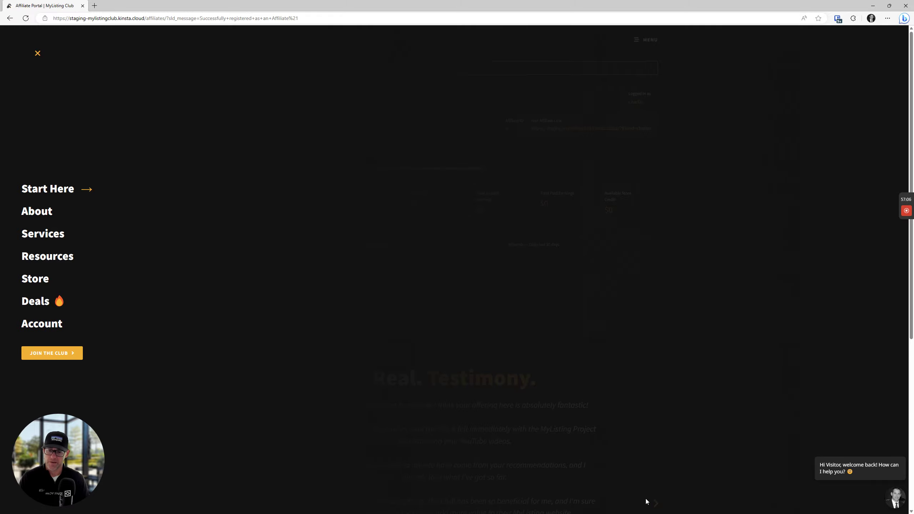
left_click(27, 323)
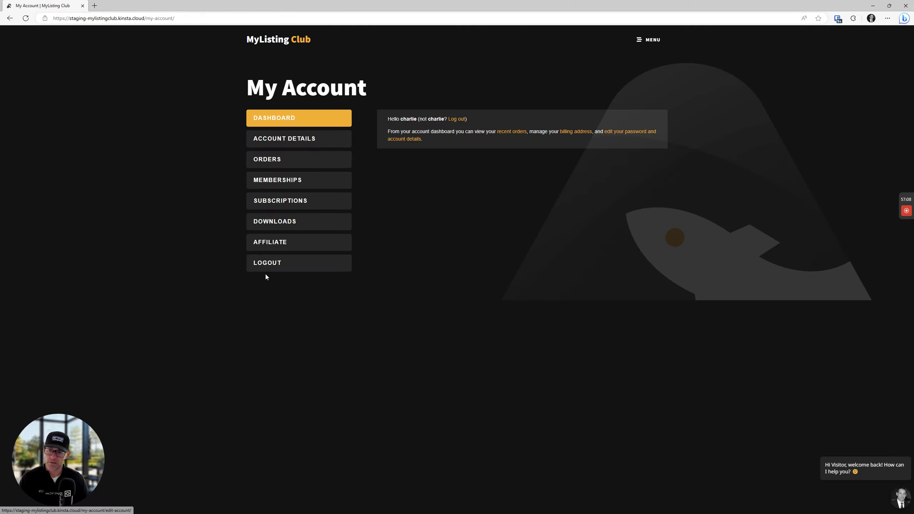
left_click(270, 246)
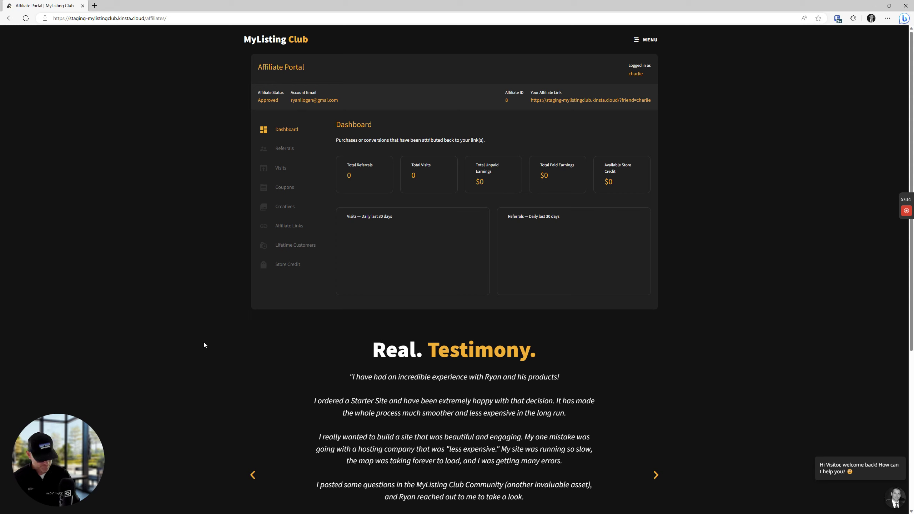
left_click(173, 298)
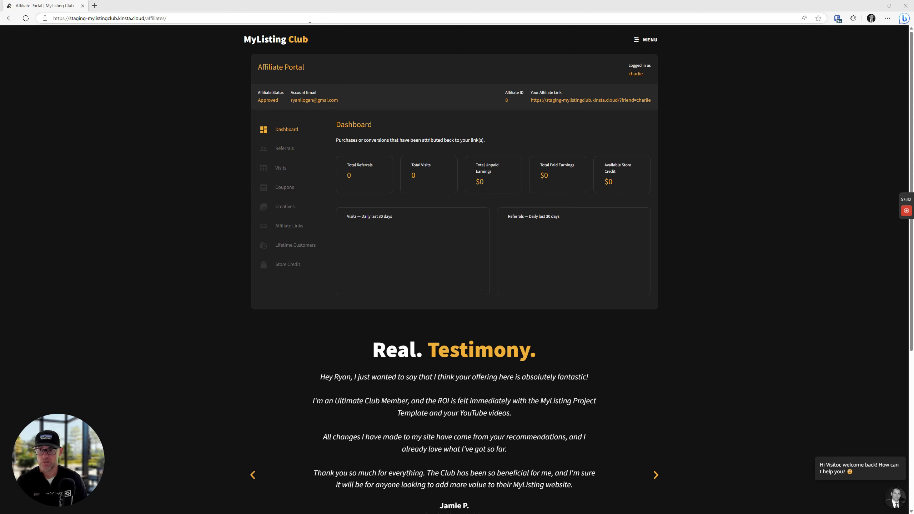
key("alt+Tab")
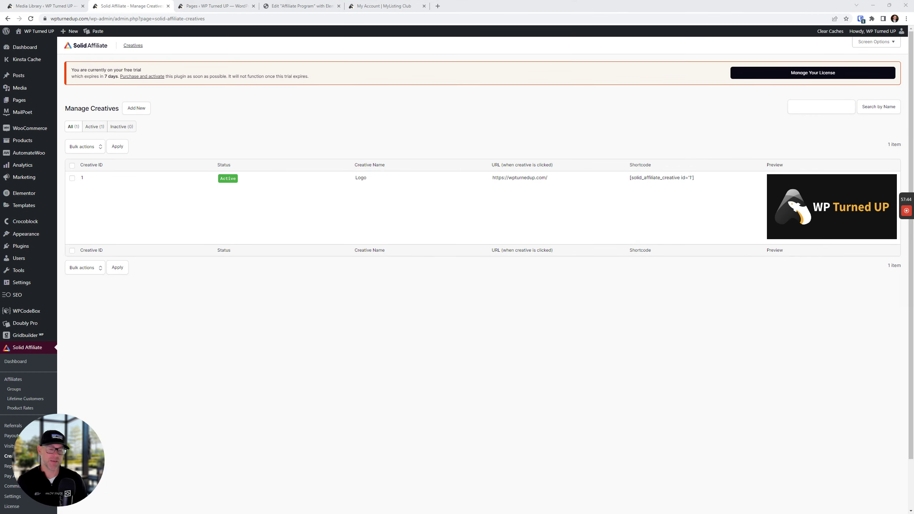
Look through the My Account, Affiliate Program and Pages tabs, then maximize the Affiliate Portal window.
mouse_move(907, 225)
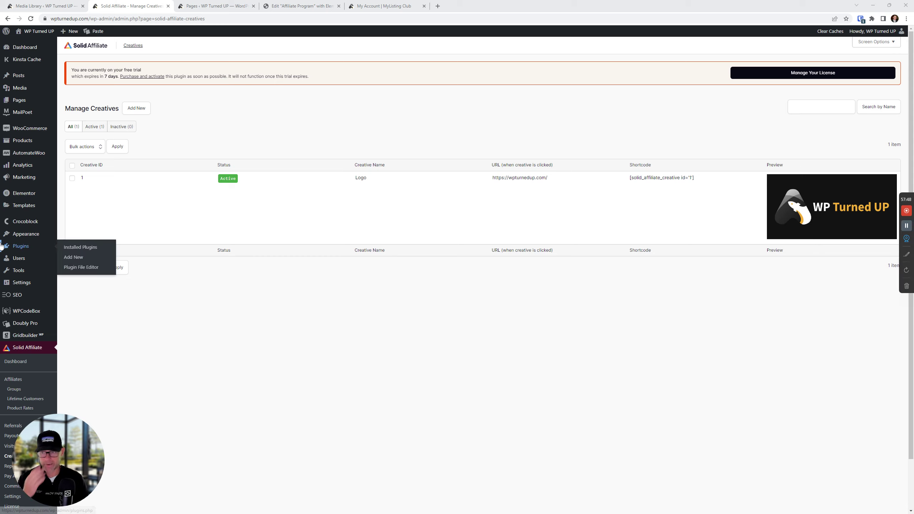
left_click(374, 5)
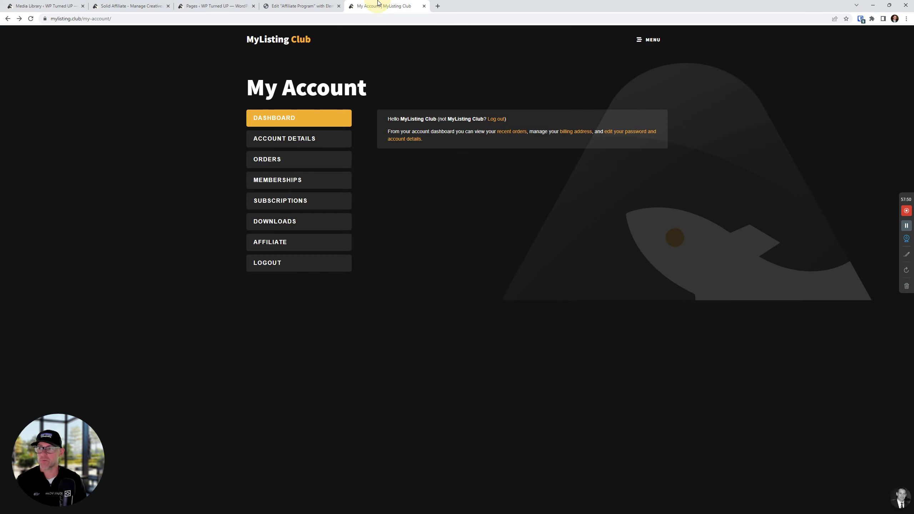
left_click(269, 5)
left_click(217, 4)
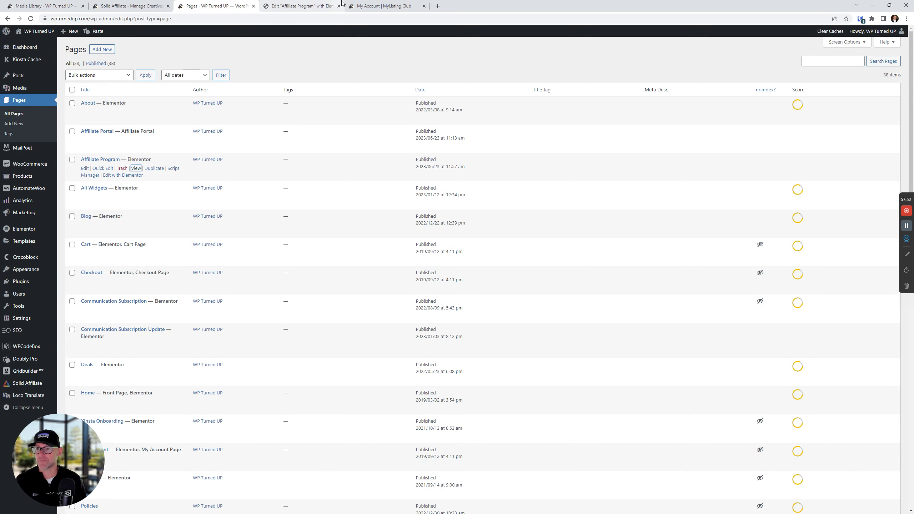
left_click(374, 5)
left_click_drag(913, 155, 281, 162)
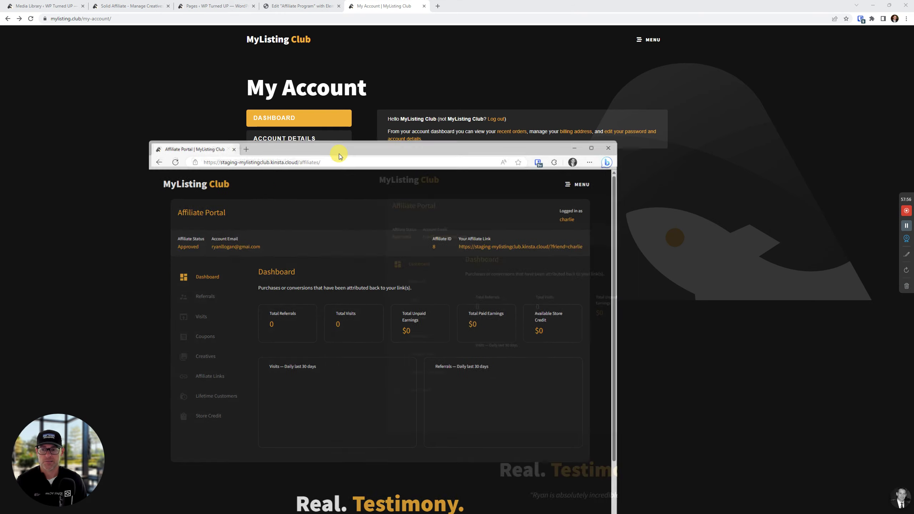
double_click(338, 154)
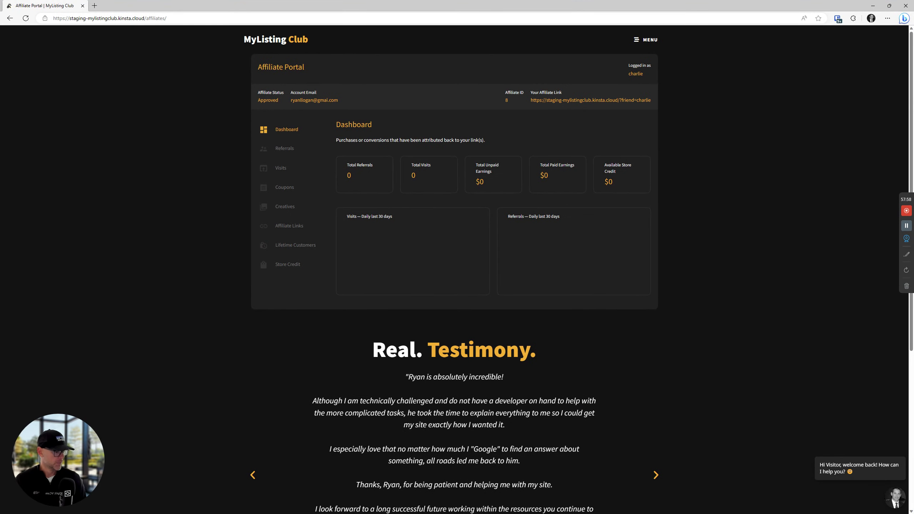
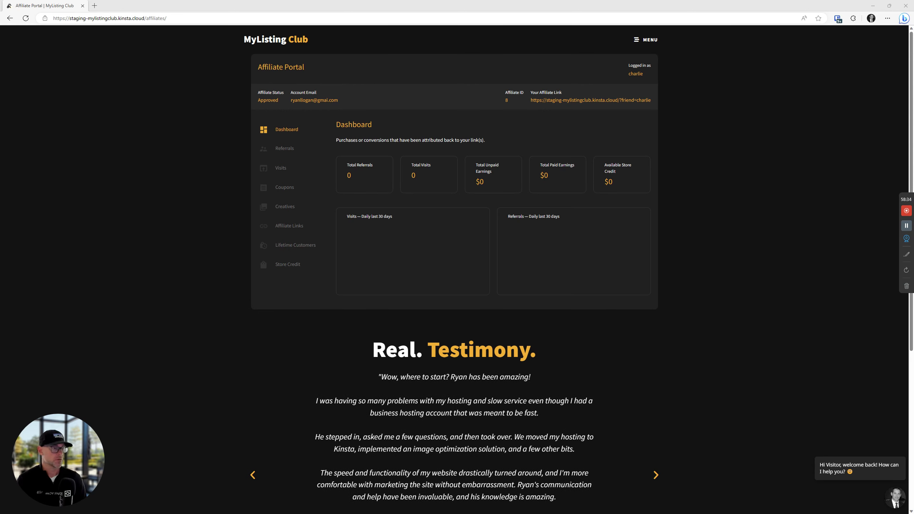
Duplicate the Affiliate Portal browser tab and reload the new copy.
right_click(69, 5)
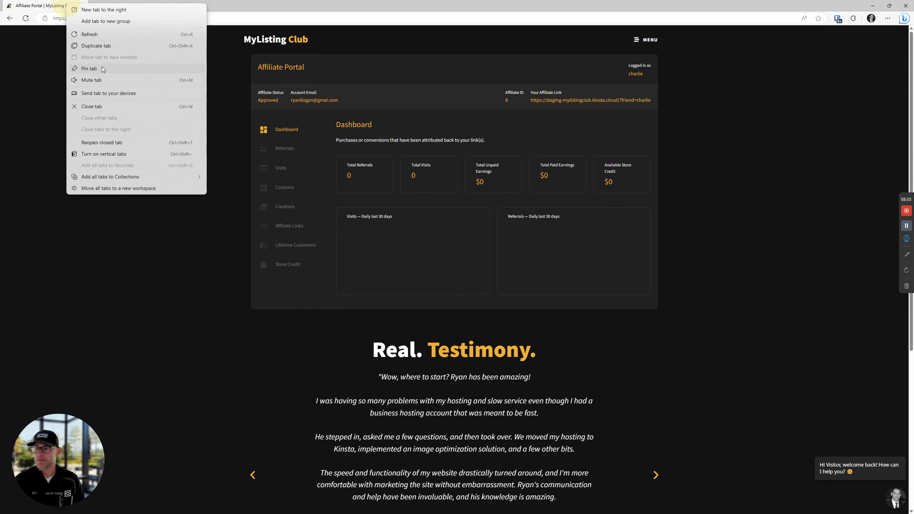
left_click(126, 49)
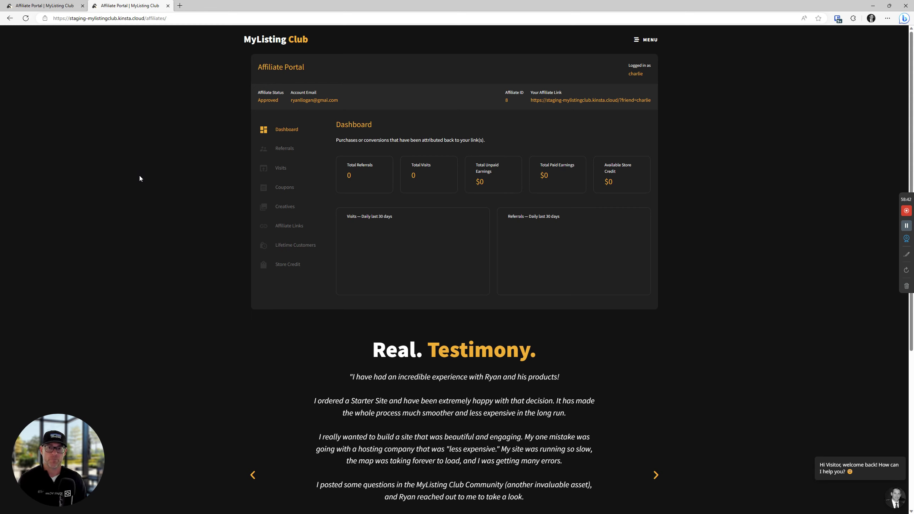
left_click(148, 230)
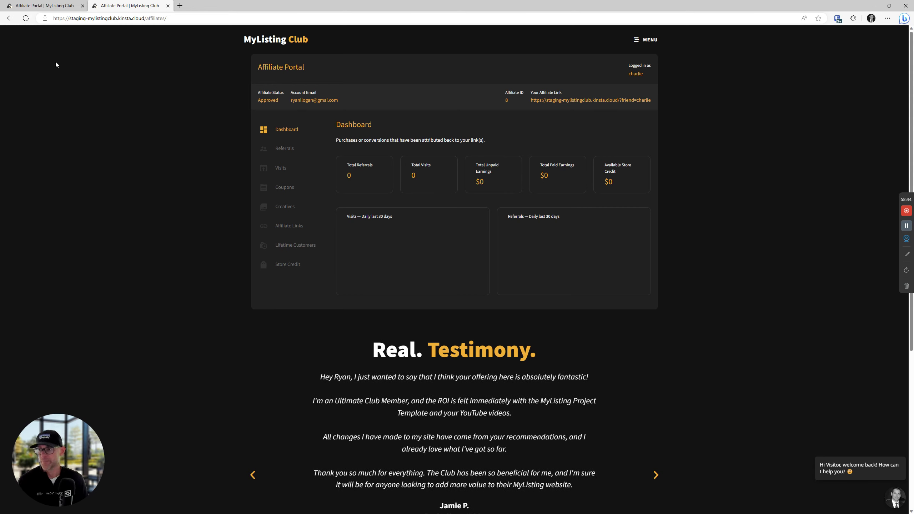
left_click(26, 19)
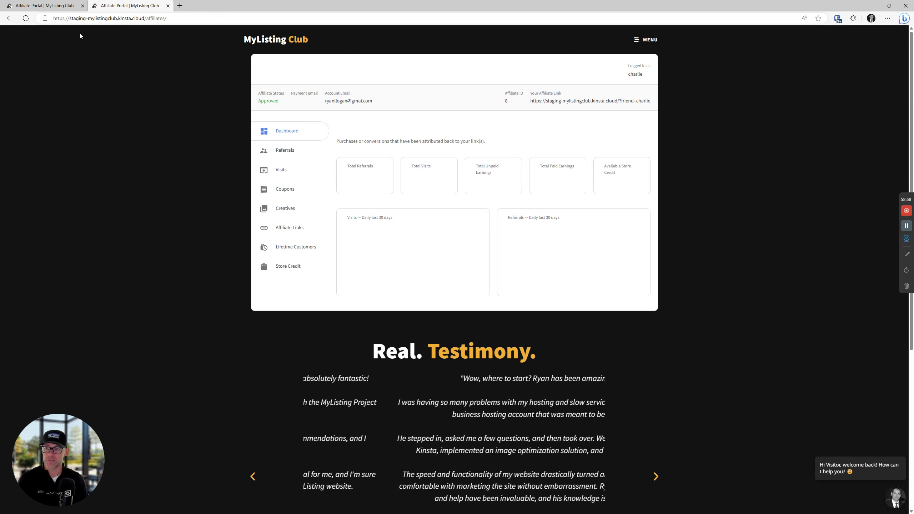
Compare the dark and light portal tabs, revealing $0 Total Unpaid Earnings, then return to the original.
left_click(56, 6)
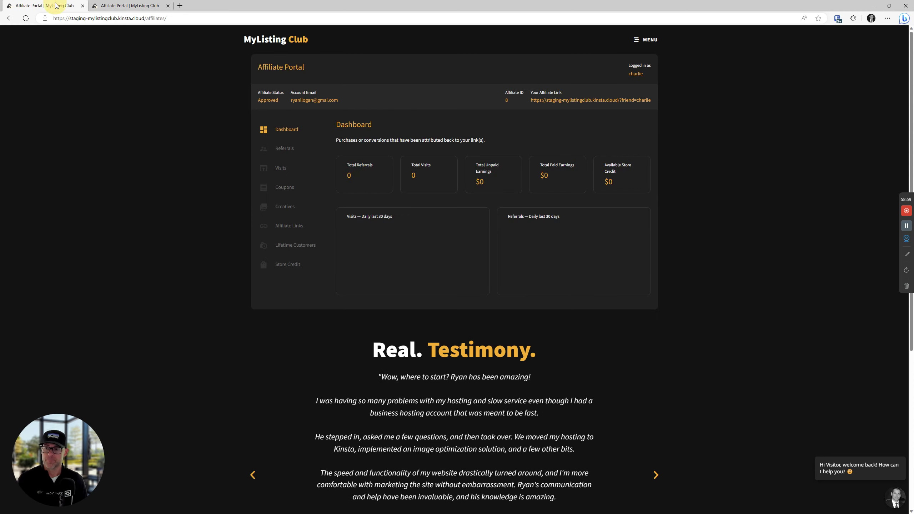
left_click(128, 5)
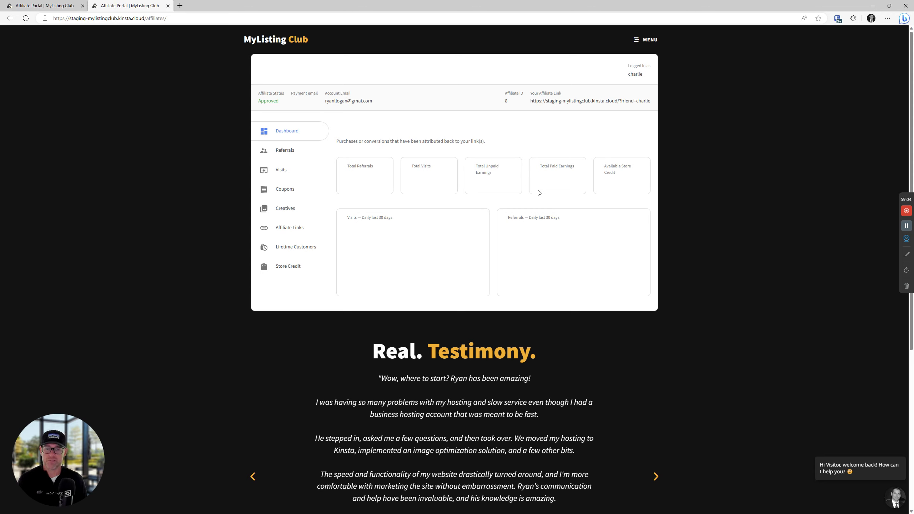
mouse_move(476, 182)
left_mouse_down()
mouse_move(475, 168)
mouse_move(470, 183)
left_mouse_up()
left_click(582, 138)
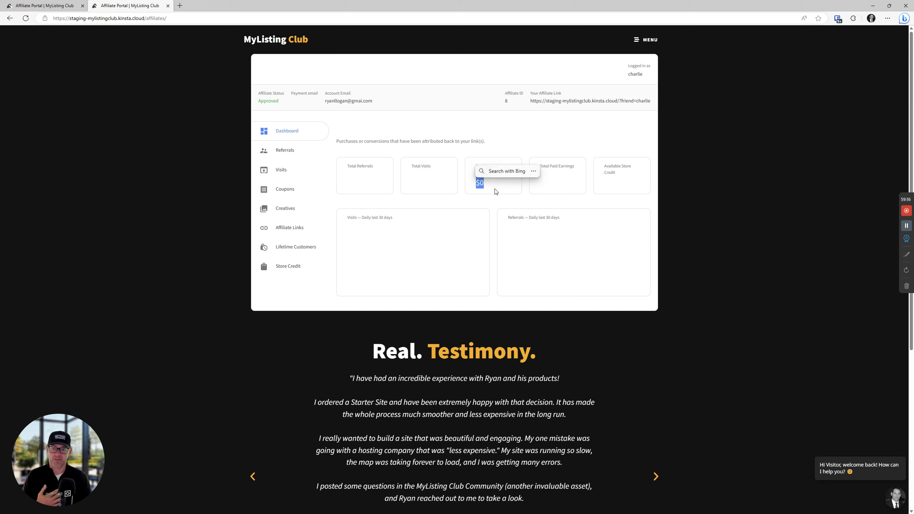
left_click(540, 143)
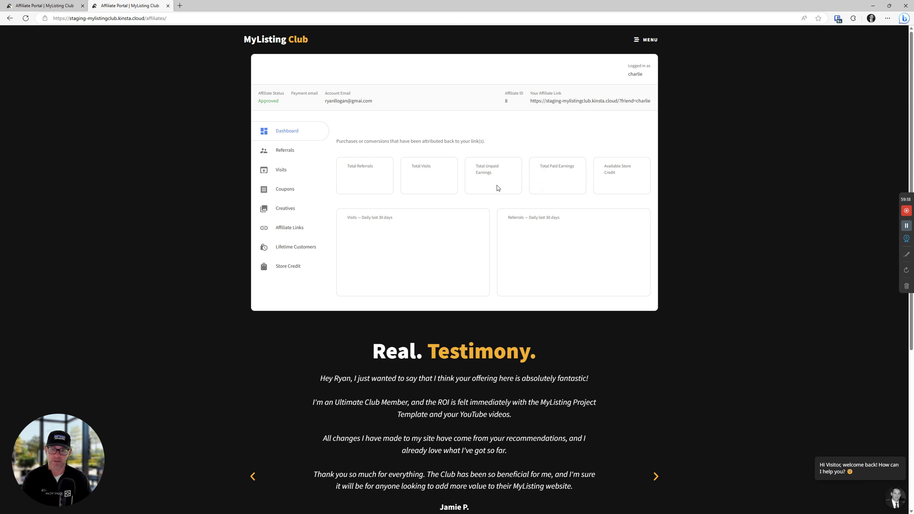
left_click_drag(496, 186, 460, 182)
left_click(619, 141)
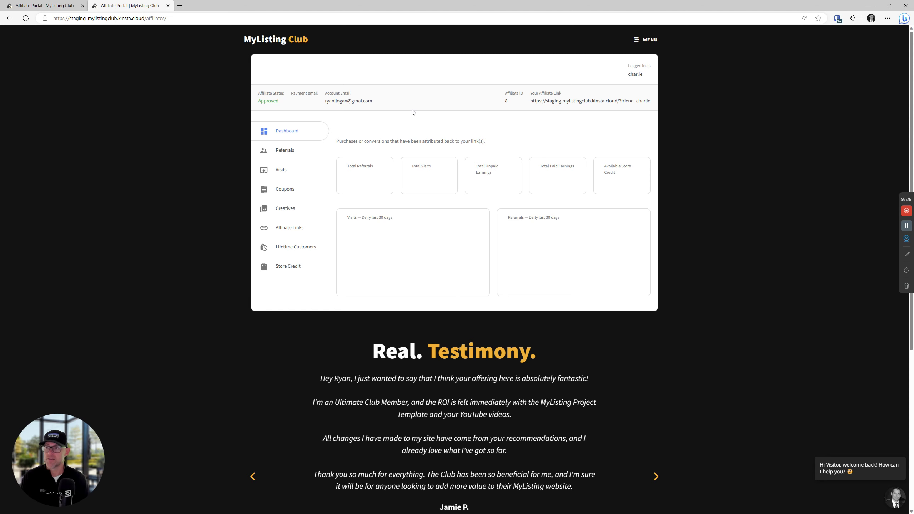
left_click(43, 5)
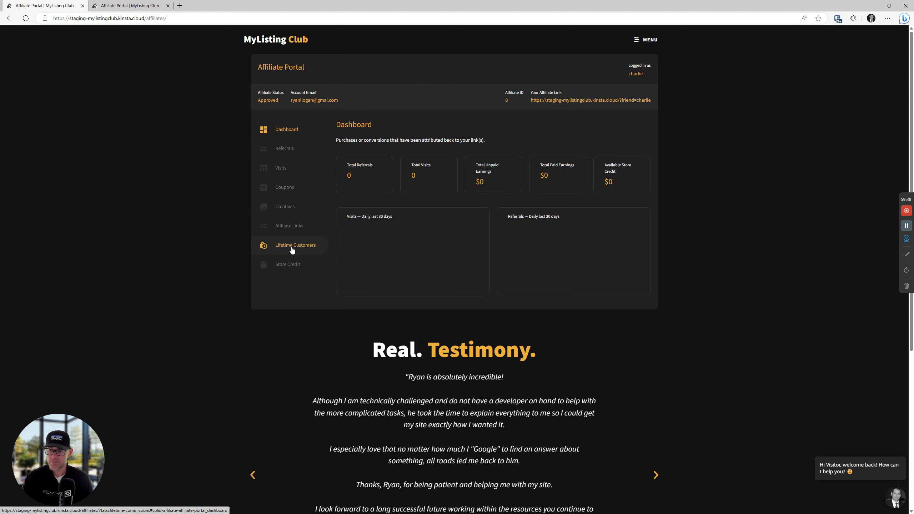
Browse the portal's Referrals, Visits, Coupons and Creatives pages in turn.
left_click(301, 154)
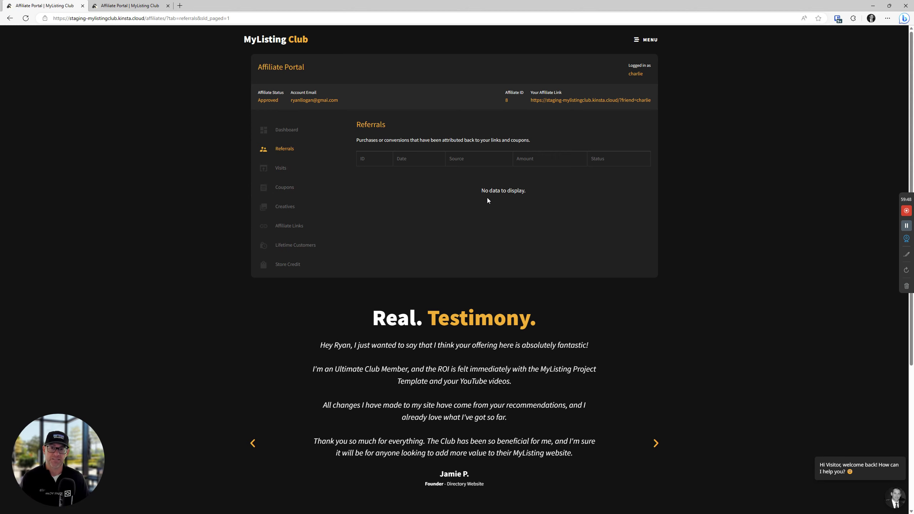
left_click(285, 171)
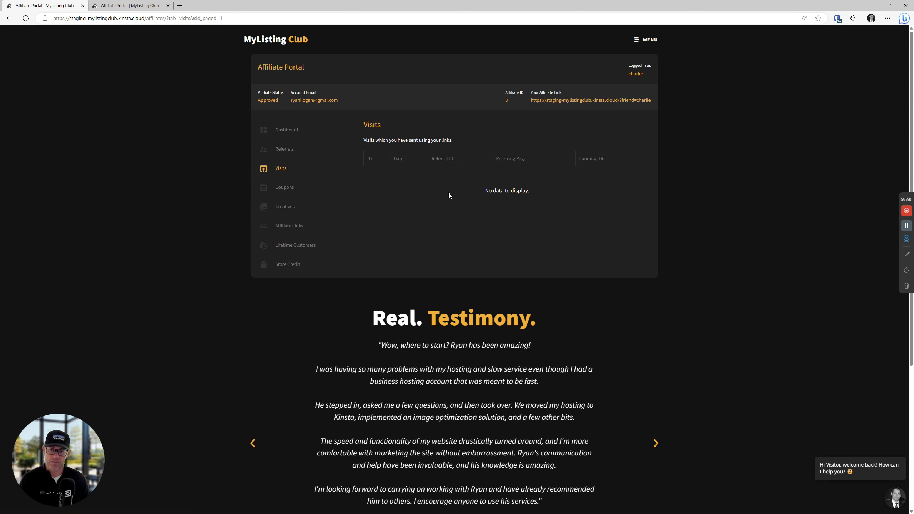
left_click(285, 187)
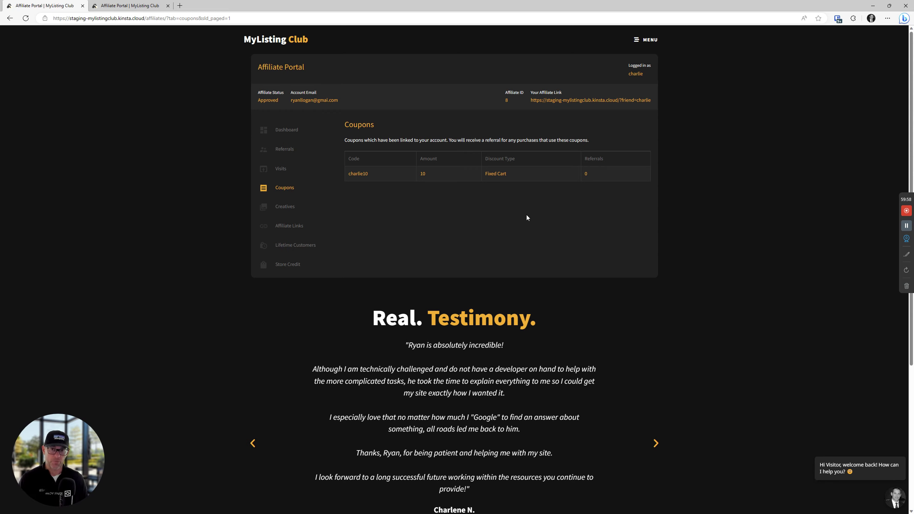
left_click(302, 206)
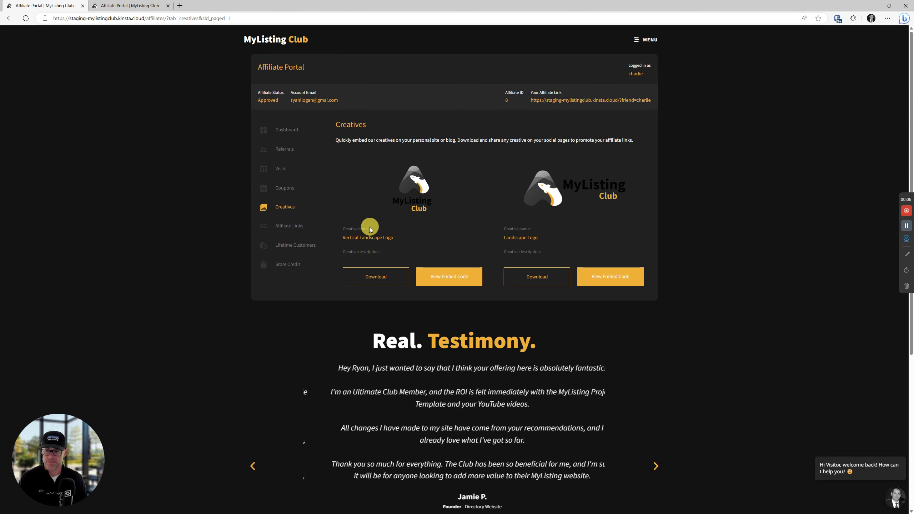
Download the Vertical Landscape Logo creative file.
left_click_drag(369, 227, 348, 229)
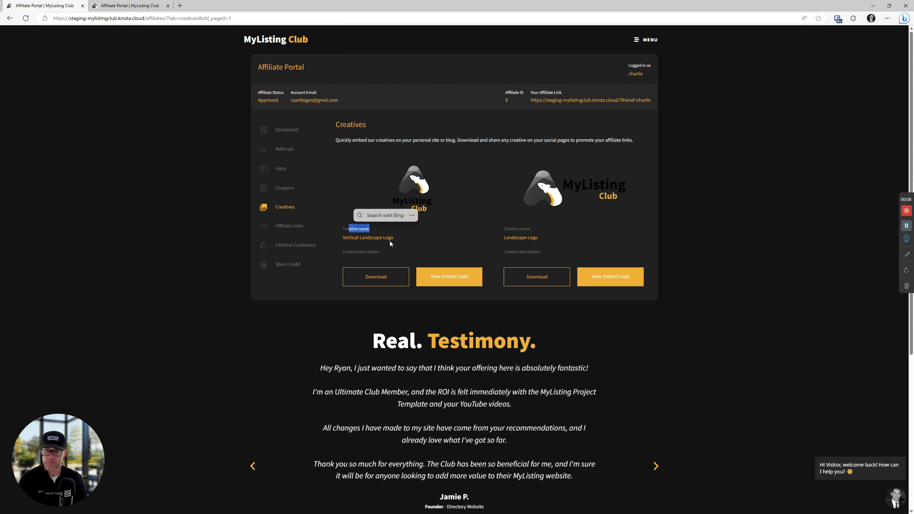
left_click(388, 252)
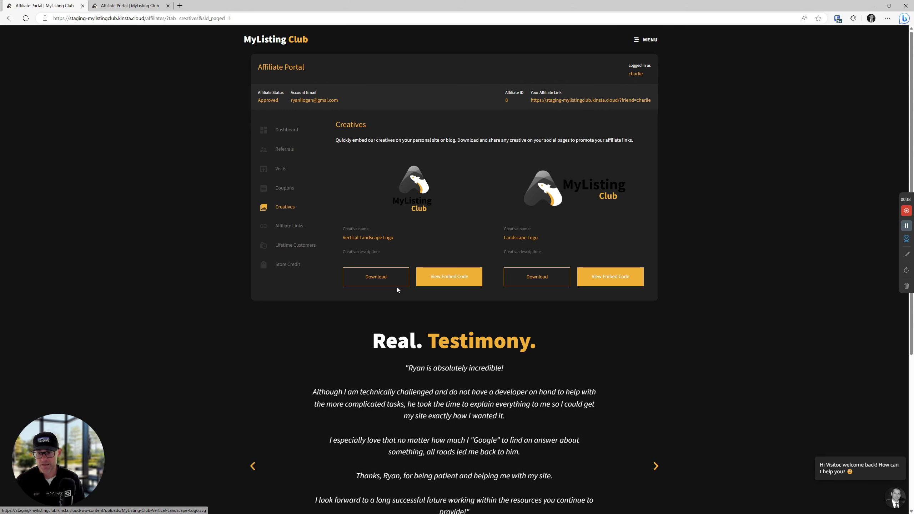
left_click(384, 279)
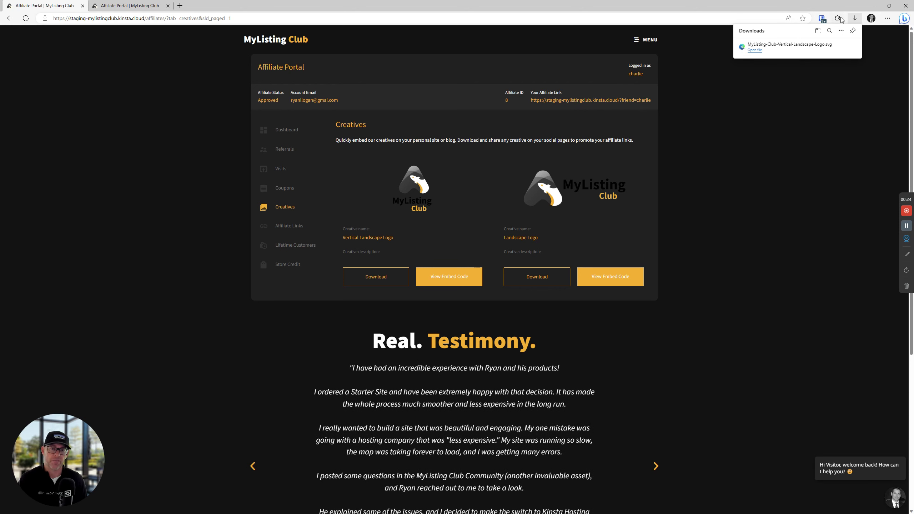
left_click(756, 224)
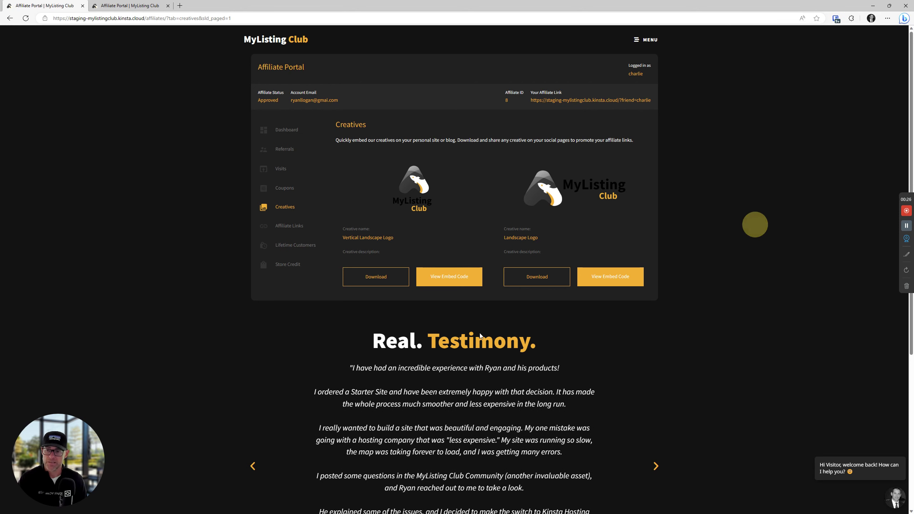
Preview the Vertical Landscape Logo embed code, then close the popup.
left_click(450, 277)
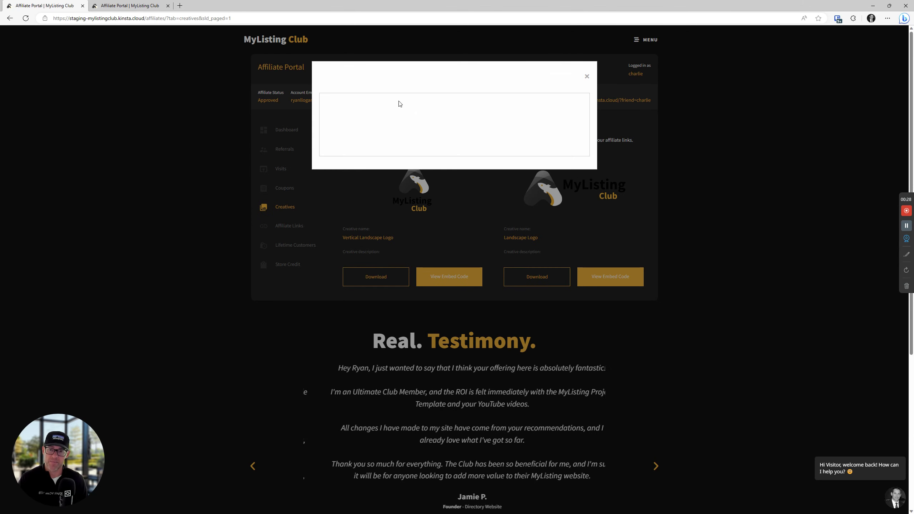
left_click_drag(419, 81, 329, 82)
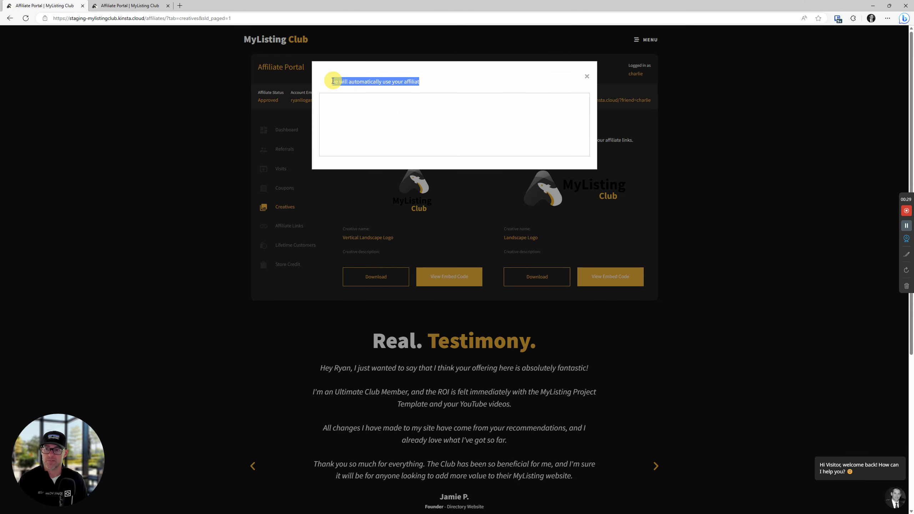
left_click(586, 76)
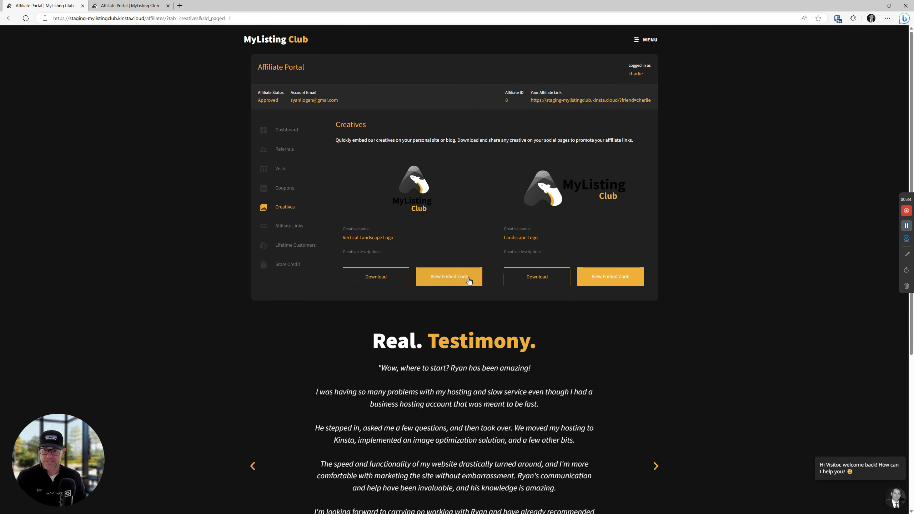
left_click_drag(548, 239, 496, 240)
left_click(596, 239)
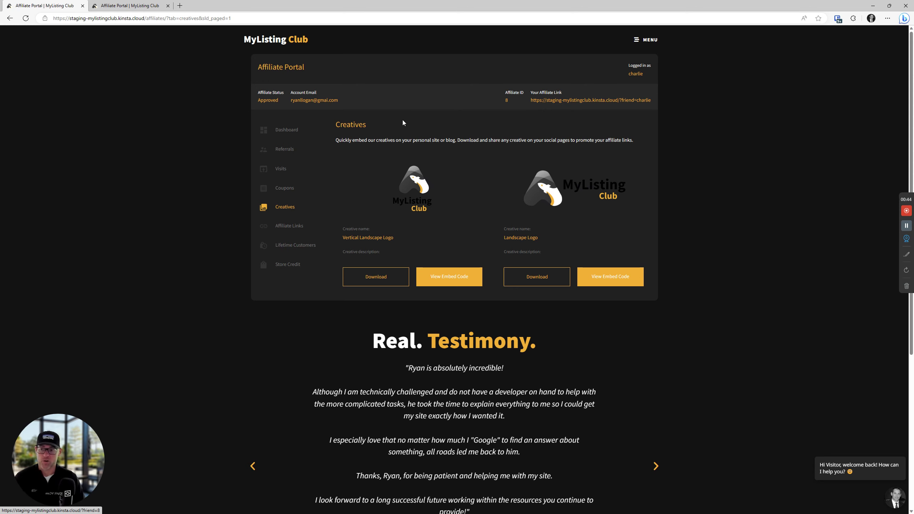
Go to the Affiliate Links page and locate the Add a new custom slug form.
left_click(289, 233)
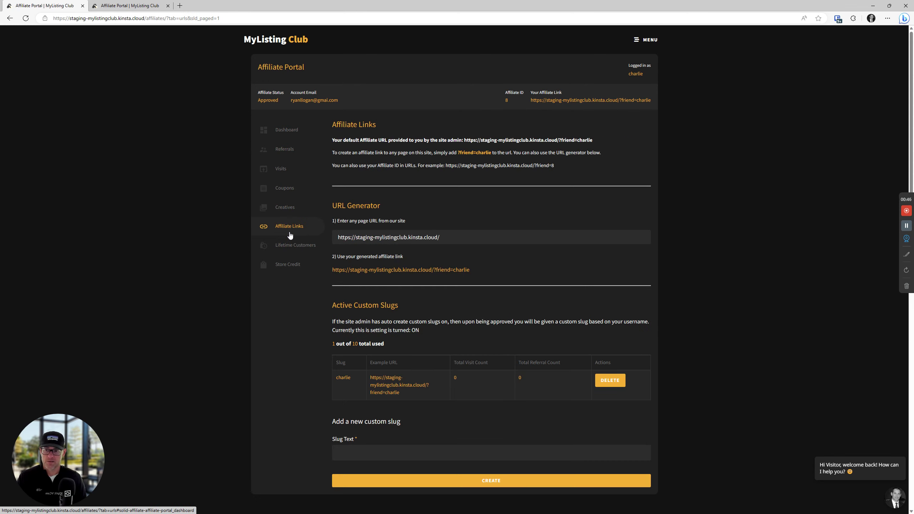
scroll(518, 209, "down", 2)
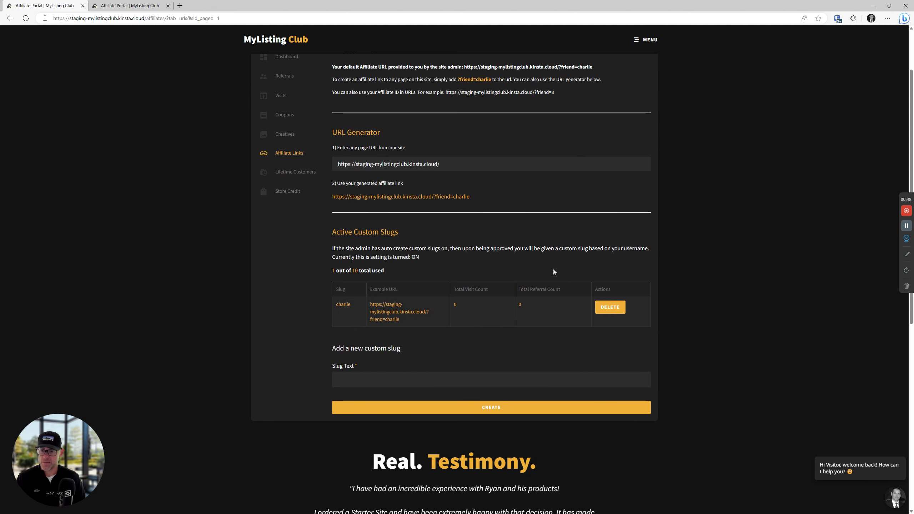
left_click(469, 163)
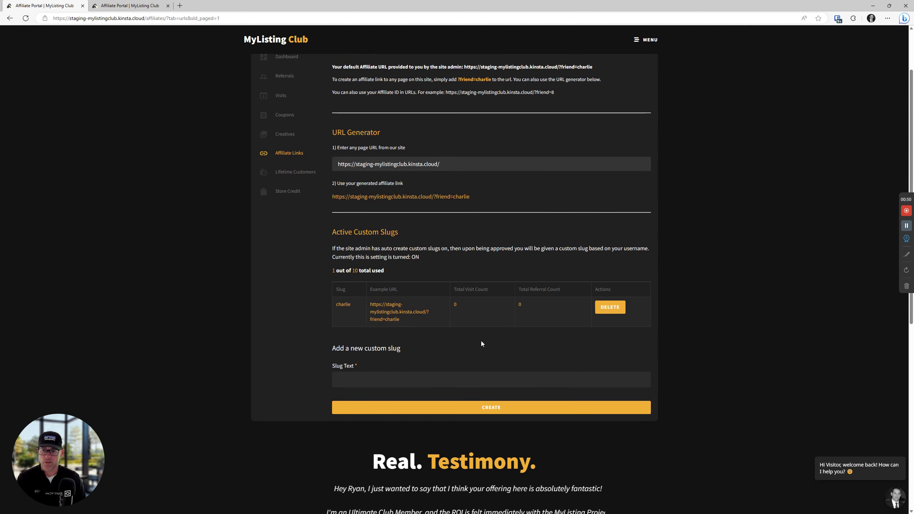
left_click(478, 381)
scroll(479, 374, "down", 5)
scroll(482, 345, "up", 5)
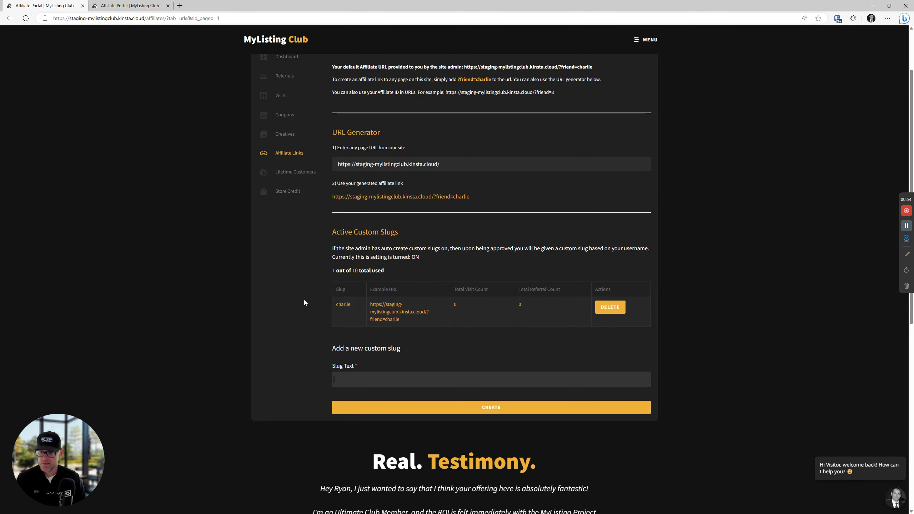
scroll(391, 238, "up", 2)
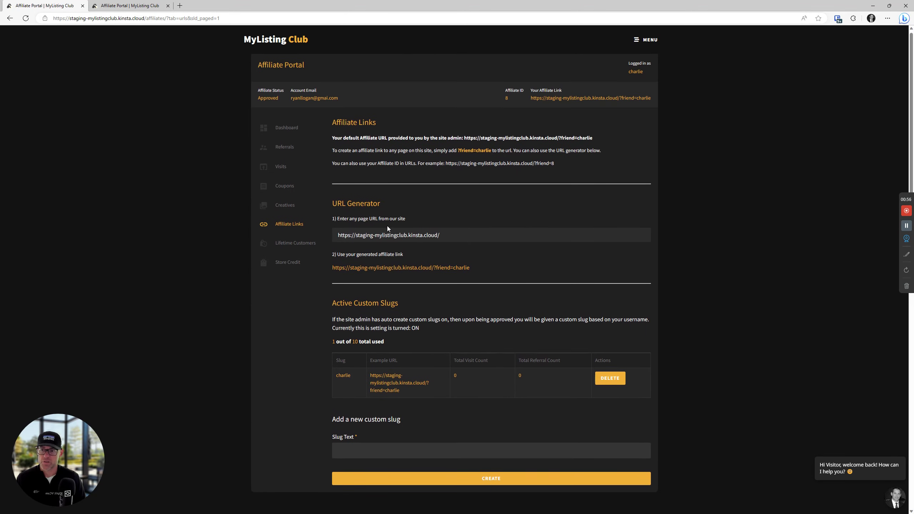
scroll(387, 226, "down", 4)
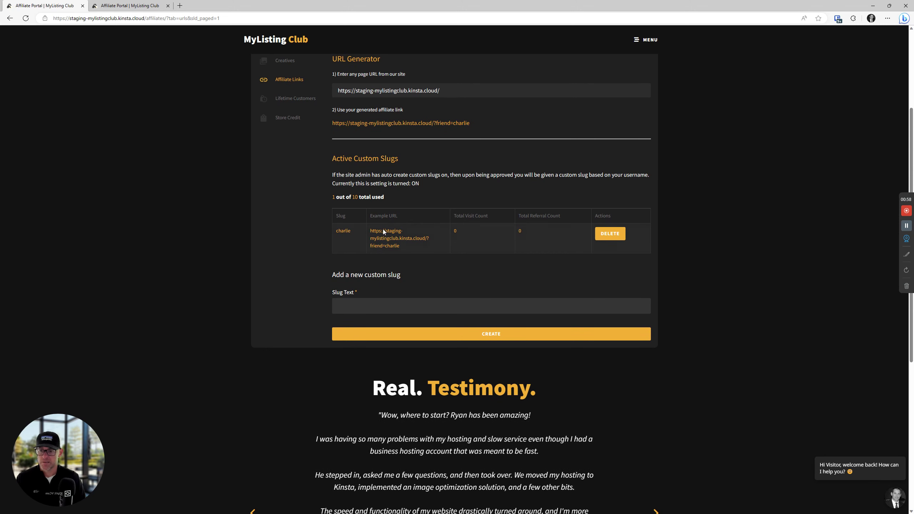
scroll(467, 231, "up", 2)
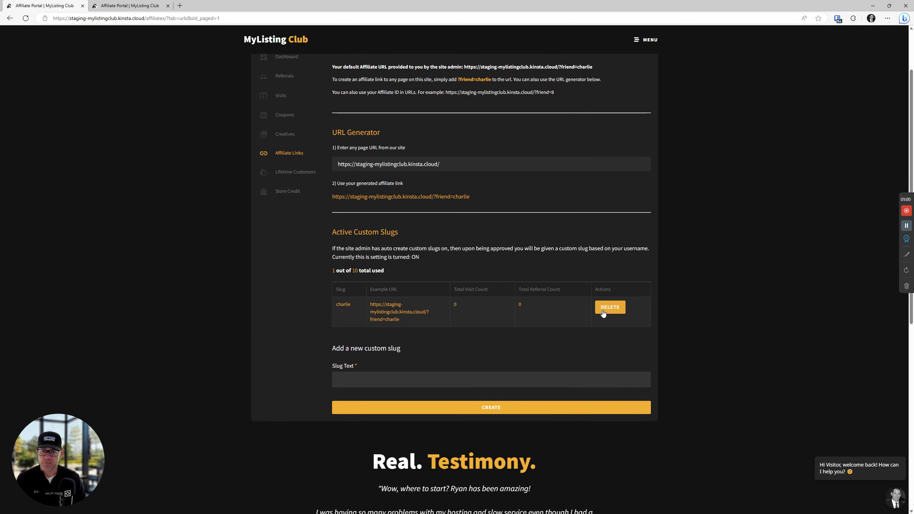
left_click(374, 382)
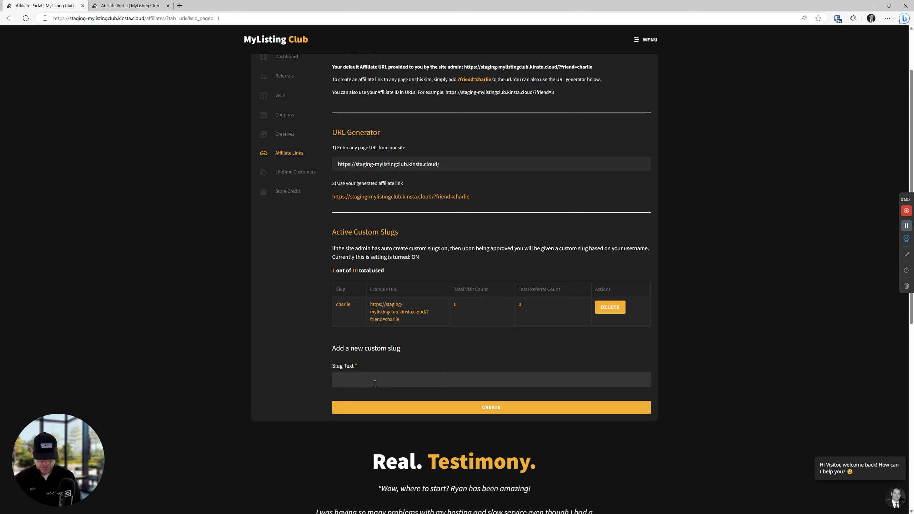
type("https://m")
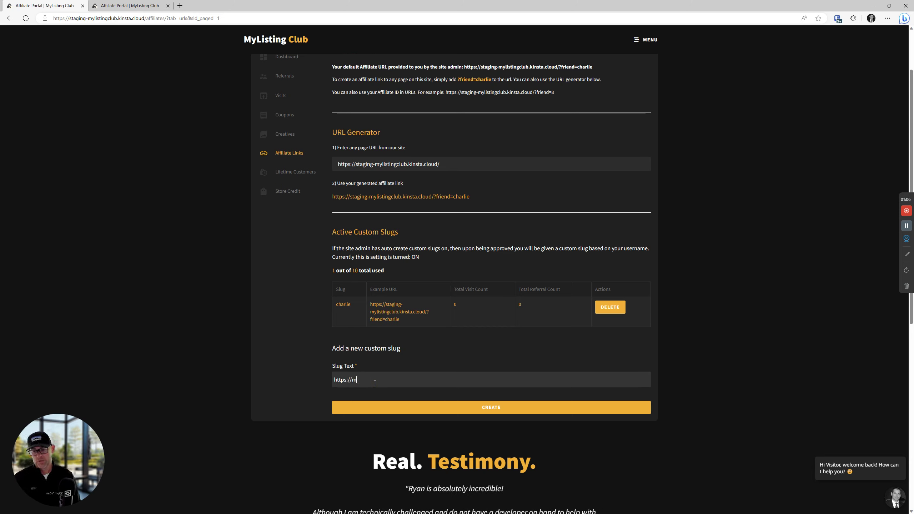
type("ylisting.club/")
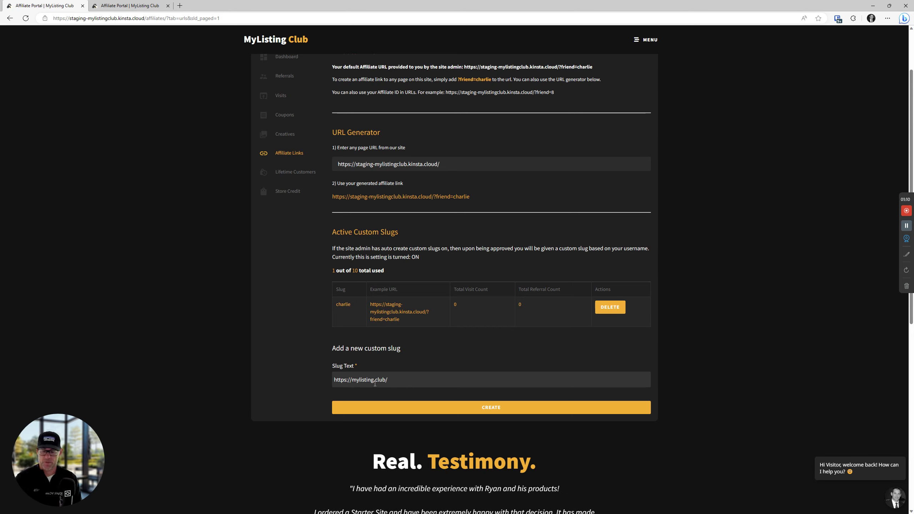
type("store")
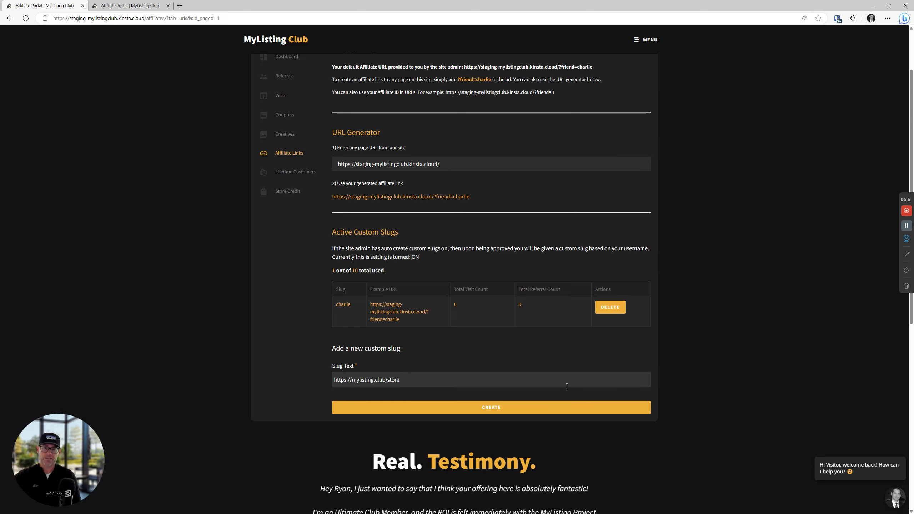
left_click(532, 411)
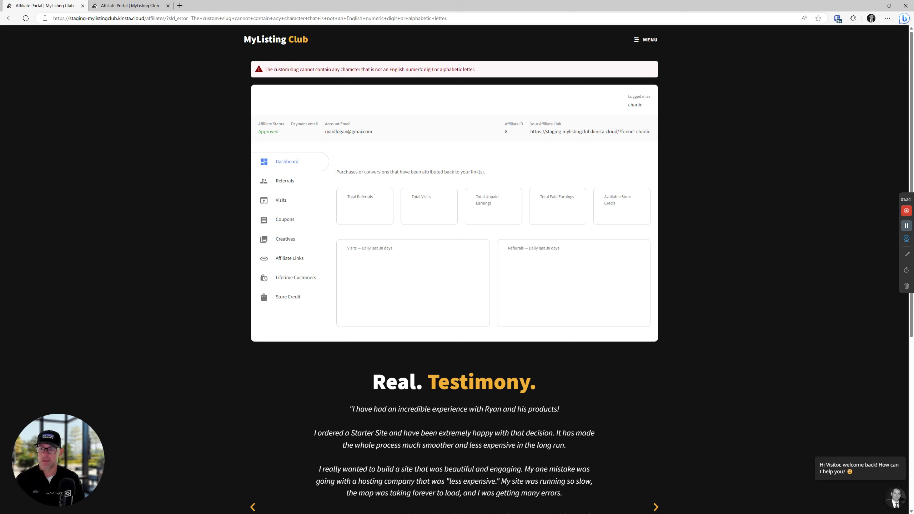
Go back after the error and replace the slug text with just 'store'.
left_click(10, 18)
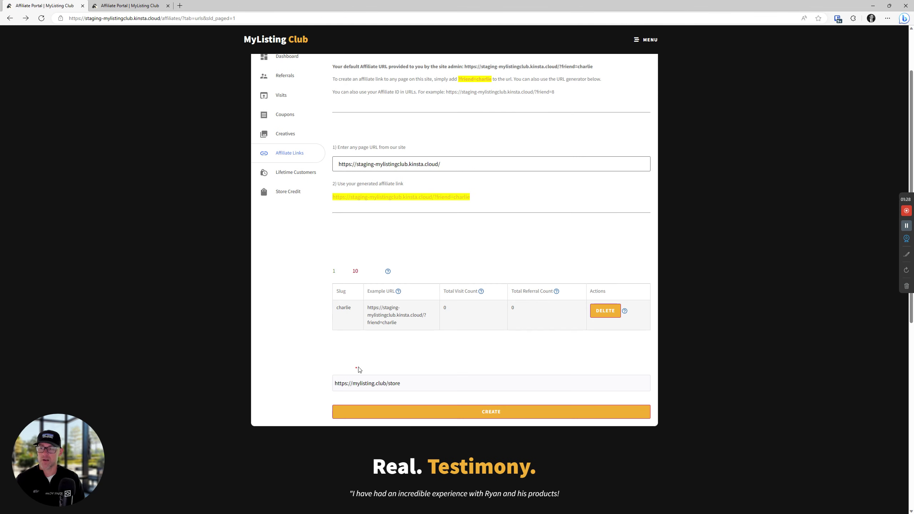
left_click(451, 384)
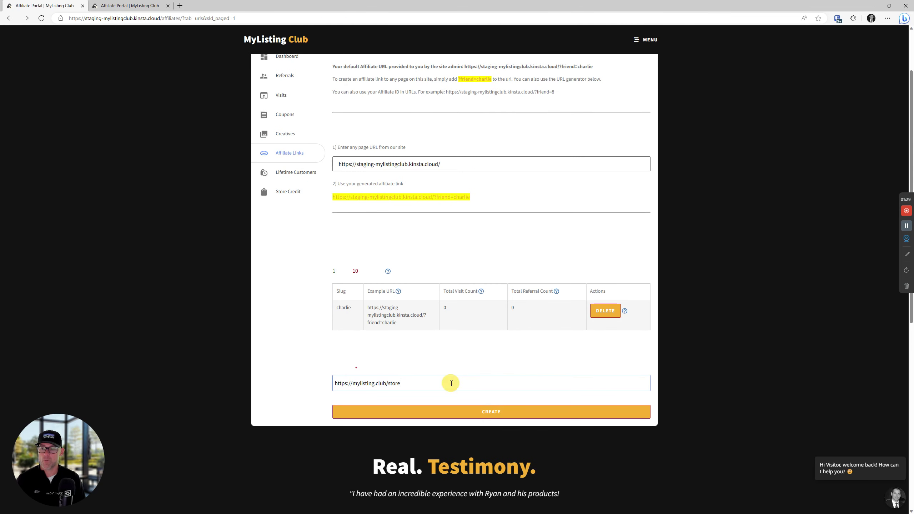
left_click(452, 383)
triple_click(452, 383)
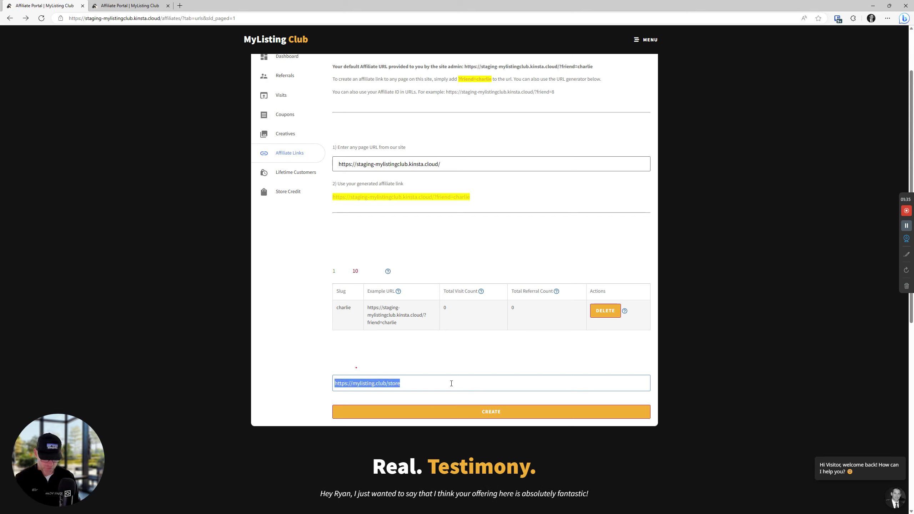
key("BackSpace")
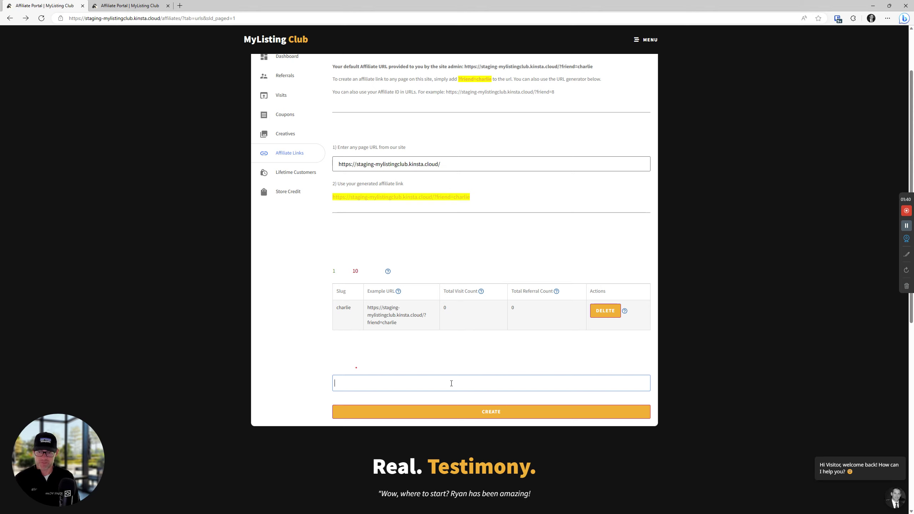
type("store")
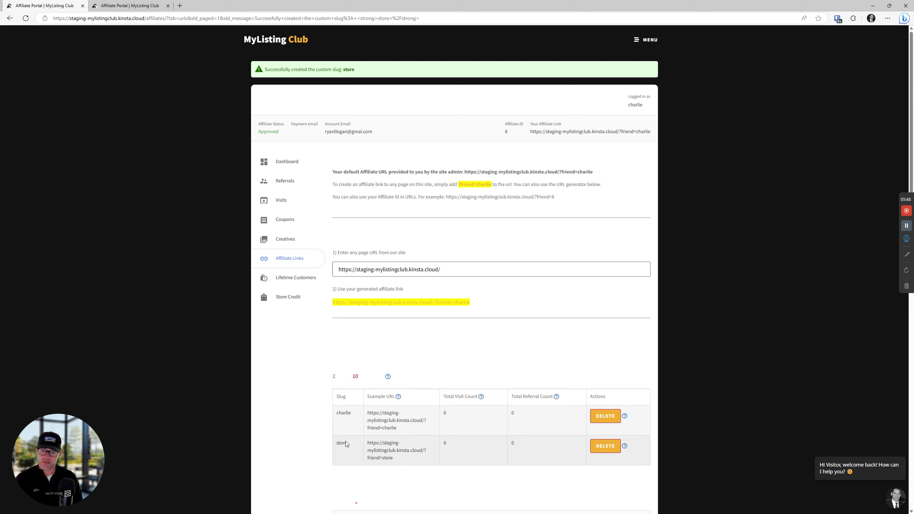
left_click(465, 270)
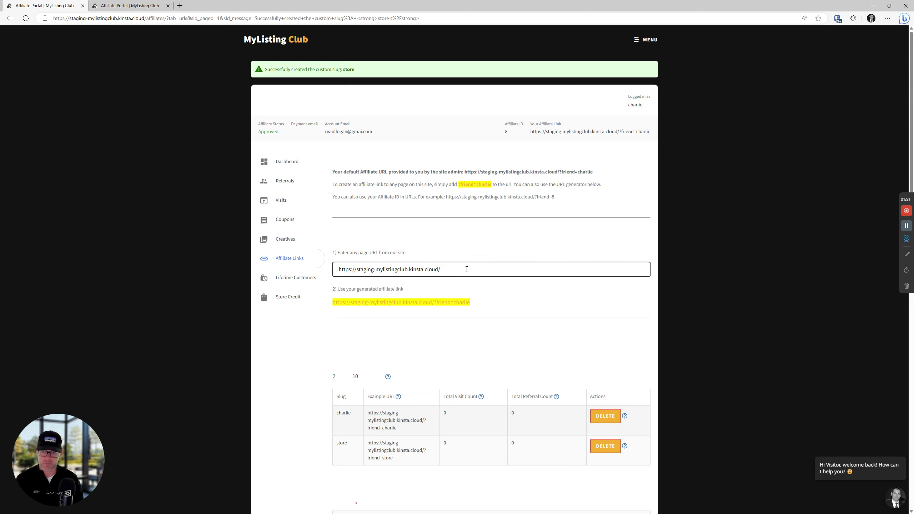
Append 'store' to the URL Generator page address.
type("store")
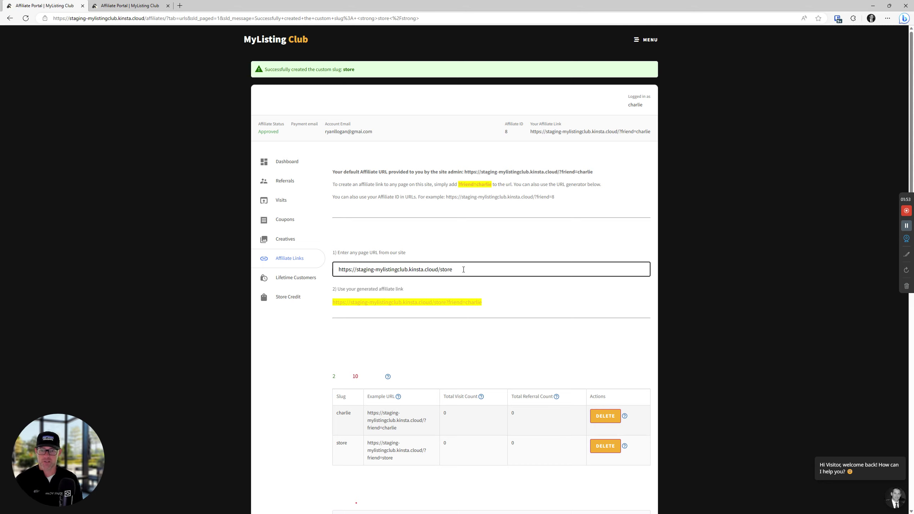
left_click_drag(469, 268, 309, 269)
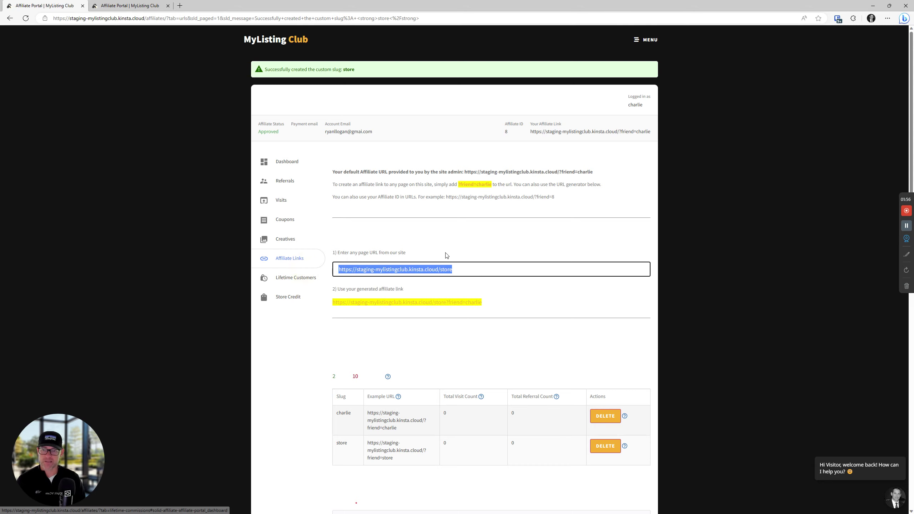
scroll(443, 288, "down", 5)
scroll(468, 306, "up", 3)
scroll(468, 360, "up", 1)
Create the custom slug 'shopnowplease' and check its ?friend=shopnowplease example URL.
left_click(456, 445)
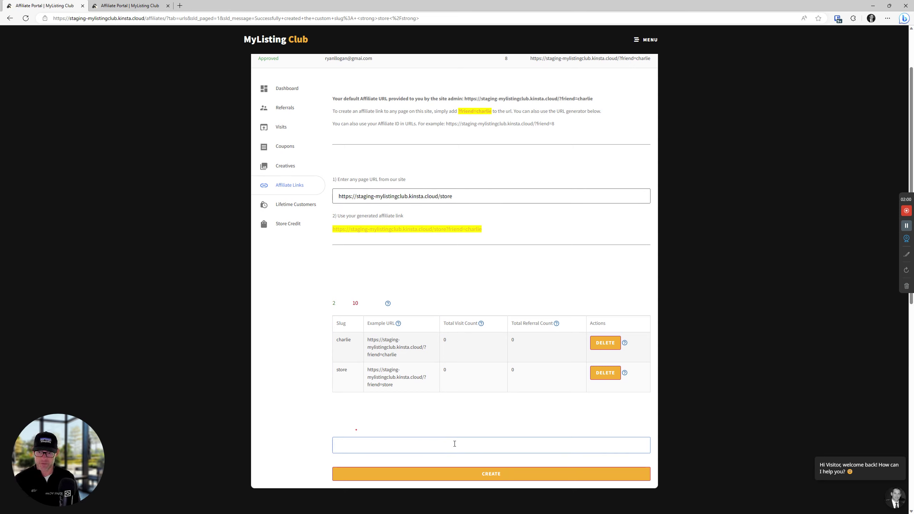
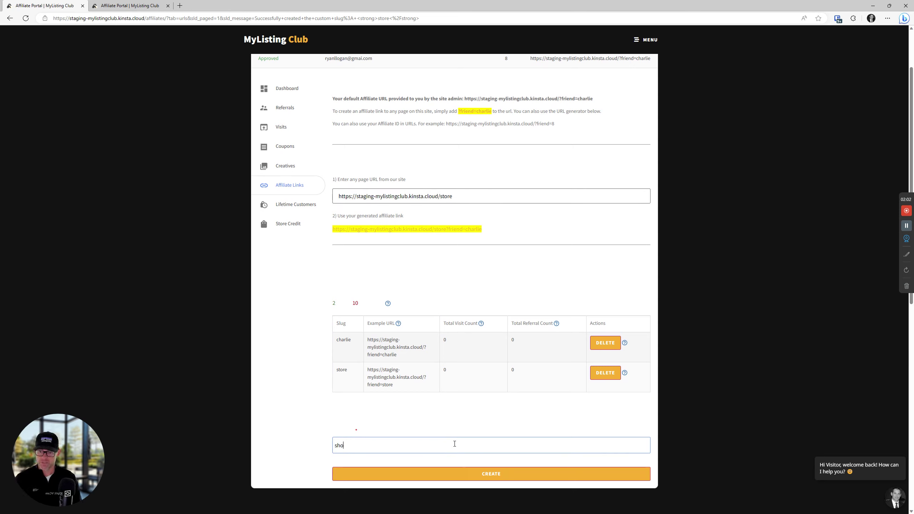
left_click(528, 478)
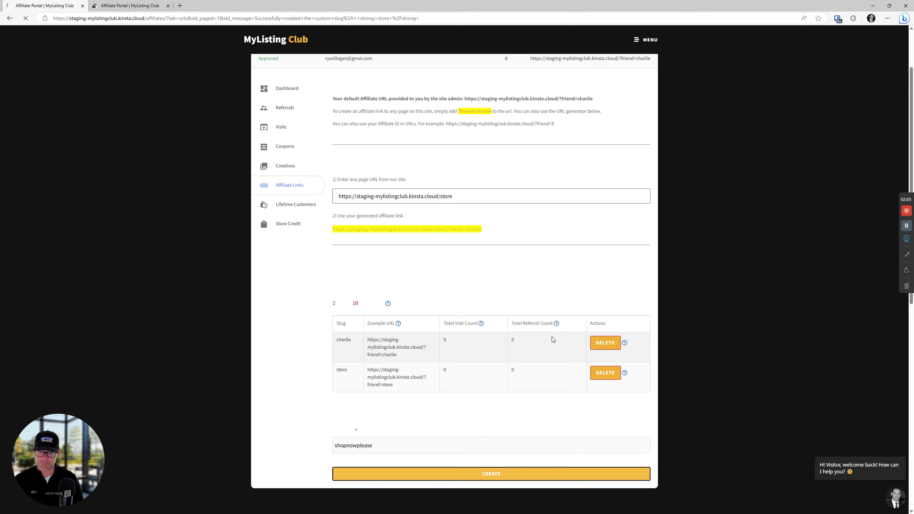
scroll(551, 337, "down", 2)
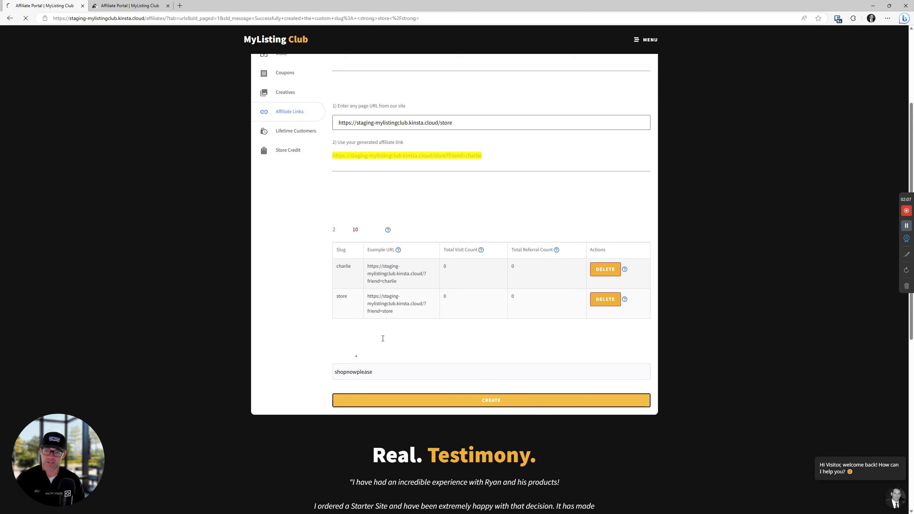
scroll(425, 315, "down", 6)
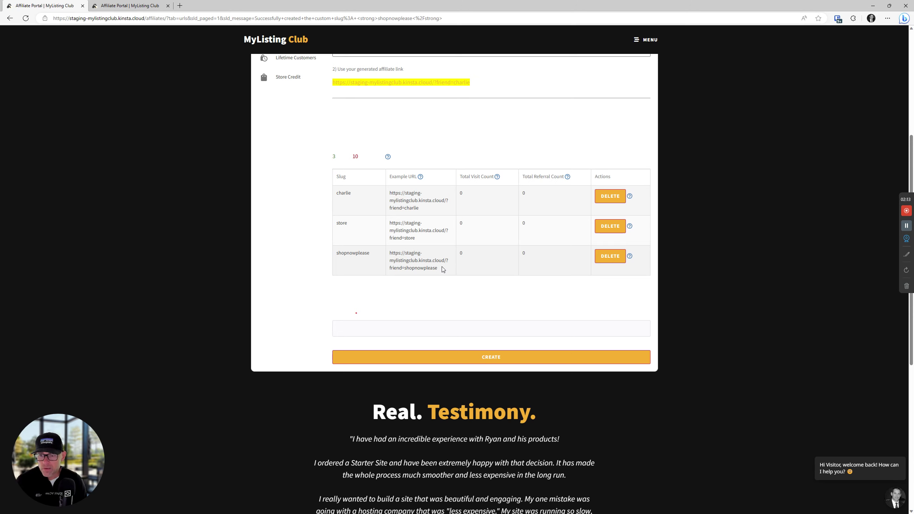
left_click_drag(439, 265, 375, 257)
left_click(465, 324)
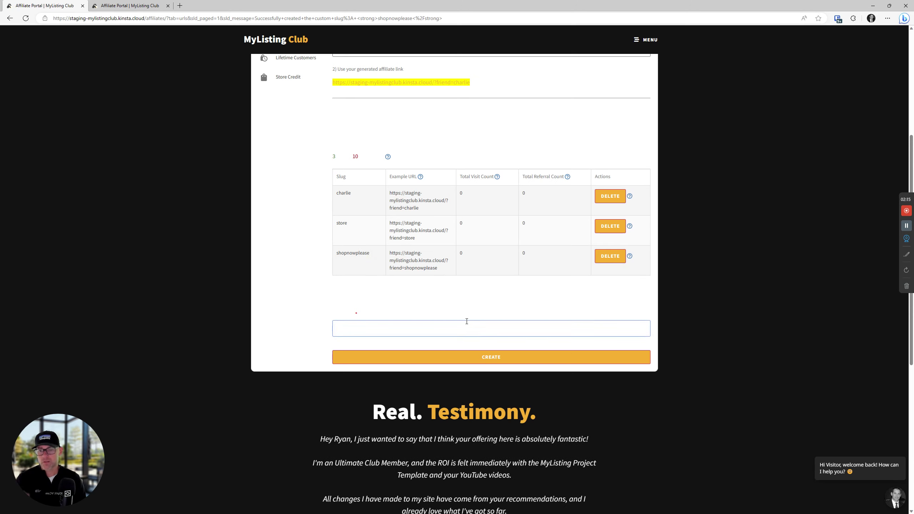
scroll(467, 321, "up", 6)
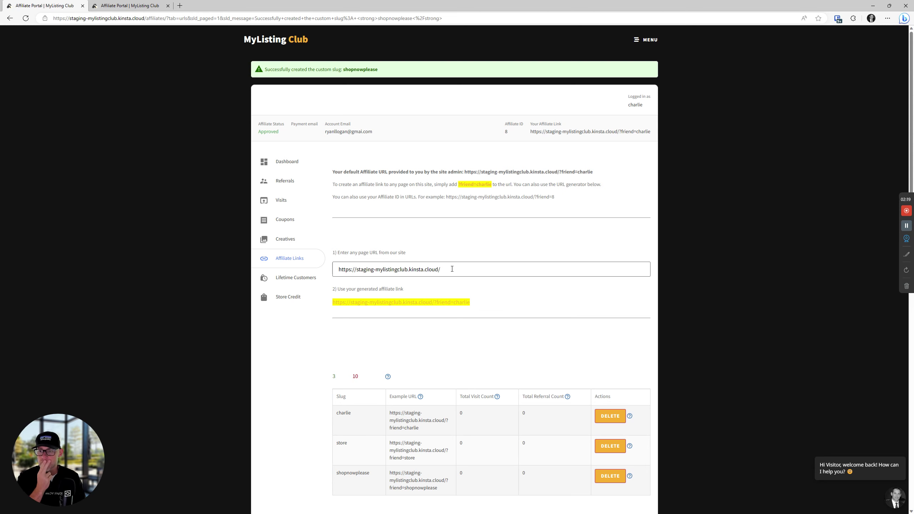
Inspect the example URLs in the custom slugs table.
scroll(452, 269, "down", 6)
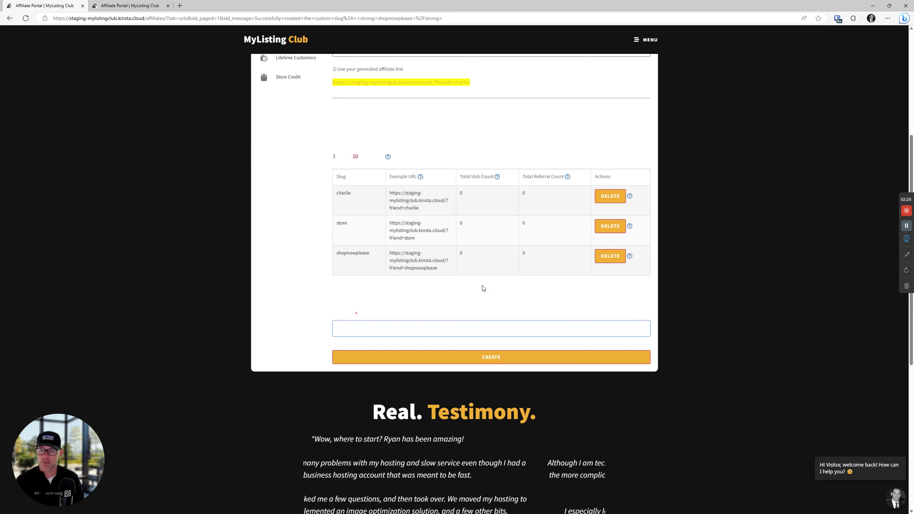
left_click_drag(471, 278, 414, 259)
left_click(434, 274)
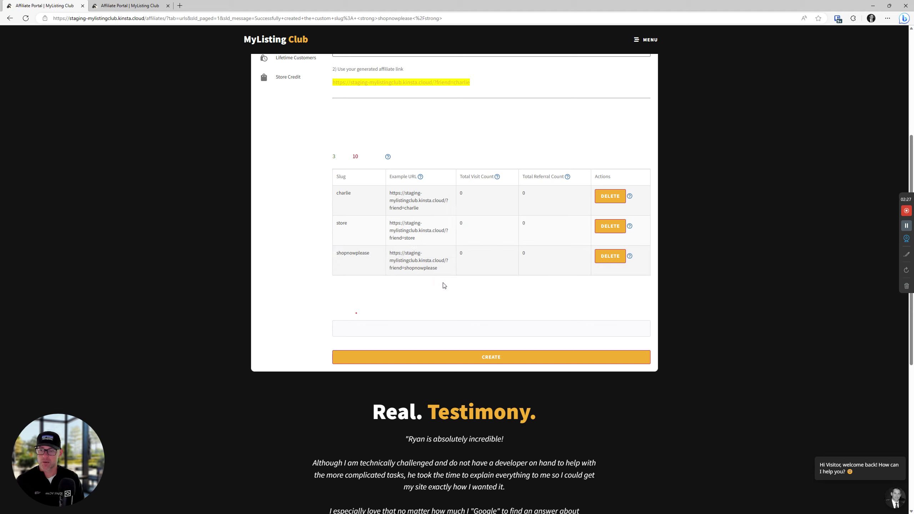
left_click(423, 260)
left_click(445, 260)
scroll(444, 263, "up", 5)
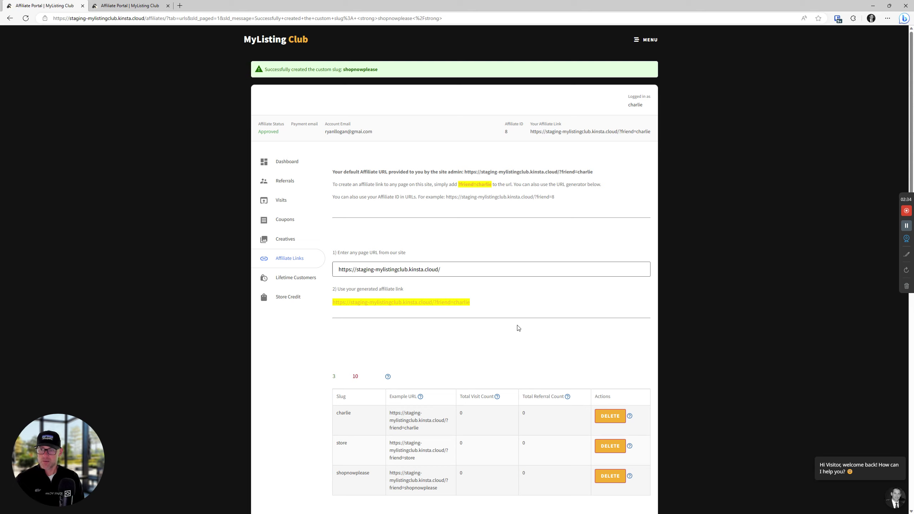
Enter 'store' as the page address and open the store page in a new tab.
left_click(486, 271)
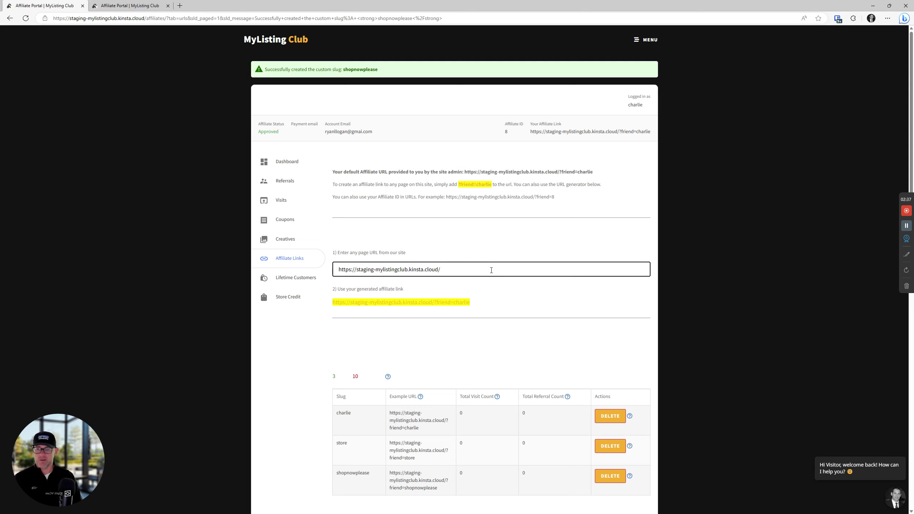
type("store")
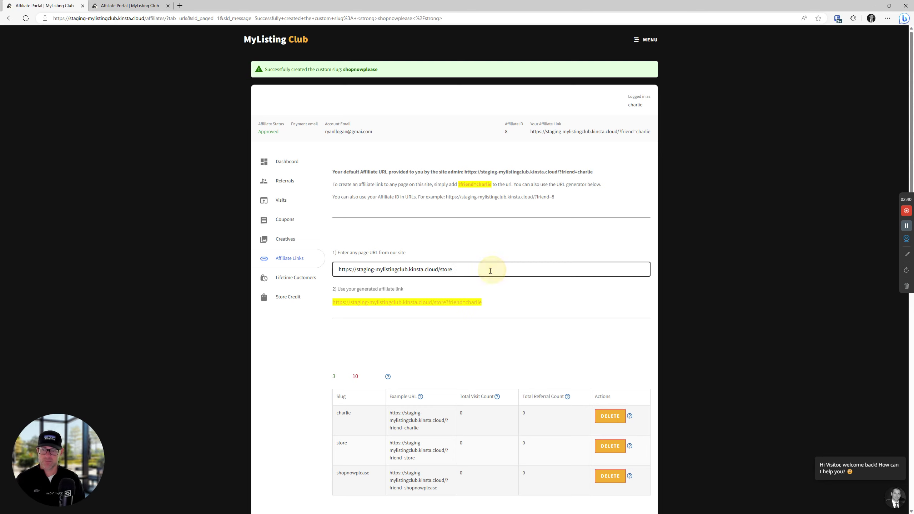
triple_click(491, 271)
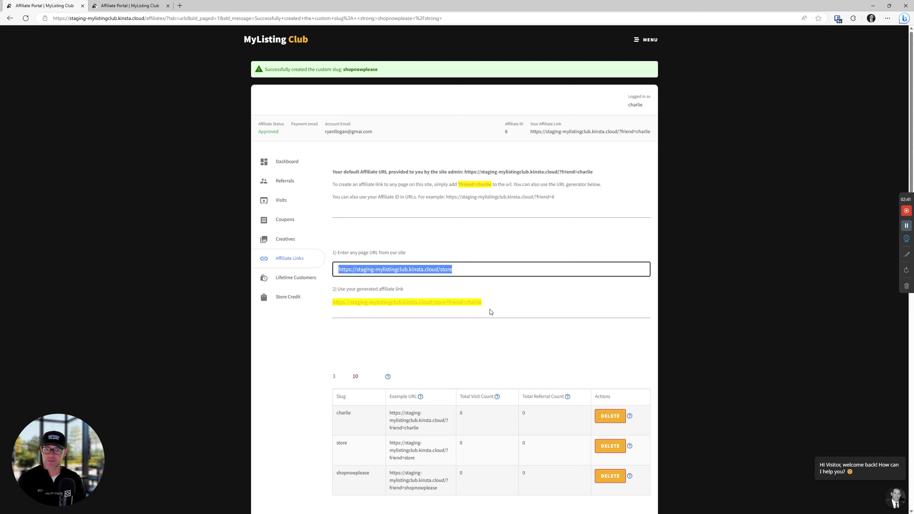
left_click(374, 309)
triple_click(373, 307)
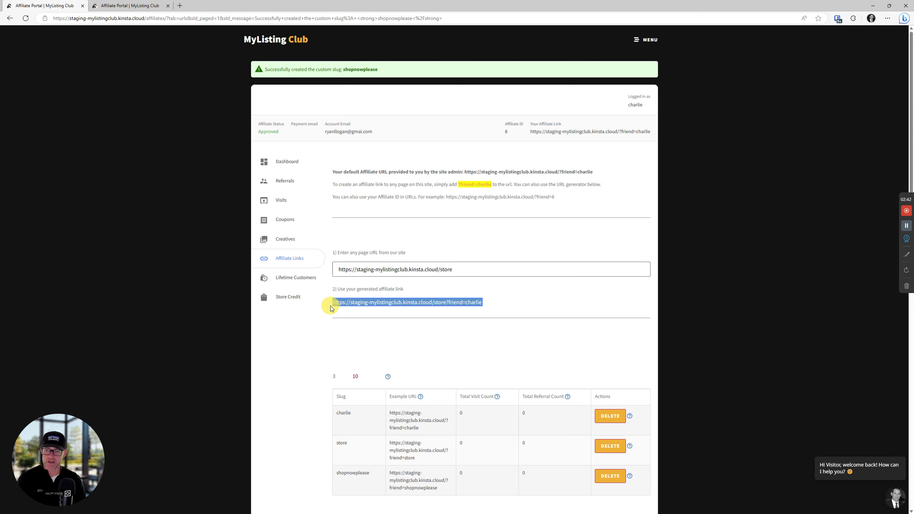
double_click(446, 270)
triple_click(447, 270)
right_click(446, 271)
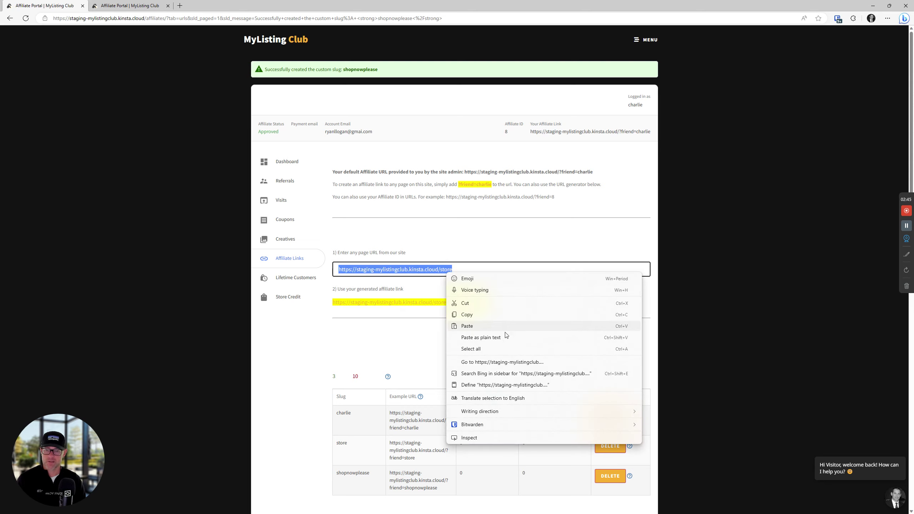
left_click(522, 364)
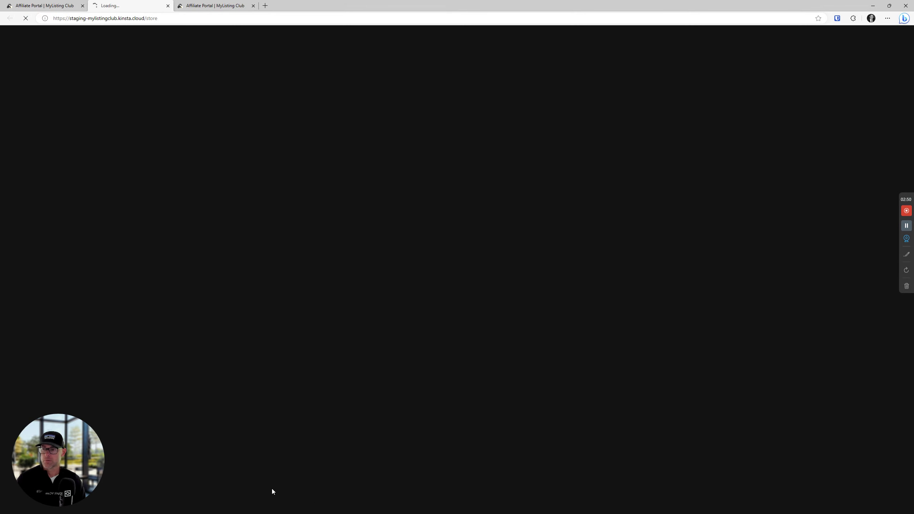
Copy the store page URL and paste it into the generator, ending with /store/.
right_click(152, 17)
left_click(173, 100)
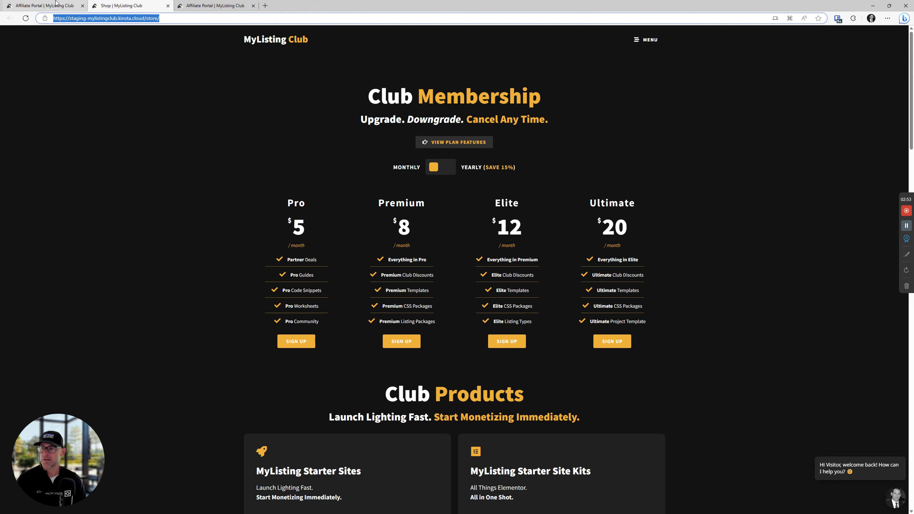
left_click(44, 6)
left_click(445, 270)
key("ctrl+v")
left_click(452, 269)
key("shift+End")
type("/")
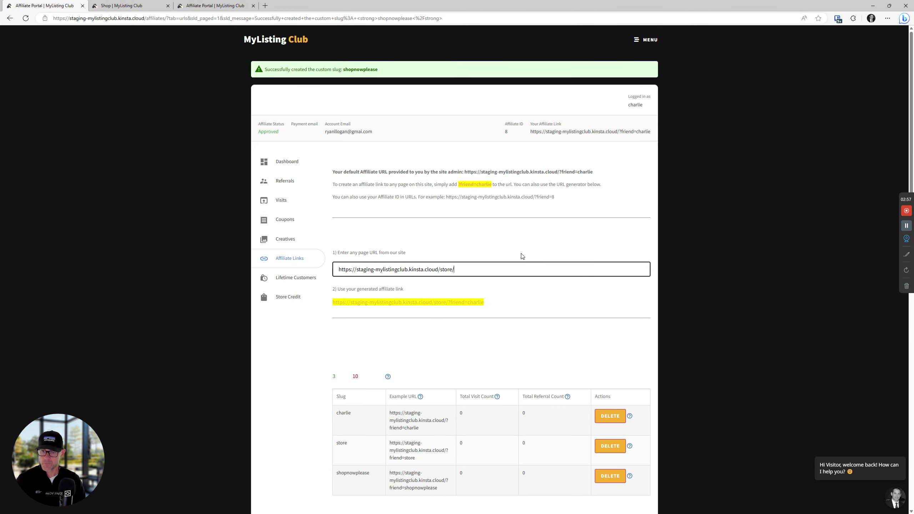
left_click_drag(504, 301, 330, 306)
scroll(360, 273, "down", 10)
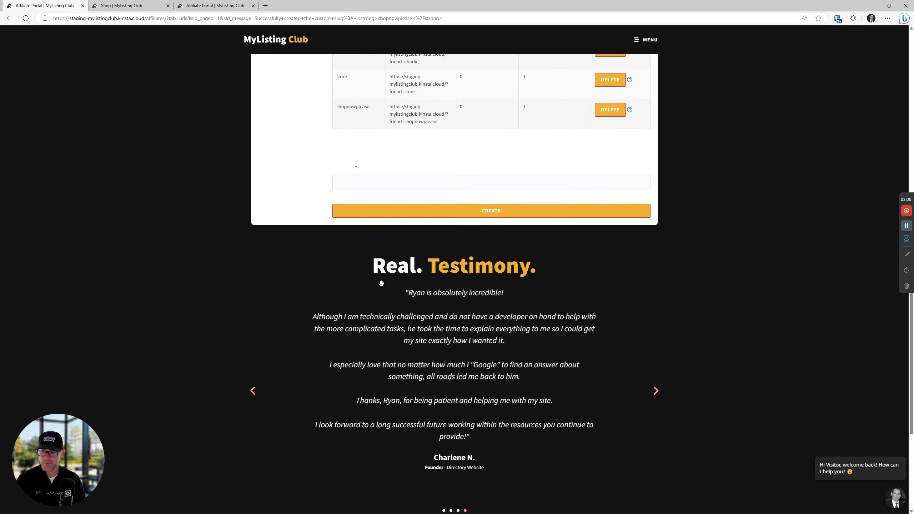
scroll(468, 214, "up", 8)
left_click(508, 202)
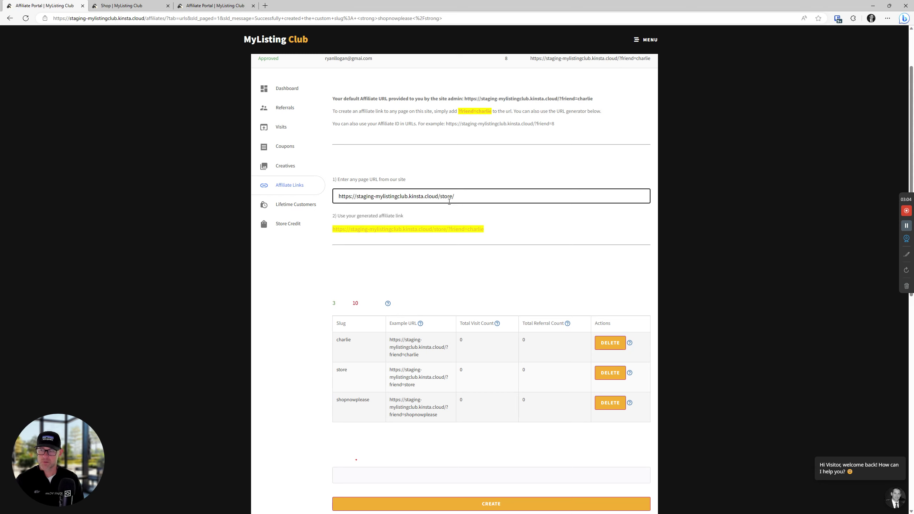
scroll(329, 219, "up", 2)
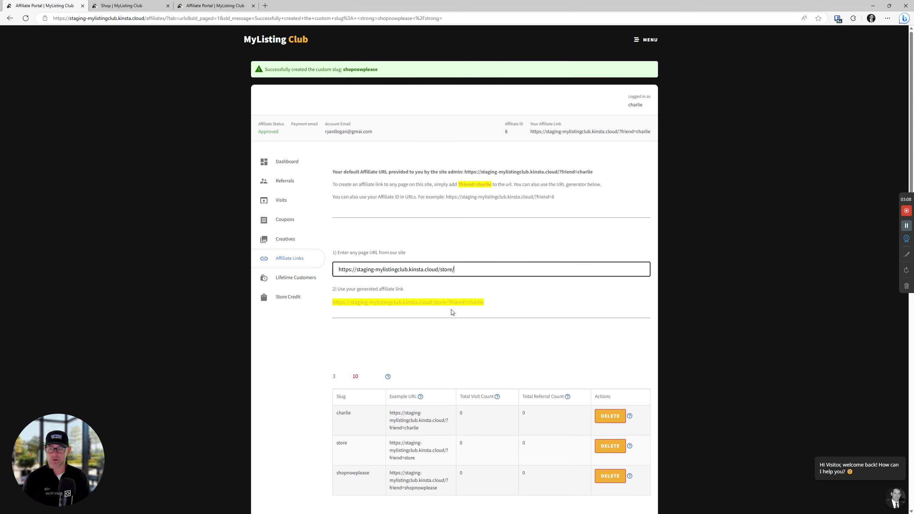
scroll(450, 312, "down", 5)
scroll(441, 314, "up", 5)
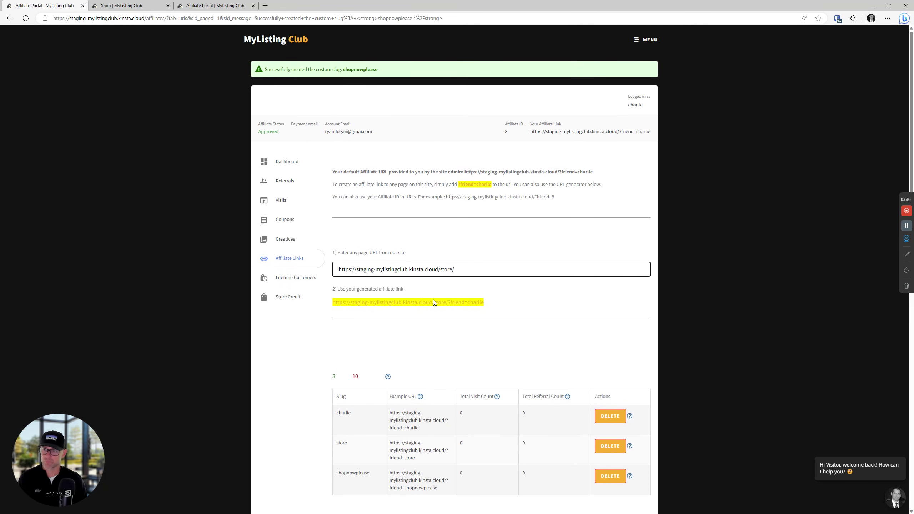
scroll(372, 262, "down", 3)
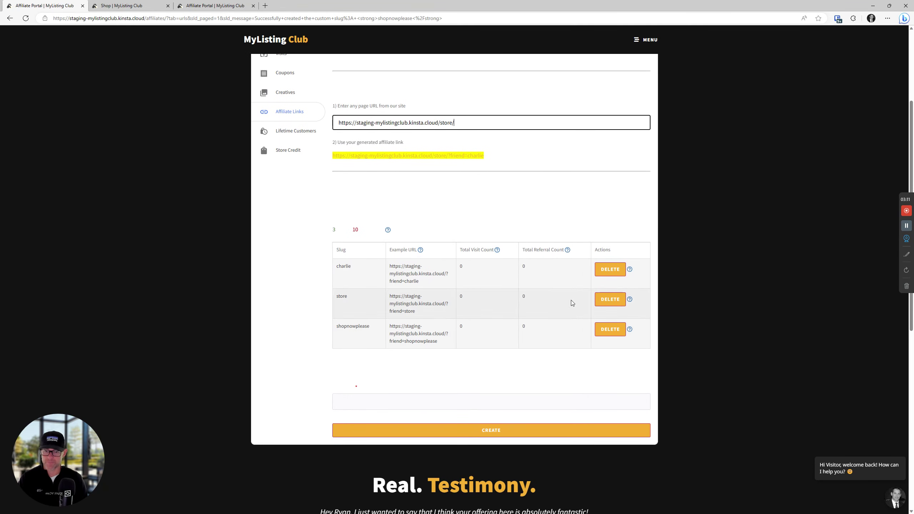
scroll(413, 224, "up", 3)
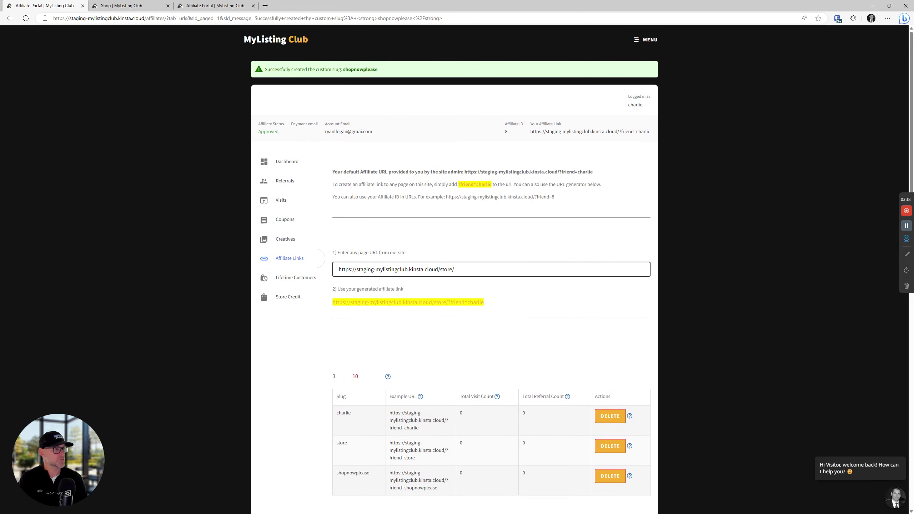
left_click(122, 215)
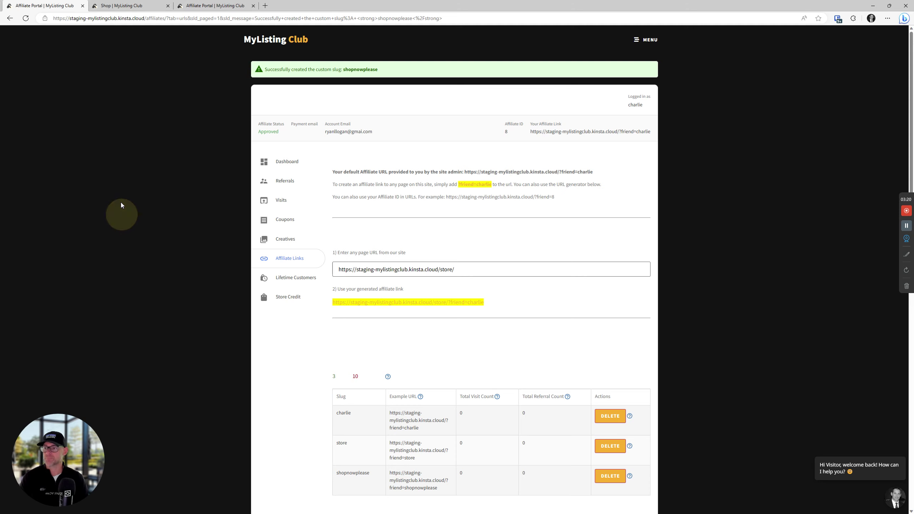
Reload the Affiliate Links page.
left_click(25, 18)
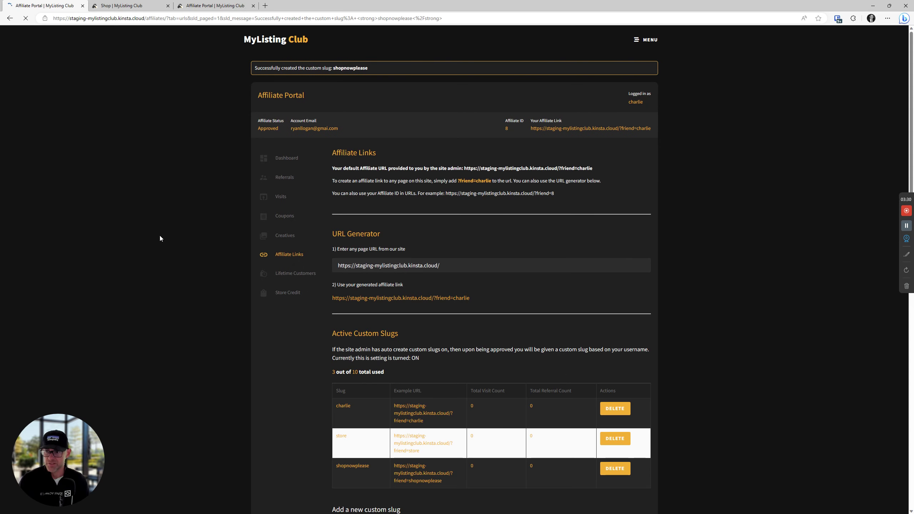
scroll(203, 225, "down", 6)
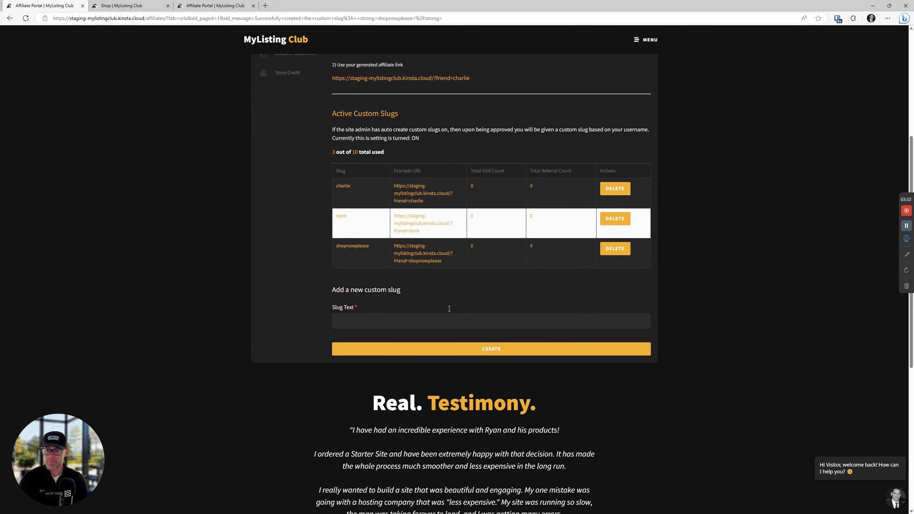
scroll(404, 305, "up", 4)
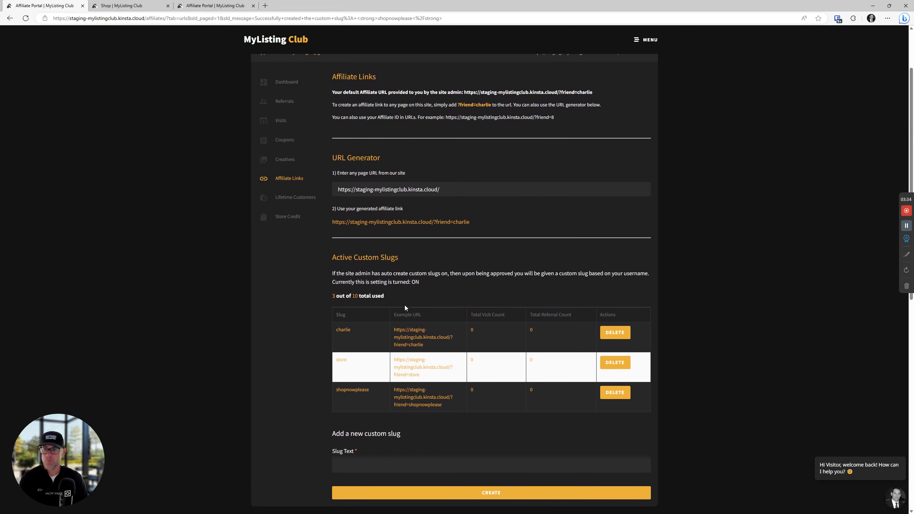
left_click(469, 196)
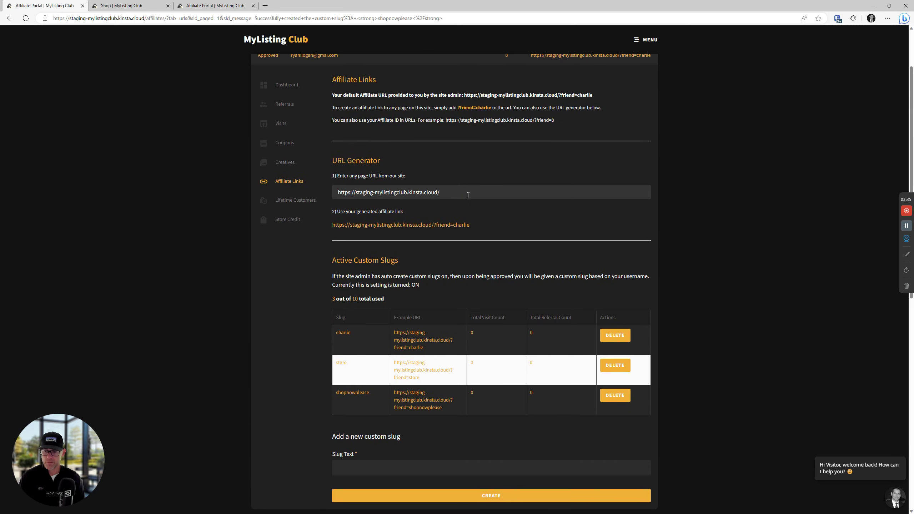
Delete the store and shopnowplease custom slugs, confirming each deletion.
left_click(624, 367)
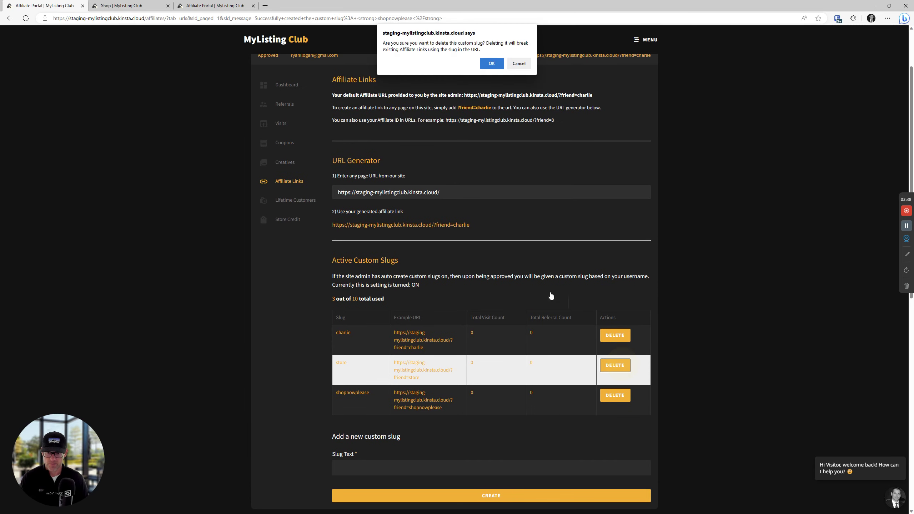
left_click(491, 65)
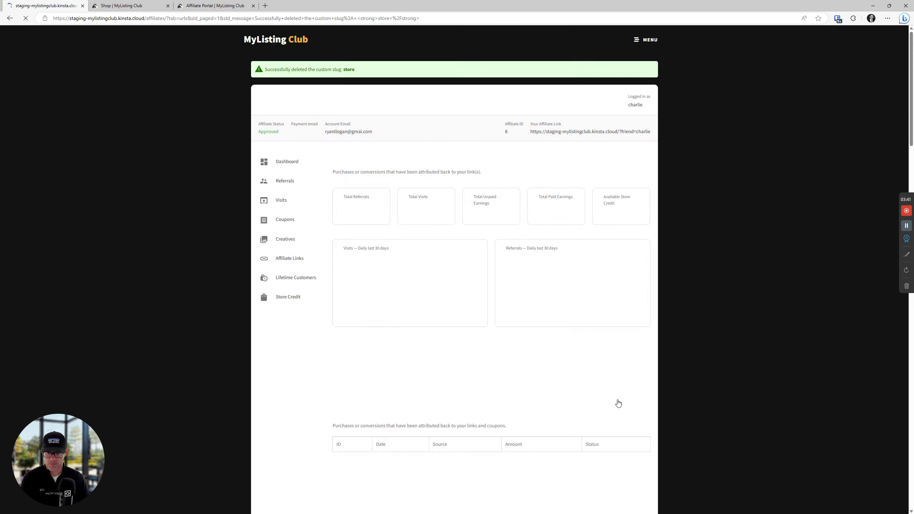
left_click(619, 439)
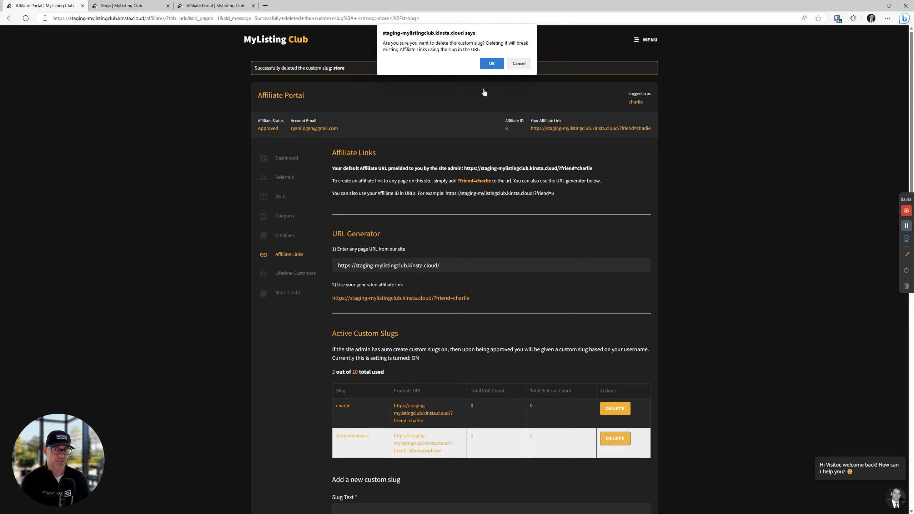
left_click(491, 65)
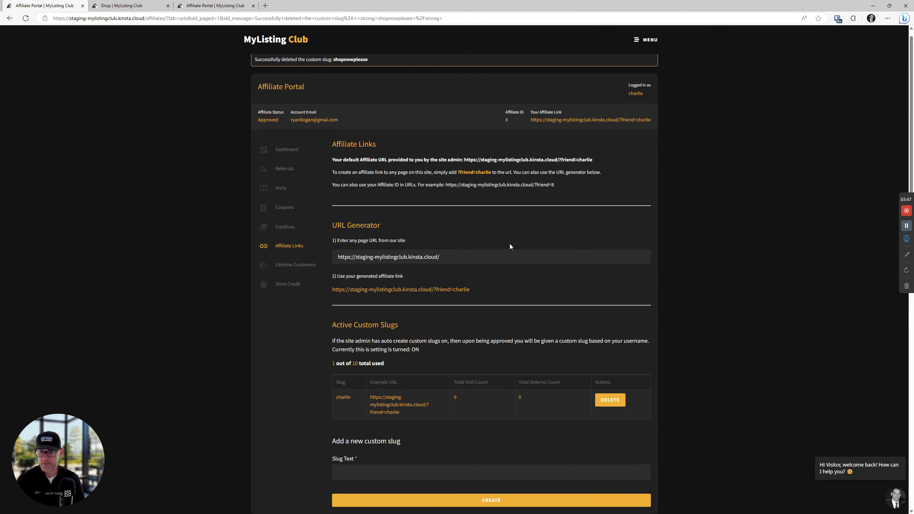
scroll(504, 245, "down", 5)
scroll(493, 247, "up", 4)
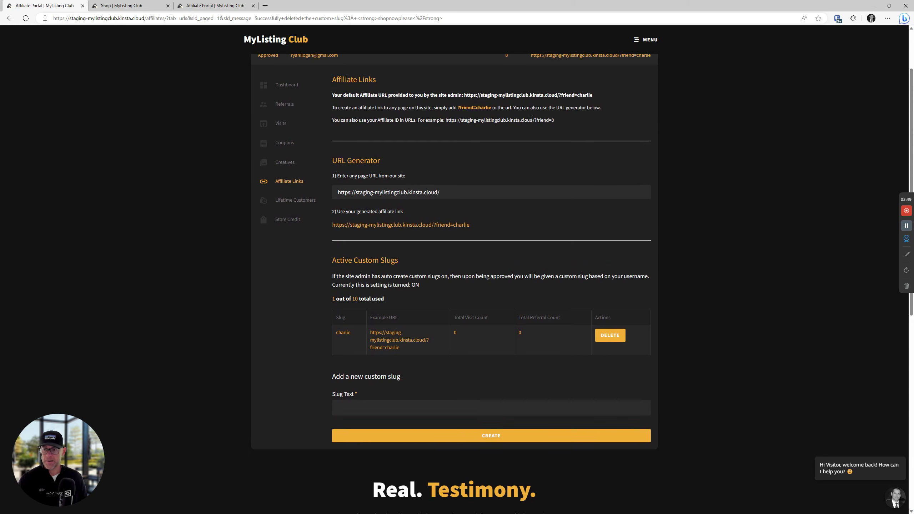
Point the URL Generator at 'store' and create the custom slug 'pleasebuy'.
left_click(452, 196)
type("store")
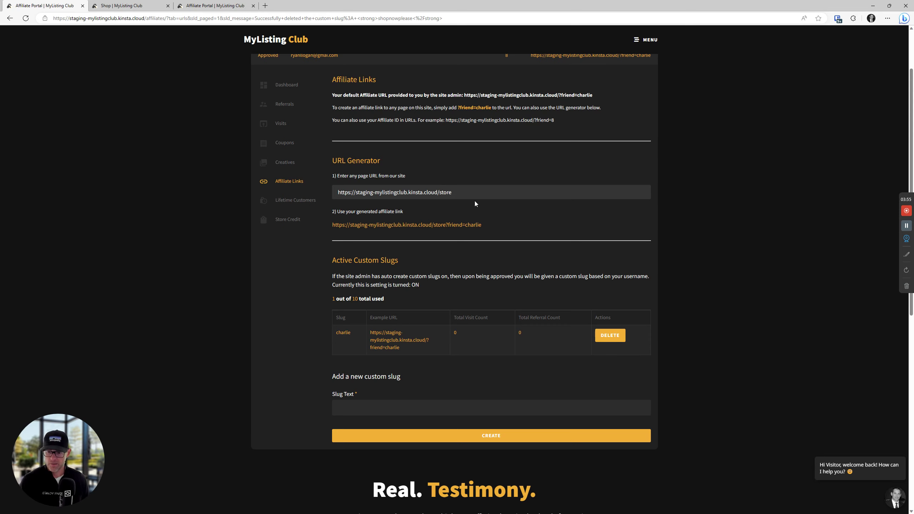
left_click(487, 439)
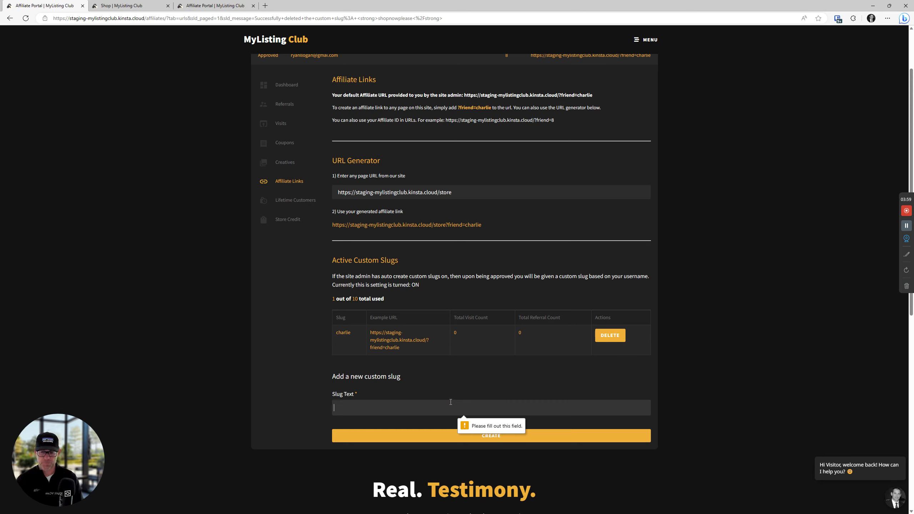
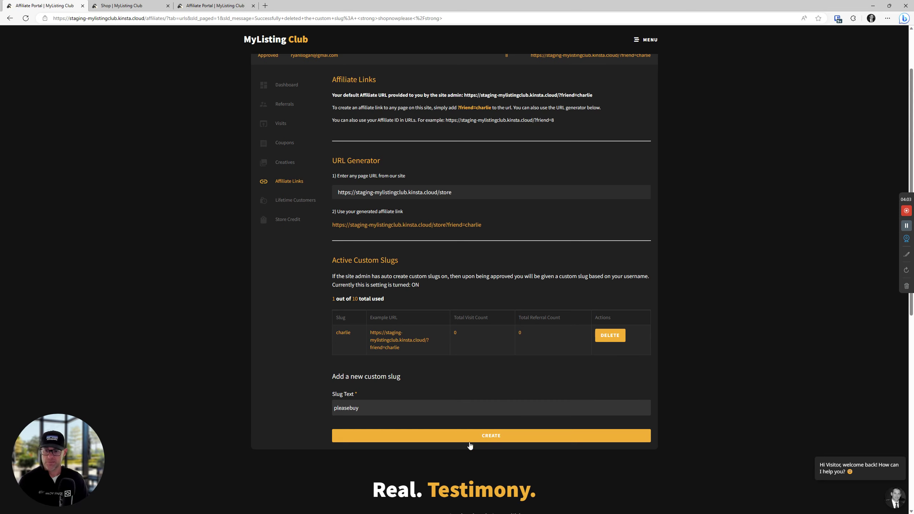
left_click(503, 436)
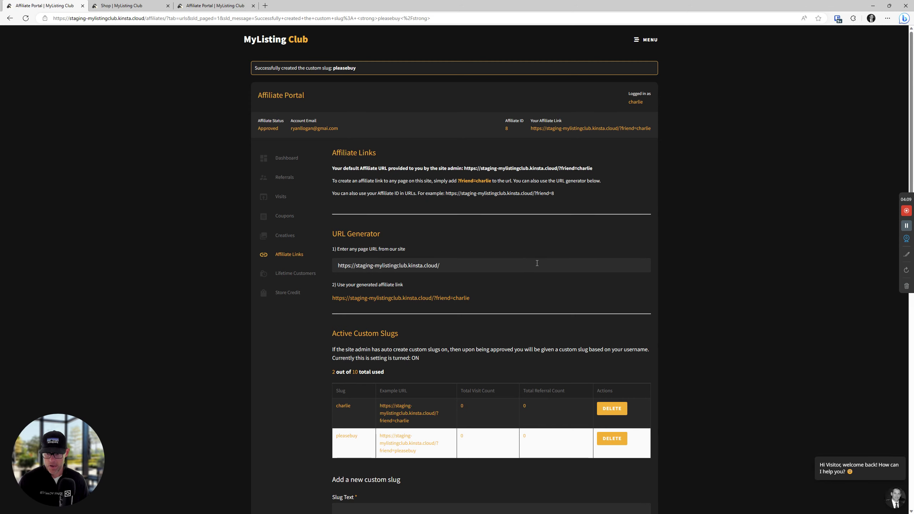
scroll(473, 332, "down", 3)
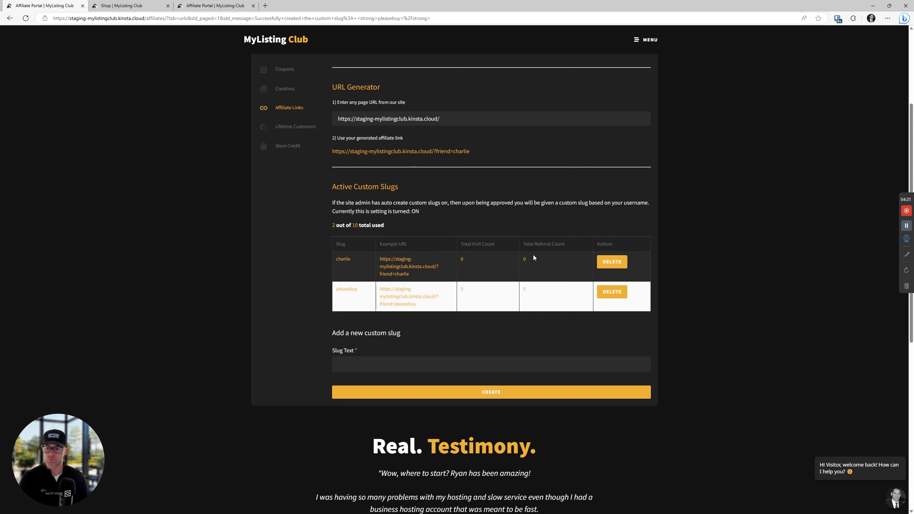
Select the pleasebuy example URL and open it in a new tab via Go to.
left_click(413, 304)
left_click_drag(413, 303, 378, 290)
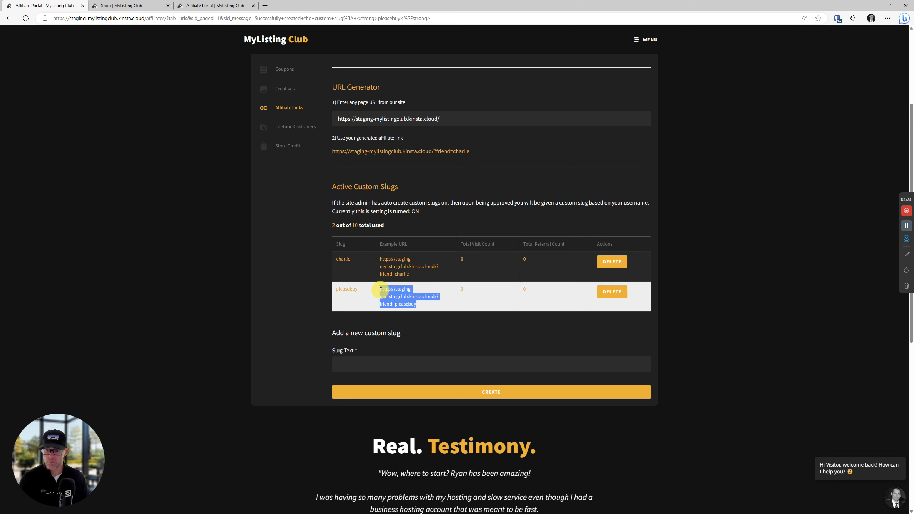
right_click(392, 296)
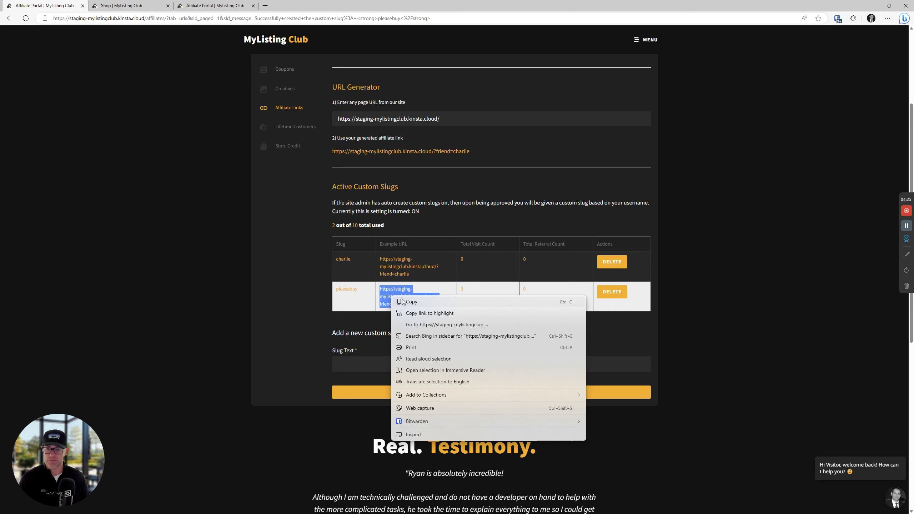
left_click(433, 325)
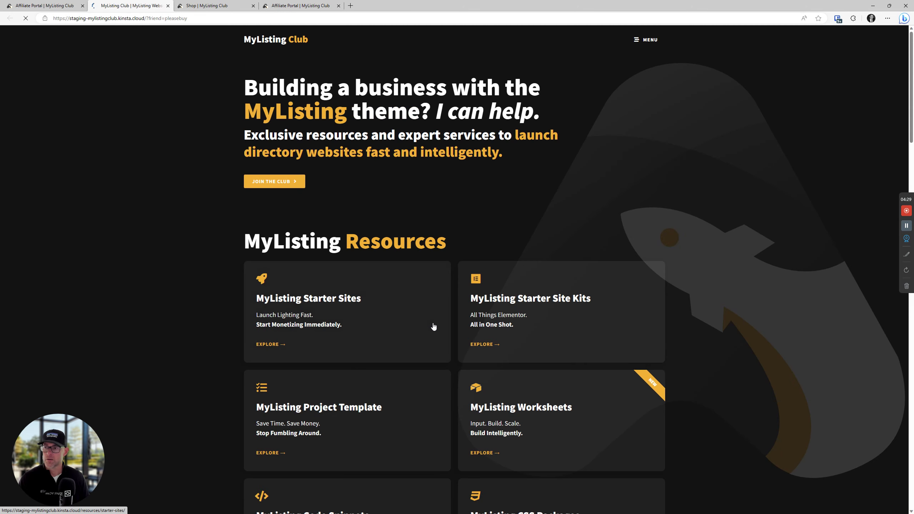
Close the test tab, clear the selection and return to the Shop | MyListing Club tab.
left_click(168, 6)
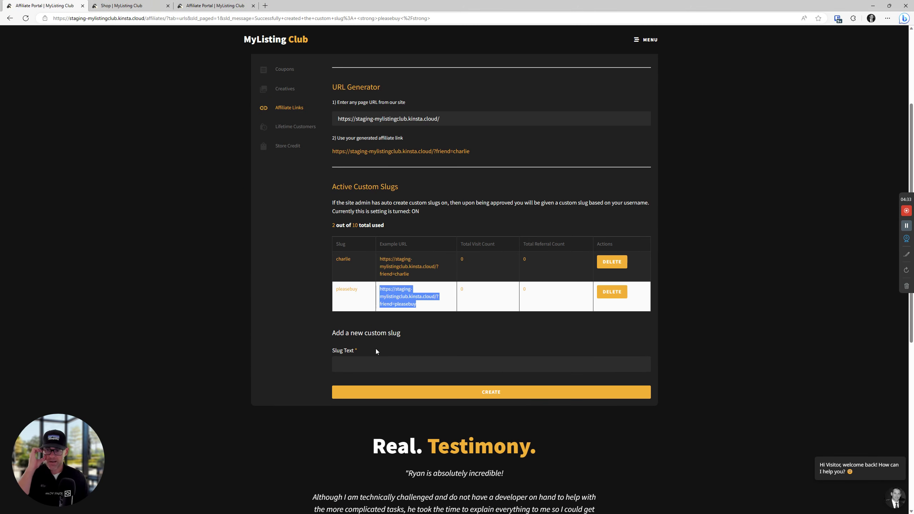
left_click(433, 327)
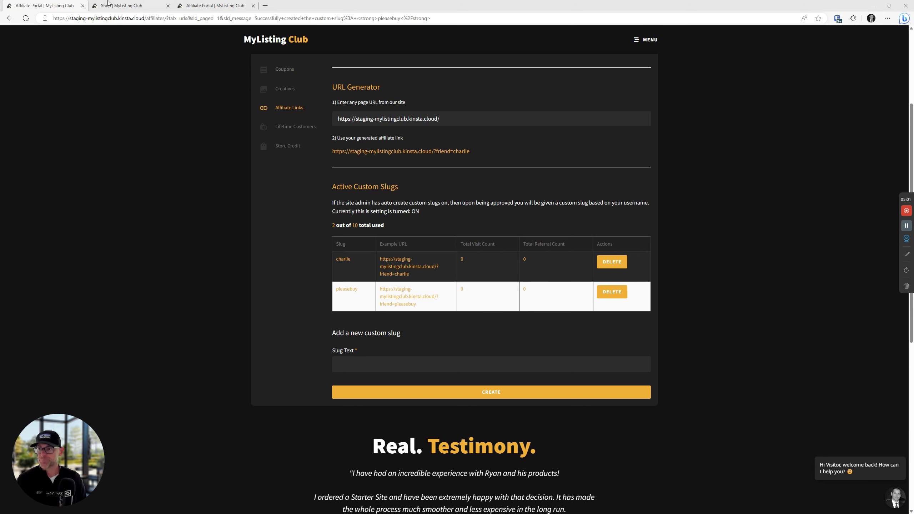
left_click(123, 5)
Close the My Account, Affiliate Program editor and pages list tabs, then the admin browser window.
left_click(204, 4)
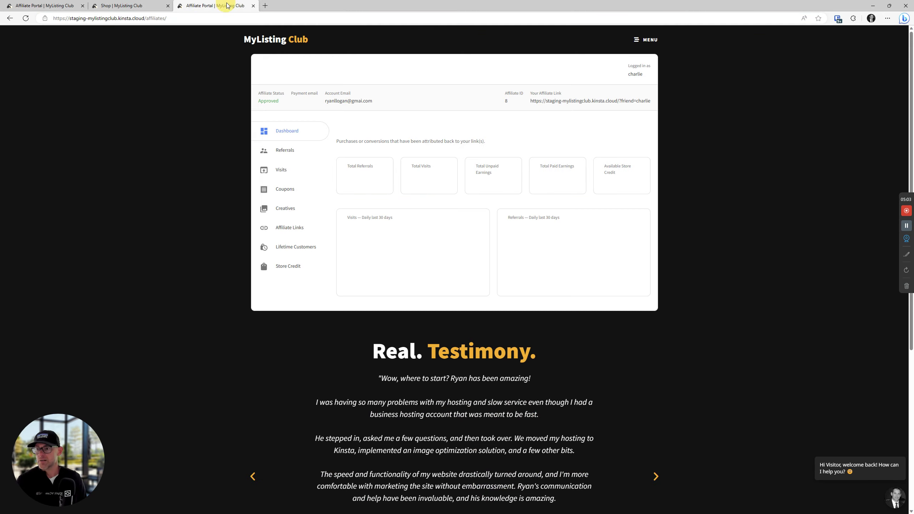
key("alt+Tab")
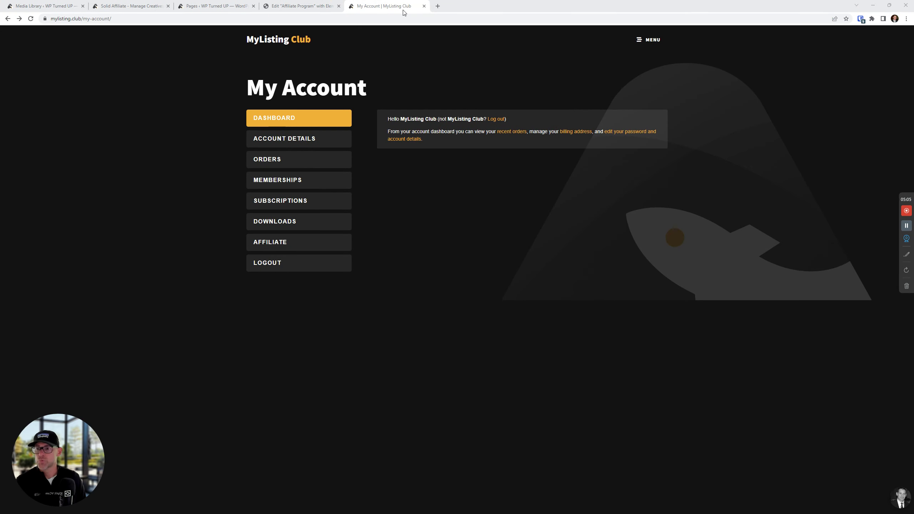
left_click(424, 5)
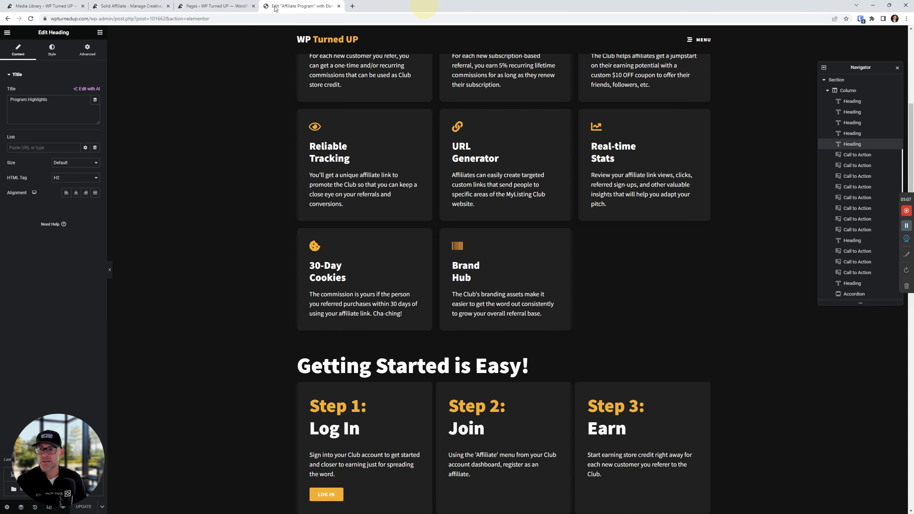
left_click(338, 6)
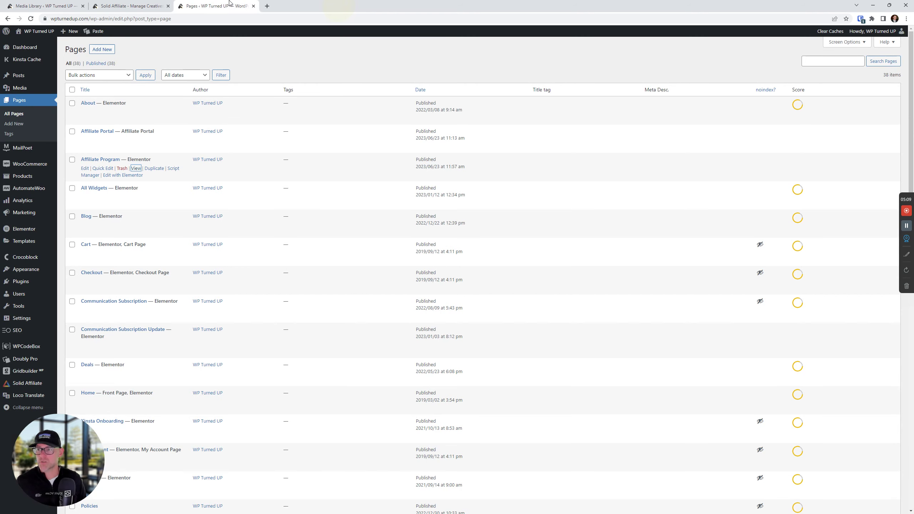
left_click(253, 6)
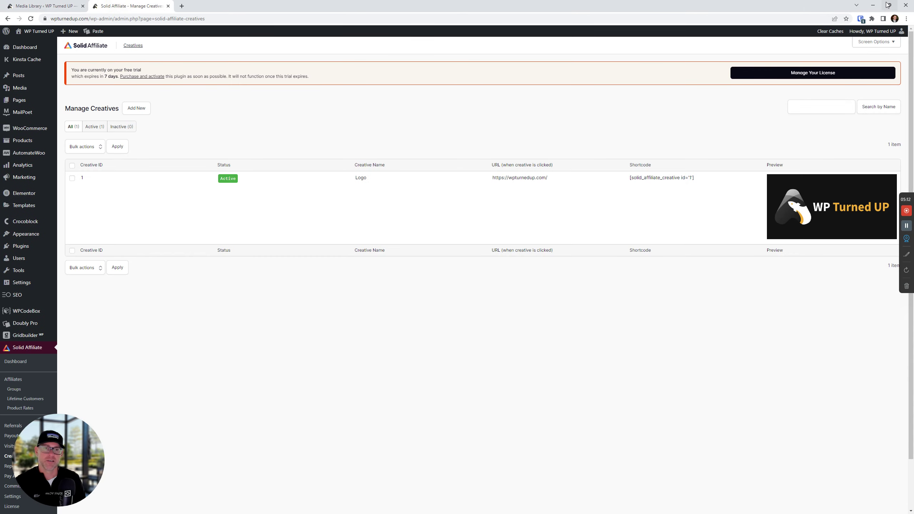
left_click(906, 5)
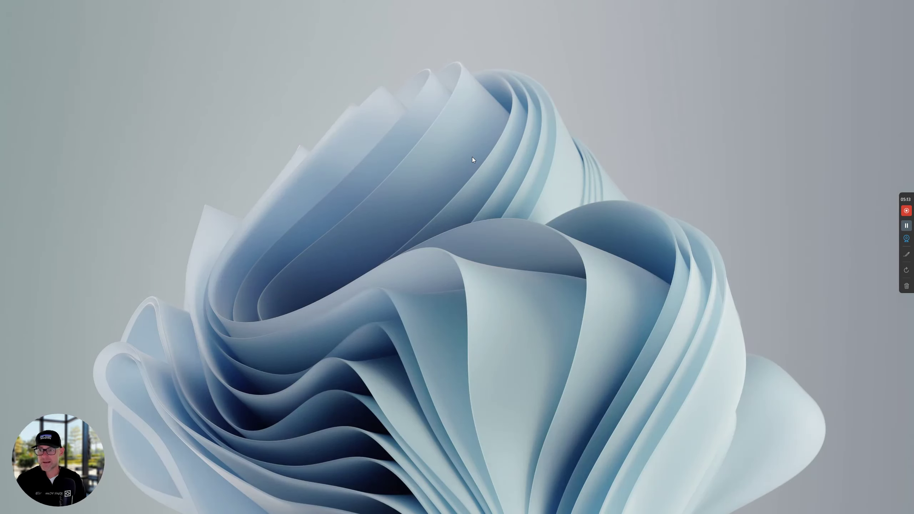
Centre and maximize the Edge window showing the Affiliate Portal dashboard.
left_click_drag(913, 110, 560, 104)
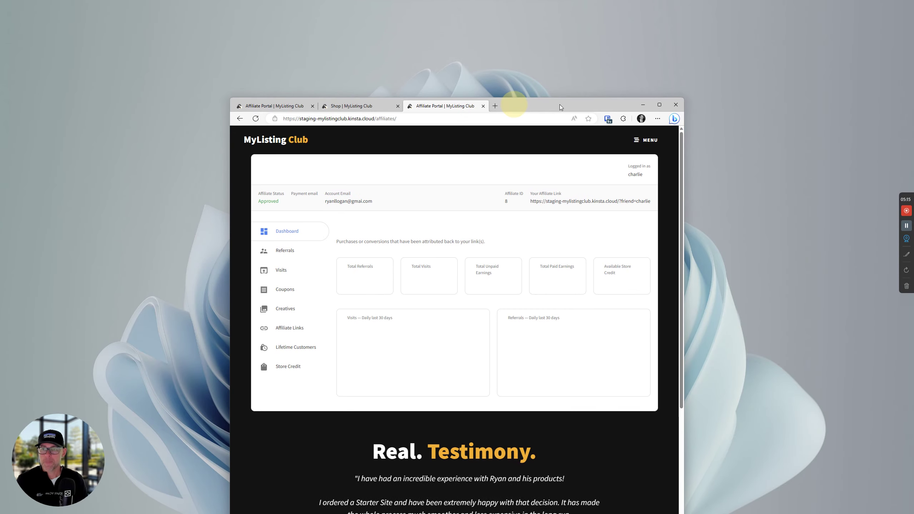
double_click(560, 104)
left_click(30, 20)
key("ctrl+Tab")
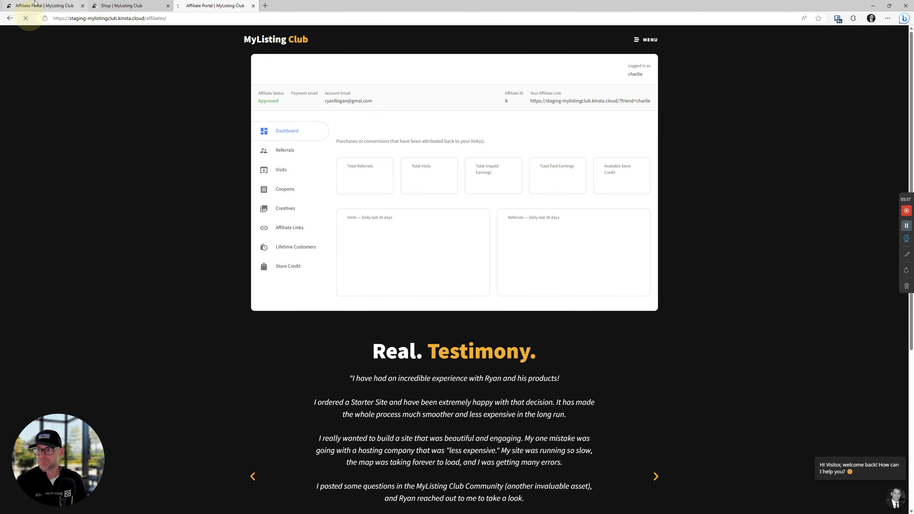
Glance at the WPCodeBox CSS snippet window, then minimize it to return to the shop.
key("ctrl+Tab")
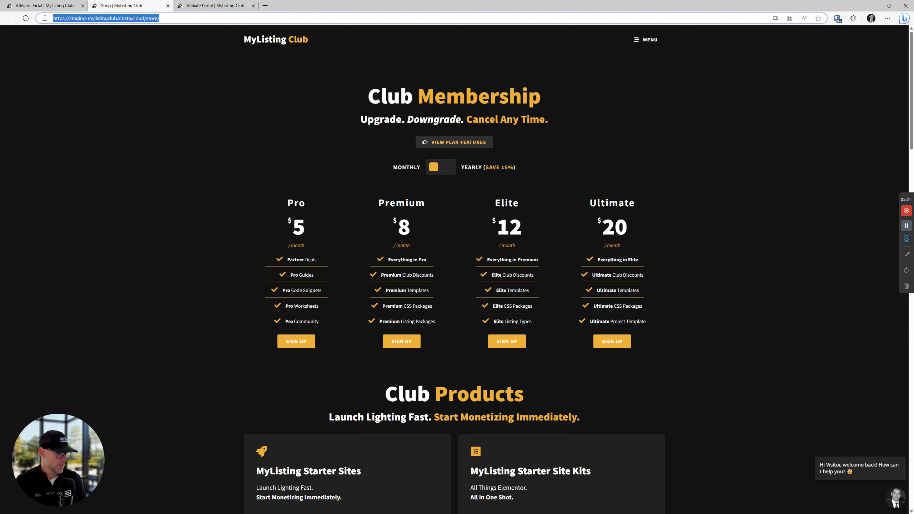
key("Escape")
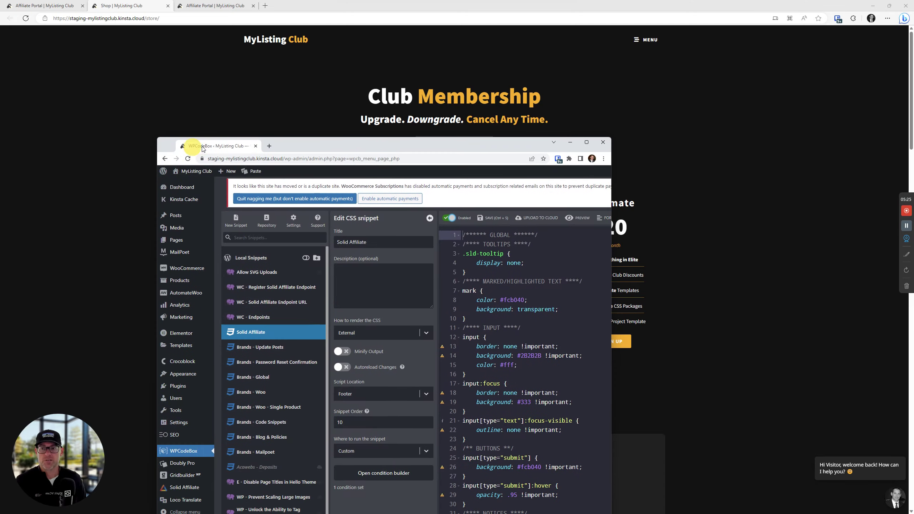
left_click_drag(377, 144, 332, 105)
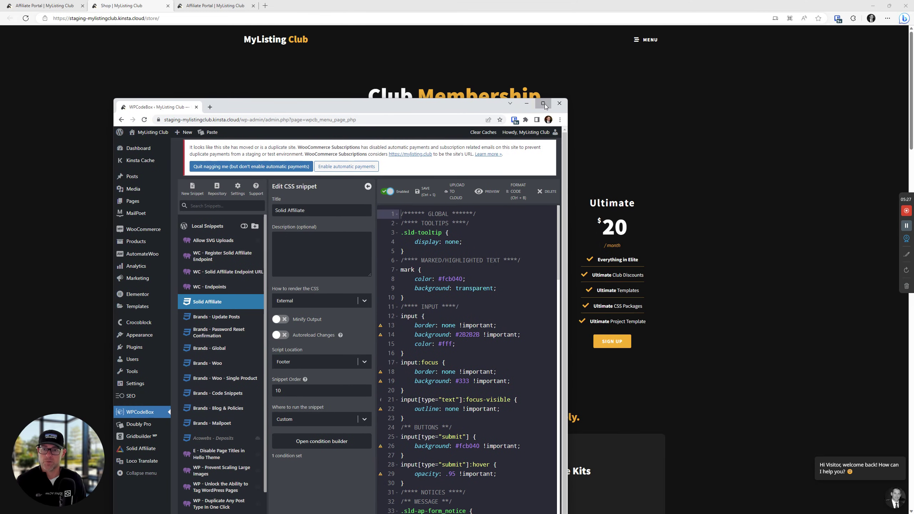
left_click(543, 103)
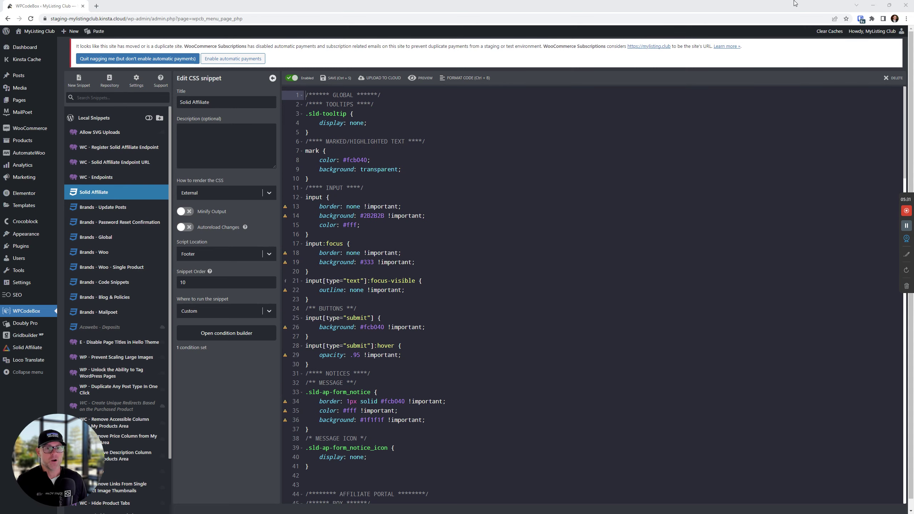
left_click(873, 5)
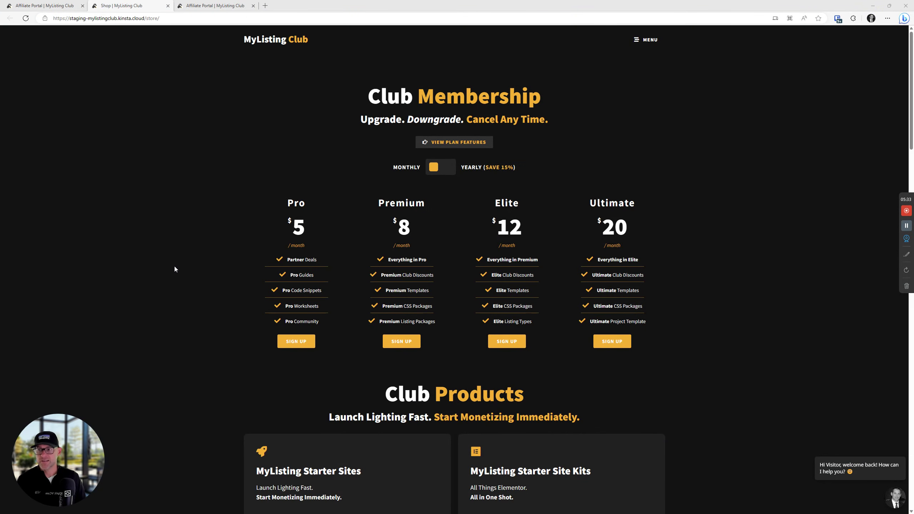
Go to the site home page and close the two extra Affiliate Portal tabs.
left_click(292, 43)
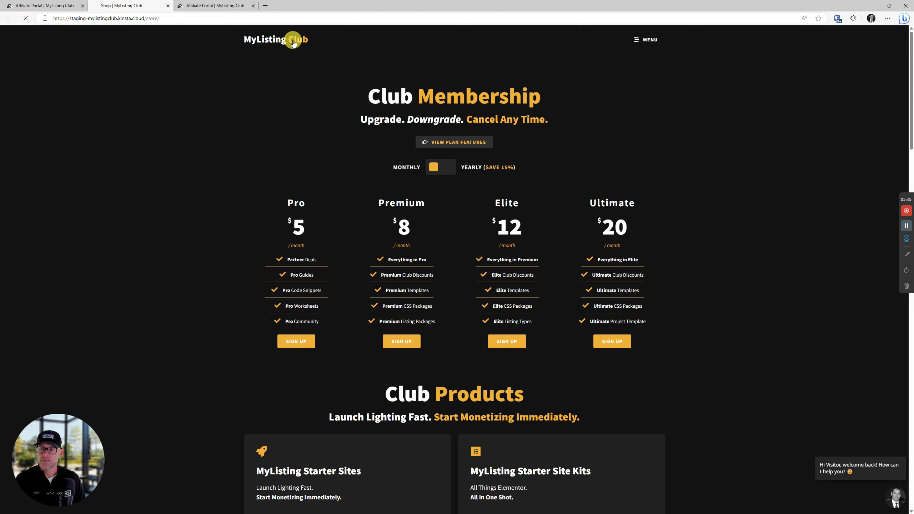
left_click(83, 6)
left_click(147, 4)
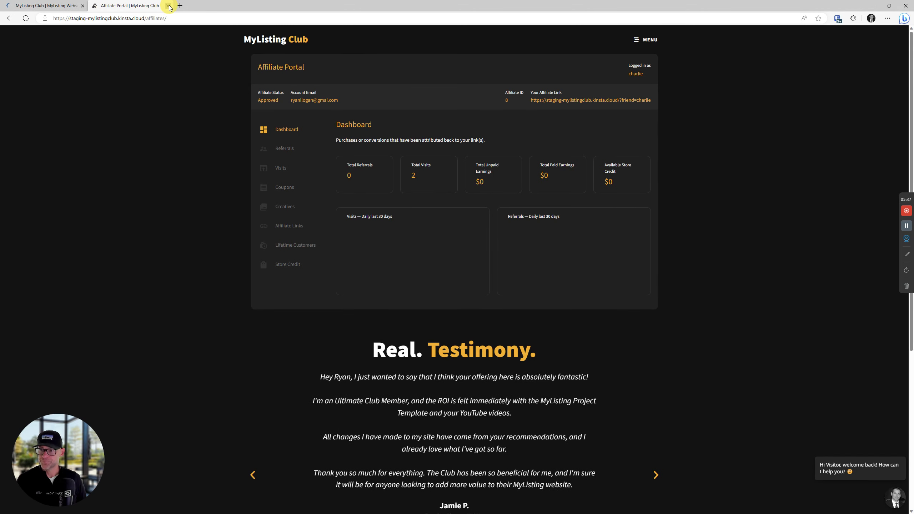
left_click(167, 6)
Log out via MENU > Account > Logout, then switch to the WordPress admin window.
left_click(645, 39)
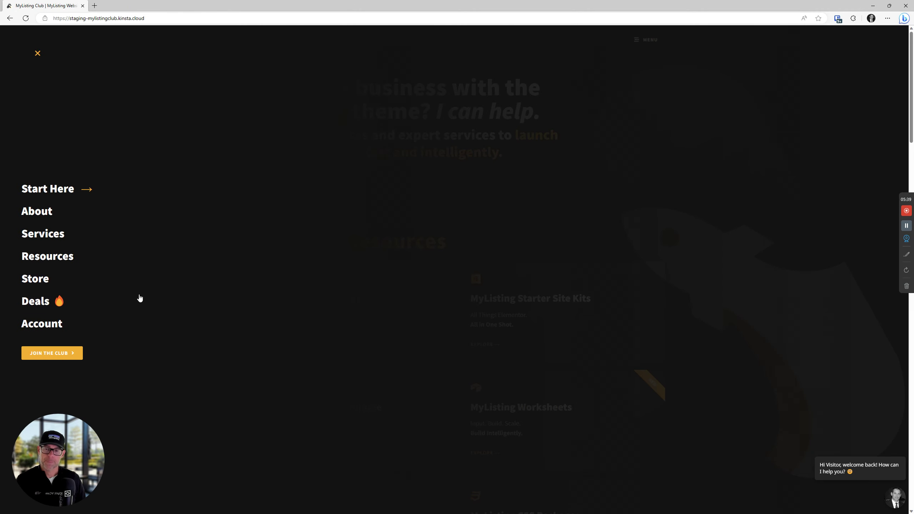
left_click(34, 326)
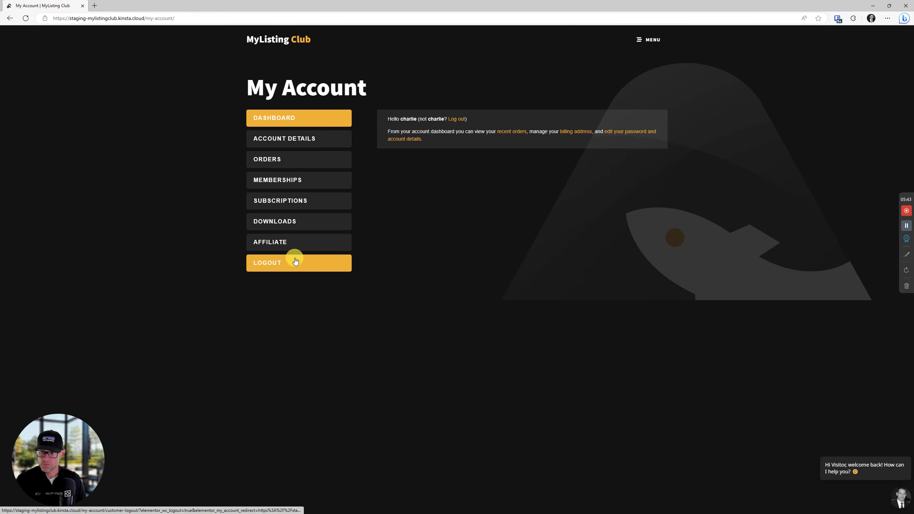
left_click(295, 261)
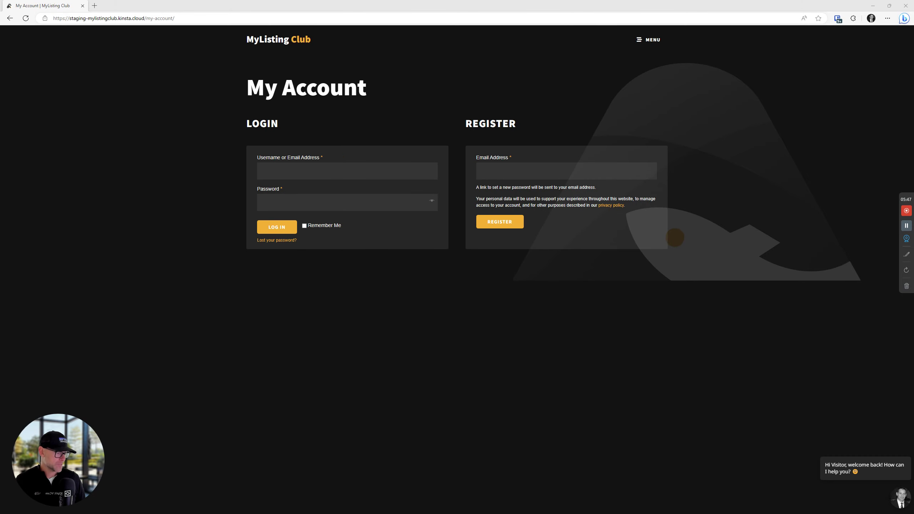
key("alt+Tab")
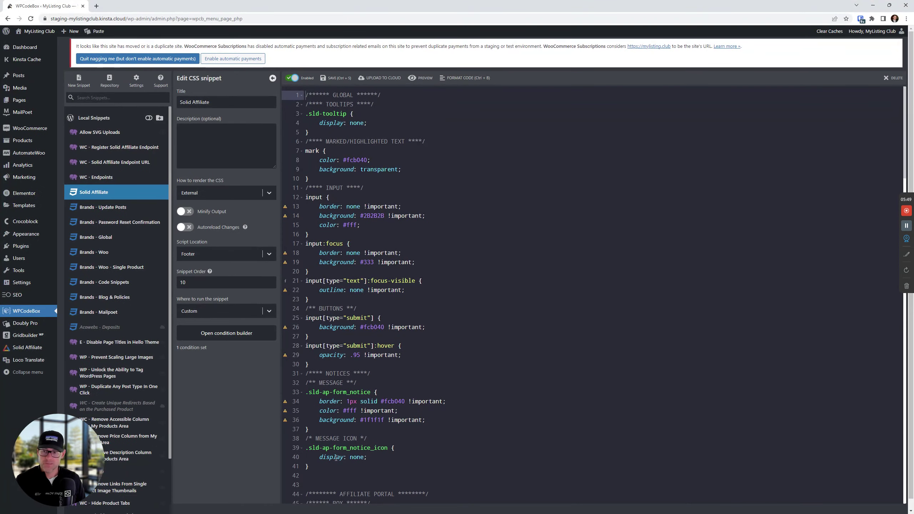
Delete affiliate #8 in Solid Affiliate > Affiliates with Confirm Deletion, then return to the login page.
mouse_move(17, 354)
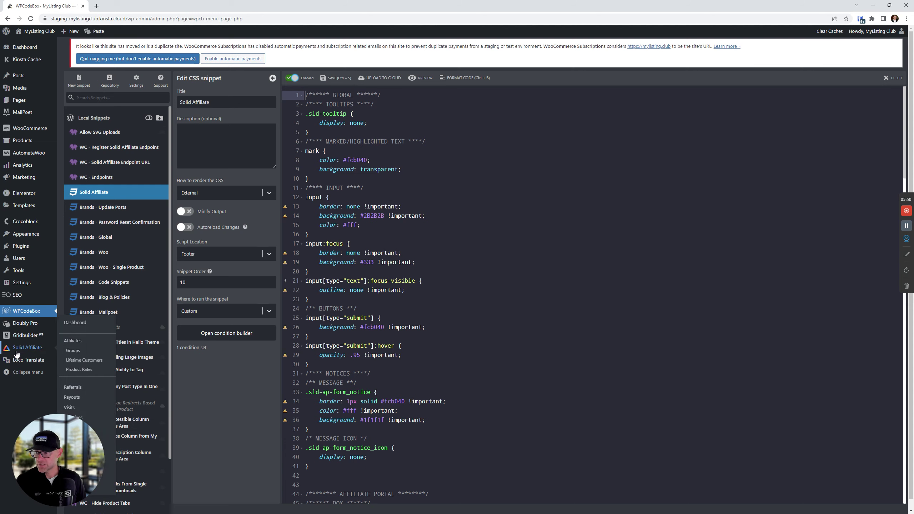
left_click(72, 340)
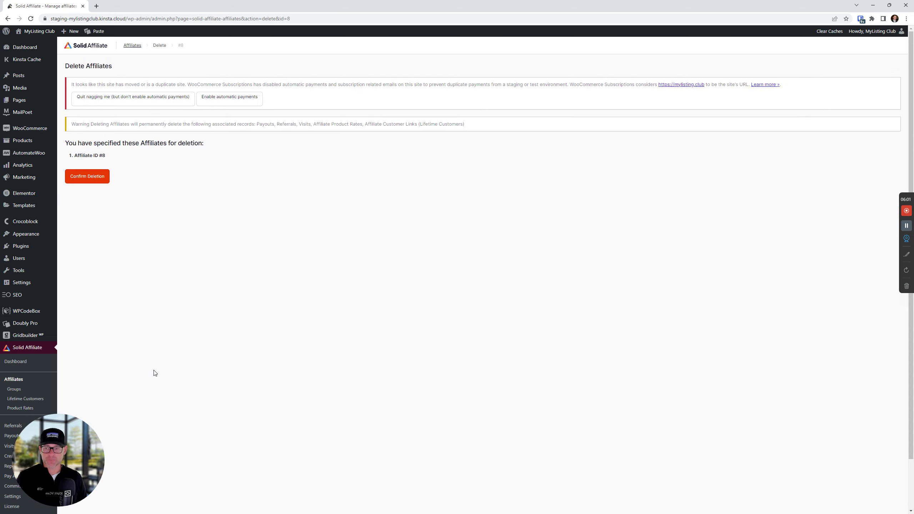
left_click(88, 180)
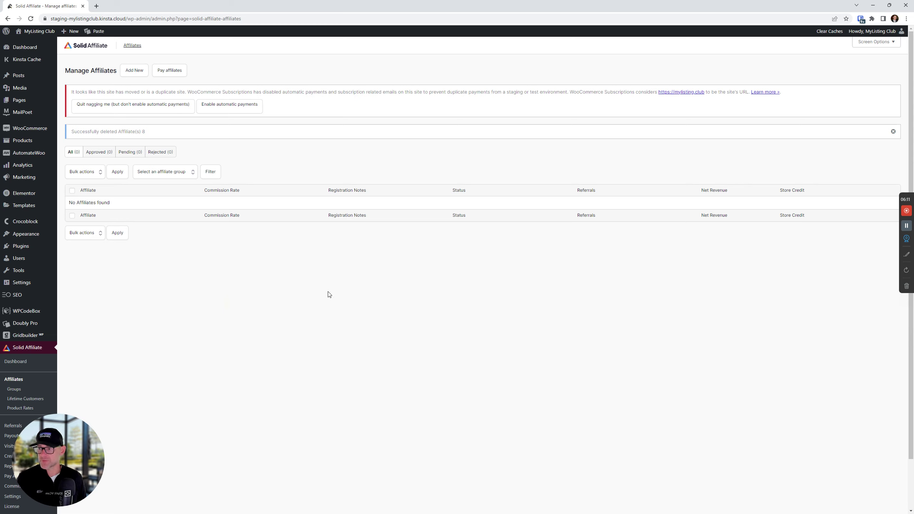
left_click(298, 327)
left_click(474, 3)
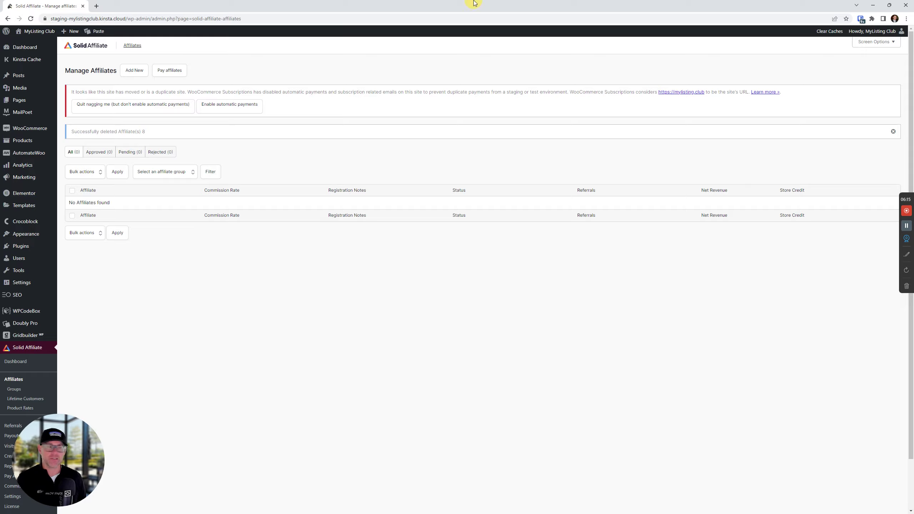
key("alt+Tab")
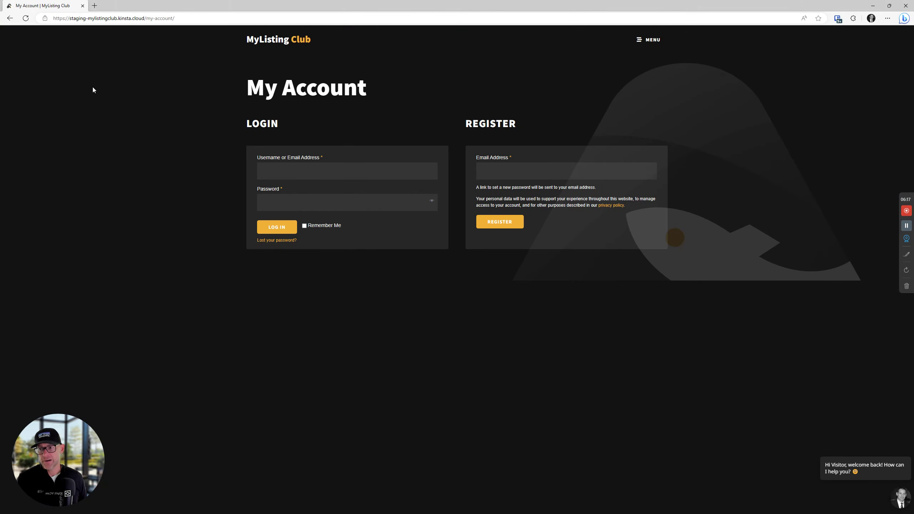
left_click(277, 40)
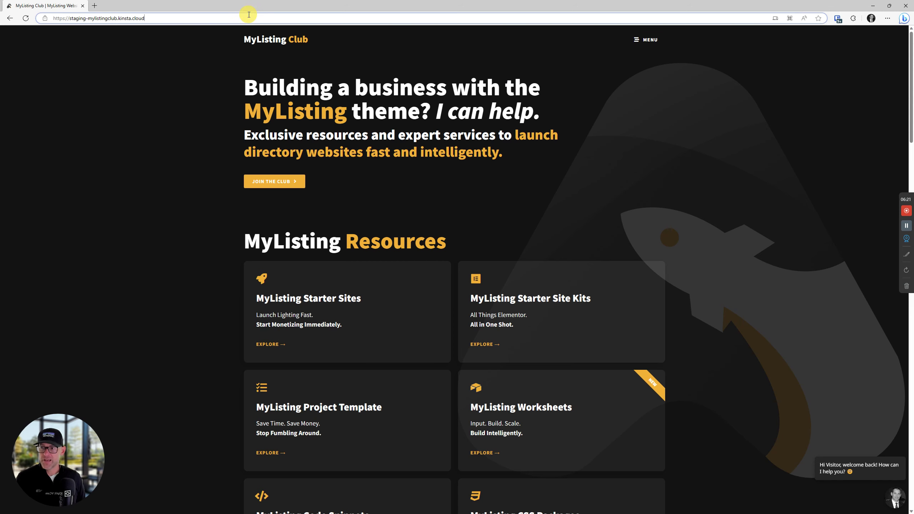
left_click(249, 14)
type("affilia")
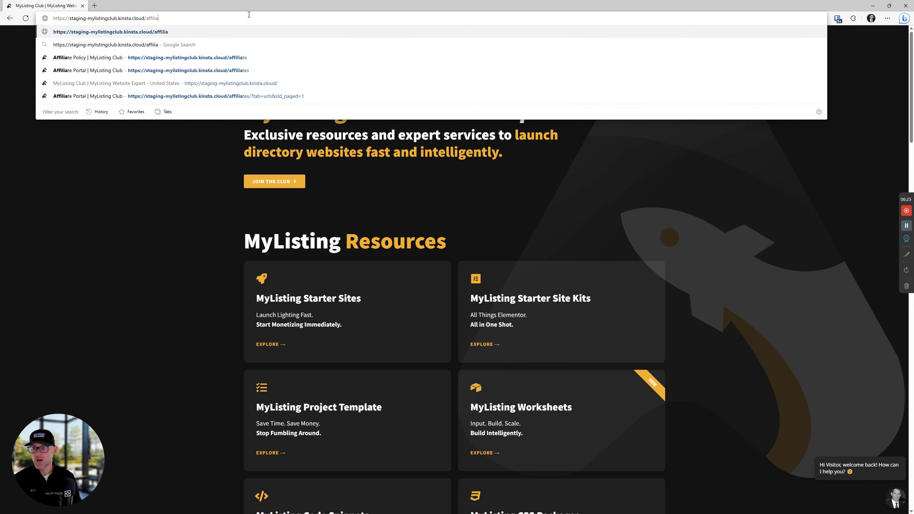
key("Down")
key("Down")
type("-porga=")
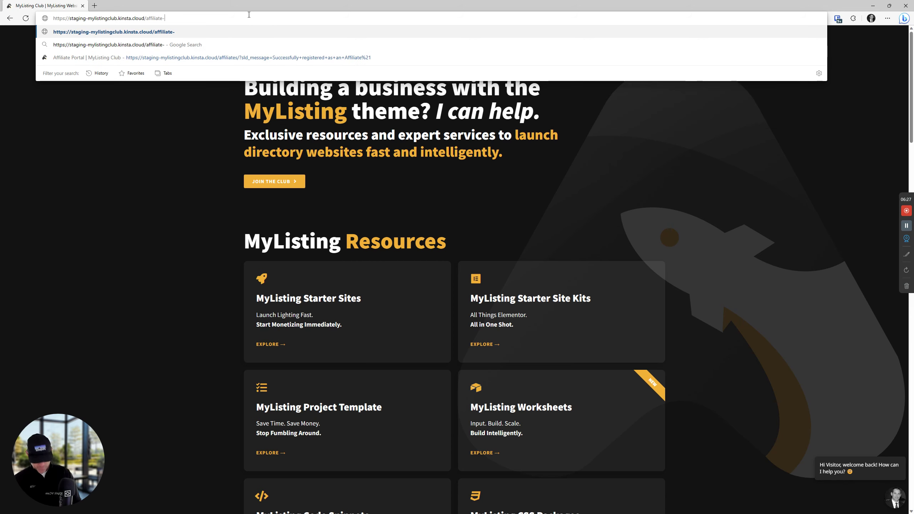
key("BackSpace")
key("BackSpace")
key("BackSpace")
key("BackSpace")
key("BackSpace")
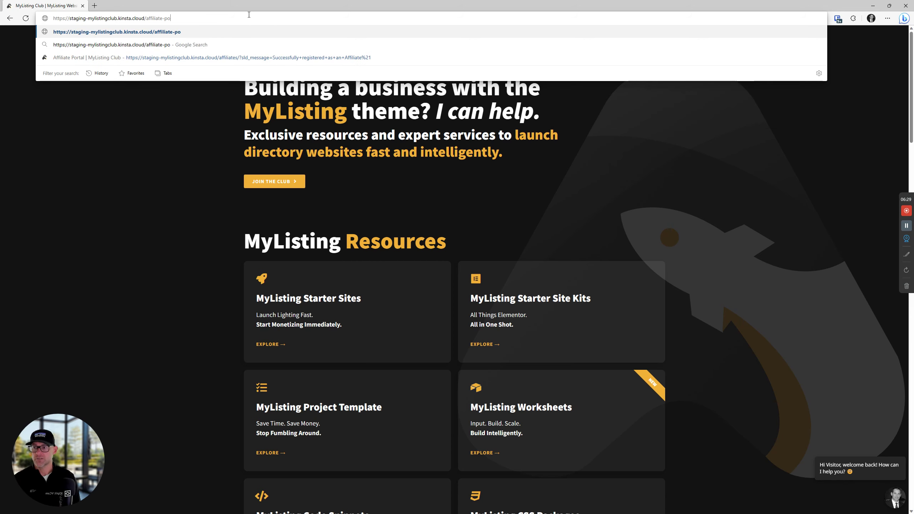
type("rog")
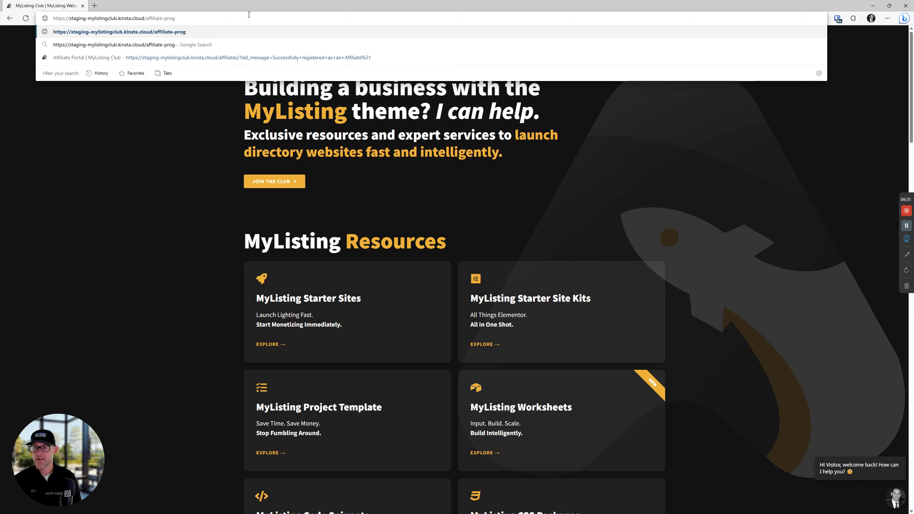
type("ram")
key("Return")
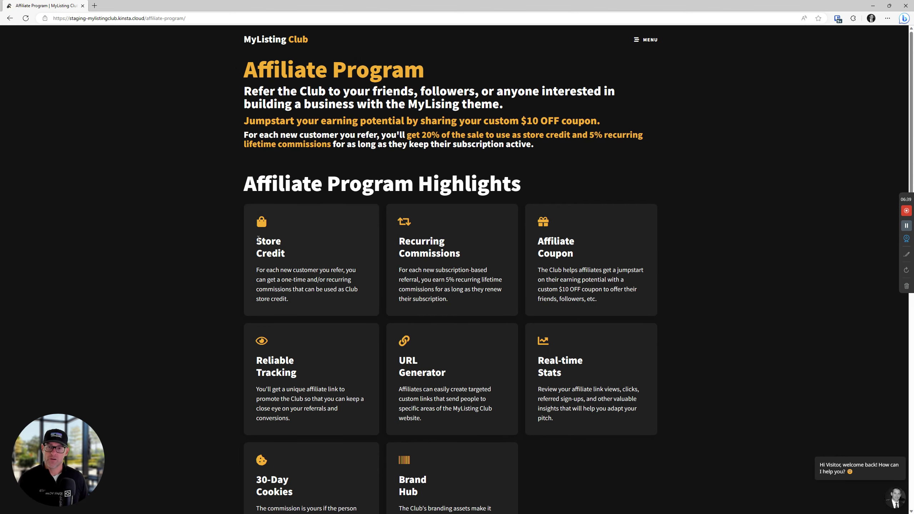
scroll(258, 239, "down", 10)
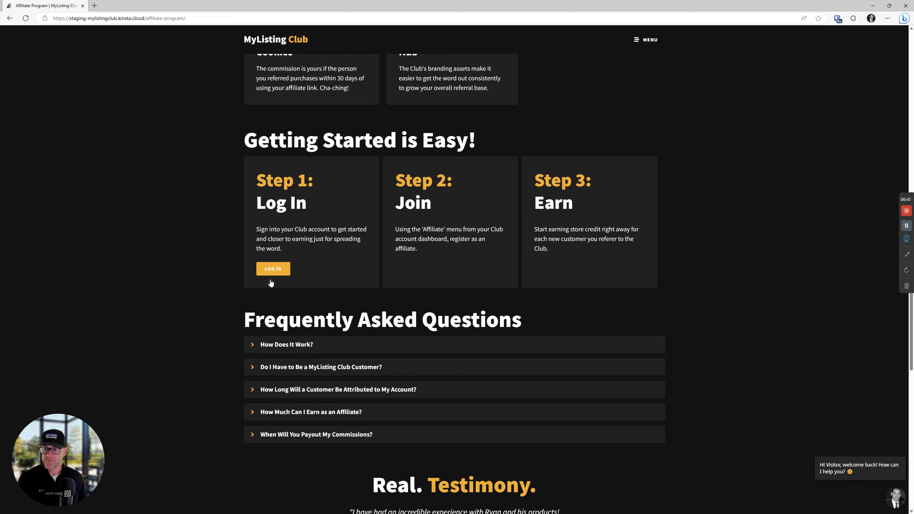
left_click(273, 270)
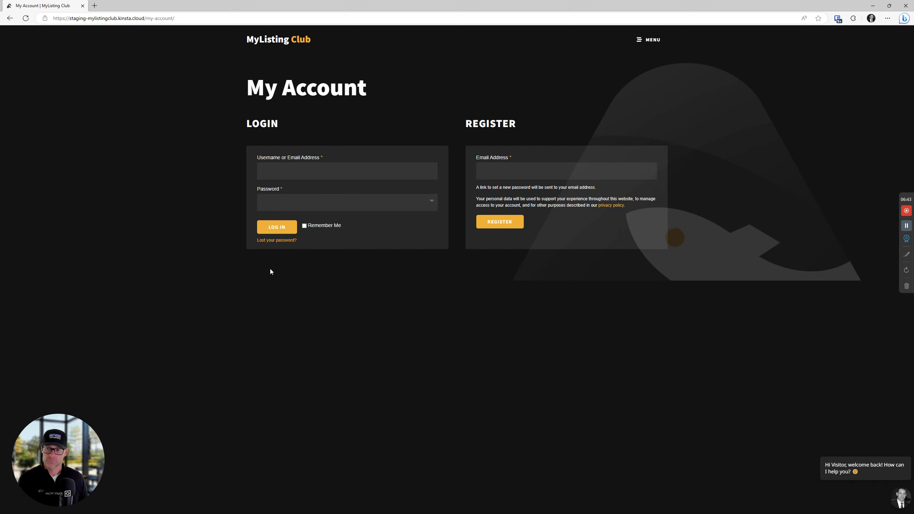
Log in with the member's email and password, dismiss Bitwarden, and open the AFFILIATE account section.
left_click(309, 171)
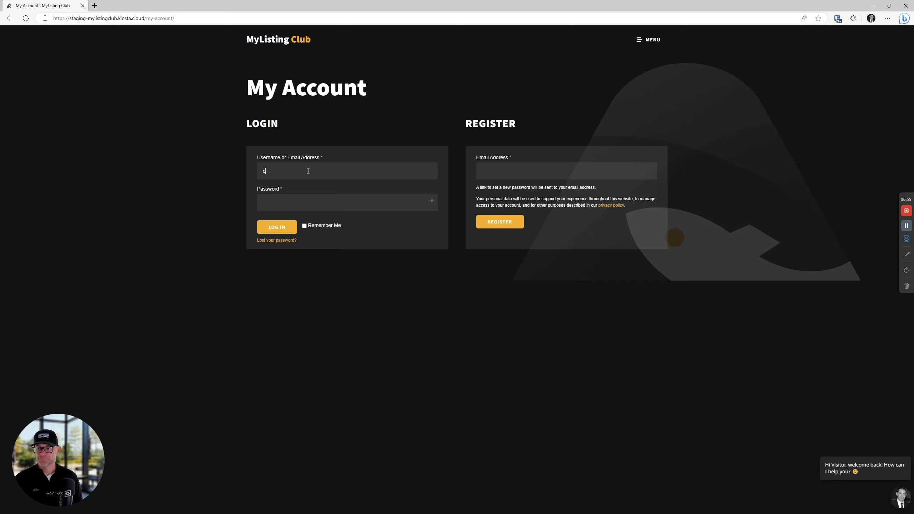
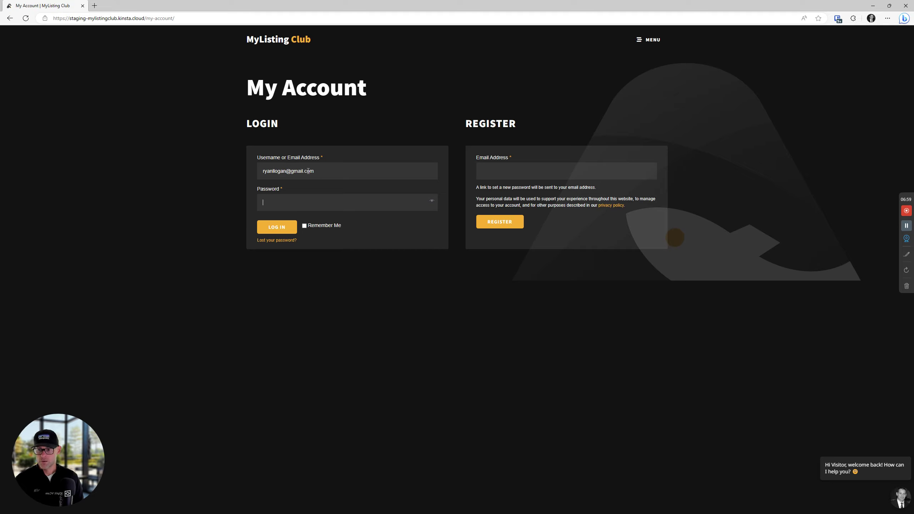
type("••••••")
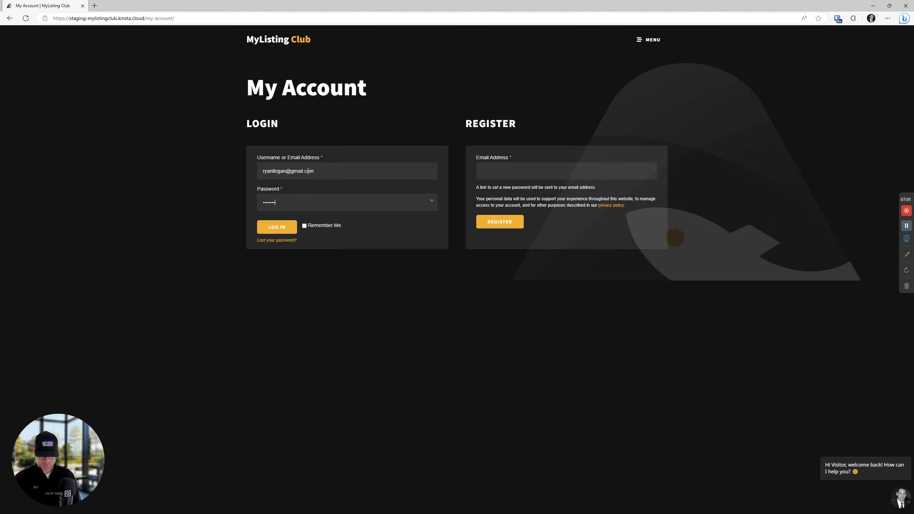
type("•")
key("Return")
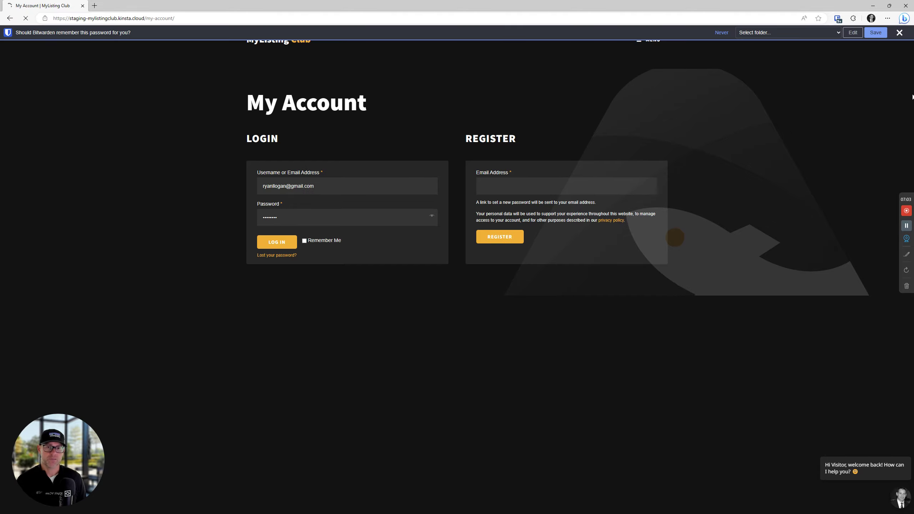
left_click(900, 32)
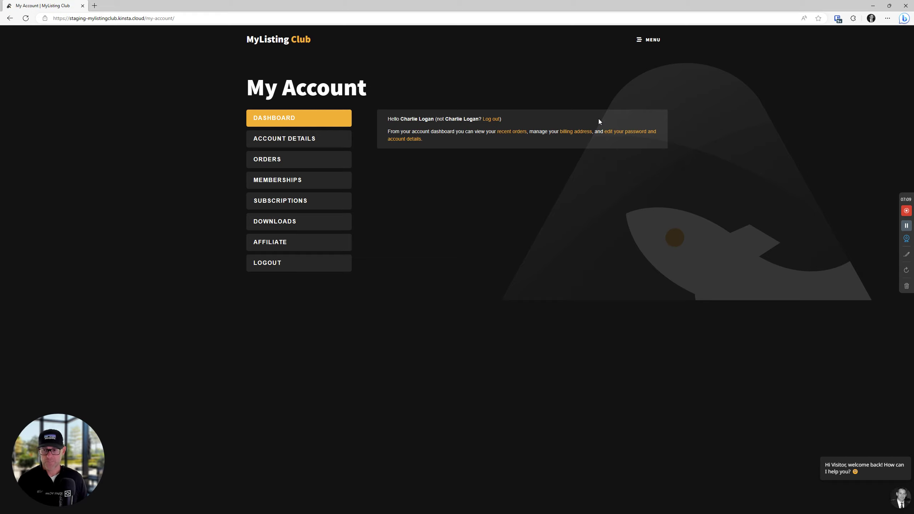
left_click(297, 245)
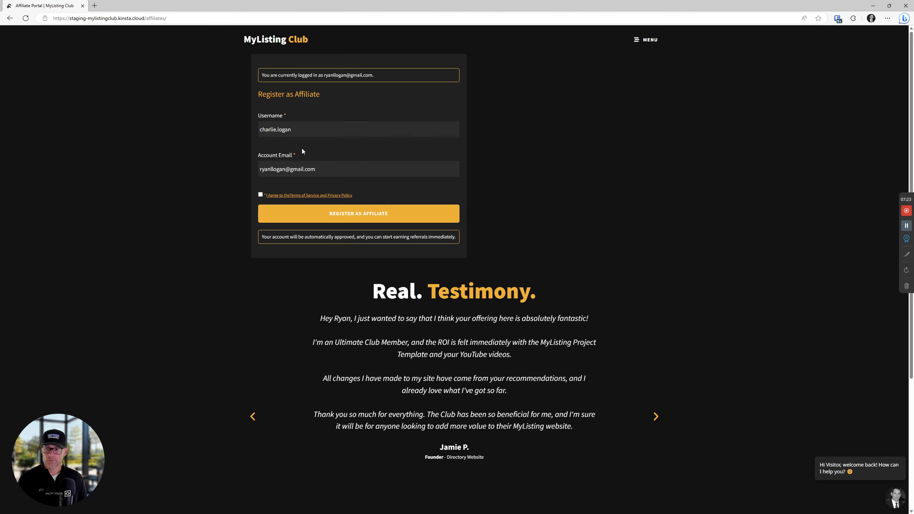
Accept the Terms of Service and submit REGISTER AS AFFILIATE.
left_click(260, 195)
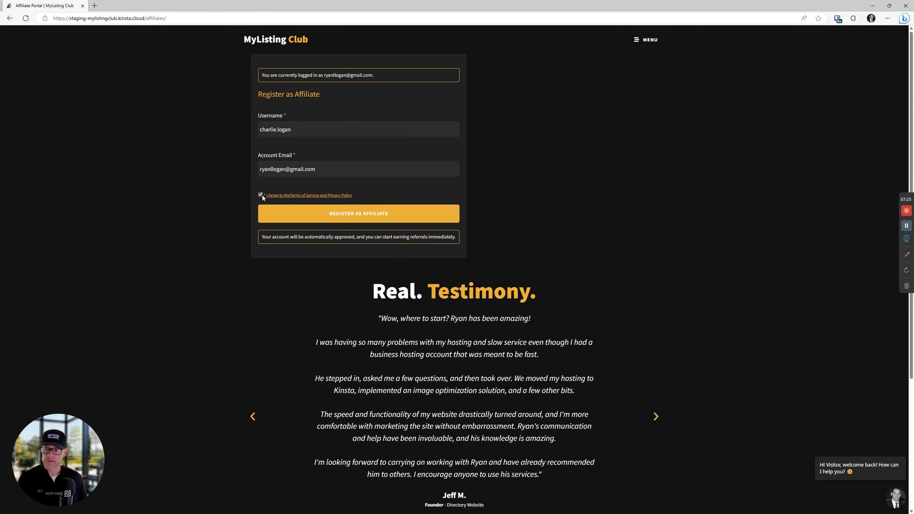
left_click(342, 214)
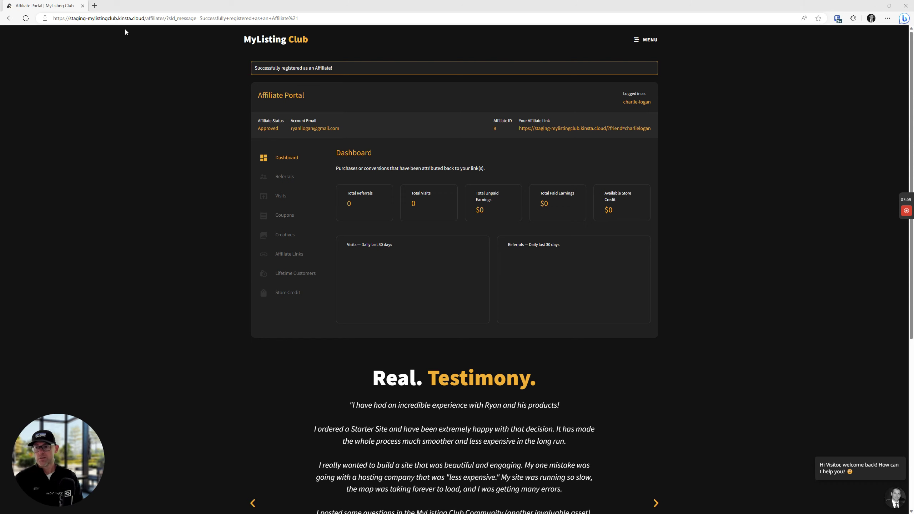
Copy the site logo link and load it in a maximized incognito Chrome window.
right_click(274, 45)
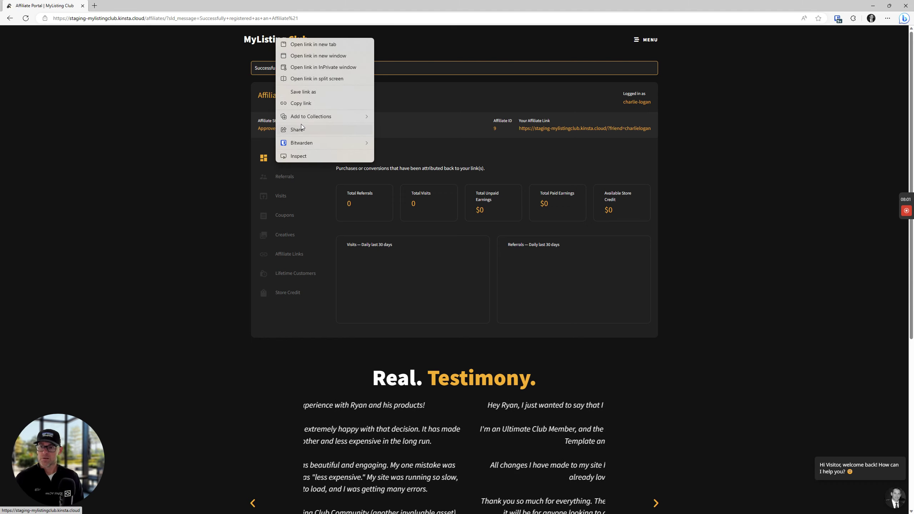
left_click(307, 105)
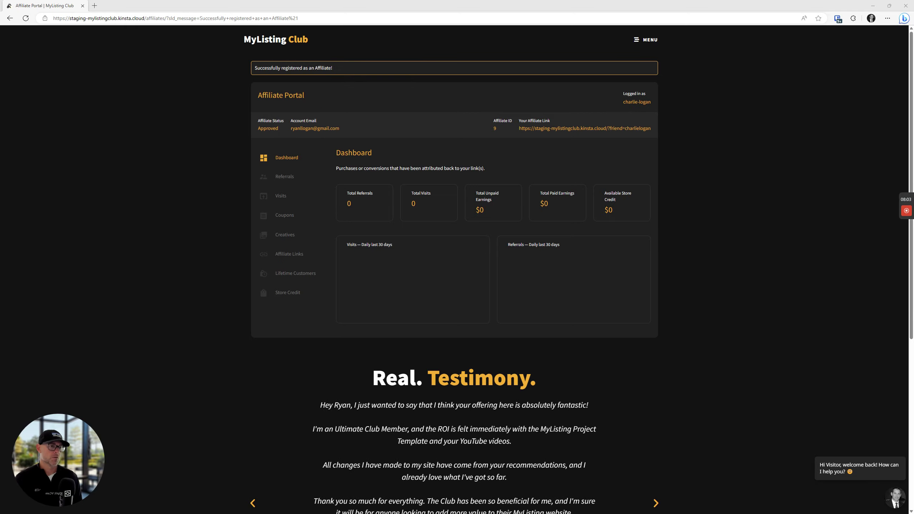
key("ctrl+v")
key("Return")
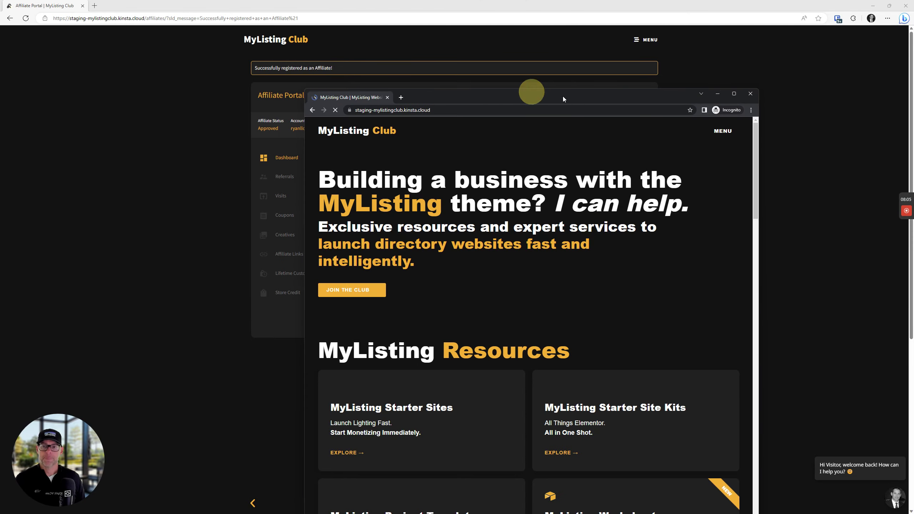
double_click(563, 96)
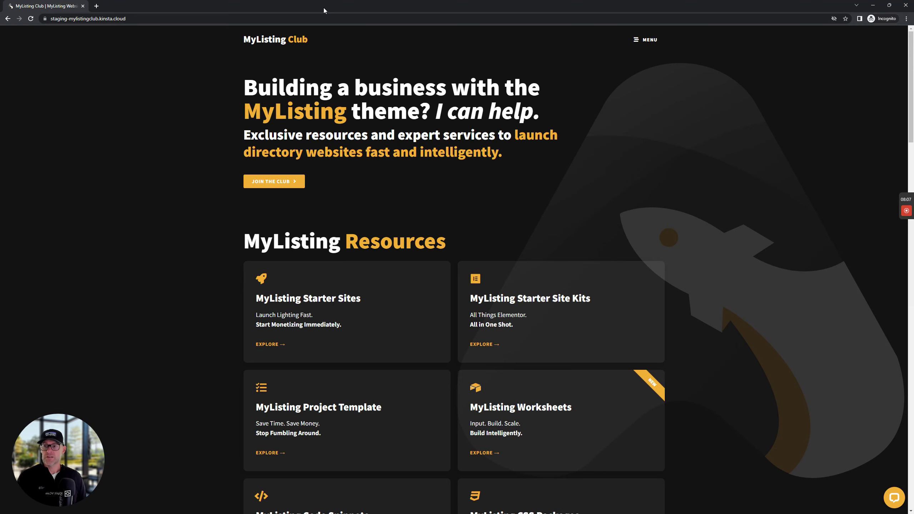
key("alt+Tab")
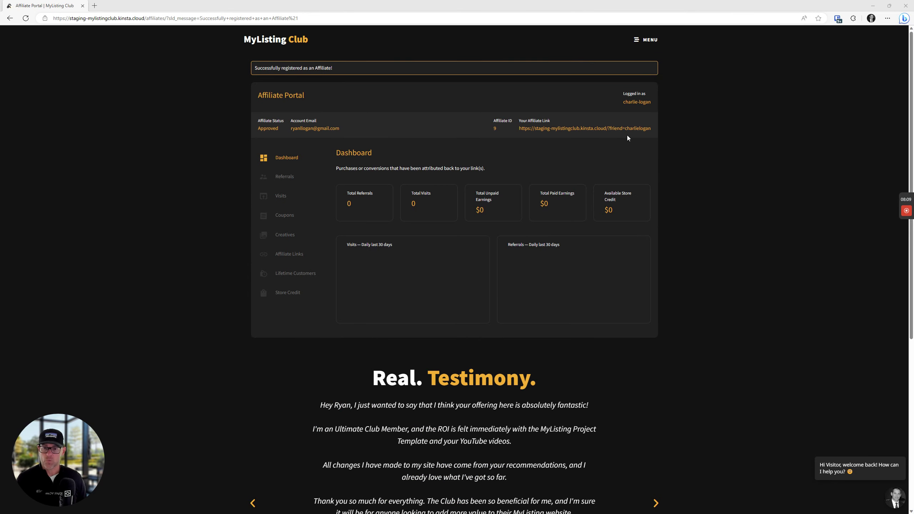
Copy Your Affiliate Link from the portal and return to the incognito window.
right_click(530, 129)
left_click(559, 195)
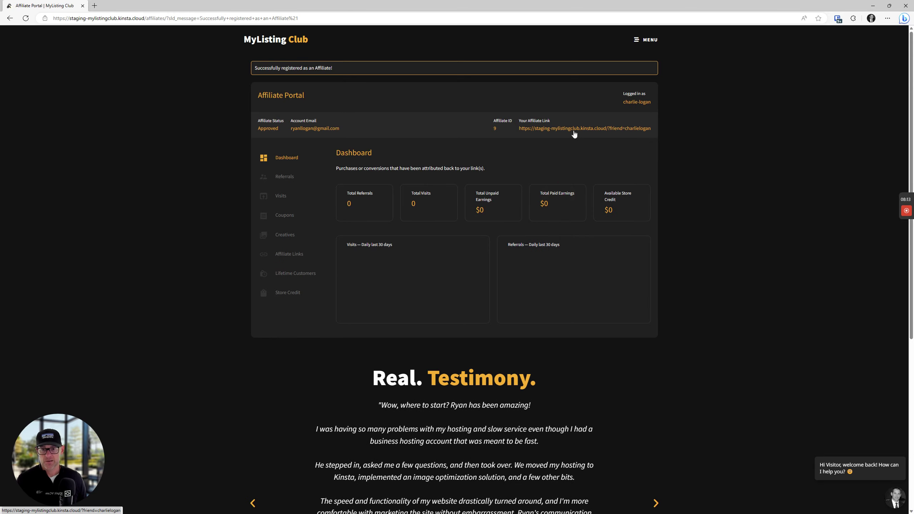
key("alt+Tab")
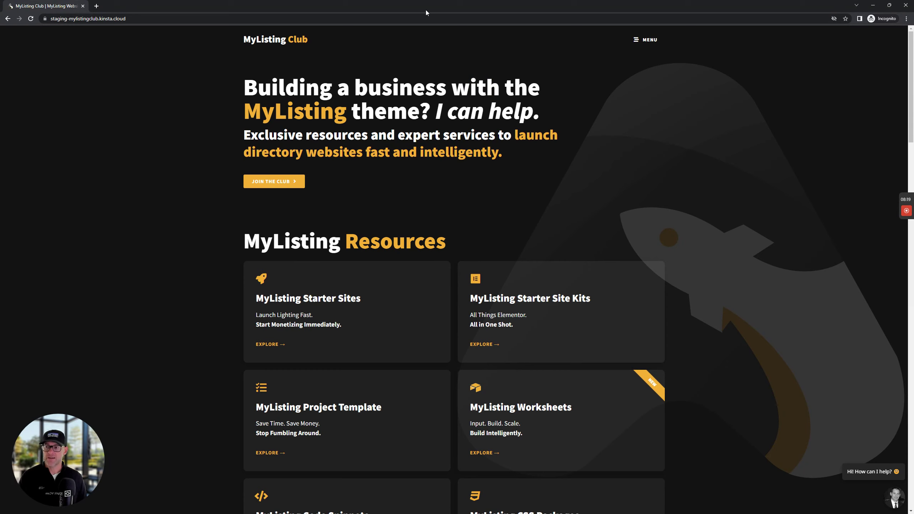
Load the site through the pasted affiliate referral link with its ?friend= parameter.
left_click(170, 20)
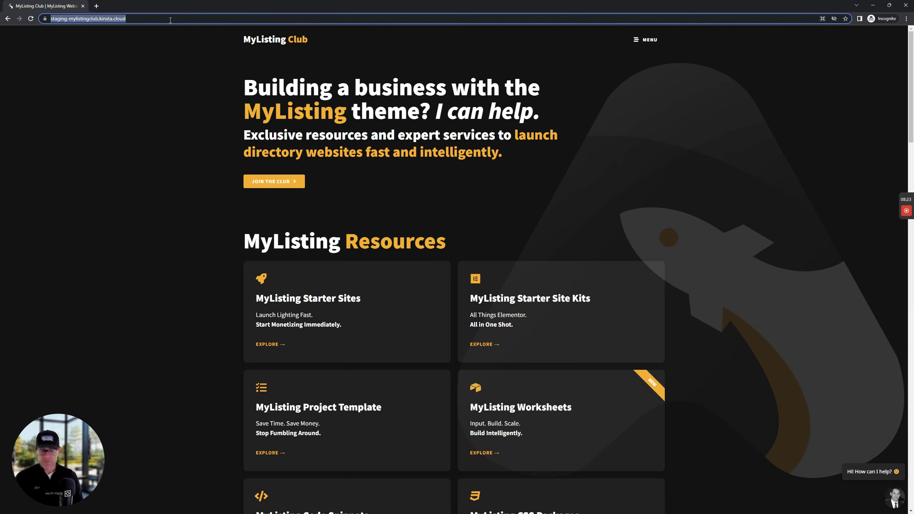
key("ctrl+v")
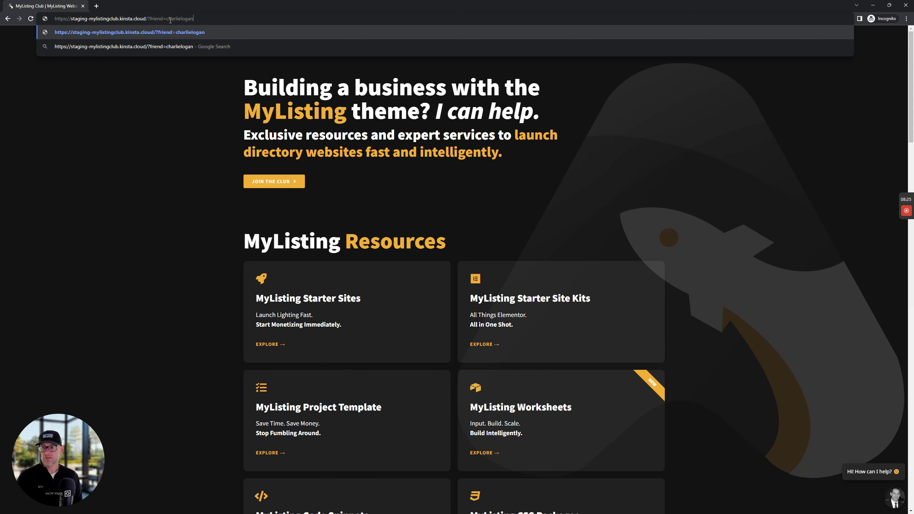
key("Return")
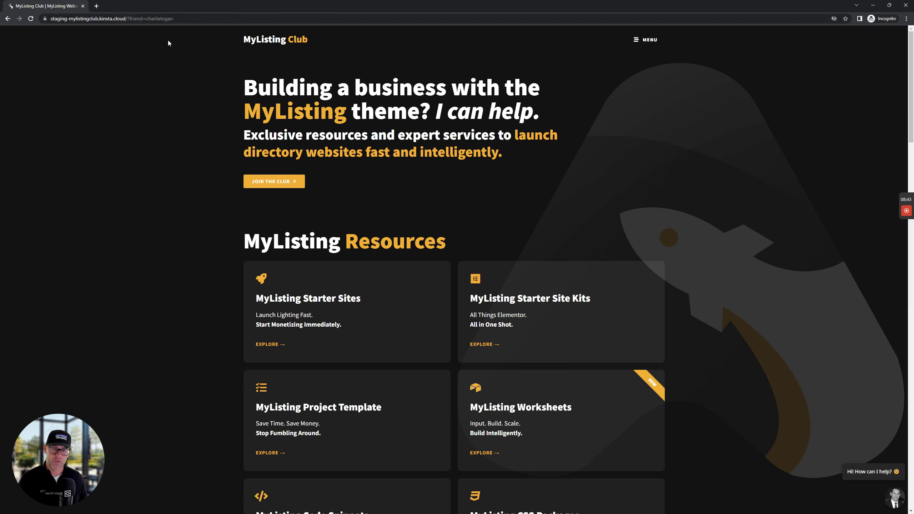
Inspect the site's stored cookies under the lock icon's Manage cookies, then close with Done.
left_click(45, 19)
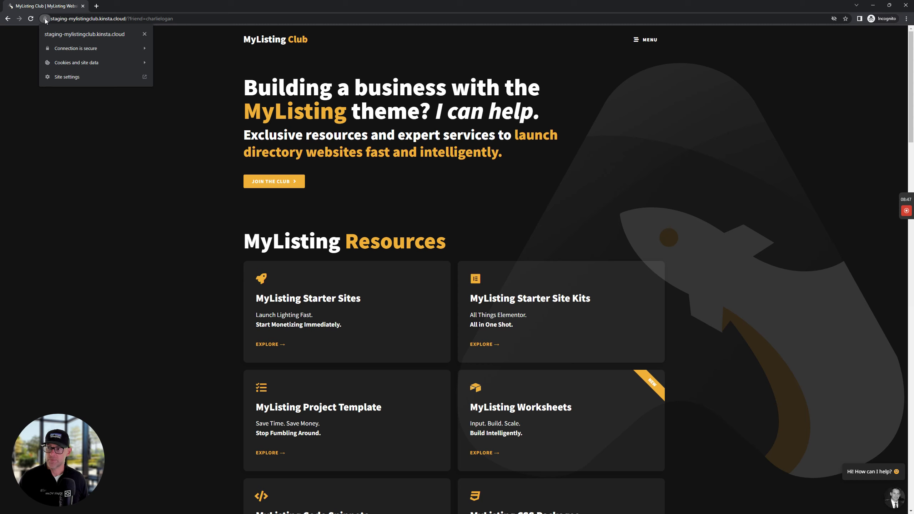
left_click(88, 63)
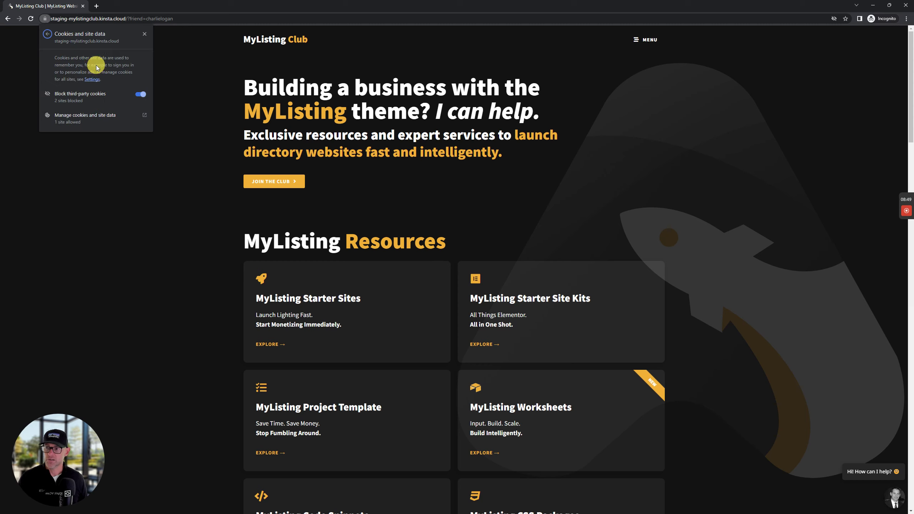
left_click(86, 119)
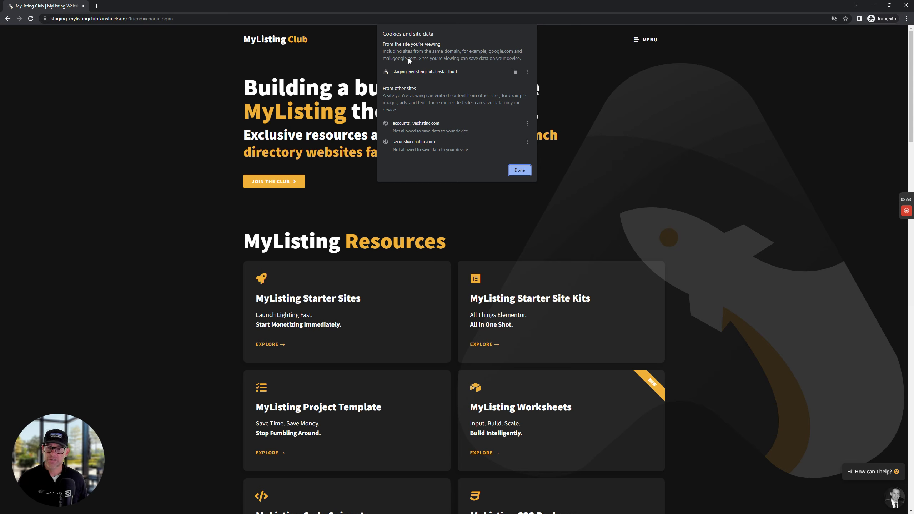
left_click(428, 71)
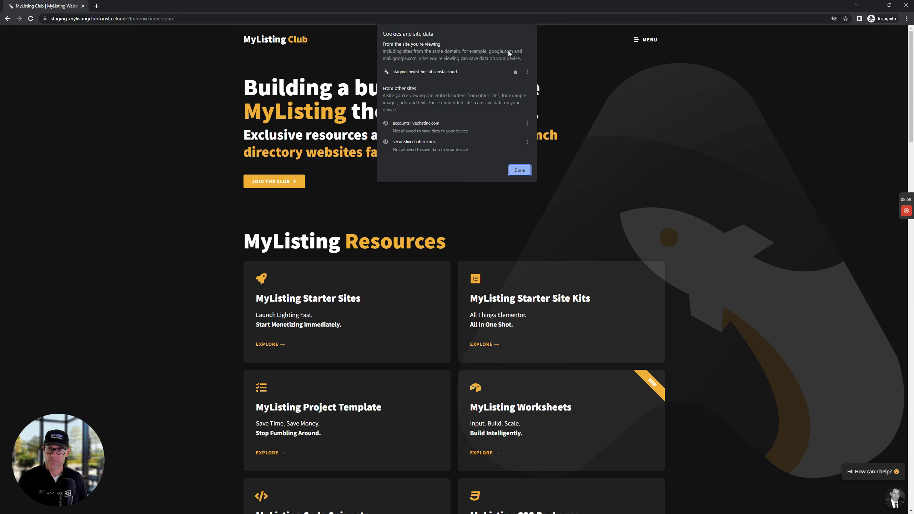
left_click(518, 171)
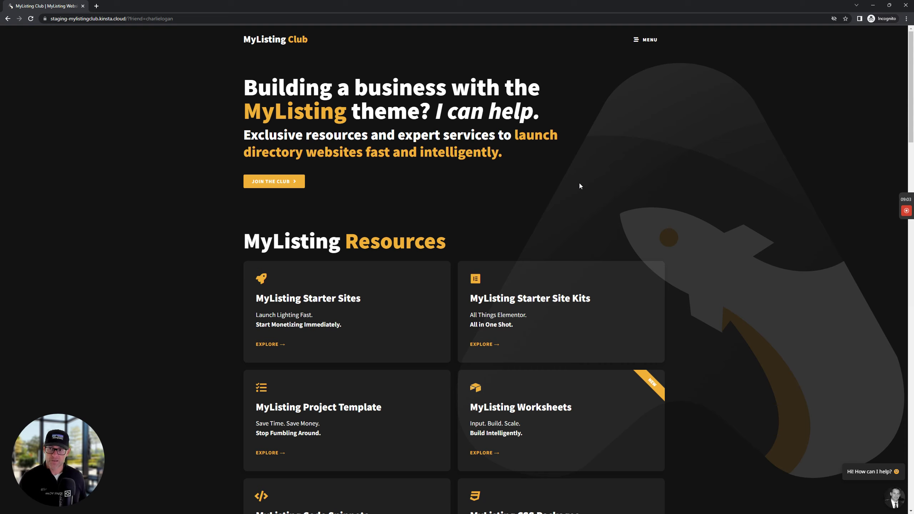
Add the MyListing Project Template ($20) to the cart from MENU > Store.
left_click(640, 43)
left_click(46, 286)
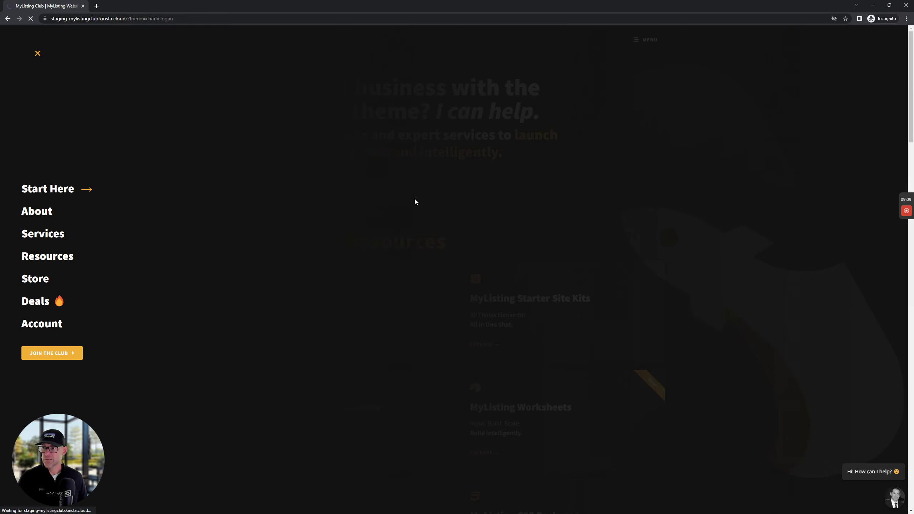
scroll(383, 382, "down", 6)
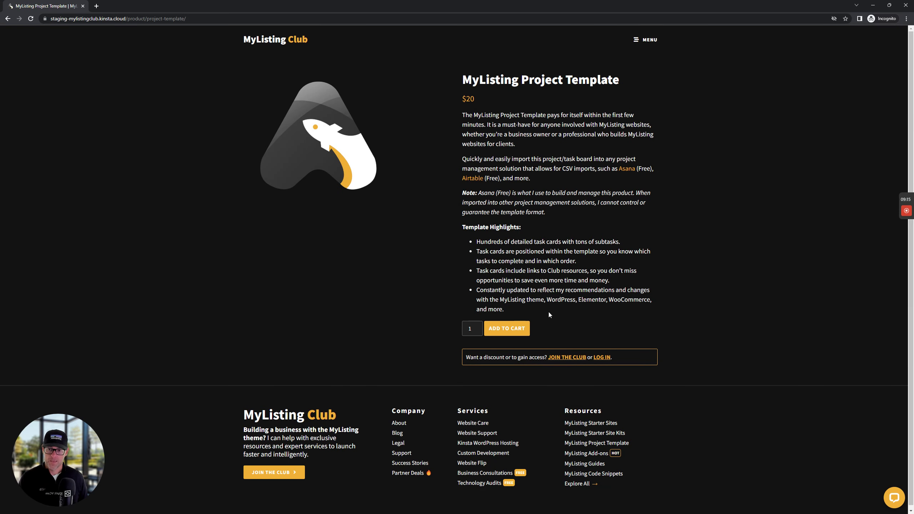
left_click(516, 329)
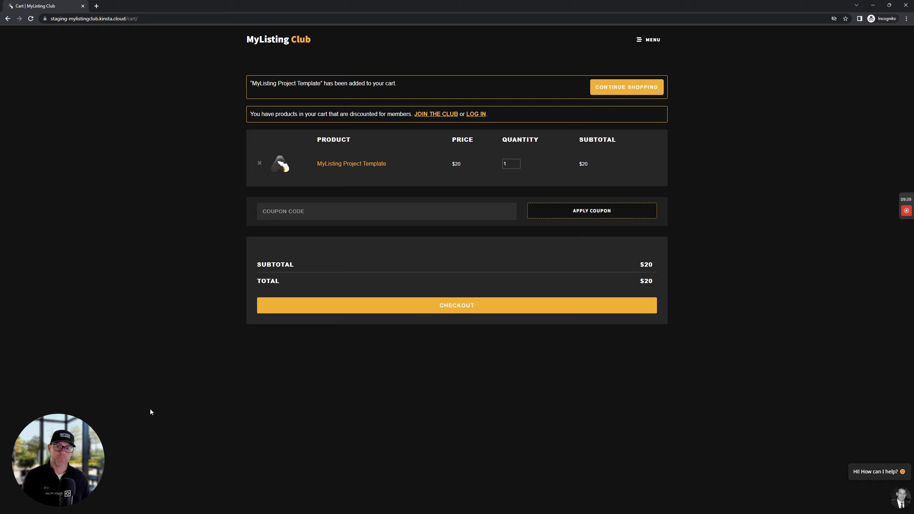
Proceed to checkout and place the cursor in the billing first name field.
mouse_move(101, 446)
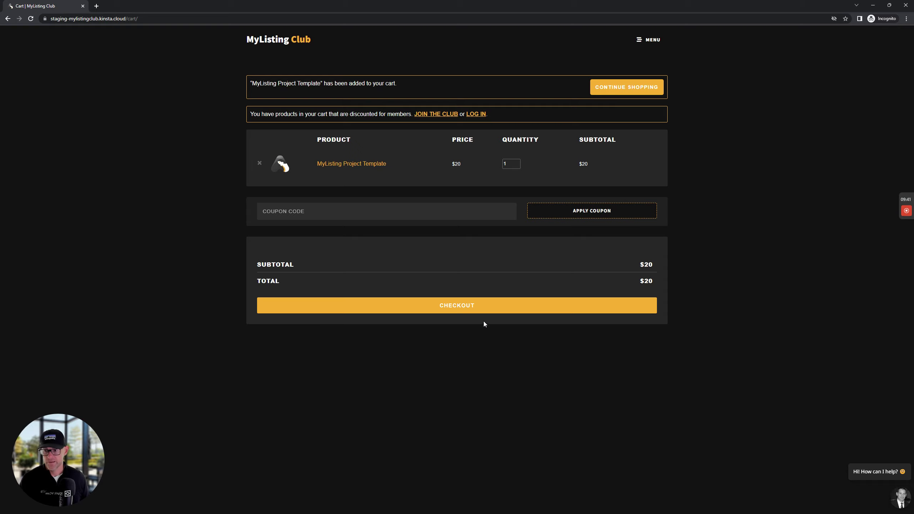
left_click(472, 312)
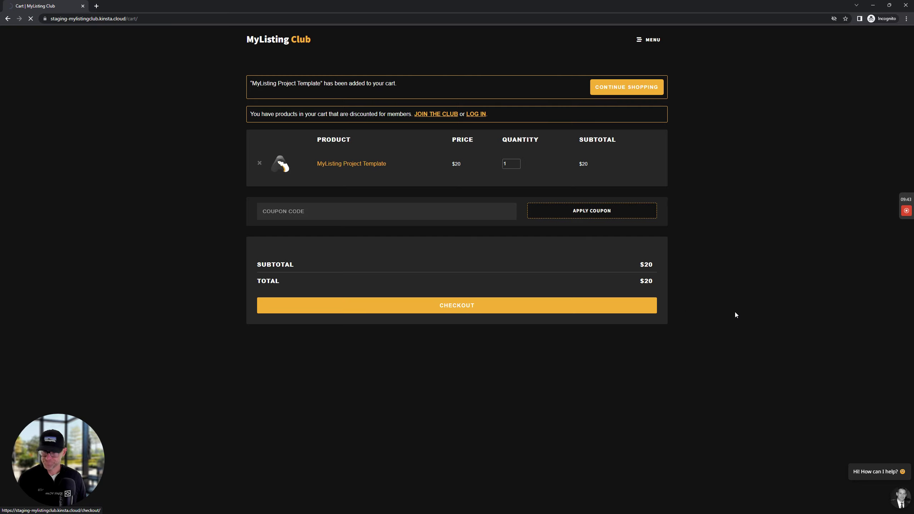
left_click(317, 126)
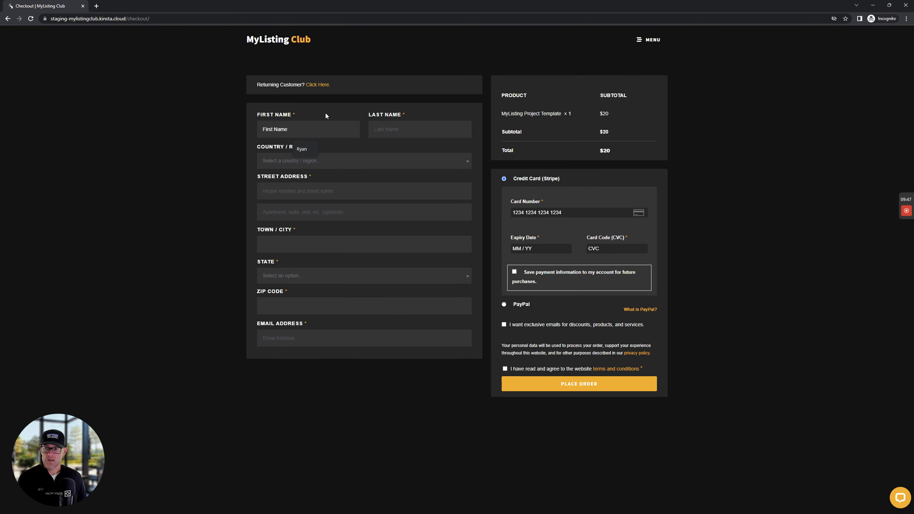
Reveal the returning customer login, then enter the customer's first and last name.
left_click(319, 85)
left_click(298, 144)
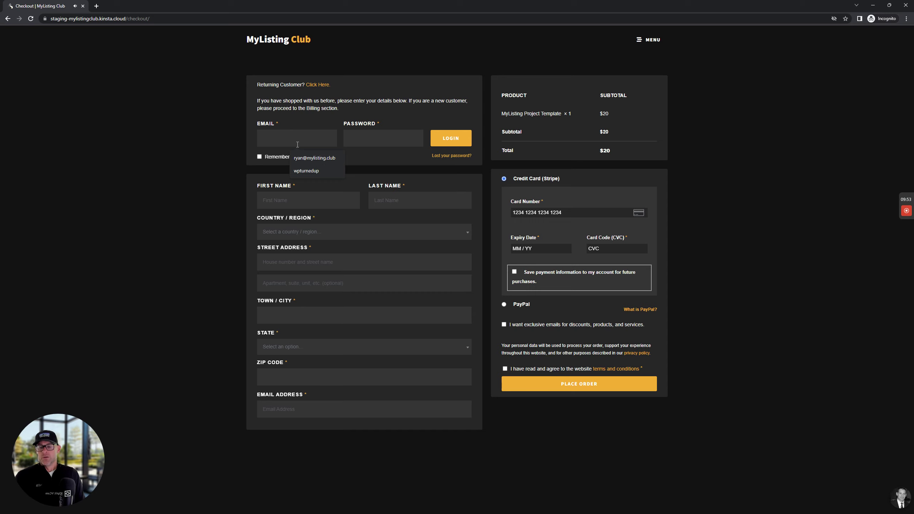
left_click(305, 198)
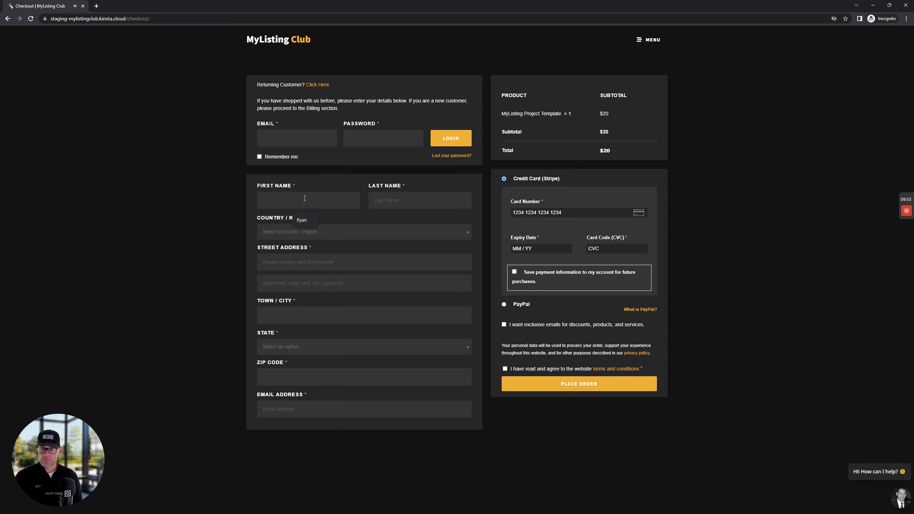
type("Chuc")
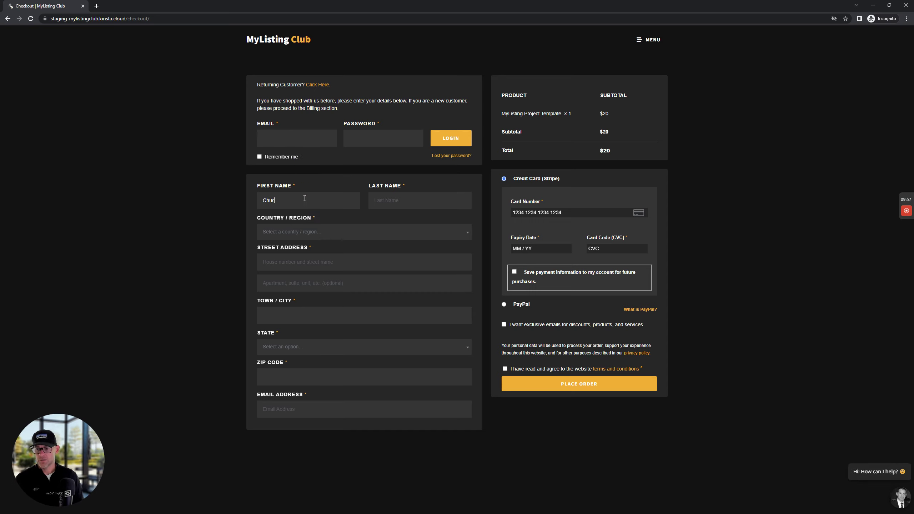
type("k")
key("Tab")
type("Norris")
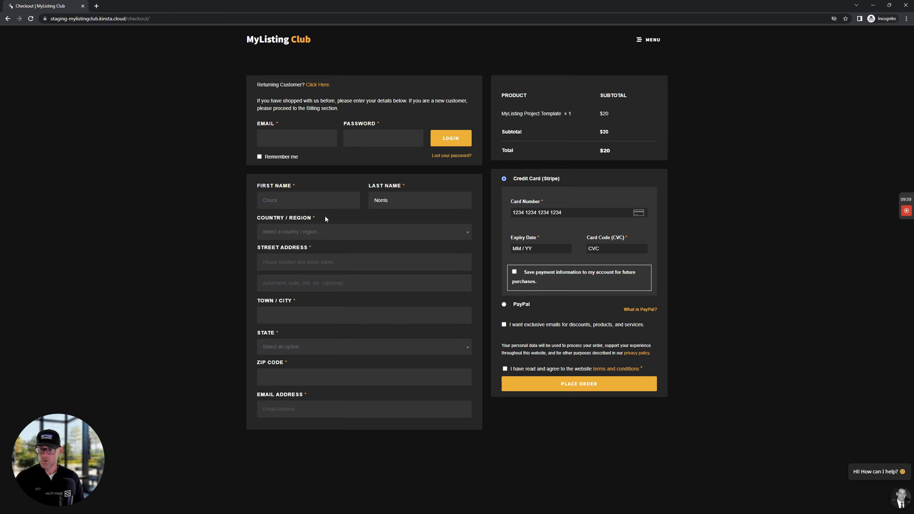
Choose United States (US), enter the street address and city, and pick the state.
left_click(326, 231)
type("uni")
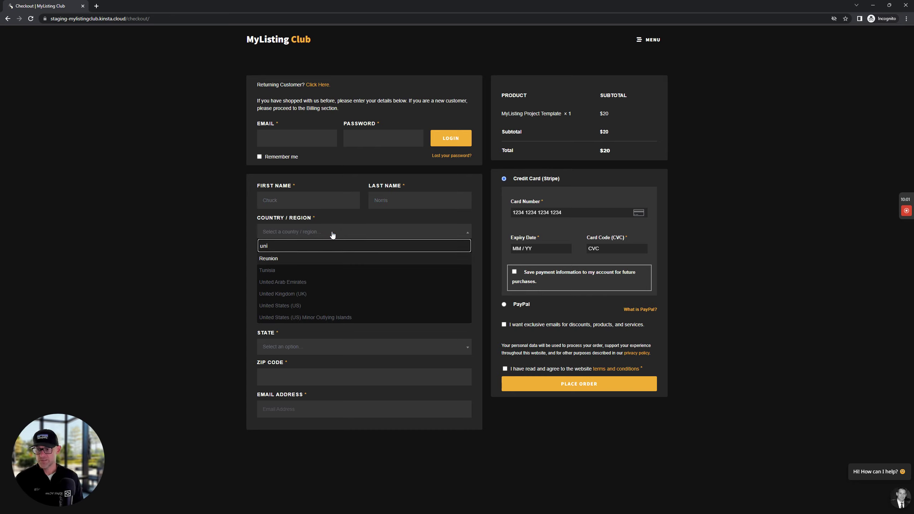
left_click(278, 305)
left_click(294, 258)
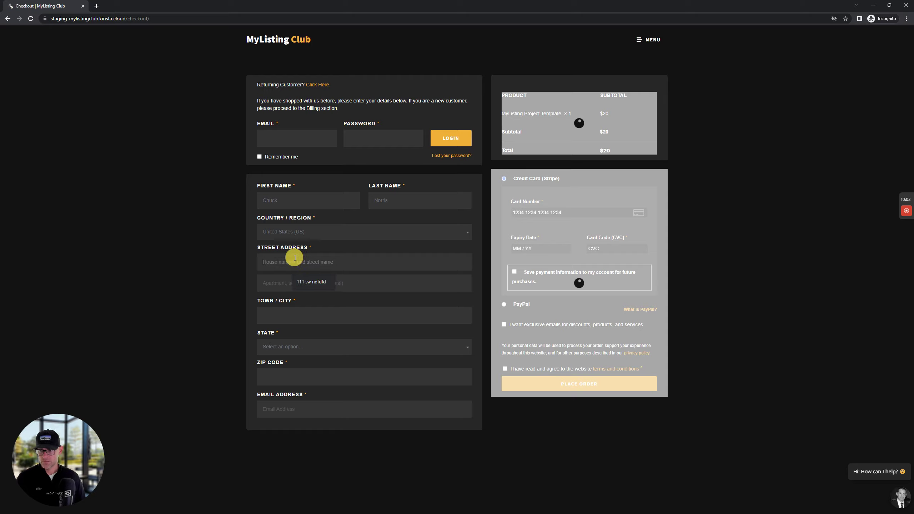
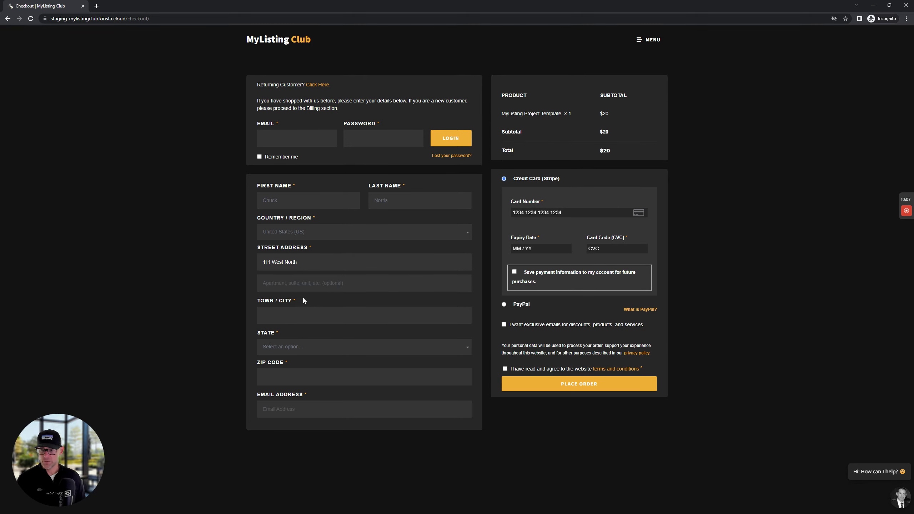
left_click(316, 315)
type("Charlott")
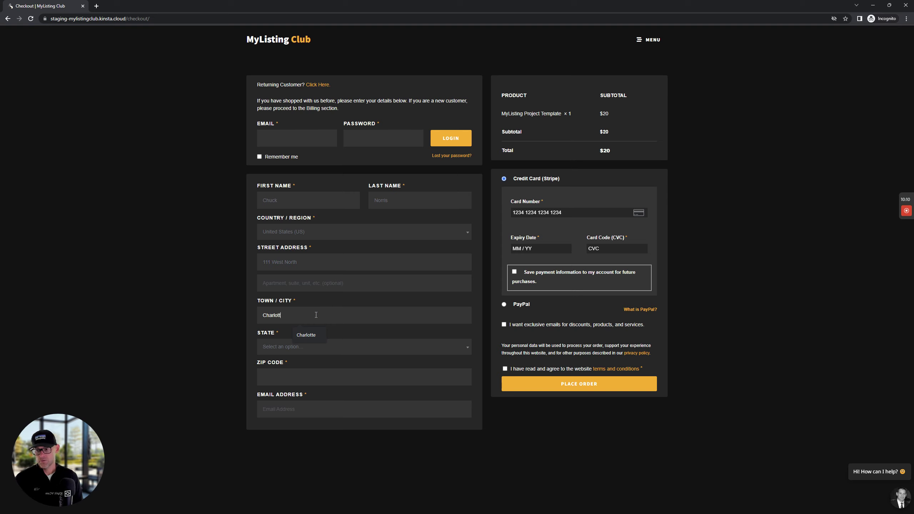
key("Down")
key("Tab")
key("Down")
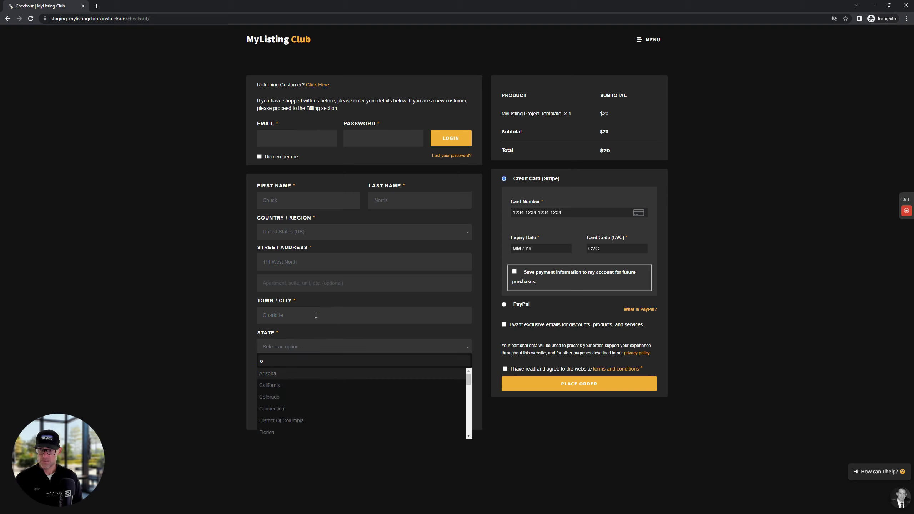
type("nor")
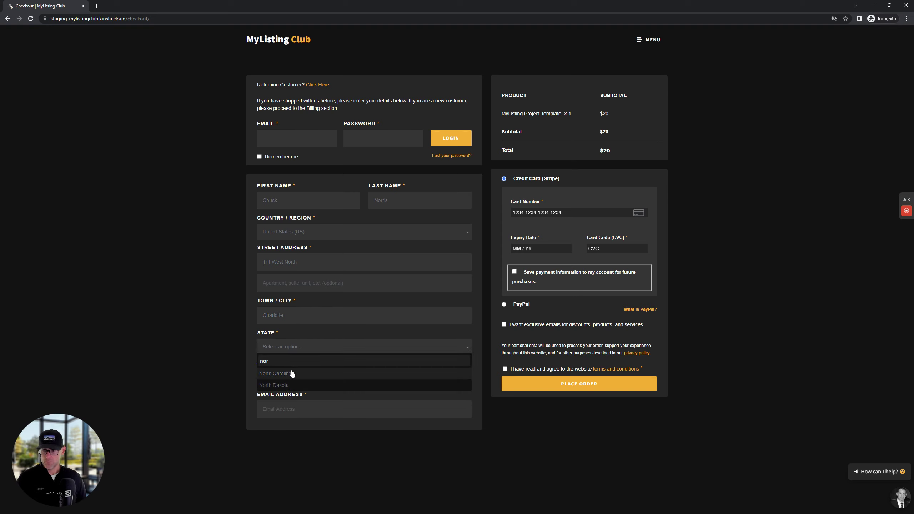
left_click(292, 374)
Enter the zip code and the customer's email address, correcting typos.
left_click(292, 371)
type("292")
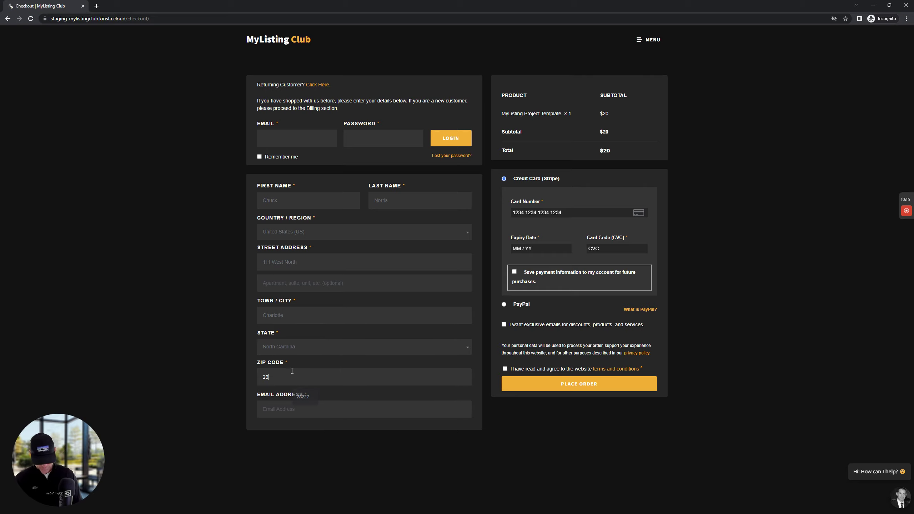
key("BackSpace")
key("BackSpace")
key("BackSpace")
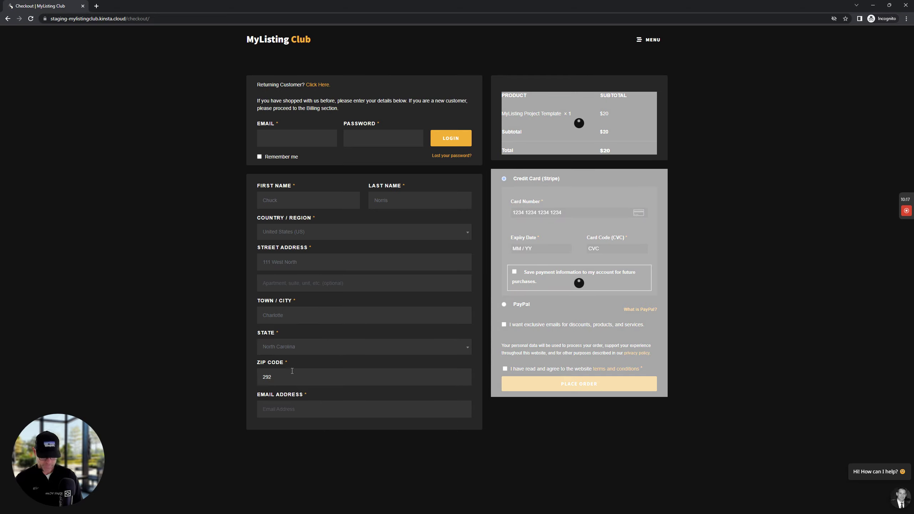
type("8")
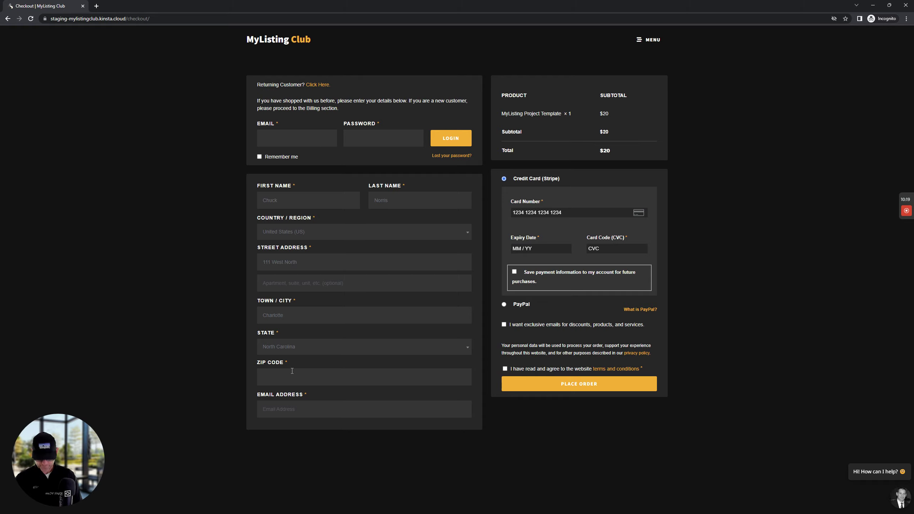
type("28277")
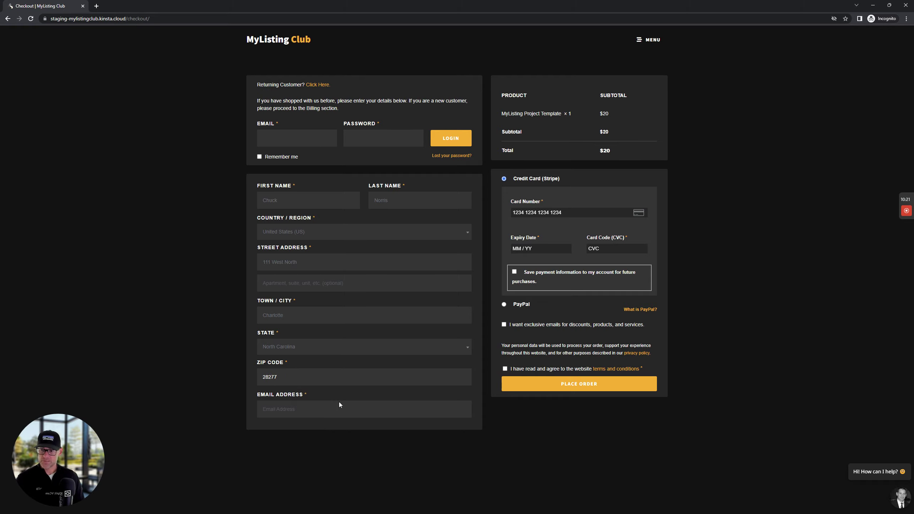
left_click(334, 410)
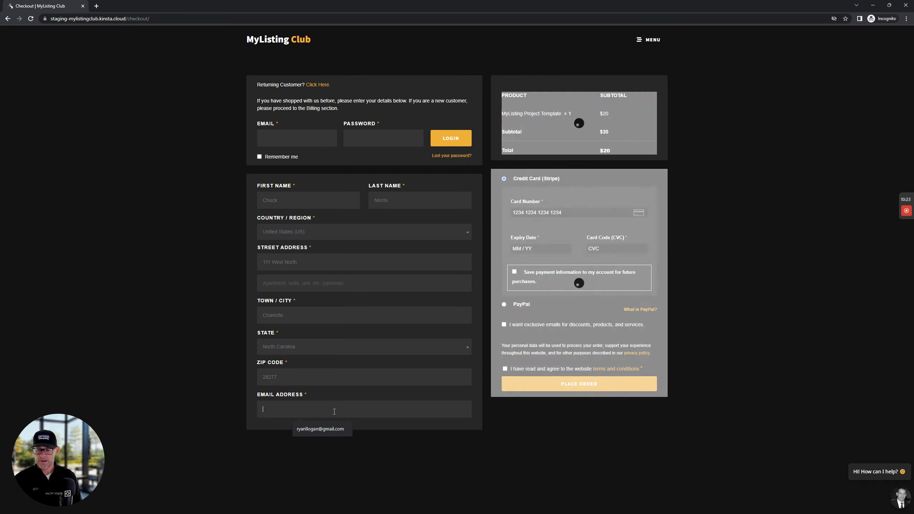
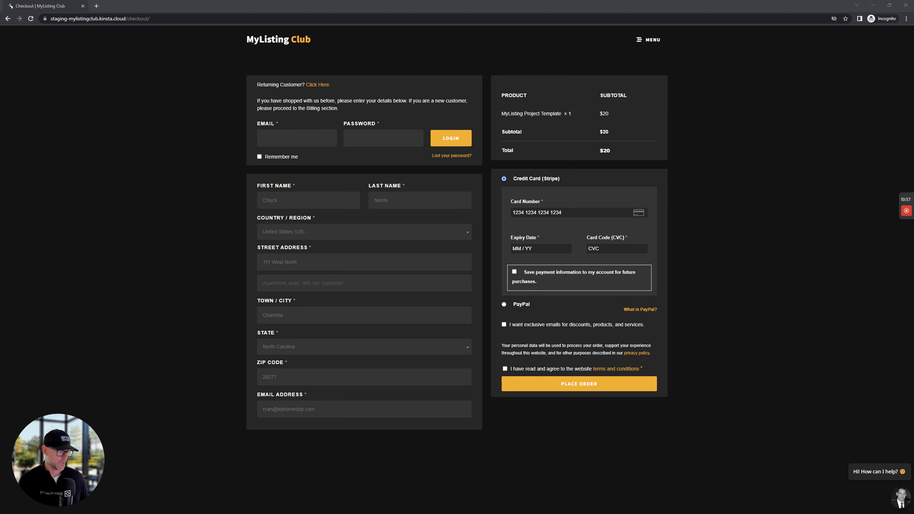
Fill in the Stripe test card number, expiry date and CVC on the checkout form.
left_click(590, 213)
type("4242424242424242")
left_click(547, 247)
type("042")
left_click(621, 244)
left_click(622, 244)
type("111")
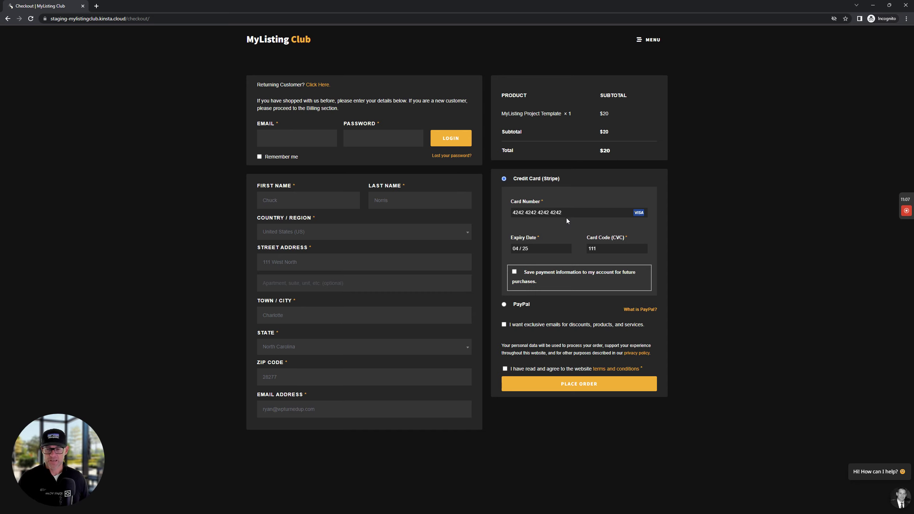
Accept the terms, place the $20 order and return to the affiliate portal window.
left_click(505, 369)
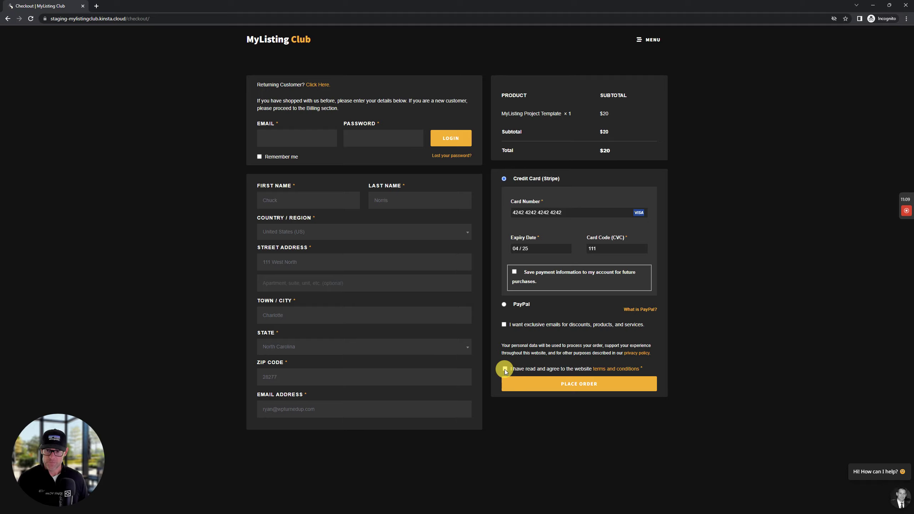
left_click(597, 385)
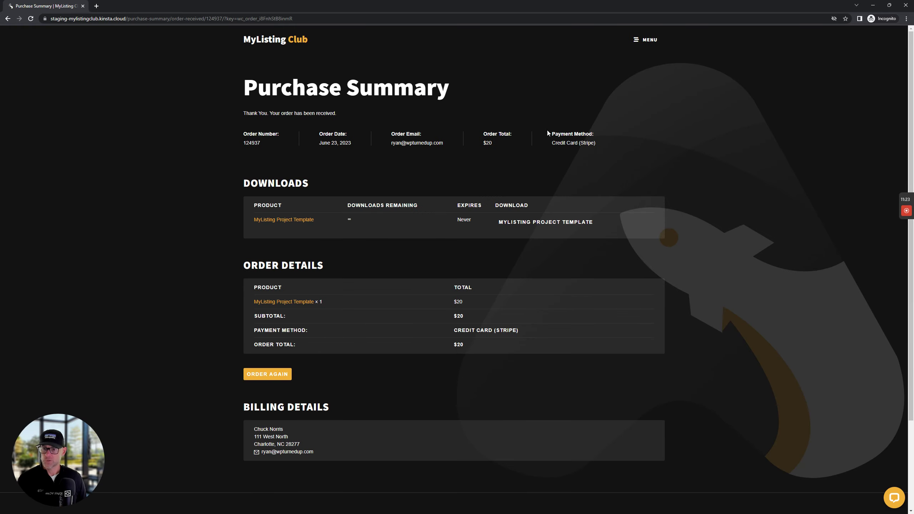
key("alt+Tab")
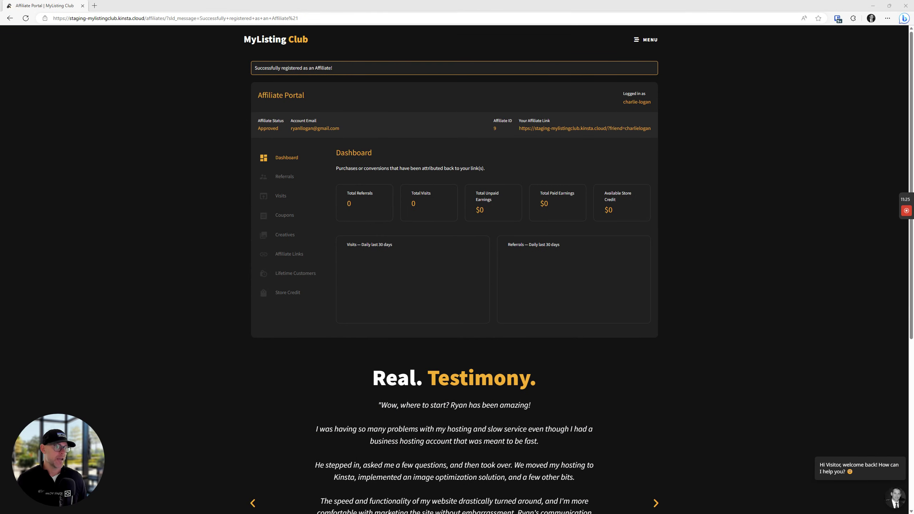
Reload the affiliate dashboard to show 1 referral, 2 visits and $4 unpaid earnings.
left_click(209, 223)
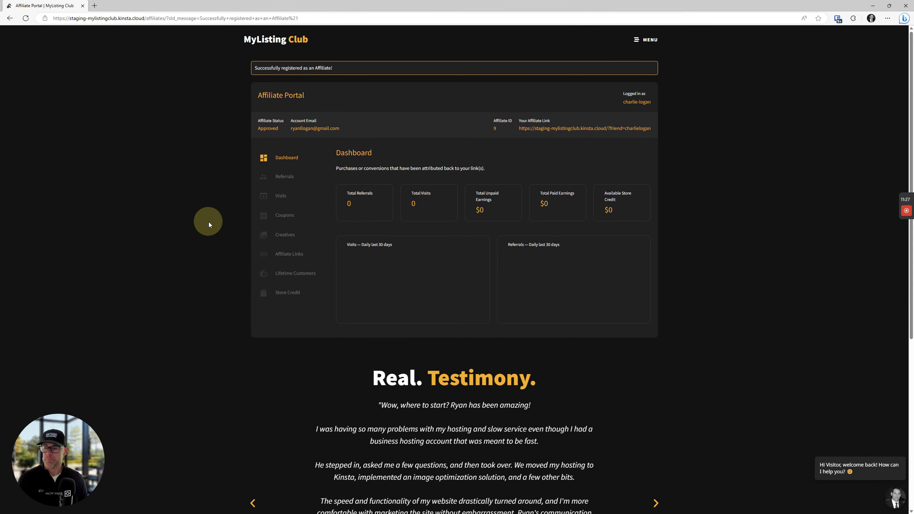
left_click(25, 19)
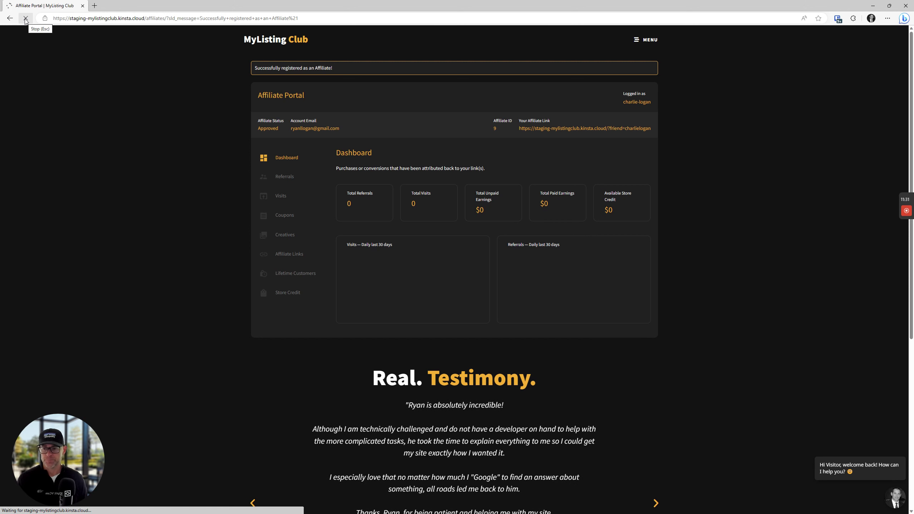
double_click(348, 204)
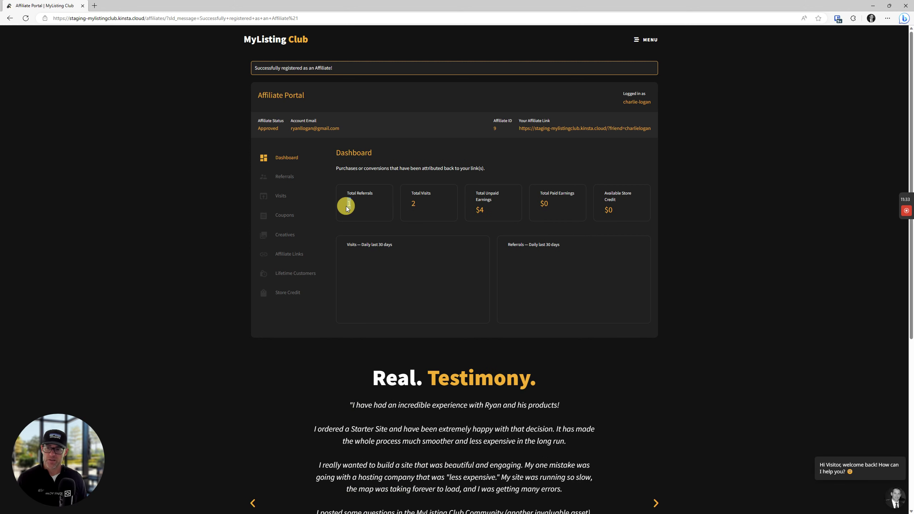
left_click(421, 206)
double_click(421, 206)
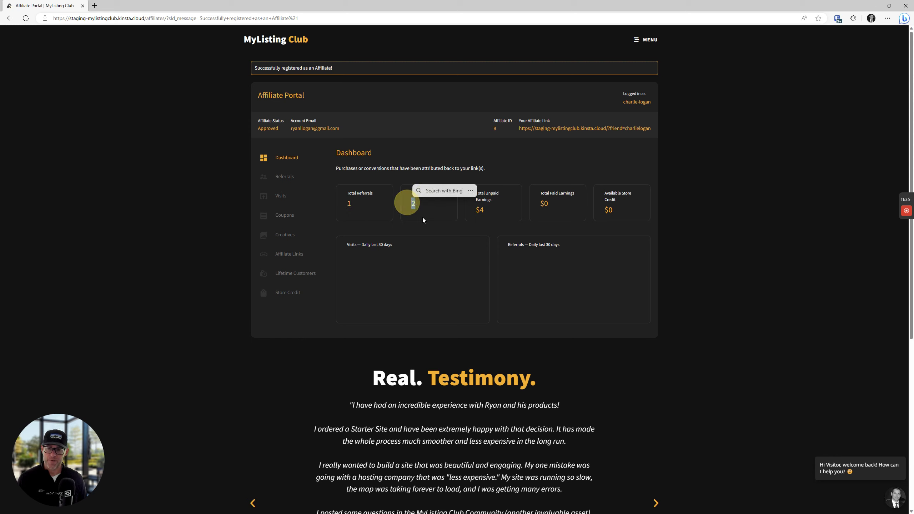
double_click(478, 210)
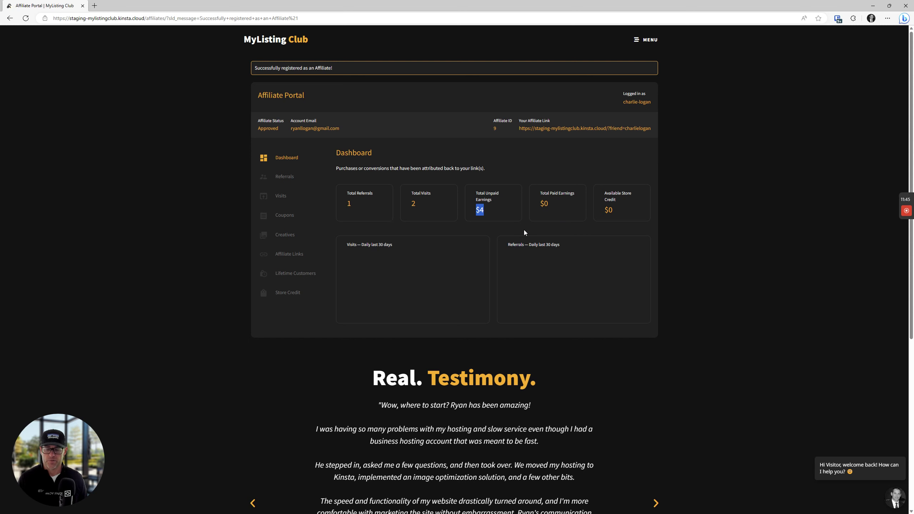
In the Referrals list, open the details of referral #5's $4 commission.
left_click(301, 176)
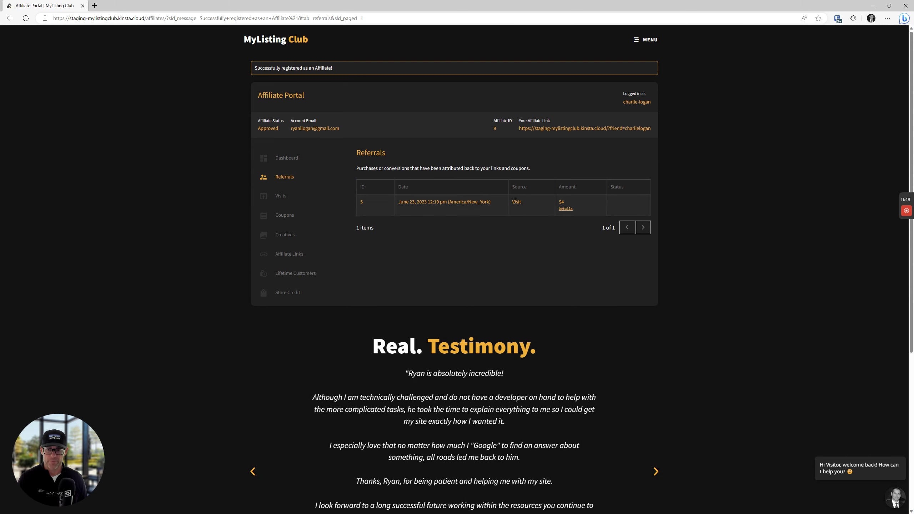
left_click(506, 244)
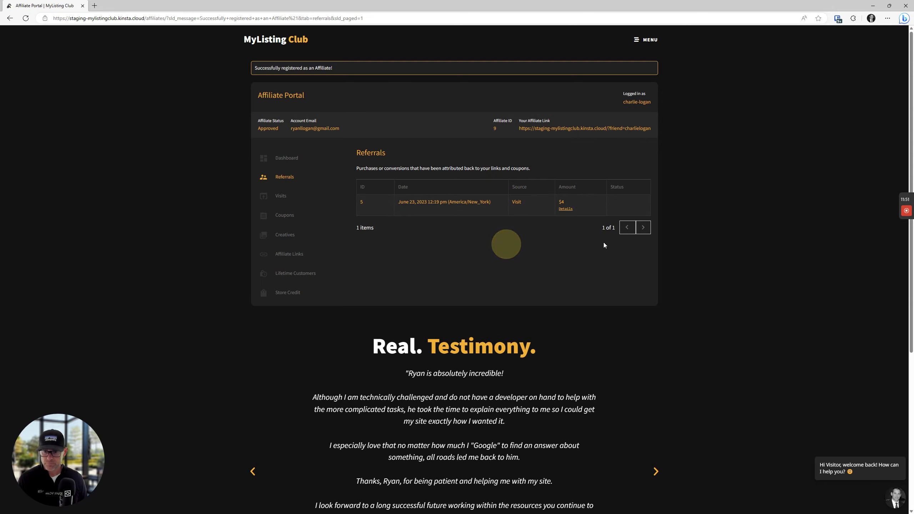
left_click(567, 210)
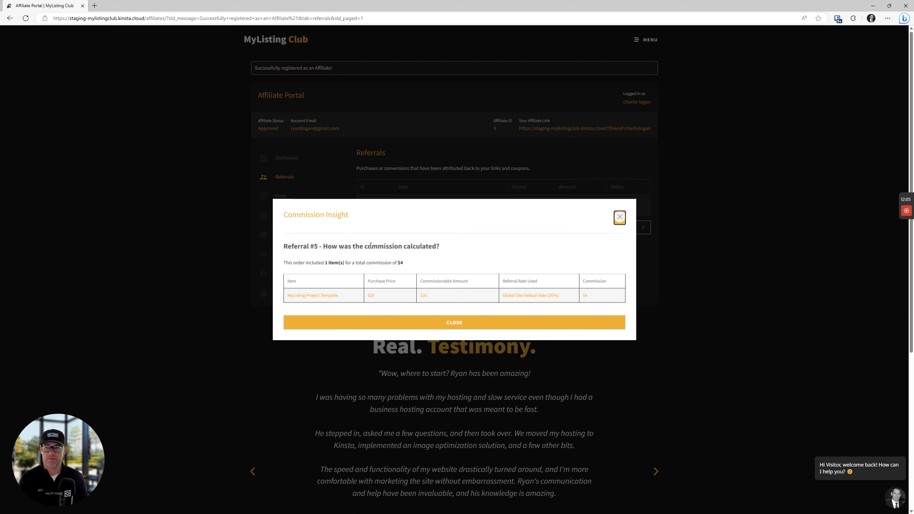
Inspect referral #5's breakdown: $20 MyListing Project Template at 20% gives $4, then close it.
scroll(414, 241, "down", 2)
scroll(402, 234, "up", 2)
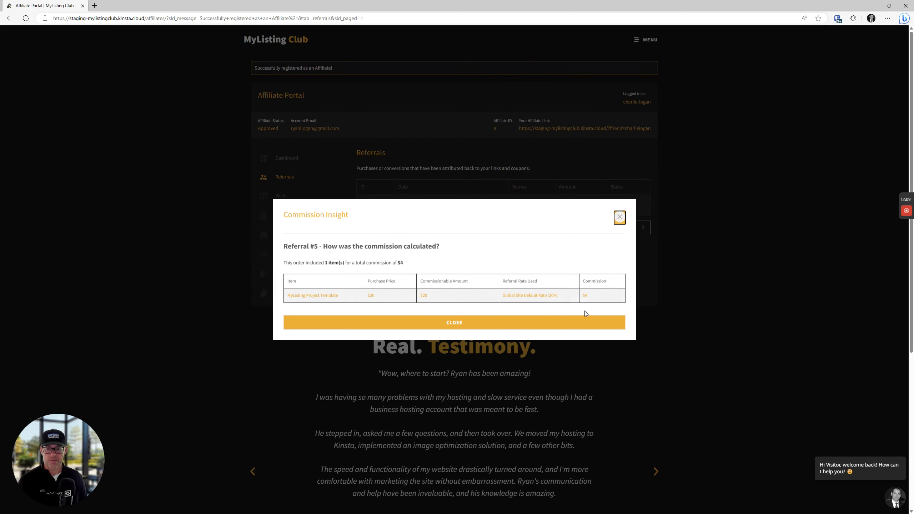
triple_click(307, 295)
left_click(396, 296)
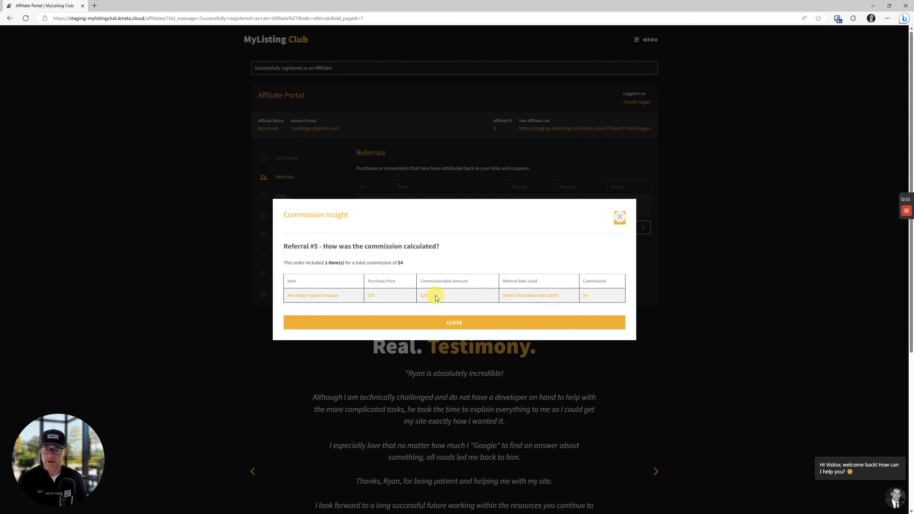
triple_click(547, 296)
left_click(525, 300)
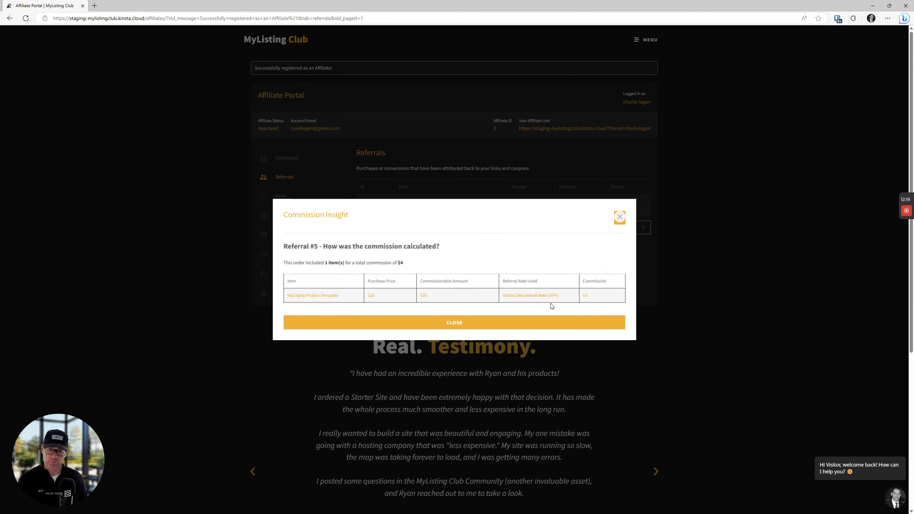
left_click(586, 296)
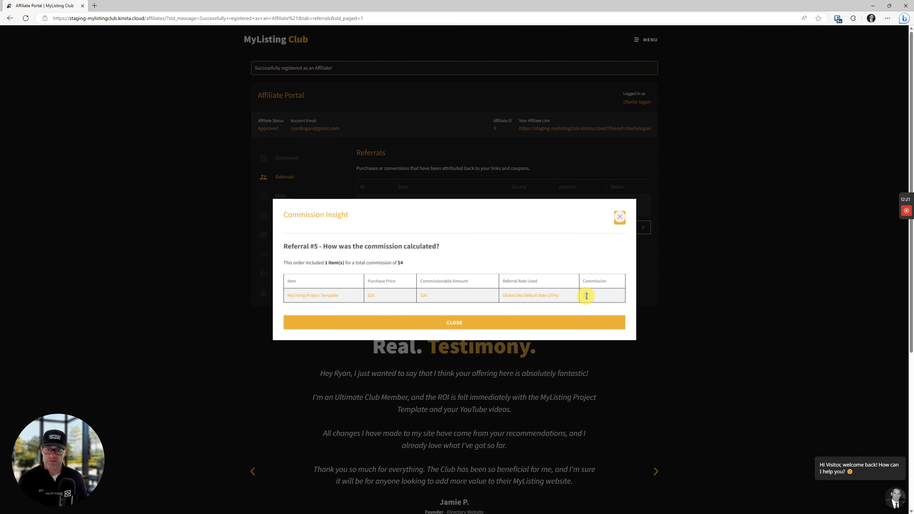
left_click(481, 324)
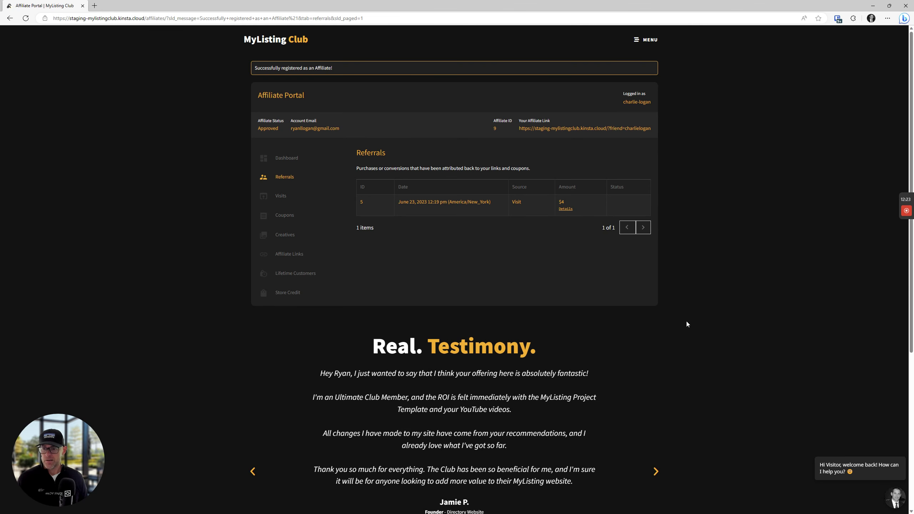
View the two recorded visits, then the linked Fixed Cart coupon of amount 10.
left_click(281, 196)
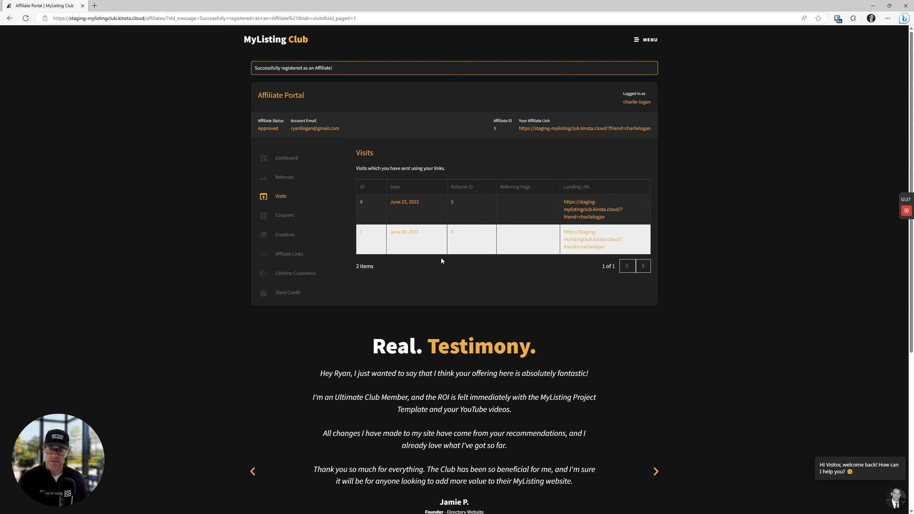
left_click(306, 217)
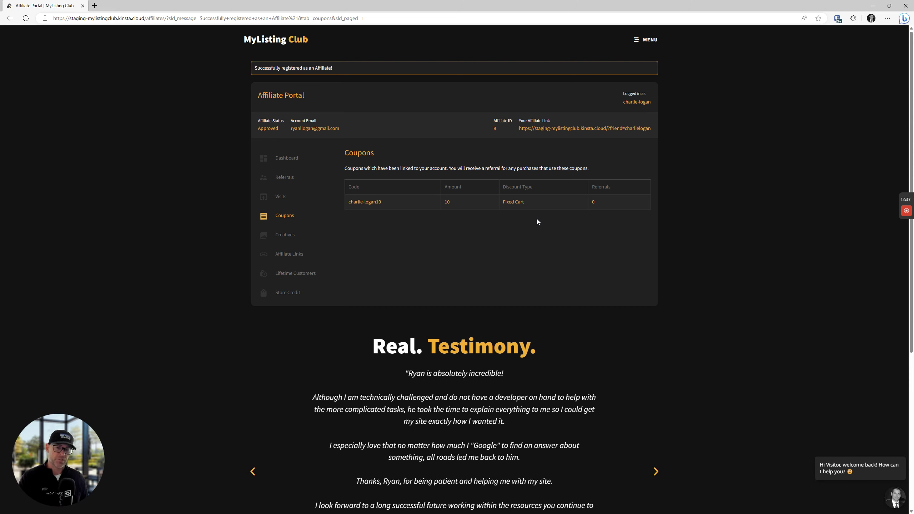
left_click(288, 215)
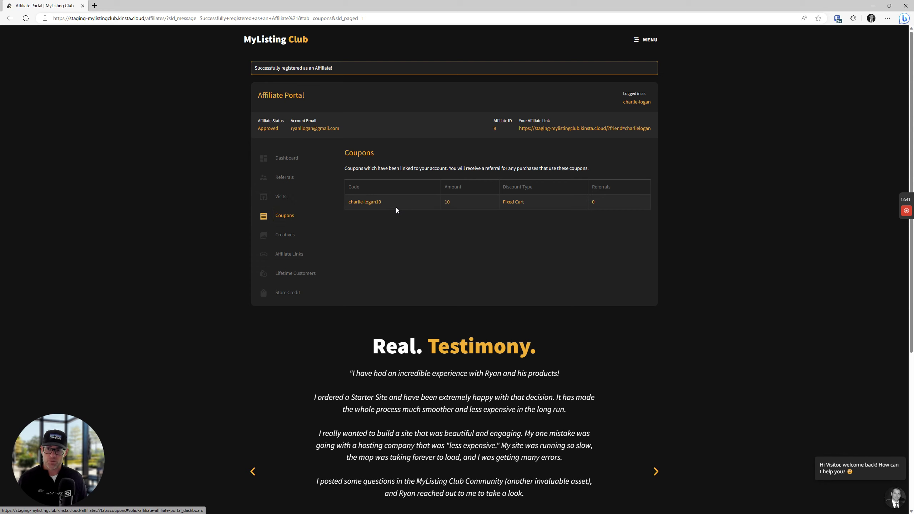
left_click_drag(382, 202, 347, 204)
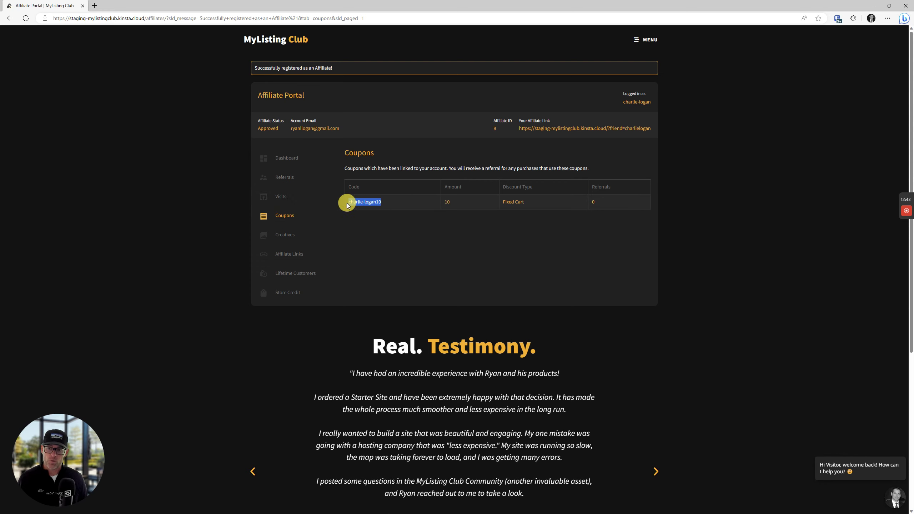
left_click(516, 230)
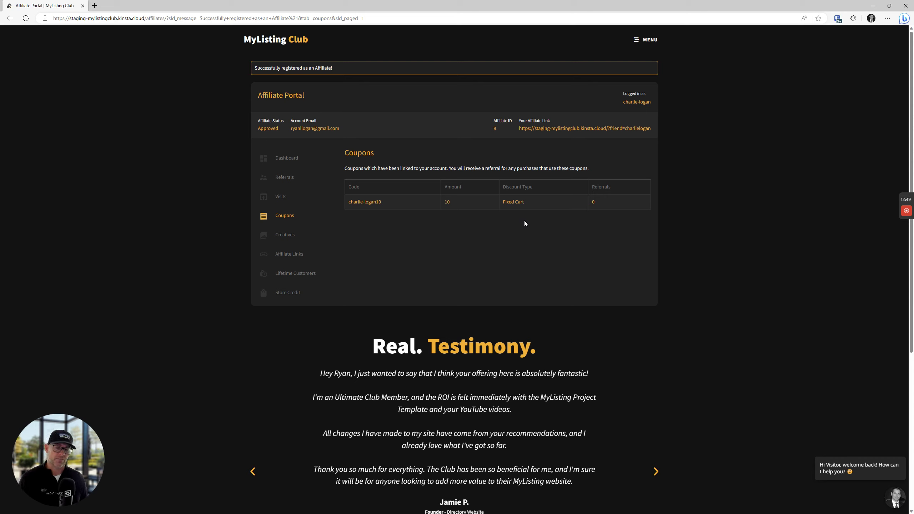
Browse the affiliate's Creatives and the Affiliate Links URL generator.
left_click(291, 243)
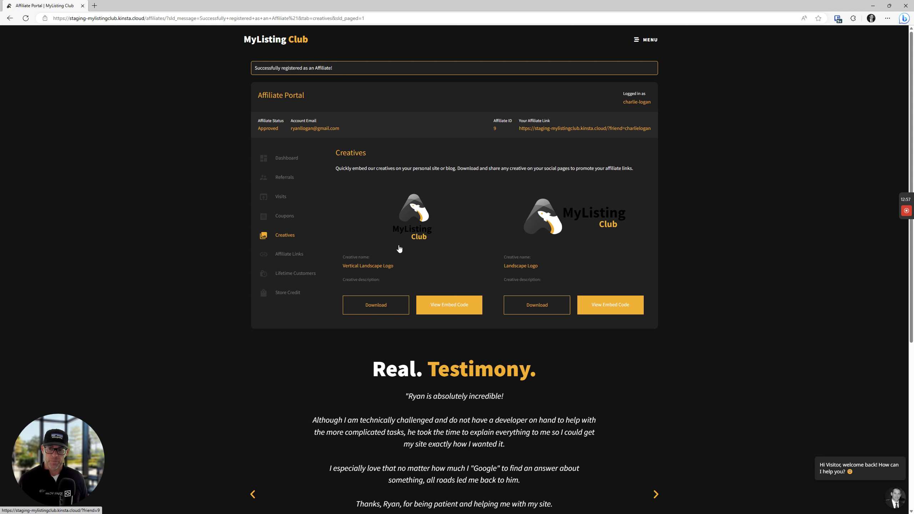
left_click(275, 249)
scroll(485, 339, "down", 5)
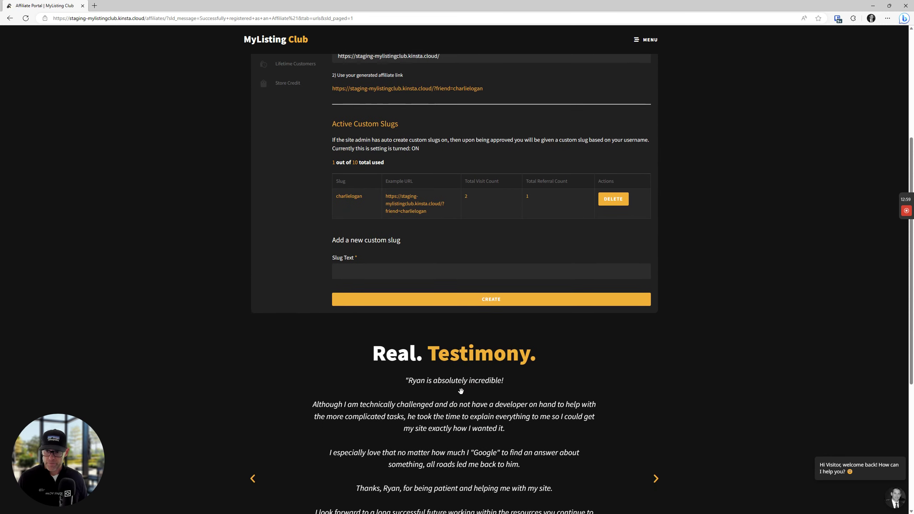
scroll(458, 233, "up", 5)
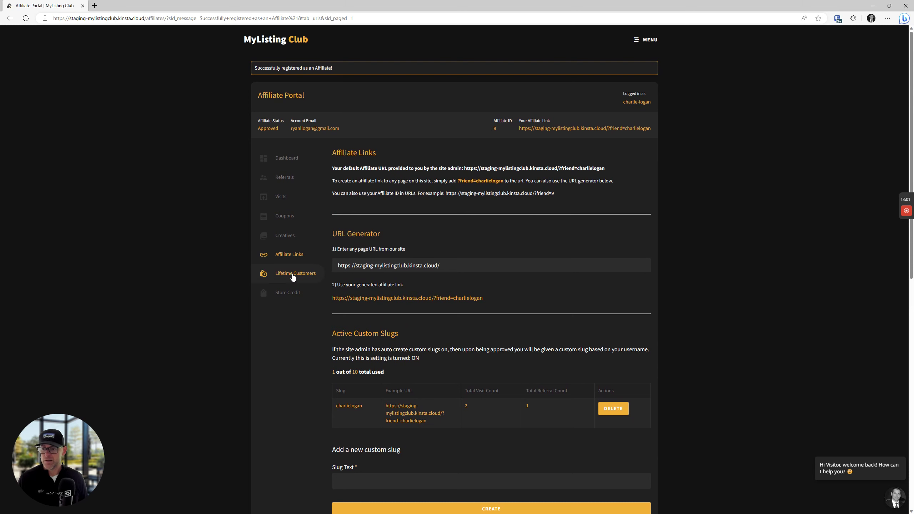
Review the single lifetime customer's e-mail, then go to Store Credit.
left_click(292, 273)
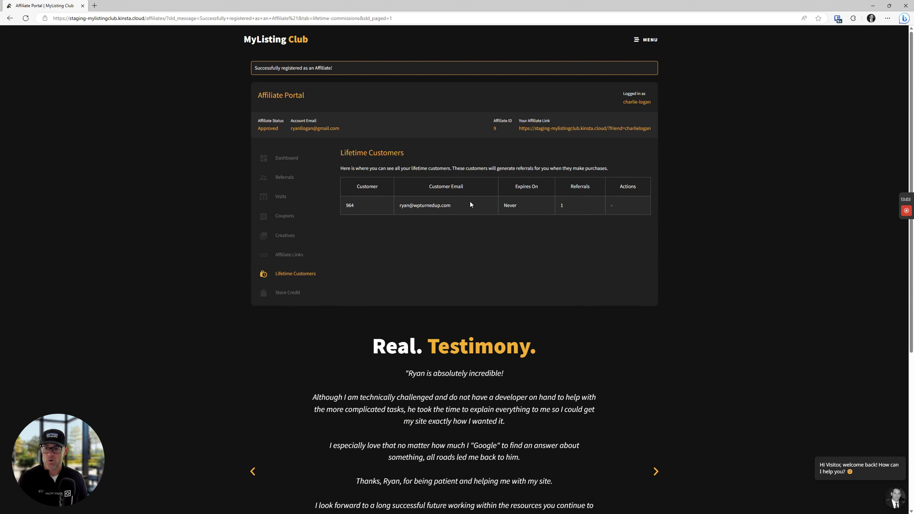
left_click_drag(462, 204, 394, 204)
left_click(414, 241)
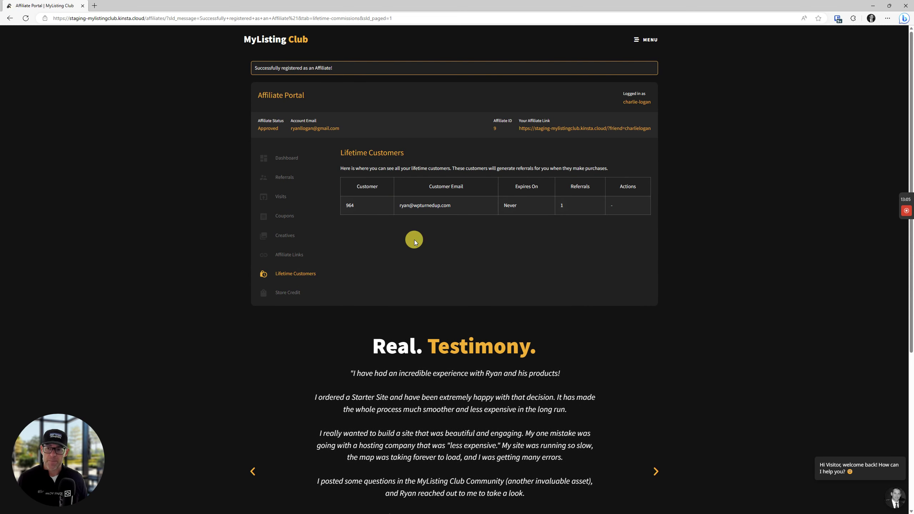
double_click(433, 208)
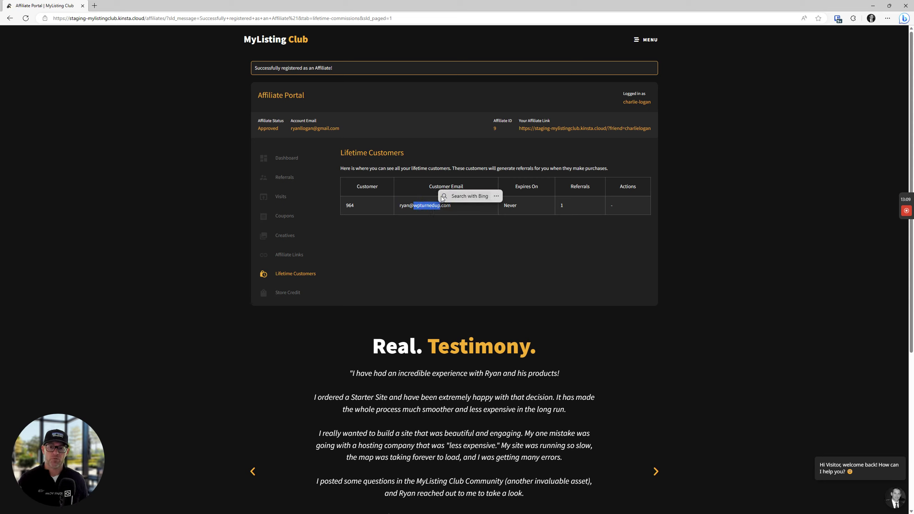
left_click(459, 252)
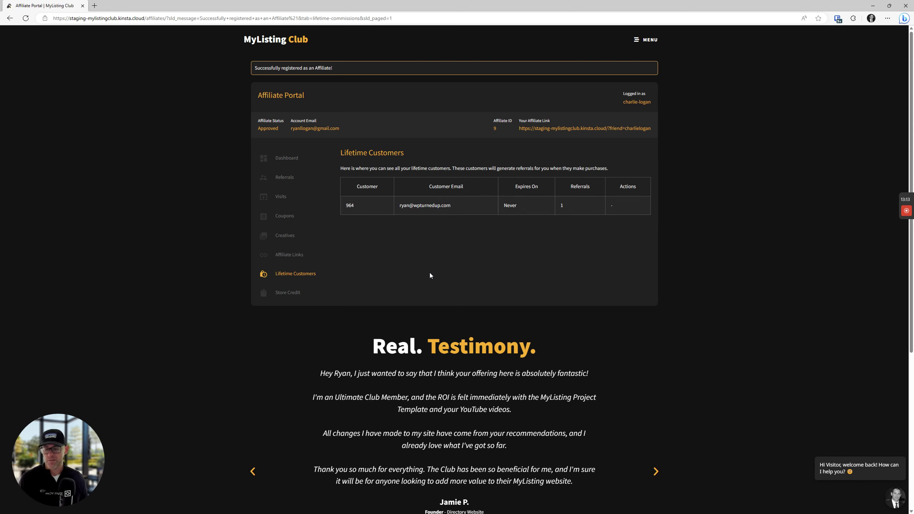
left_click(285, 294)
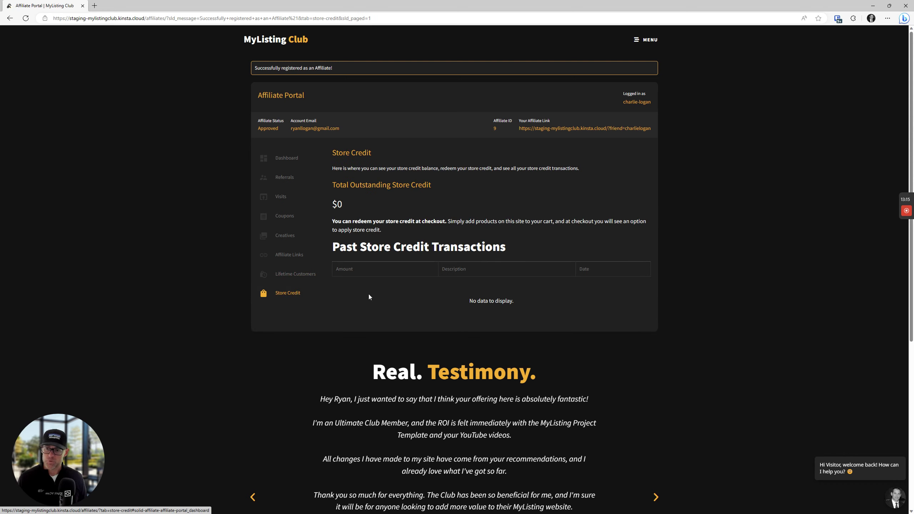
Point out the $0 outstanding store credit balance.
left_click_drag(374, 198, 334, 204)
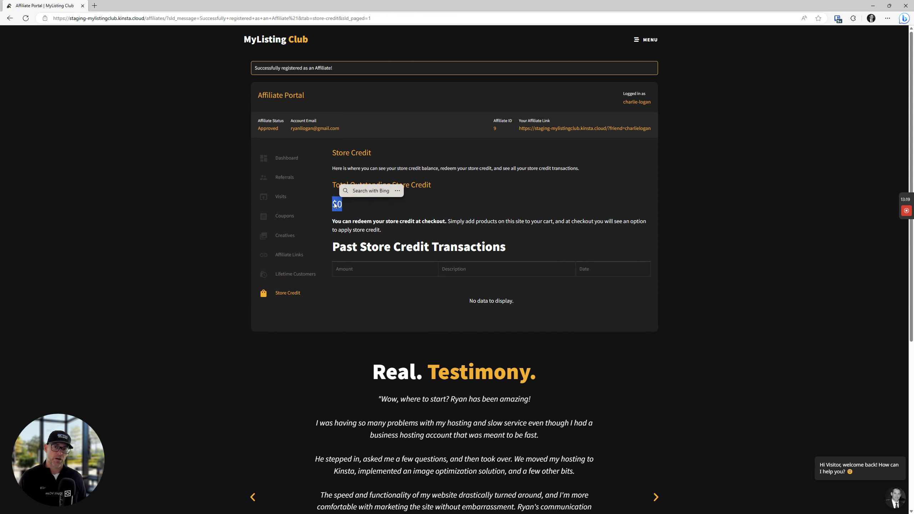
double_click(337, 203)
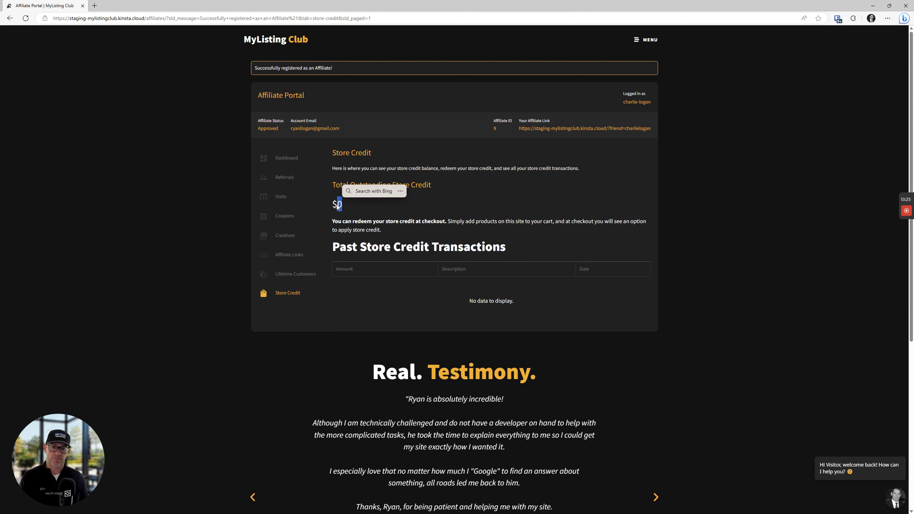
left_click(338, 204)
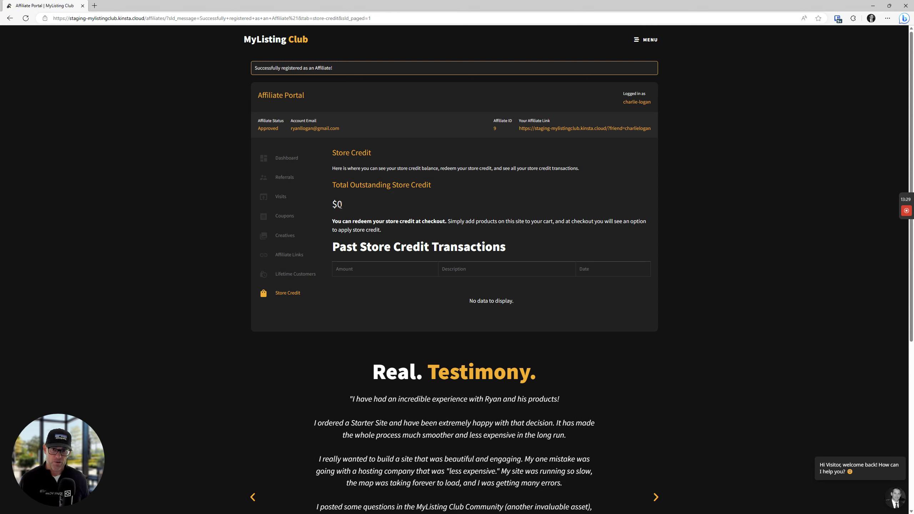
double_click(340, 205)
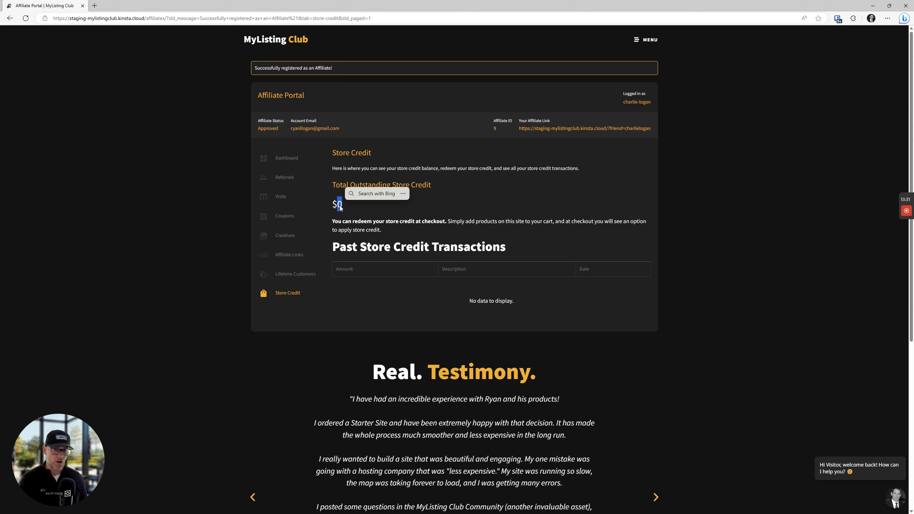
left_click(418, 243)
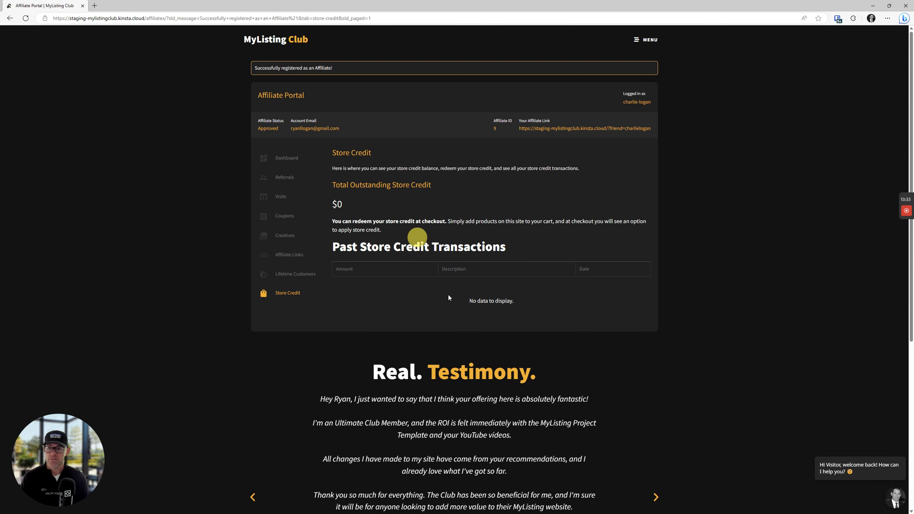
Adjust the portal window and switch to the Chrome WordPress admin window.
left_click_drag(227, 4, 455, 110)
double_click(456, 110)
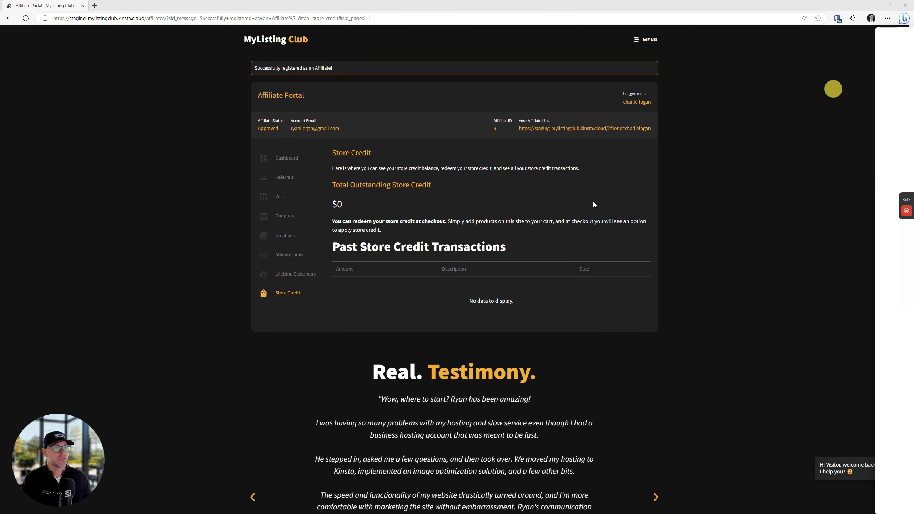
key("alt+Tab")
Maximize Chrome, reload Manage Affiliates to show the new affiliate ($20 sales, $4 commission), and preview its portal.
double_click(285, 98)
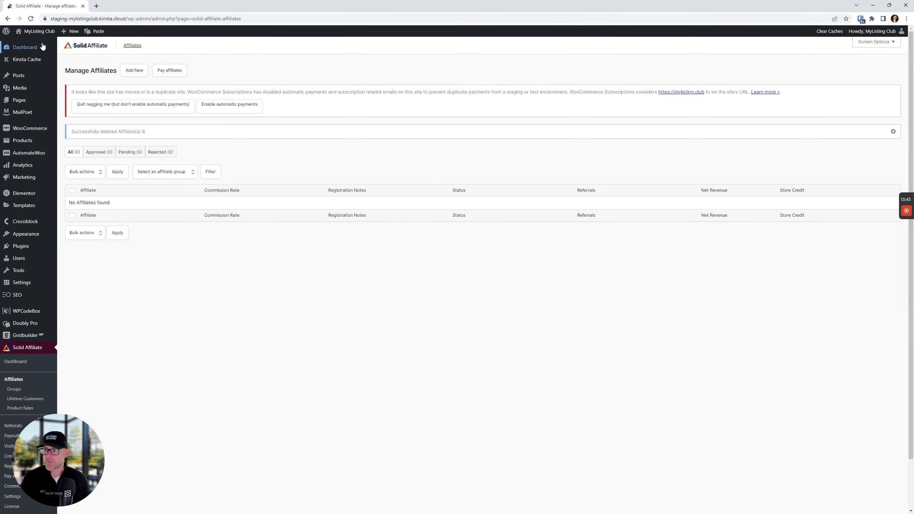
left_click(30, 19)
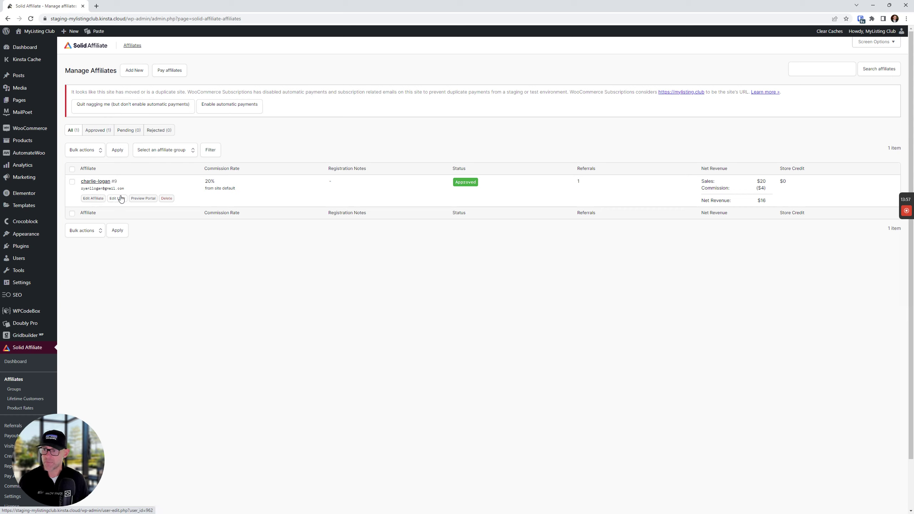
left_click(145, 202)
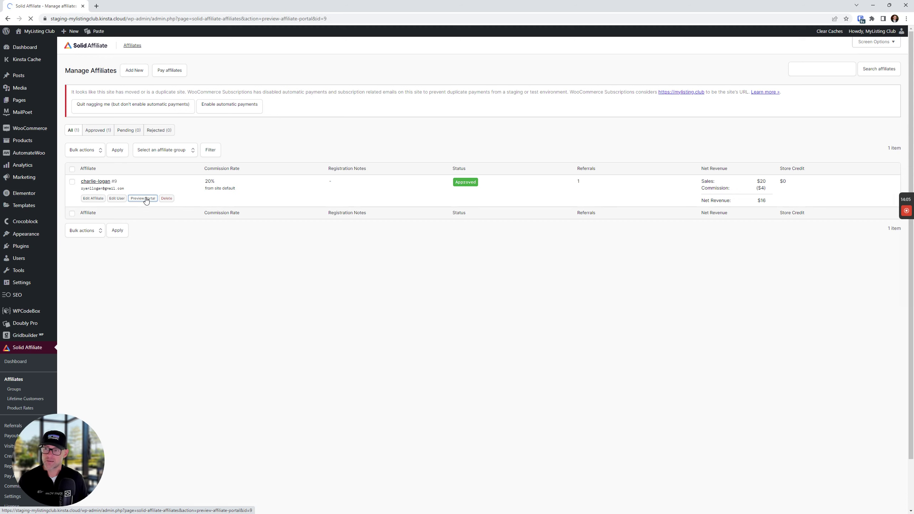
Browse the preview's Creatives, Links, Visits and Referrals, ending on Dashboard: 1 referral, 2 visits, $4 unpaid.
scroll(335, 225, "down", 1)
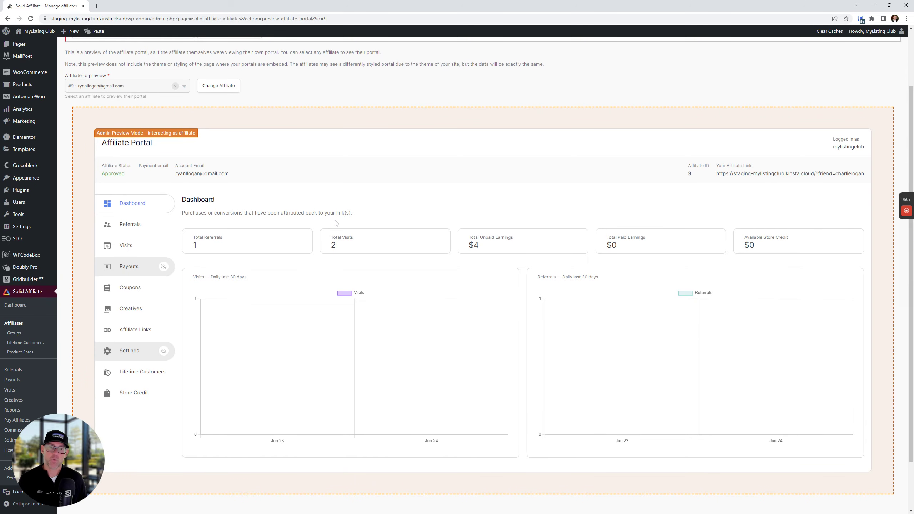
scroll(301, 212, "down", 1)
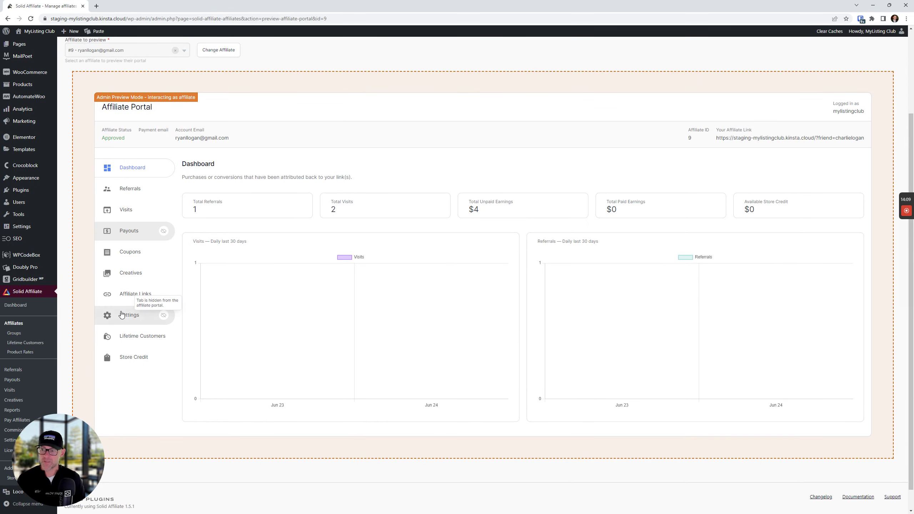
left_click(137, 281)
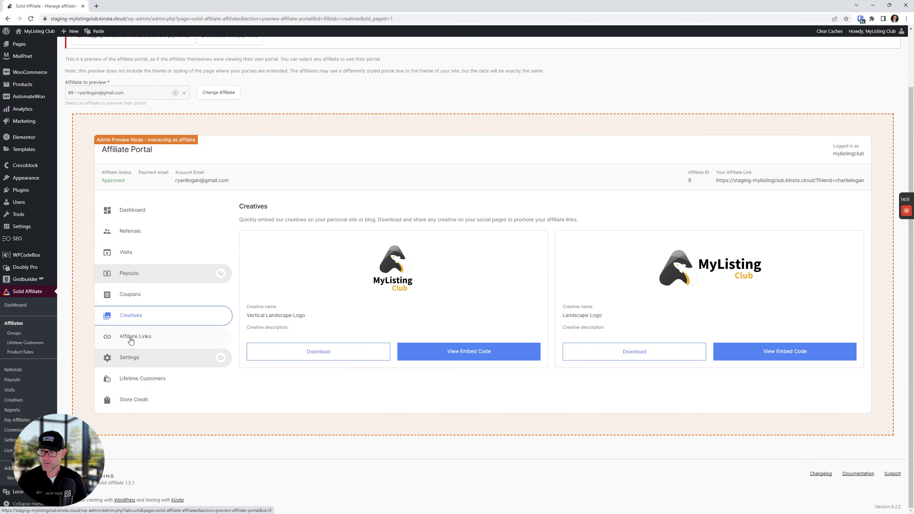
left_click(136, 337)
left_click(135, 261)
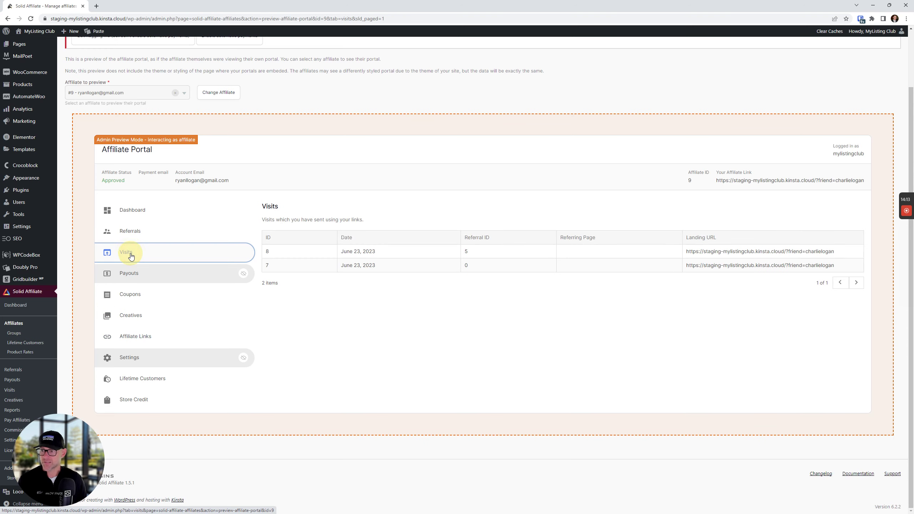
left_click(134, 234)
left_click(141, 209)
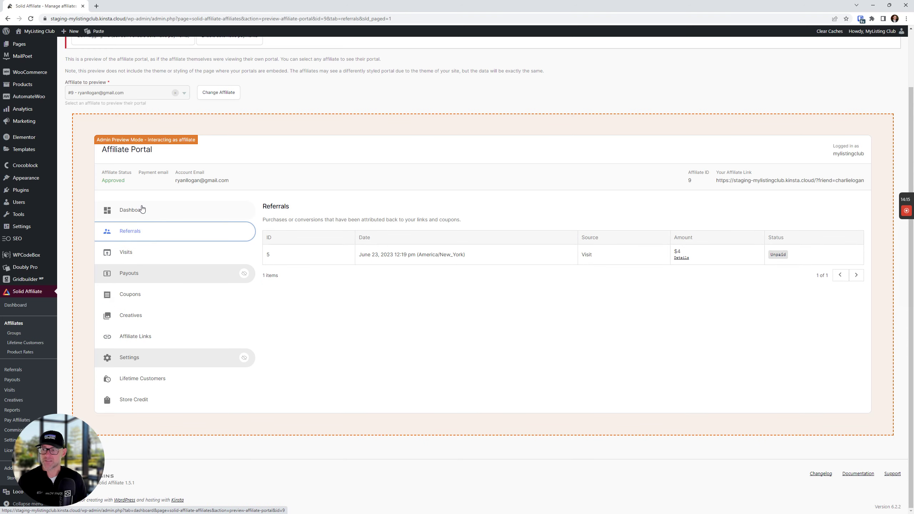
scroll(374, 226, "down", 2)
scroll(374, 227, "up", 3)
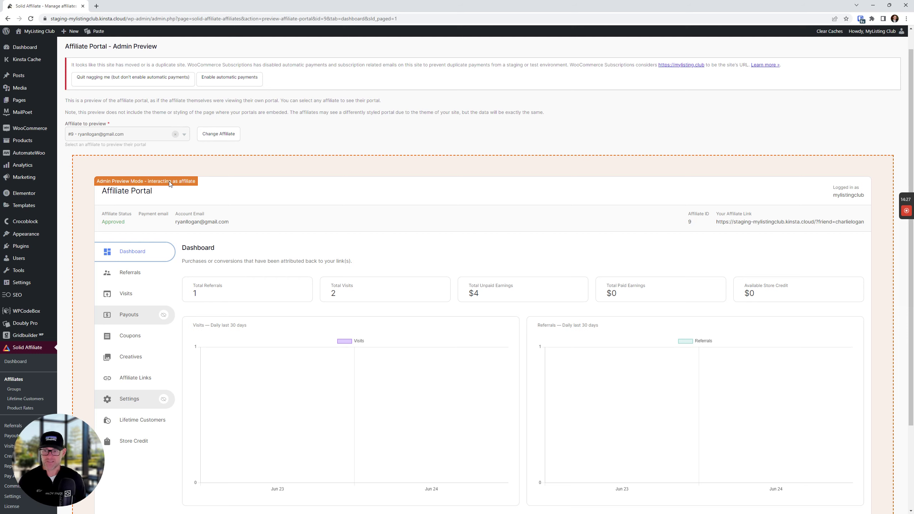
scroll(209, 204, "down", 1)
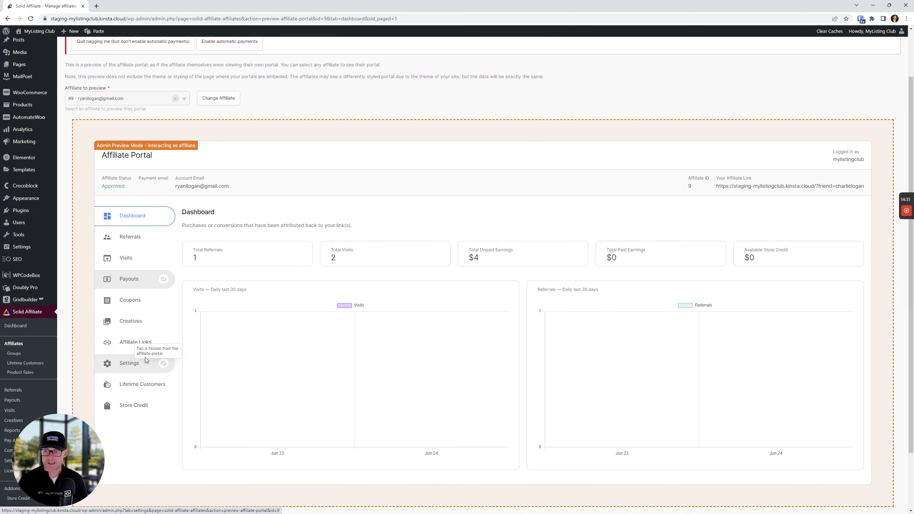
mouse_move(142, 291)
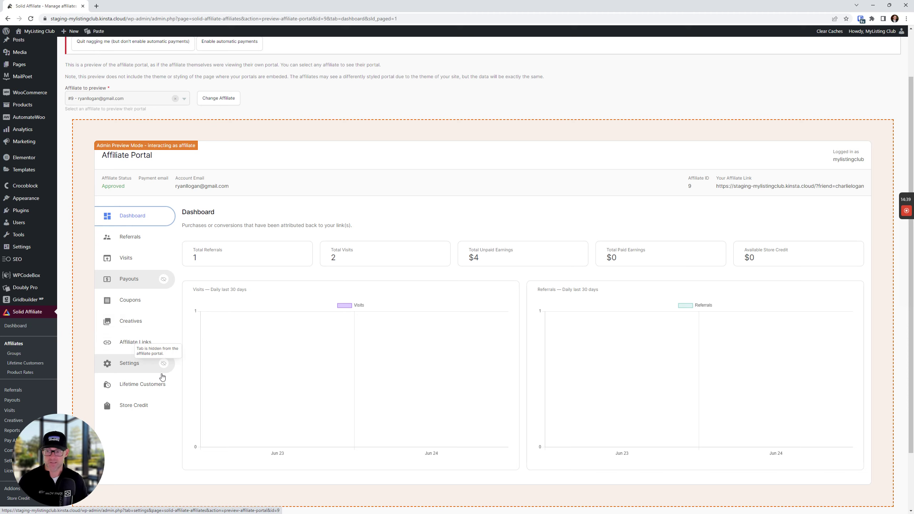
scroll(150, 290, "down", 1)
scroll(150, 291, "down", 1)
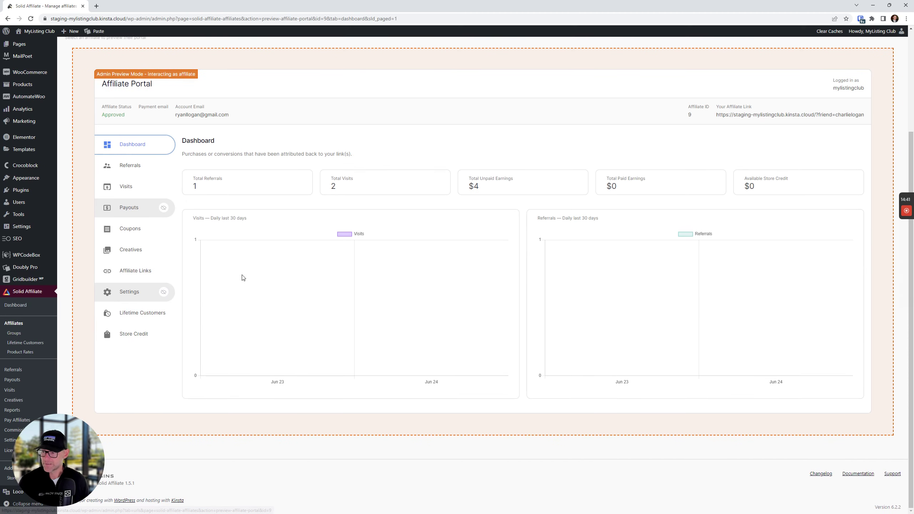
Start a new affiliate group under Affiliates > Groups and name it '50% Peeps'.
left_click(13, 334)
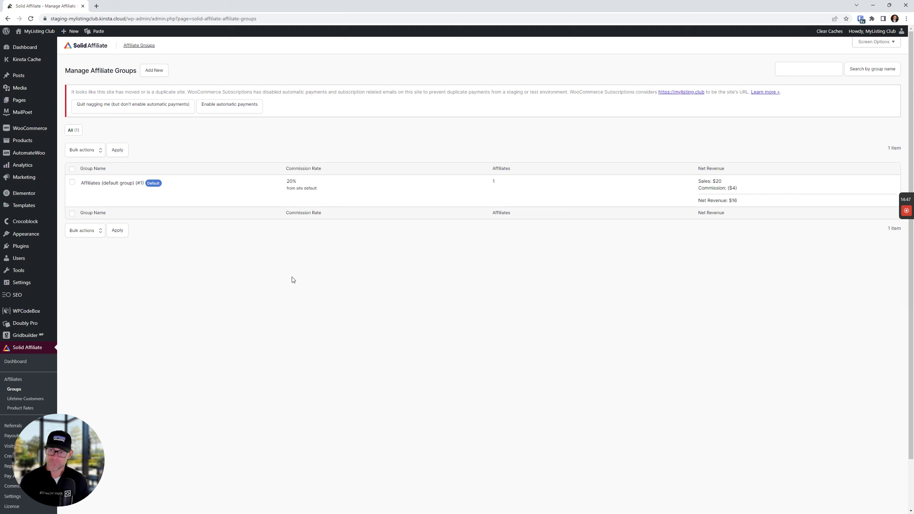
left_click(154, 71)
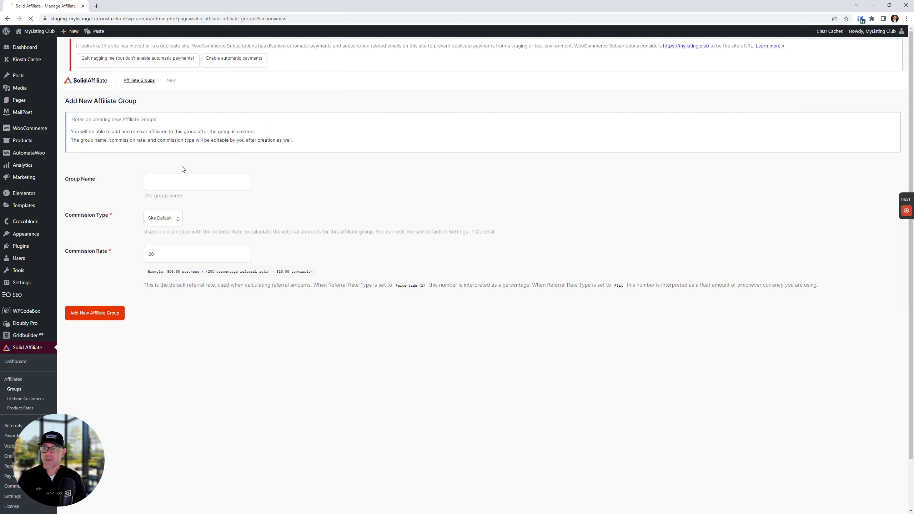
left_click(163, 226)
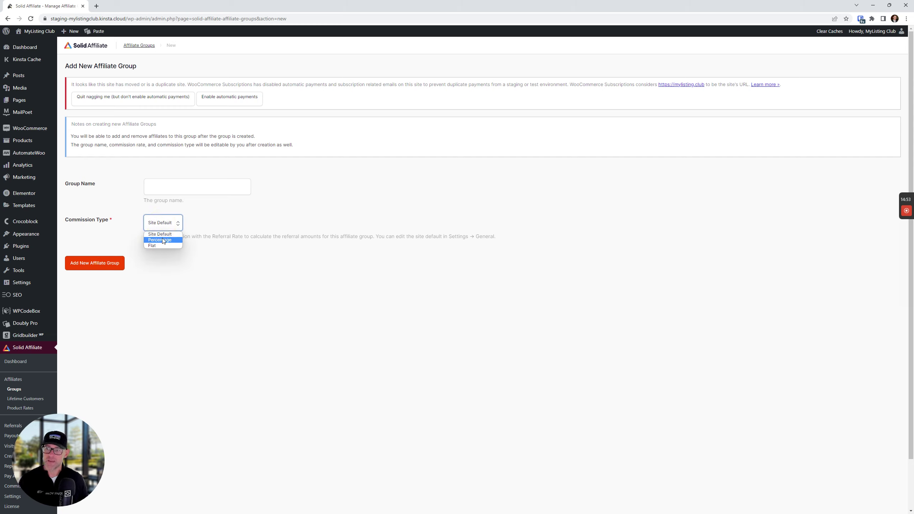
left_click(161, 223)
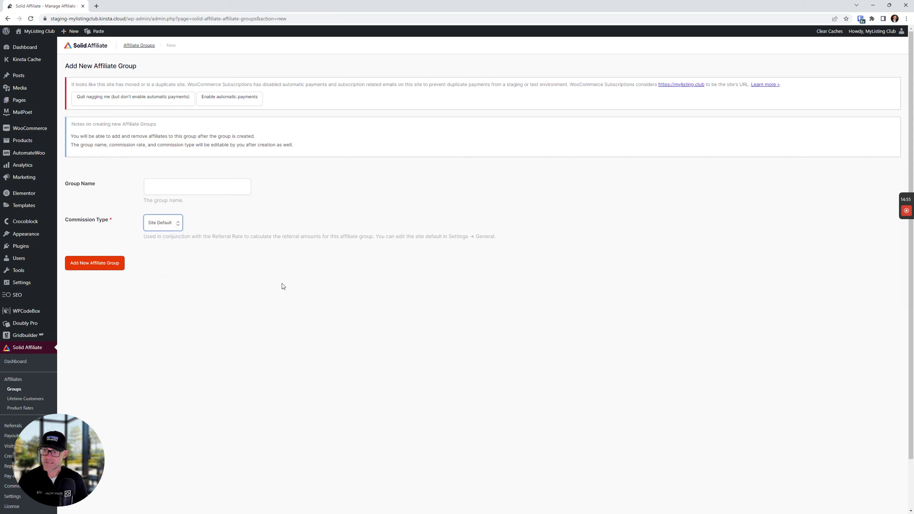
left_click(197, 182)
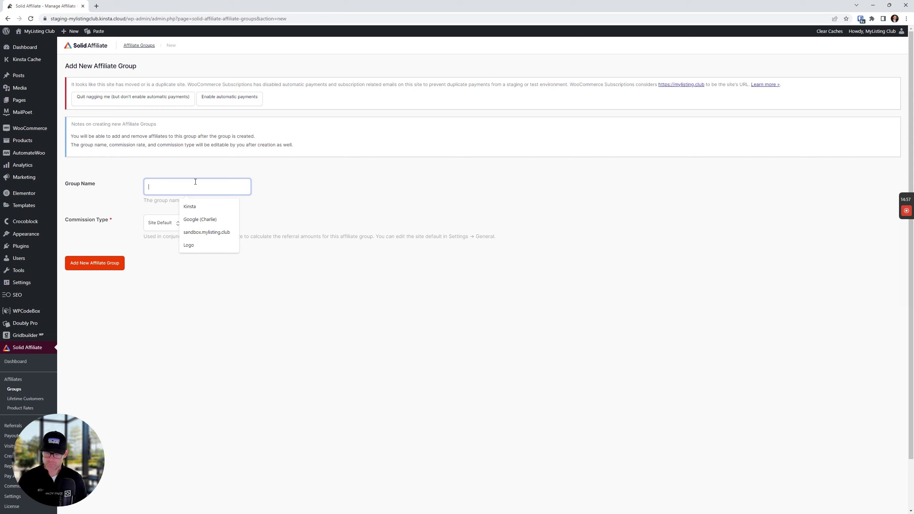
type("df")
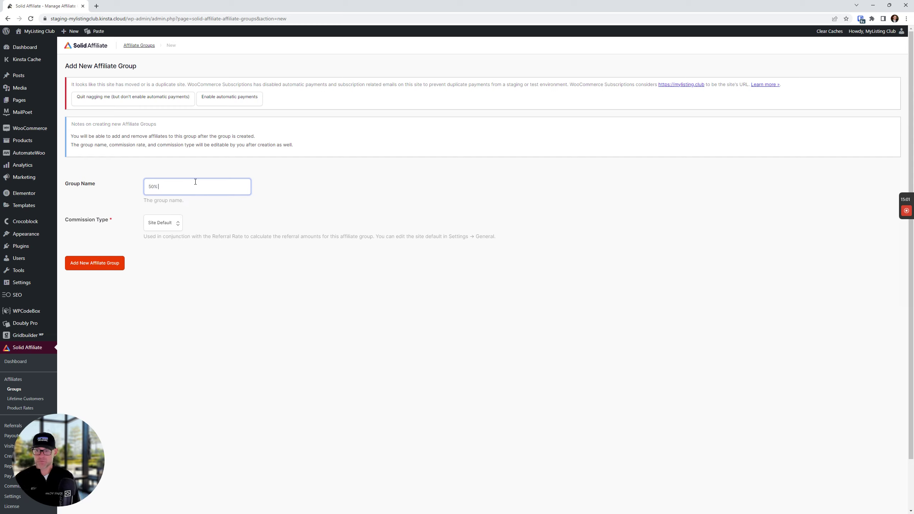
type("50% Pepeps")
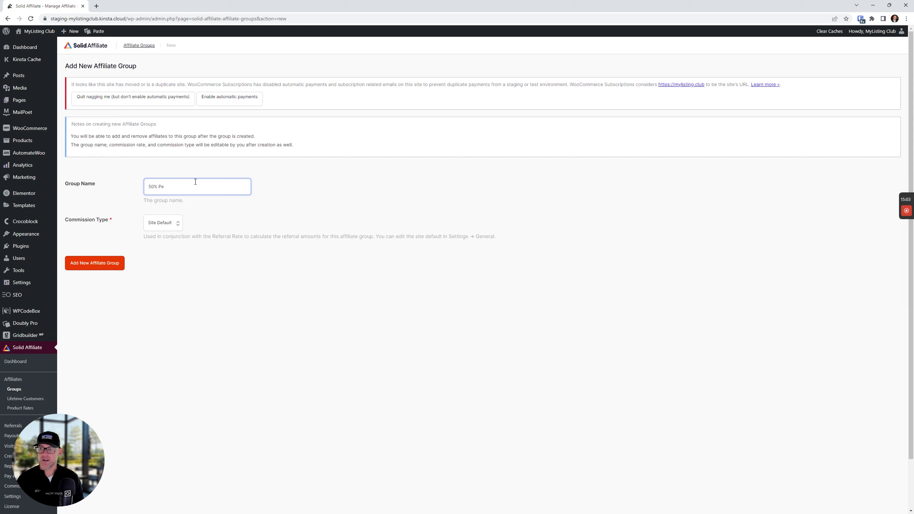
Set the group's commission type to Percentage with a rate of 50.
left_click(155, 224)
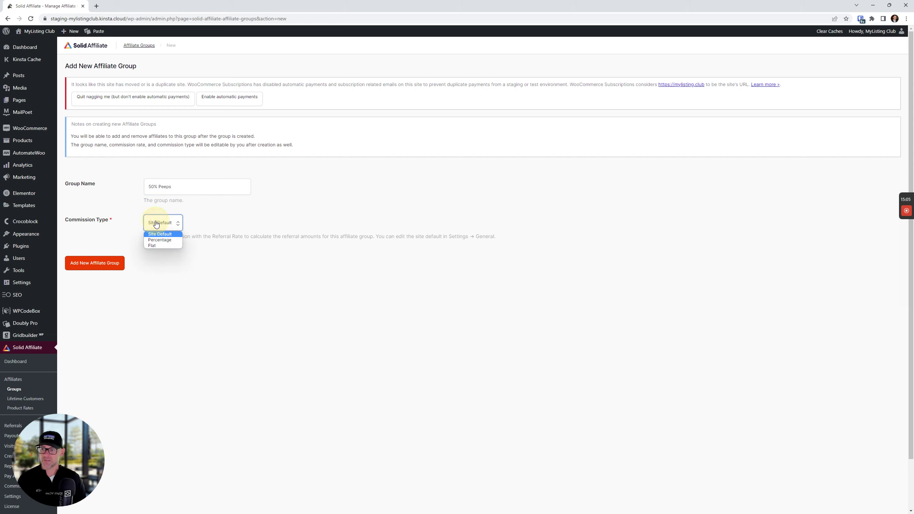
left_click(161, 240)
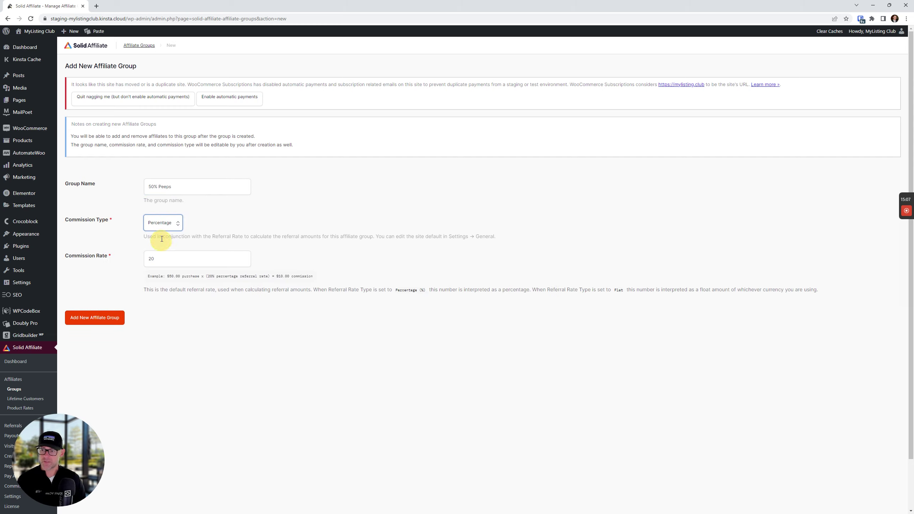
double_click(166, 258)
type("50")
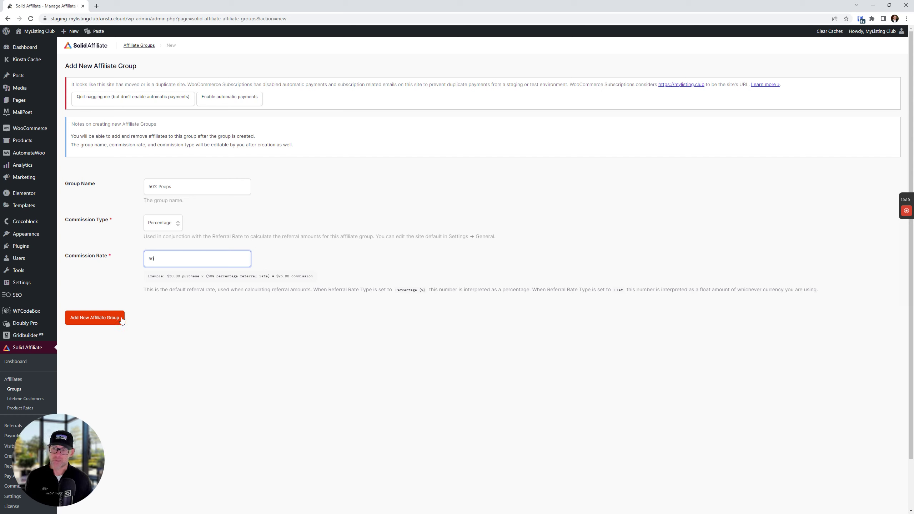
left_click(371, 160)
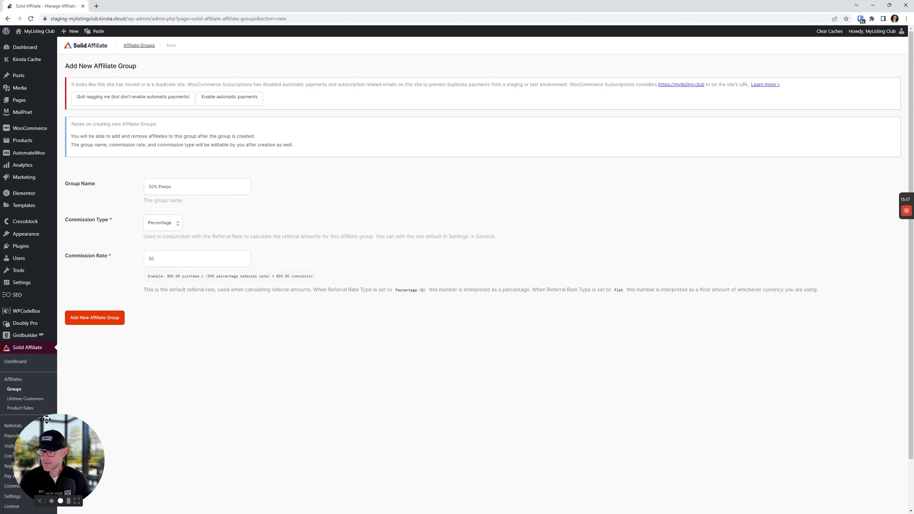
left_click(43, 401)
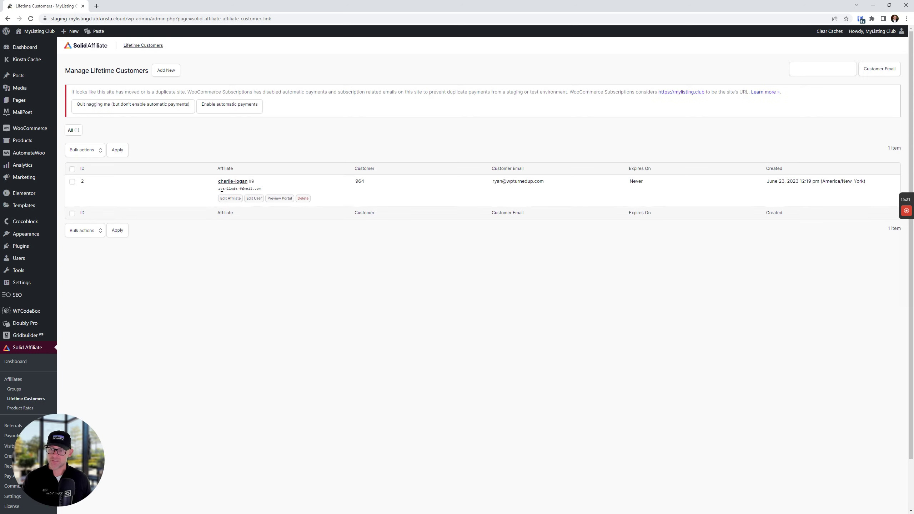
Review the lifetime customer's e-mail in the Lifetime Customers list.
left_click_drag(543, 180, 490, 180)
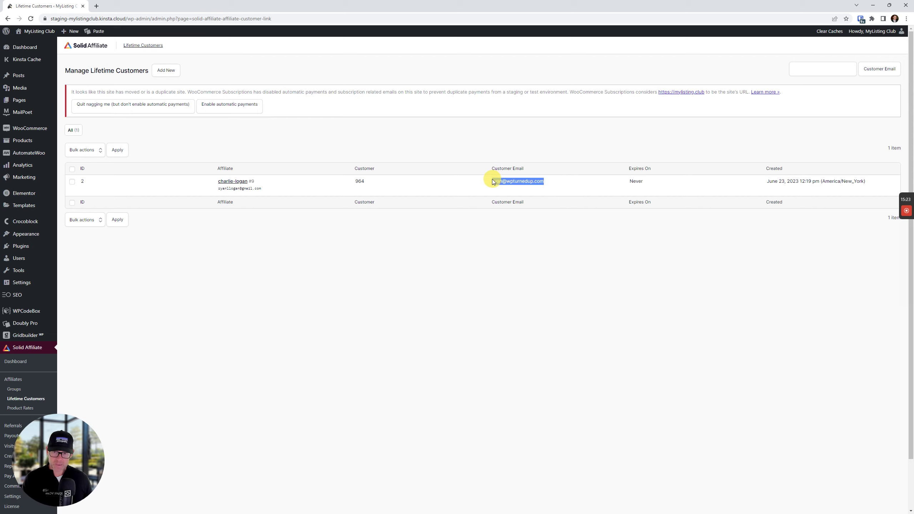
left_click(606, 275)
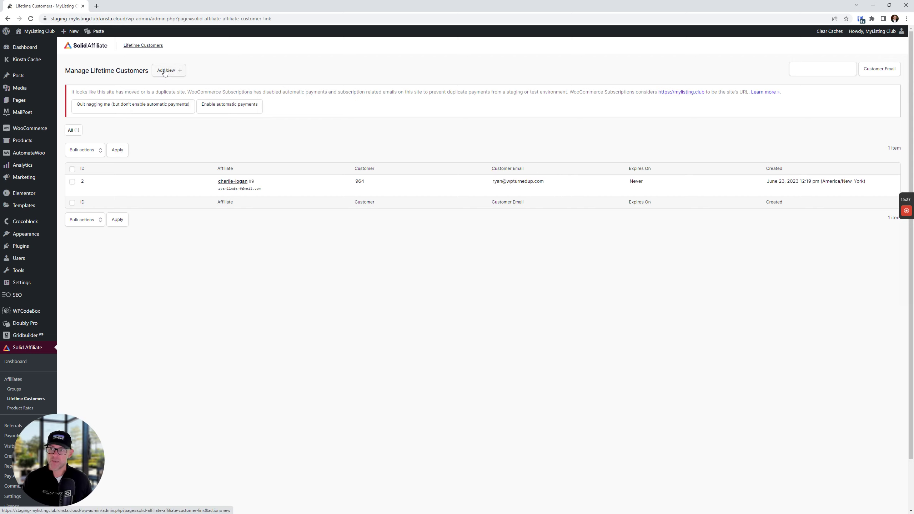
left_click(593, 307)
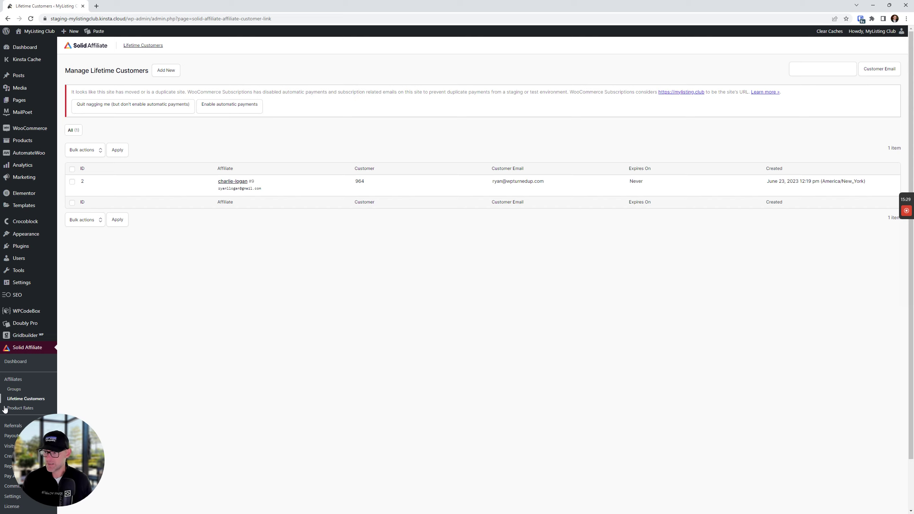
Start a new affiliate product rate and open its WooCommerce product picker.
left_click(20, 408)
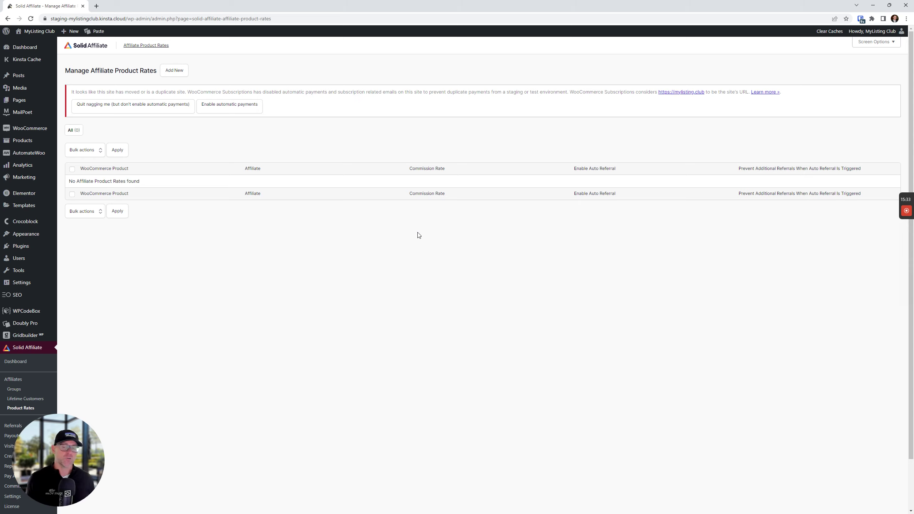
left_click(183, 71)
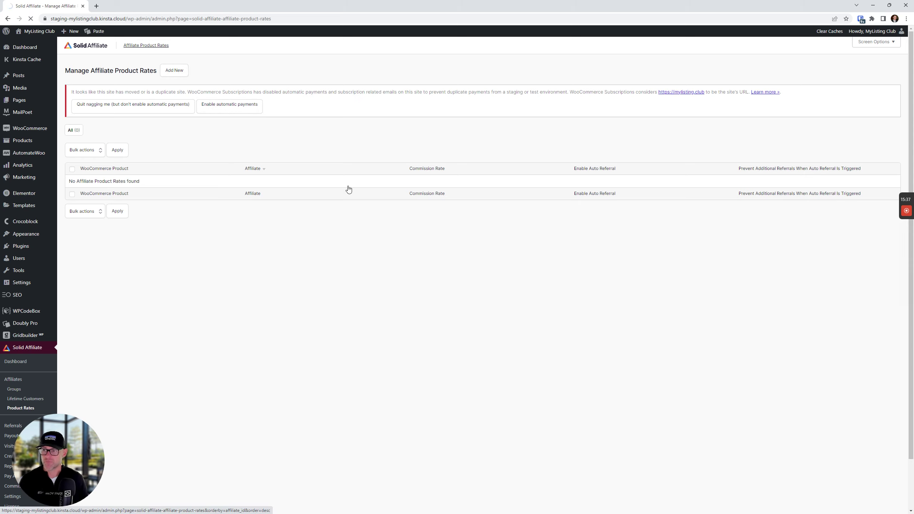
left_click(161, 137)
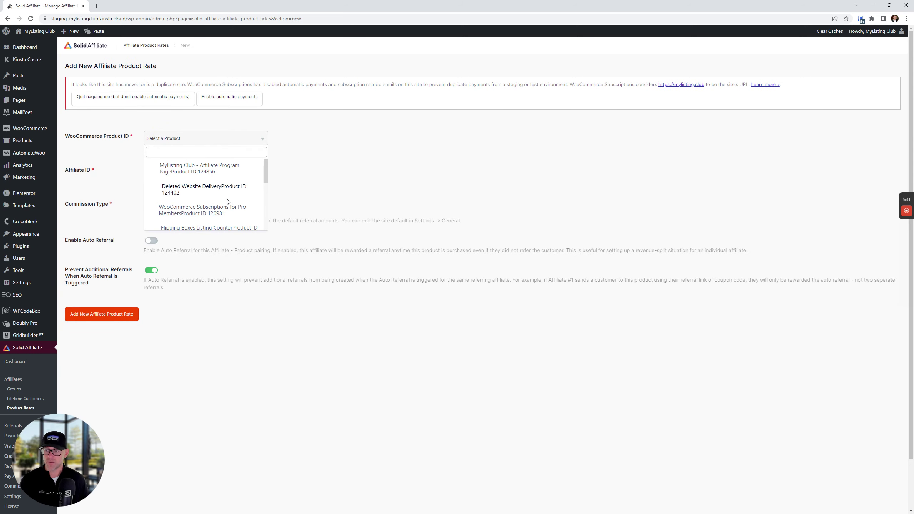
Check the Product, Affiliate and Commission Type choices without picking any, then go to Referrals.
left_click(349, 180)
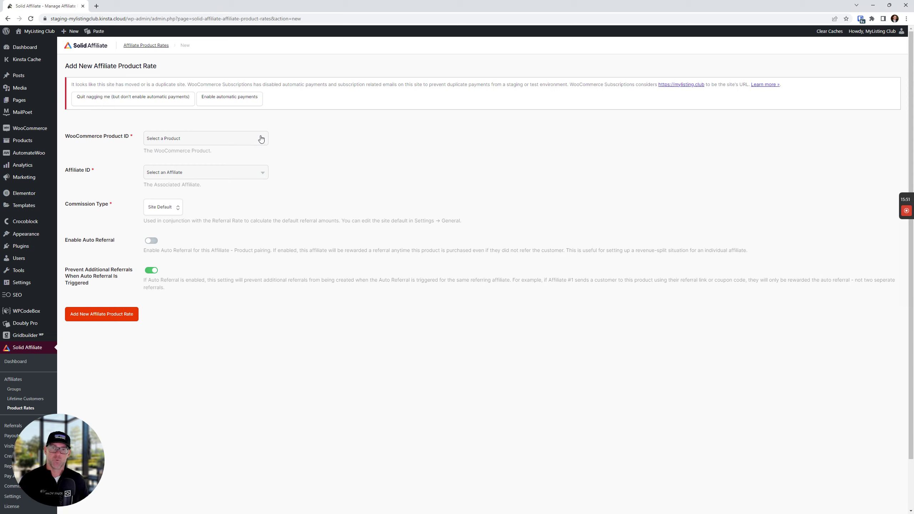
left_click(246, 145)
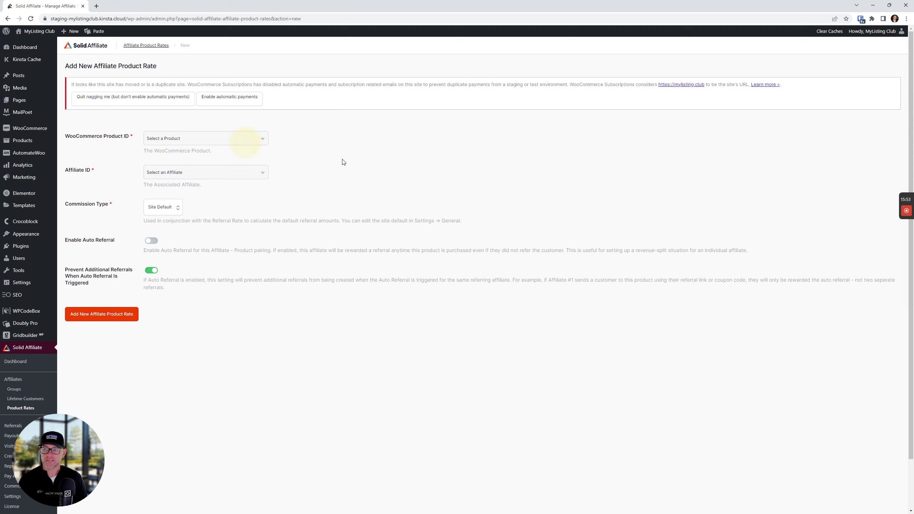
double_click(336, 161)
left_click(204, 176)
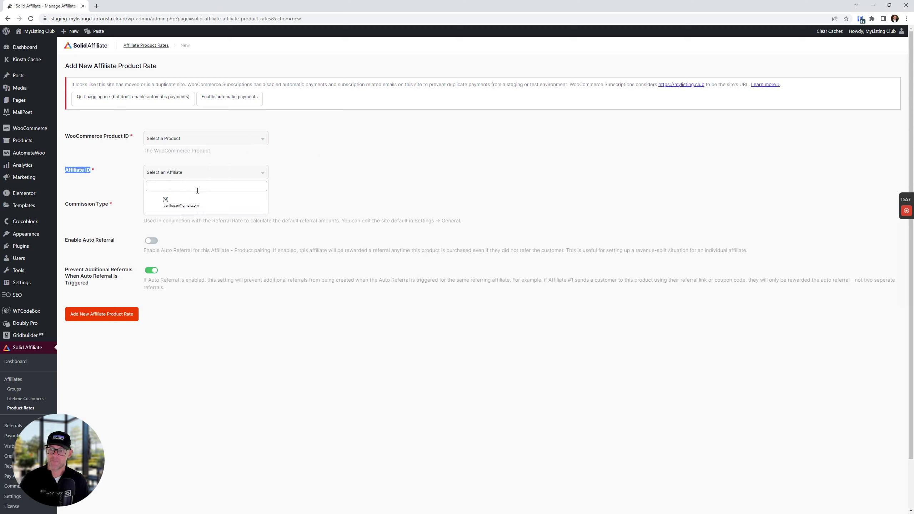
left_click(342, 182)
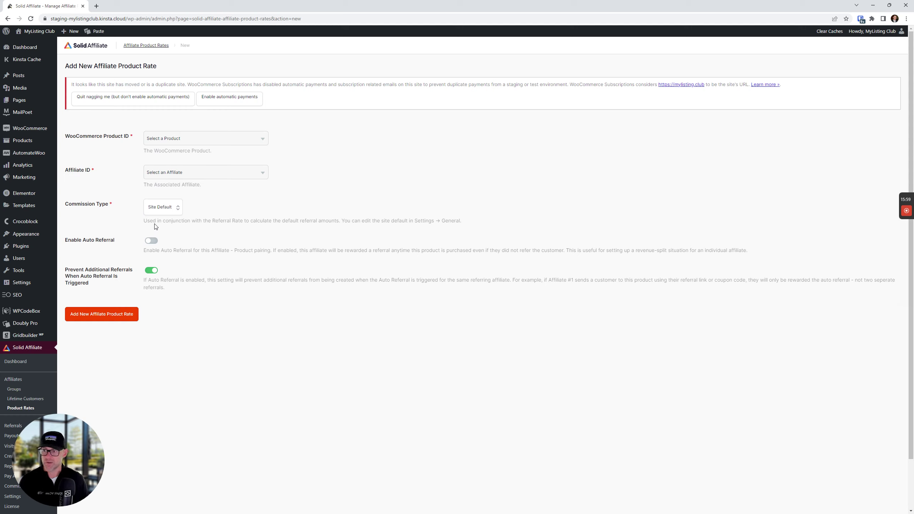
left_click(167, 210)
left_click(307, 199)
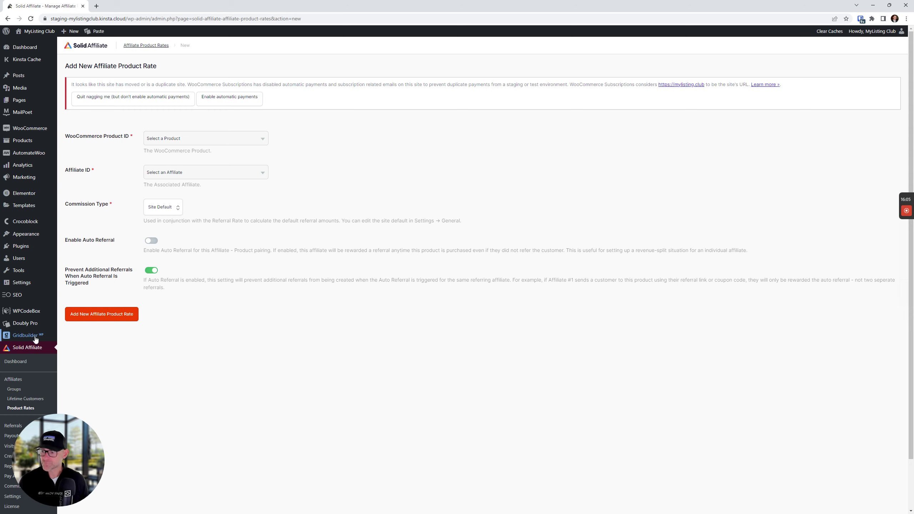
scroll(34, 339, "down", 2)
left_click(37, 370)
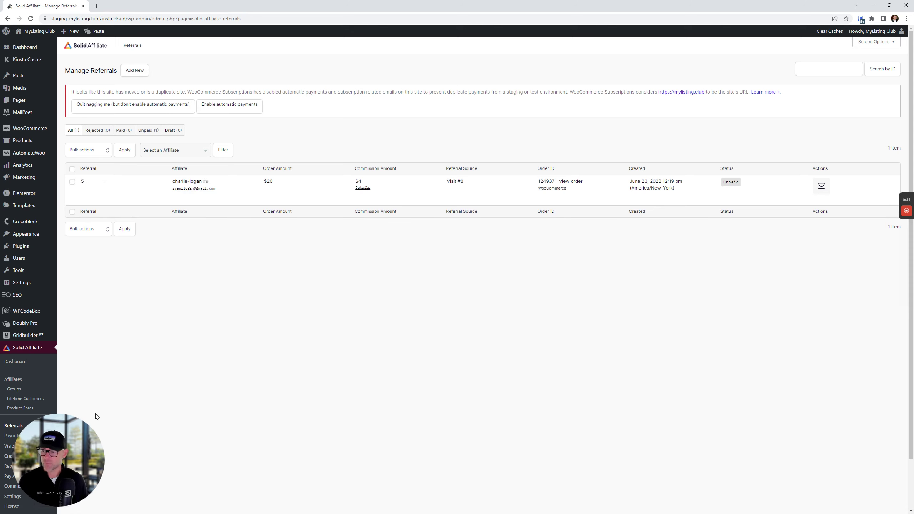
Check the Visits log and the empty Payouts list, then begin paying affiliates the $4 owed.
scroll(50, 378, "down", 2)
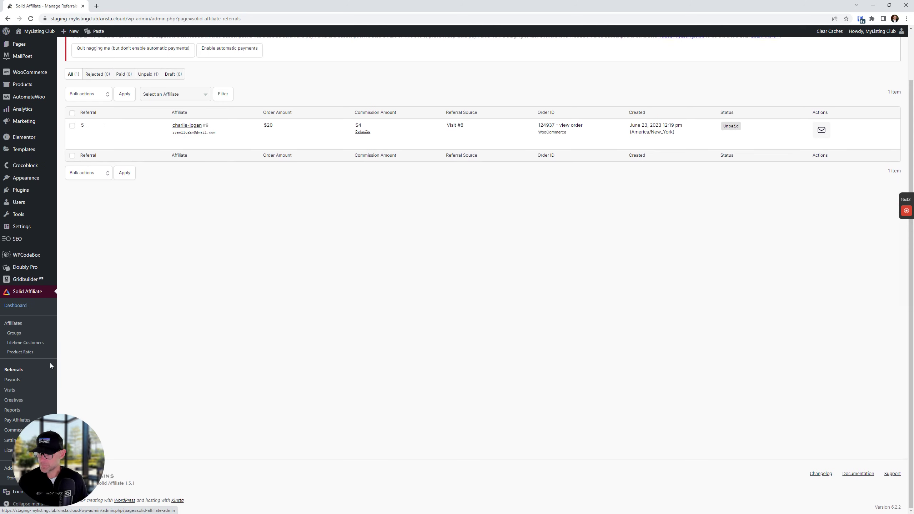
left_click(10, 390)
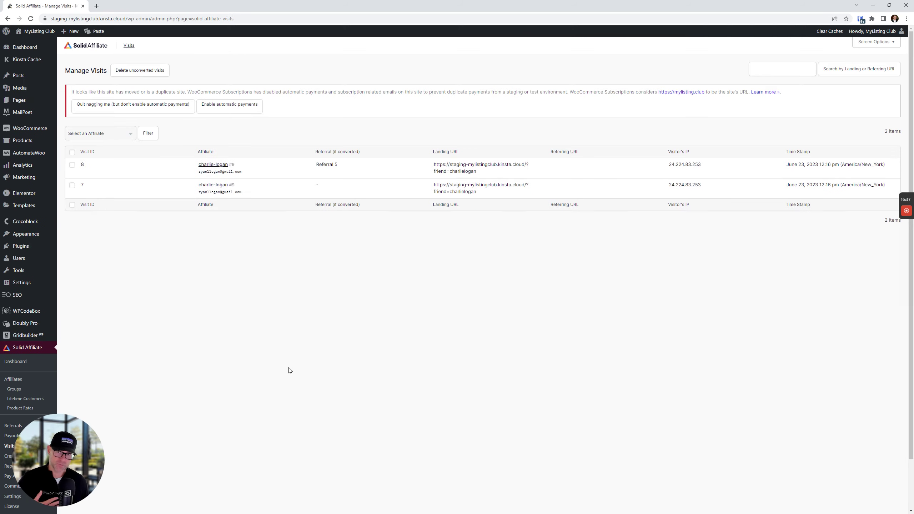
left_click(10, 436)
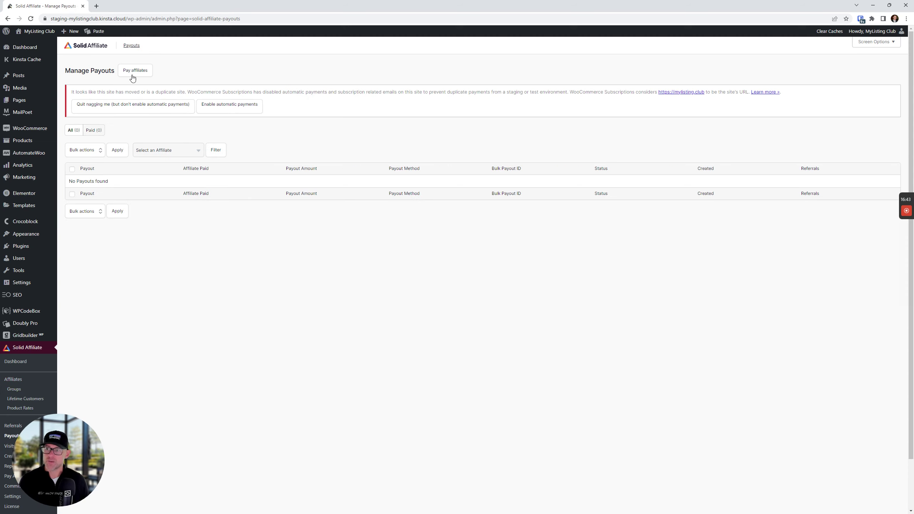
left_click(146, 70)
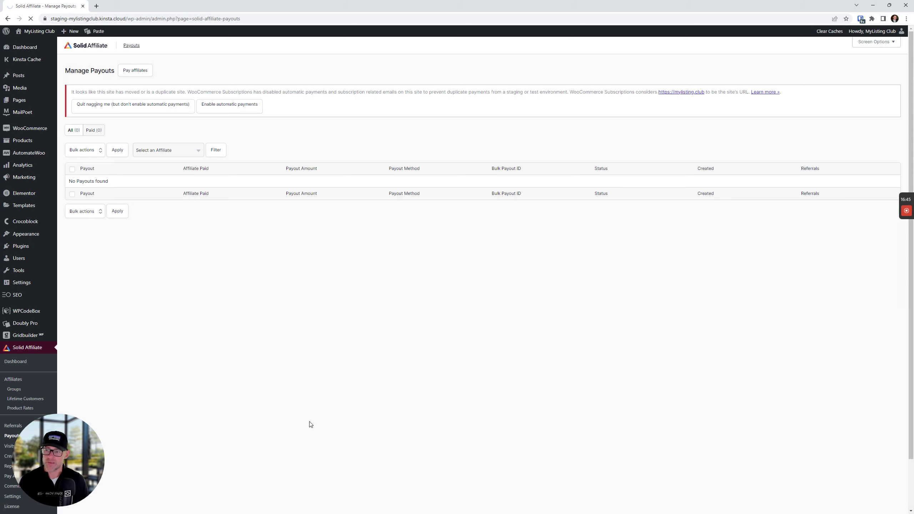
scroll(315, 296, "down", 3)
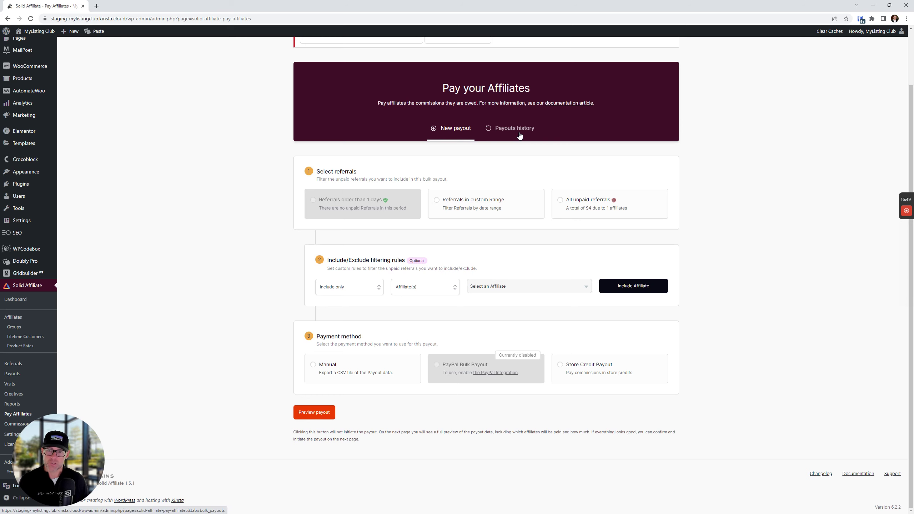
Look at Payouts history and the Include only options of a new payout, then open Commission Rates.
left_click(458, 132)
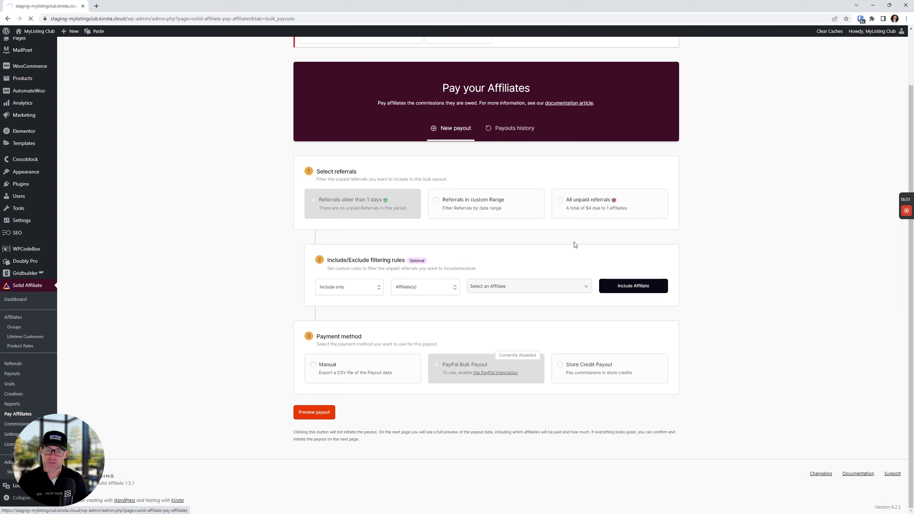
left_click(457, 197)
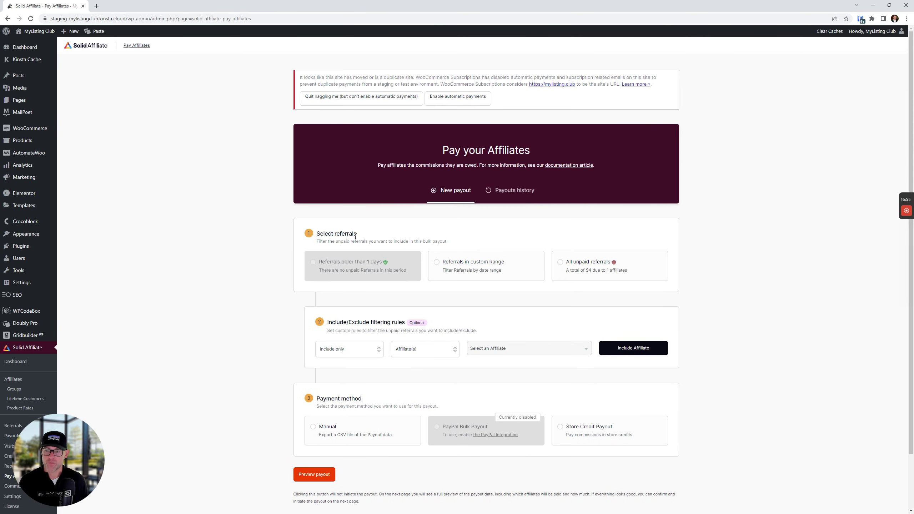
scroll(318, 425, "down", 2)
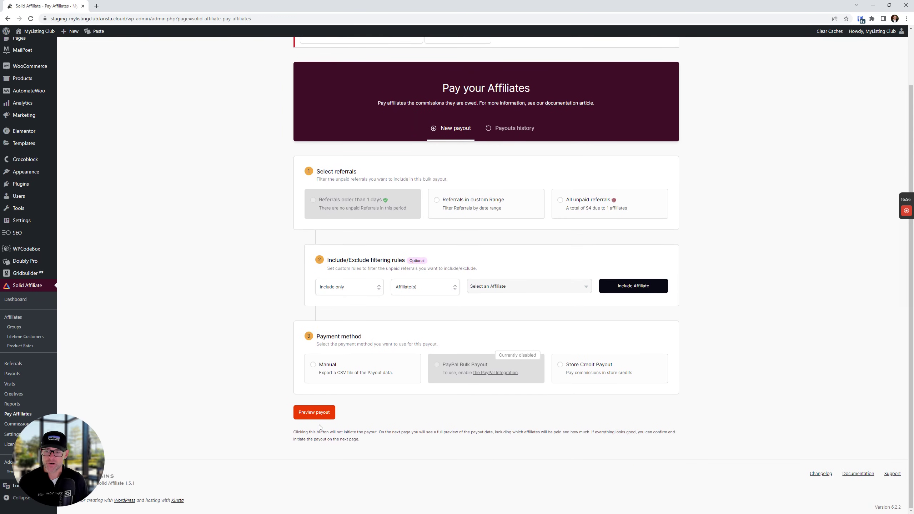
left_click(350, 285)
left_click(348, 293)
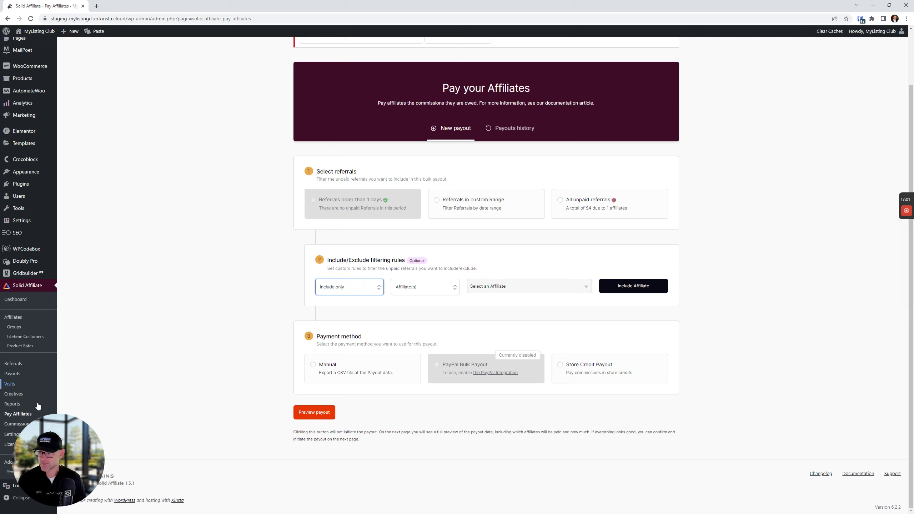
left_click(11, 424)
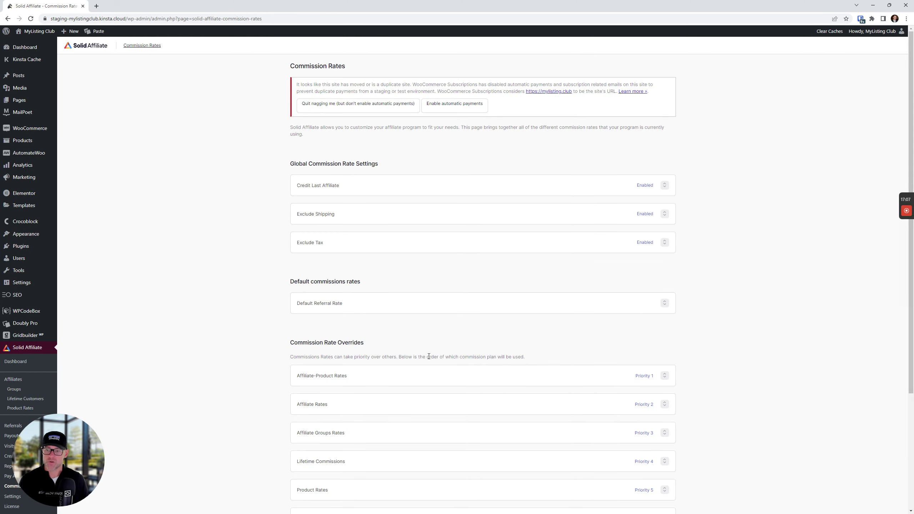
Scroll the commission rate overrides and expand, then collapse, the Affiliate-Product Rates explanation.
scroll(451, 360, "down", 3)
scroll(467, 355, "down", 1)
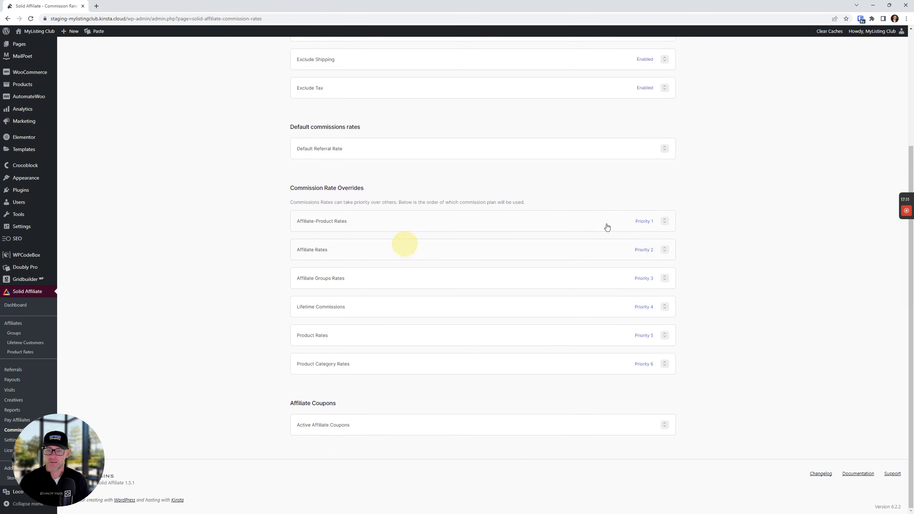
left_click(666, 223)
left_click(665, 221)
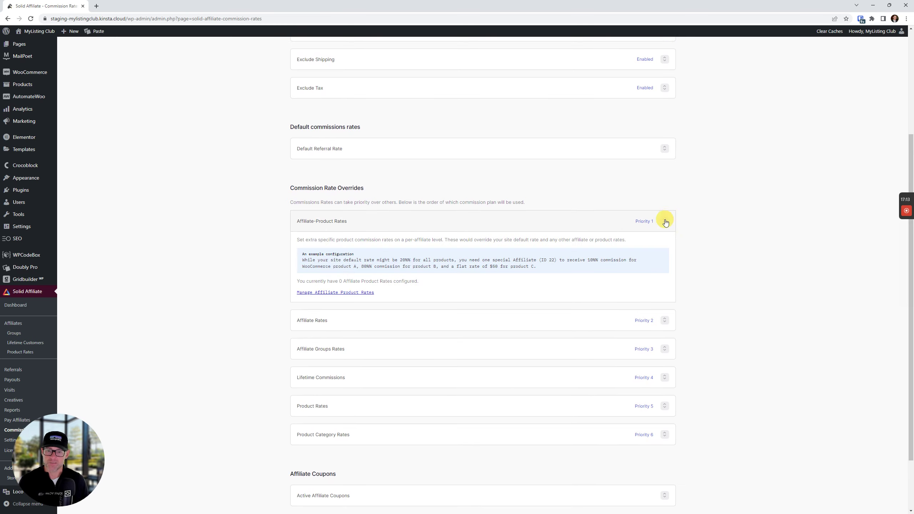
Scroll through the general referral Settings page, then go to the Addons list.
left_click_drag(14, 468, 62, 453)
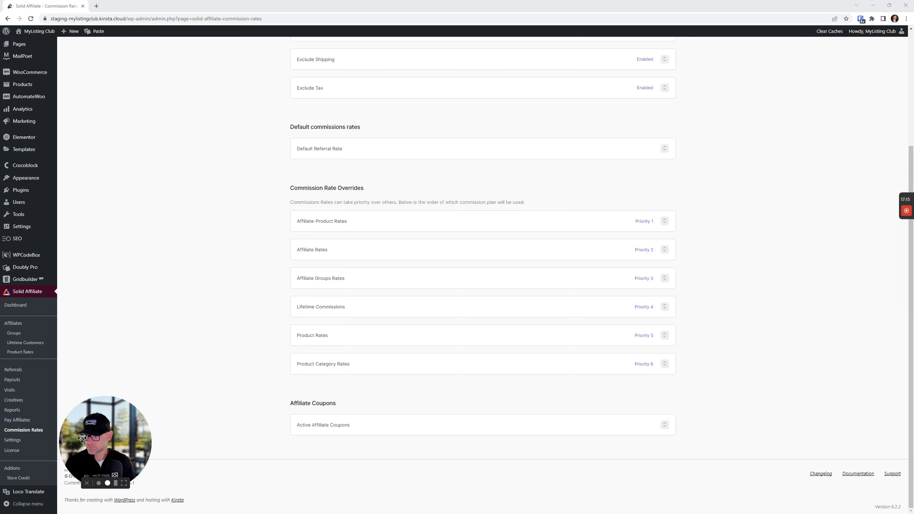
left_click(12, 440)
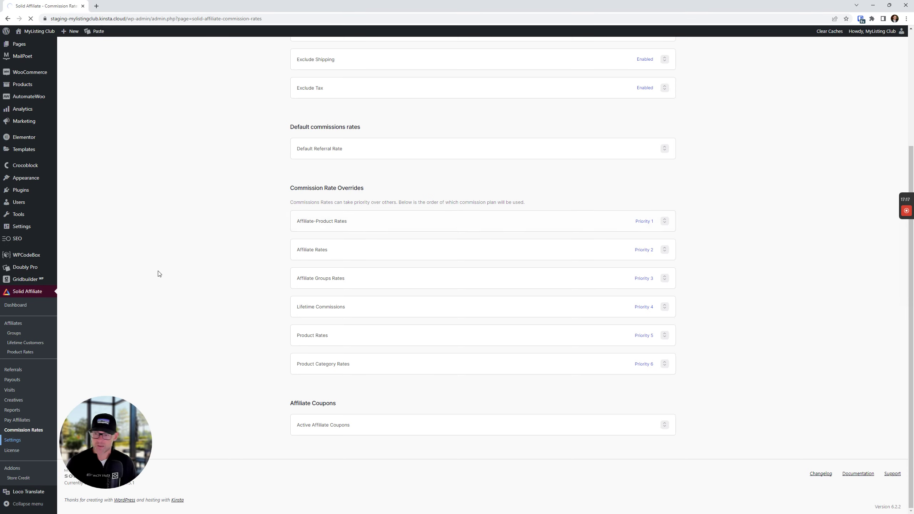
scroll(13, 502, "down", 1)
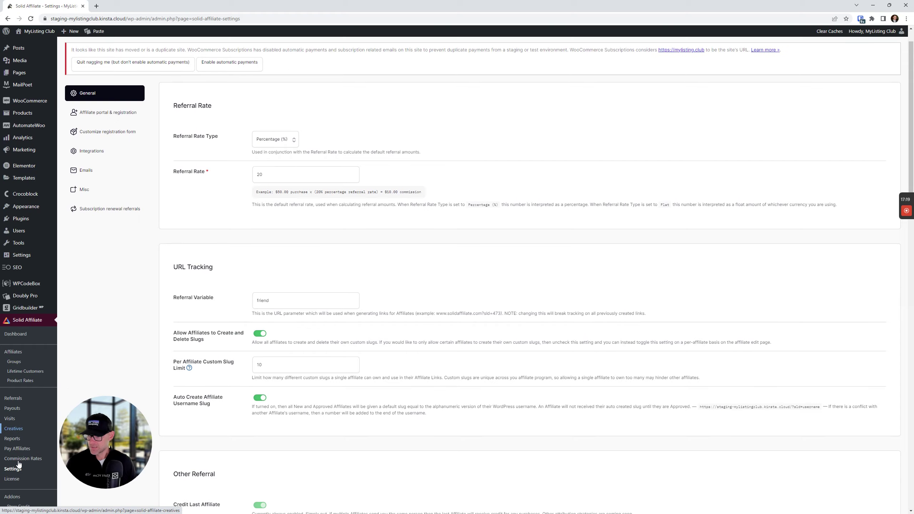
scroll(15, 475, "down", 2)
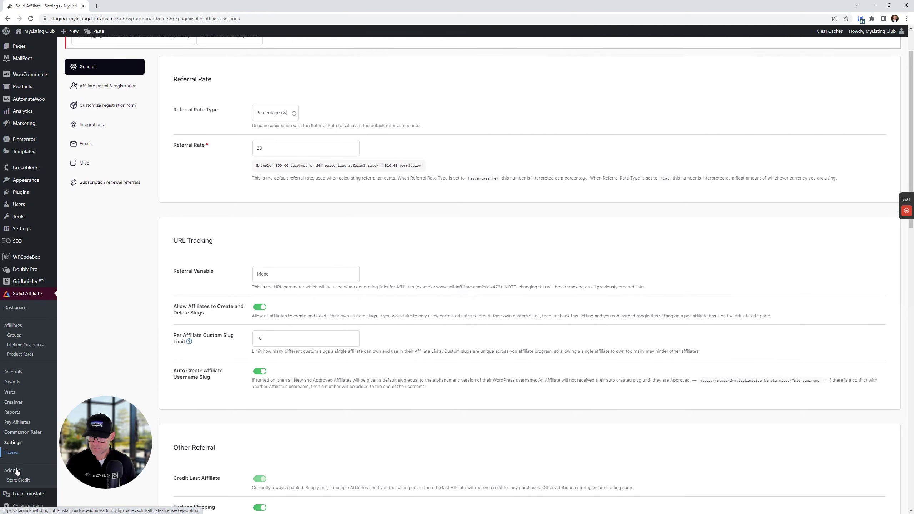
left_click(14, 468)
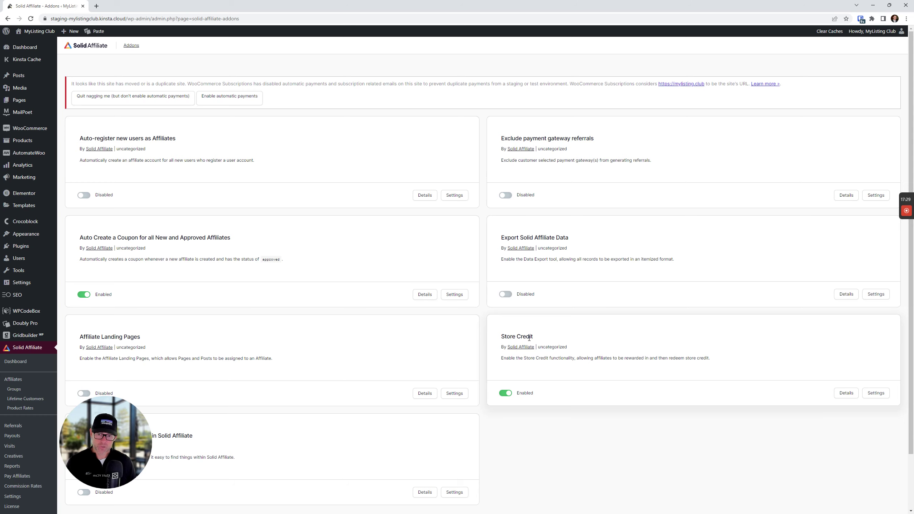
Open and close the Store Credit documentation tab, then open Store Credit's settings.
left_click(848, 393)
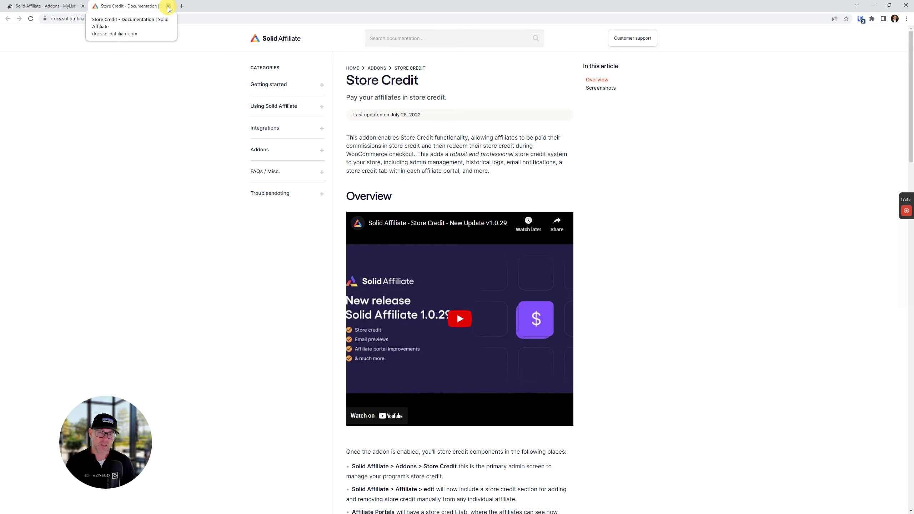
left_click(168, 7)
left_click(879, 395)
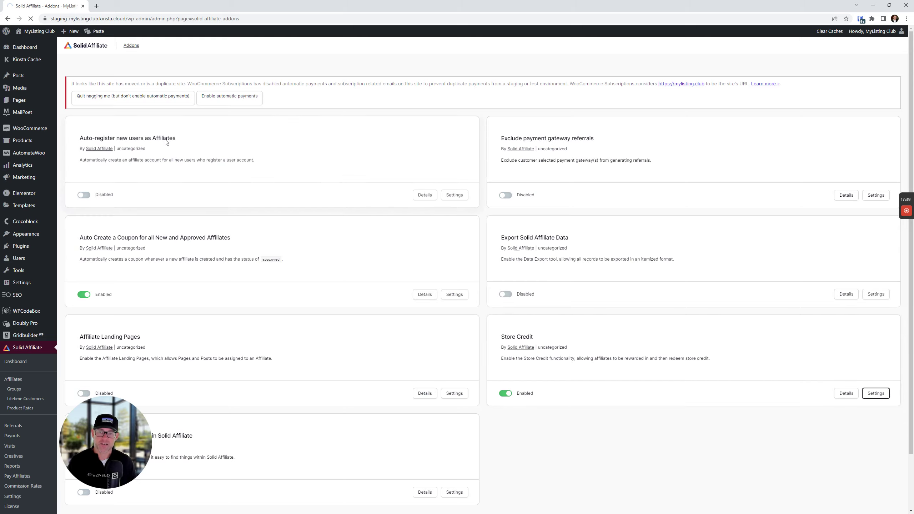
Scroll through the Store Credit notification email settings, then go back to Addons.
scroll(461, 179, "down", 4)
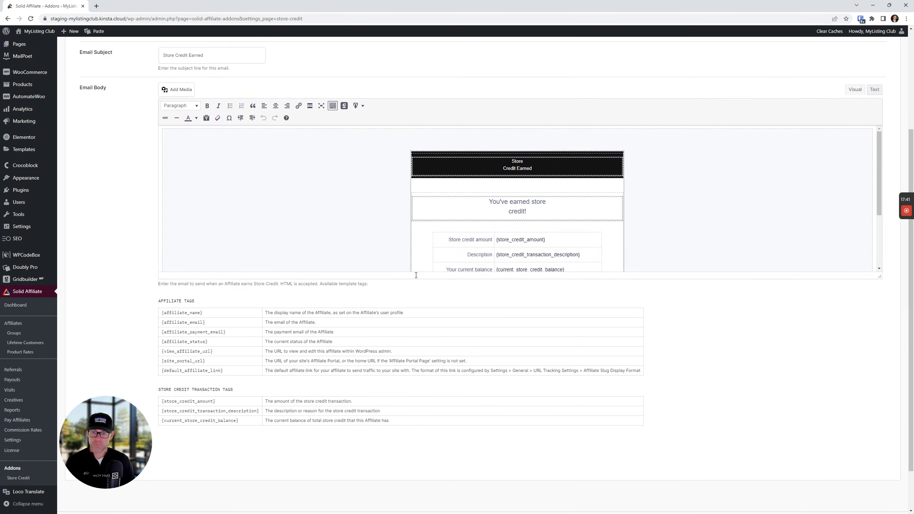
scroll(372, 323, "up", 3)
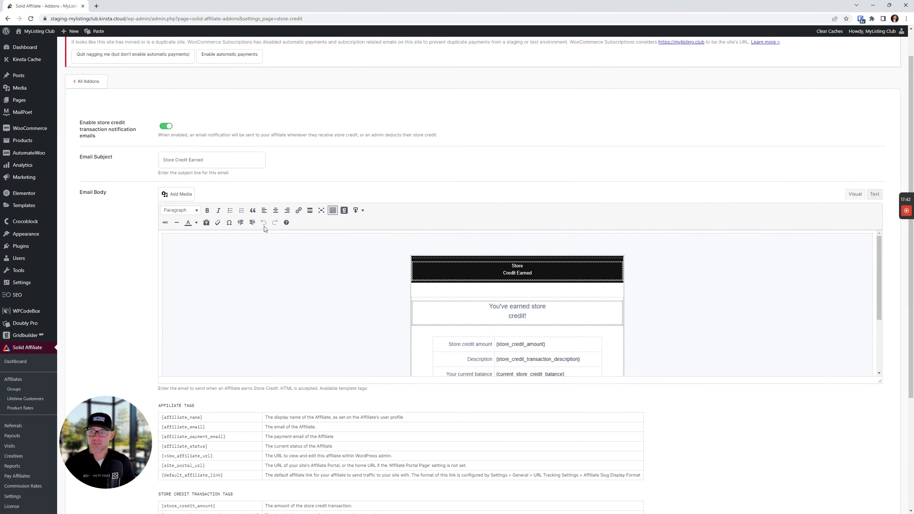
left_click(7, 18)
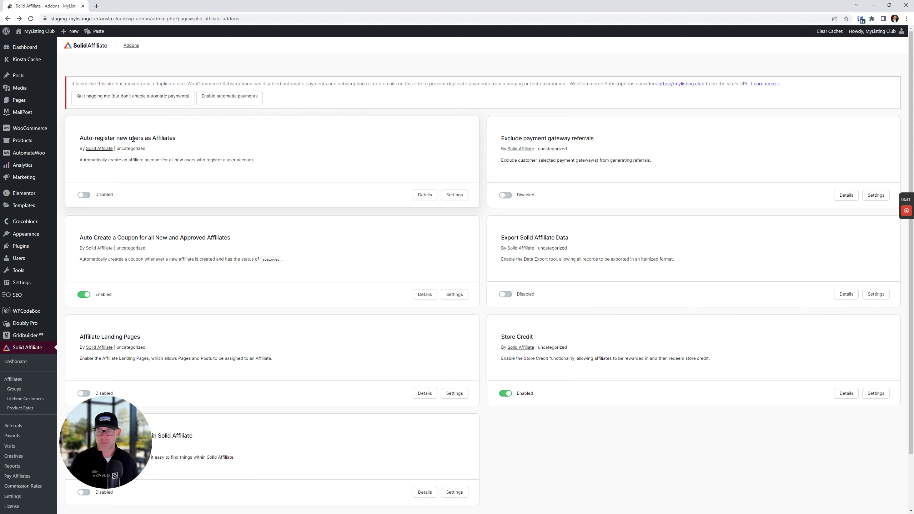
scroll(252, 170, "down", 2)
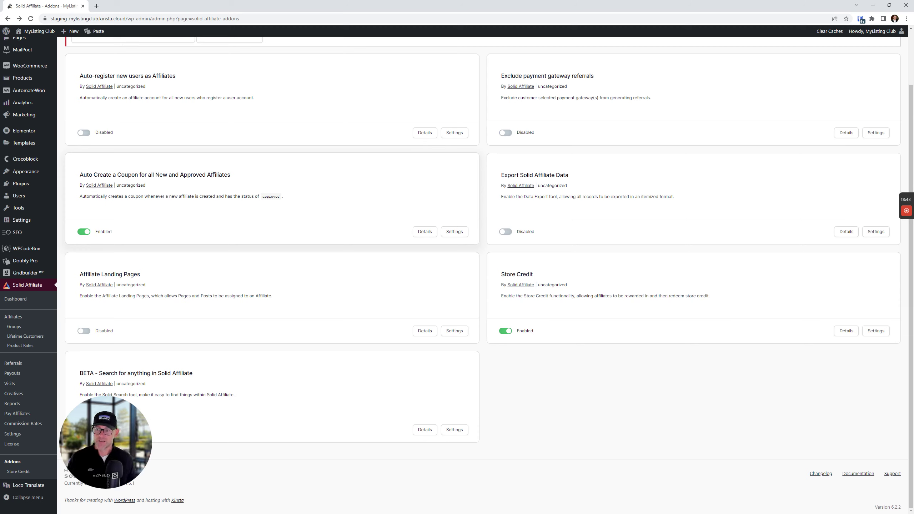
double_click(213, 175)
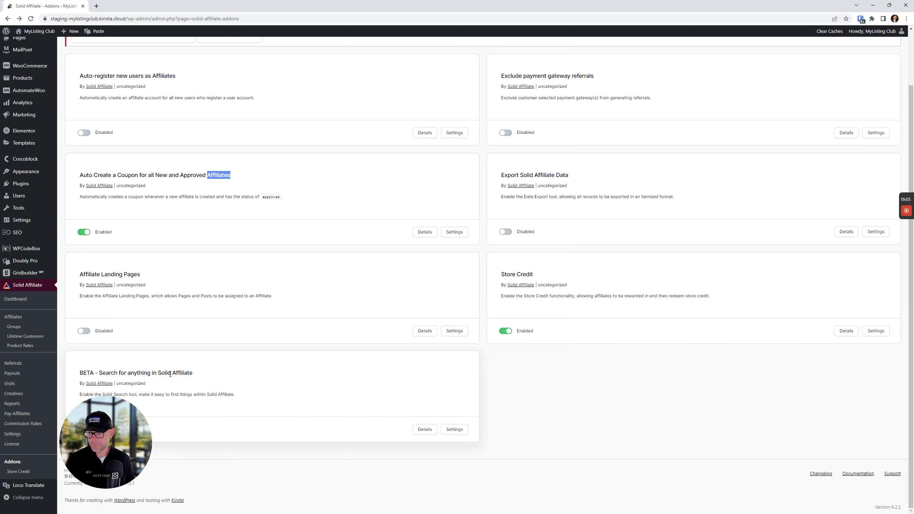
left_click_drag(107, 424, 70, 423)
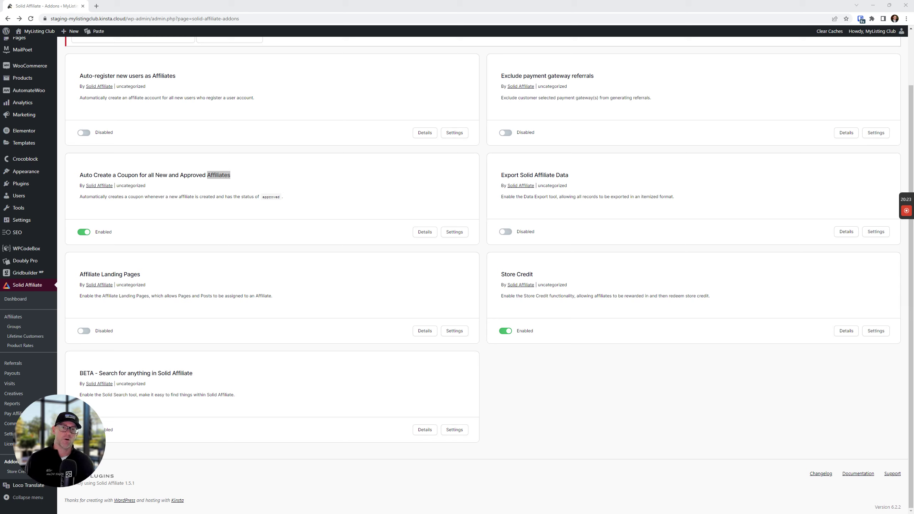
mouse_move(906, 206)
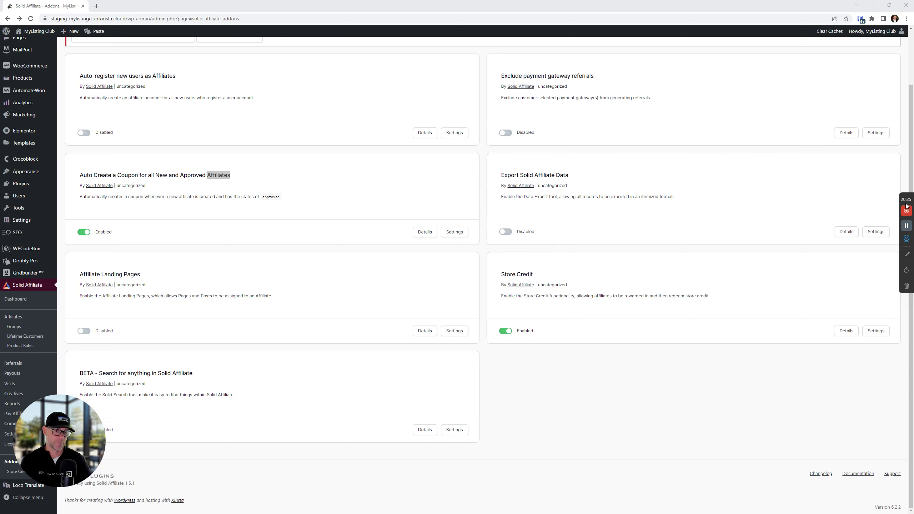